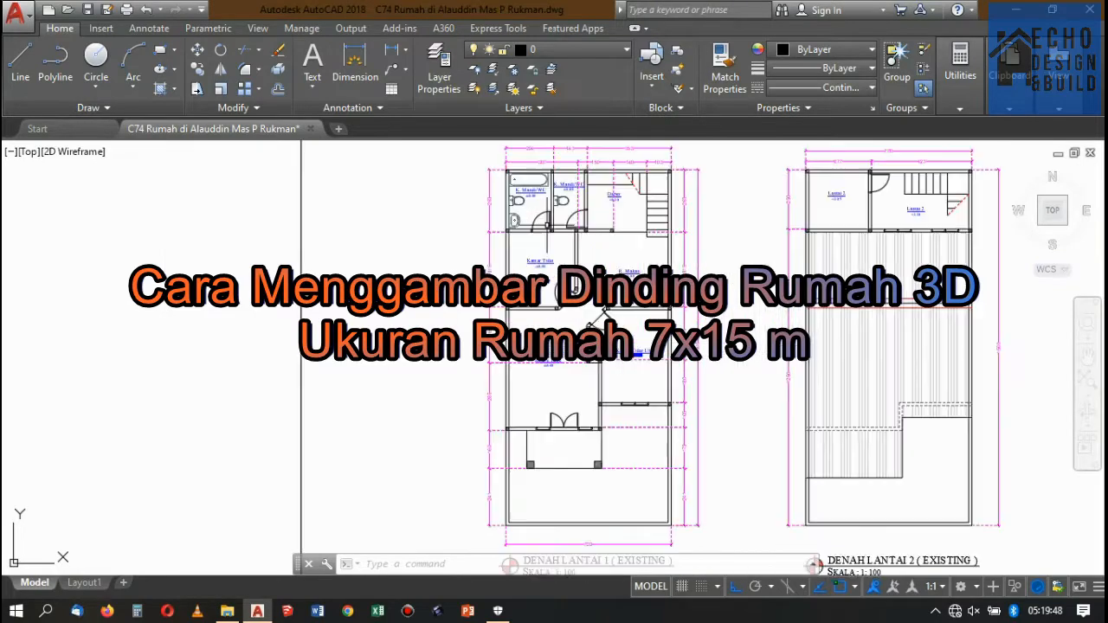
Look over the existing first- and second-floor plans and the other plan, elevation and section sheets of the house
scroll(554, 251, down, 6)
scroll(678, 251, up, 3)
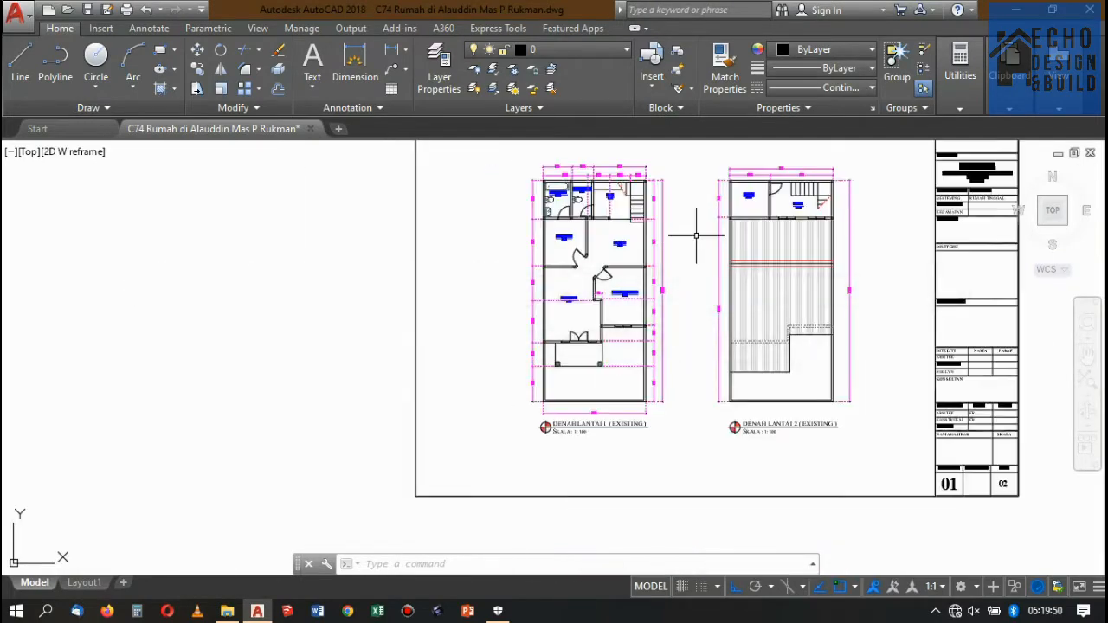
scroll(696, 236, down, 5)
scroll(697, 225, down, 3)
scroll(777, 309, up, 3)
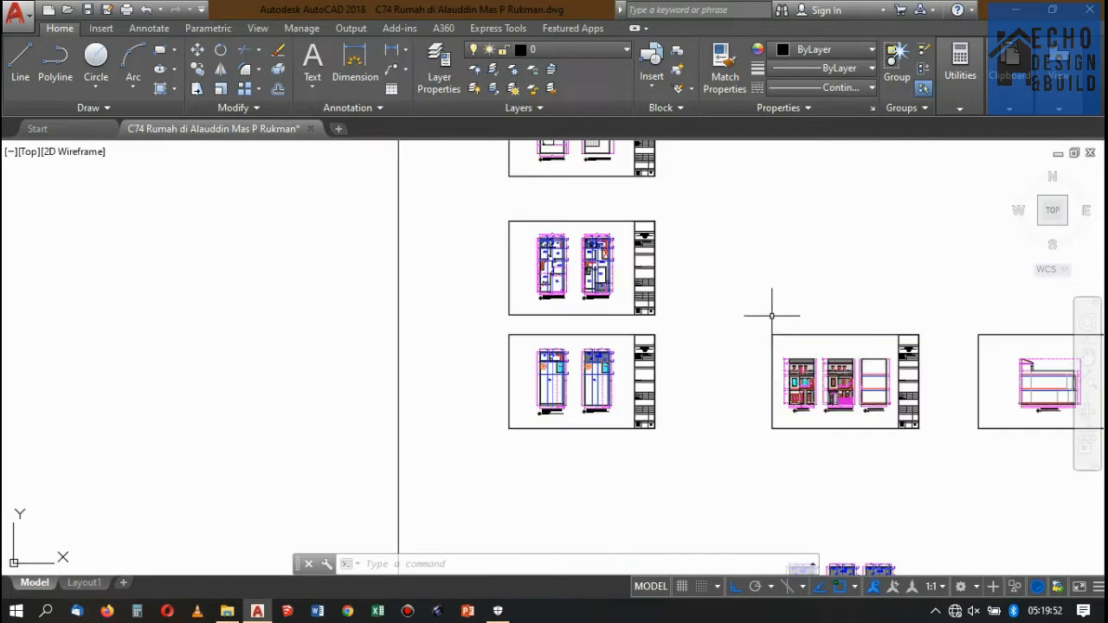
scroll(700, 255, down, 4)
scroll(818, 350, up, 1)
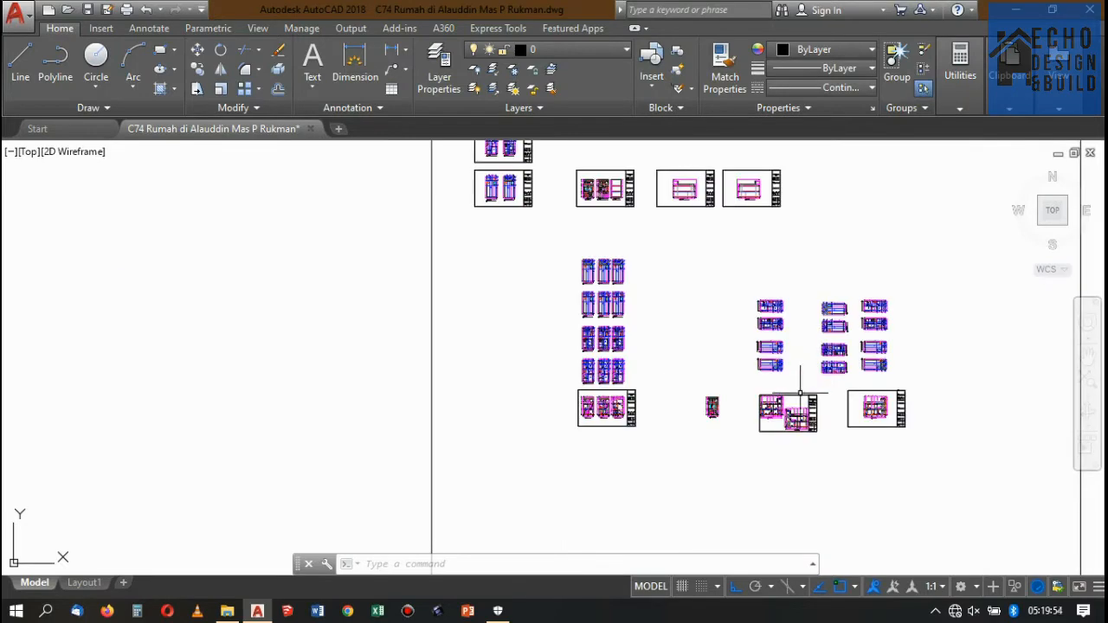
scroll(800, 394, up, 4)
scroll(734, 258, down, 6)
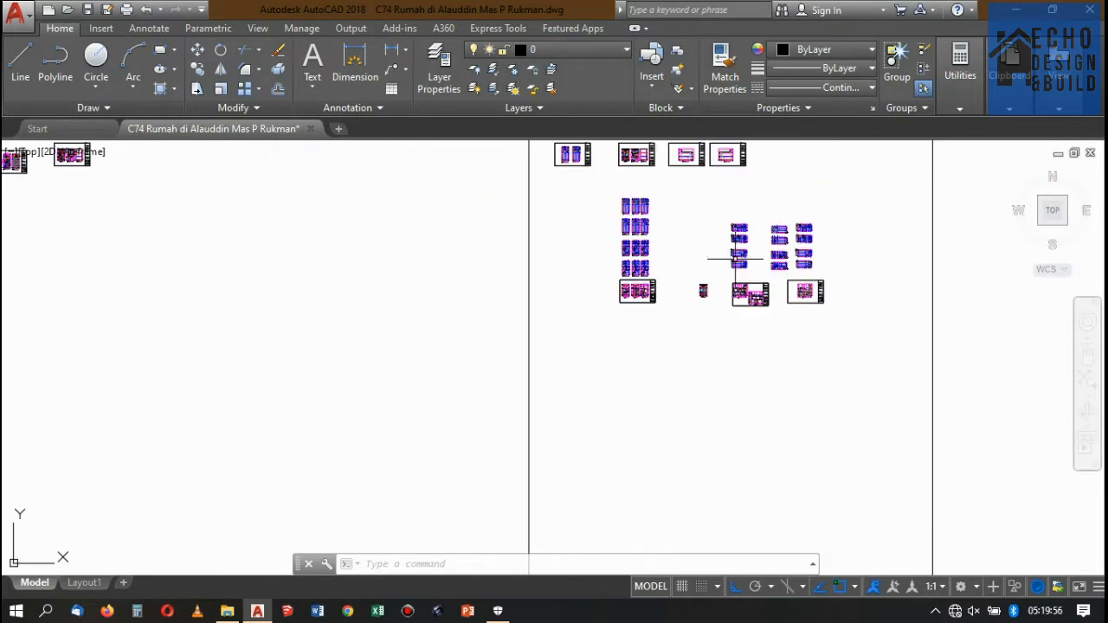
scroll(823, 268, up, 6)
scroll(823, 310, down, 2)
scroll(700, 245, down, 4)
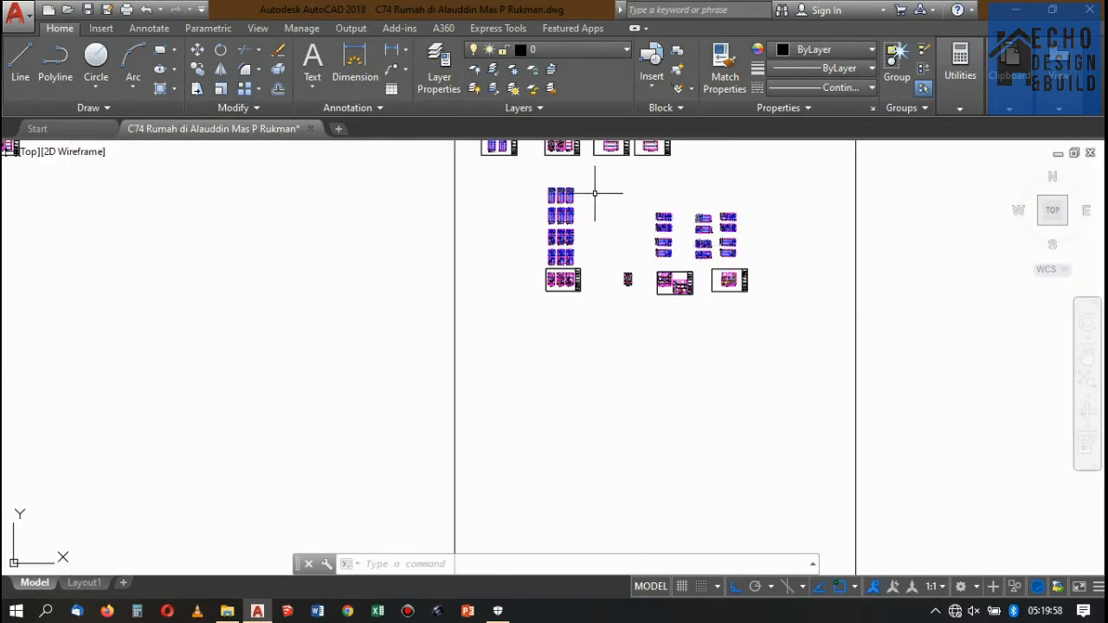
Examine the longitudinal section on sheet 08, including its floor levels, stairs and height dimensions
scroll(718, 248, up, 5)
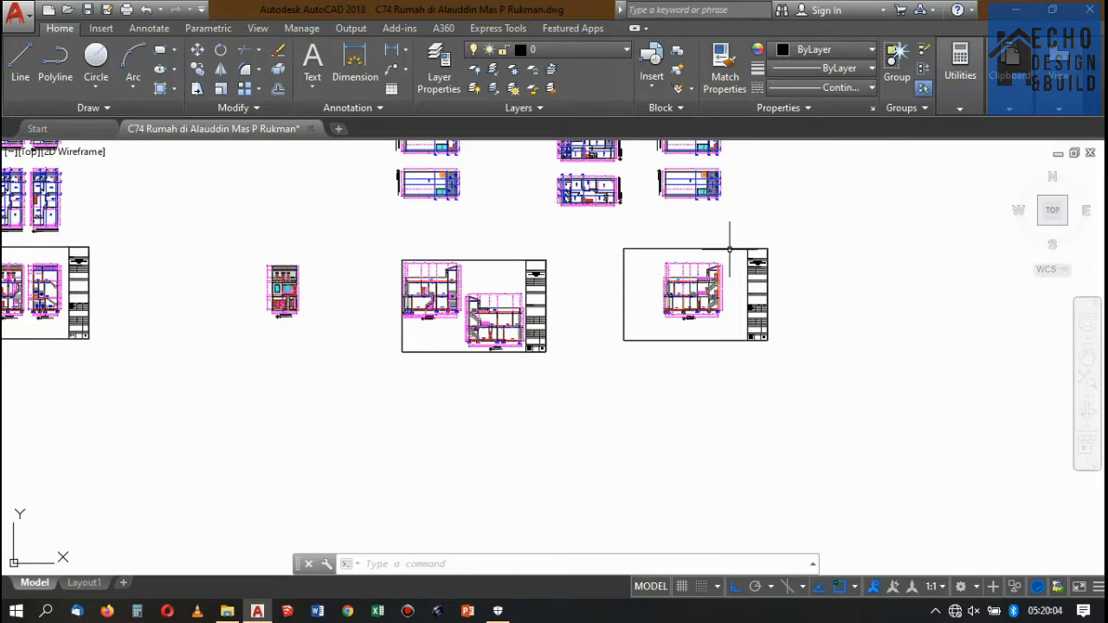
scroll(732, 255, down, 5)
scroll(735, 251, up, 12)
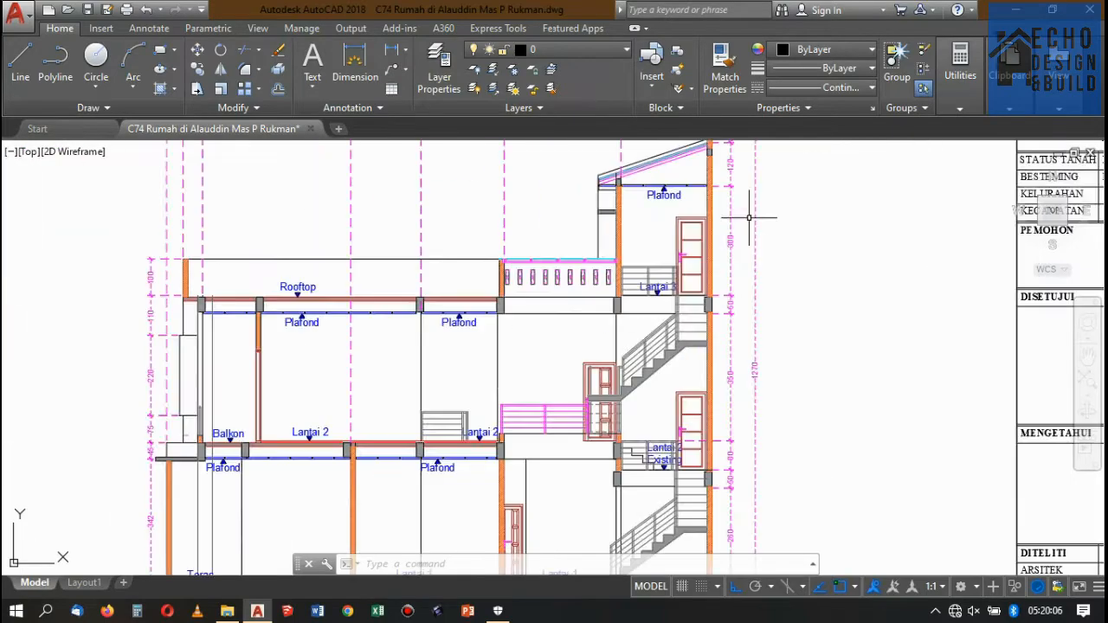
scroll(762, 233, down, 7)
scroll(762, 235, up, 3)
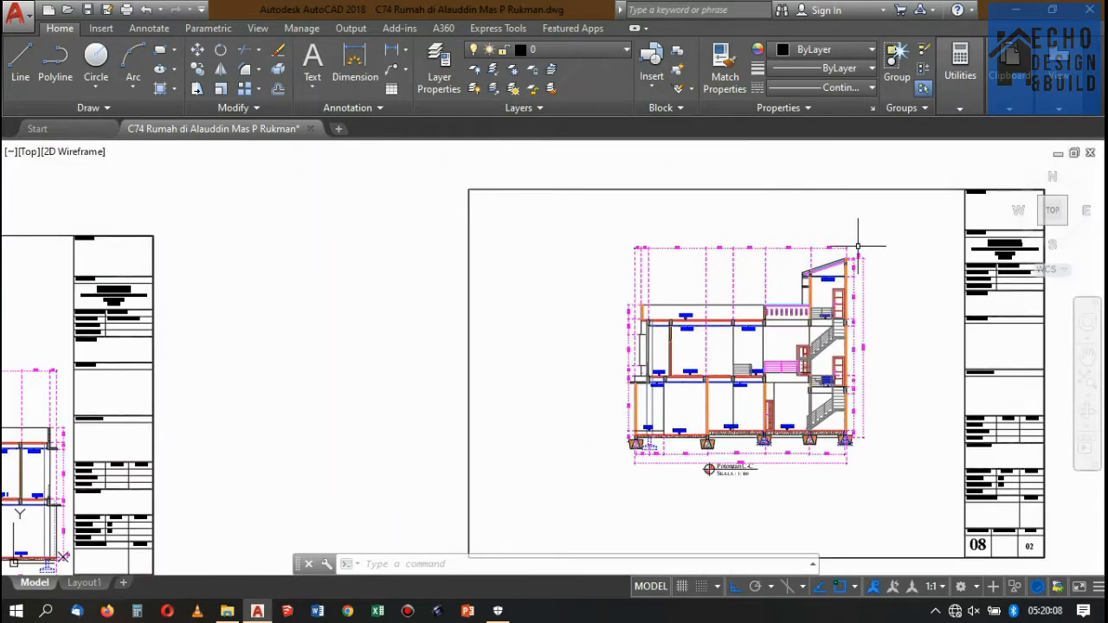
scroll(866, 238, down, 6)
scroll(871, 234, up, 2)
scroll(871, 235, down, 2)
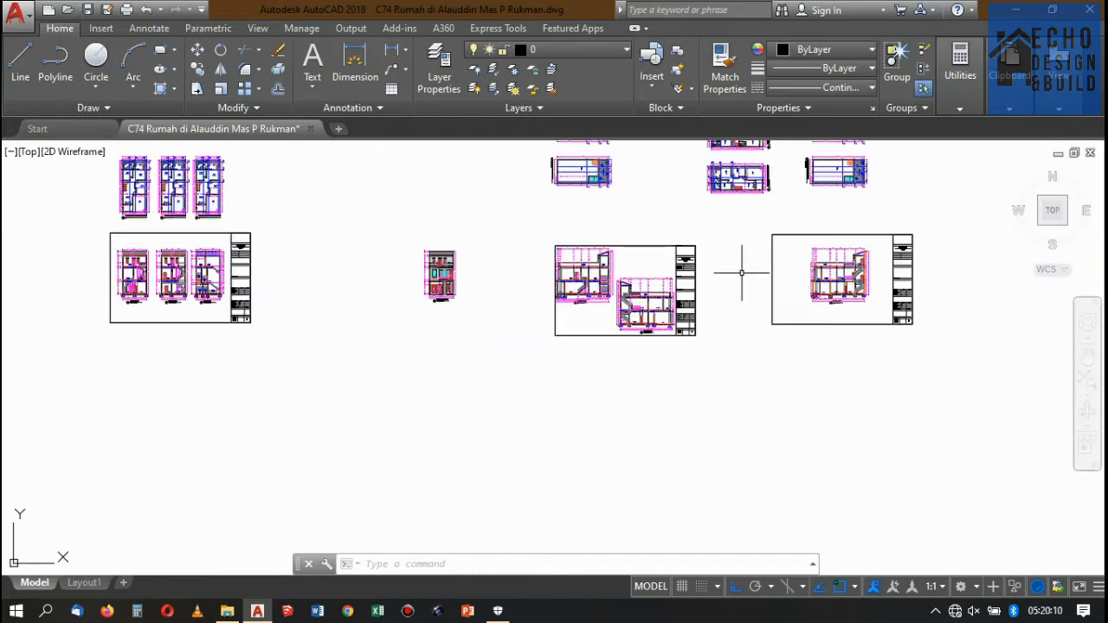
Review the overall arrangement of the drawing sheets and examine the three cross-sections on sheet 09
scroll(736, 277, down, 5)
scroll(737, 277, up, 4)
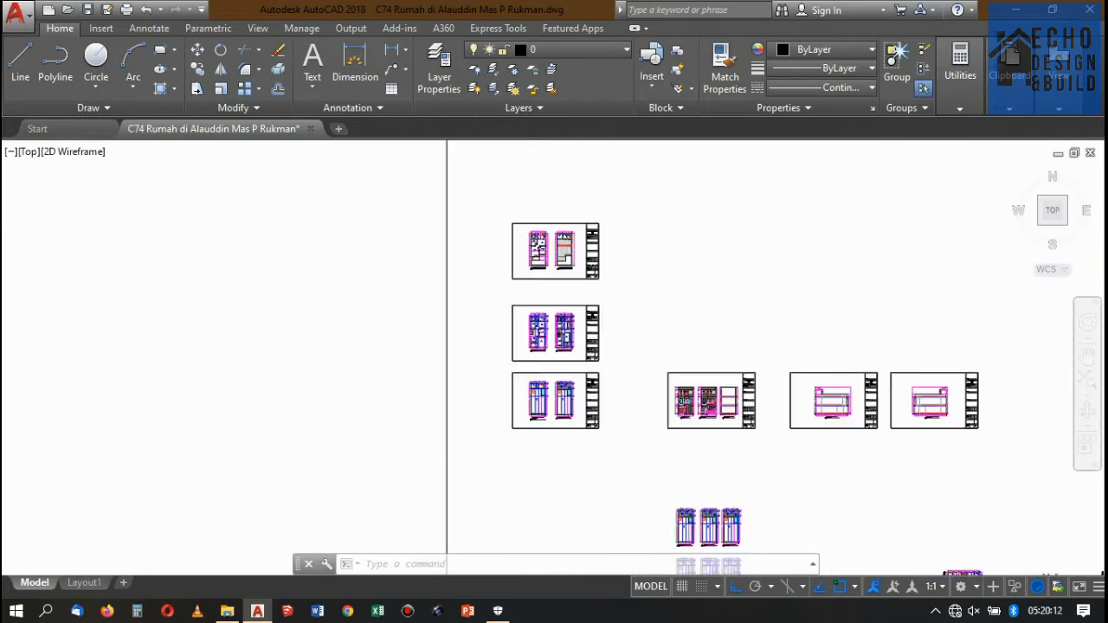
scroll(693, 239, down, 5)
scroll(725, 190, up, 5)
scroll(732, 203, down, 5)
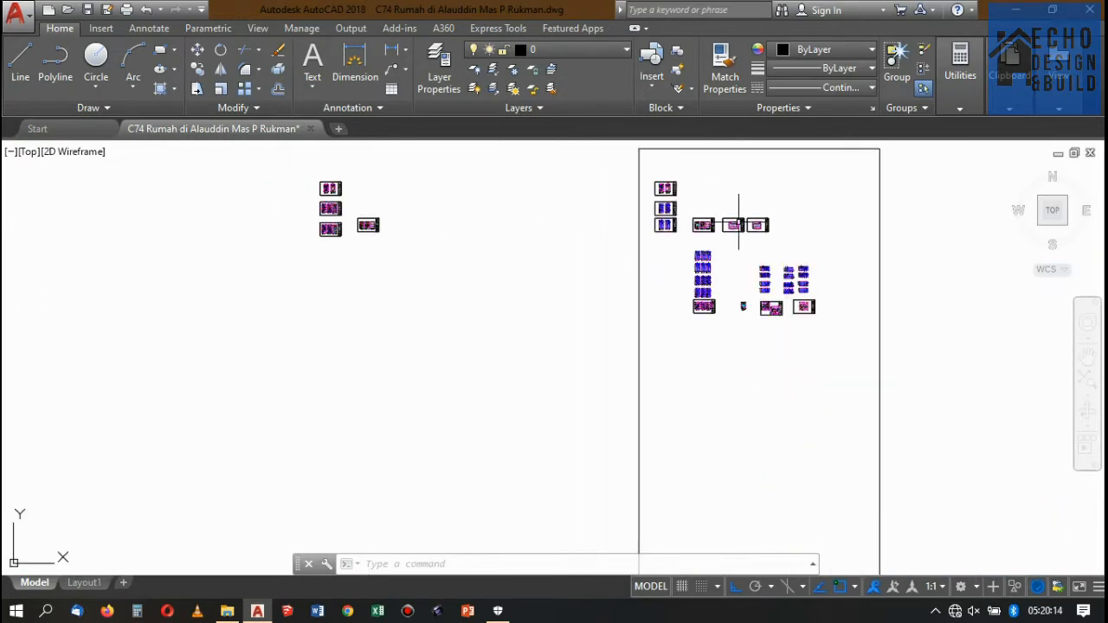
scroll(718, 234, up, 5)
scroll(736, 186, down, 5)
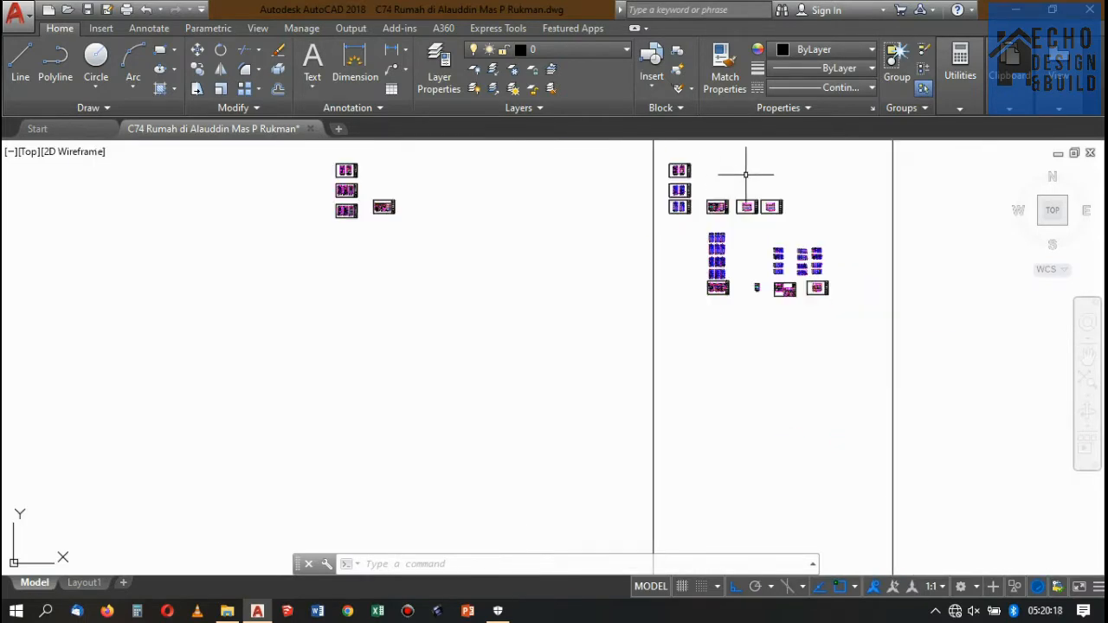
scroll(791, 299, up, 4)
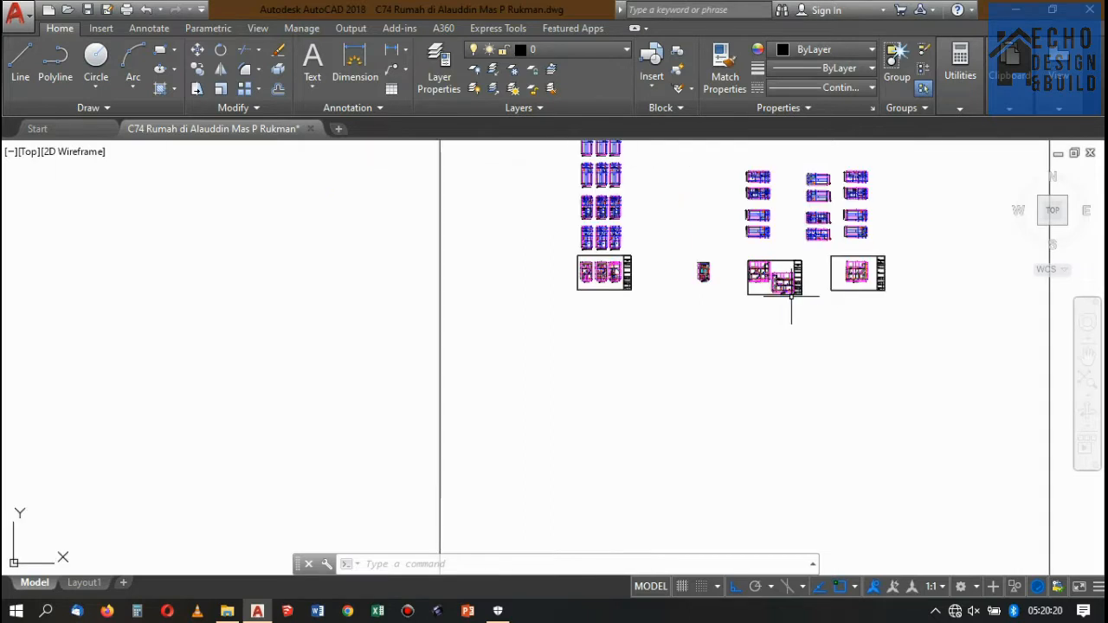
scroll(818, 219, down, 2)
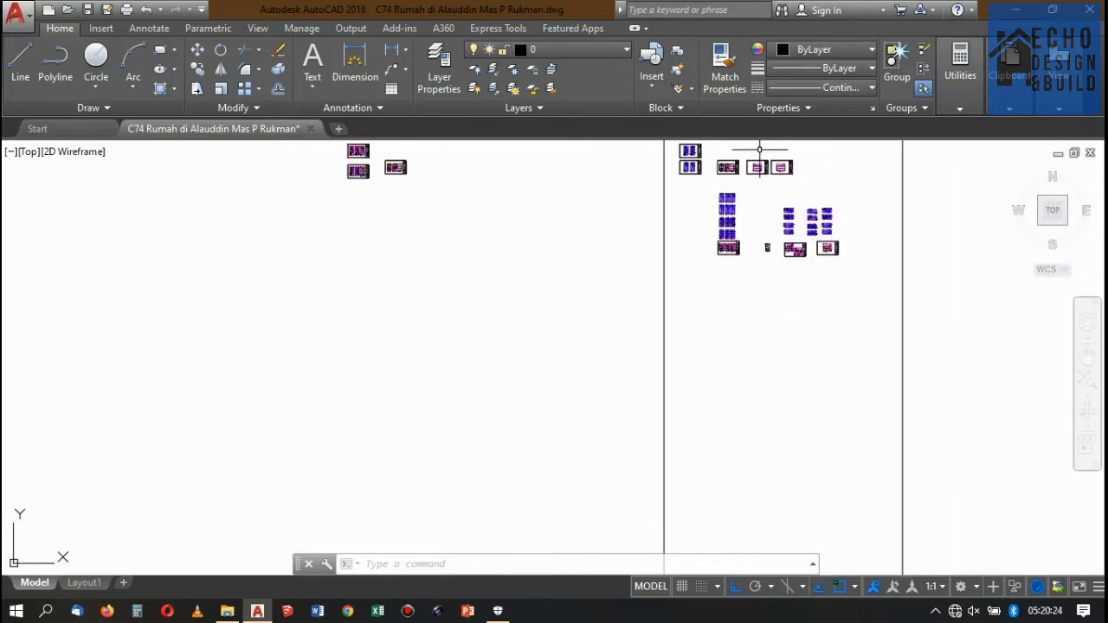
scroll(760, 149, down, 4)
scroll(736, 179, up, 6)
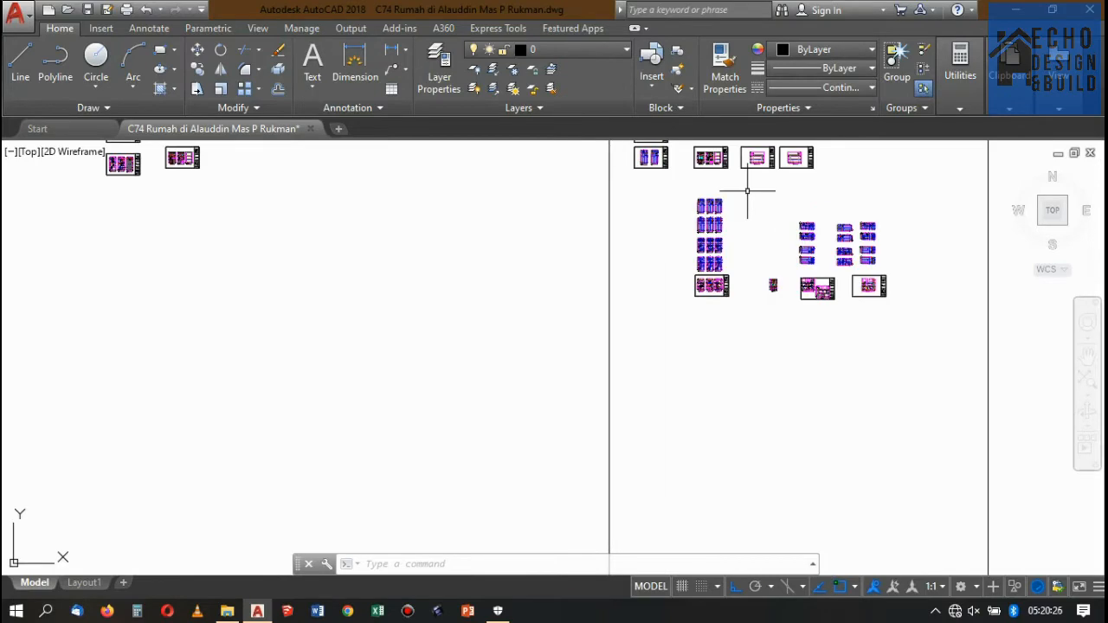
scroll(711, 286, up, 10)
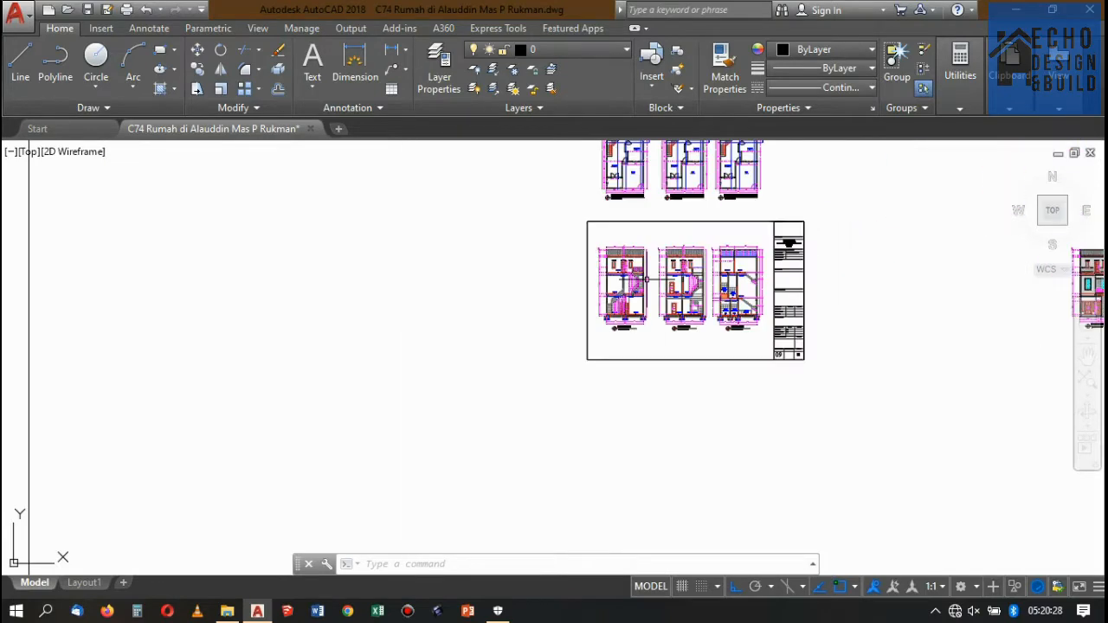
scroll(653, 242, down, 4)
scroll(607, 285, up, 4)
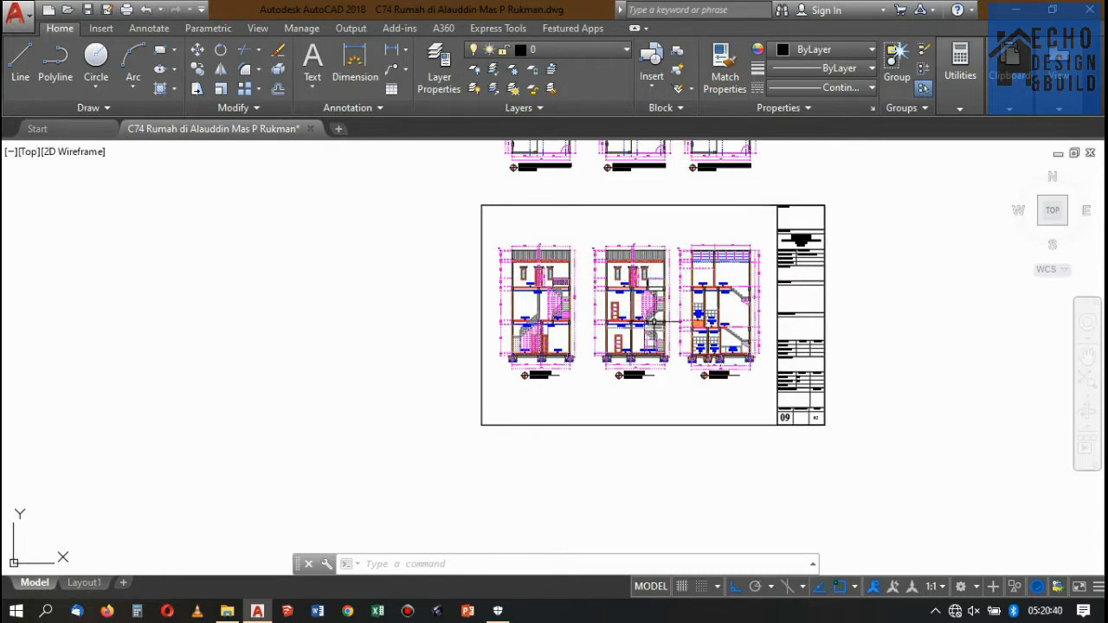
scroll(673, 266, down, 8)
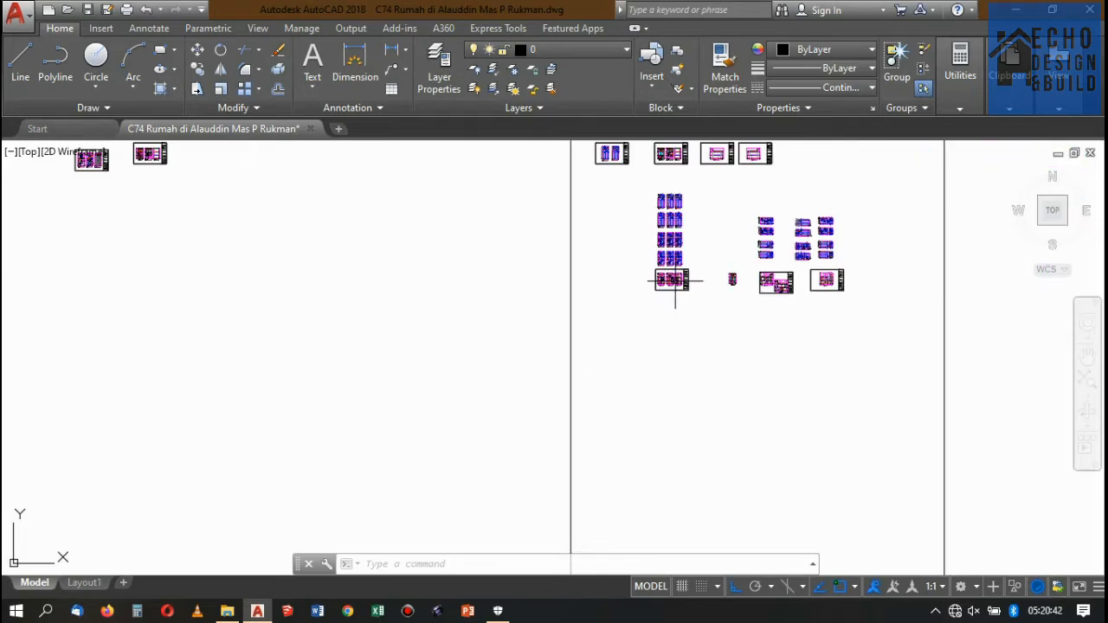
Switch the workspace from Drafting & Annotation to 3D Modeling
scroll(757, 253, up, 6)
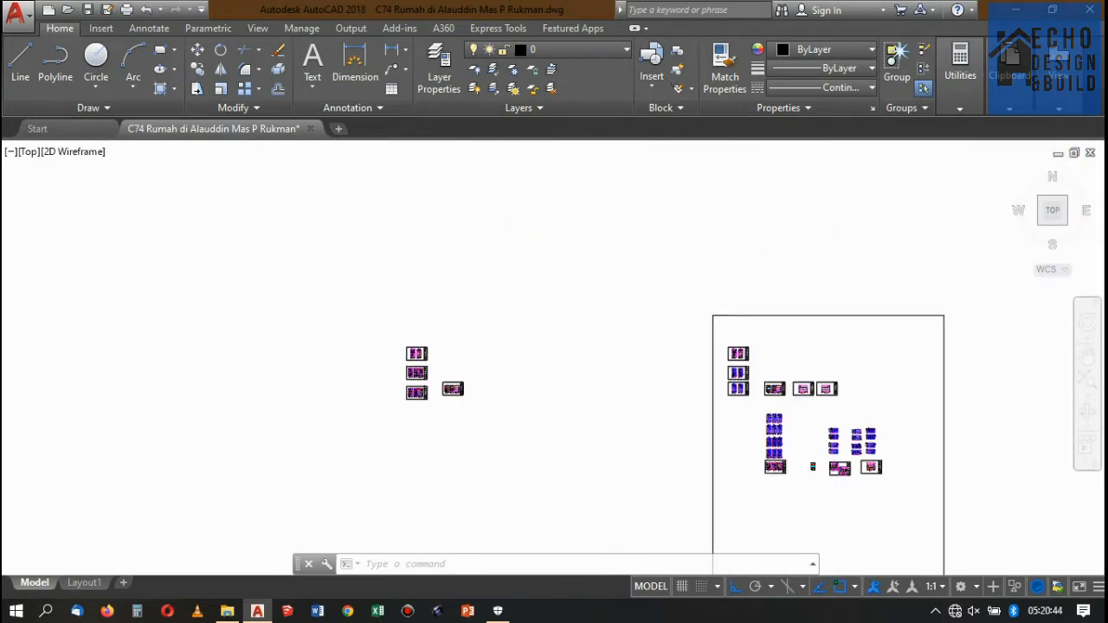
scroll(705, 286, up, 2)
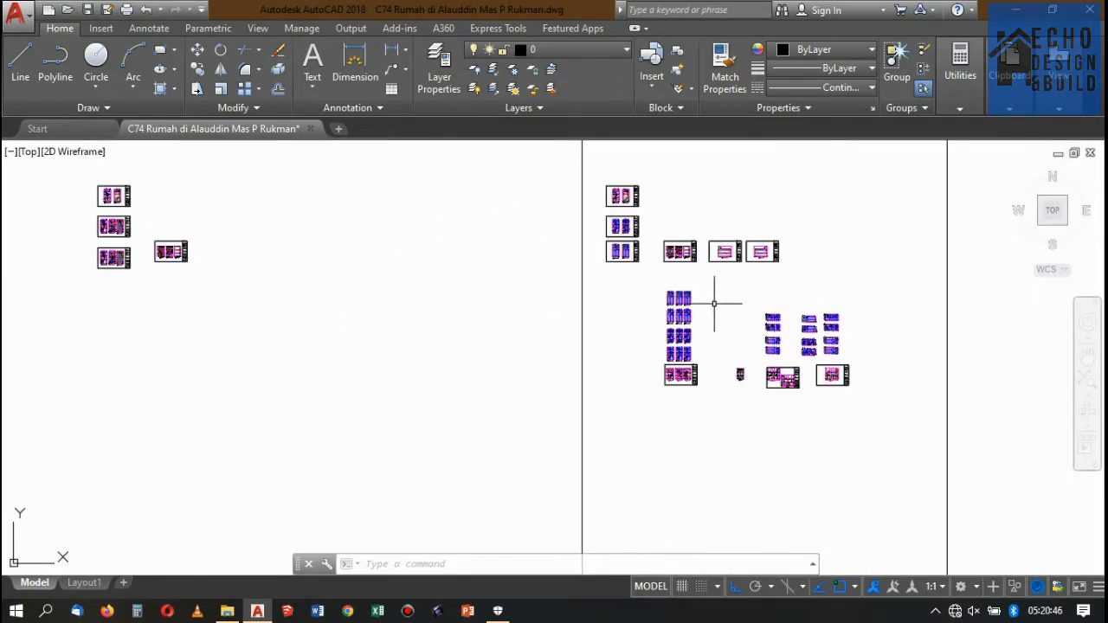
scroll(684, 277, down, 5)
scroll(718, 281, up, 8)
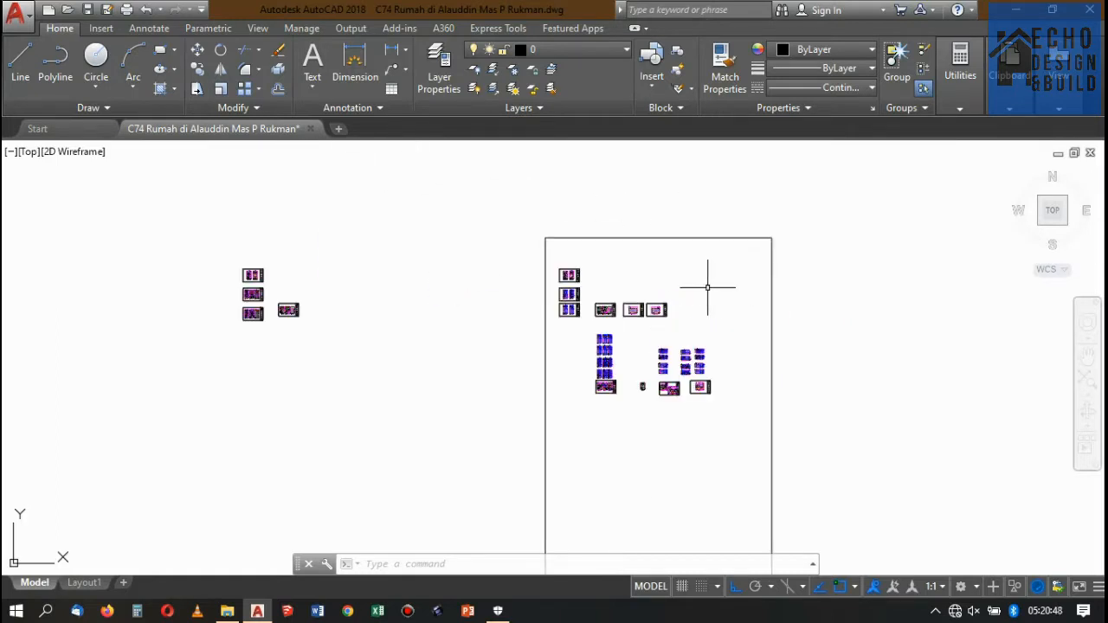
scroll(658, 260, down, 4)
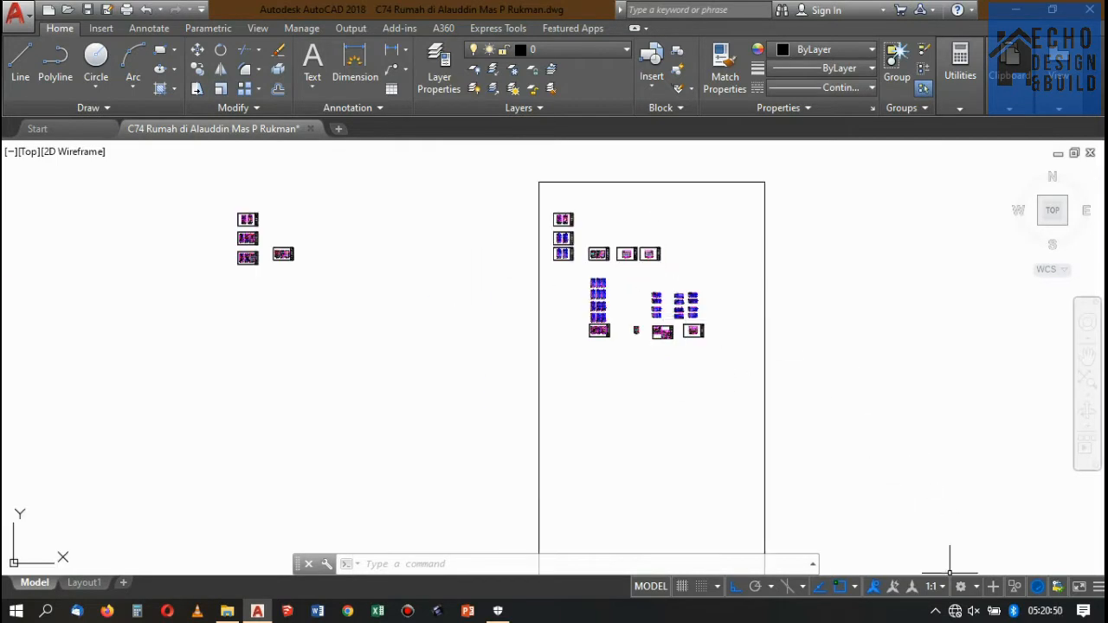
click(976, 587)
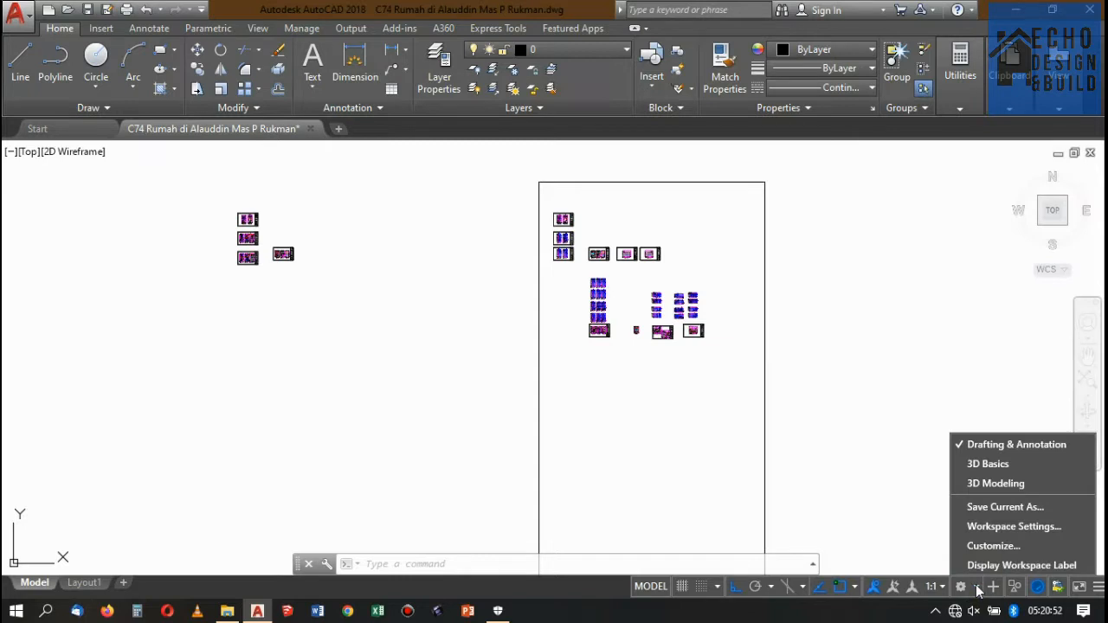
click(998, 486)
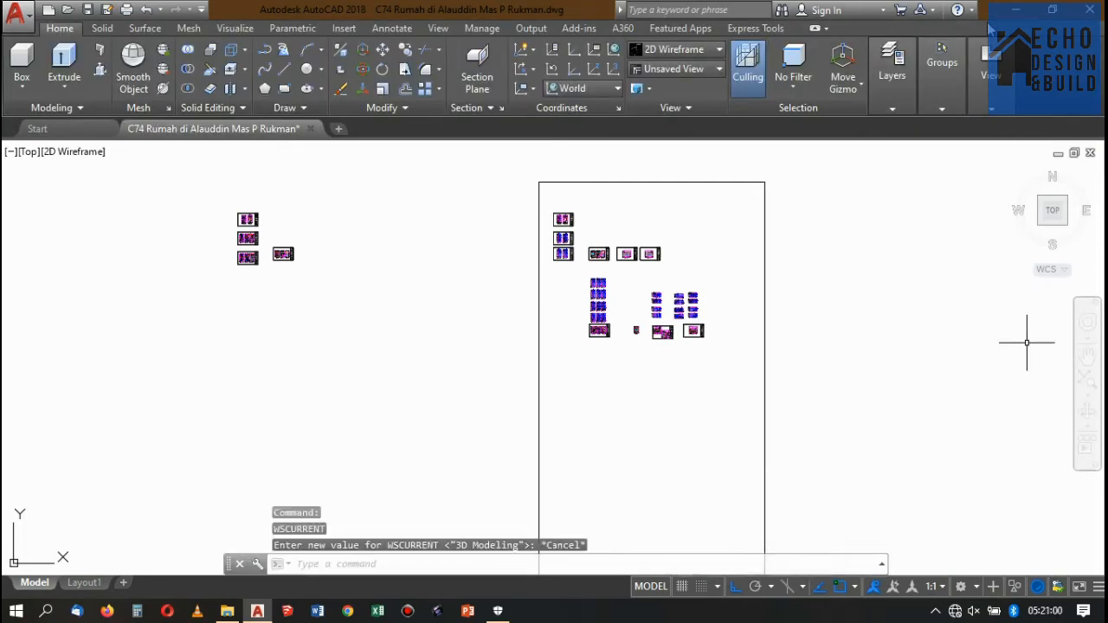
text(D)
mouse_move(587, 4)
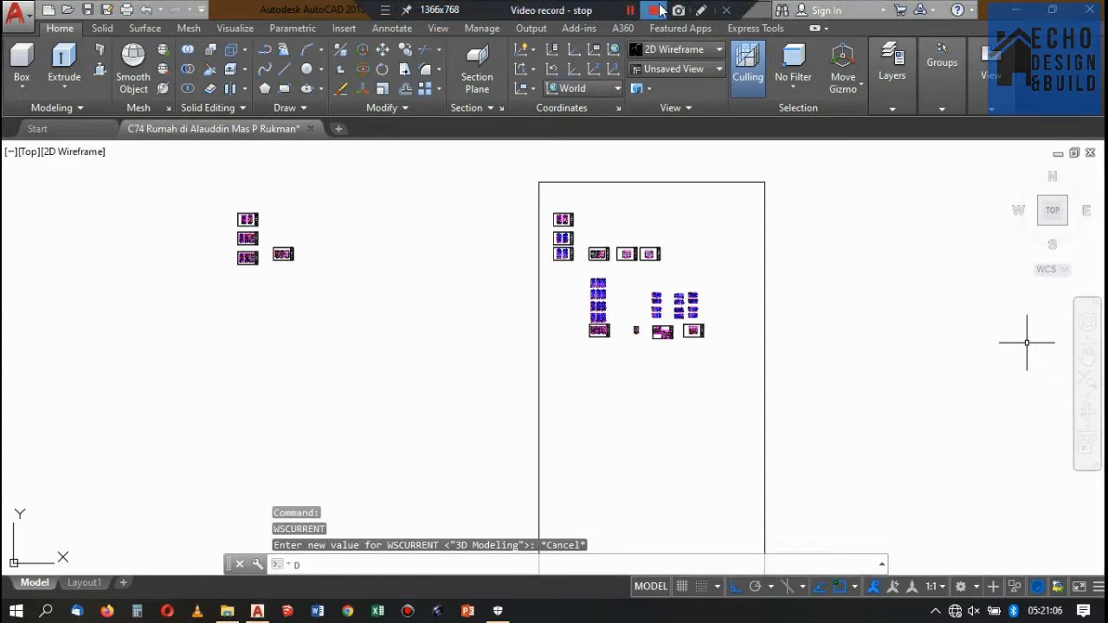
click(700, 9)
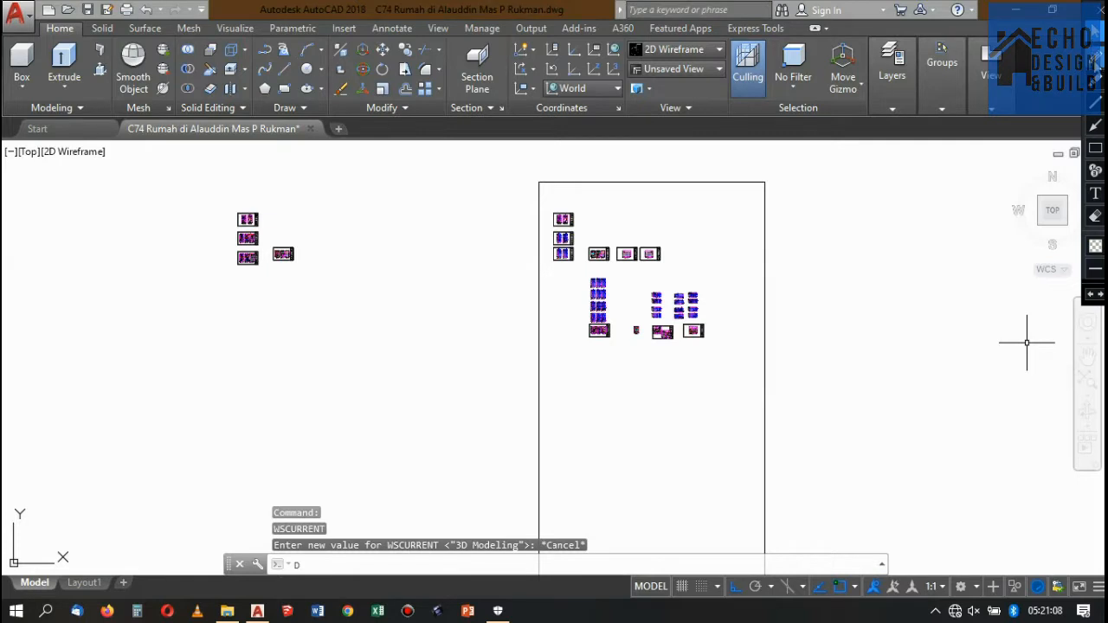
click(1096, 62)
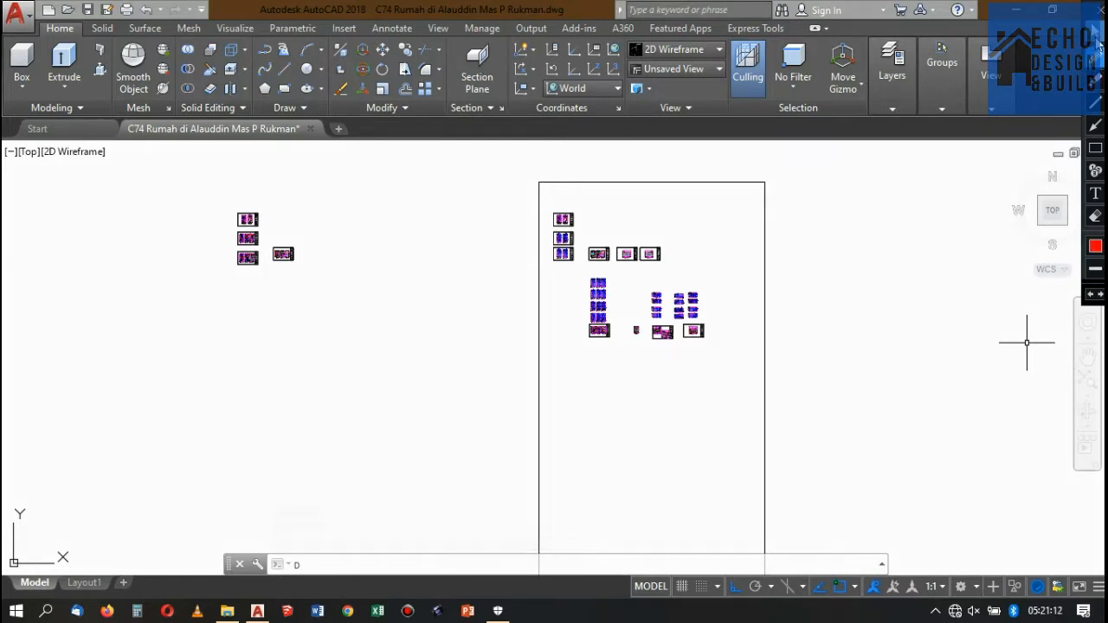
click(1096, 35)
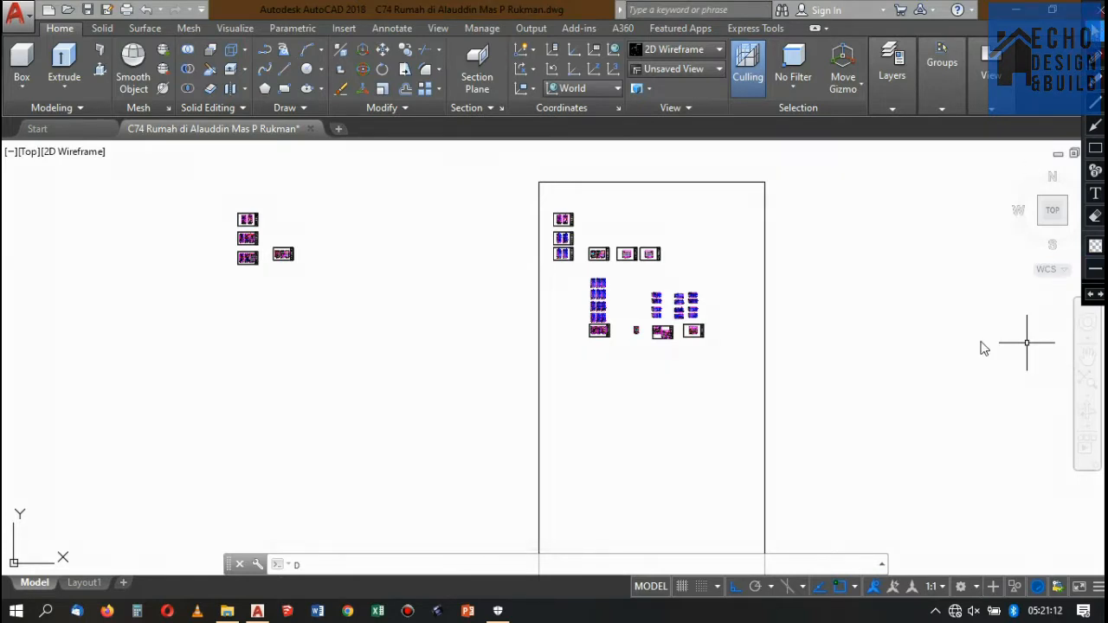
click(976, 589)
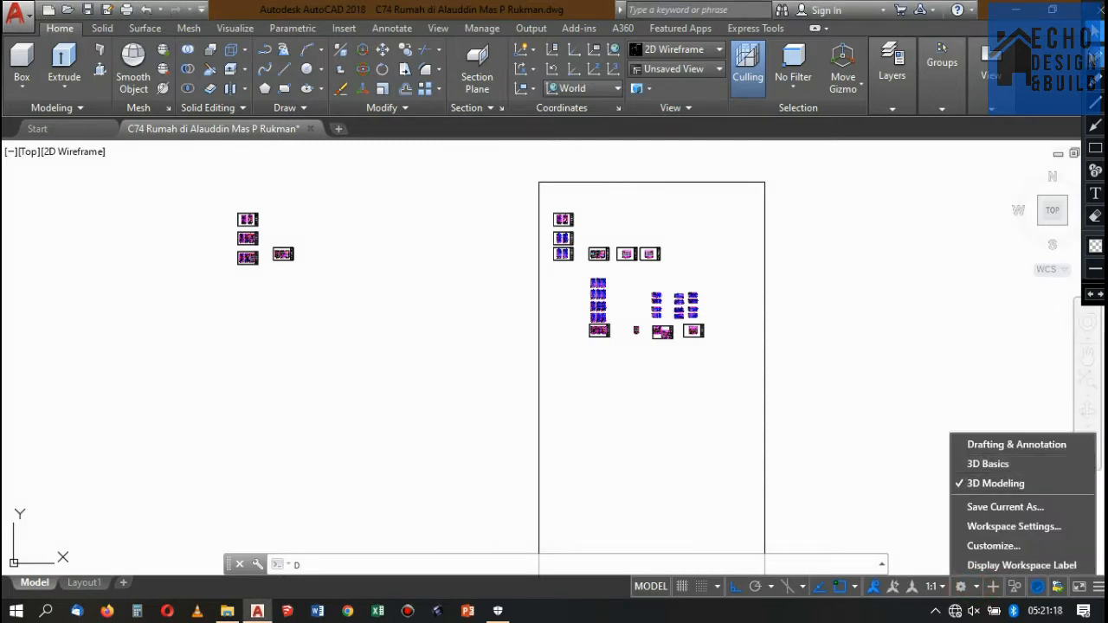
click(1100, 59)
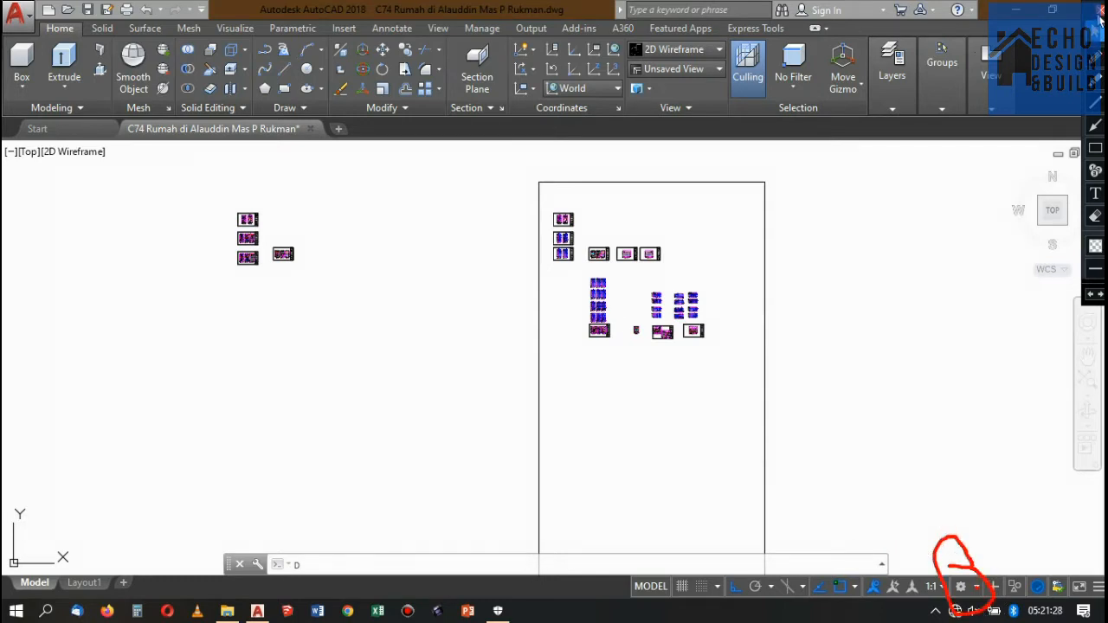
click(1101, 11)
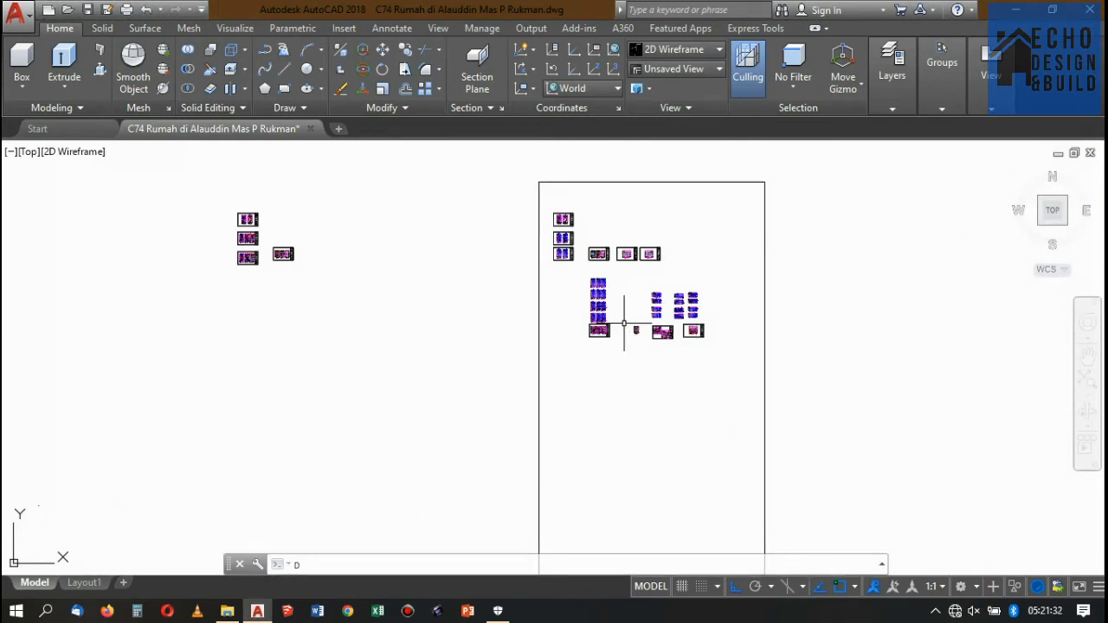
scroll(580, 251, up, 2)
scroll(617, 274, down, 6)
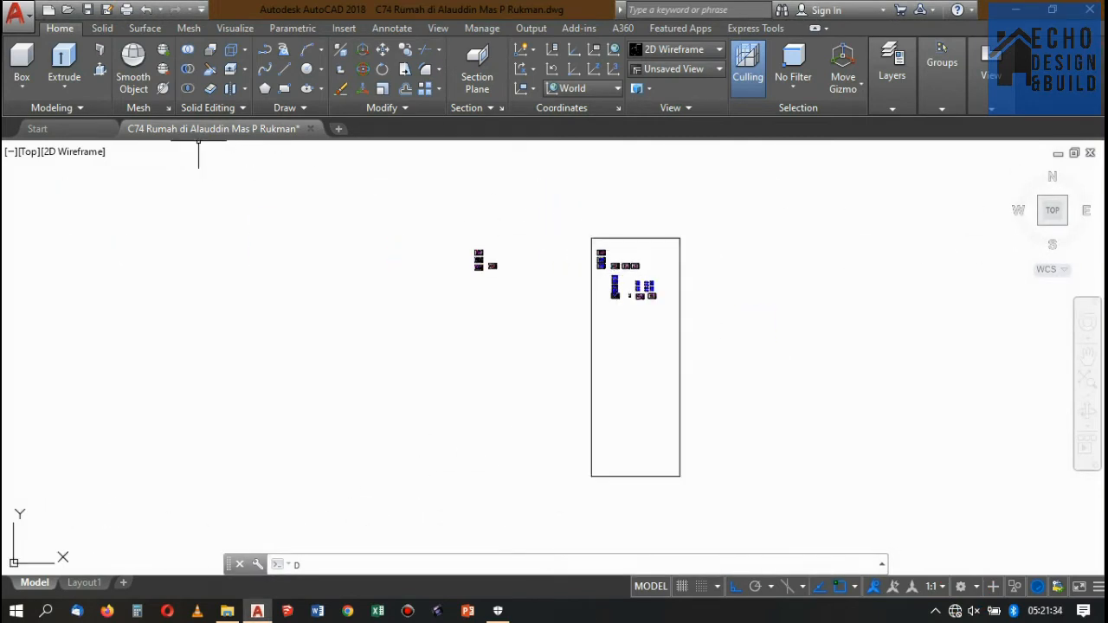
scroll(532, 163, down, 1)
scroll(554, 173, up, 5)
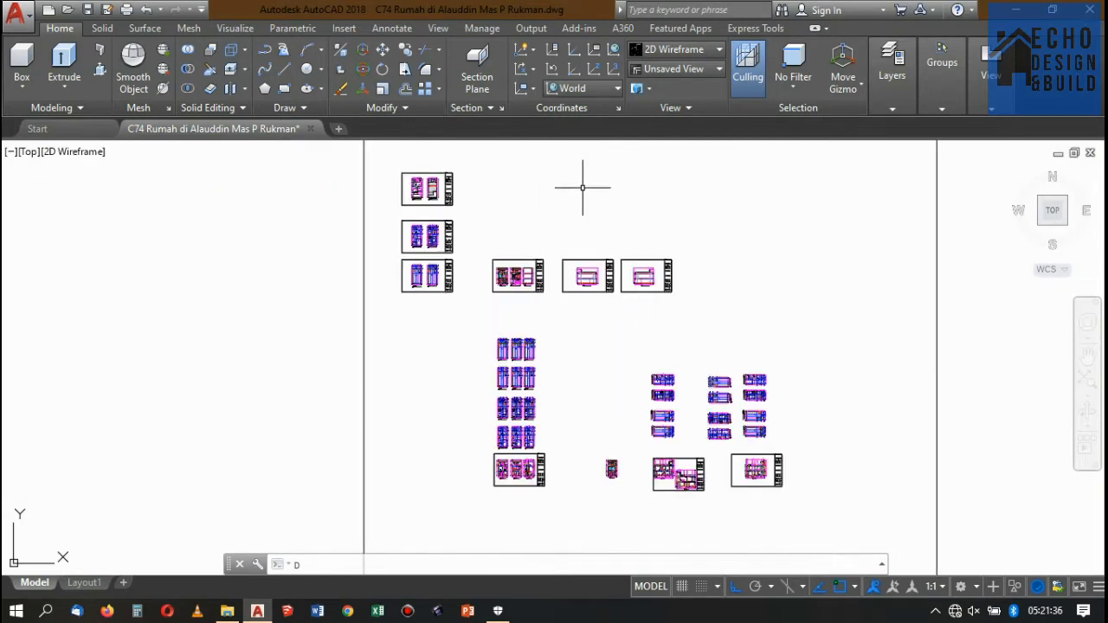
scroll(592, 263, down, 2)
scroll(573, 238, down, 4)
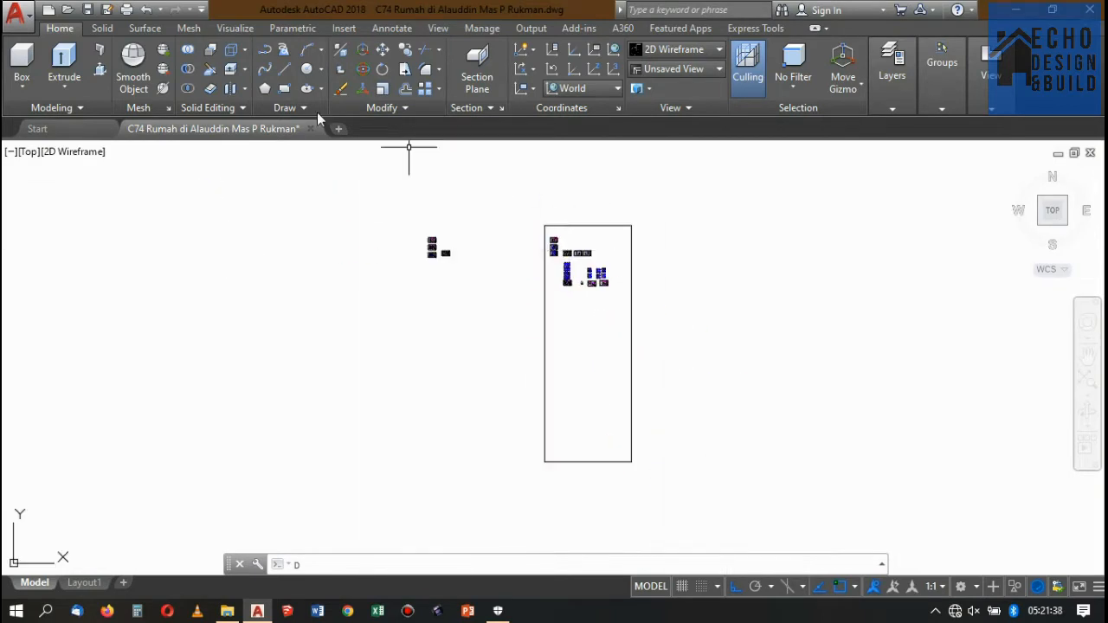
scroll(414, 227, down, 4)
scroll(440, 248, up, 5)
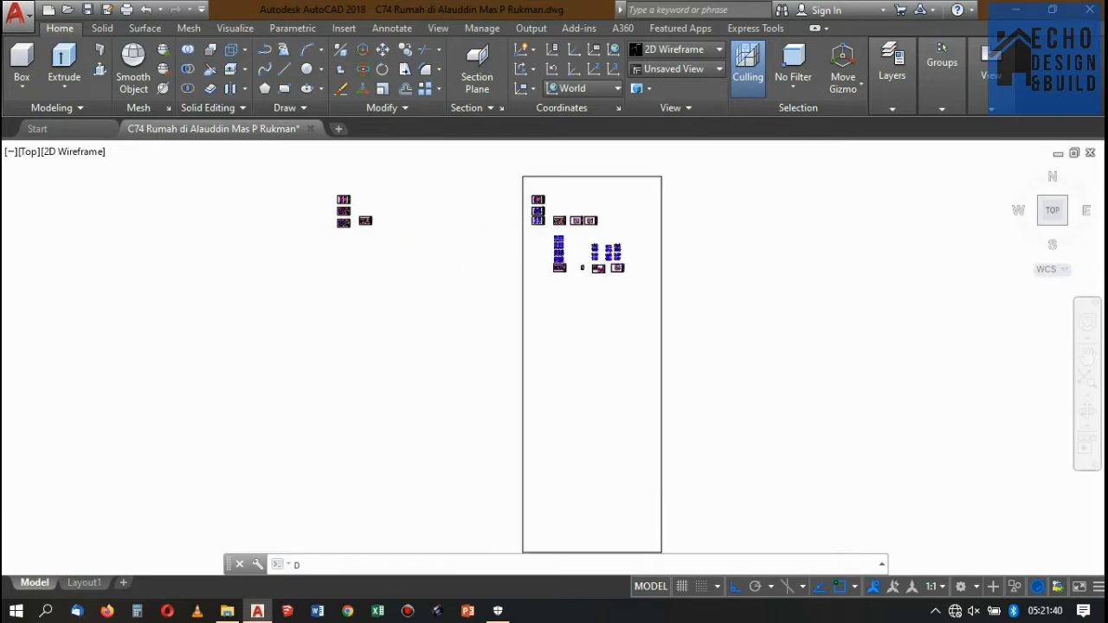
Start saving a copy of the drawing and browse to the C74 project folder inside PROJECT on Local Disk (E:)
scroll(450, 320, down, 2)
click(21, 19)
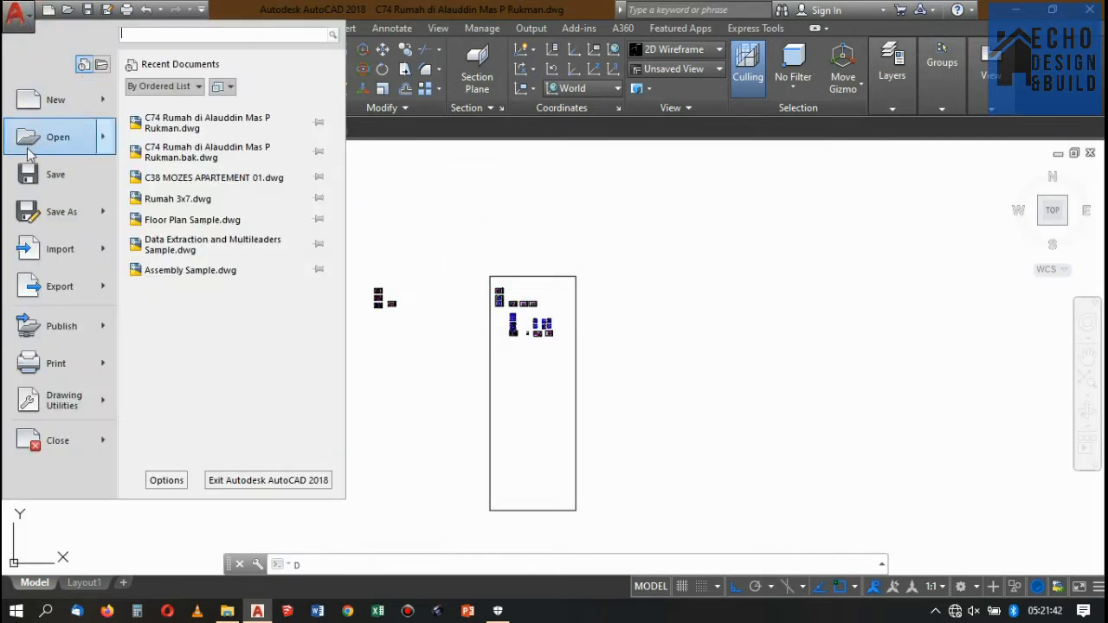
click(56, 210)
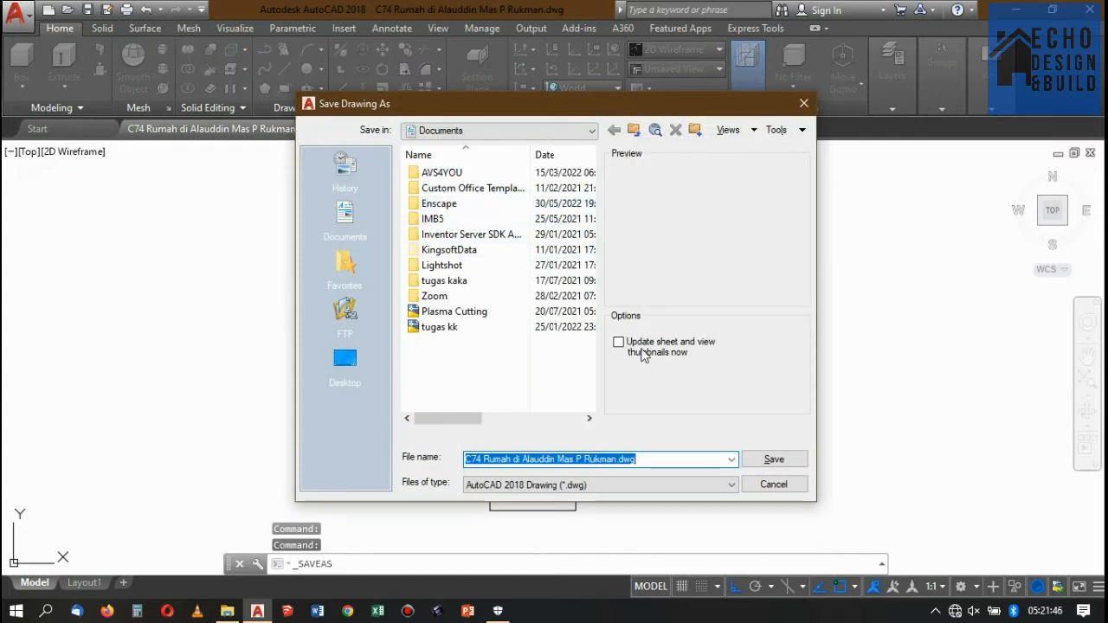
click(633, 130)
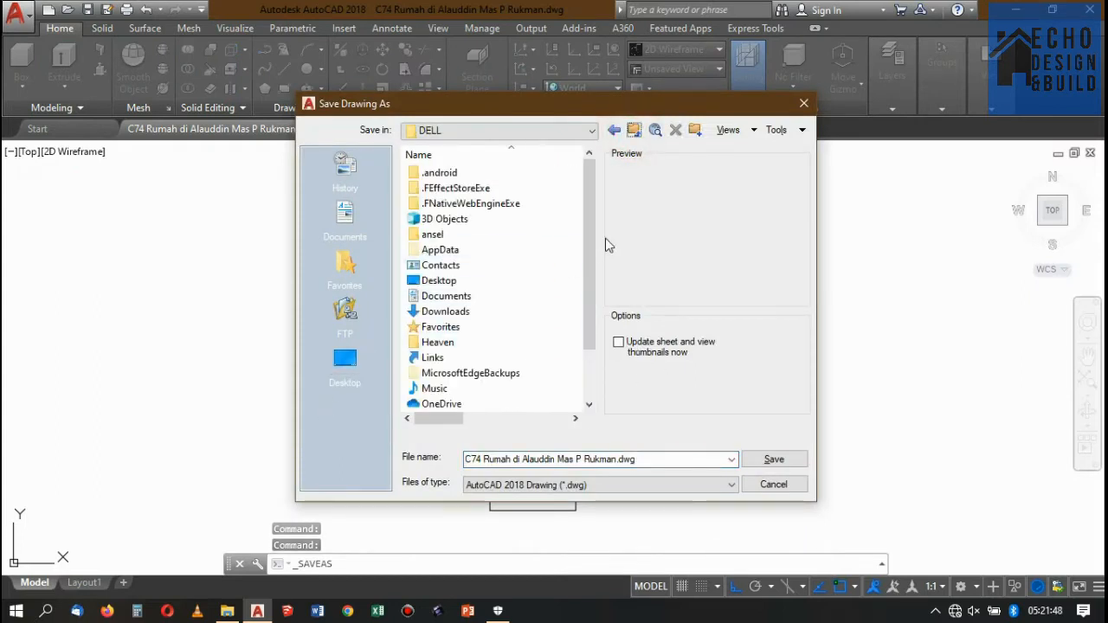
click(481, 131)
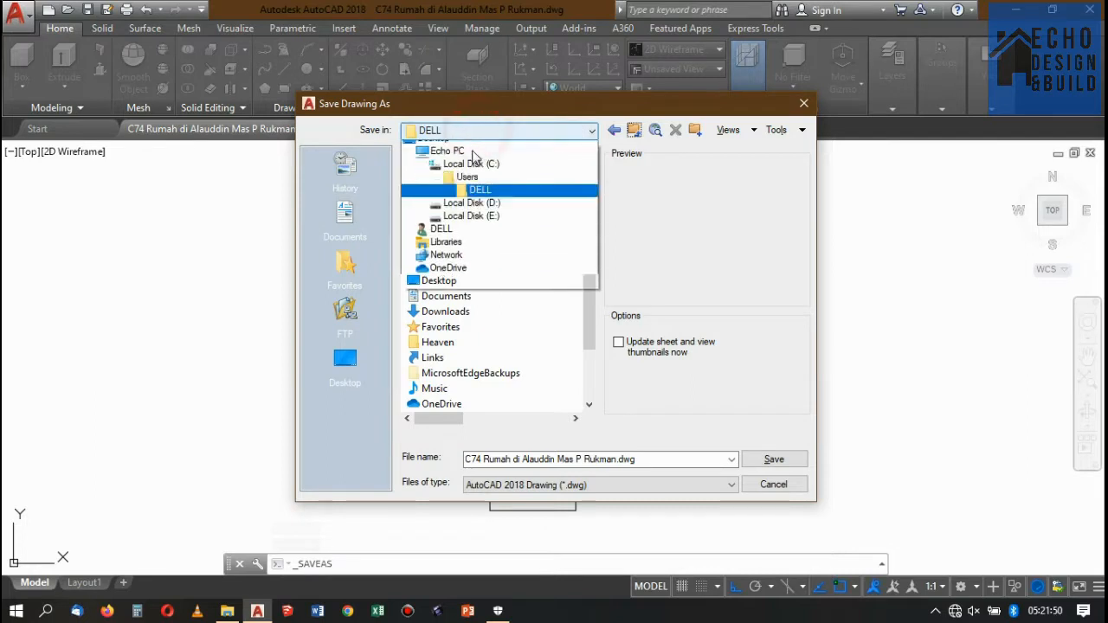
click(470, 226)
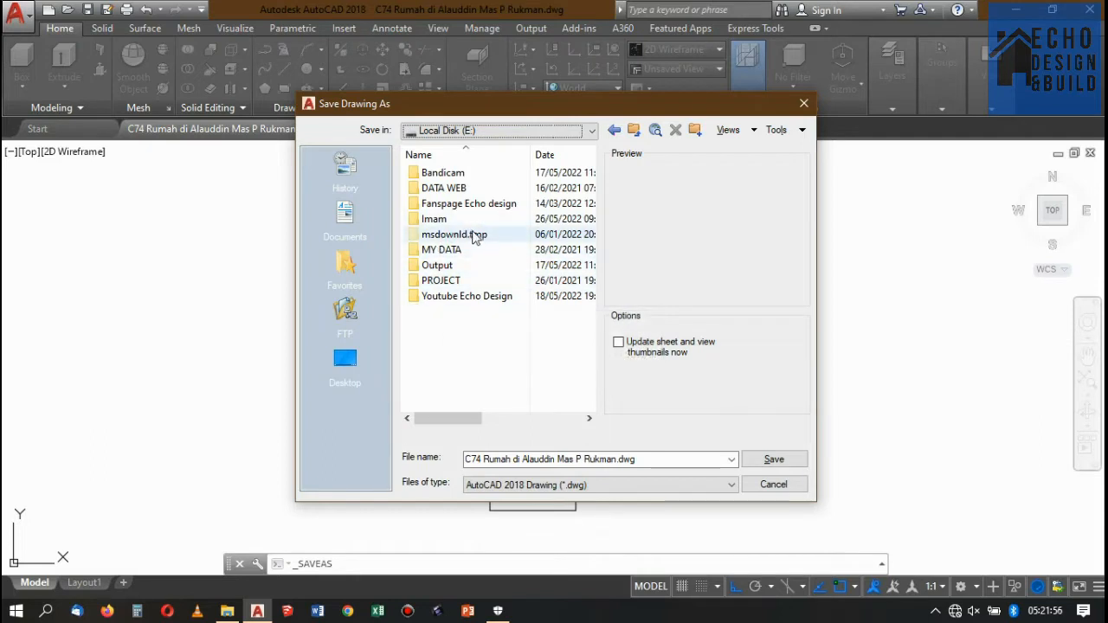
double_click(439, 283)
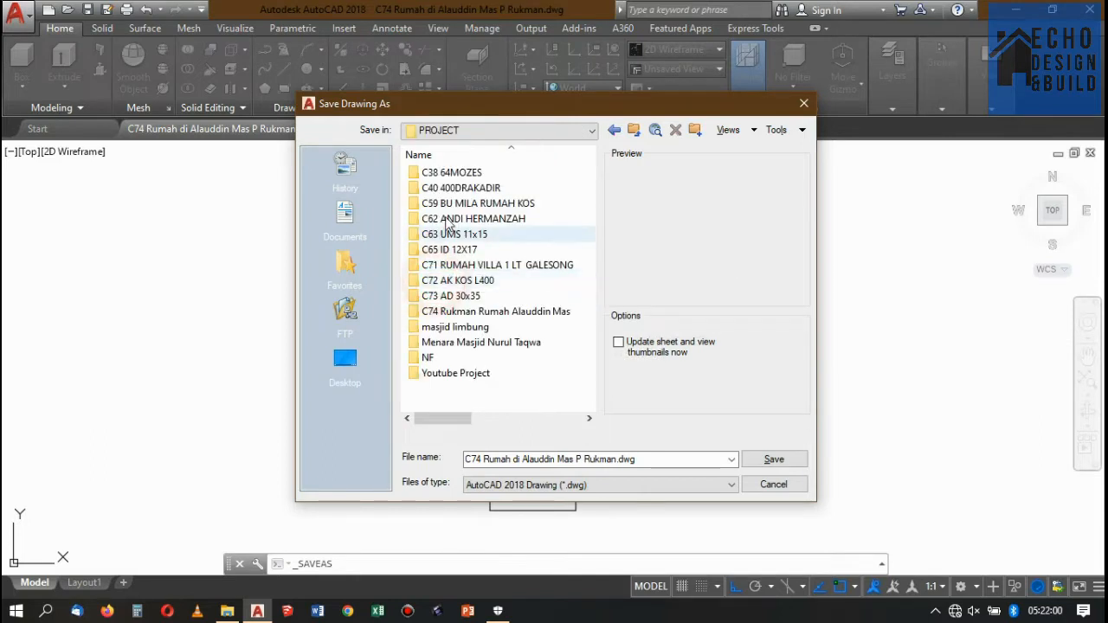
double_click(464, 311)
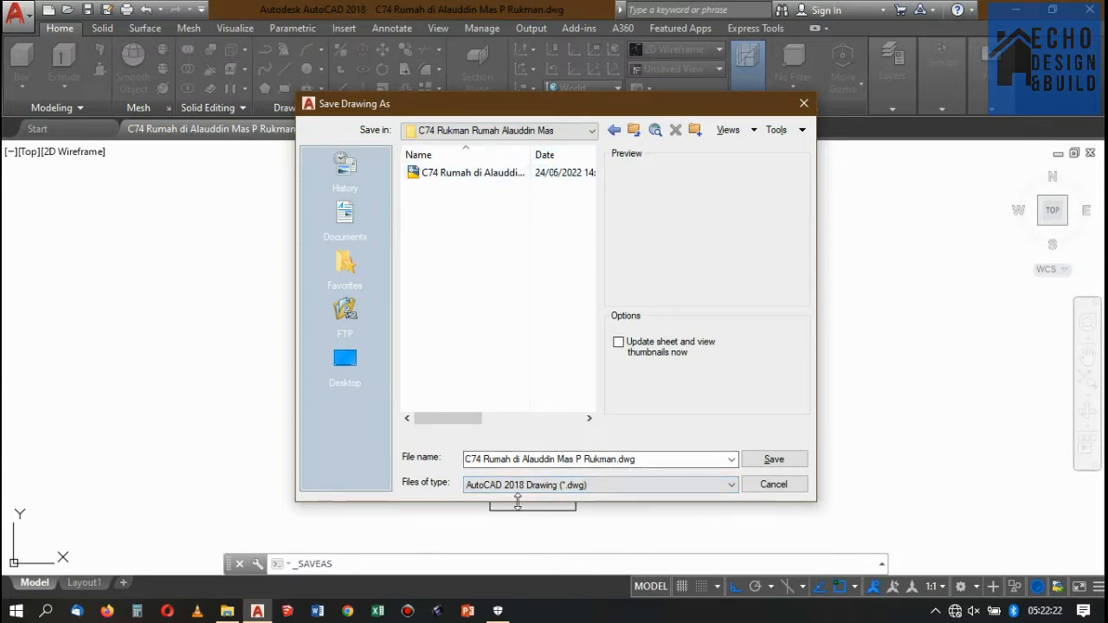
Append 3D01 to the end of the existing file name and save the drawing copy
click(620, 459)
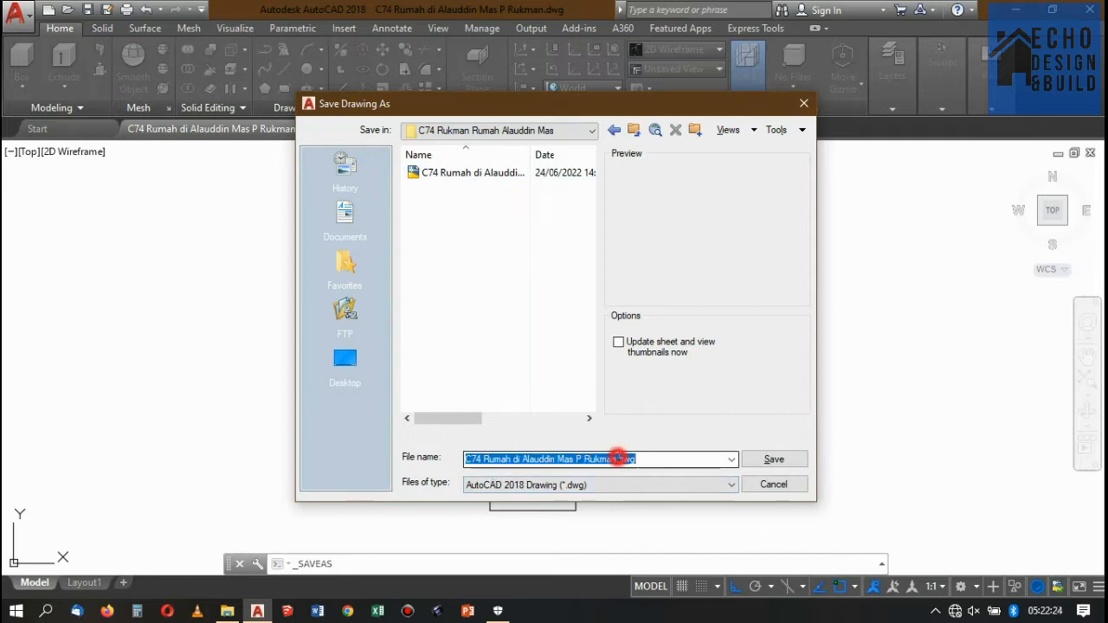
click(620, 457)
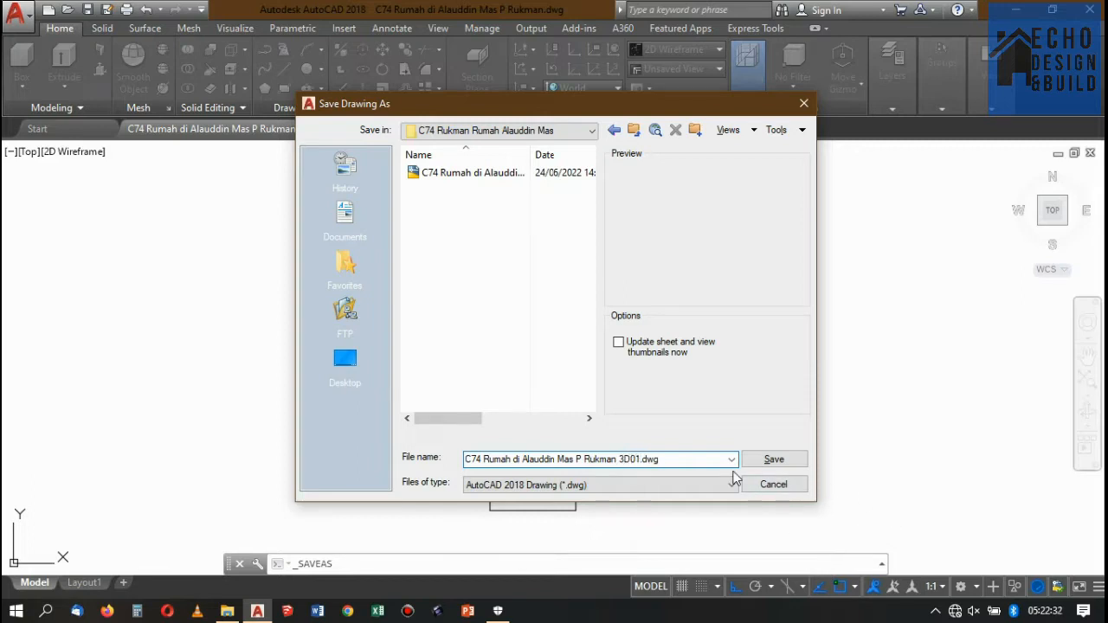
click(772, 459)
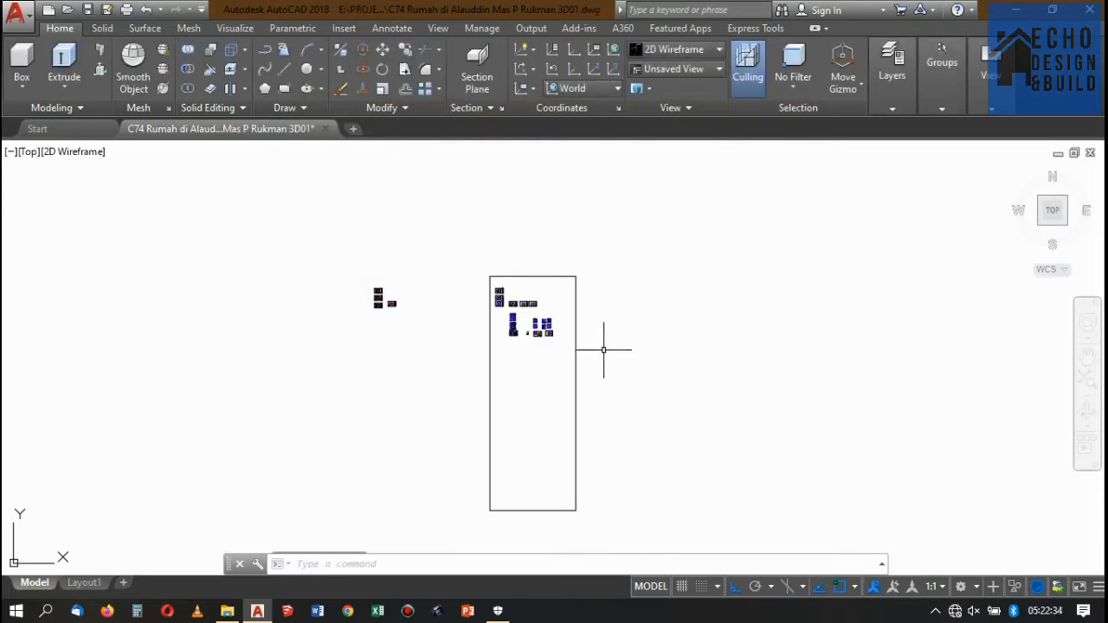
Erase the separate group of sheets outside the large rectangle, and erase the rectangle surrounding the remaining sheets
click(331, 235)
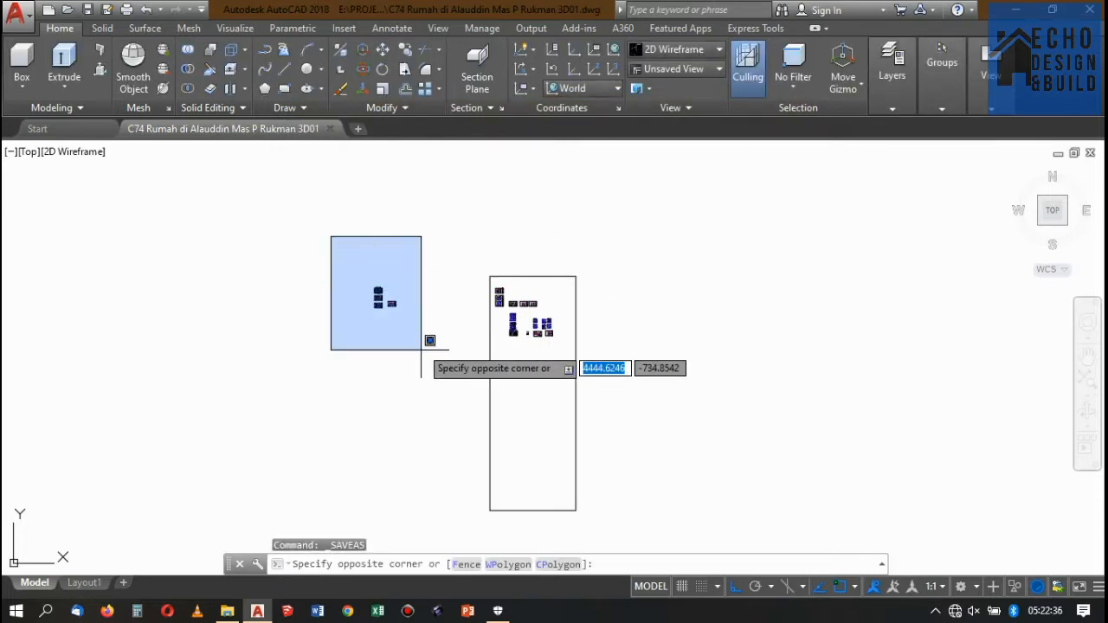
click(425, 343)
key(Delete)
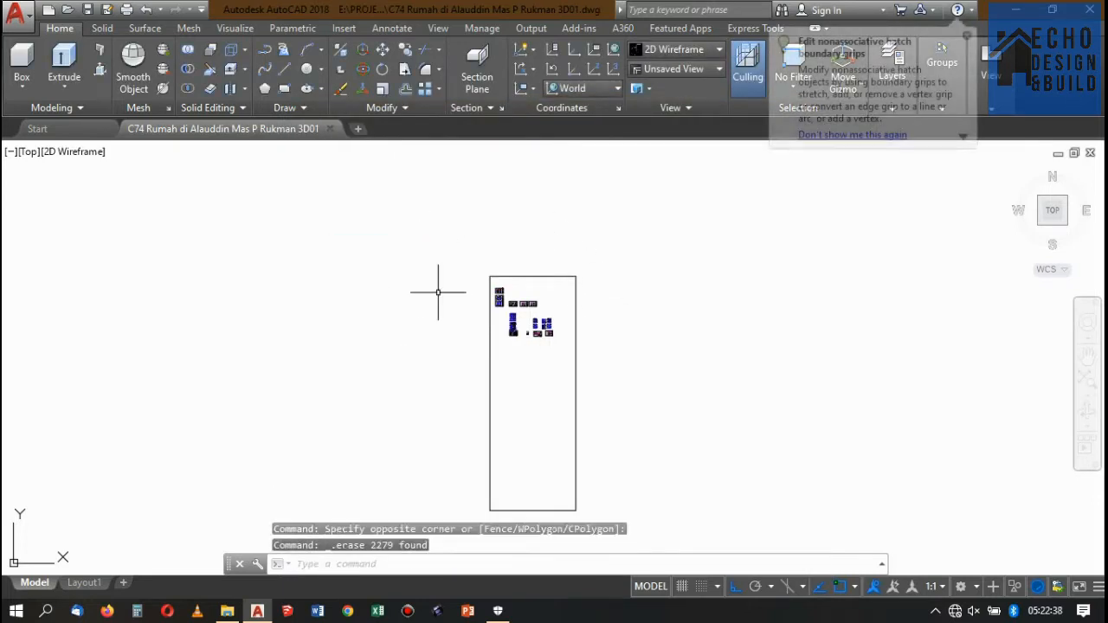
click(623, 401)
click(412, 342)
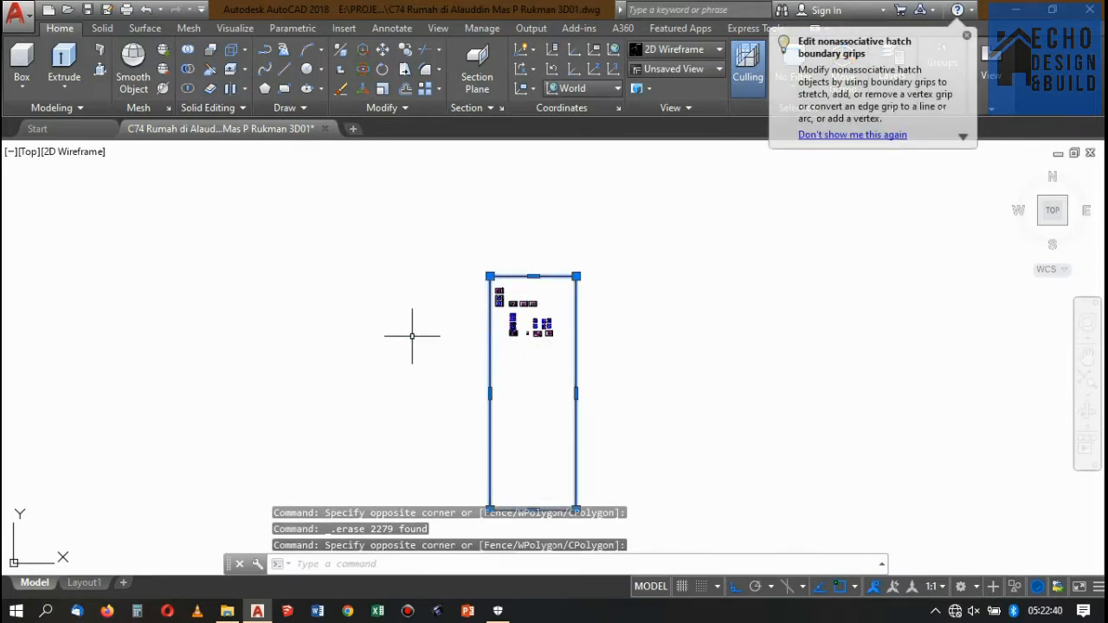
key(Delete)
Erase the unframed drawing copies above the lower sheet row and the single loose drawing between its sheets
scroll(507, 310, up, 5)
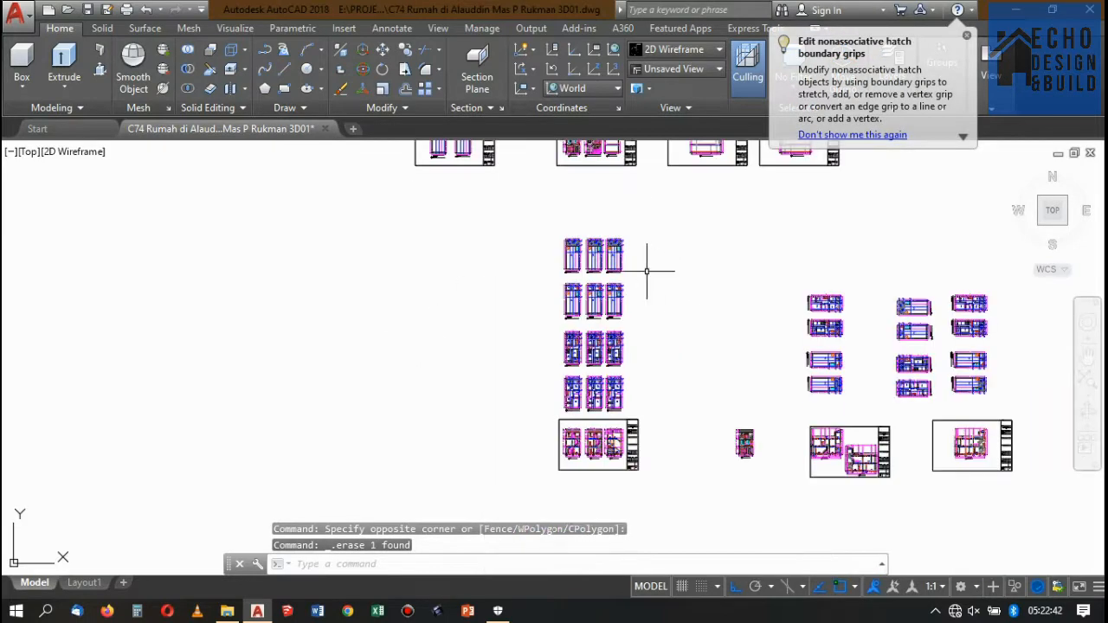
click(529, 194)
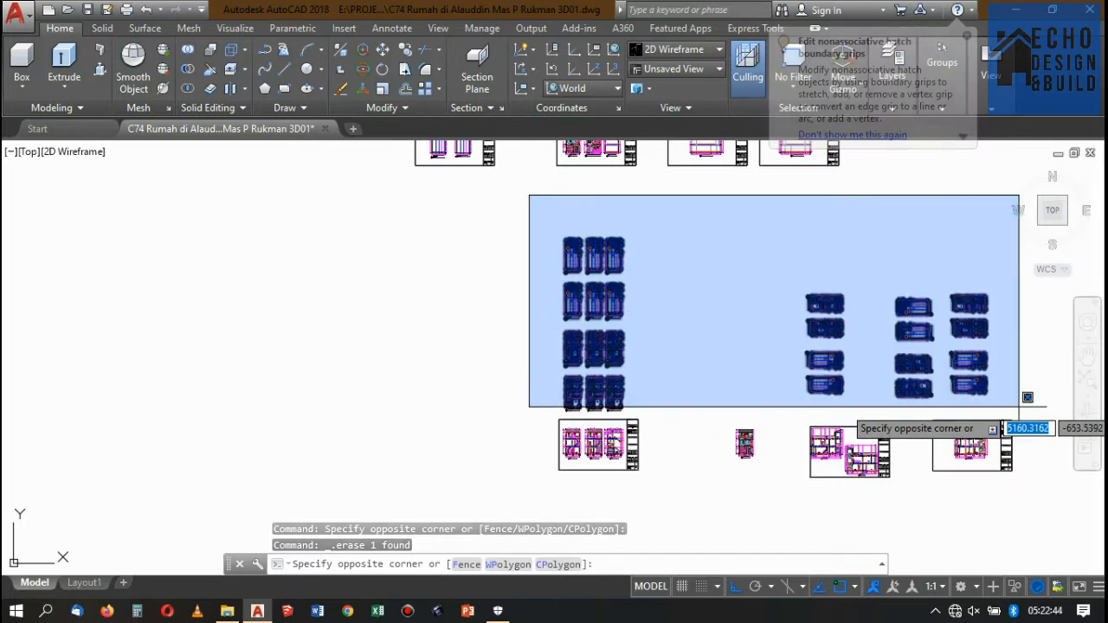
click(1019, 406)
click(696, 408)
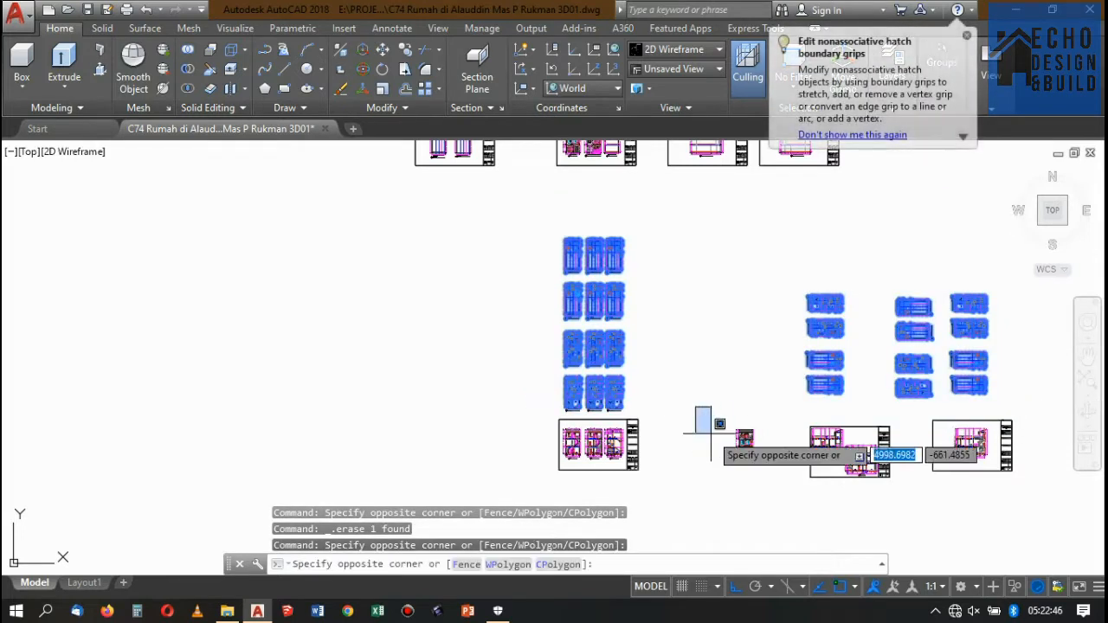
click(768, 472)
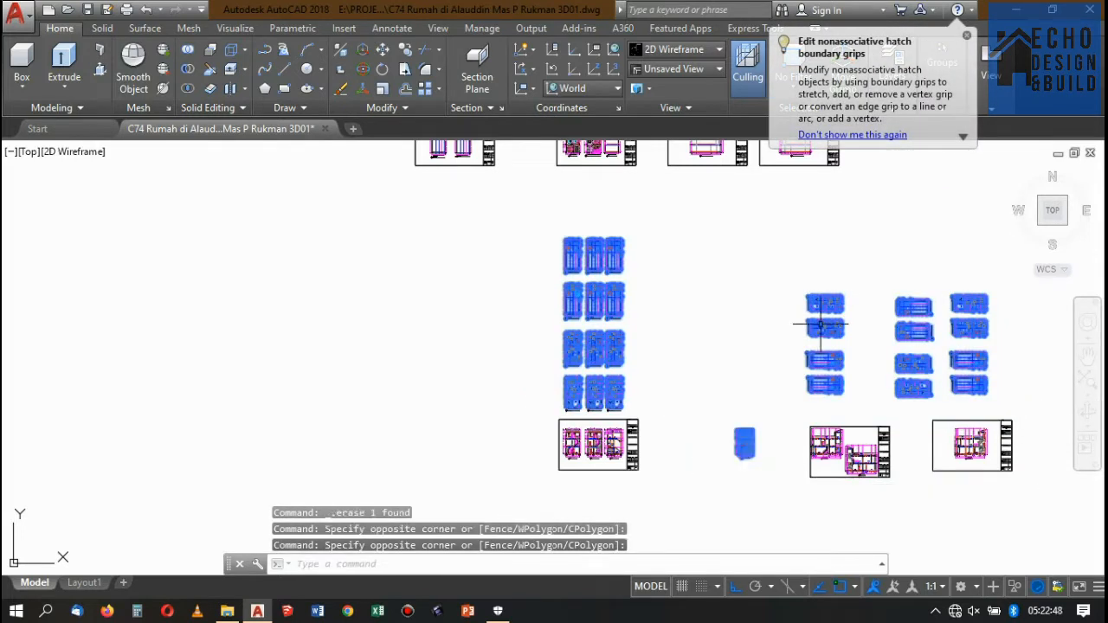
key(Delete)
Erase the three leftover drawing fragments above the cross-section sheet
scroll(716, 350, down, 4)
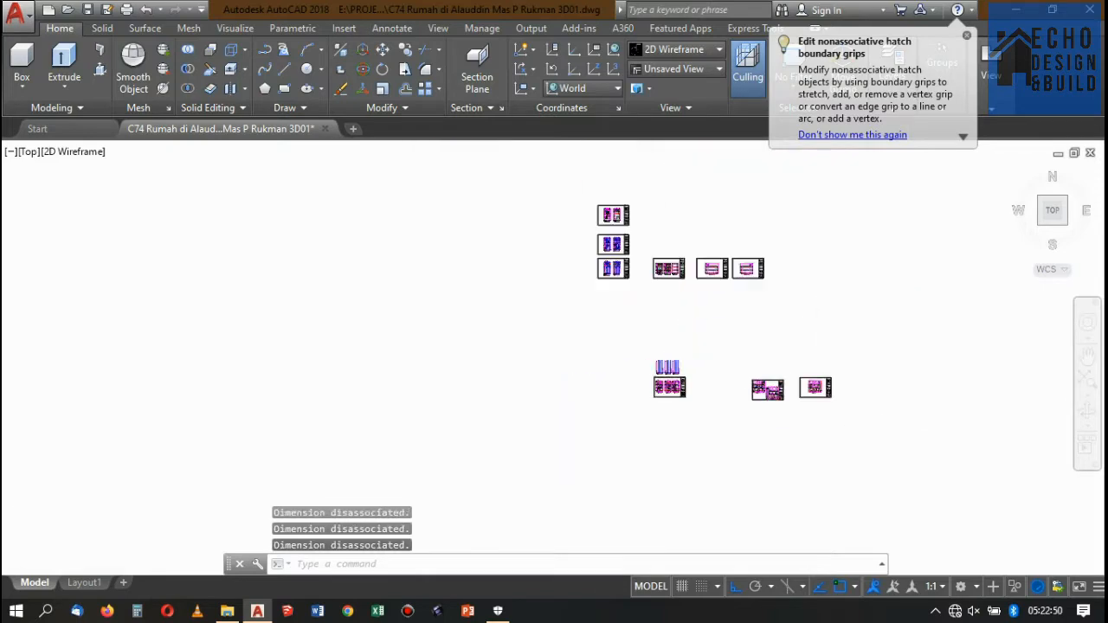
scroll(681, 349, up, 4)
click(541, 344)
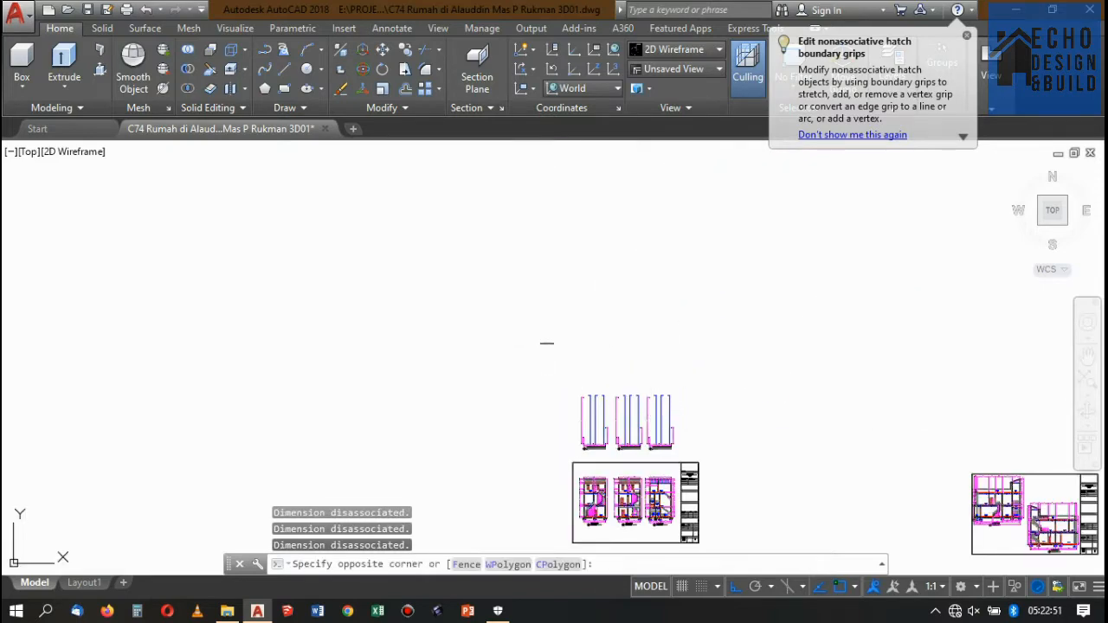
click(746, 457)
key(Delete)
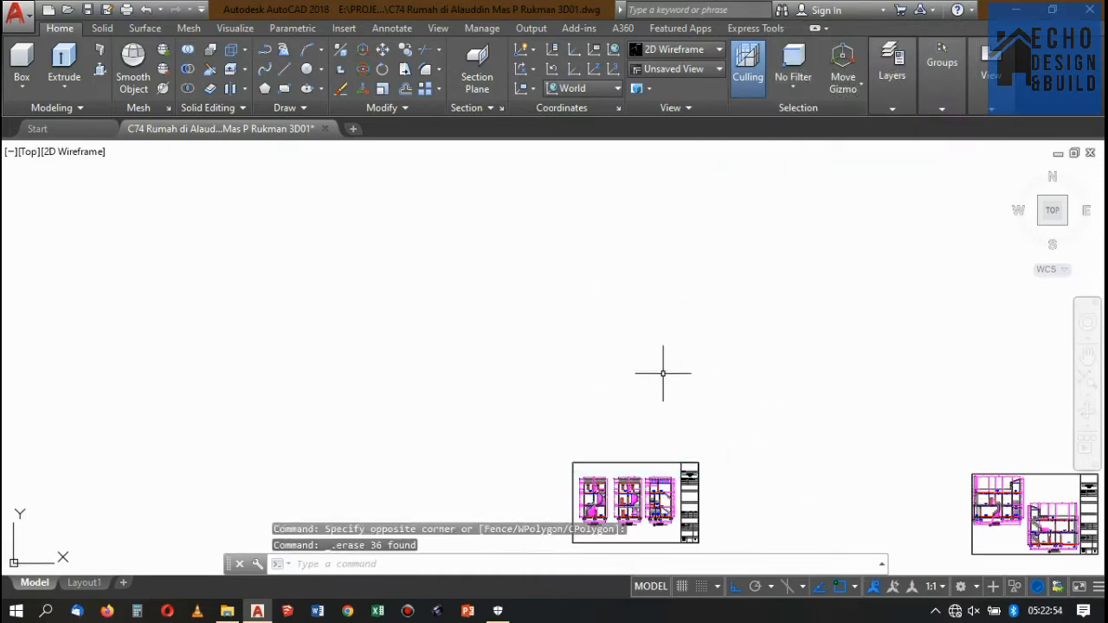
Move the three section sheets of the lower row straight up, close beneath the elevation sheets
scroll(684, 378, down, 5)
click(589, 363)
click(883, 452)
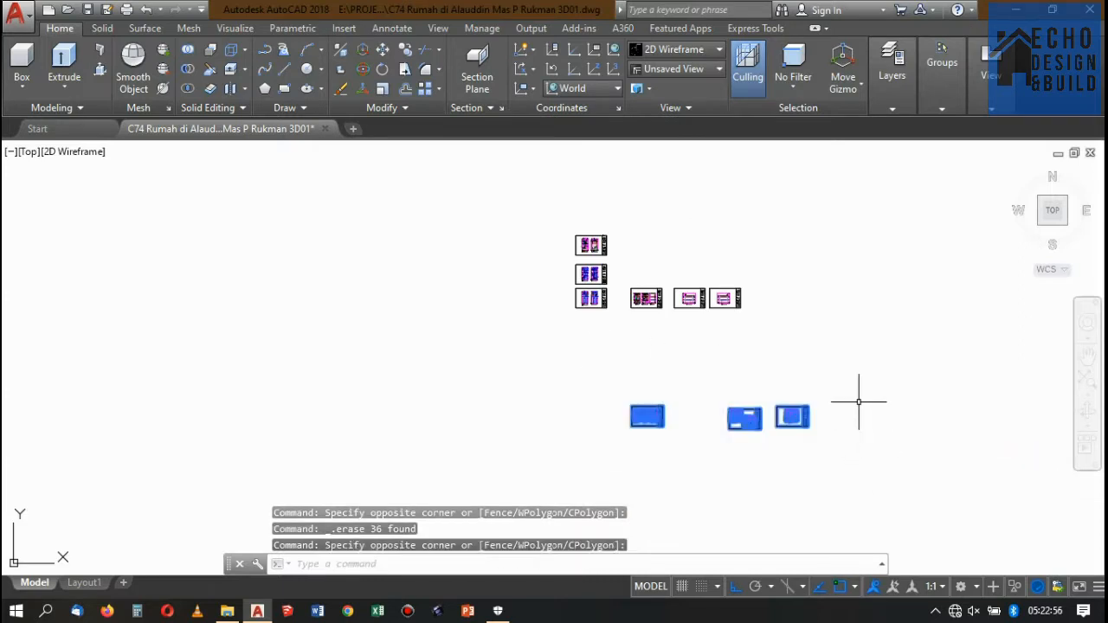
text(m)
key(Return)
click(866, 385)
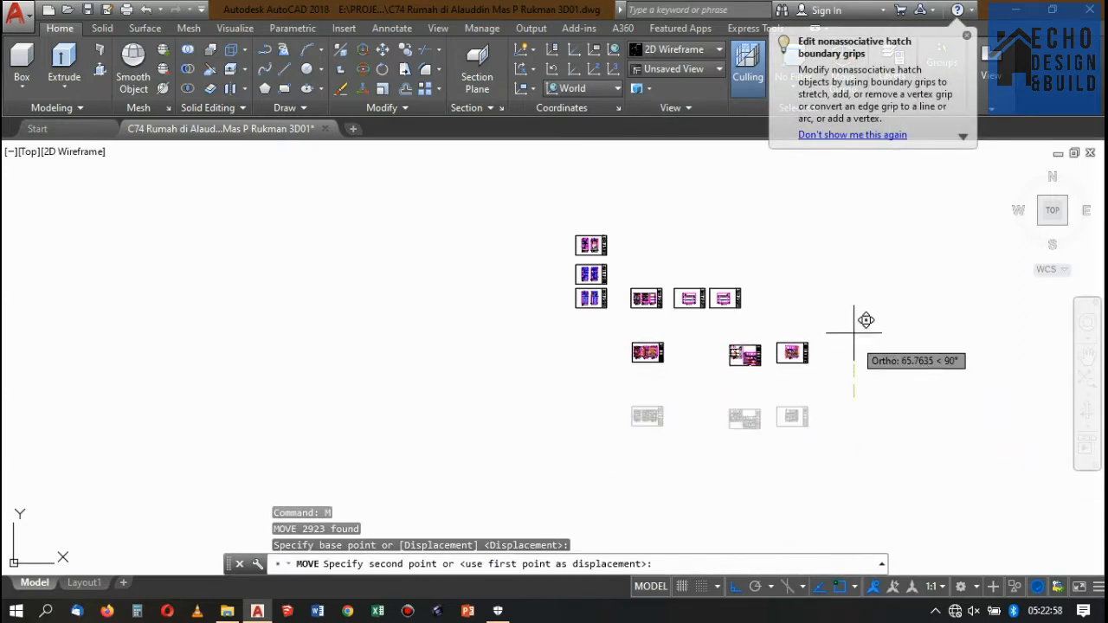
click(864, 299)
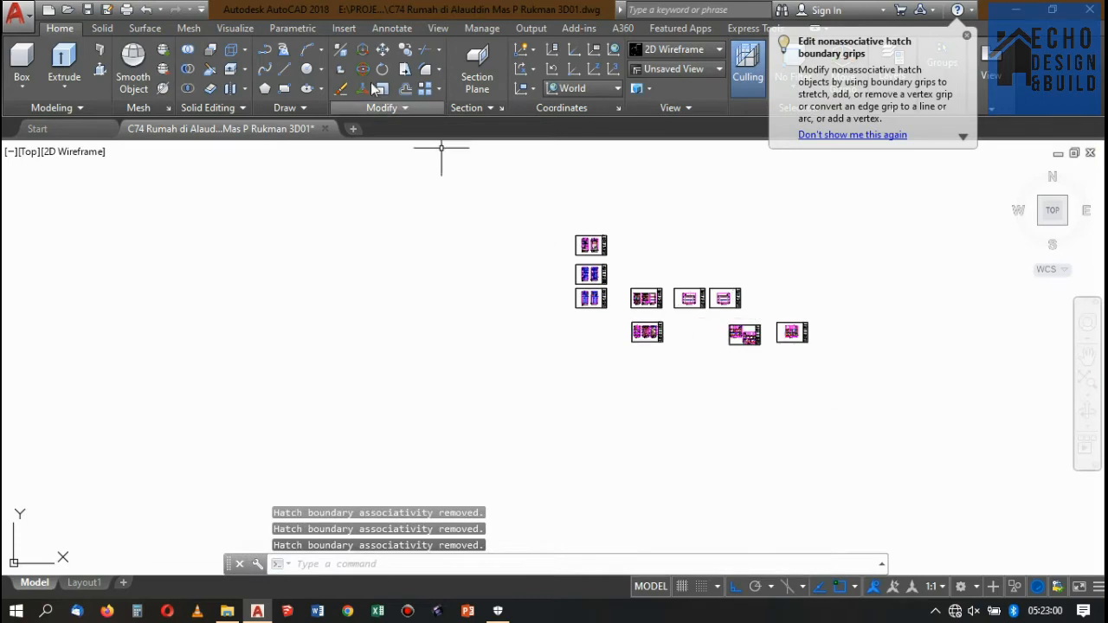
Erase the sheet borders and title blocks around all plans, elevations and sections, keeping only the drawings themselves
scroll(768, 289, up, 5)
click(954, 529)
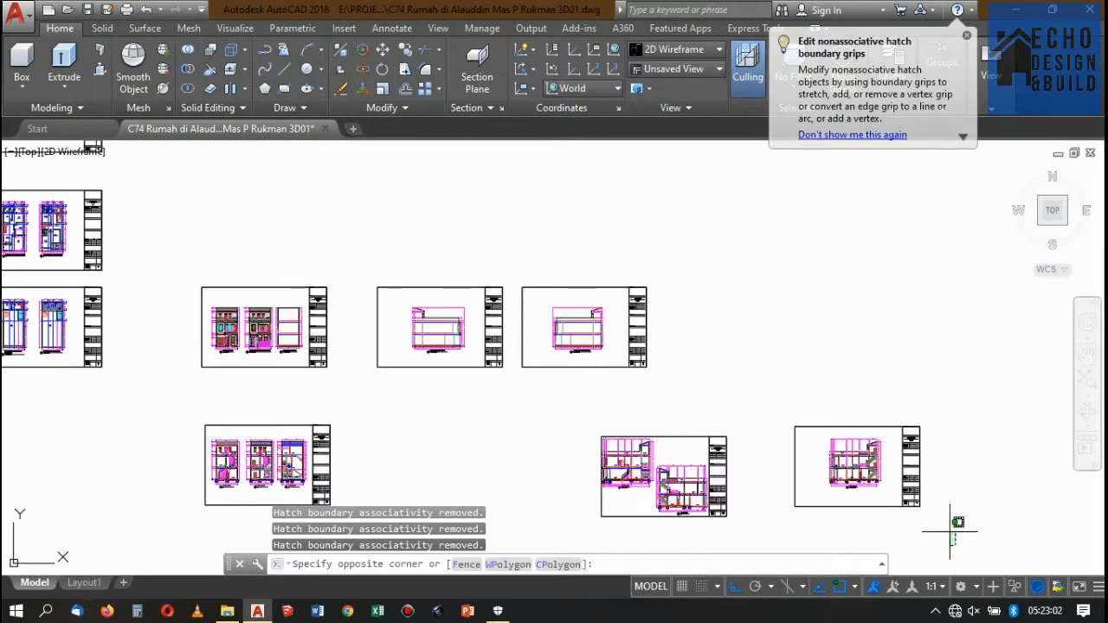
click(904, 357)
scroll(874, 313, down, 4)
scroll(834, 355, up, 5)
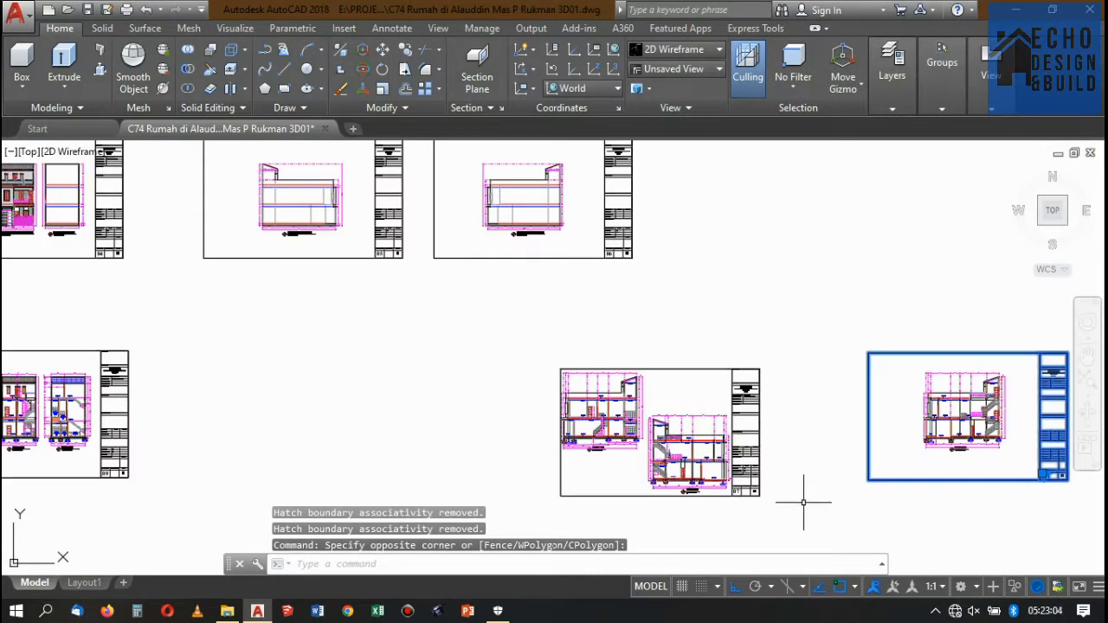
click(798, 511)
click(737, 341)
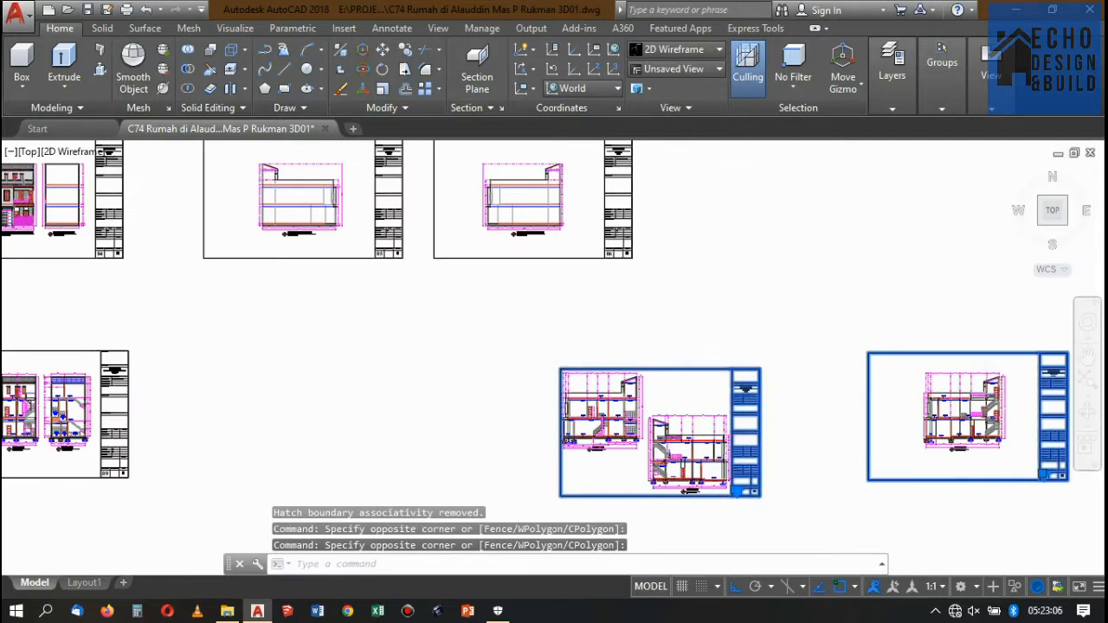
scroll(740, 316, down, 5)
scroll(742, 292, up, 4)
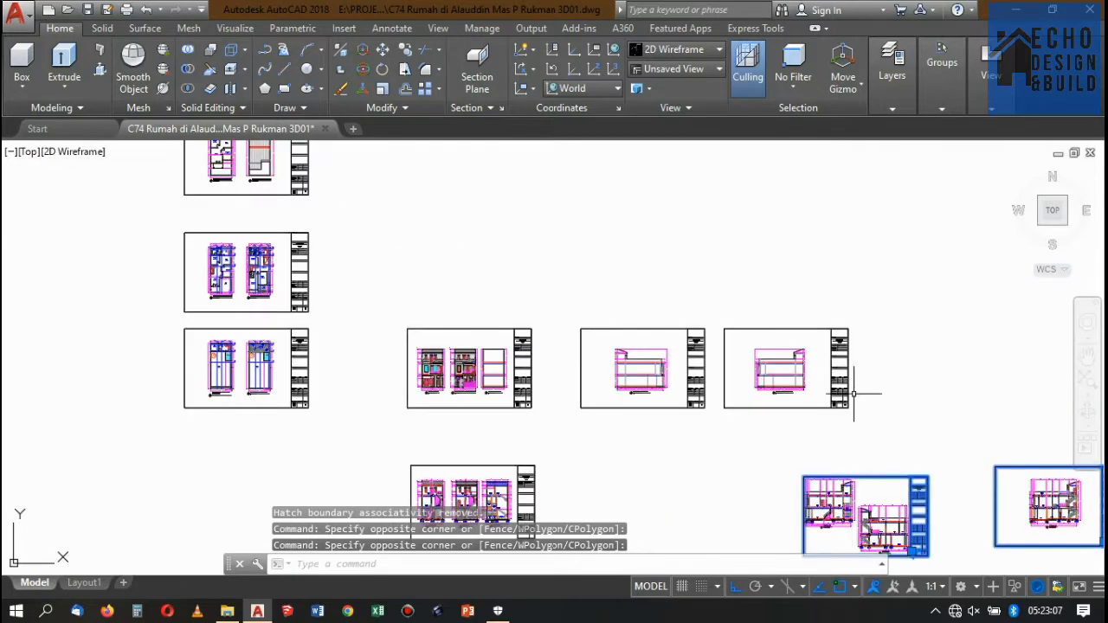
click(828, 281)
click(727, 435)
click(685, 285)
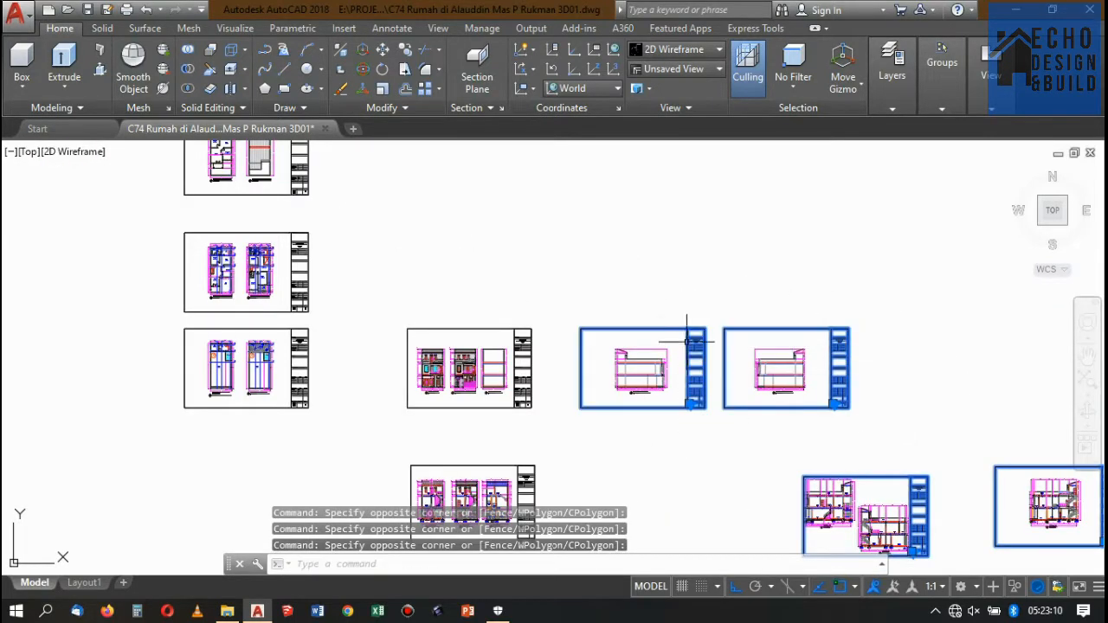
scroll(679, 374, down, 5)
scroll(650, 381, up, 3)
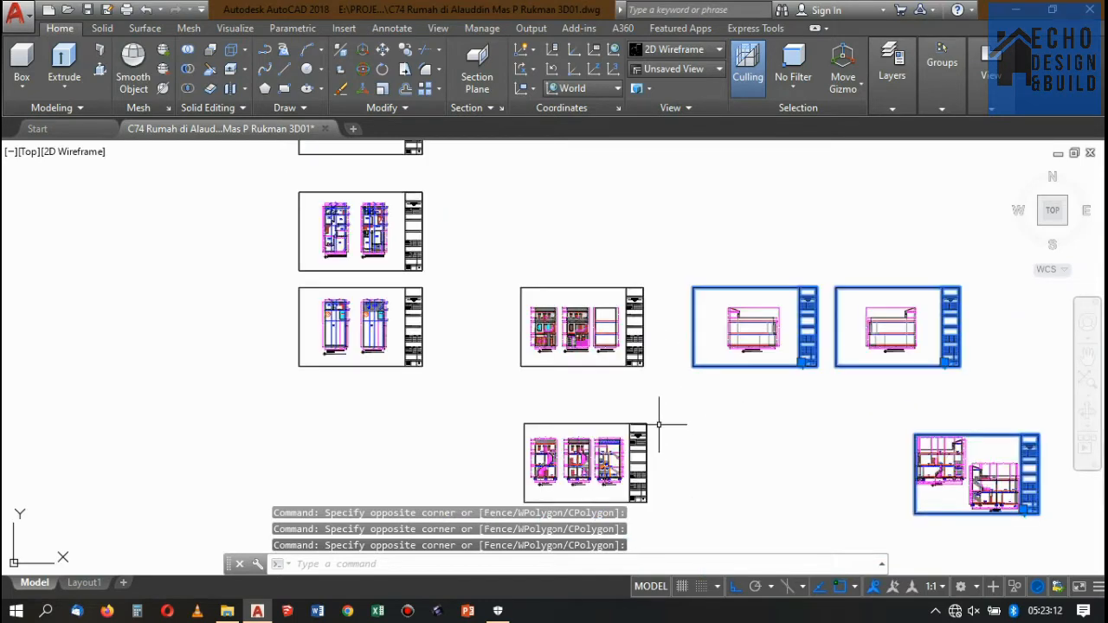
click(667, 392)
click(626, 260)
scroll(767, 303, down, 3)
scroll(708, 372, up, 3)
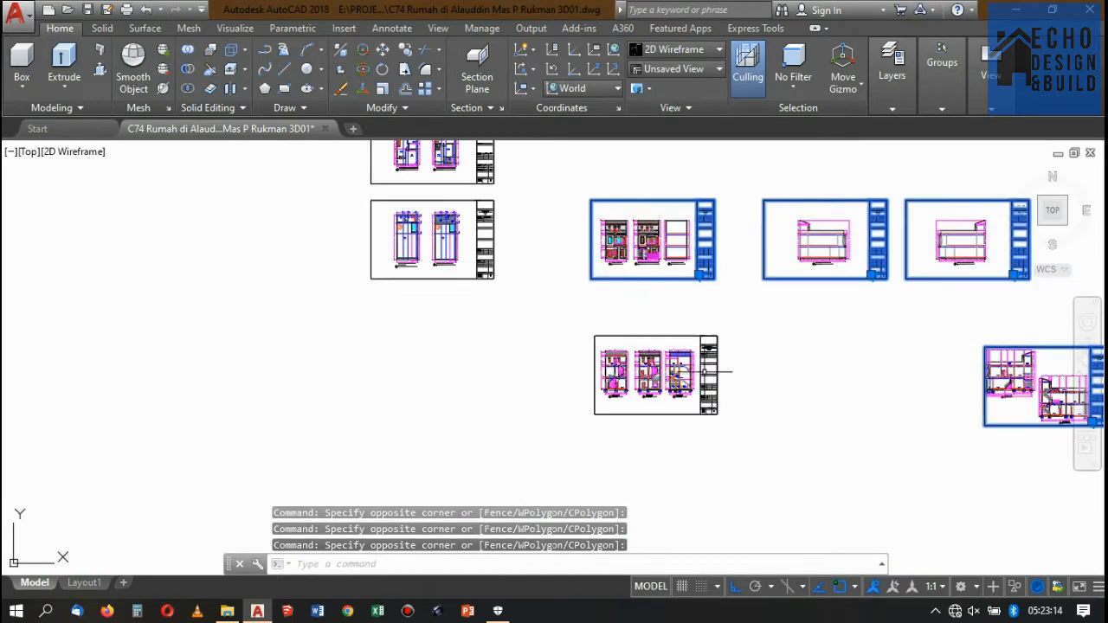
click(712, 312)
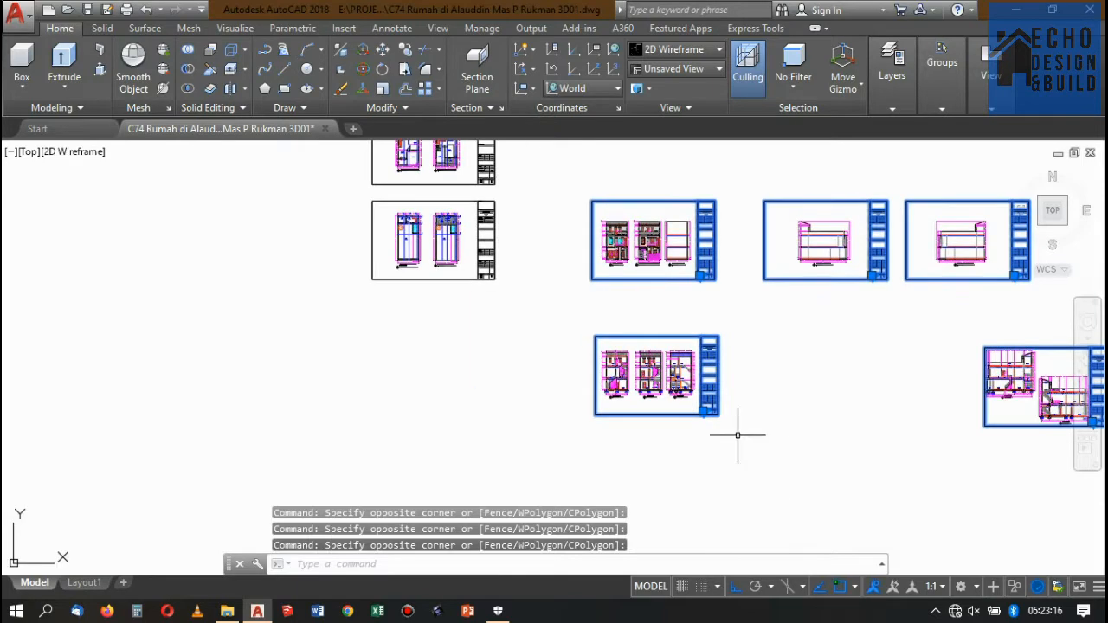
scroll(708, 402, down, 4)
scroll(697, 372, up, 3)
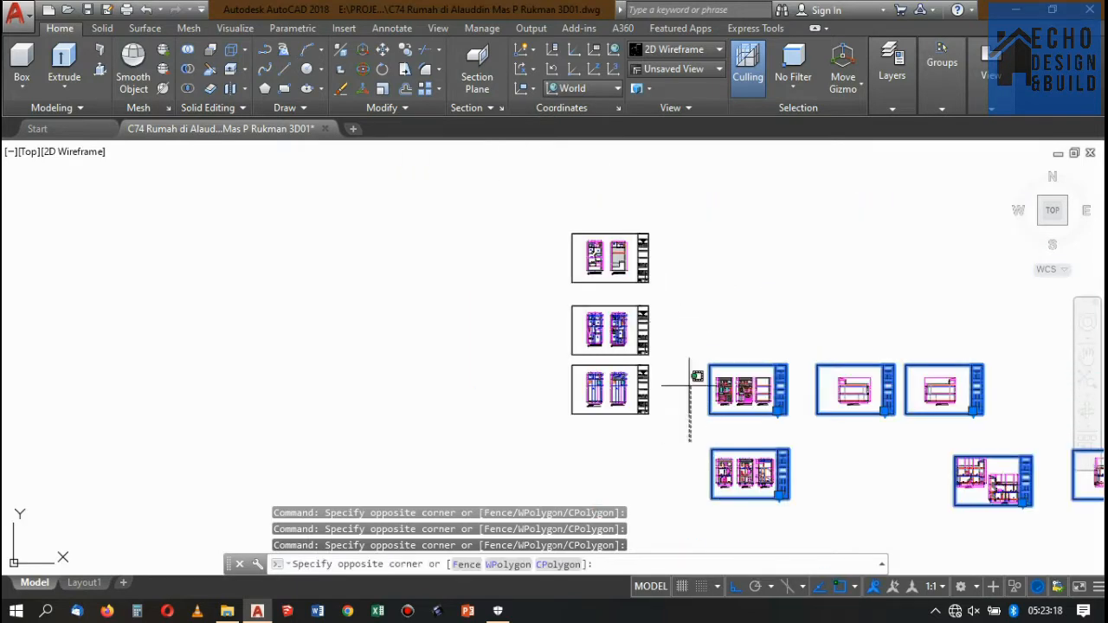
click(638, 176)
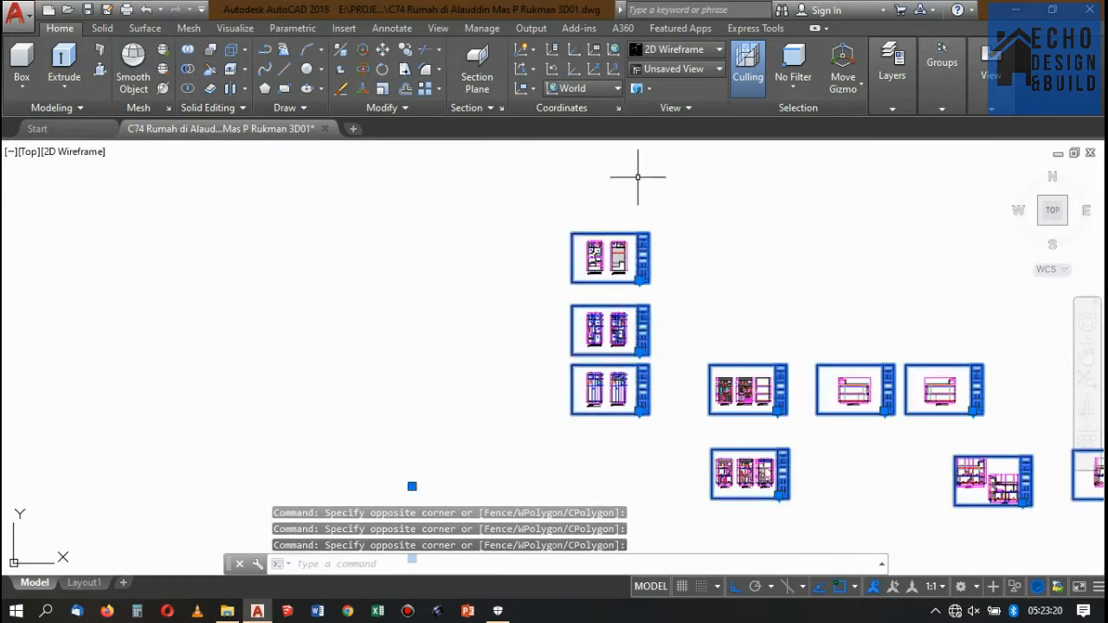
key(Delete)
scroll(651, 276, down, 4)
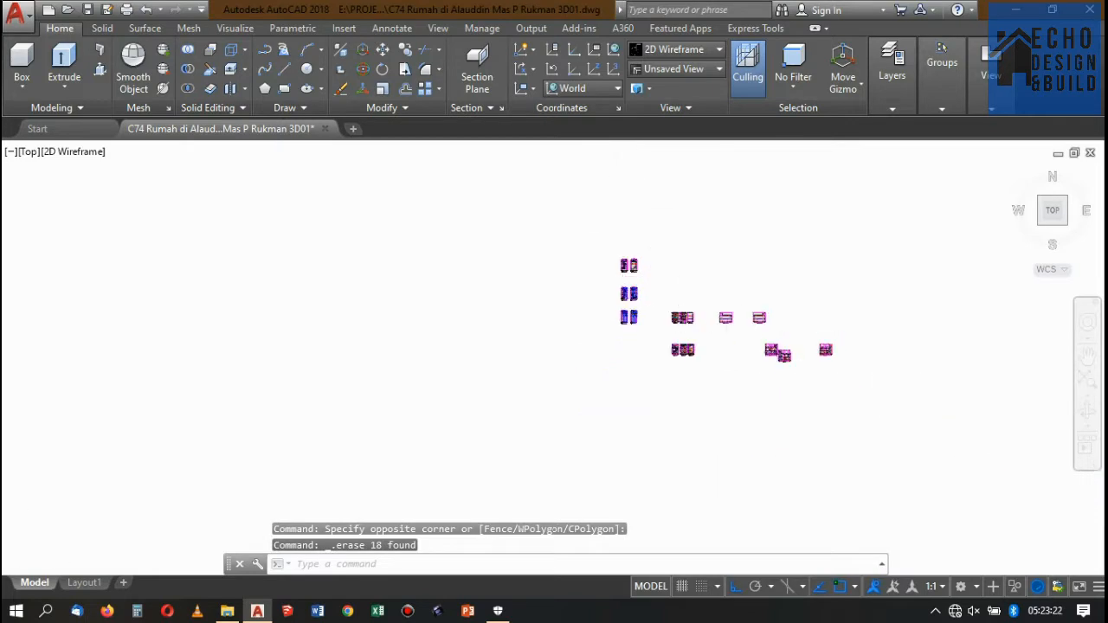
scroll(725, 289, up, 2)
scroll(745, 314, down, 2)
scroll(592, 255, up, 4)
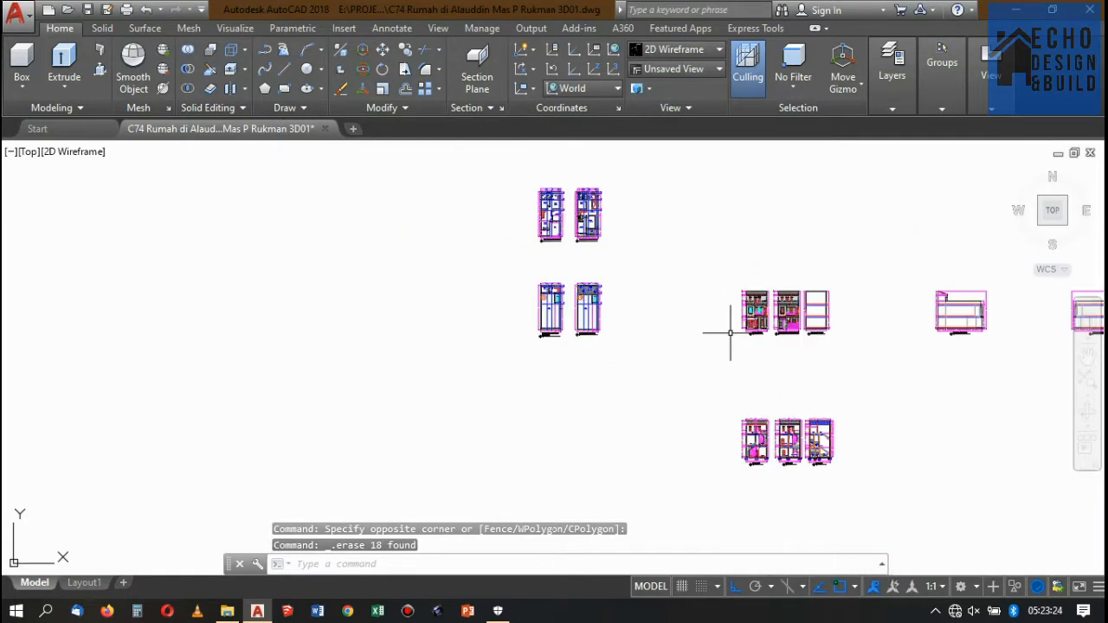
Examine the remaining floor plans, elevations and sections and how they are arranged in the drawing
scroll(742, 293, up, 3)
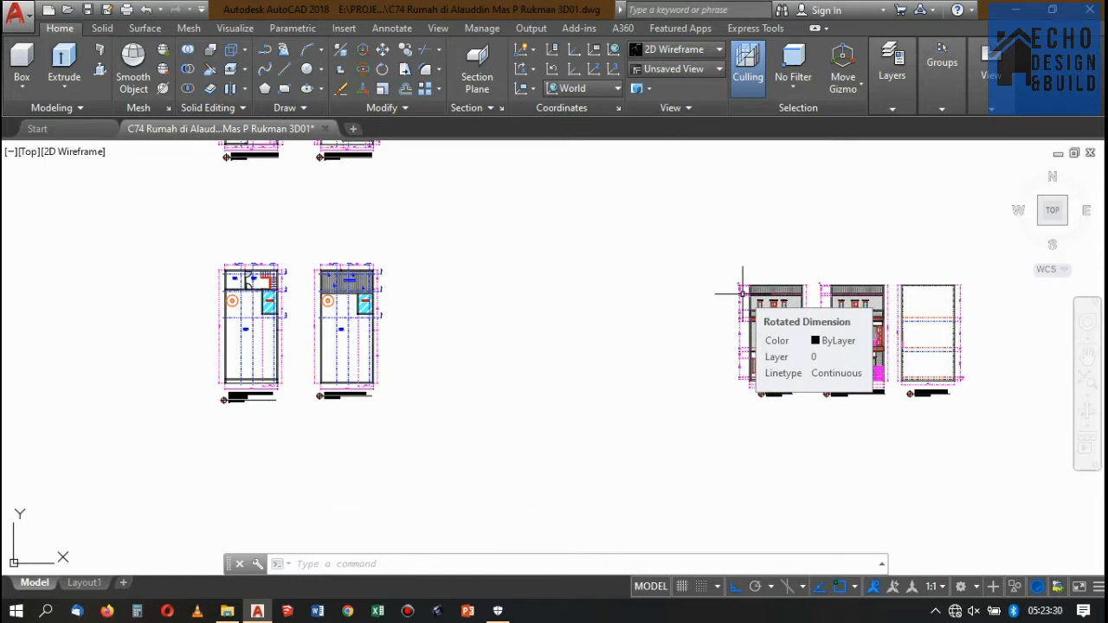
scroll(752, 355, down, 4)
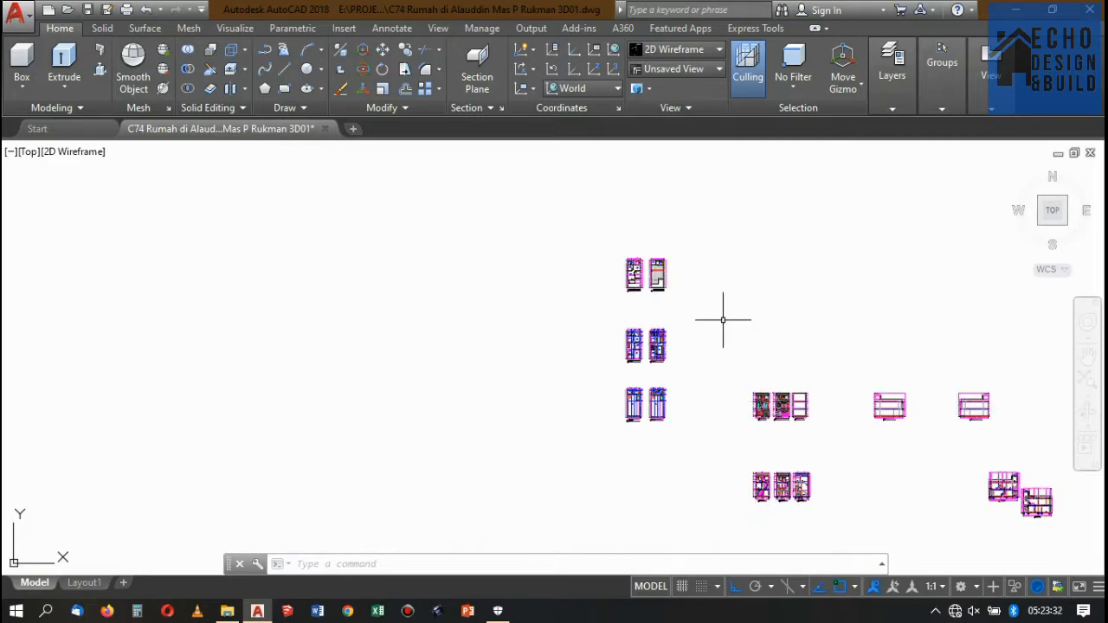
scroll(685, 240, up, 4)
scroll(748, 306, down, 5)
scroll(717, 293, up, 4)
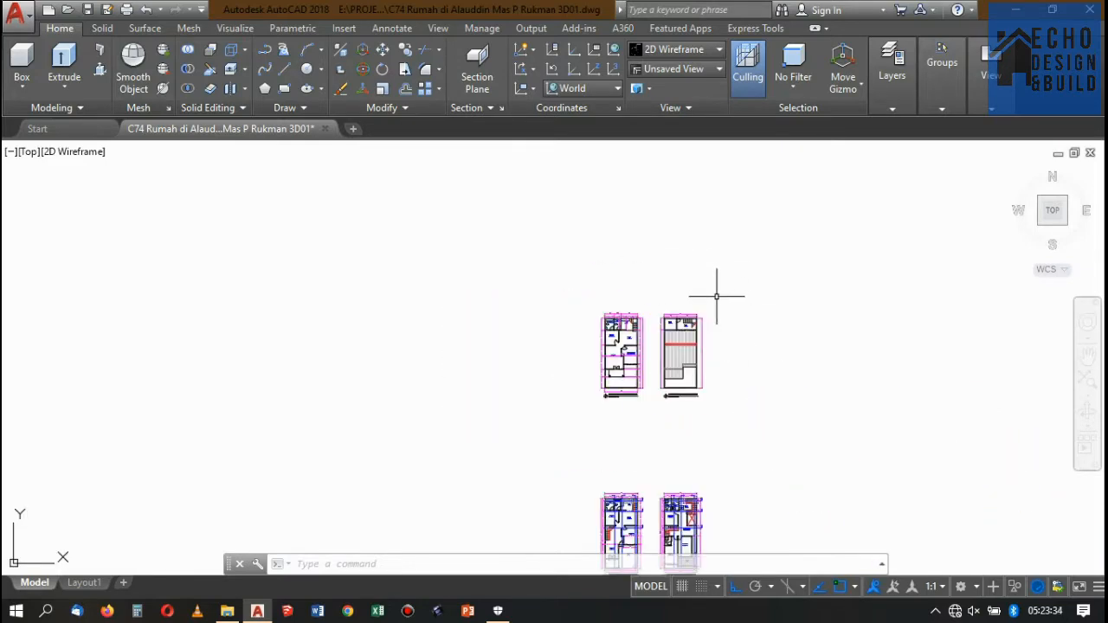
scroll(717, 296, up, 3)
scroll(672, 366, down, 6)
scroll(680, 343, up, 3)
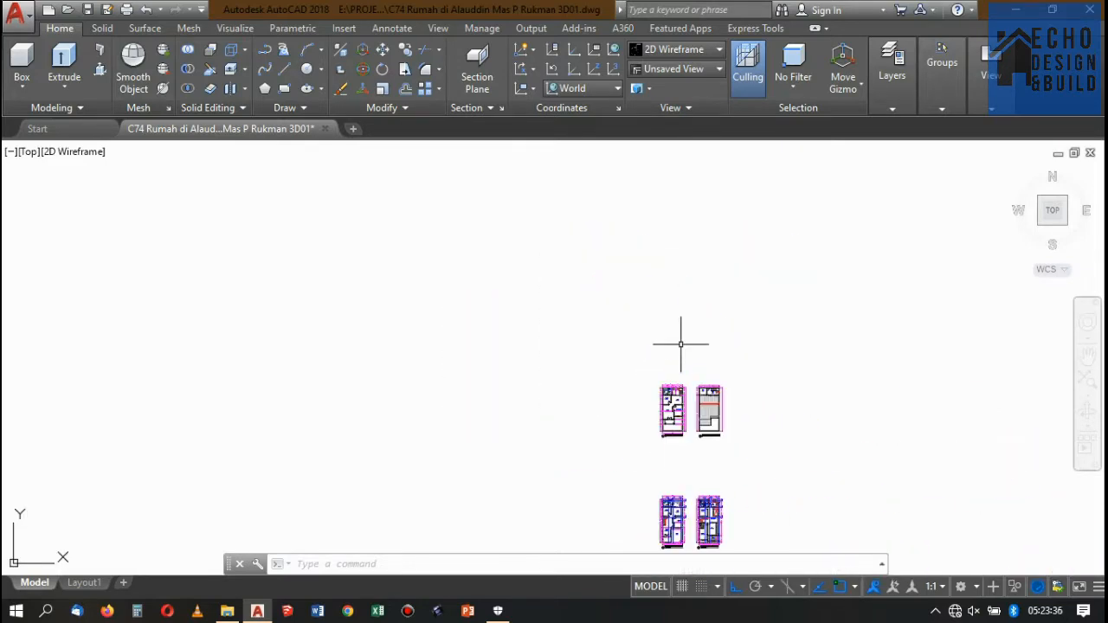
scroll(663, 387, down, 2)
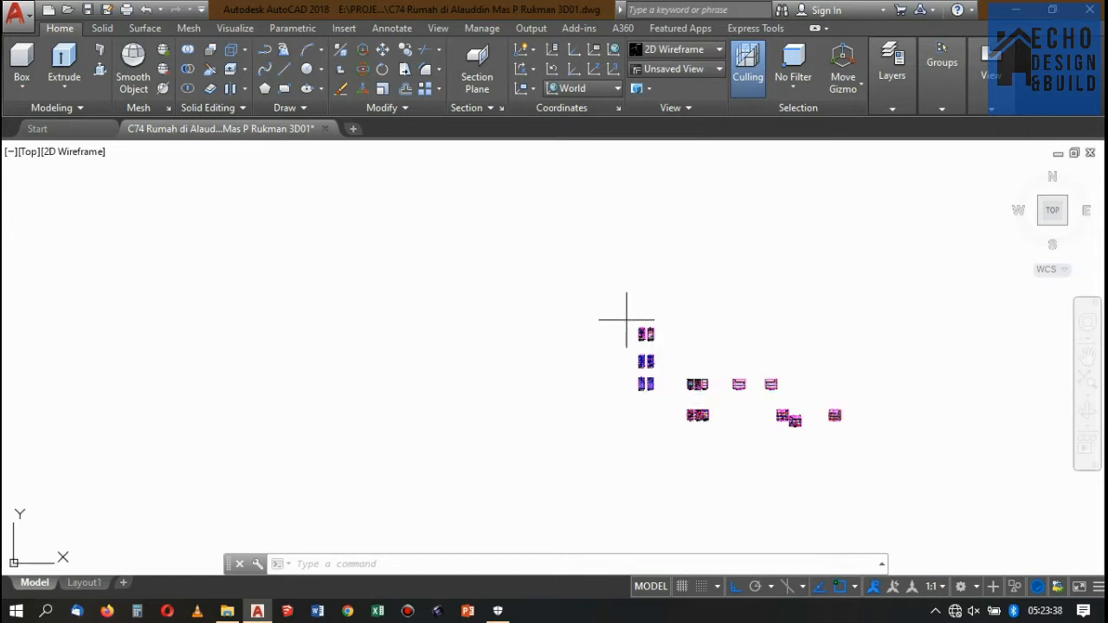
click(685, 360)
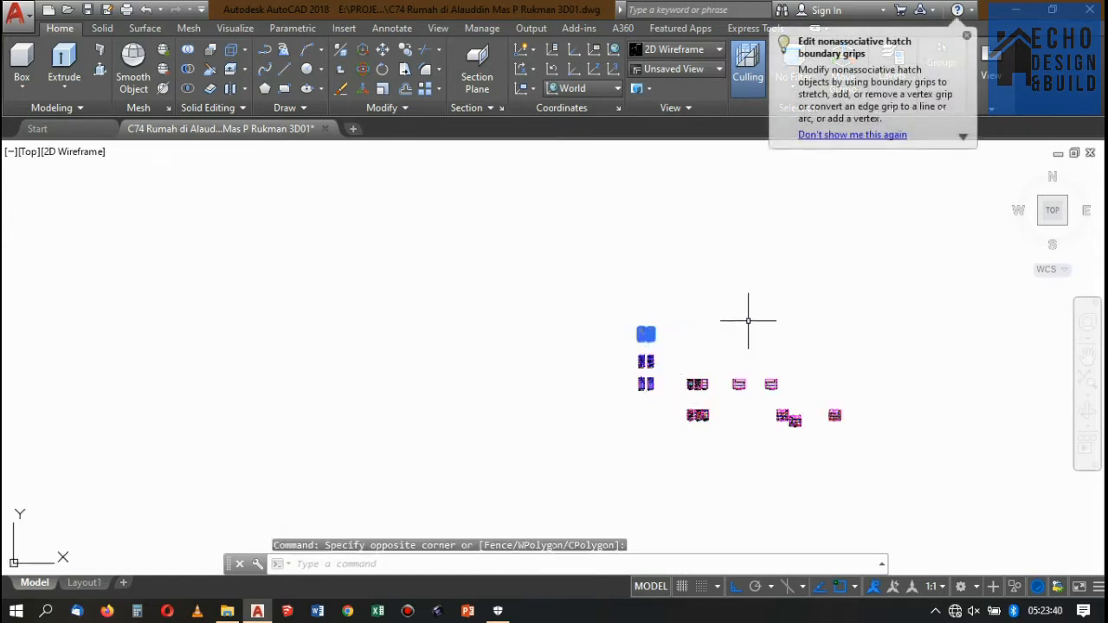
text(co)
key(Return)
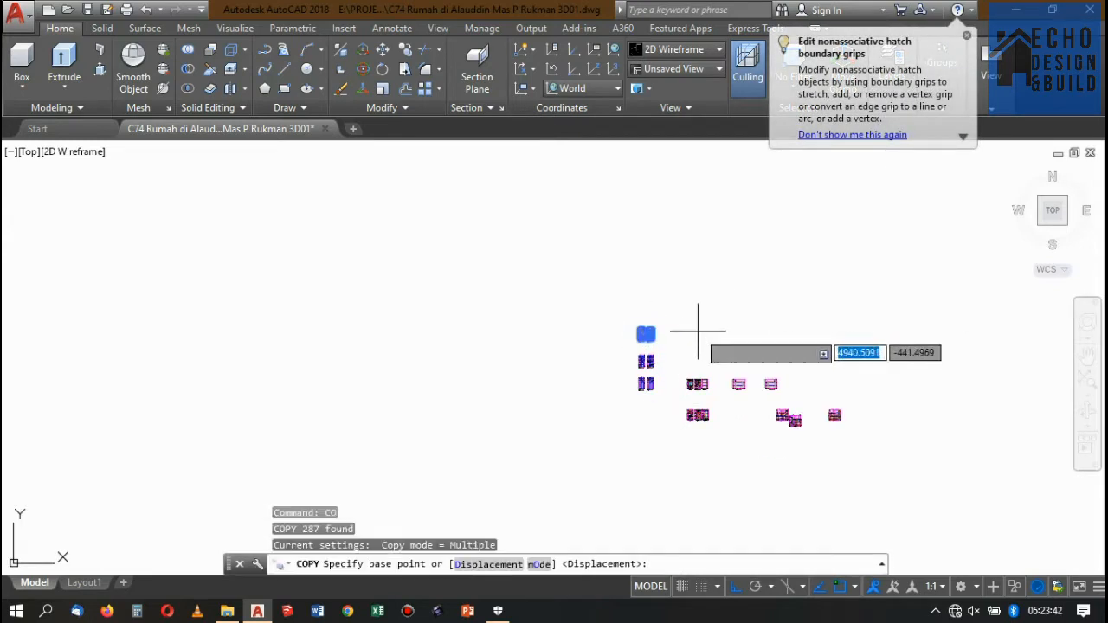
scroll(684, 337, up, 5)
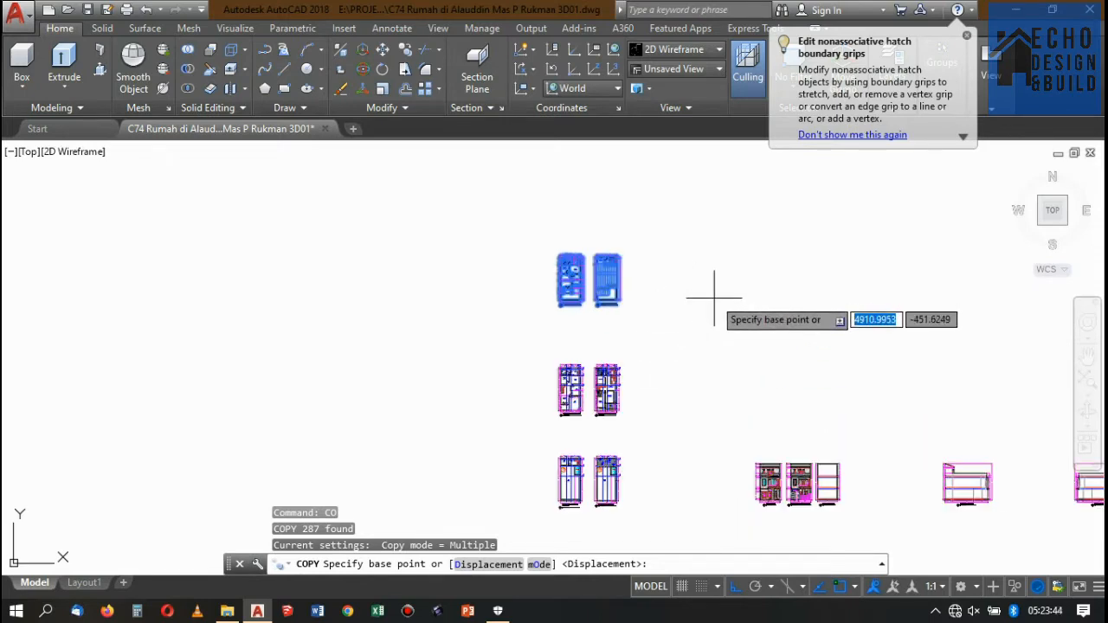
key(Escape)
Erase the topmost pair of floor plans, above the other two plan pairs
click(531, 235)
click(702, 328)
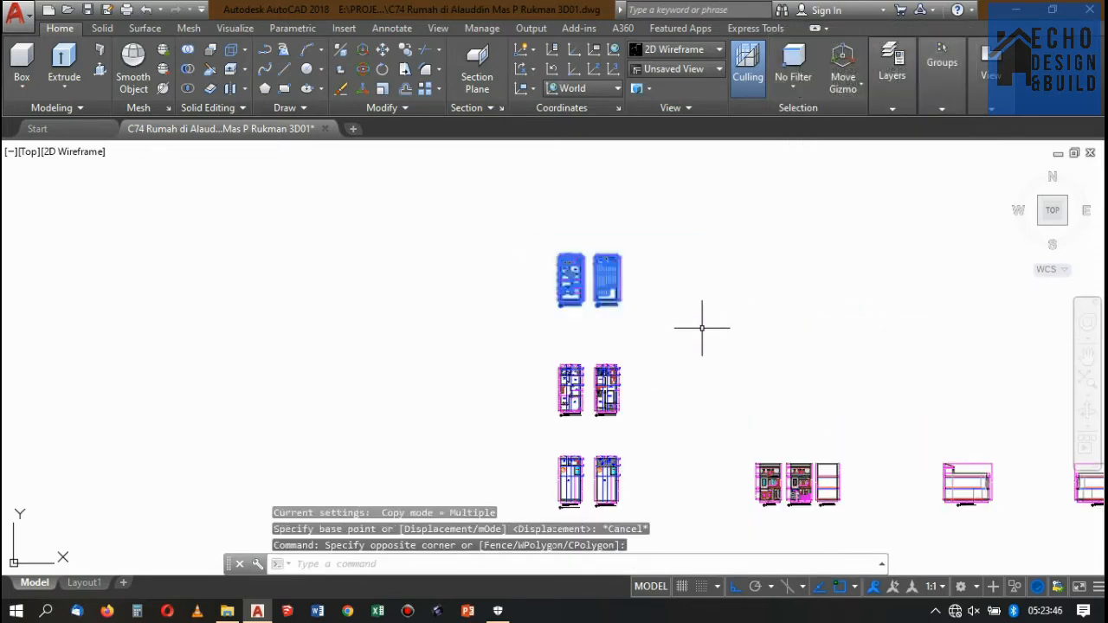
key(Delete)
Copy the upper remaining pair of floor plans straight down into the empty space well below all the other drawings
scroll(629, 277, down, 2)
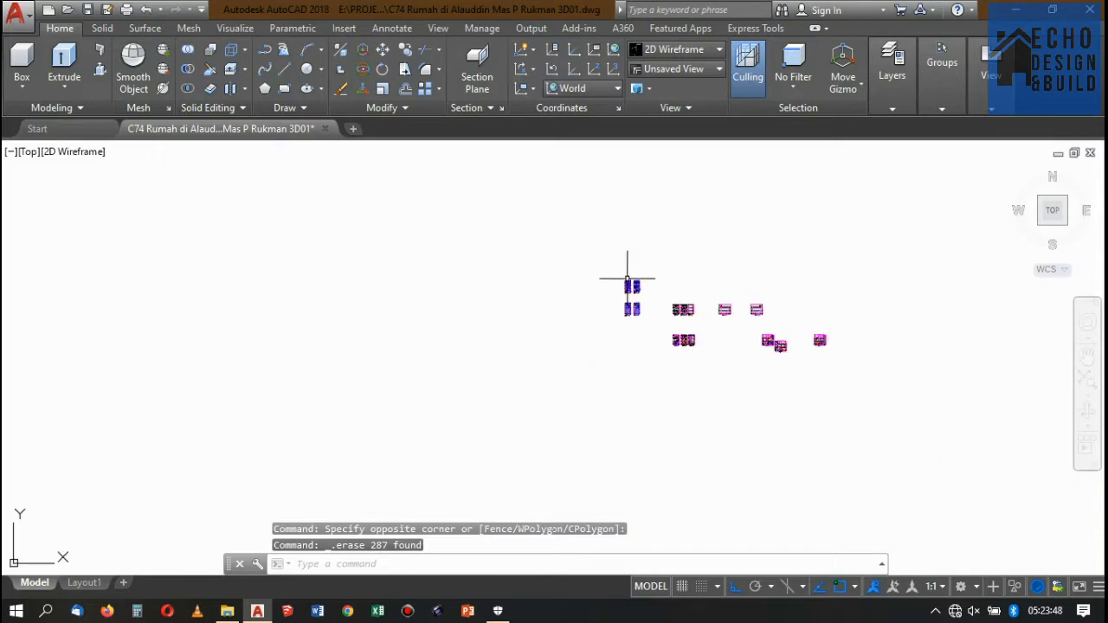
scroll(587, 245, up, 3)
click(586, 251)
click(711, 345)
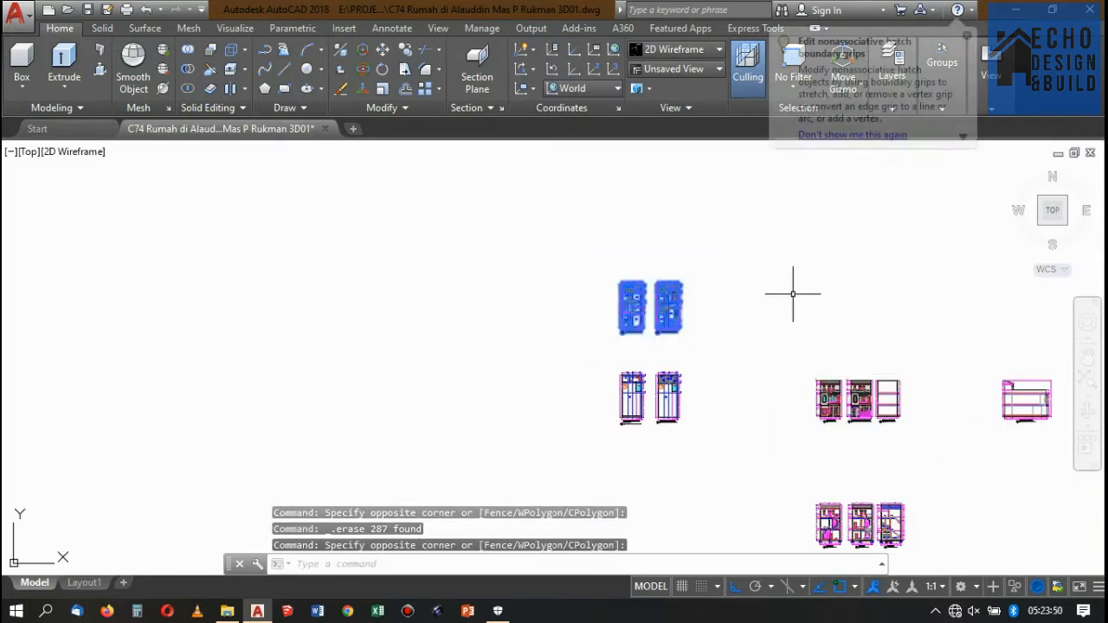
text(co)
key(Return)
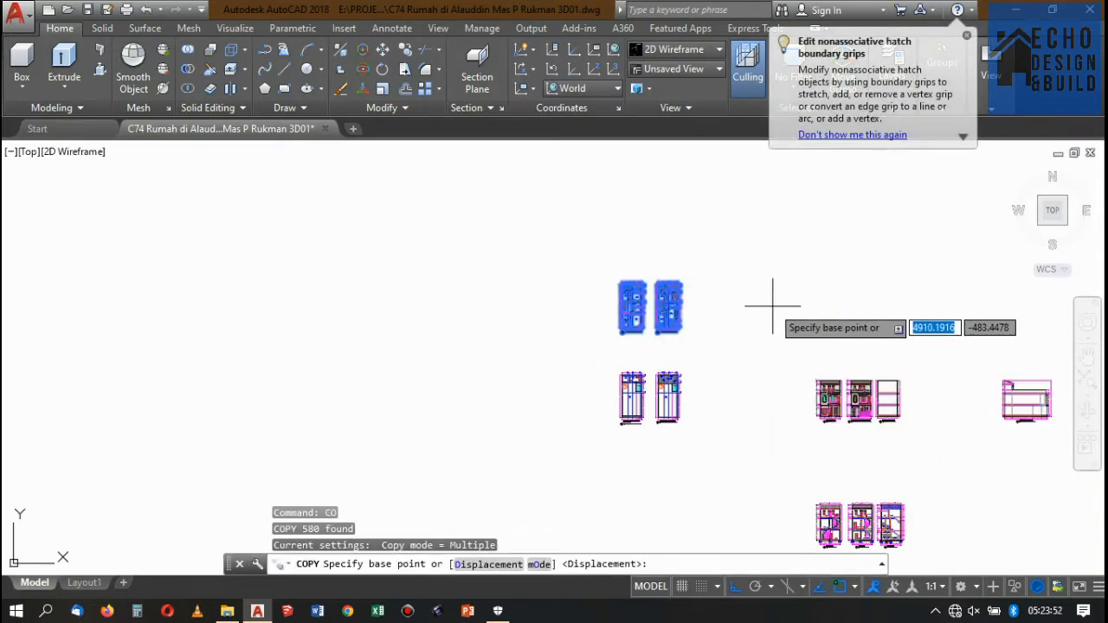
click(742, 304)
scroll(765, 238, down, 3)
scroll(762, 251, down, 4)
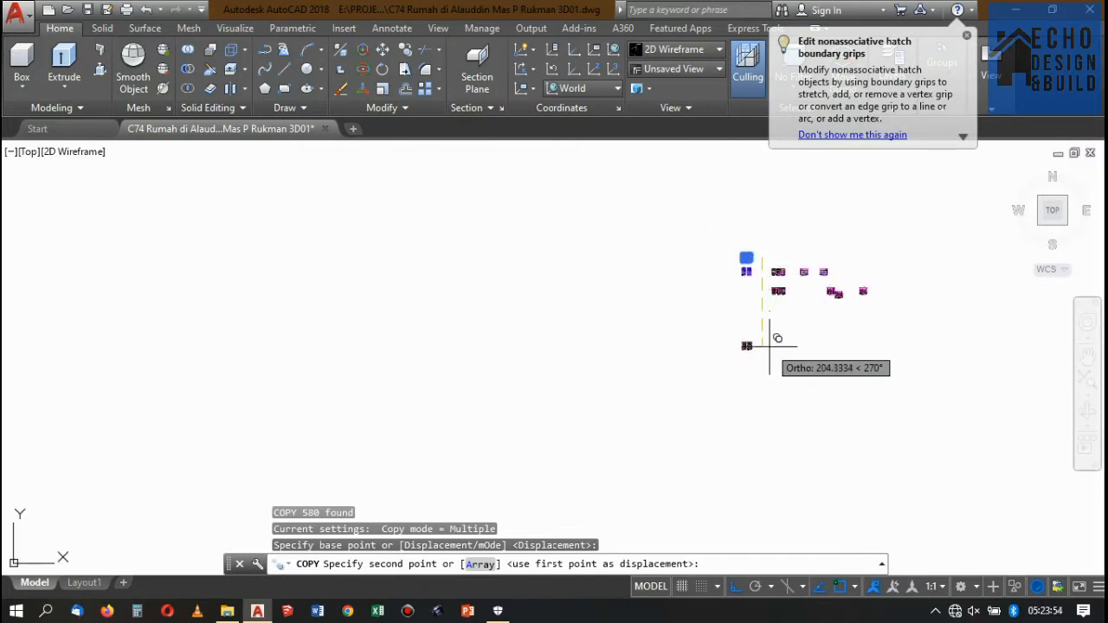
click(770, 347)
key(Escape)
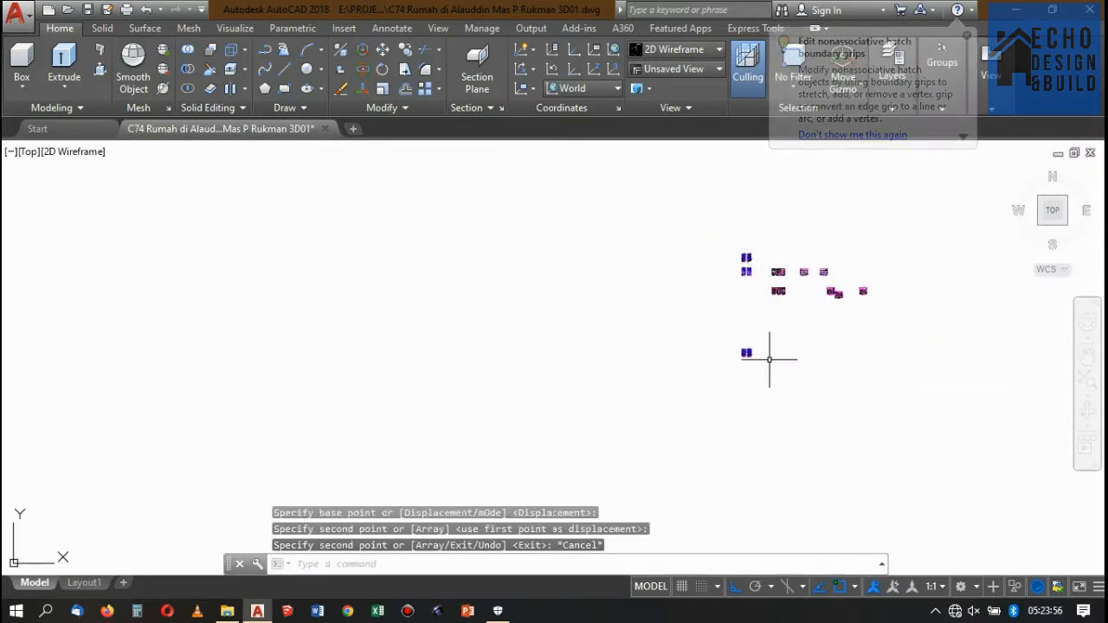
Draw a rectangle around the two copied floor plans, leaving a wide margin on all sides
scroll(742, 354, up, 3)
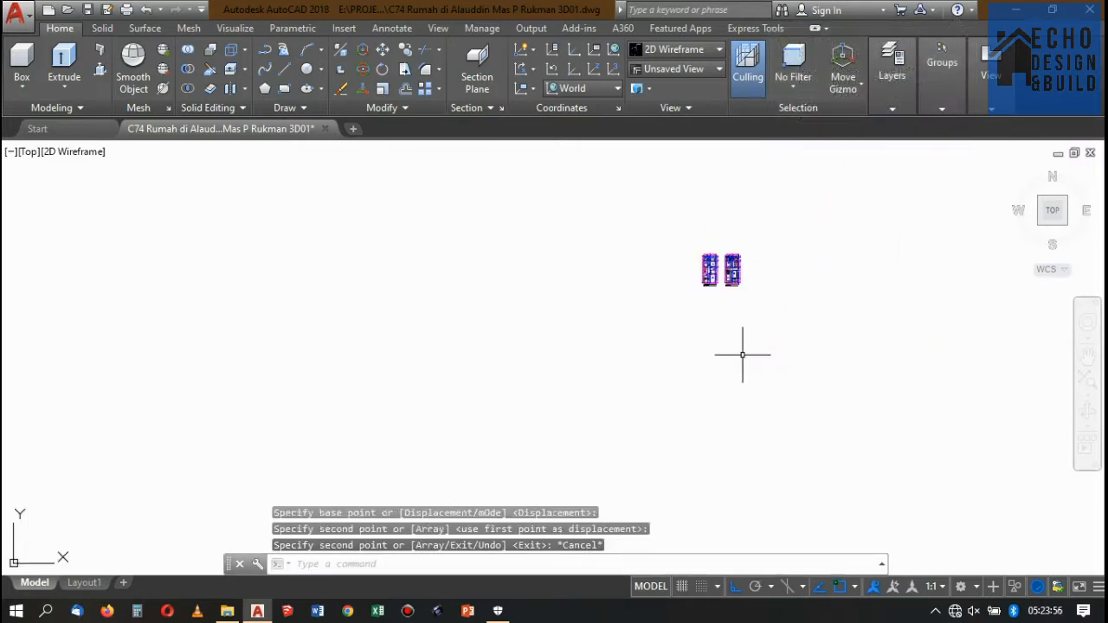
text(rec)
key(Return)
click(679, 230)
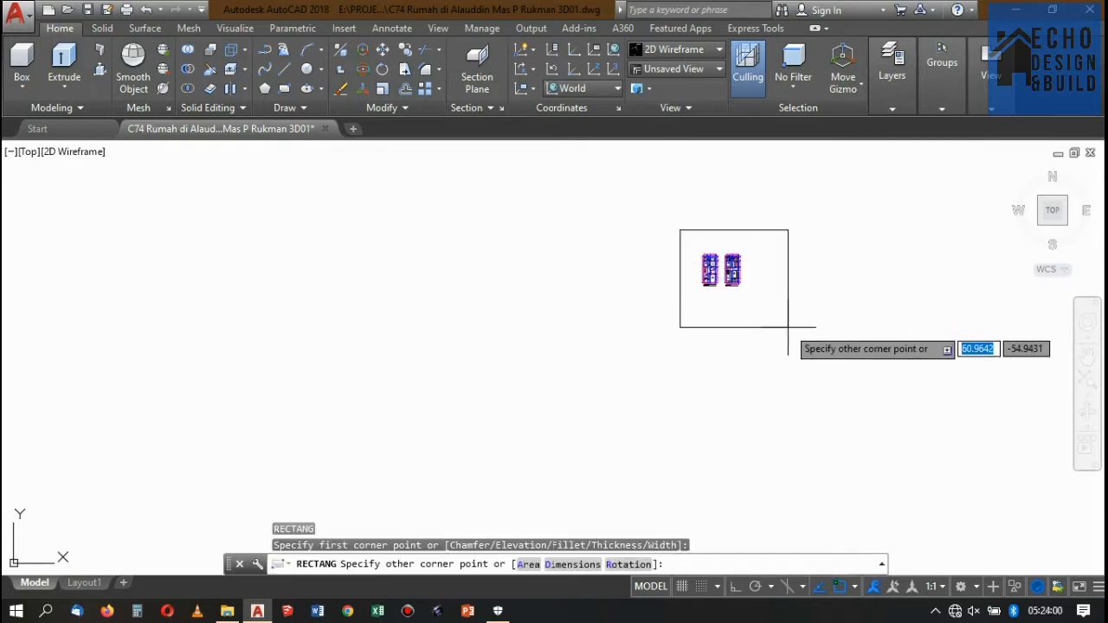
click(771, 318)
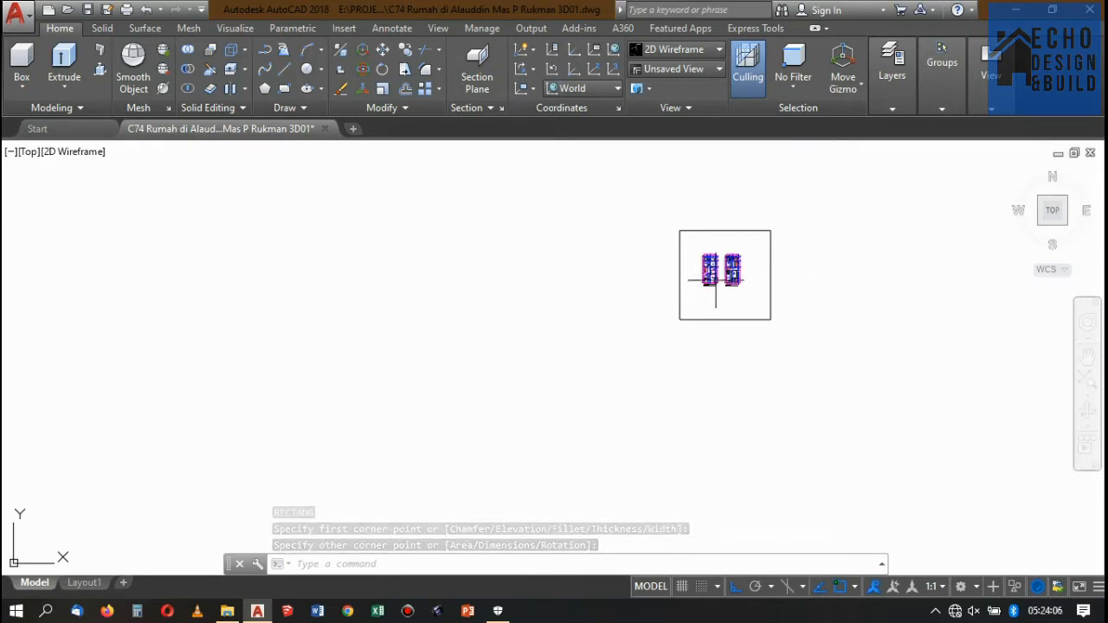
Erase the dimensions above the copied second-floor plan together with section lines A-A, B-B and C-C
scroll(690, 311, up, 6)
scroll(723, 290, down, 6)
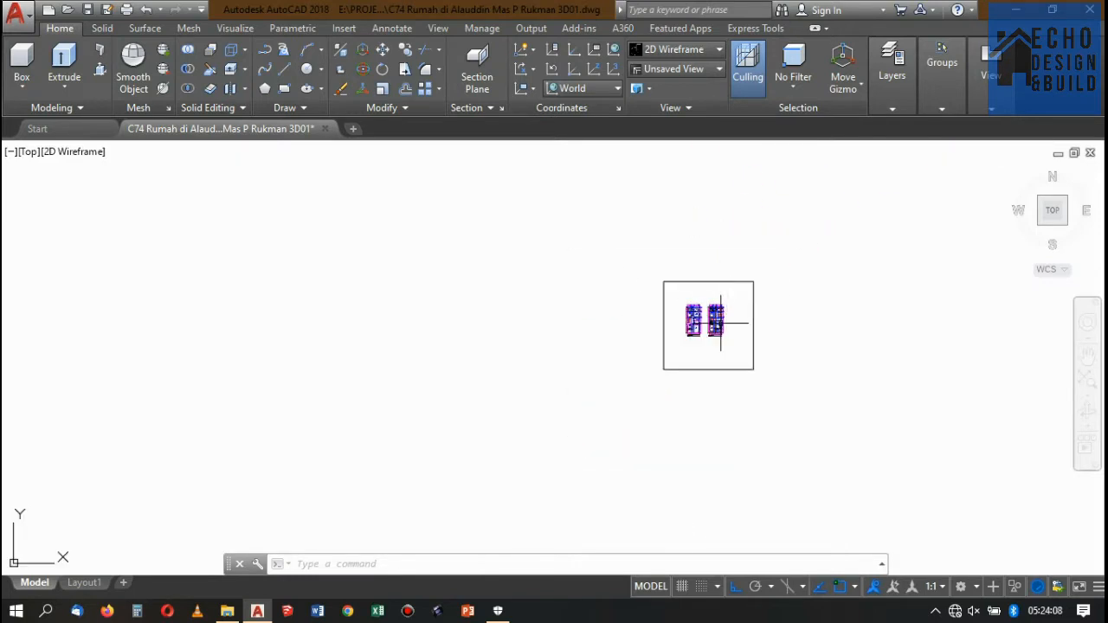
scroll(650, 378, up, 2)
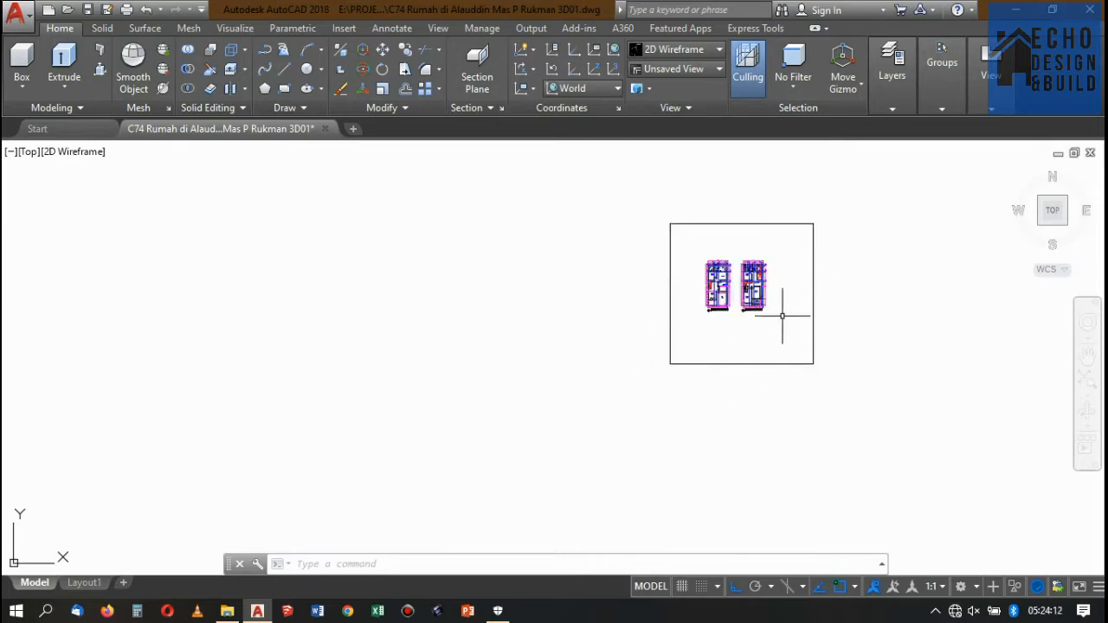
scroll(782, 316, up, 7)
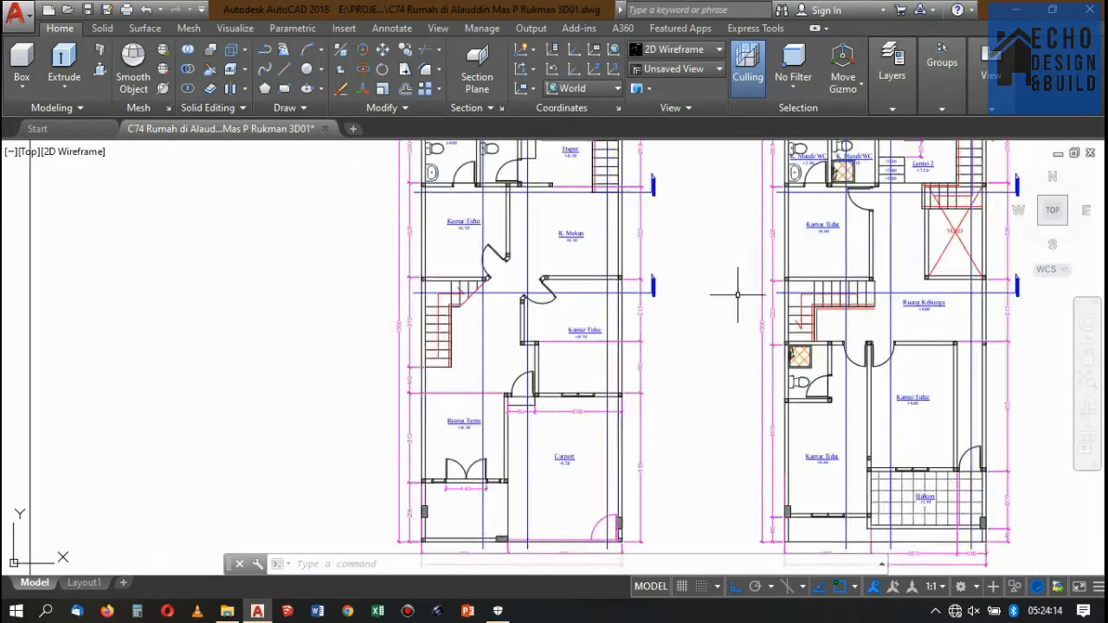
scroll(780, 243, down, 4)
scroll(797, 208, up, 6)
scroll(801, 216, down, 4)
scroll(813, 229, up, 3)
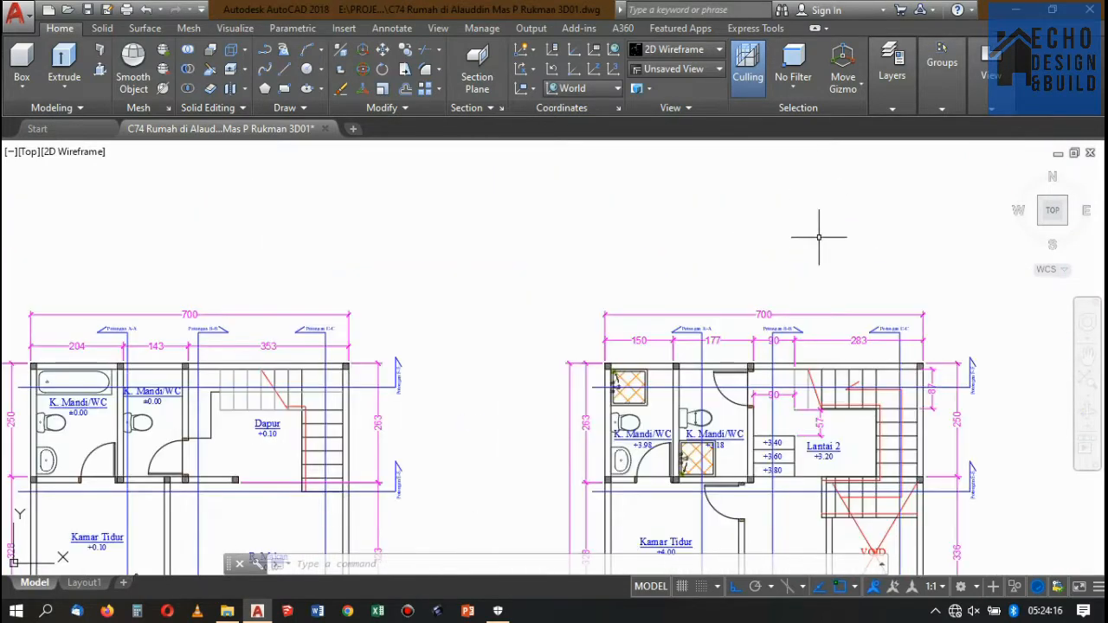
click(521, 241)
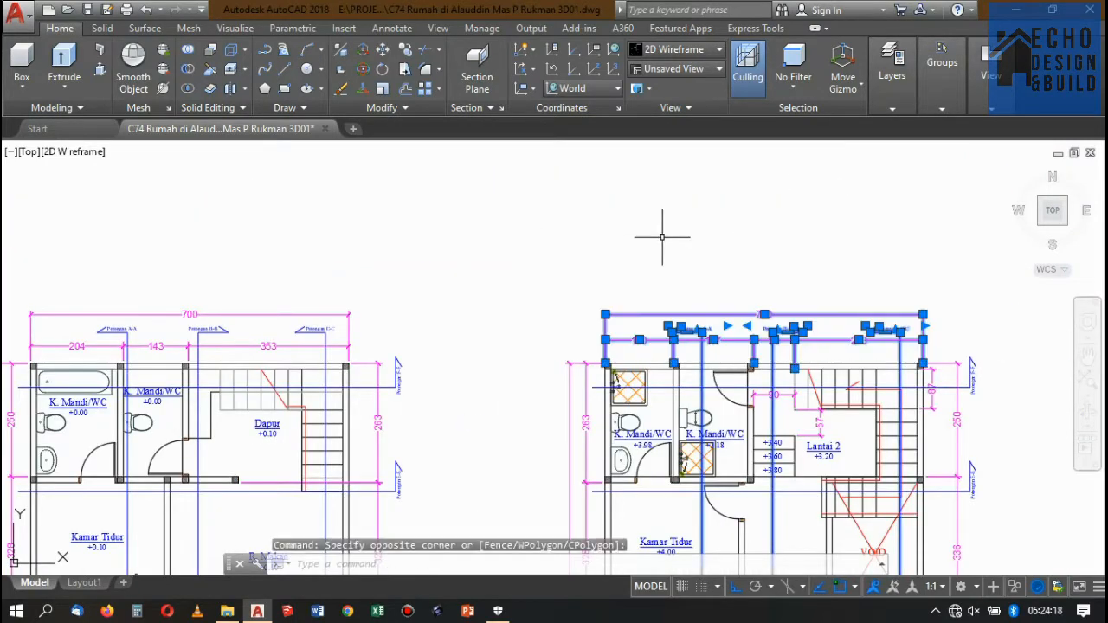
key(Delete)
Erase the dimensions along the right-hand side of the copied second-floor plan together with its horizontal section lines
scroll(872, 401, down, 4)
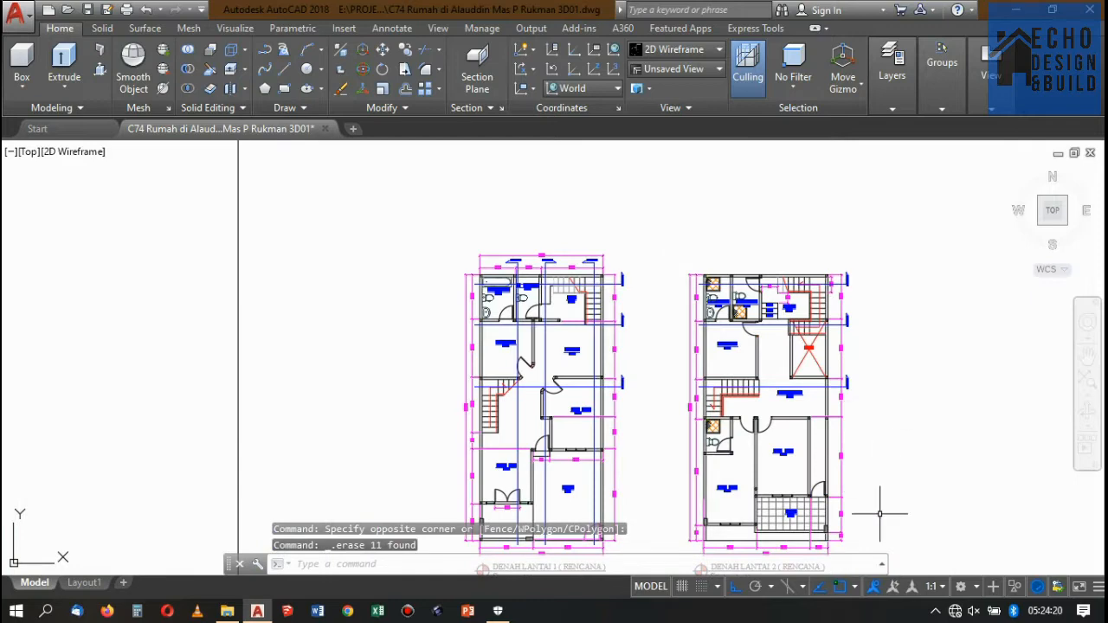
scroll(866, 346, down, 3)
scroll(875, 381, up, 1)
scroll(883, 420, down, 2)
click(885, 449)
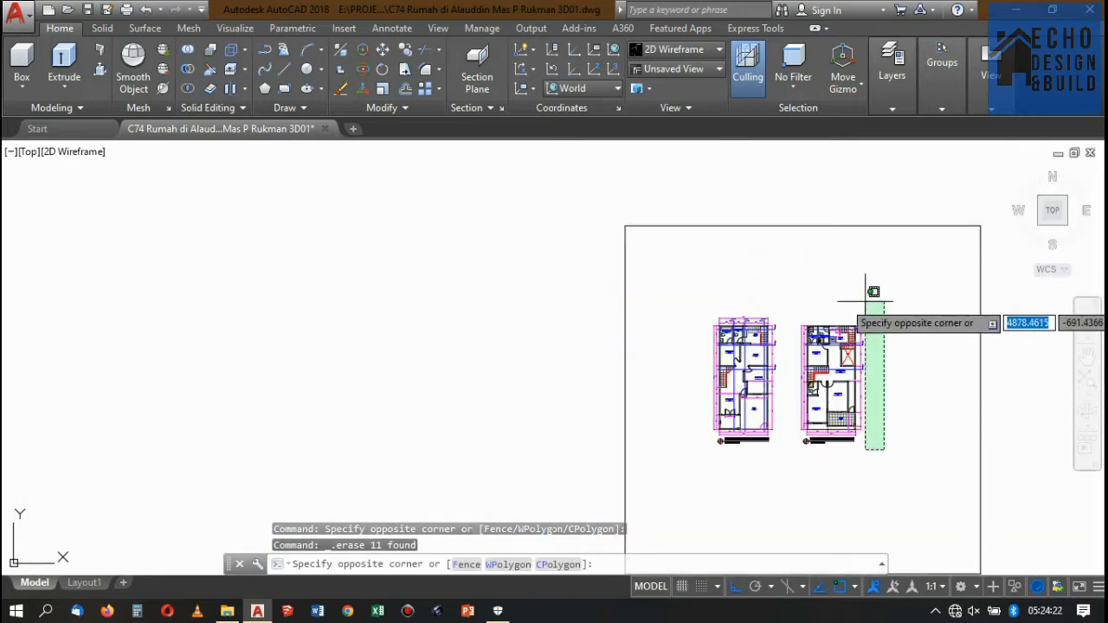
click(870, 292)
key(Delete)
Erase the dimensions below the second-floor plan together with its DENAH LANTAI 2 title and scale text
scroll(883, 416, up, 5)
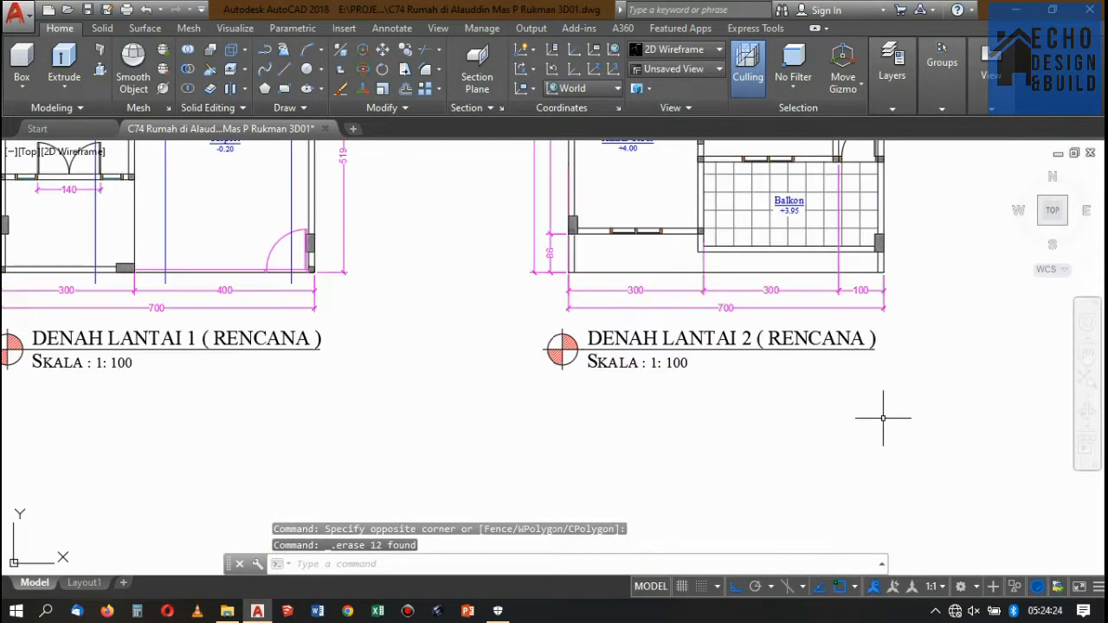
click(931, 412)
click(537, 294)
key(Delete)
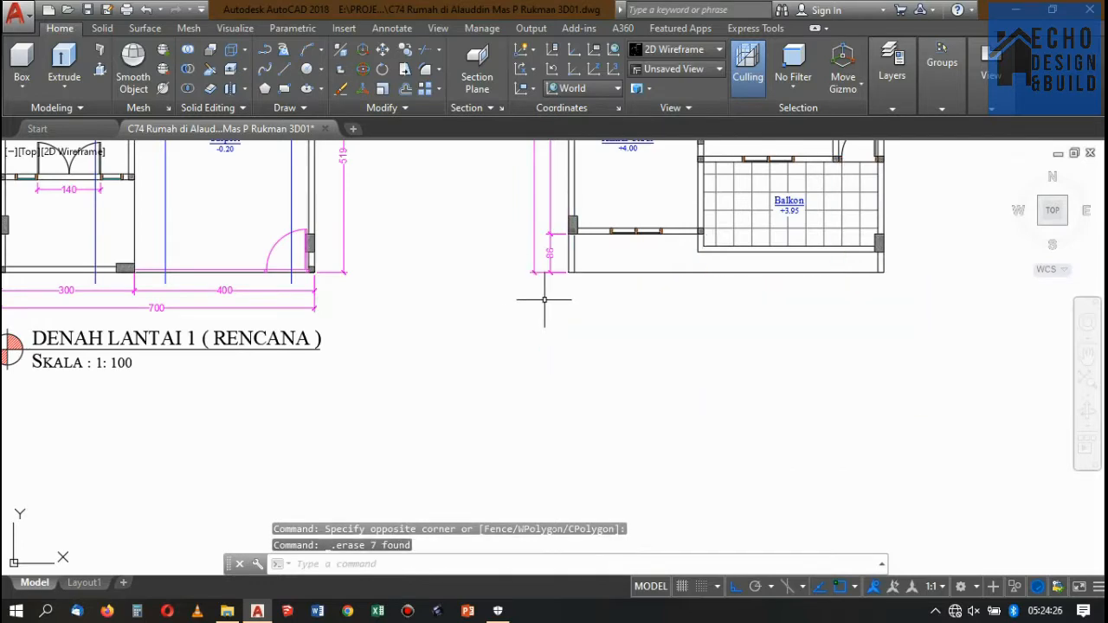
Erase the vertical dimension chains along the left-hand side of the copied second-floor plan
click(554, 291)
scroll(533, 303, down, 5)
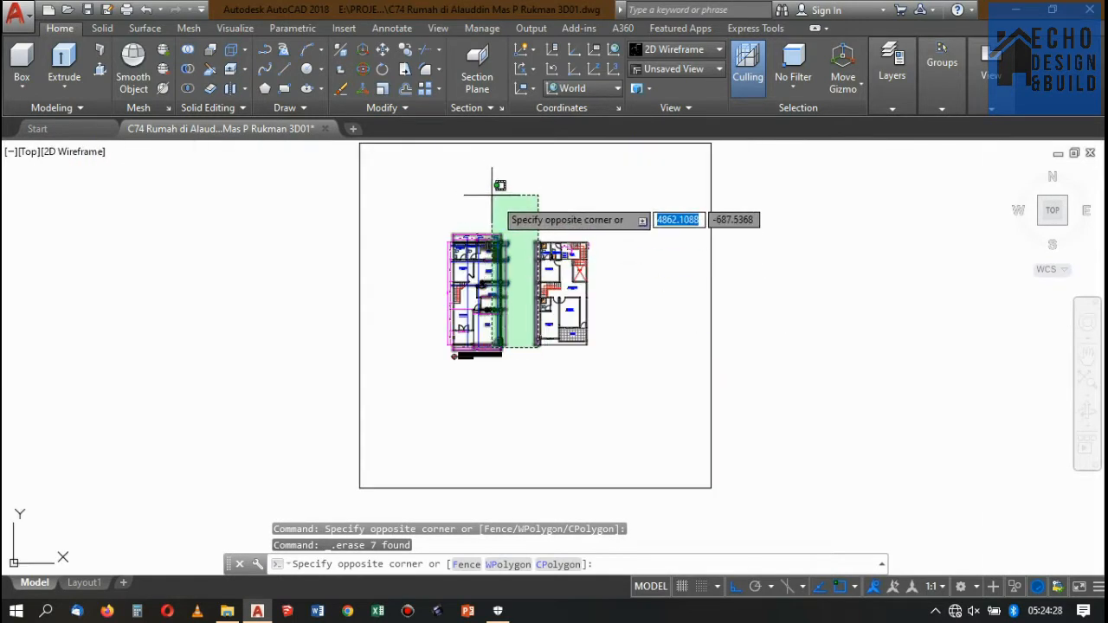
scroll(516, 219, up, 4)
scroll(531, 210, down, 2)
click(529, 215)
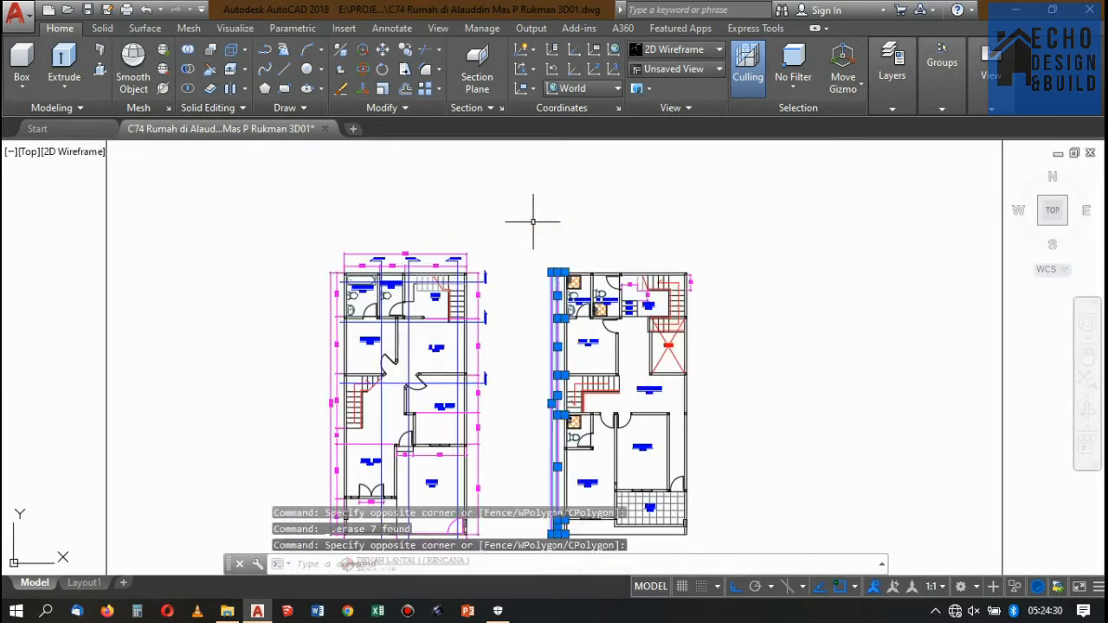
key(Delete)
scroll(665, 197, down, 5)
scroll(638, 182, up, 4)
scroll(632, 210, down, 2)
scroll(630, 267, up, 2)
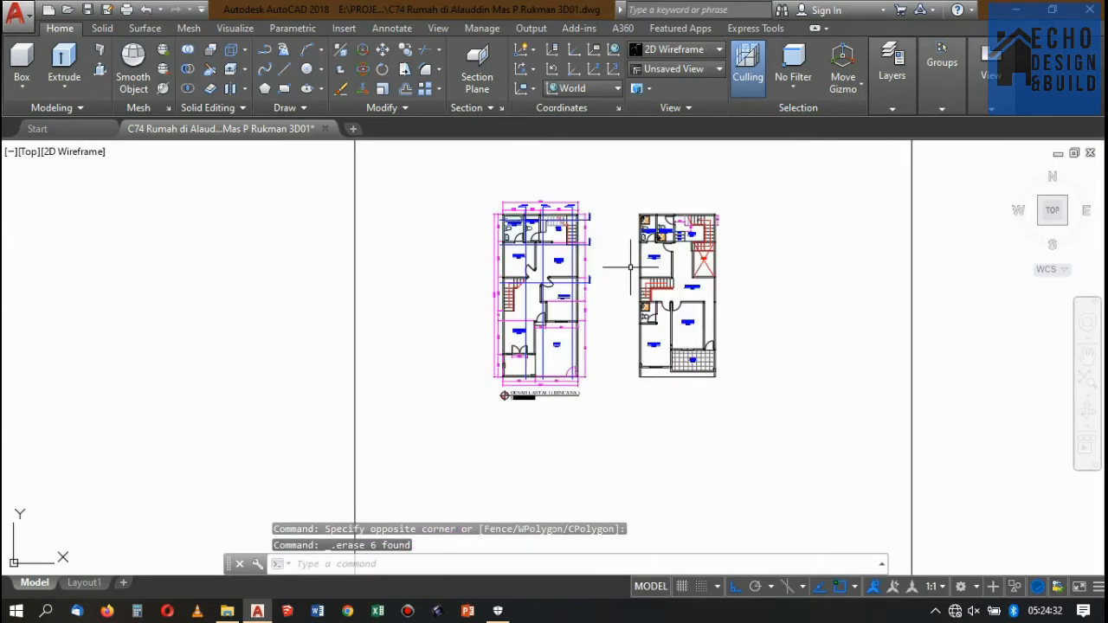
click(642, 399)
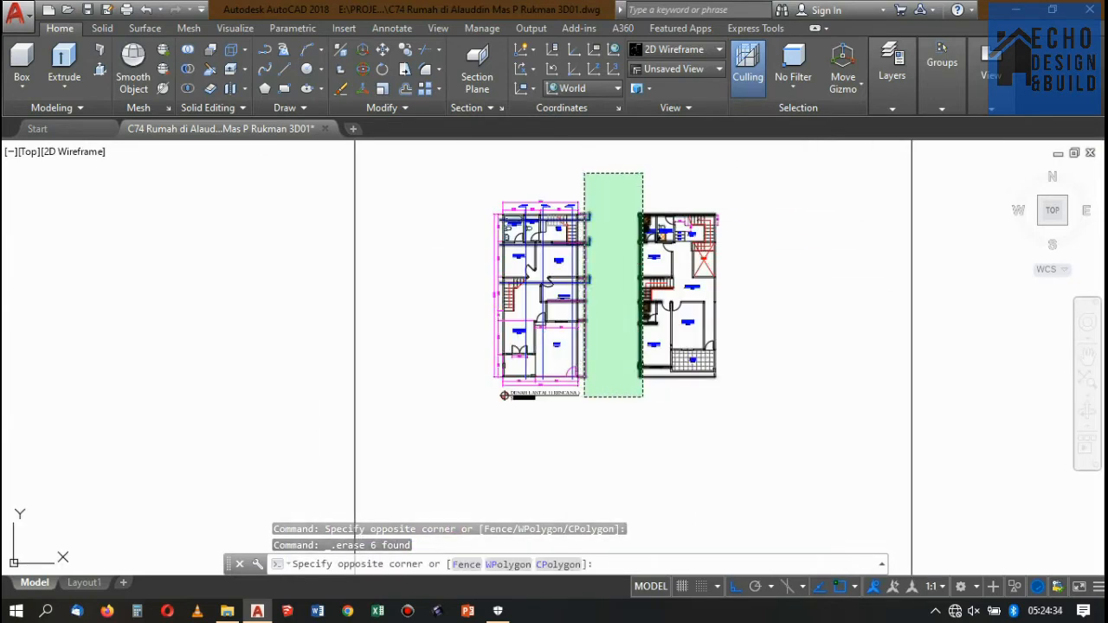
click(584, 172)
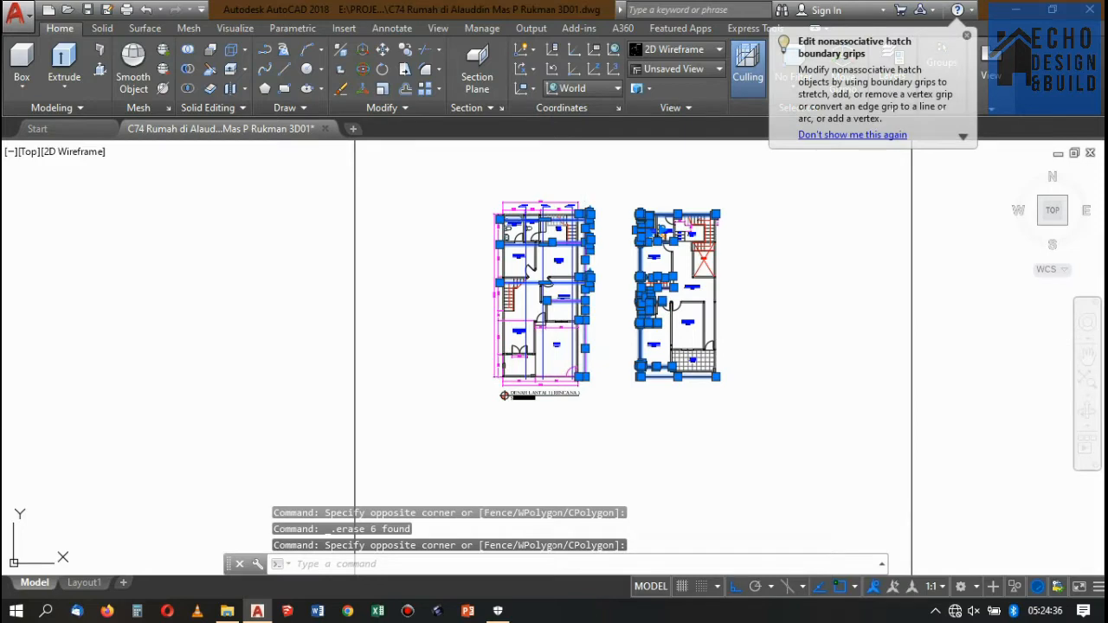
key(Escape)
Erase the dimensions above the copied first-floor plan together with section lines A-A, B-B and C-C
scroll(565, 226, up, 8)
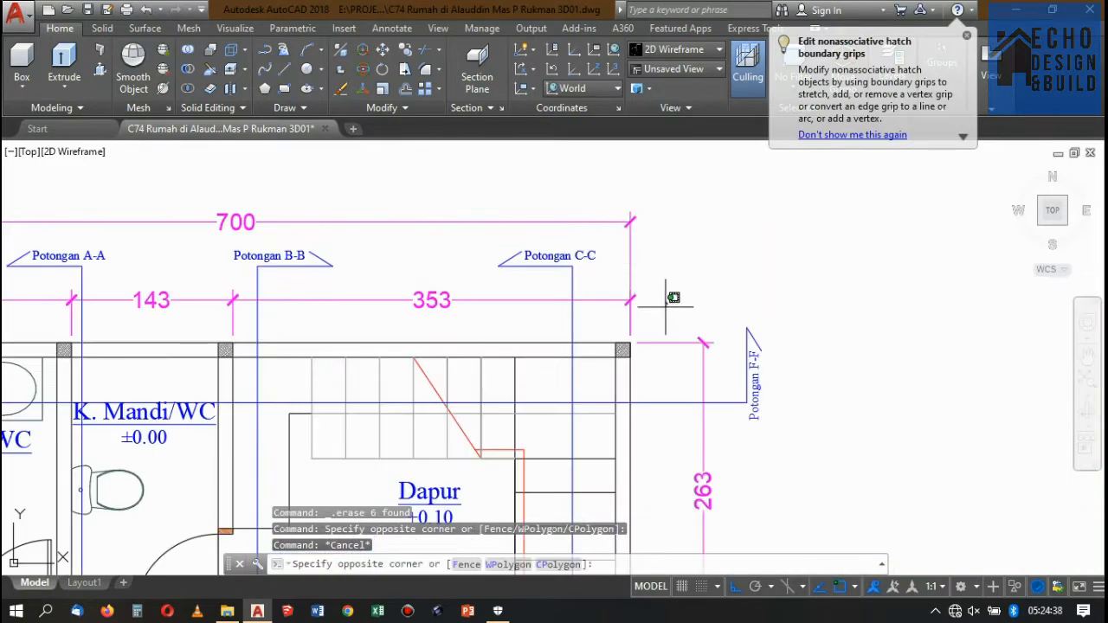
scroll(673, 296, down, 7)
click(410, 208)
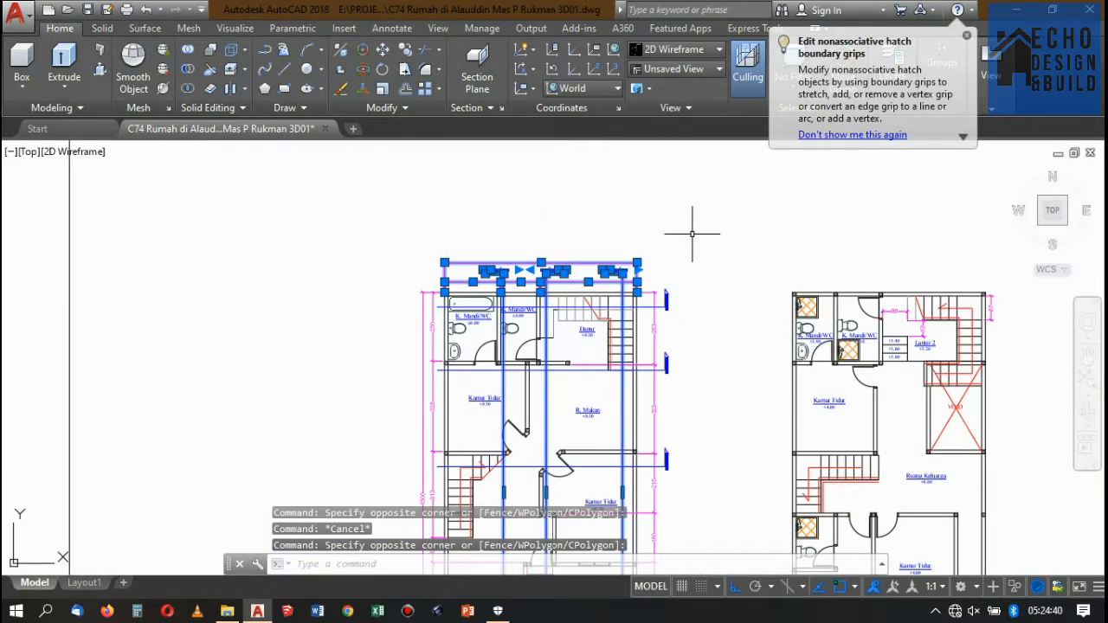
key(Delete)
Erase the dimensions along the right-hand side of the copied first-floor plan together with its horizontal section lines
scroll(682, 251, down, 5)
scroll(711, 424, up, 3)
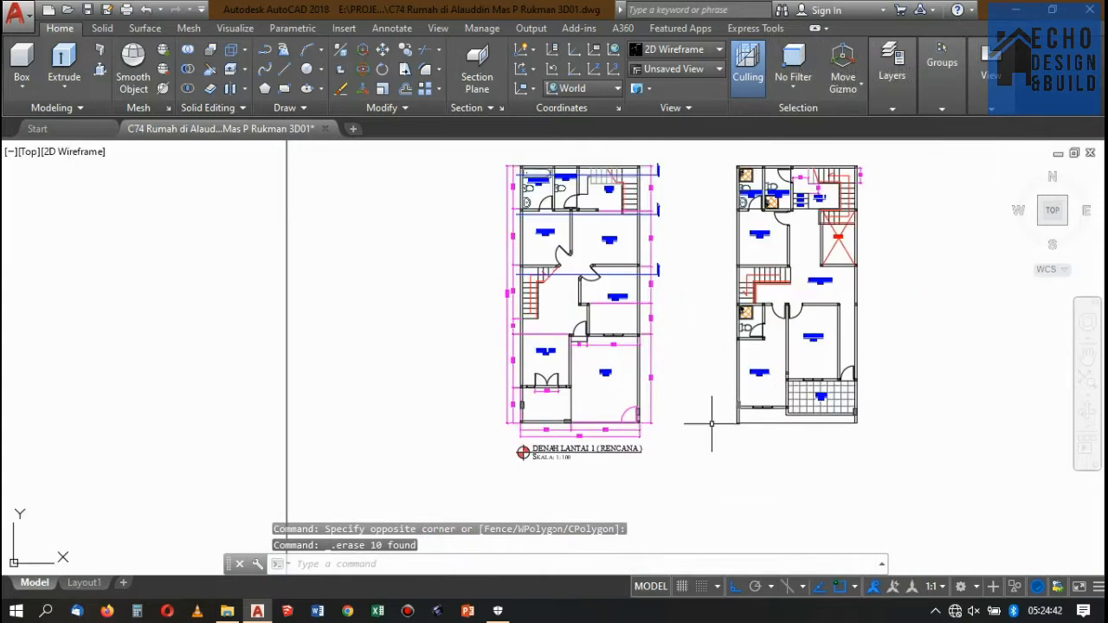
click(700, 466)
click(651, 174)
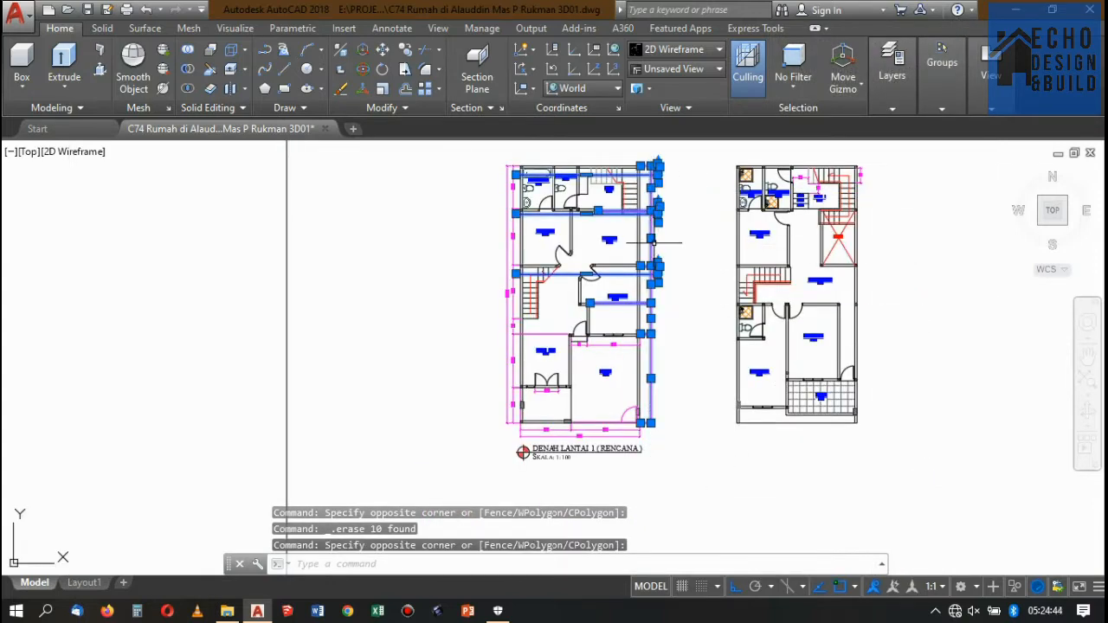
key(Delete)
Erase the first-floor plan's DENAH LANTAI 1 title and scale text together with the dimensions below it and along its left-hand side
scroll(645, 463, up, 3)
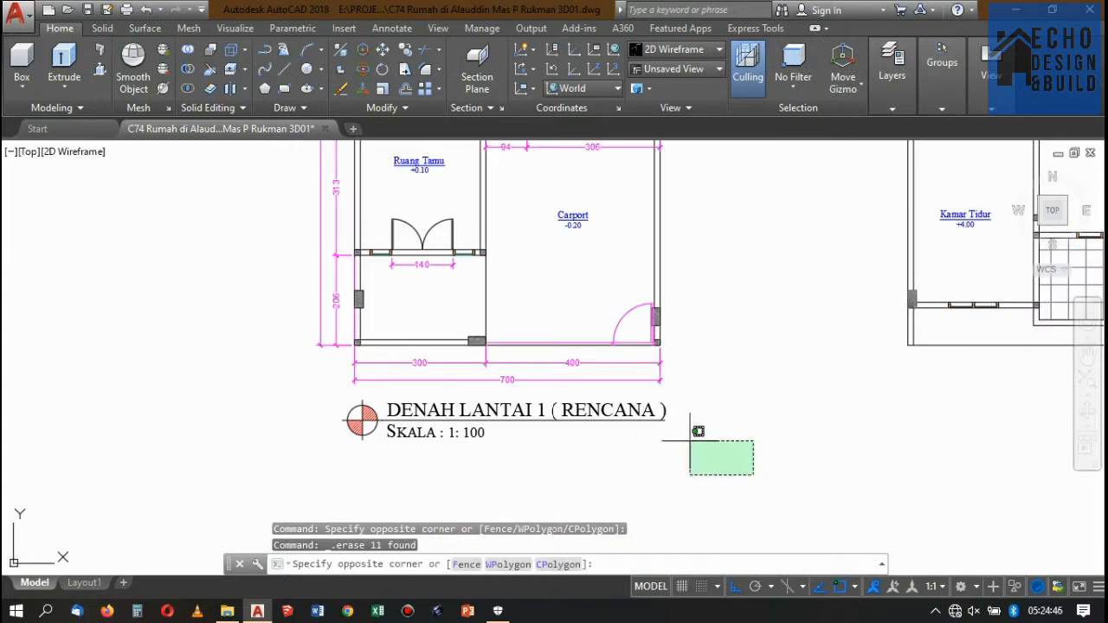
click(214, 359)
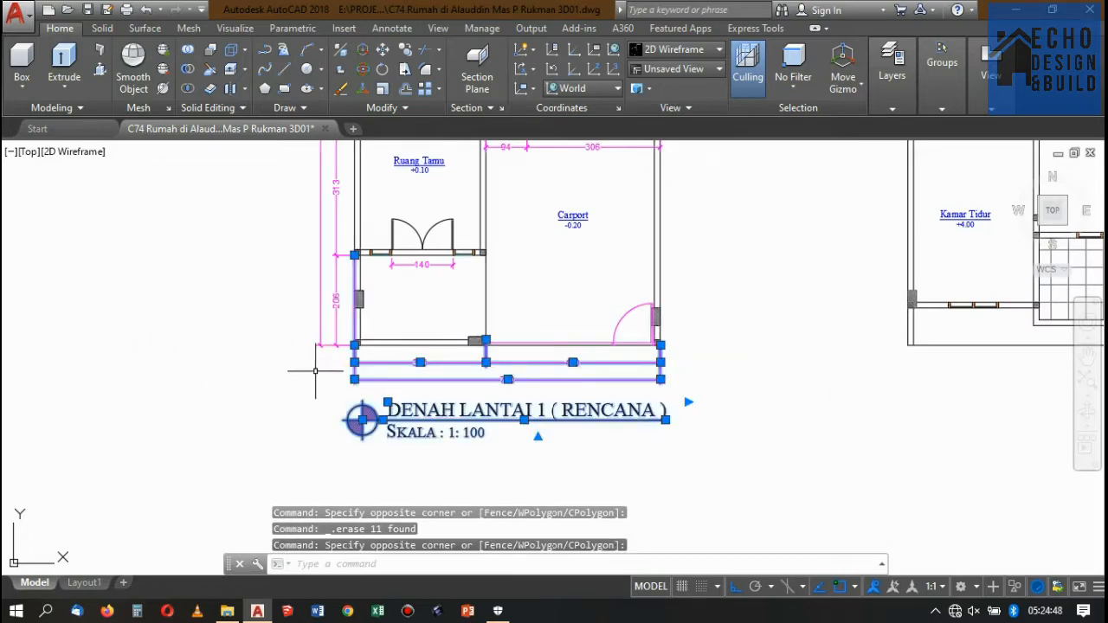
scroll(345, 351, down, 5)
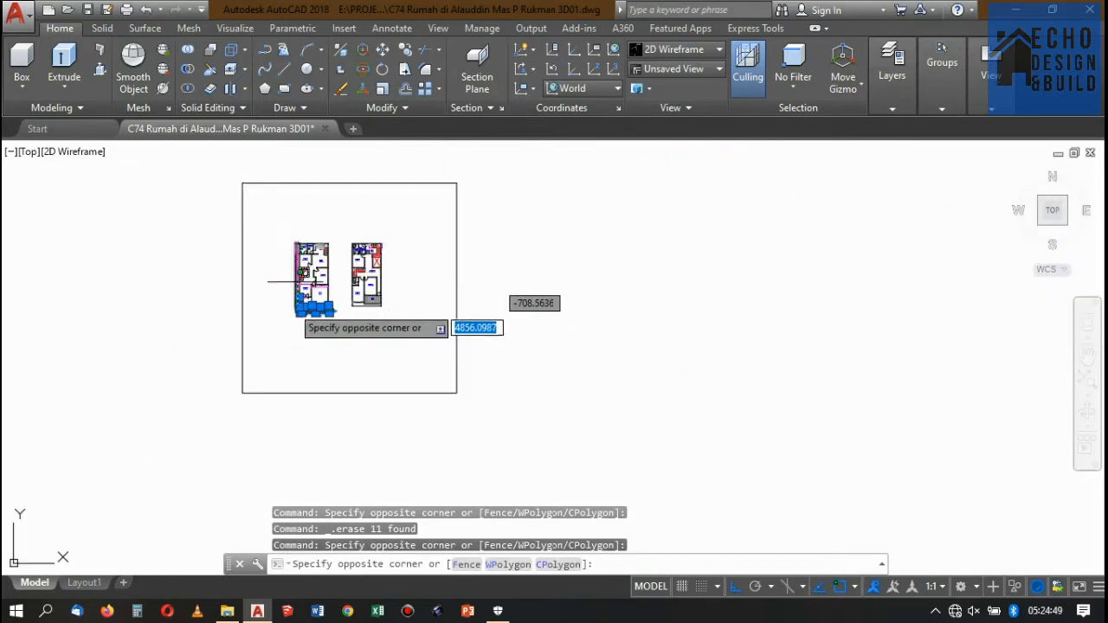
click(287, 227)
key(Delete)
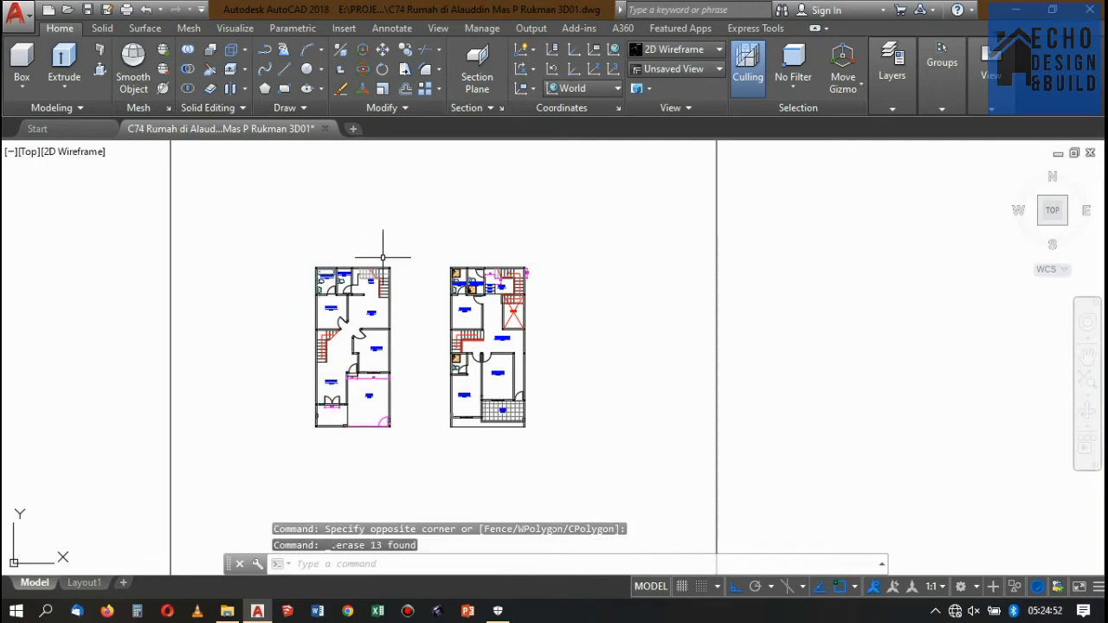
Look over both copied floor plans for remaining dimensions and room labels
scroll(511, 193, up, 5)
scroll(487, 240, down, 6)
scroll(516, 241, up, 5)
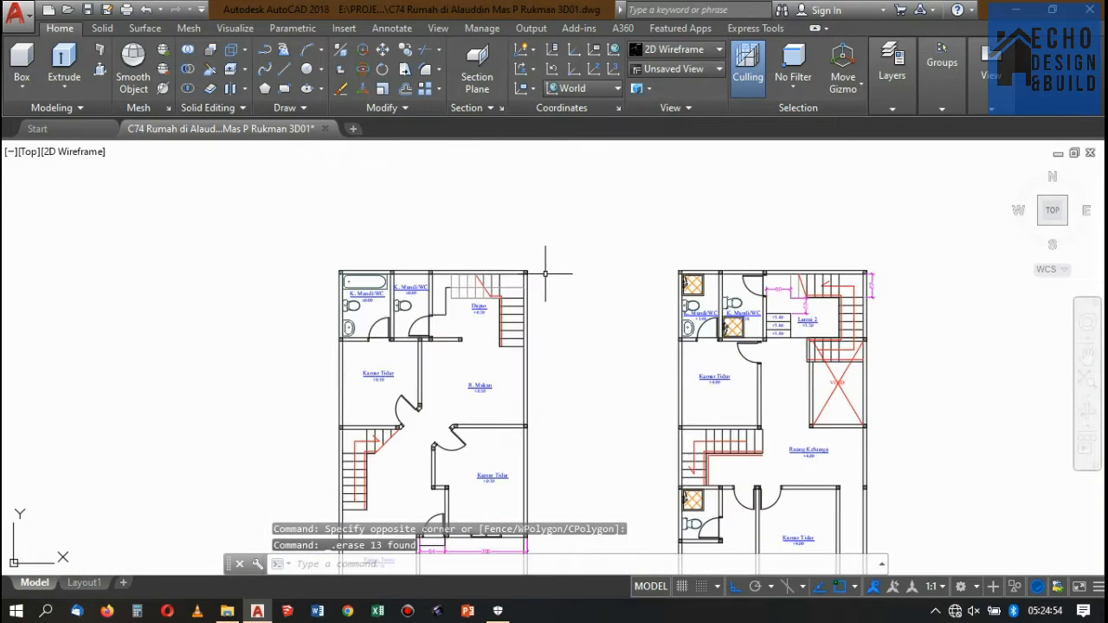
scroll(587, 255, down, 6)
scroll(754, 255, up, 2)
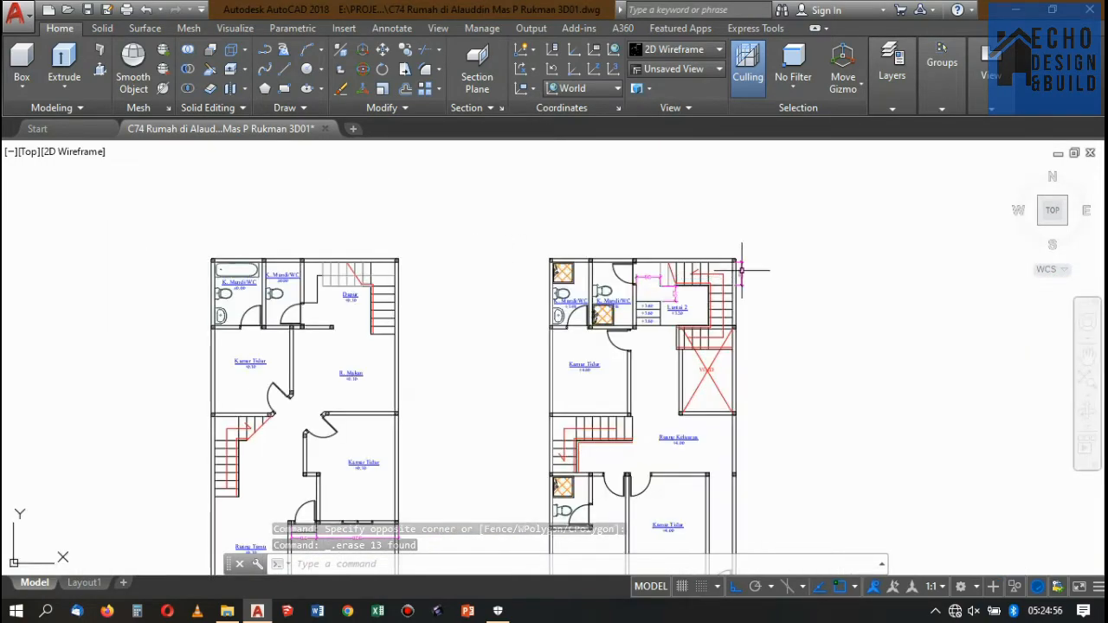
scroll(742, 304, down, 6)
scroll(647, 321, up, 8)
scroll(647, 322, down, 6)
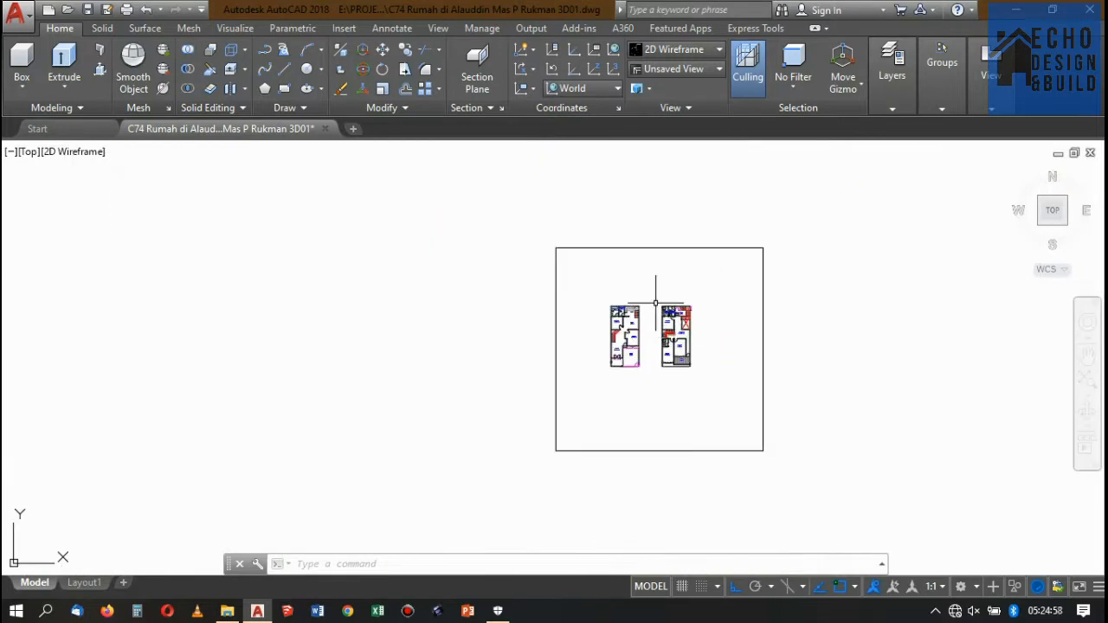
Erase the two K. Mandi/WC labels in the copied first-floor plan's bathrooms
scroll(445, 263, up, 10)
click(396, 215)
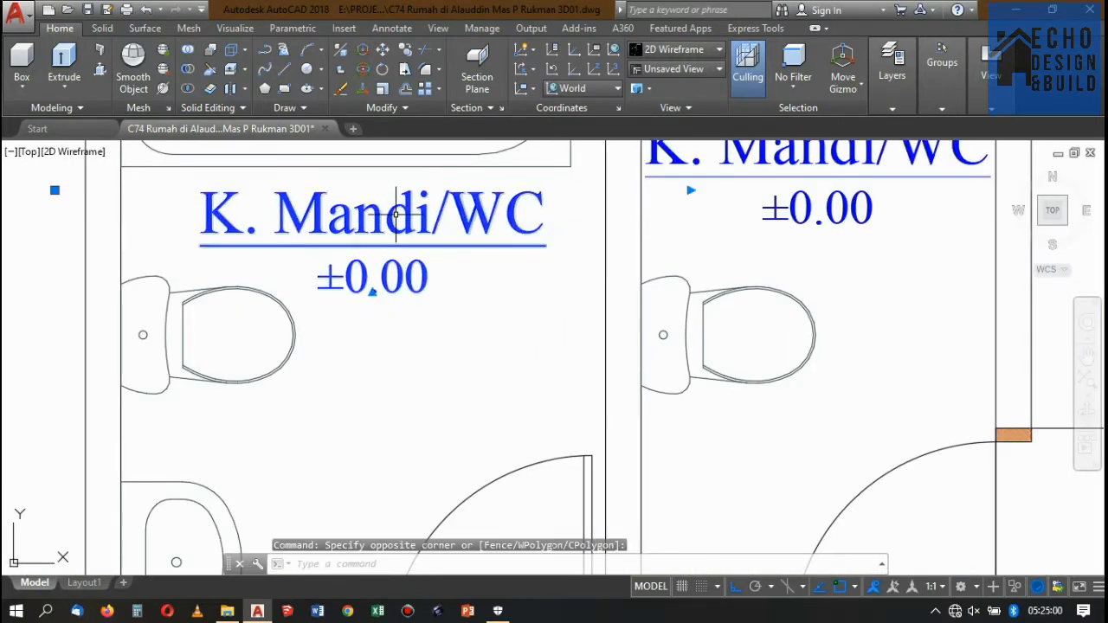
key(Delete)
scroll(384, 331, down, 2)
scroll(573, 300, up, 1)
click(577, 300)
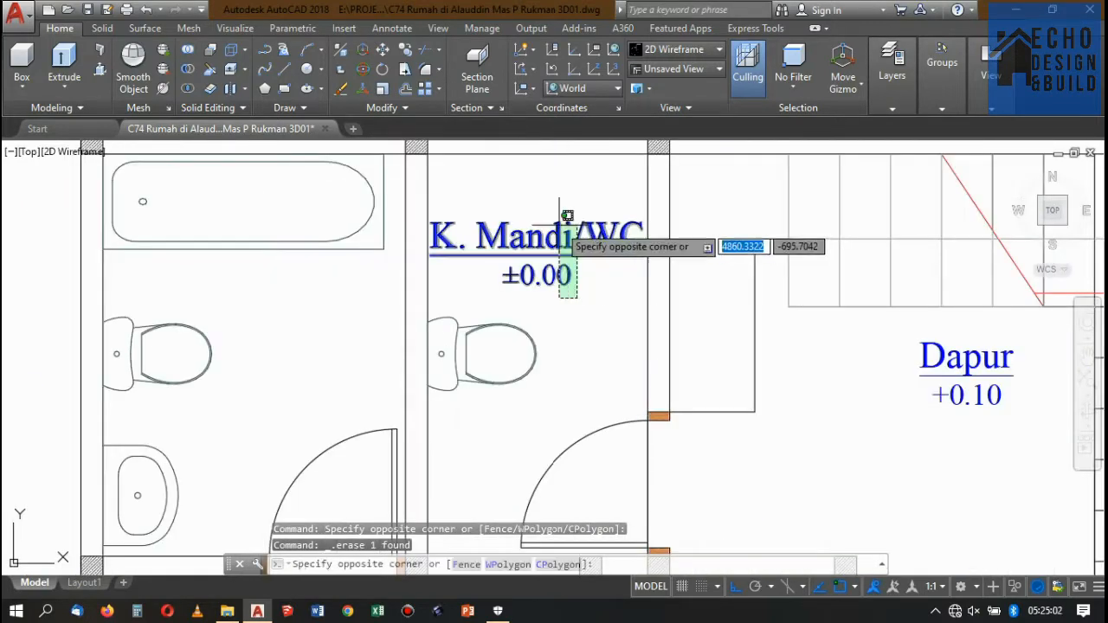
click(562, 225)
key(Delete)
Erase the Dapur and R. Makan labels and the Kamar Tidur label of the bedroom below the first-floor bathrooms
scroll(562, 225, down, 2)
click(684, 288)
click(621, 213)
key(Delete)
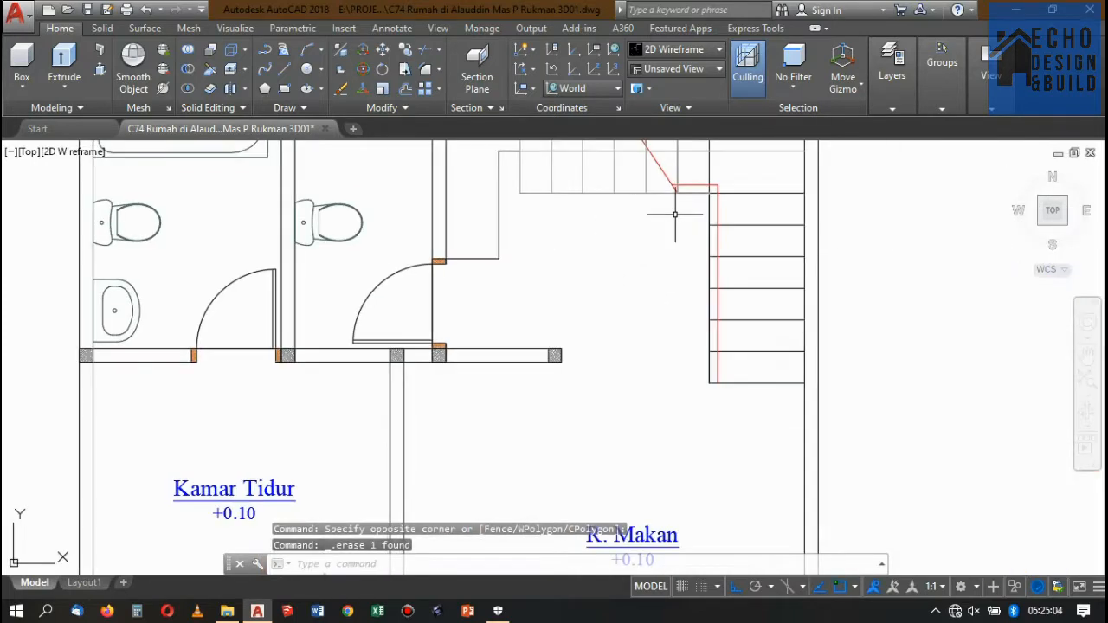
scroll(654, 344, up, 2)
click(655, 417)
key(Delete)
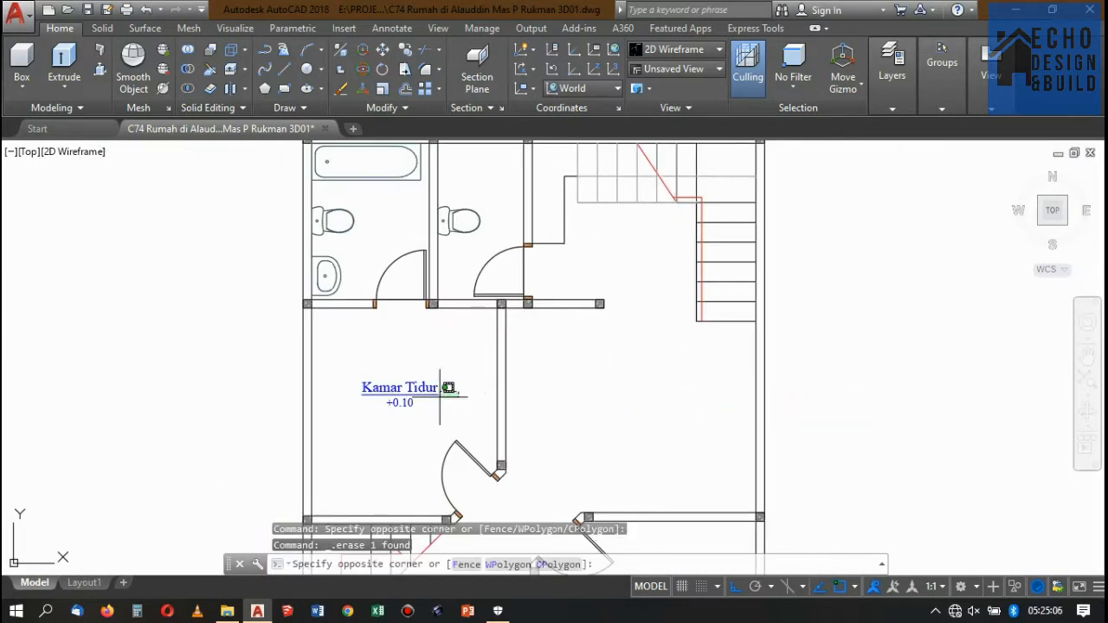
click(425, 334)
key(Delete)
Erase the Carport and Ruang Tamu labels from the copied first-floor plan
scroll(425, 334, down, 2)
scroll(584, 371, up, 3)
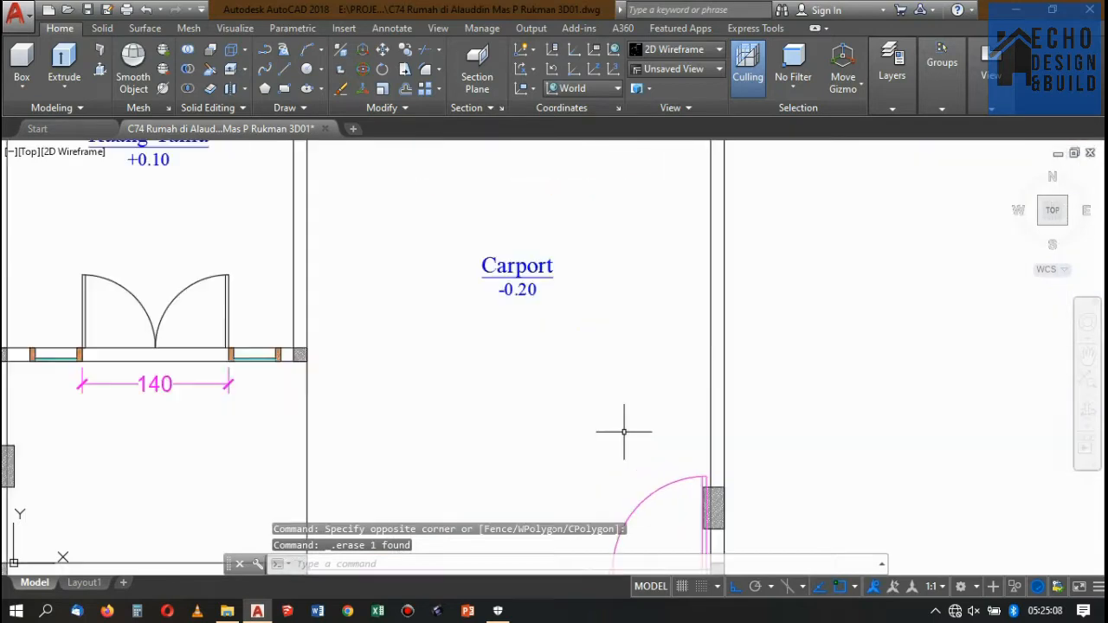
click(618, 389)
click(485, 168)
key(Delete)
scroll(643, 302, down, 2)
scroll(598, 344, up, 3)
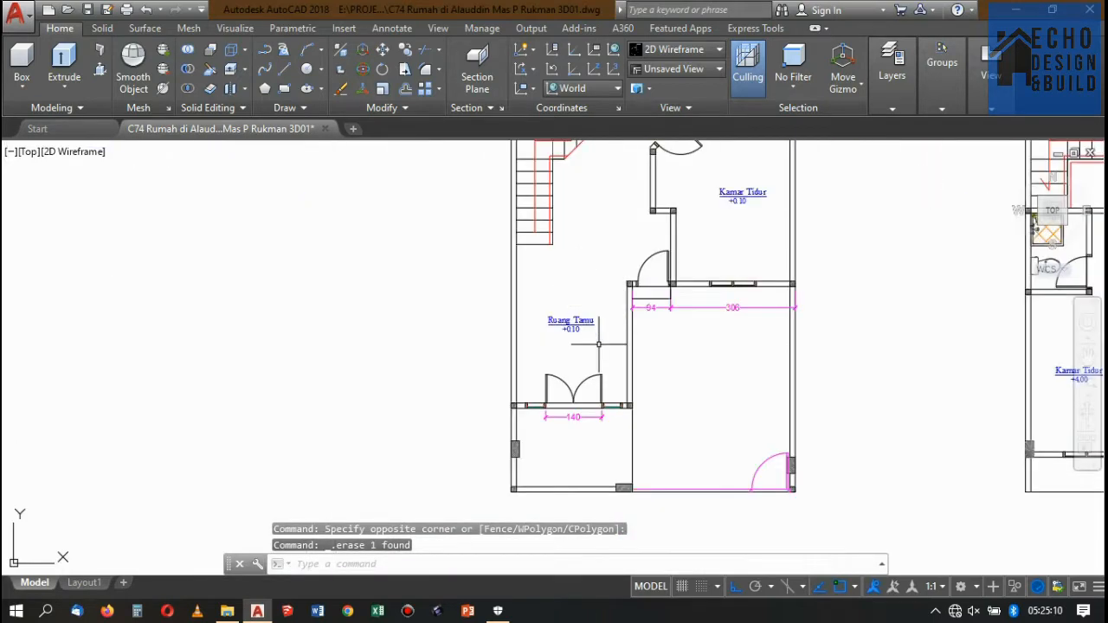
click(597, 343)
click(560, 292)
key(Delete)
Erase the remaining Kamar Tidur label in the first-floor bedroom above the carport
scroll(559, 292, down, 2)
scroll(669, 267, up, 3)
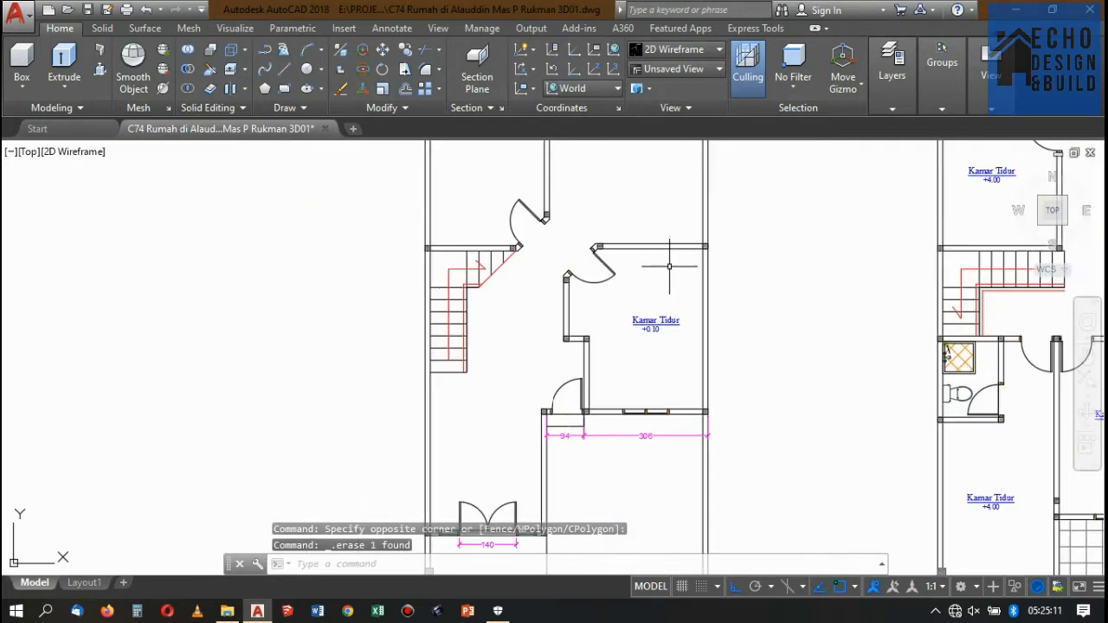
click(664, 359)
click(649, 327)
key(Delete)
Erase the Kamar Tidur label of the bedroom just below the bathrooms in the copied second-floor plan
scroll(649, 327, down, 2)
scroll(675, 247, up, 3)
click(683, 248)
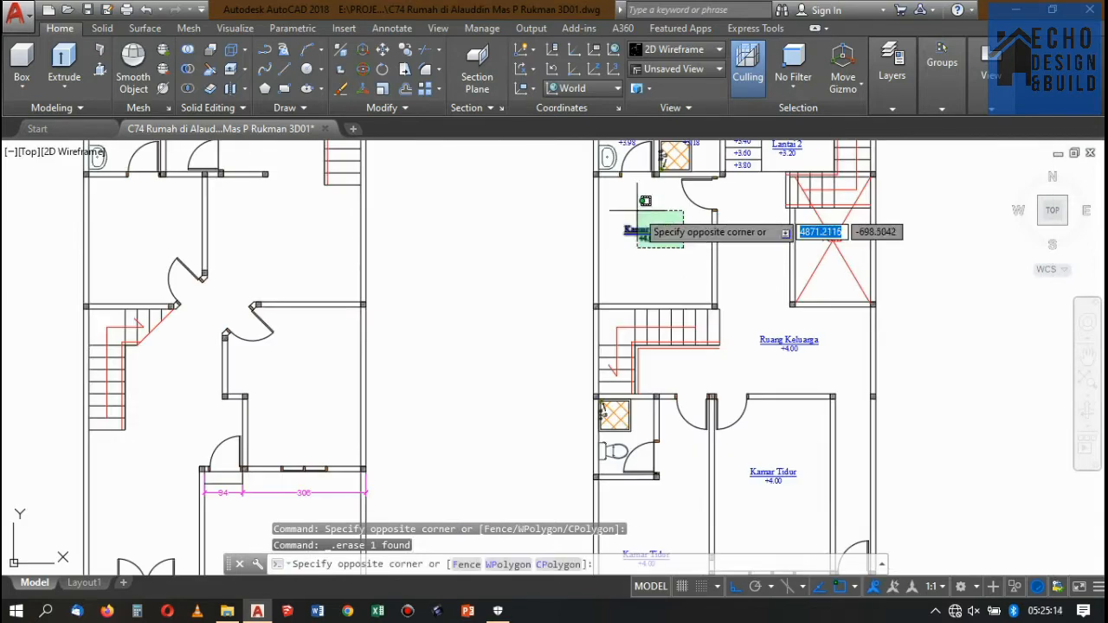
click(638, 210)
key(Delete)
Erase the two K. Mandi/WC labels in the adjoining bathrooms at the upper end of the second-floor plan
scroll(663, 239, down, 2)
scroll(560, 269, up, 5)
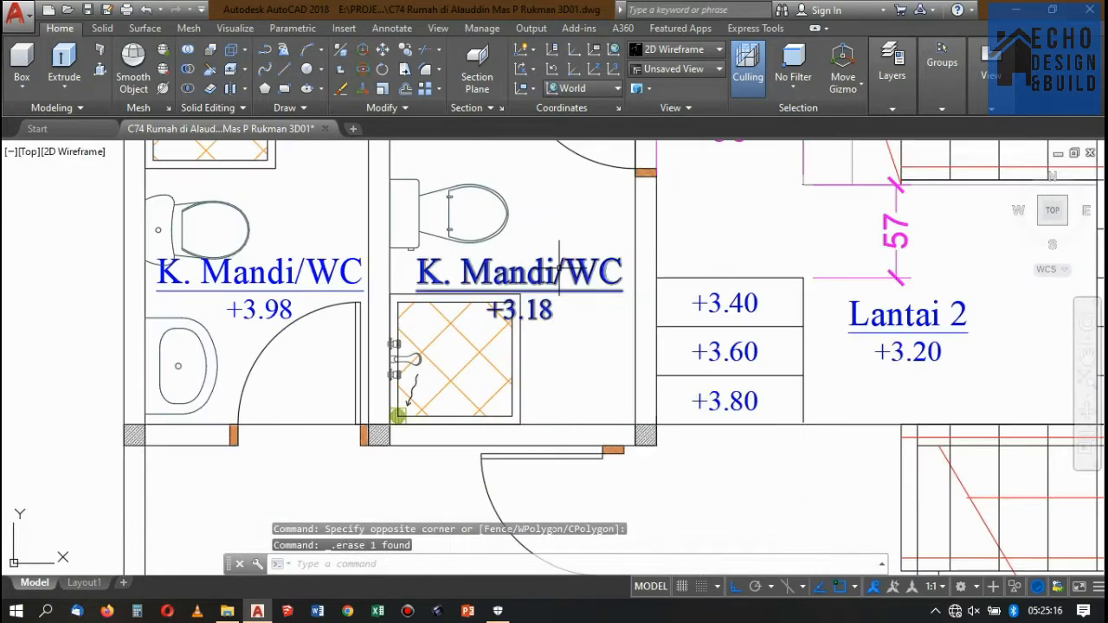
click(584, 303)
click(559, 240)
key(Delete)
scroll(613, 284, down, 3)
scroll(538, 266, up, 2)
click(553, 304)
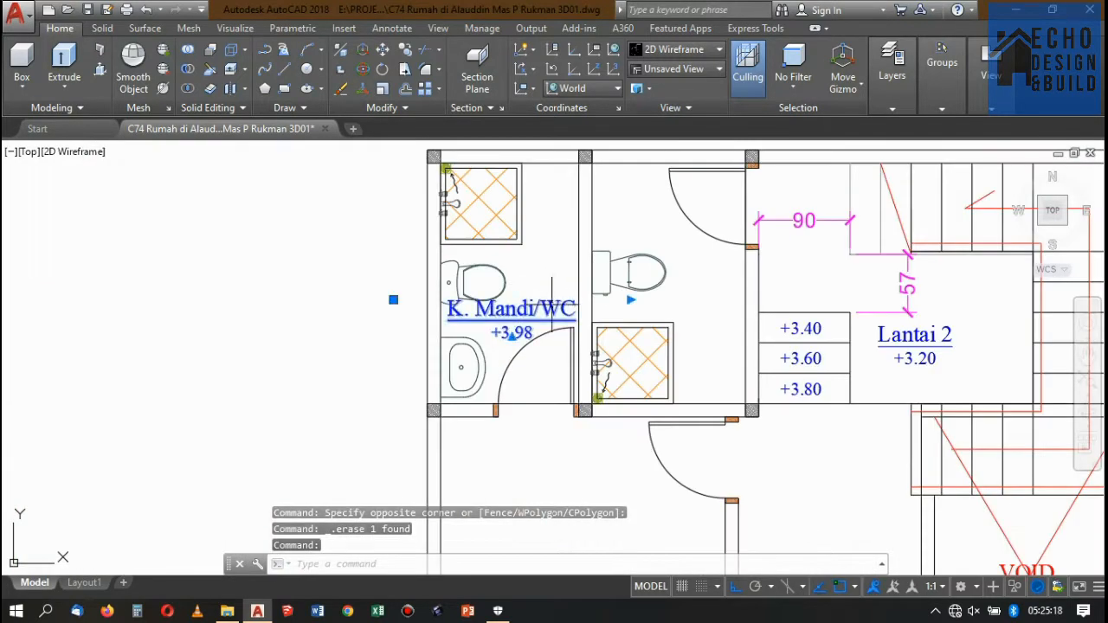
key(Delete)
Erase the Lantai 2 label from the stair landing of the second-floor plan
scroll(551, 305, down, 2)
scroll(638, 271, up, 2)
click(802, 309)
click(767, 294)
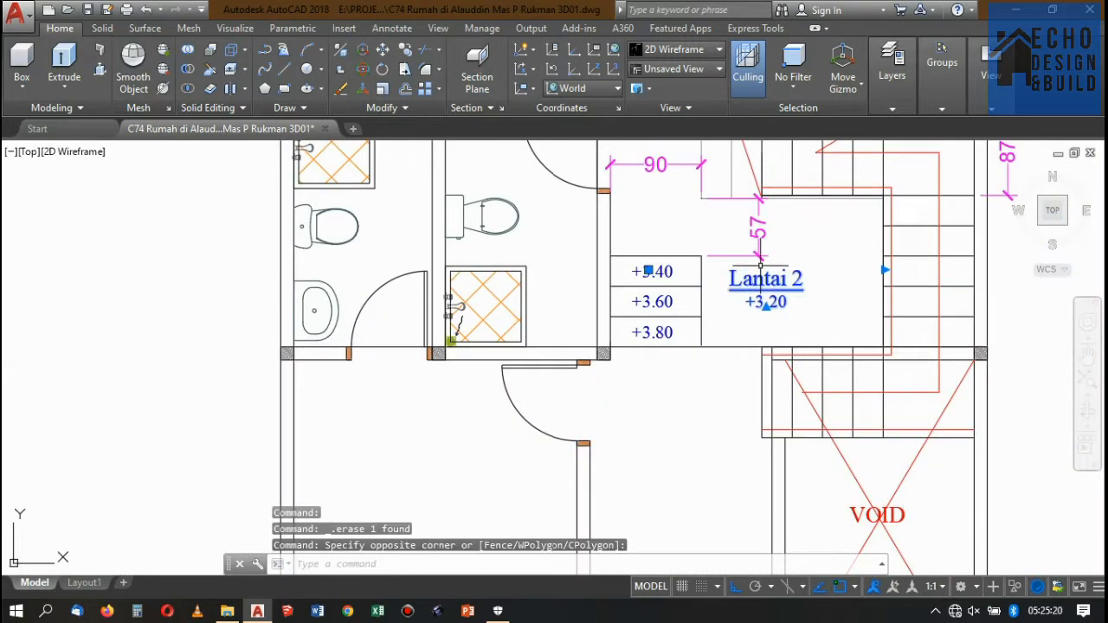
key(Delete)
Erase the 57 and 90 dimensions around the second-floor stair landing
click(779, 282)
click(735, 239)
key(Delete)
click(681, 197)
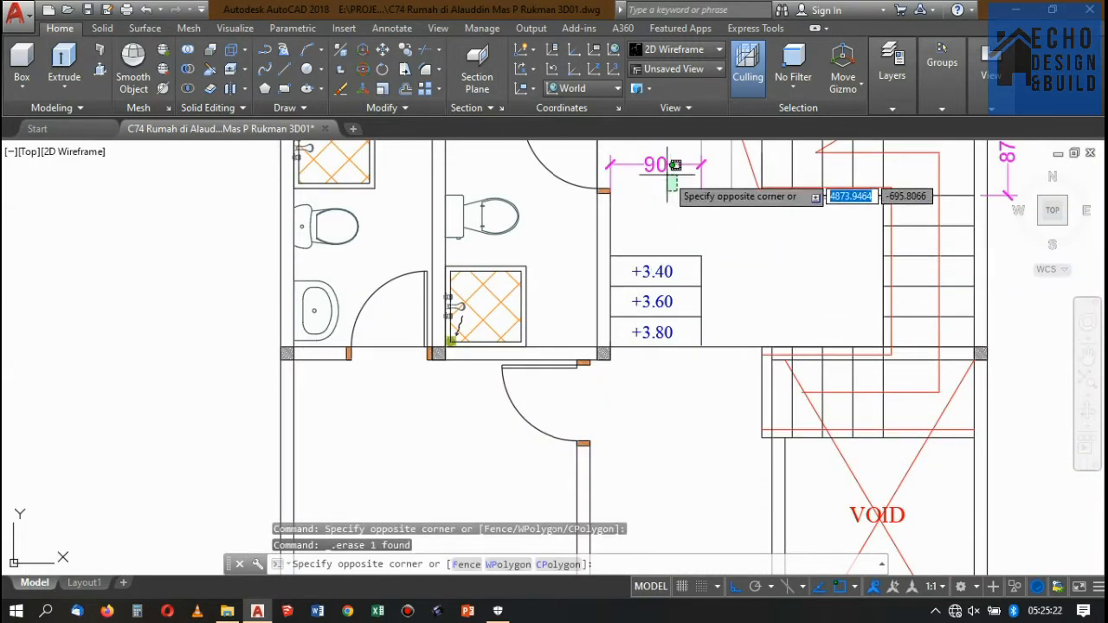
click(659, 163)
key(Delete)
Erase the level texts +3.40, +3.60 and +3.80 from the three steps beside the second-floor bathroom
scroll(667, 263, up, 4)
click(702, 305)
click(667, 264)
key(Delete)
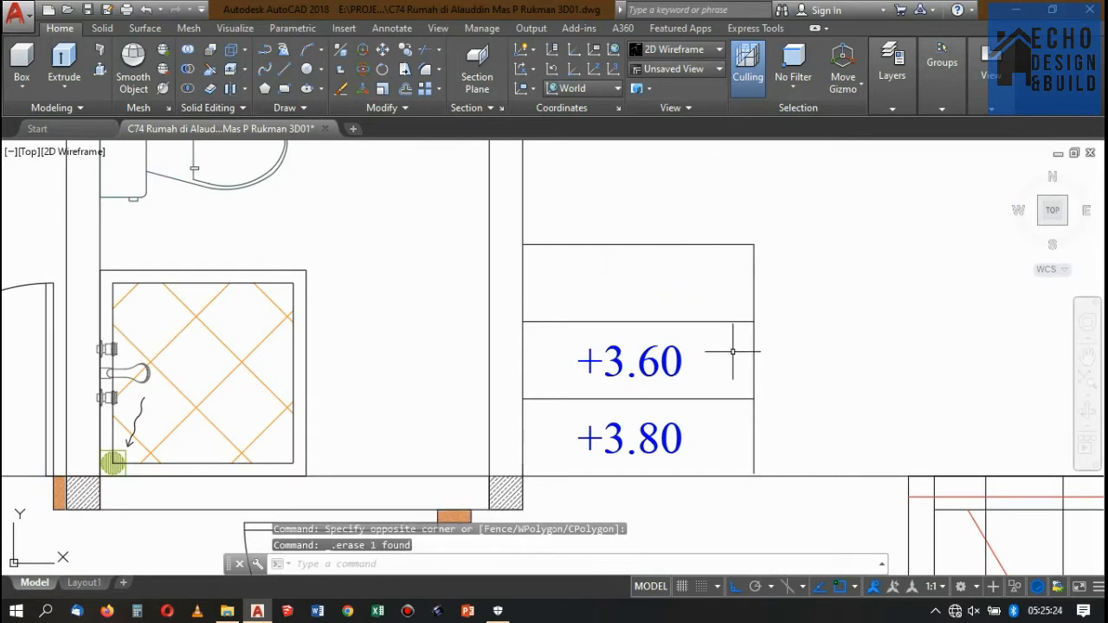
key(Delete)
scroll(661, 355, down, 5)
scroll(693, 352, up, 5)
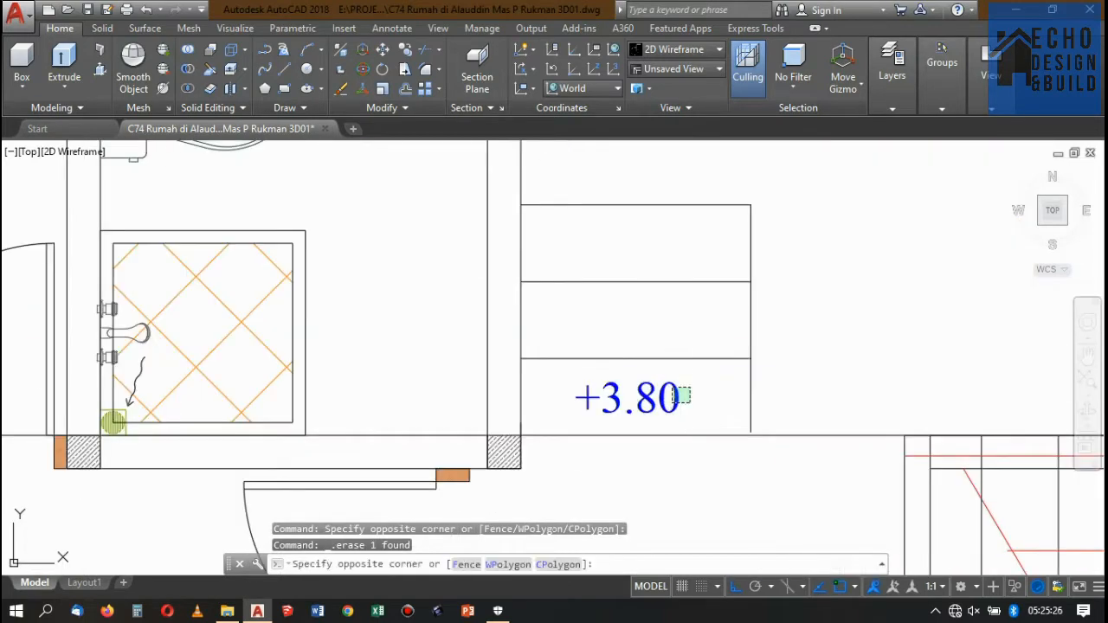
click(684, 395)
key(Delete)
Erase the 87 dimension outside the upper right corner of the second-floor plan
scroll(672, 285, down, 5)
scroll(784, 257, up, 3)
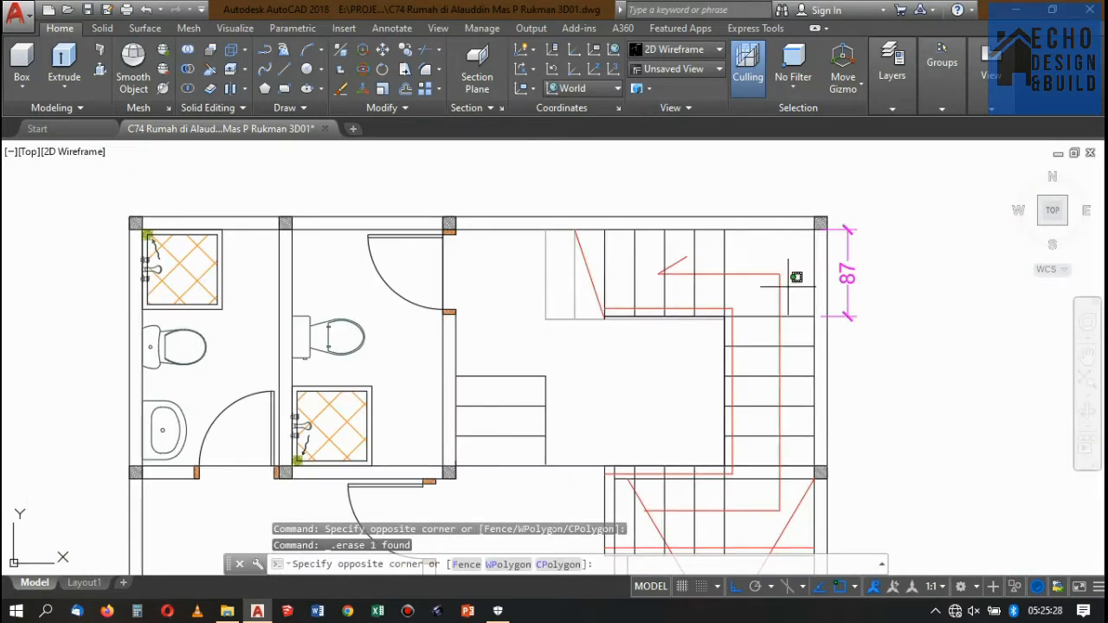
click(848, 271)
key(Delete)
Erase the balcony's floor grid hatch together with its Balkon label in the second-floor plan
scroll(819, 151, down, 5)
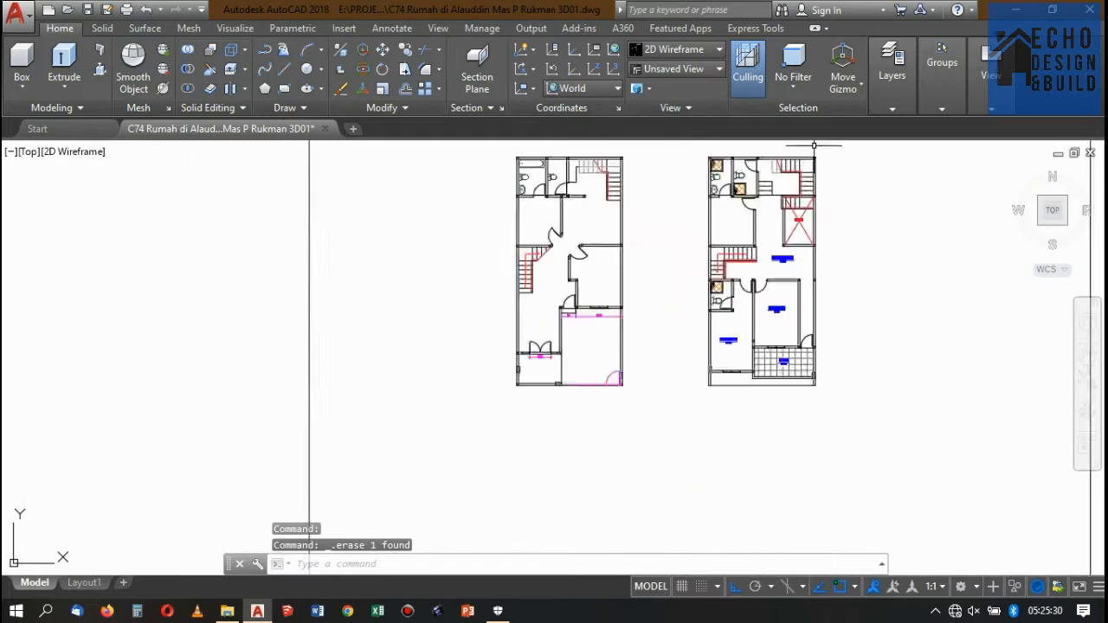
scroll(770, 364, up, 6)
click(676, 433)
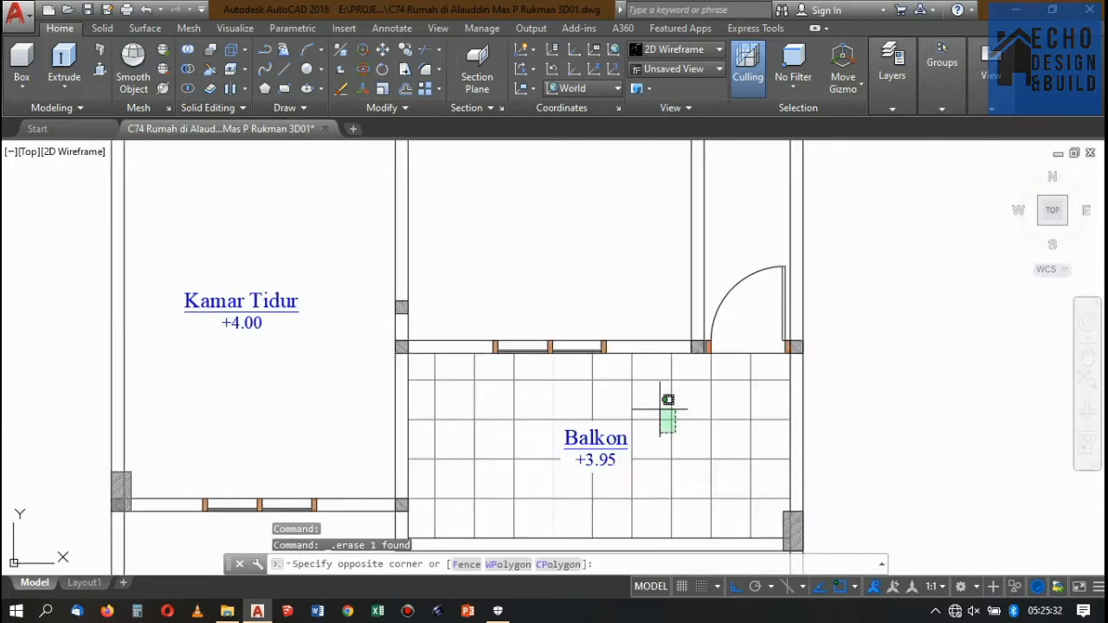
click(633, 395)
key(Delete)
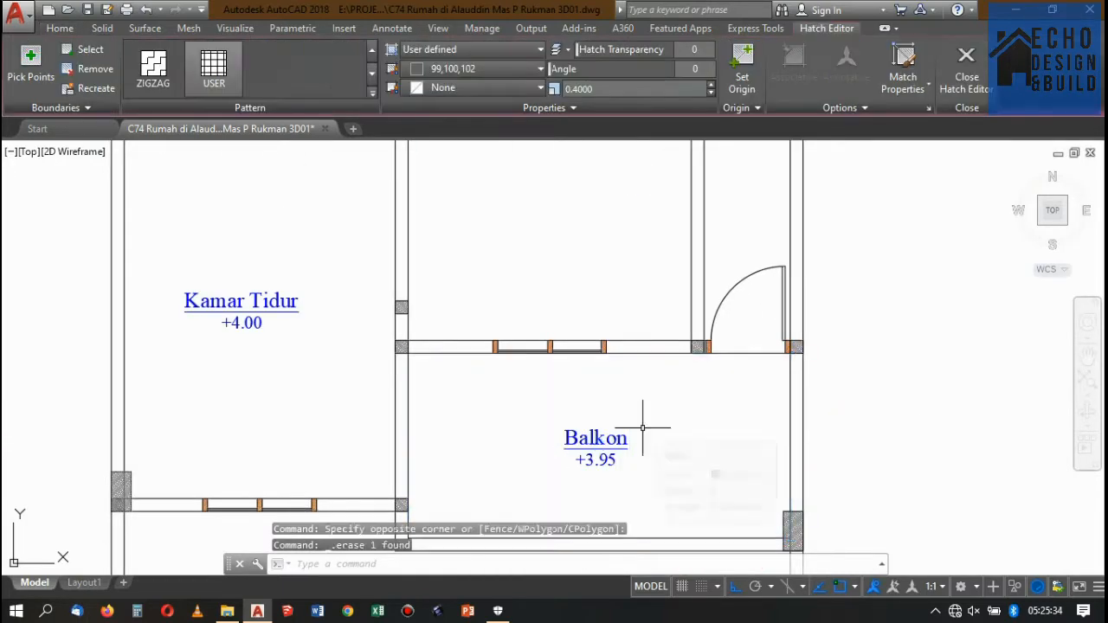
click(633, 495)
click(586, 424)
key(Delete)
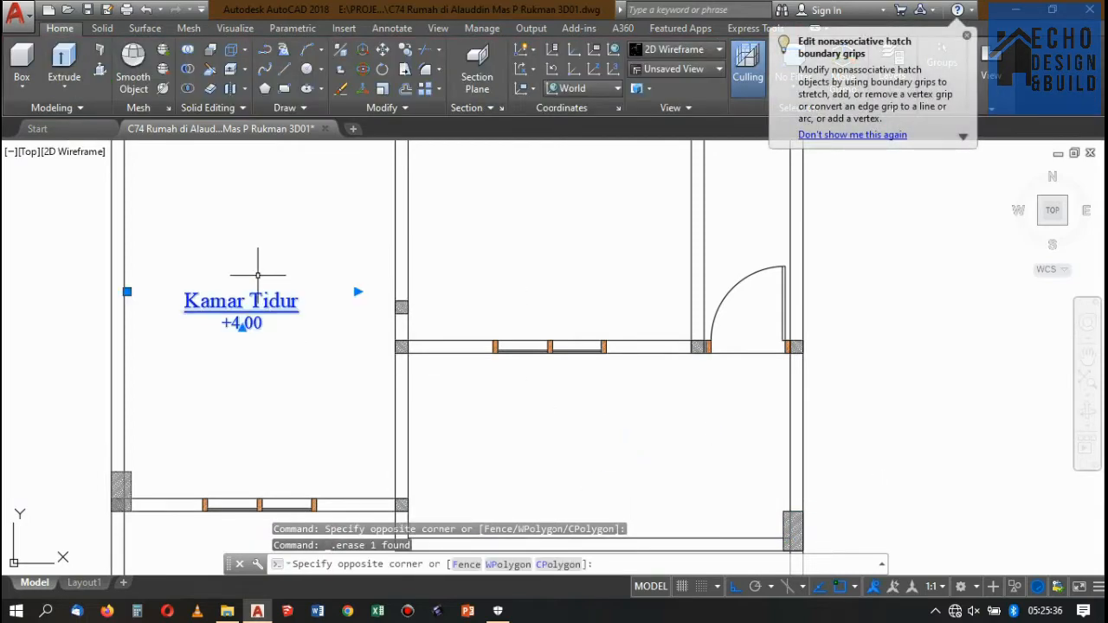
Erase the two Kamar Tidur labels of the front bedrooms and the Ruang Keluarga label from the second-floor plan
key(Delete)
scroll(674, 488, down, 5)
scroll(660, 408, up, 4)
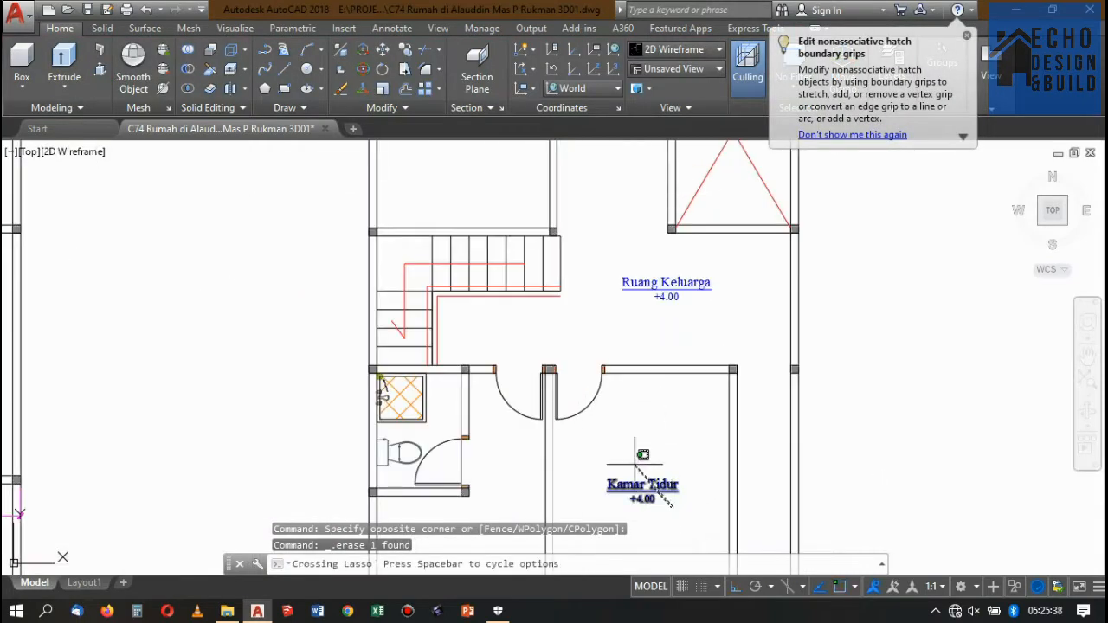
drag(635, 465, 639, 457)
key(Delete)
click(690, 321)
click(664, 284)
key(Delete)
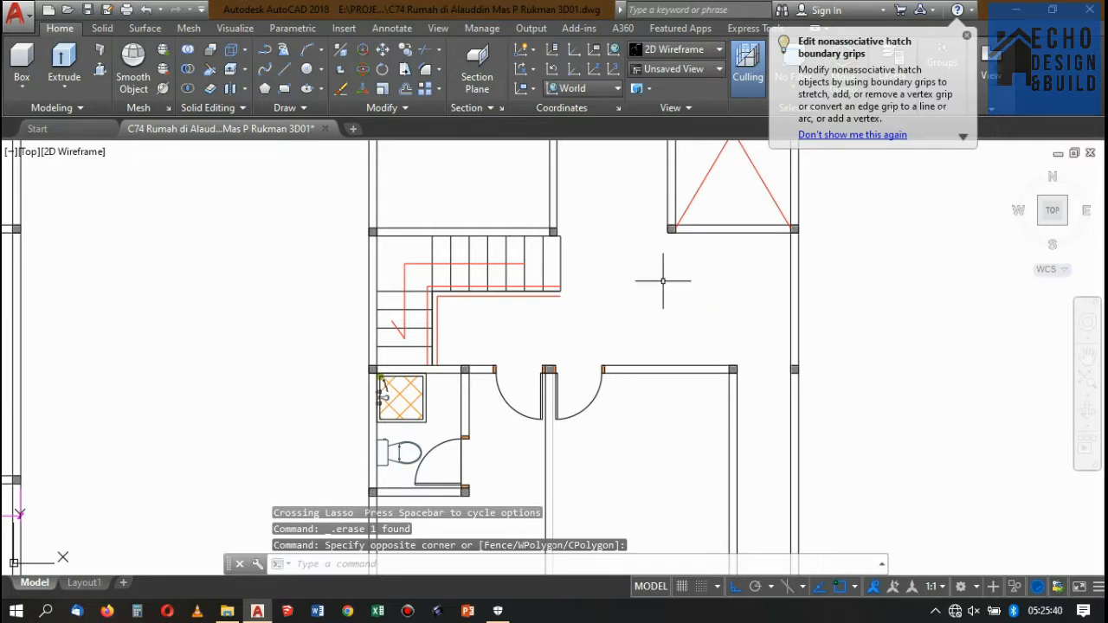
Erase the 140 dimension below the double entrance door in the first-floor plan
scroll(710, 306, down, 5)
scroll(710, 306, up, 3)
scroll(479, 442, up, 1)
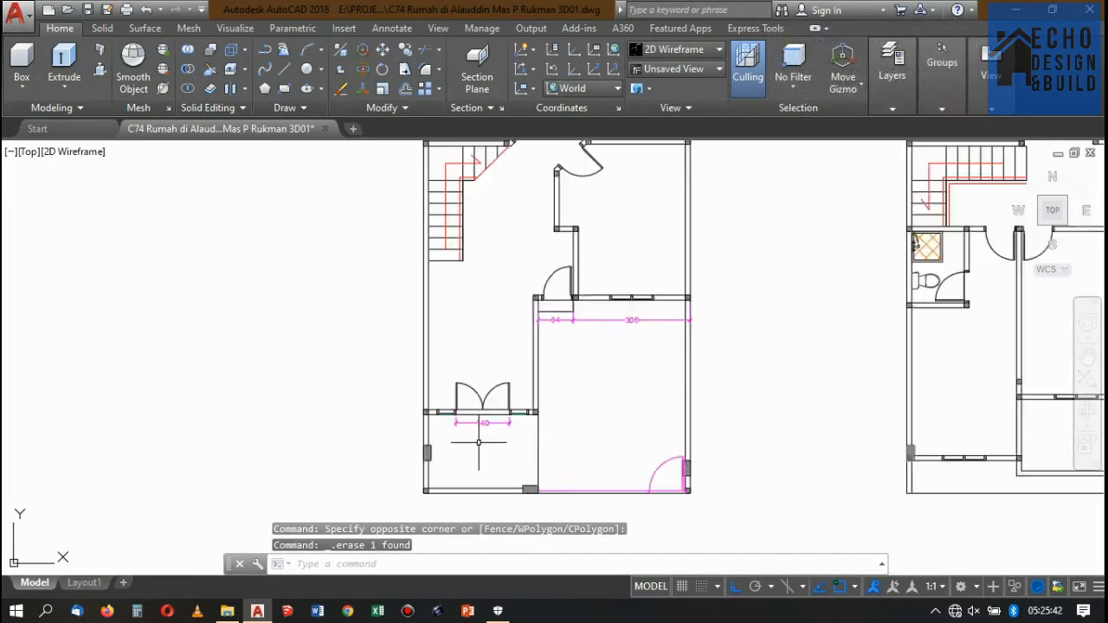
scroll(479, 442, up, 4)
click(478, 421)
key(Delete)
Erase the 94 and 306 dimensions along the carport's upper wall in the first-floor plan
scroll(638, 389, down, 6)
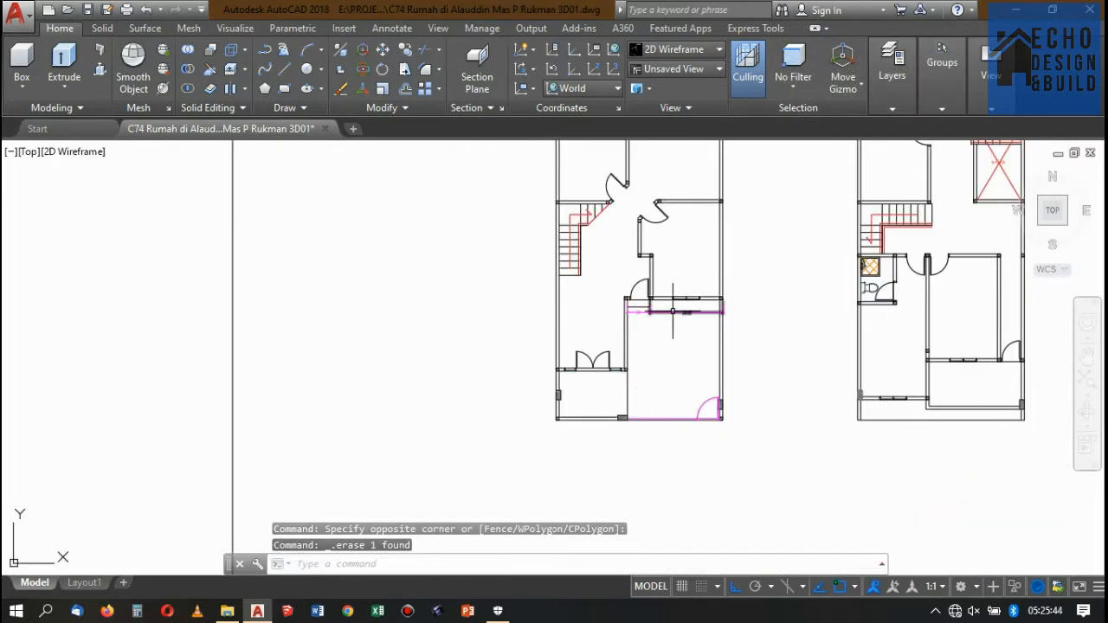
scroll(673, 310, up, 6)
click(655, 337)
click(596, 265)
key(Delete)
scroll(597, 265, down, 4)
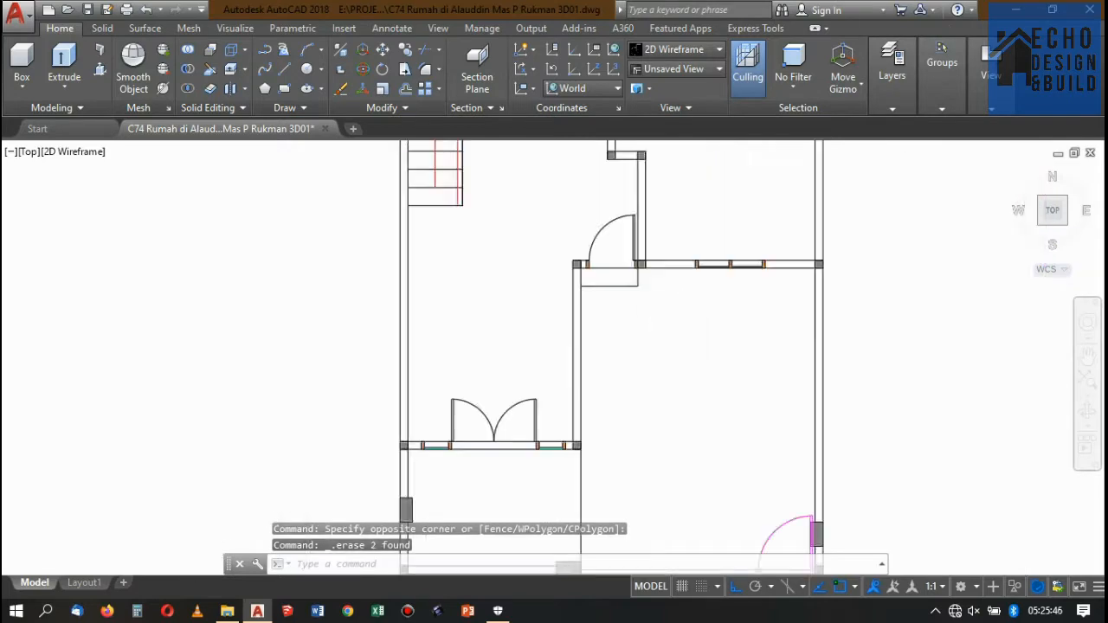
scroll(681, 329, down, 4)
scroll(691, 191, down, 3)
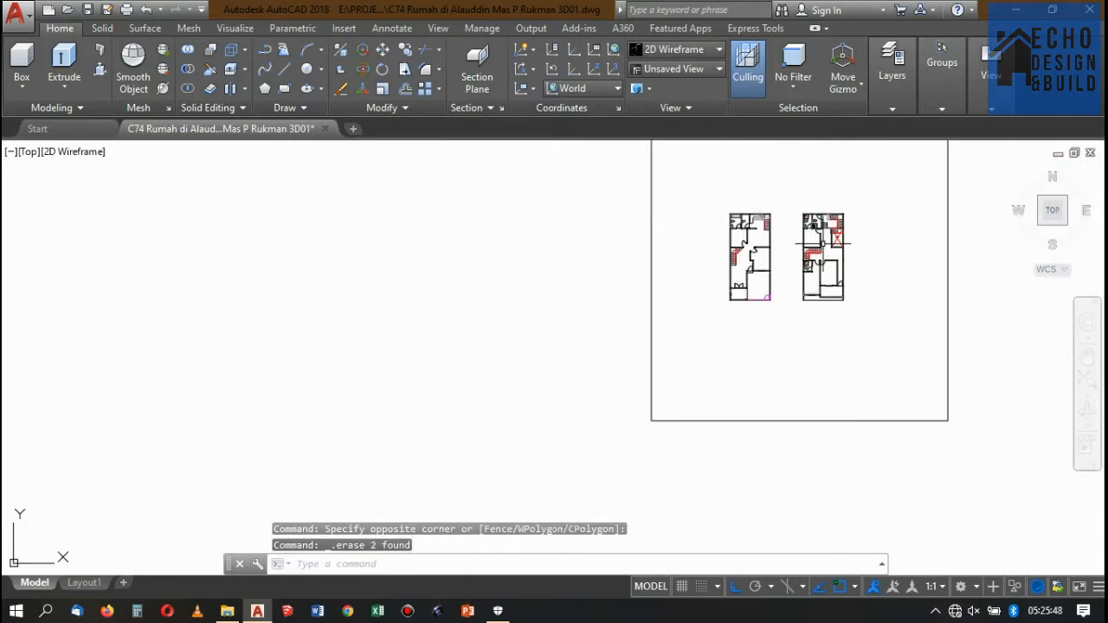
scroll(774, 210, up, 7)
scroll(684, 230, down, 4)
scroll(667, 250, up, 10)
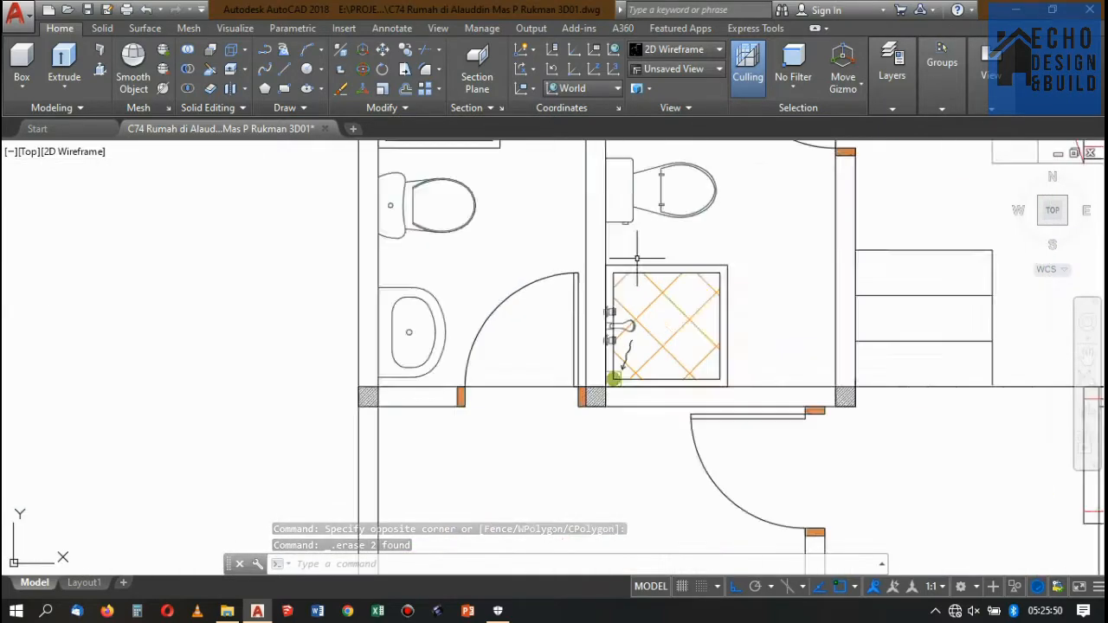
Erase the floor hatch, floor drain and drainage arrow in the shower of the second-floor plan's right-hand bathroom
drag(729, 385, 699, 334)
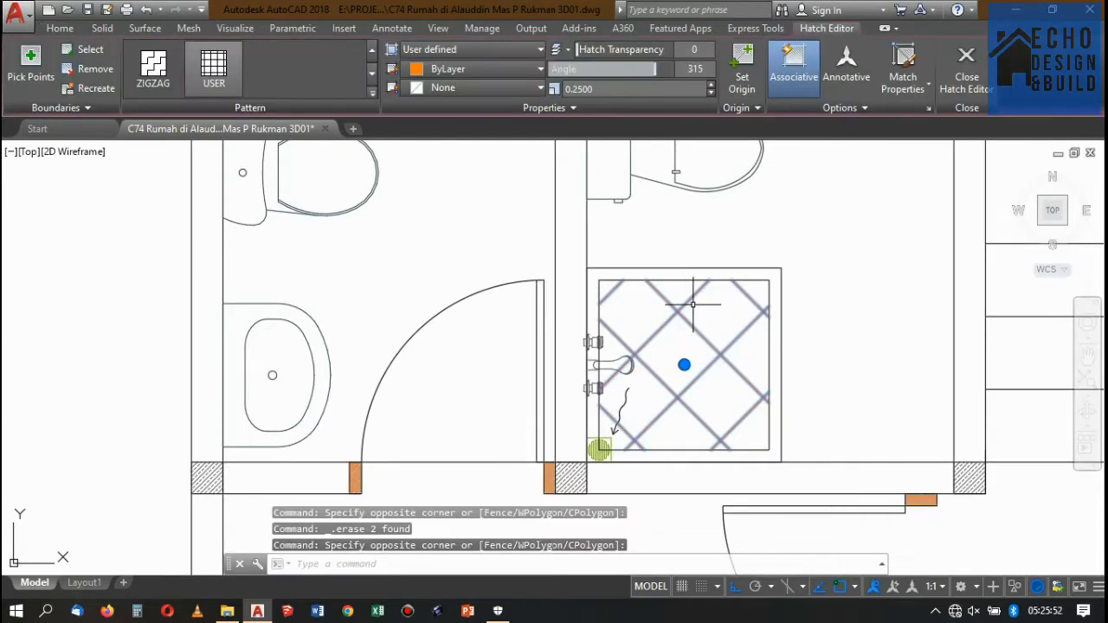
key(Delete)
scroll(684, 363, down, 5)
scroll(764, 360, up, 8)
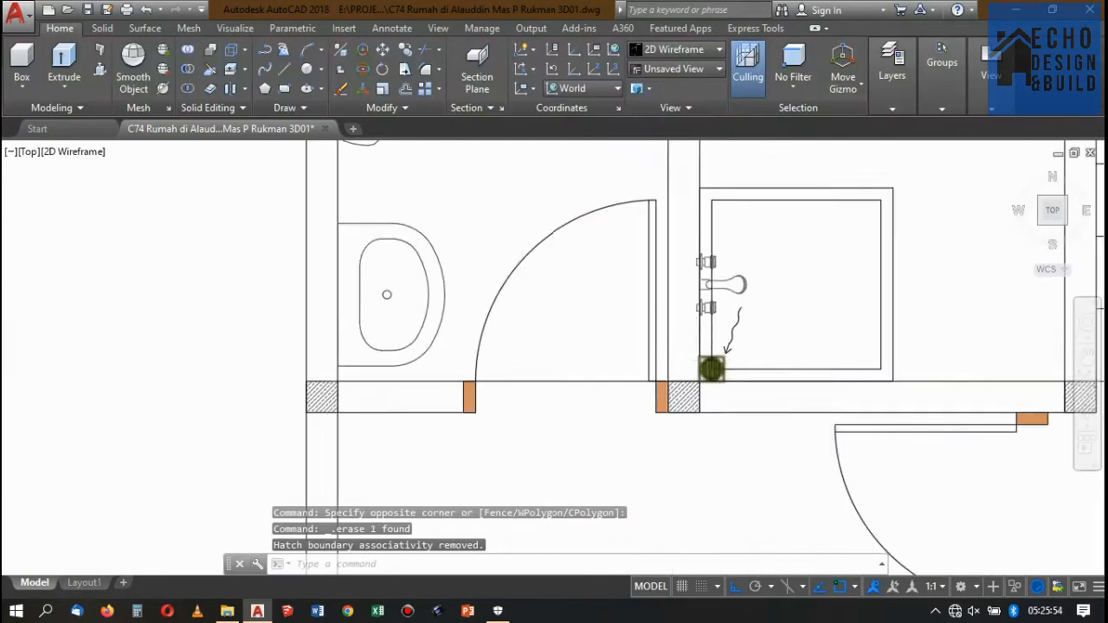
drag(765, 360, 718, 317)
scroll(753, 285, down, 4)
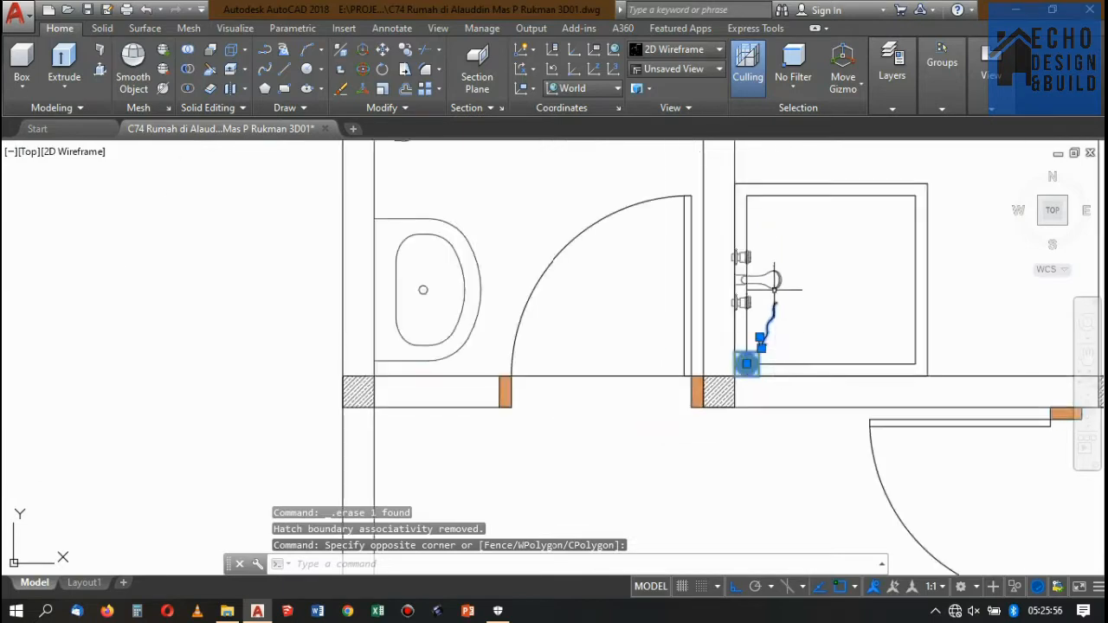
scroll(782, 278, up, 2)
key(Delete)
Erase the floor hatch in the shower of the second-floor plan's left-hand bathroom
scroll(791, 310, down, 5)
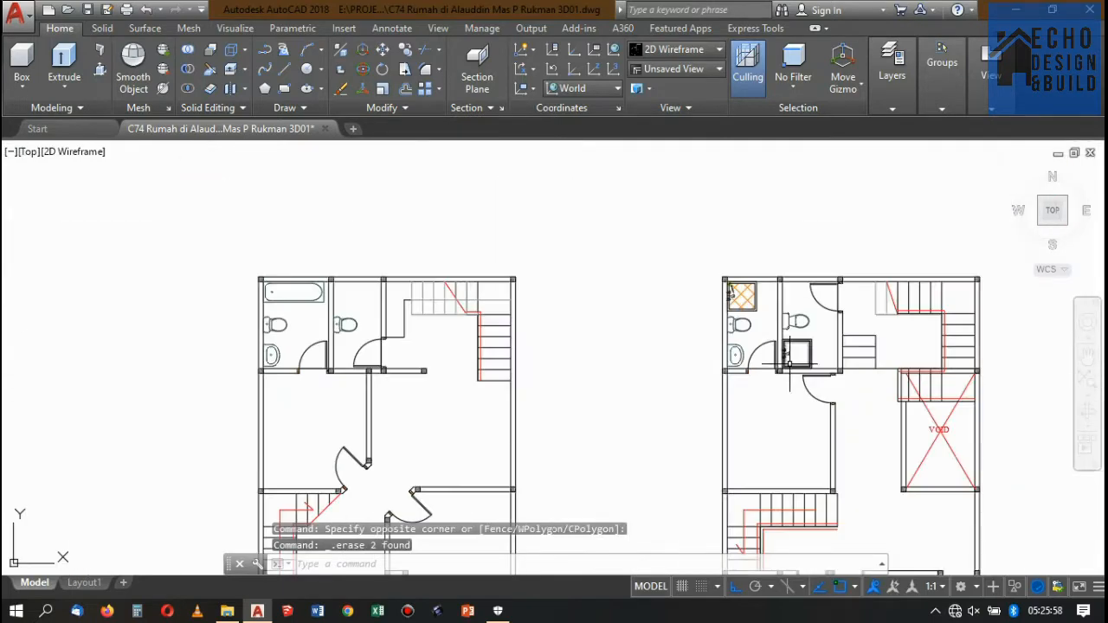
scroll(817, 280, up, 8)
click(671, 305)
key(Delete)
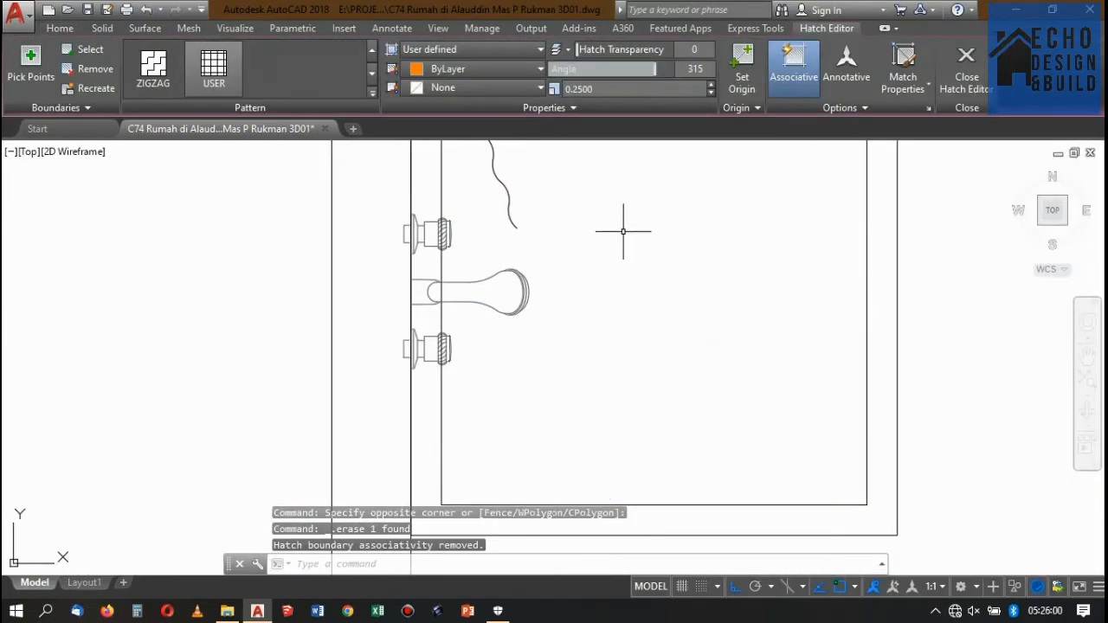
Erase the VOID label and its two crossing diagonal lines from the second-floor plan
scroll(623, 234, down, 5)
scroll(744, 317, up, 4)
scroll(746, 317, down, 4)
scroll(816, 428, up, 4)
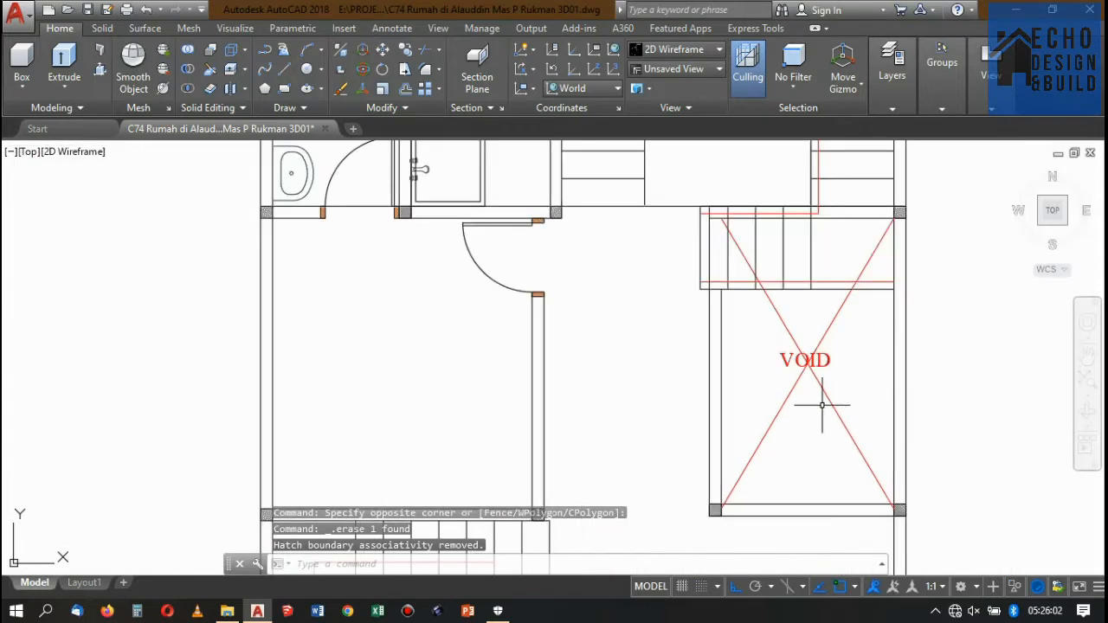
click(818, 408)
click(775, 323)
key(Delete)
scroll(775, 323, down, 6)
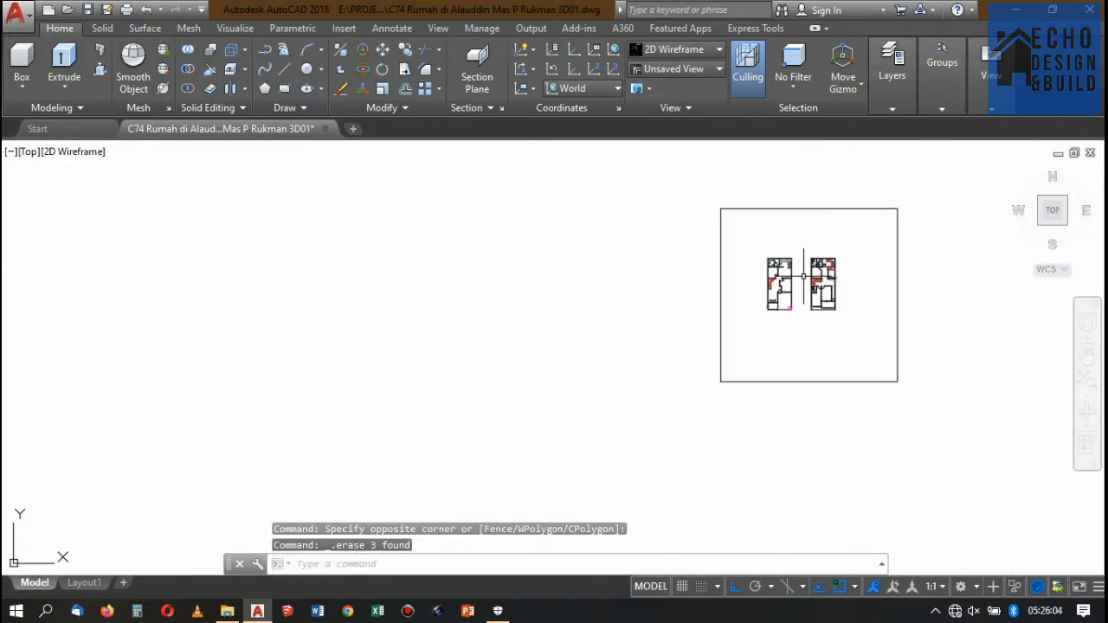
scroll(796, 286, up, 2)
scroll(732, 313, down, 3)
scroll(732, 228, down, 2)
scroll(667, 279, up, 5)
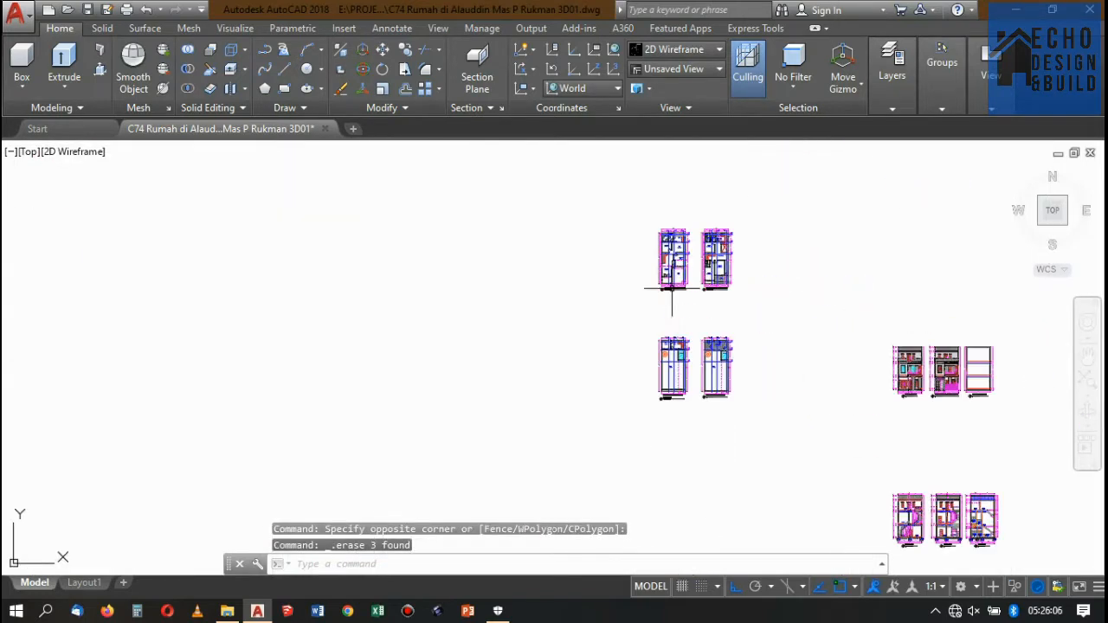
scroll(705, 302, down, 1)
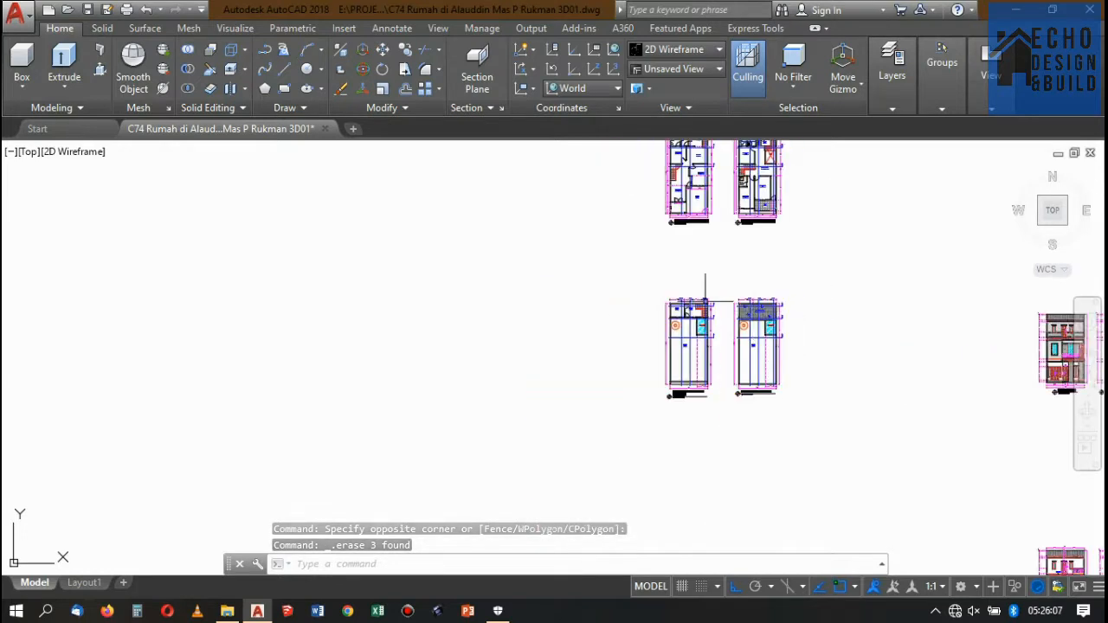
click(842, 419)
click(189, 77)
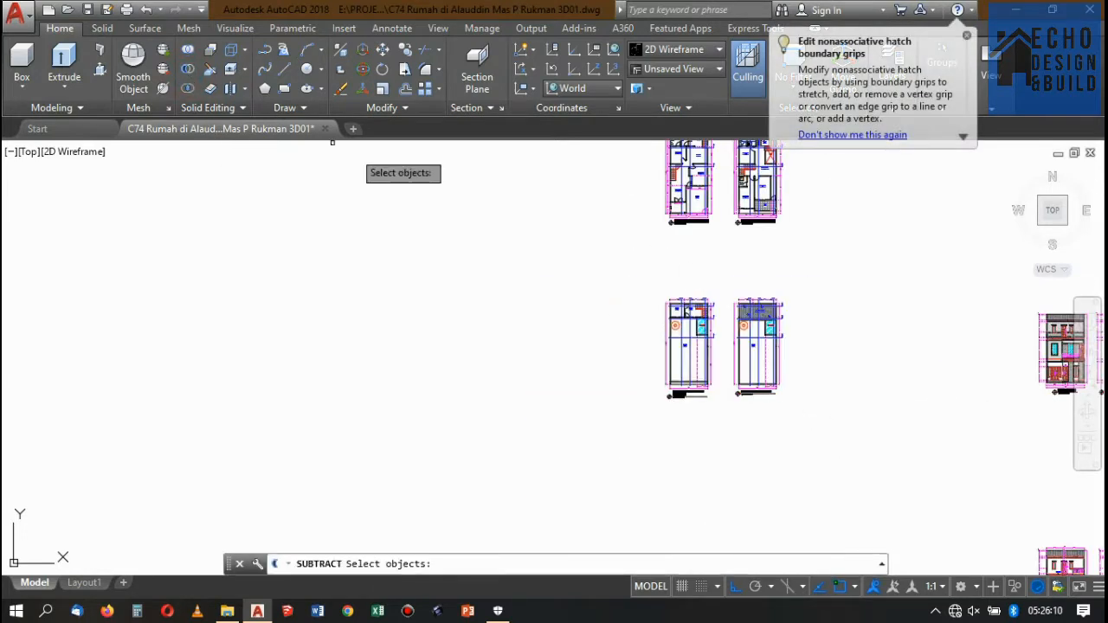
key(Escape)
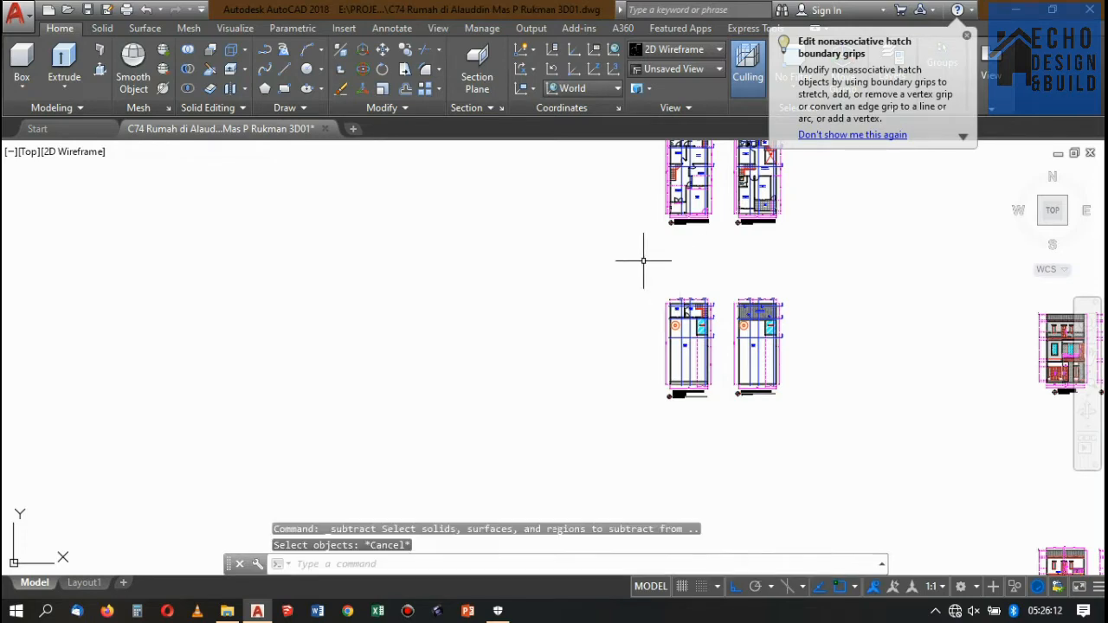
Copy the original third-floor/rooftop plan and roof plan about 148 units straight down, just above the framed cleaned plans
click(641, 257)
click(831, 421)
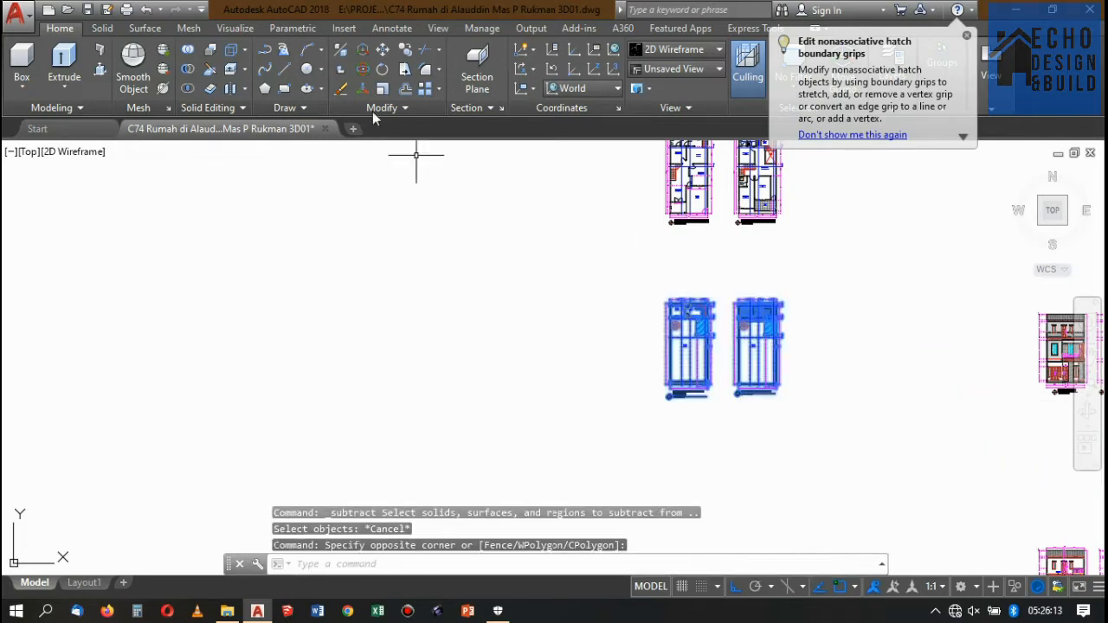
click(405, 50)
click(816, 255)
scroll(806, 346, down, 5)
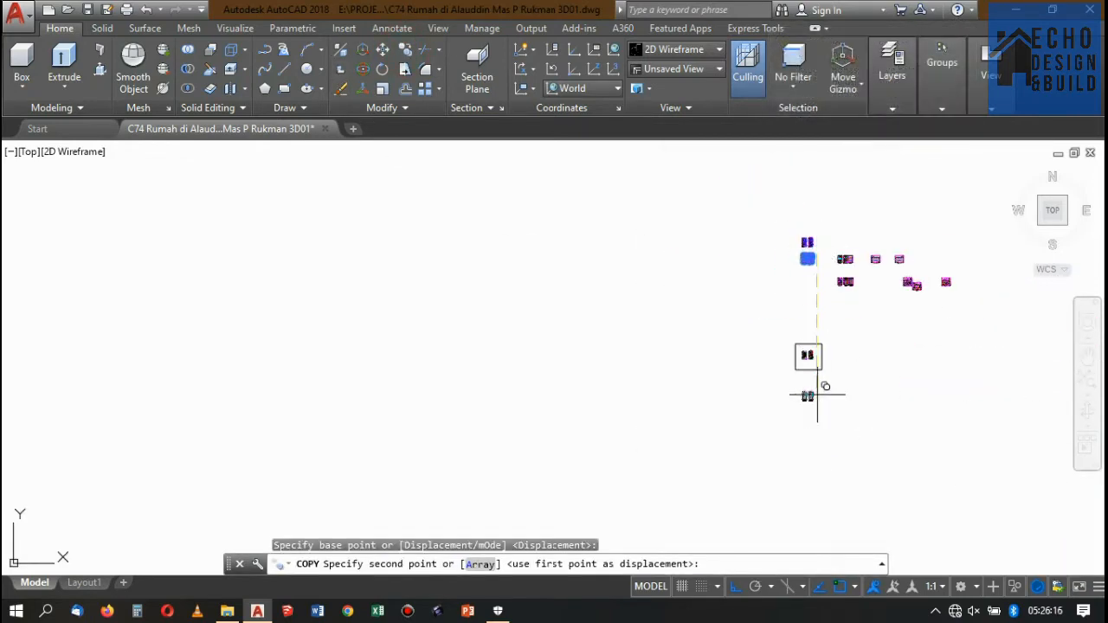
scroll(817, 396, up, 5)
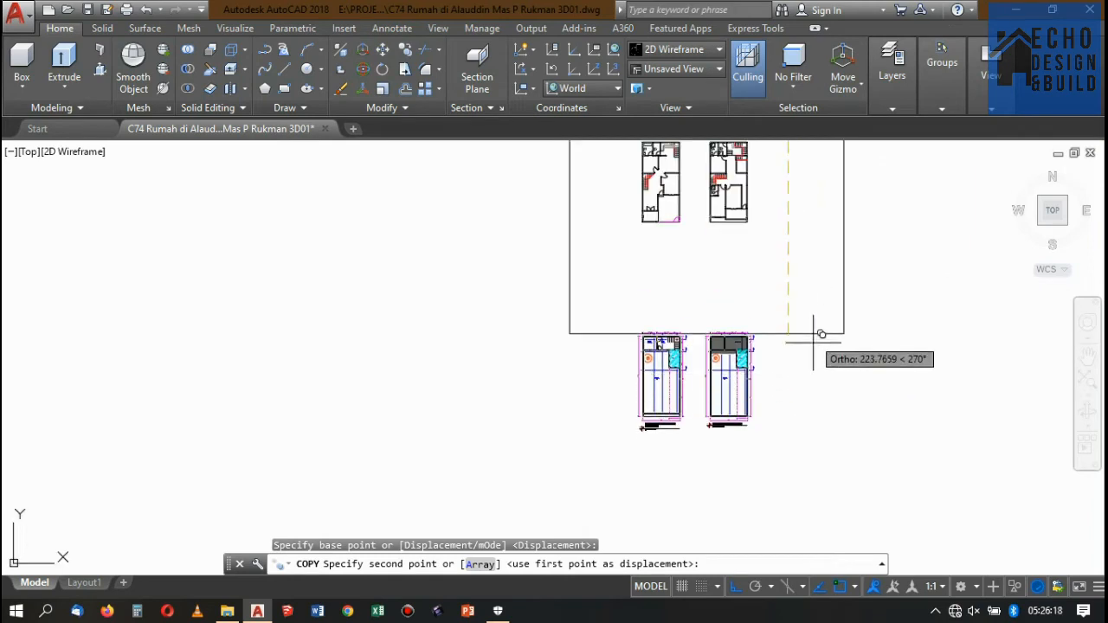
scroll(813, 342, down, 5)
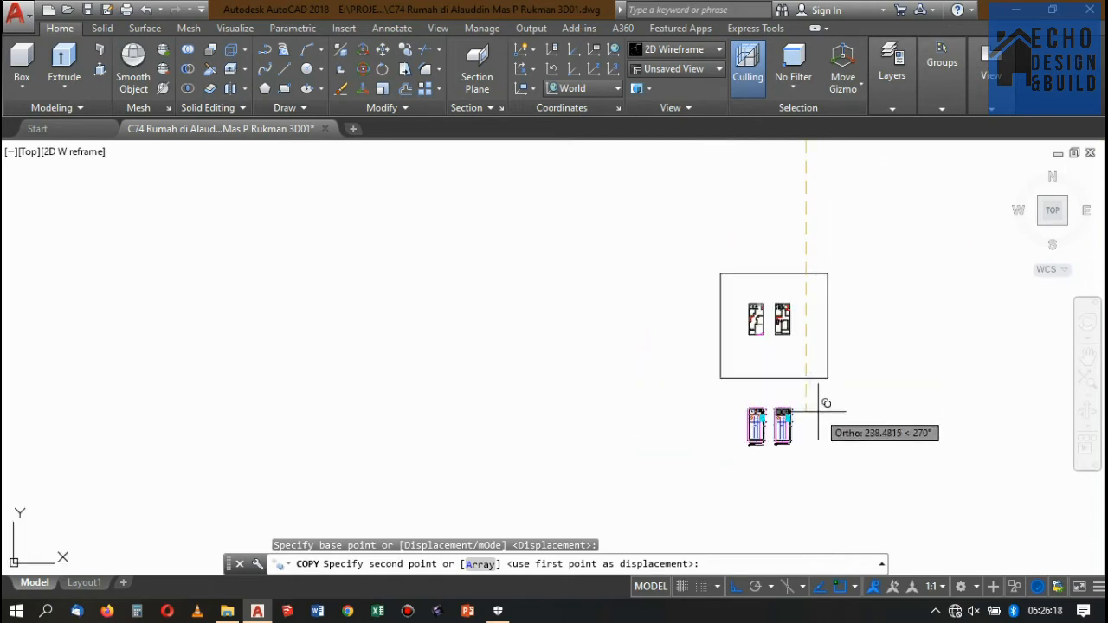
click(831, 221)
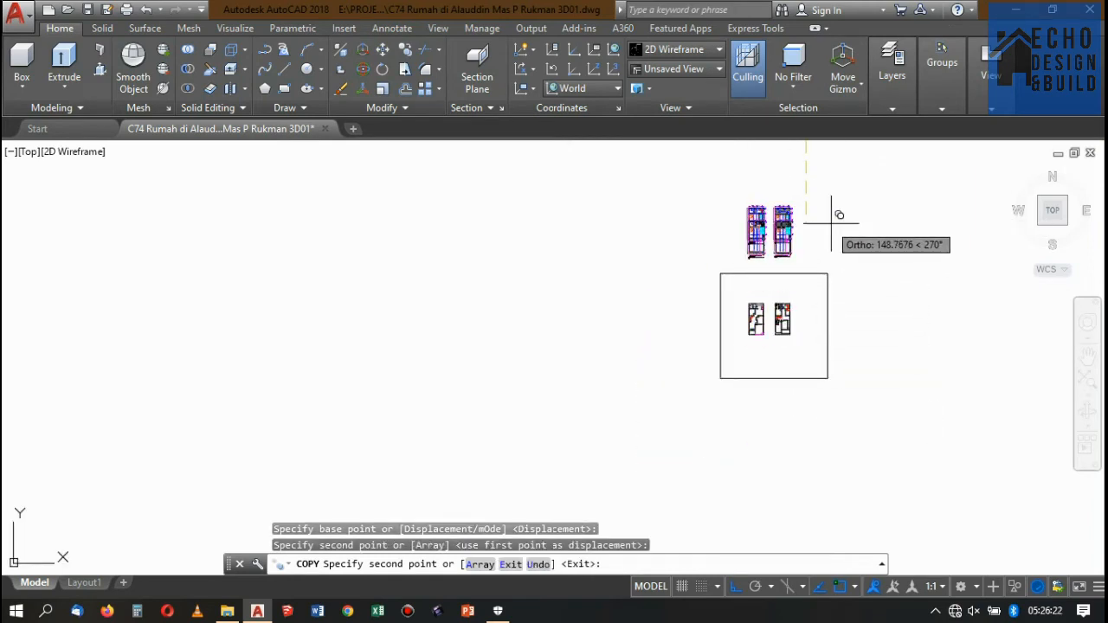
key(Escape)
Stretch the frame's upper edge upward by about 47 units to enclose the copied rooftop and roof plans
click(818, 281)
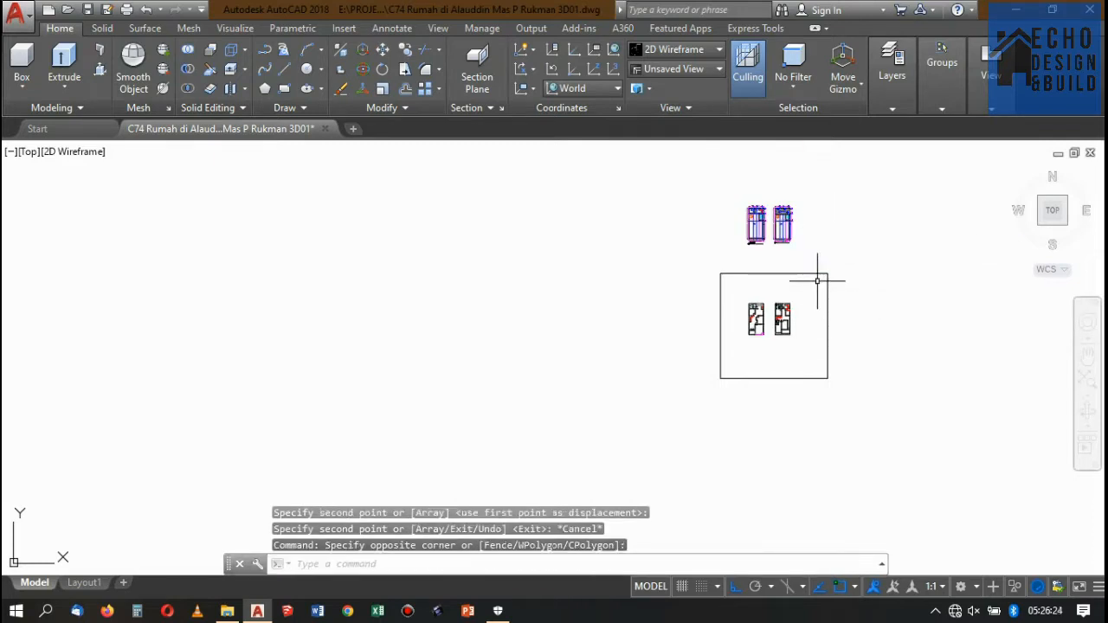
click(807, 250)
click(775, 274)
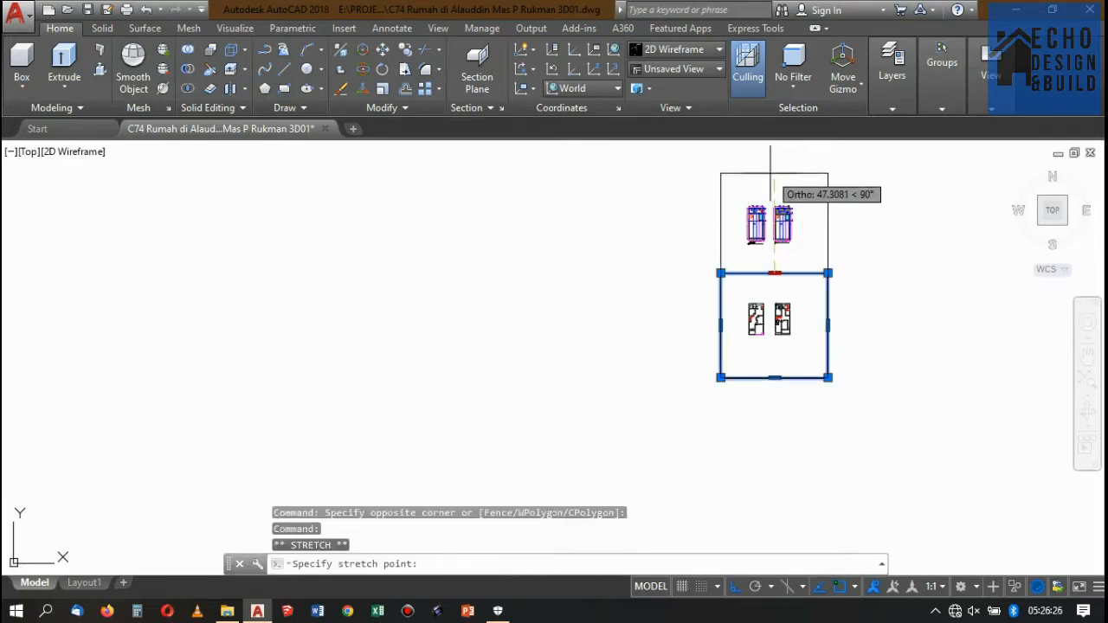
click(769, 179)
Erase the upper dimensions and vertical section lines of both copied plans, plus the roof plan's horizontal section lines and 550 and 700 side dimensions
scroll(768, 180, up, 10)
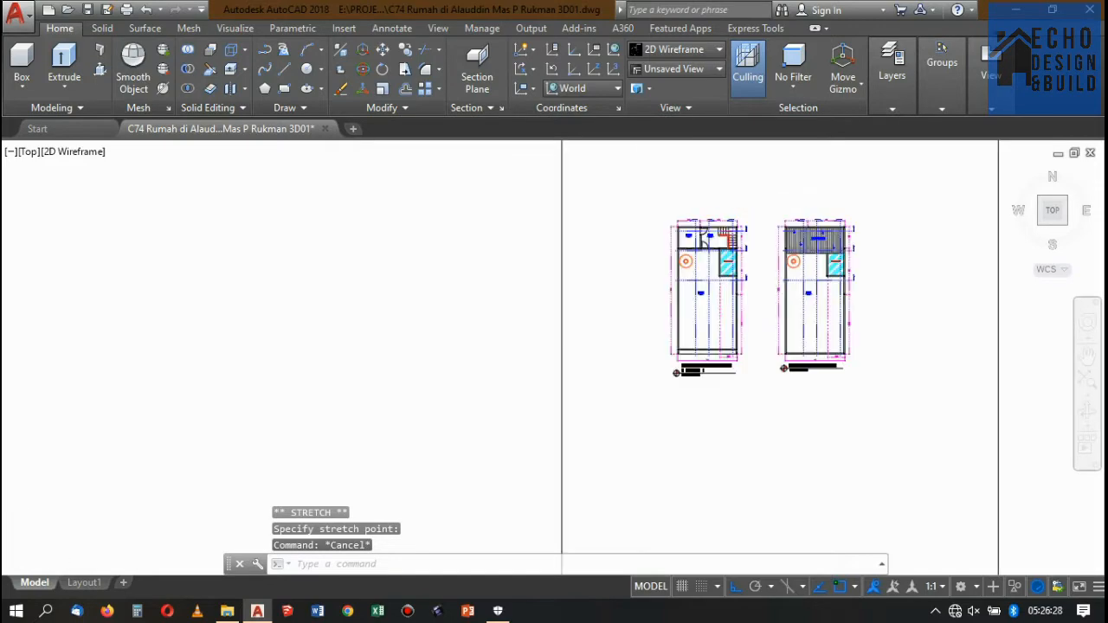
click(970, 245)
click(685, 208)
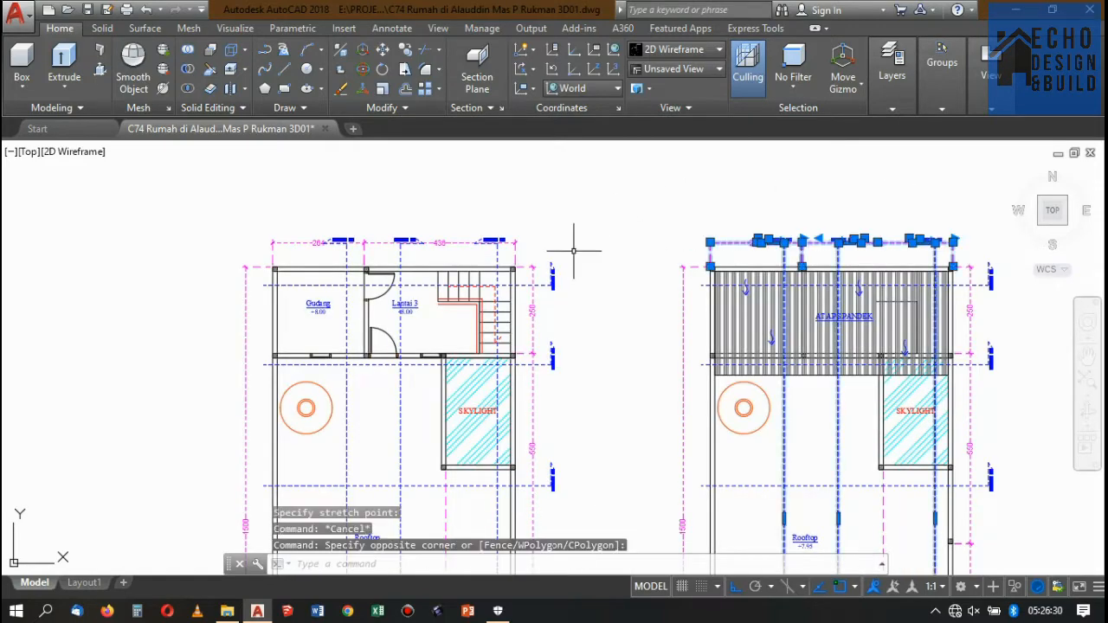
click(574, 248)
click(238, 212)
scroll(402, 209, down, 5)
scroll(588, 460, up, 2)
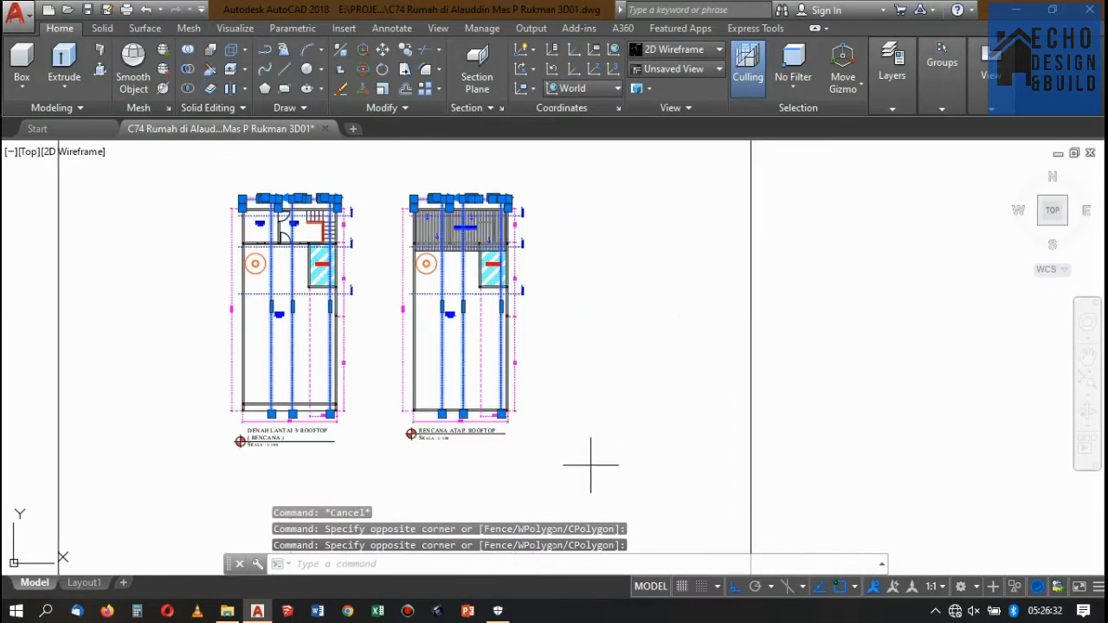
click(591, 465)
click(517, 199)
scroll(514, 358, up, 5)
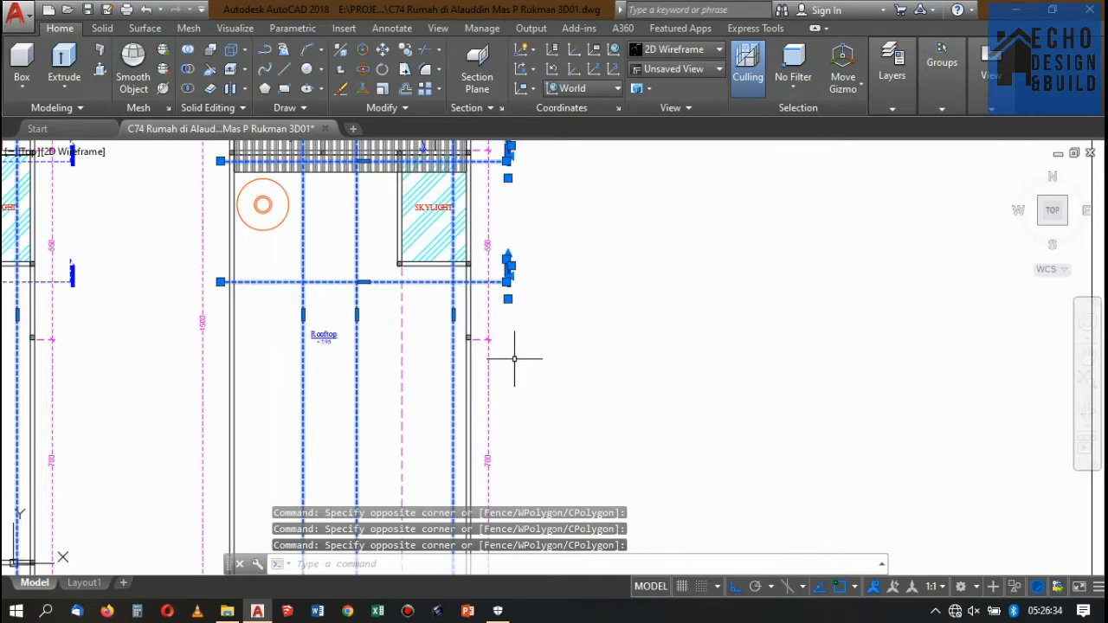
click(514, 359)
click(475, 271)
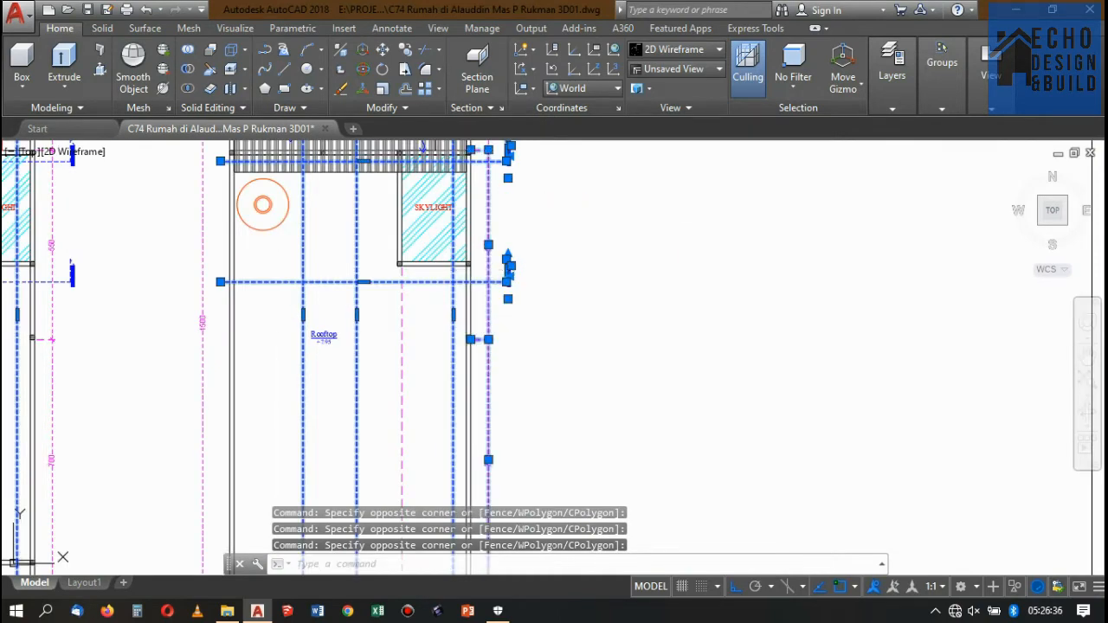
key(Delete)
Erase the roof plan's title and remaining 250, 200, 700 and 1500 dimensions, together with the third-floor plan's title and lower dimensions
scroll(706, 266, down, 4)
scroll(639, 185, up, 4)
click(622, 274)
click(602, 218)
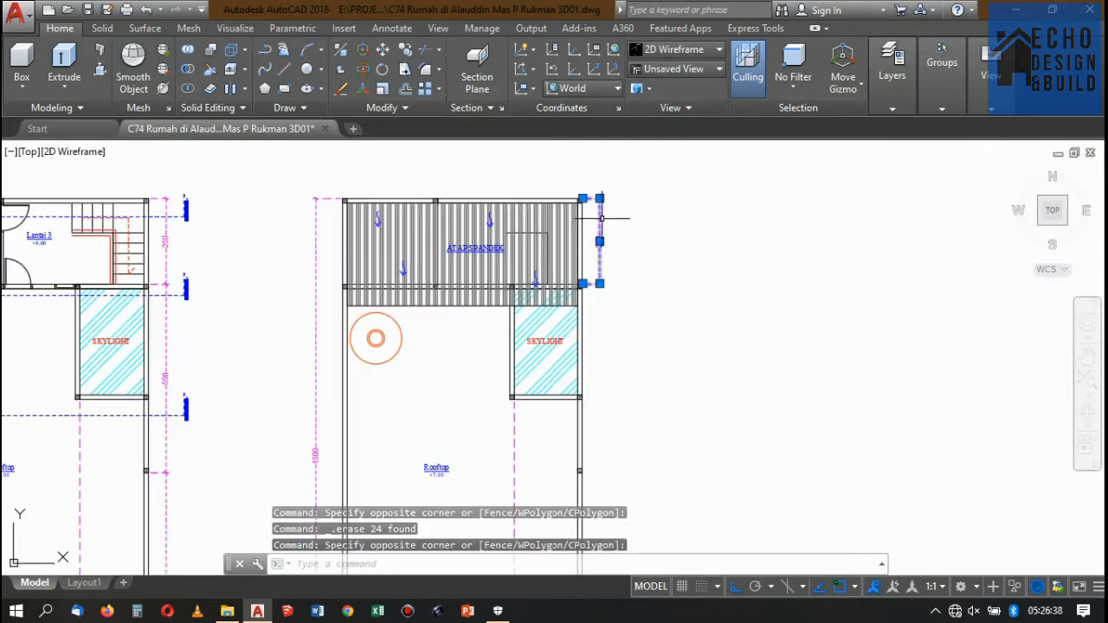
scroll(606, 218, down, 5)
scroll(728, 334, up, 5)
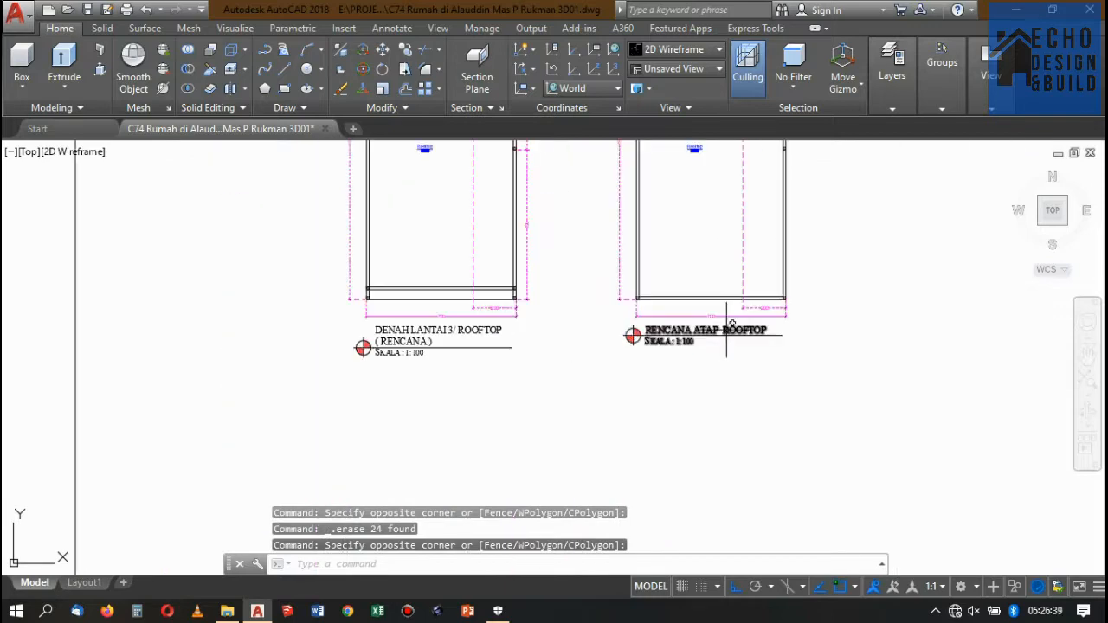
click(822, 366)
click(596, 297)
scroll(606, 298, up, 5)
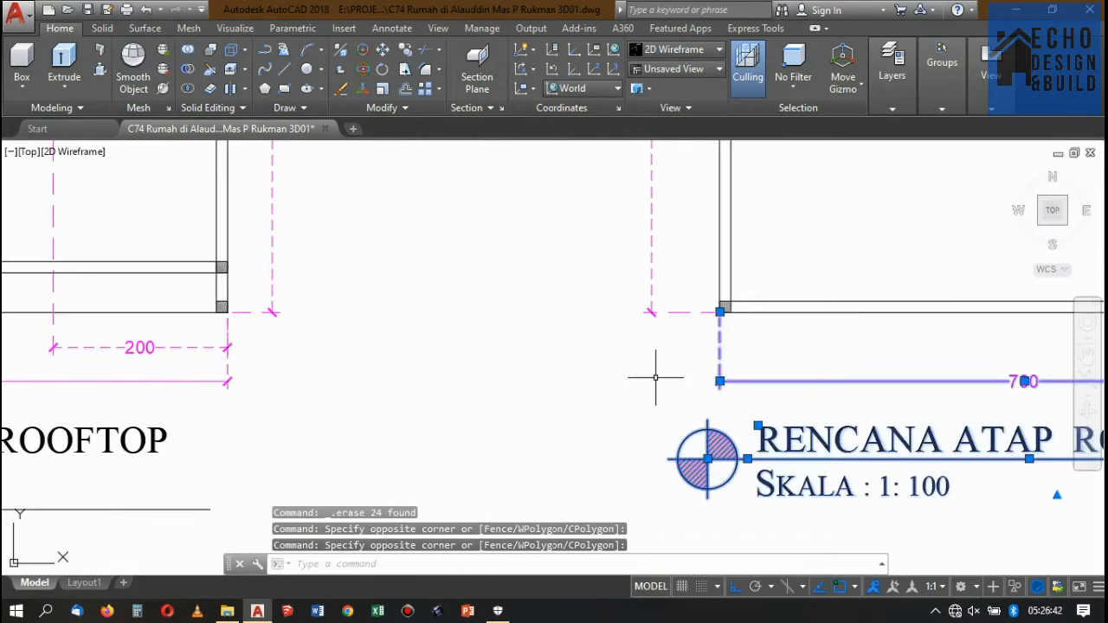
click(655, 378)
click(623, 257)
scroll(702, 312, down, 5)
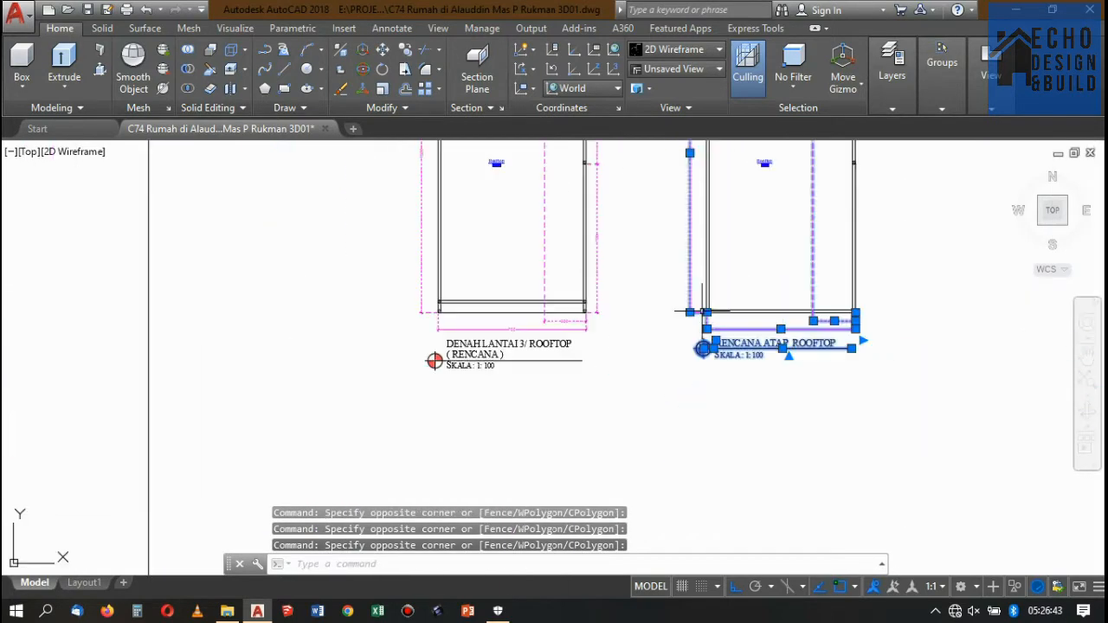
click(404, 317)
key(Delete)
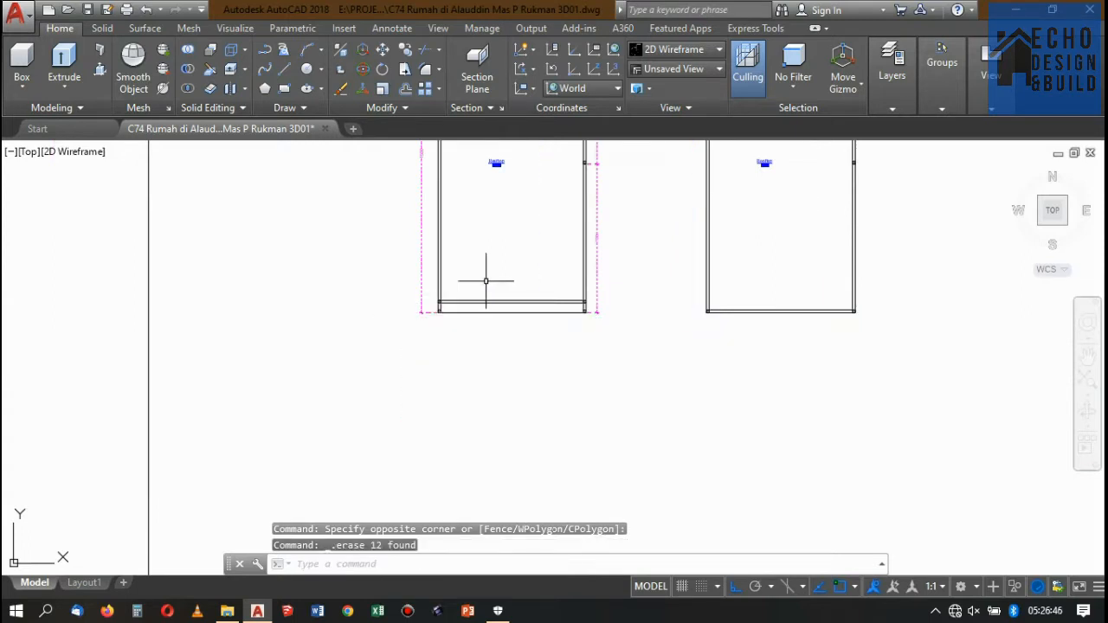
Erase the side dimensions and horizontal section lines of the third-floor plan
scroll(490, 279, down, 4)
scroll(629, 268, up, 4)
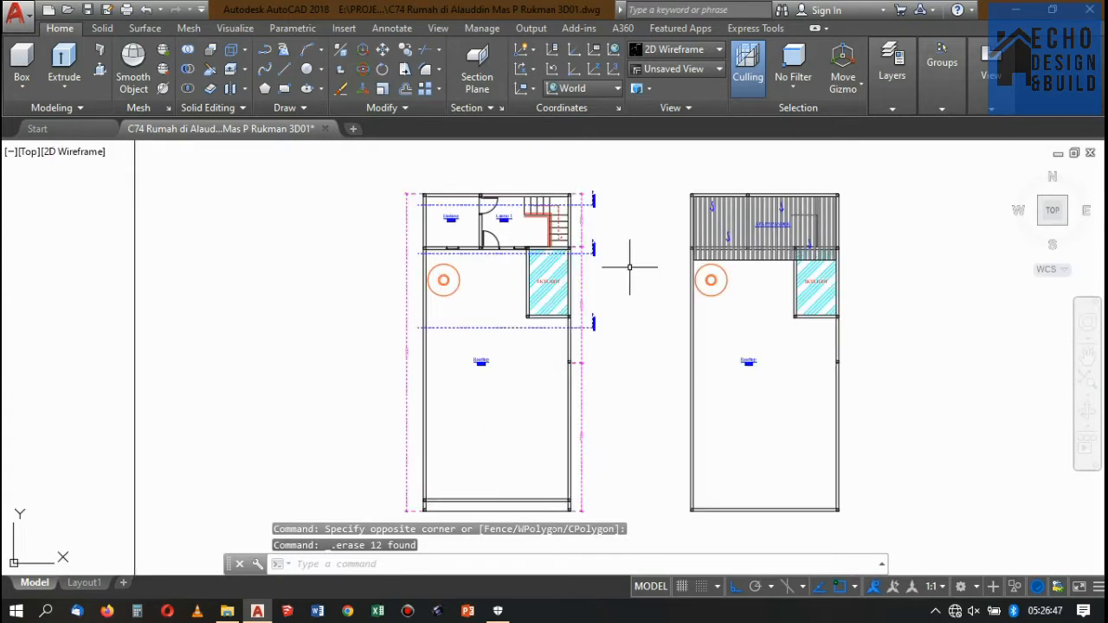
click(580, 182)
scroll(435, 279, up, 4)
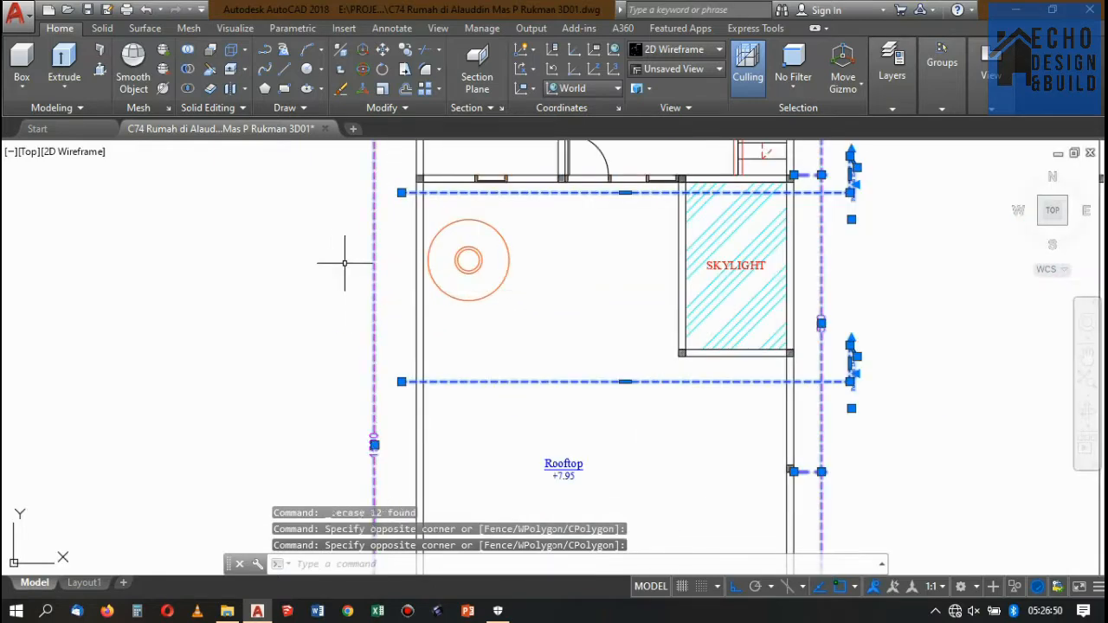
key(Delete)
Erase the third-floor plan's Rooftop, Gudang and Lantai 3 labels and its skylight hatch and text, plus the roof plan's roofing hatch
scroll(578, 298, down, 4)
scroll(579, 298, up, 3)
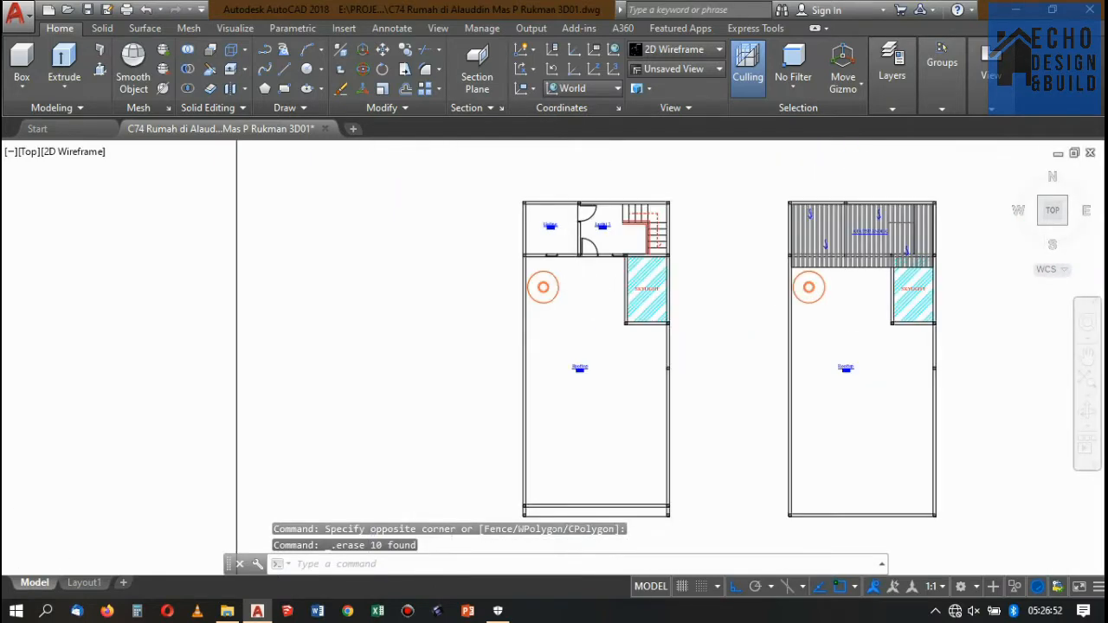
scroll(580, 338, up, 5)
drag(591, 356, 511, 289)
scroll(597, 317, down, 5)
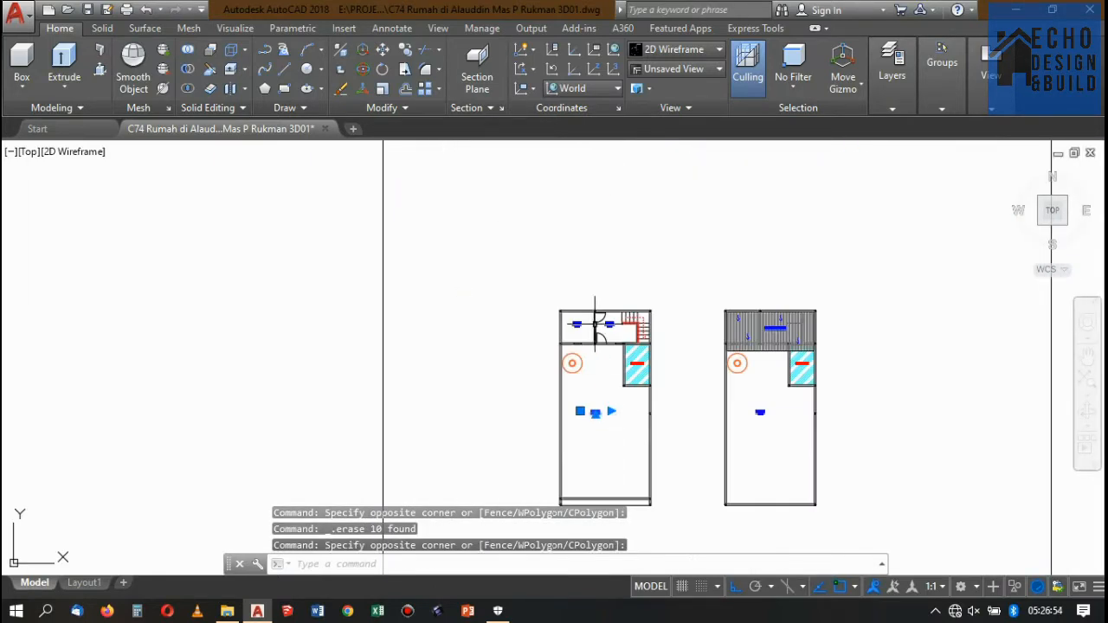
scroll(635, 346, up, 5)
scroll(694, 416, up, 4)
click(681, 441)
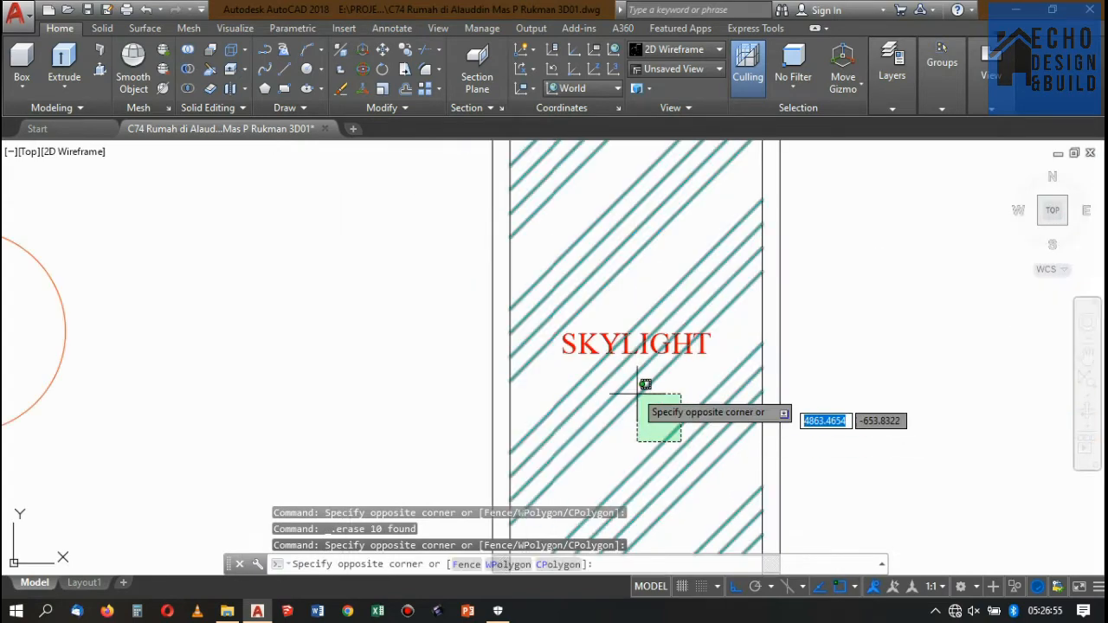
click(606, 340)
scroll(586, 396, down, 3)
scroll(556, 453, up, 4)
click(594, 470)
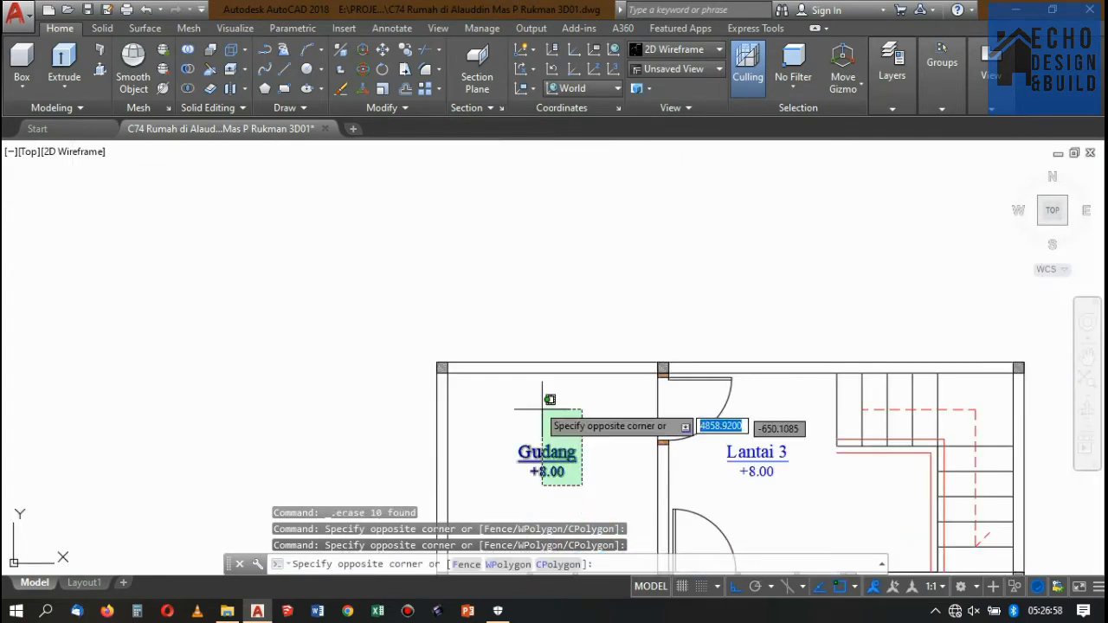
click(477, 407)
scroll(644, 347, down, 4)
scroll(643, 347, up, 4)
click(724, 384)
click(644, 309)
scroll(643, 309, down, 6)
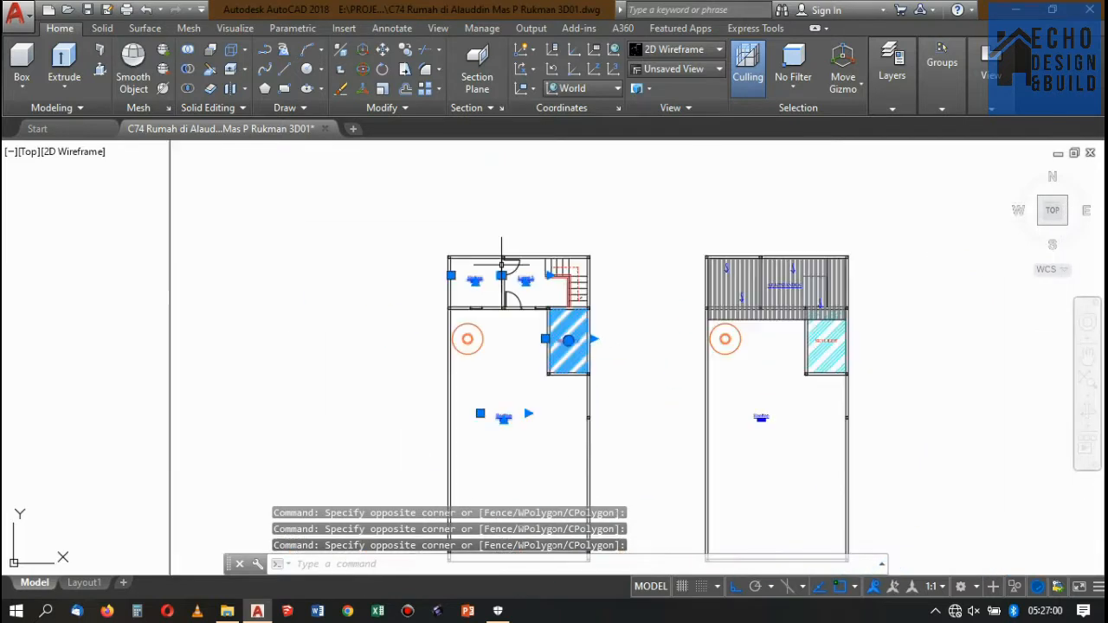
scroll(668, 311, up, 2)
scroll(760, 356, up, 4)
scroll(884, 428, down, 5)
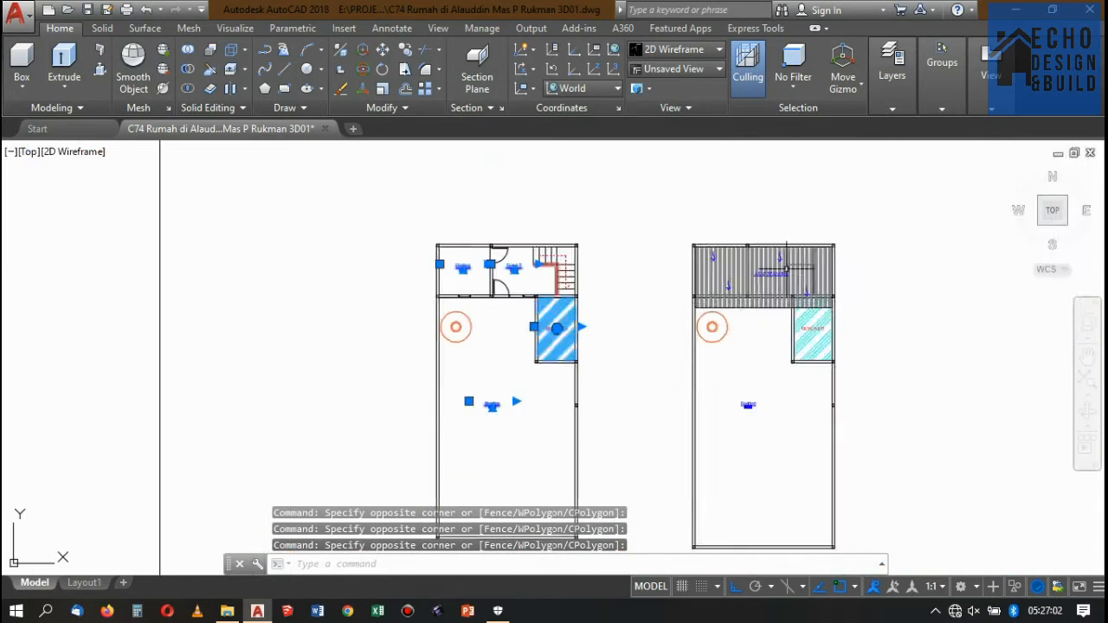
scroll(814, 251, up, 4)
click(814, 253)
key(Delete)
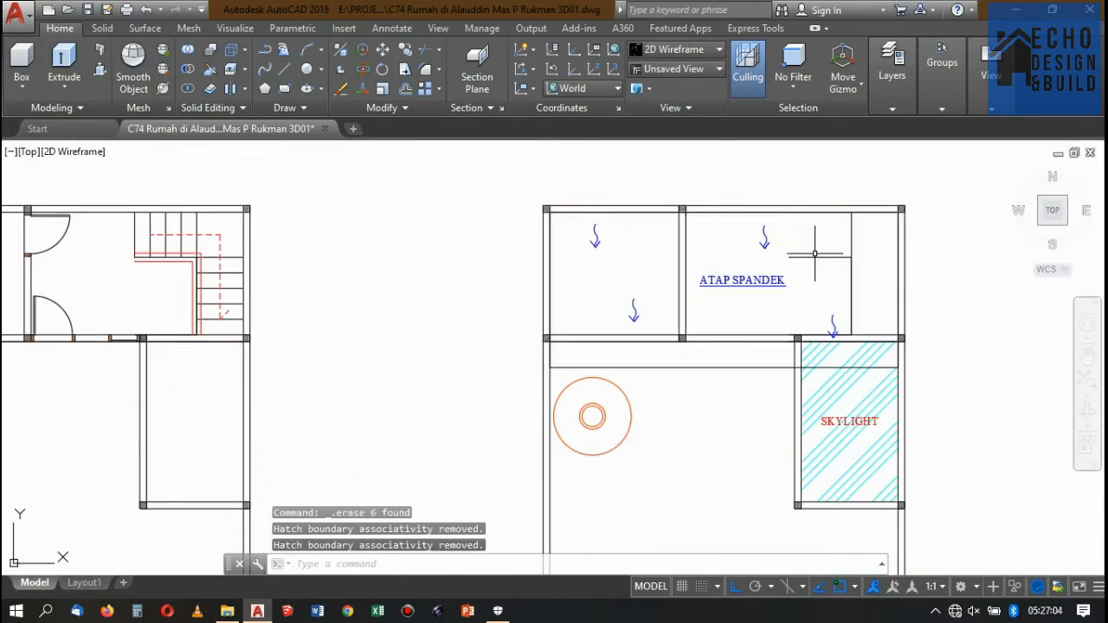
Erase the roof plan's Rooftop label together with its SKYLIGHT text and hatch
scroll(762, 240, down, 5)
scroll(679, 401, up, 5)
click(586, 283)
scroll(747, 425, down, 5)
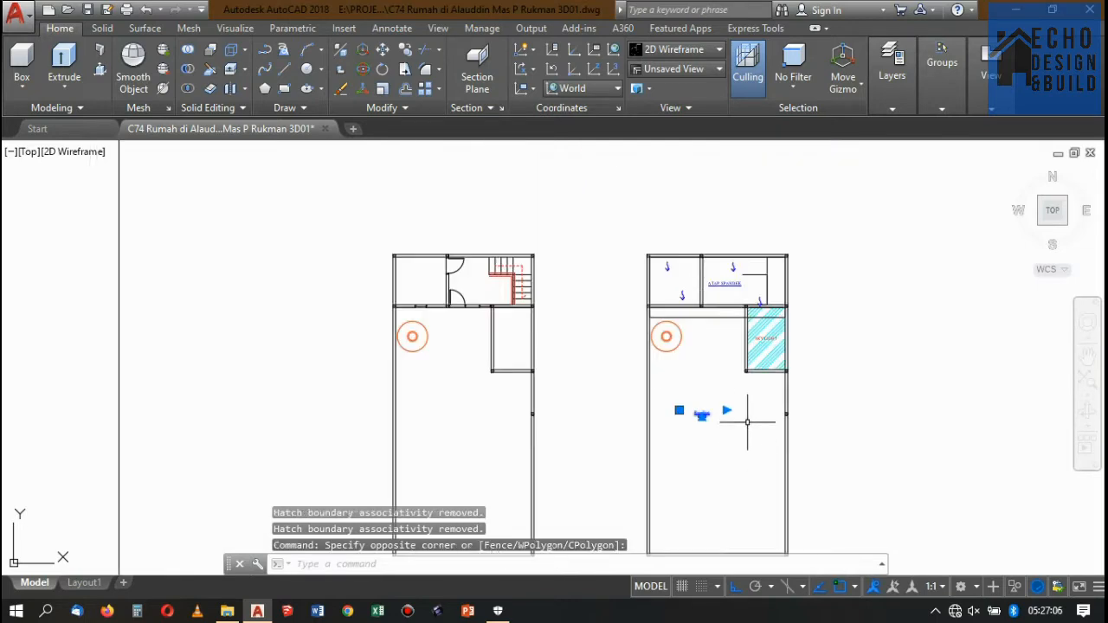
scroll(779, 314, up, 8)
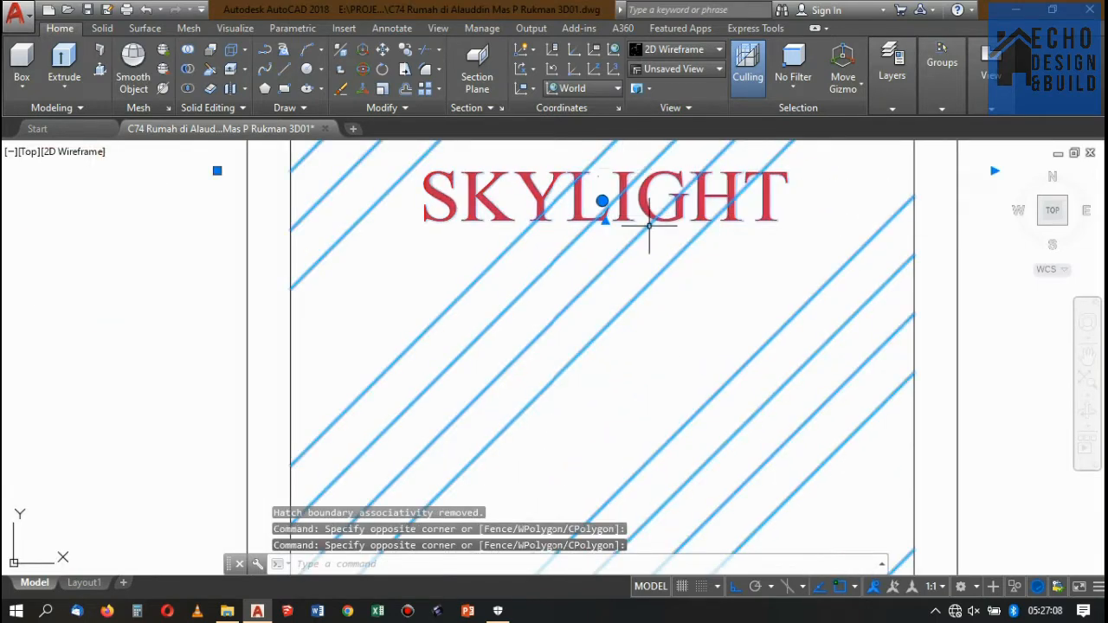
key(Delete)
scroll(688, 272, down, 8)
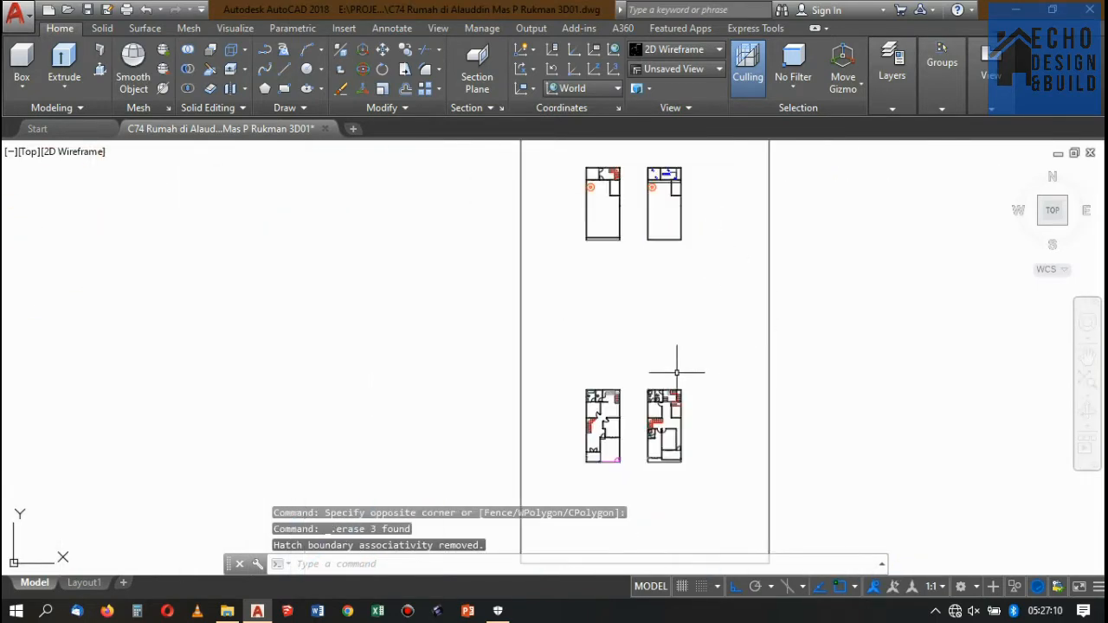
Erase the tile hatch in the small bathroom below the red-lined stairs on the framed upper-floor plan
scroll(677, 374, up, 6)
scroll(692, 292, down, 4)
scroll(618, 408, up, 5)
scroll(607, 363, down, 2)
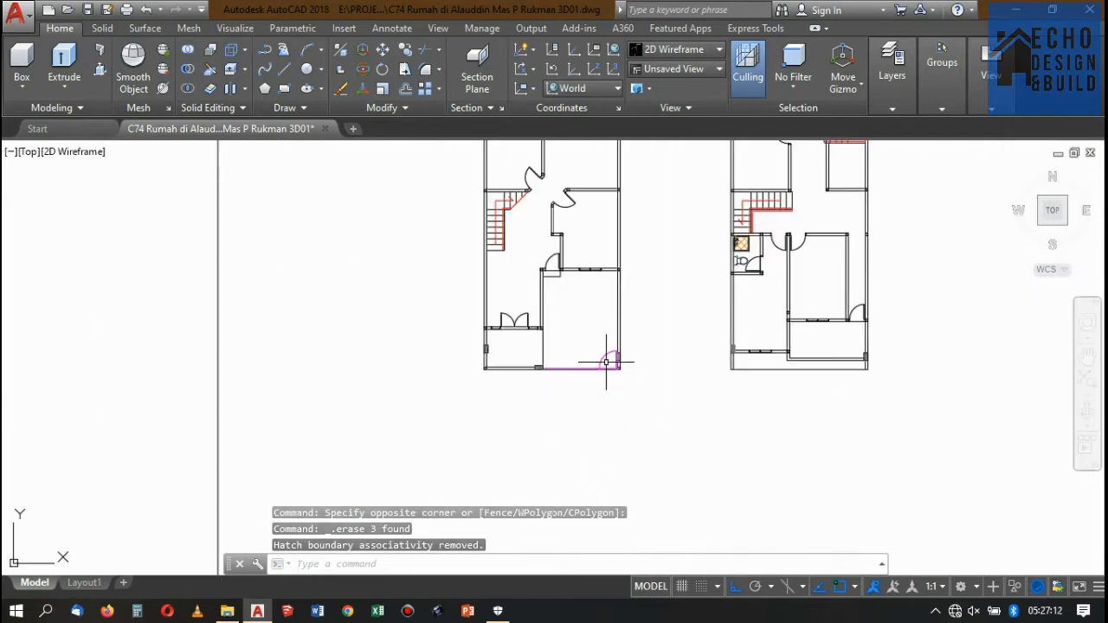
scroll(643, 259, down, 3)
scroll(618, 383, up, 7)
click(677, 305)
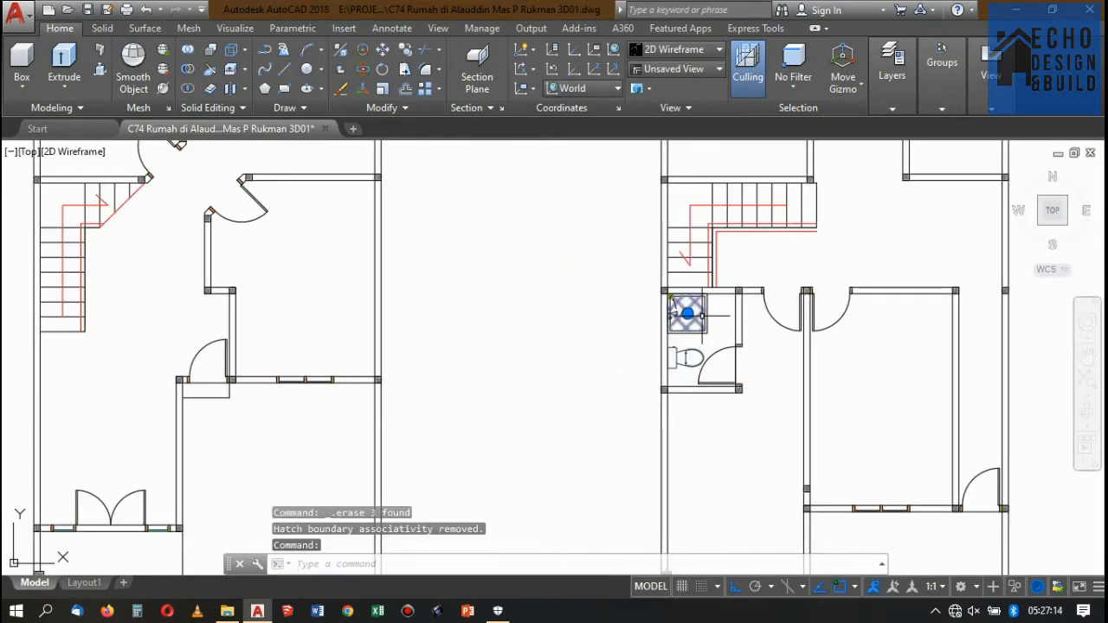
scroll(693, 310, down, 4)
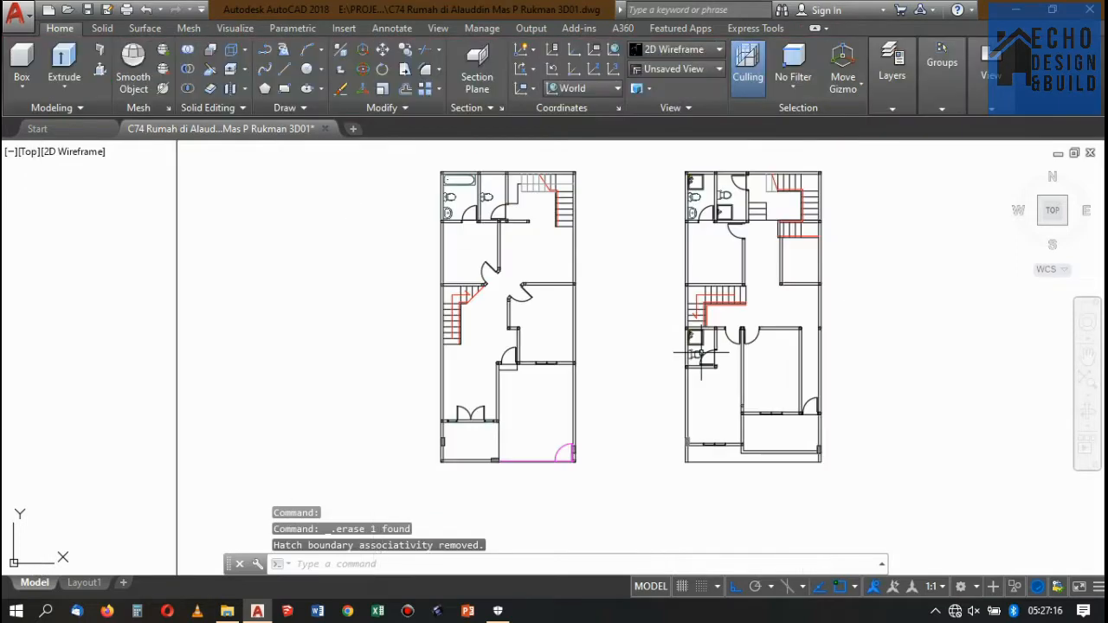
Erase the roof plan's ATAP SPANDEK label, its four slope arrows and the open three-sided polyline beside them
scroll(641, 247, up, 3)
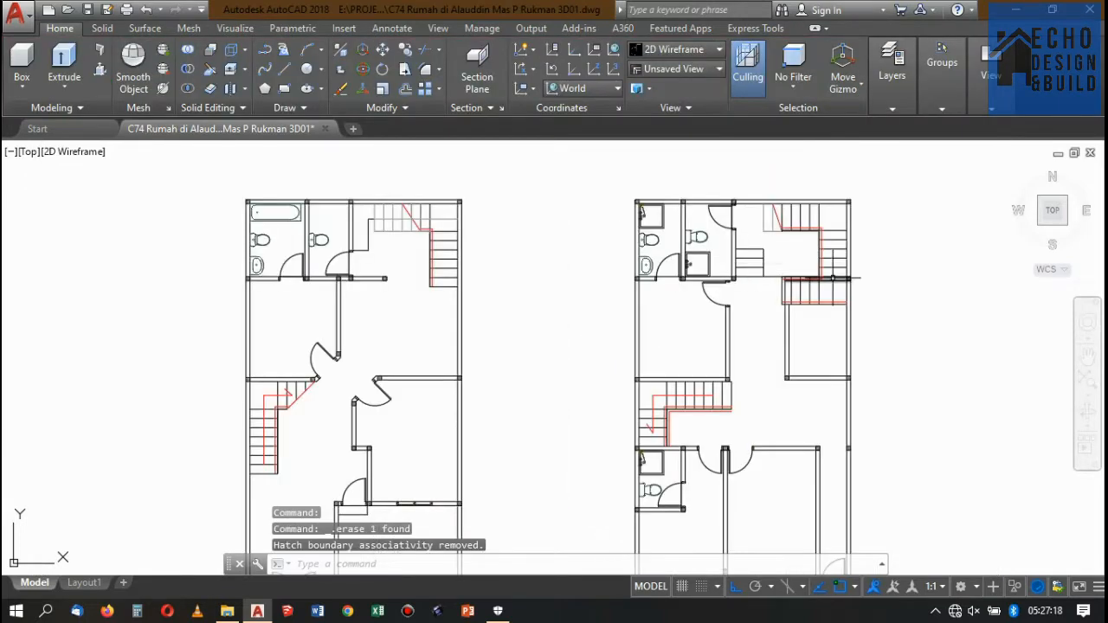
scroll(829, 259, down, 5)
scroll(742, 248, up, 3)
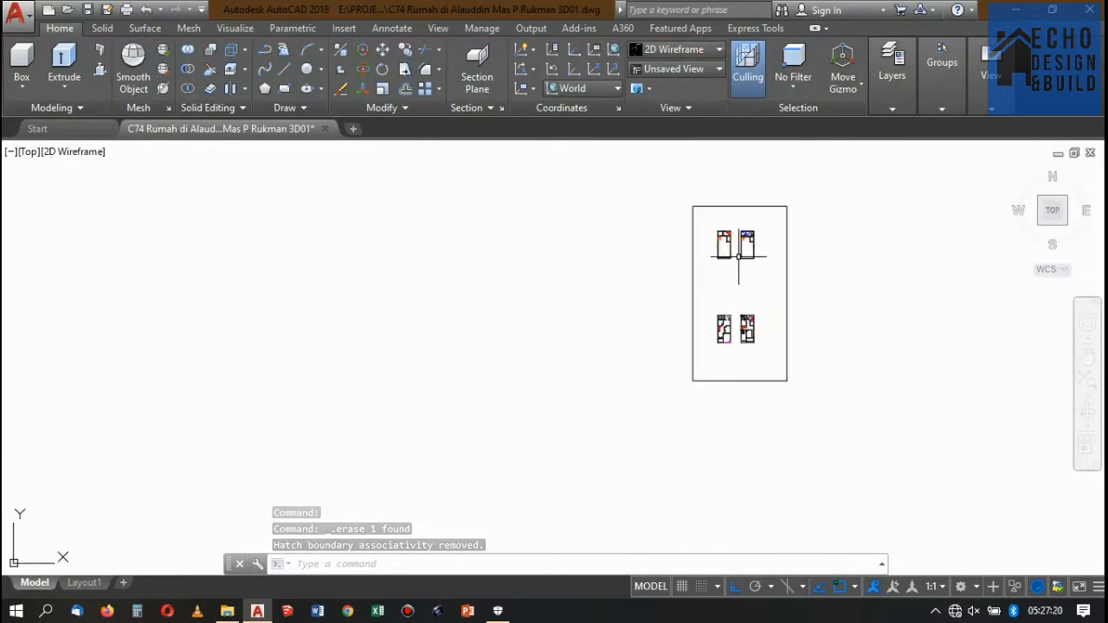
scroll(746, 236, up, 5)
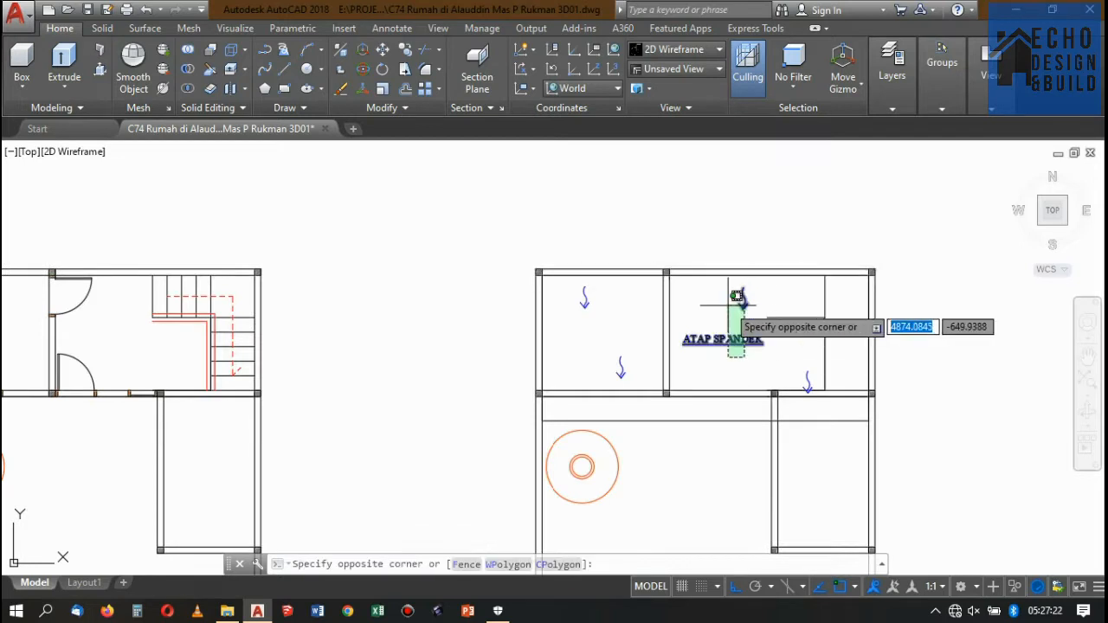
click(728, 305)
scroll(811, 371, up, 5)
click(812, 390)
click(734, 231)
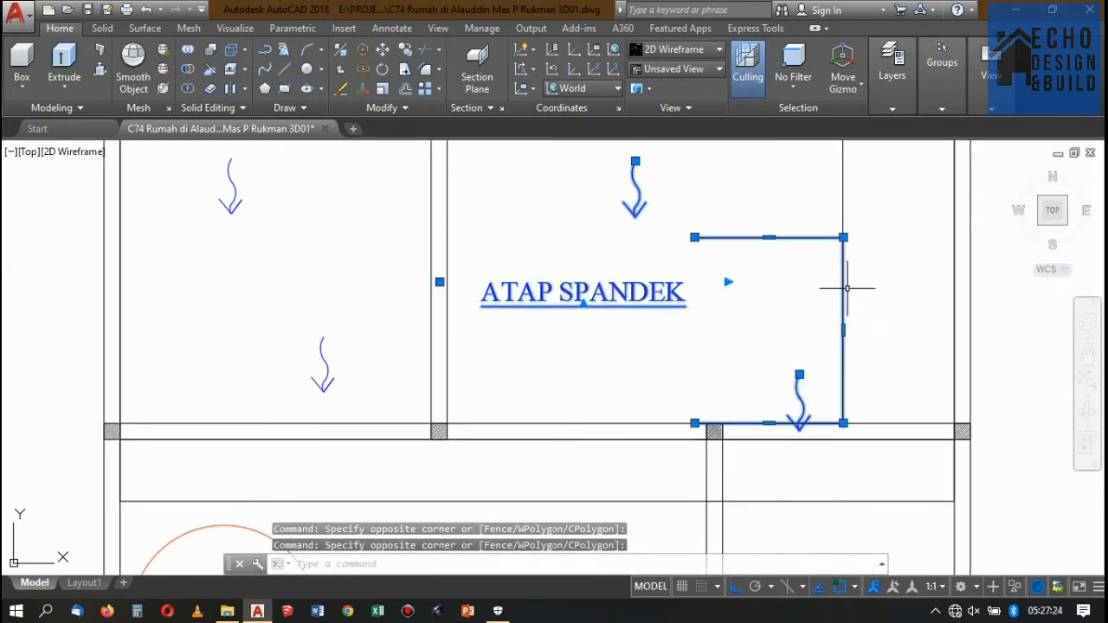
scroll(847, 289, down, 6)
scroll(846, 324, up, 3)
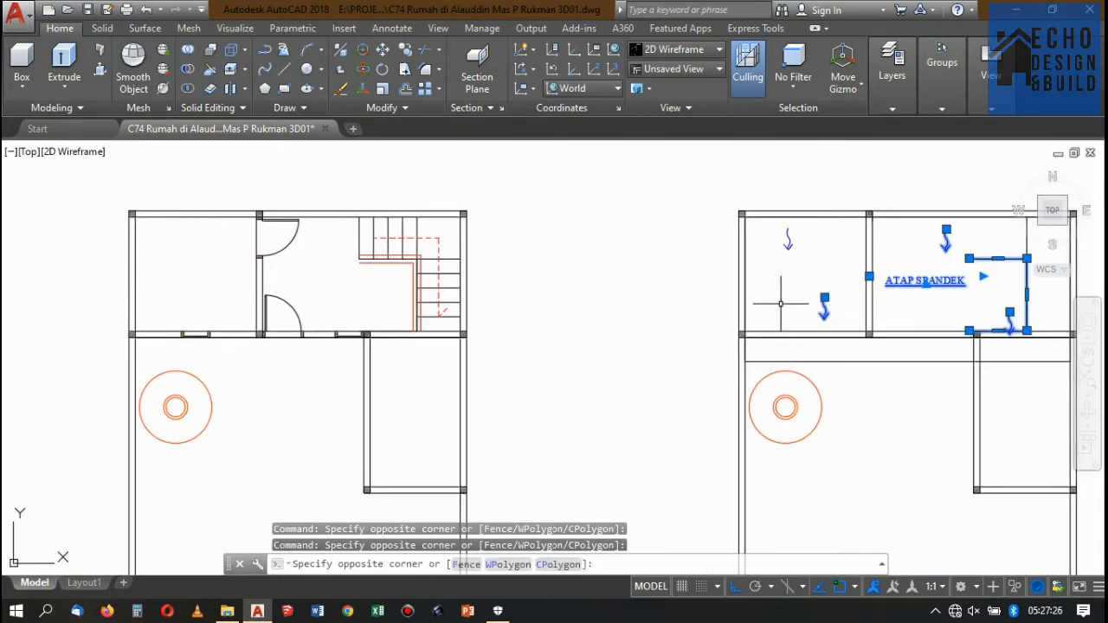
click(781, 304)
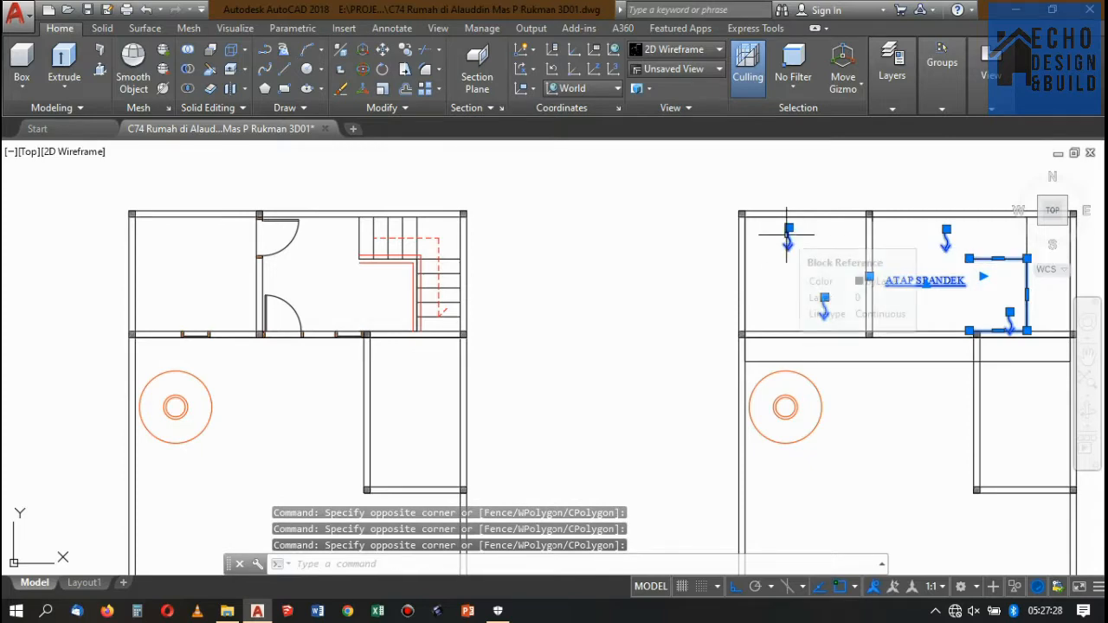
key(Delete)
Examine the four cleaned plans inside the frame for leftover annotations
scroll(771, 286, down, 8)
scroll(724, 344, up, 6)
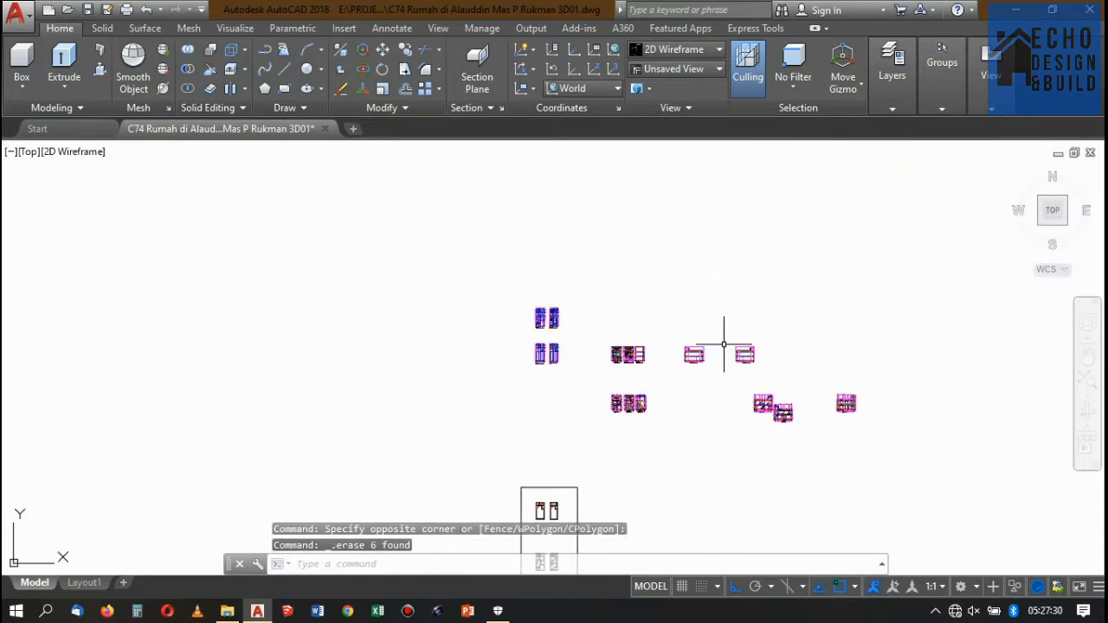
scroll(679, 288, down, 3)
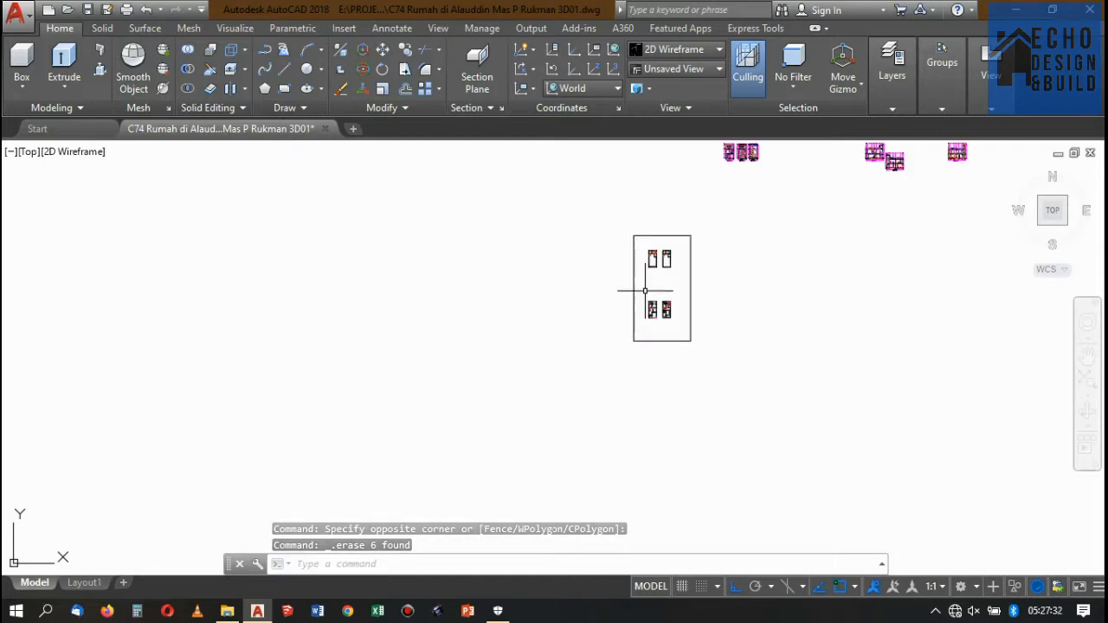
scroll(654, 300, up, 12)
scroll(625, 398, down, 6)
scroll(636, 374, up, 10)
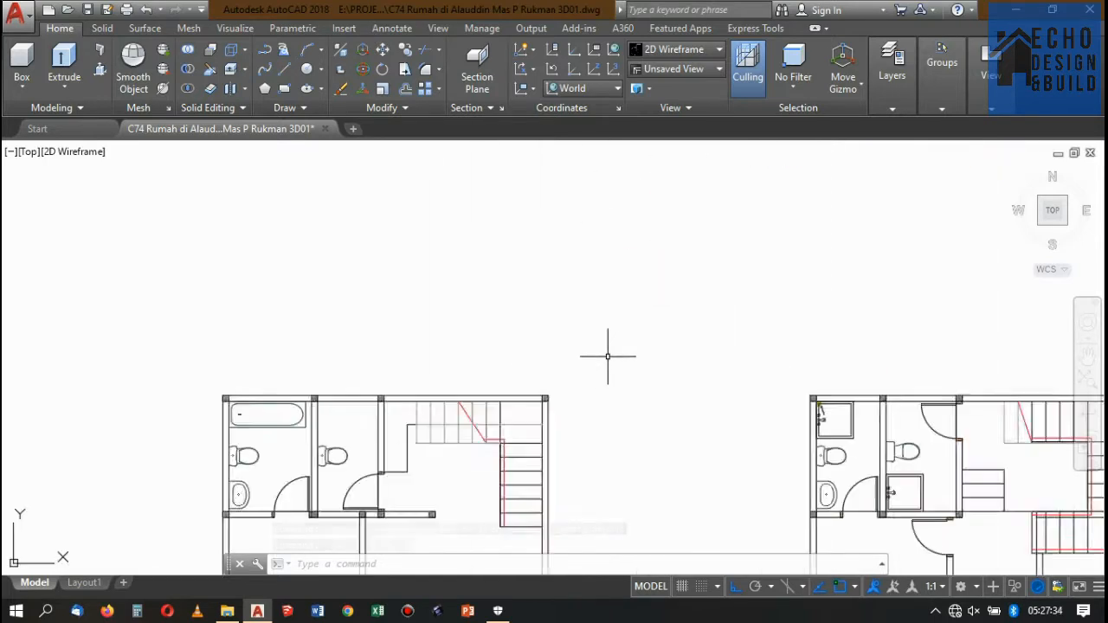
scroll(698, 395, down, 14)
scroll(697, 329, up, 8)
scroll(732, 408, down, 8)
scroll(721, 412, up, 6)
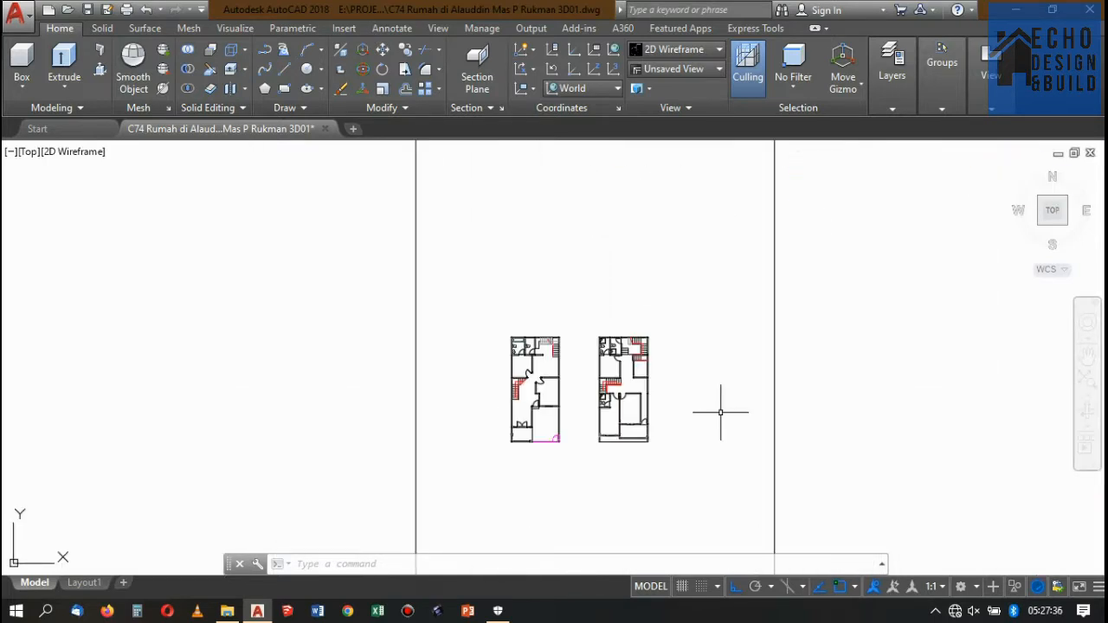
scroll(727, 400, down, 6)
scroll(737, 383, up, 4)
click(742, 384)
click(693, 350)
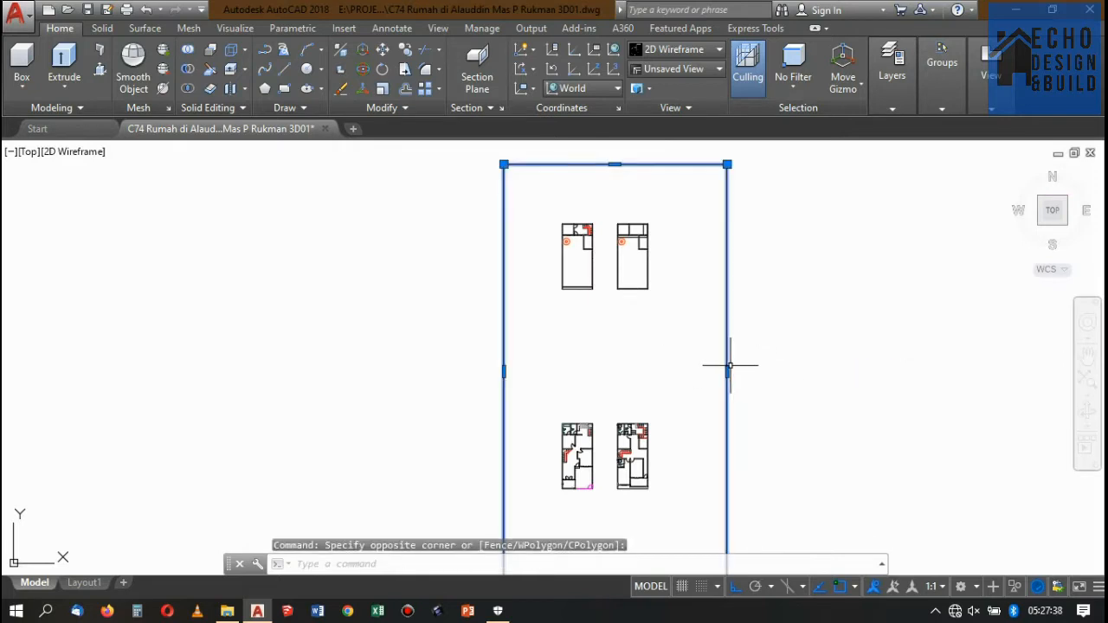
scroll(672, 283, down, 2)
key(Escape)
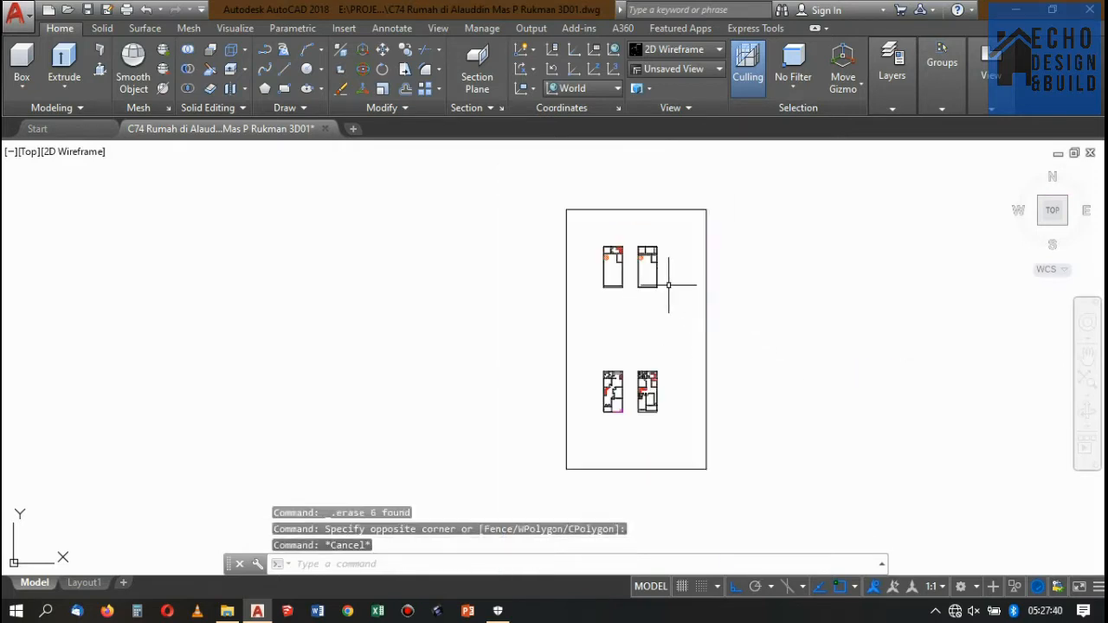
Copy all four framed plans horizontally to the empty area right of the frame, leaving the frame itself out
click(526, 227)
click(935, 441)
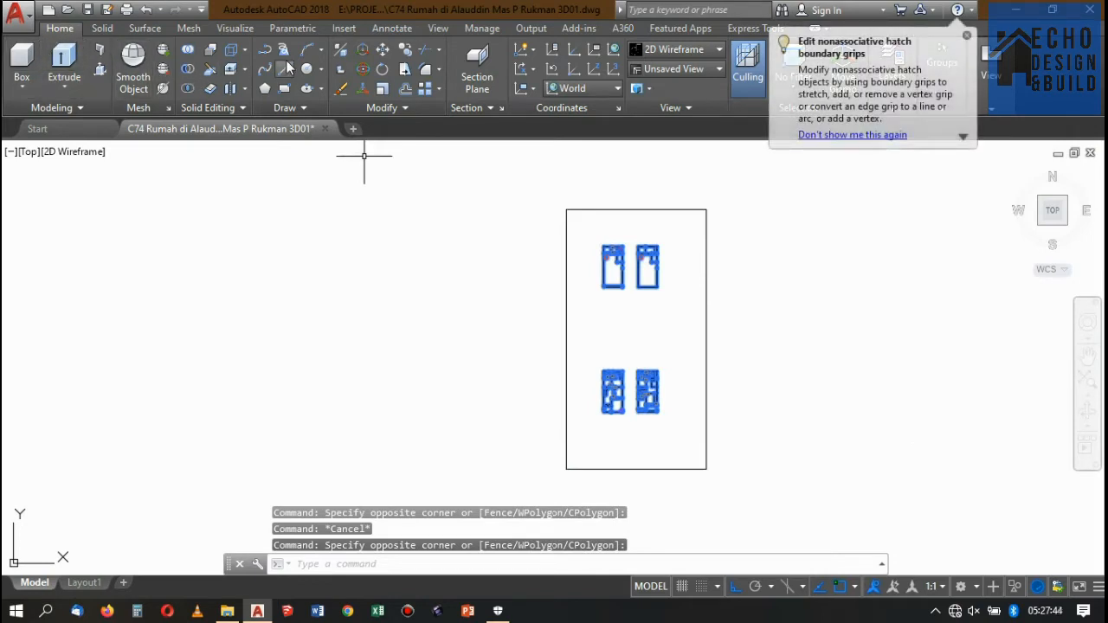
click(401, 51)
scroll(594, 160, down, 2)
scroll(594, 169, down, 2)
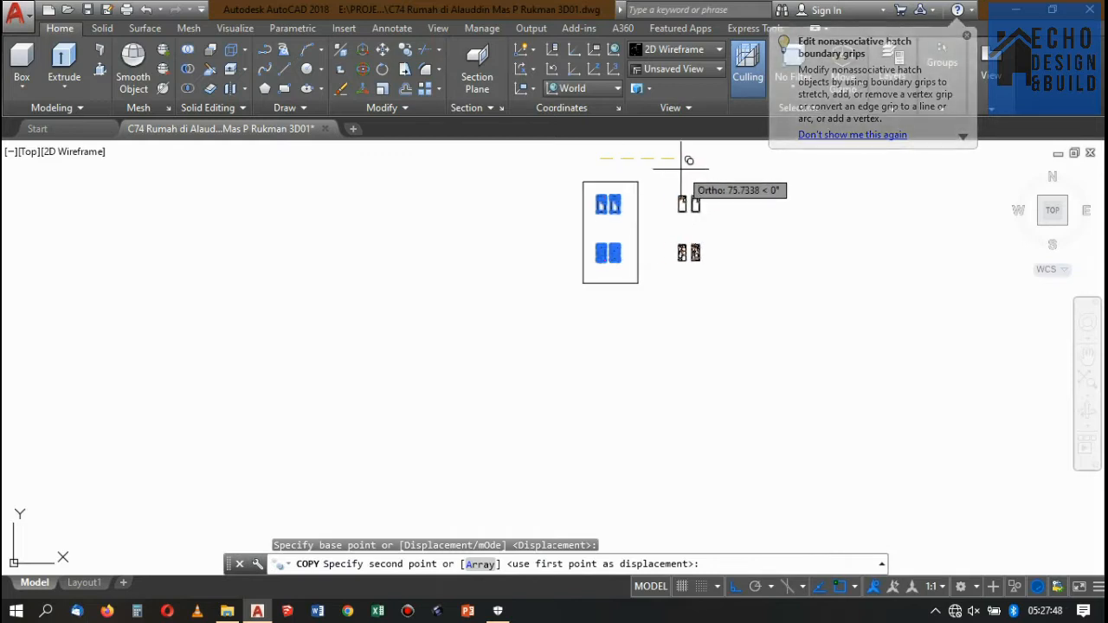
scroll(688, 165, up, 4)
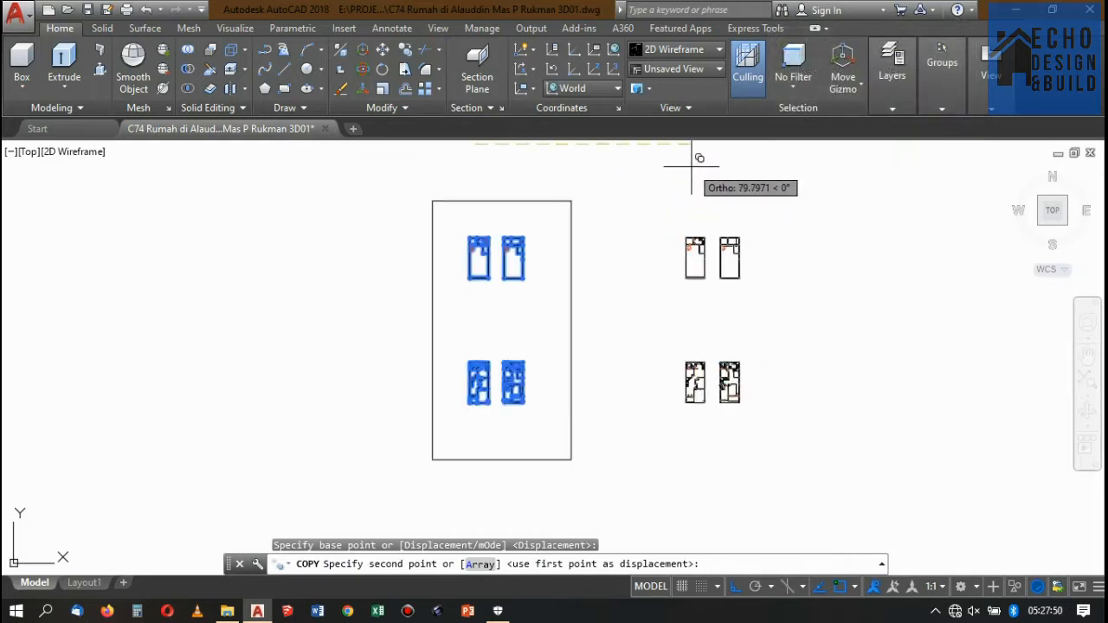
click(664, 158)
key(Escape)
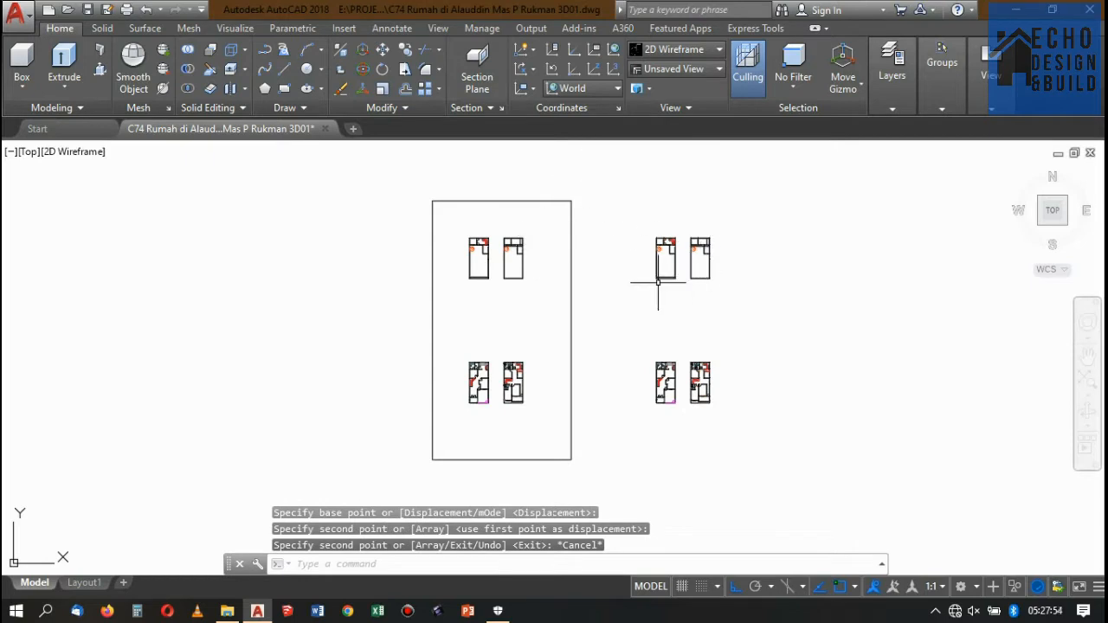
Erase the orange concentric circles from the rooftop and roof plan copies outside the frame
scroll(660, 278, up, 3)
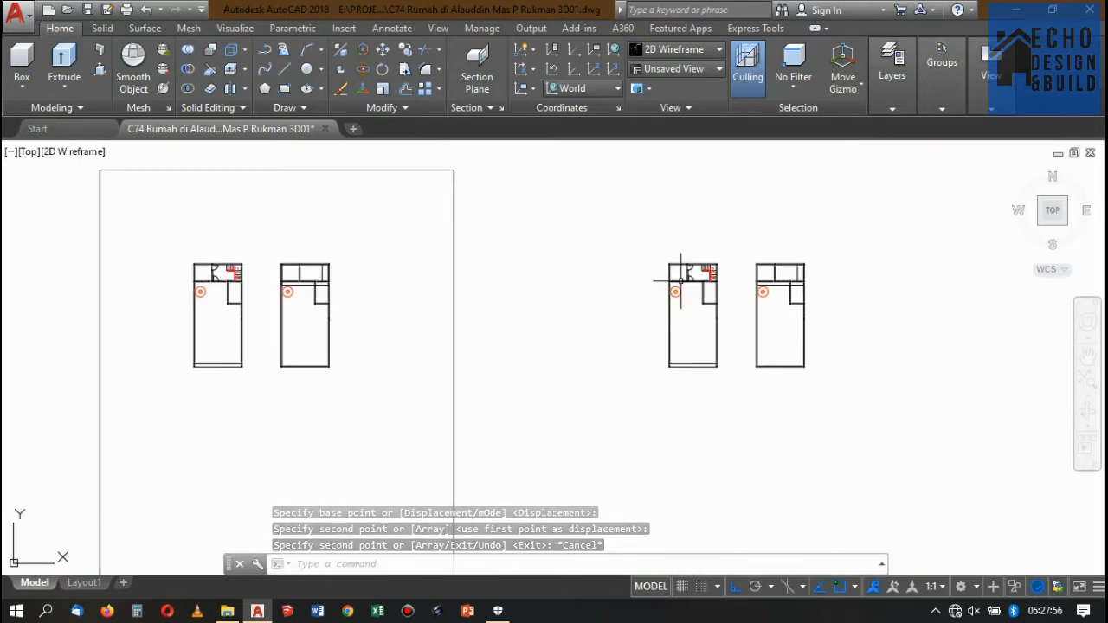
scroll(693, 304, up, 5)
click(692, 303)
click(622, 237)
scroll(658, 286, down, 3)
scroll(829, 269, up, 3)
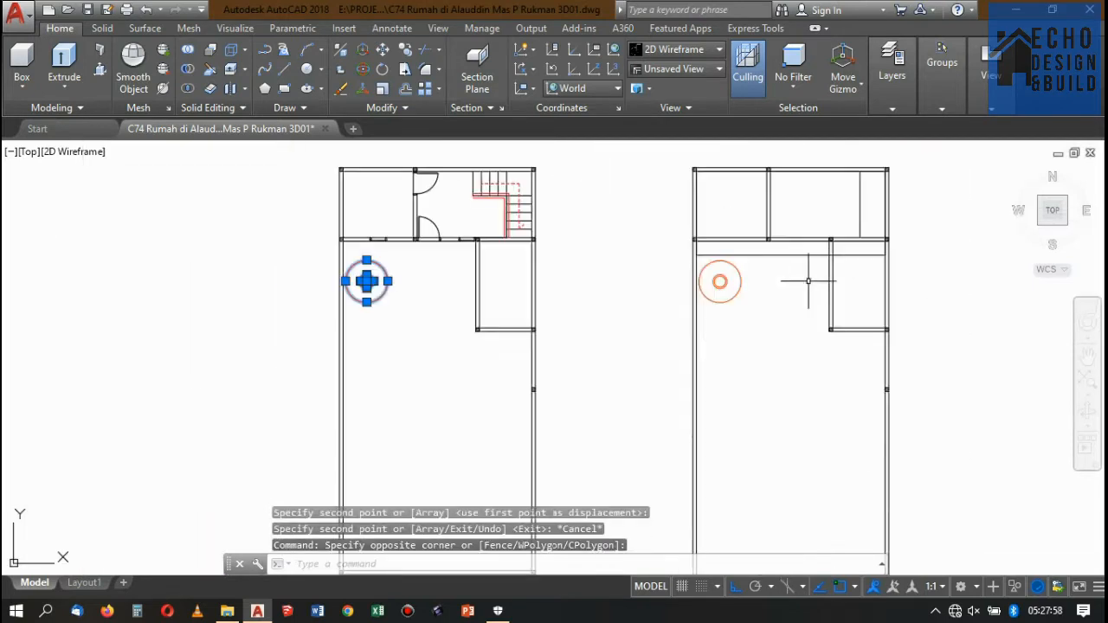
click(748, 351)
click(713, 263)
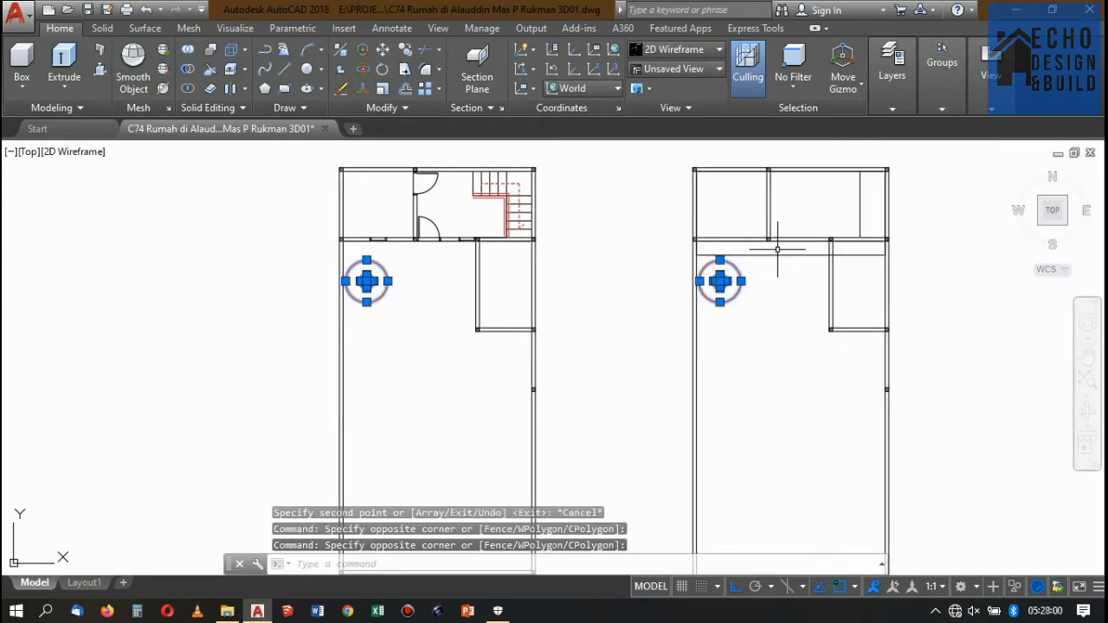
key(Delete)
Erase the whole roof plan copy outside the frame
scroll(777, 250, down, 5)
click(742, 220)
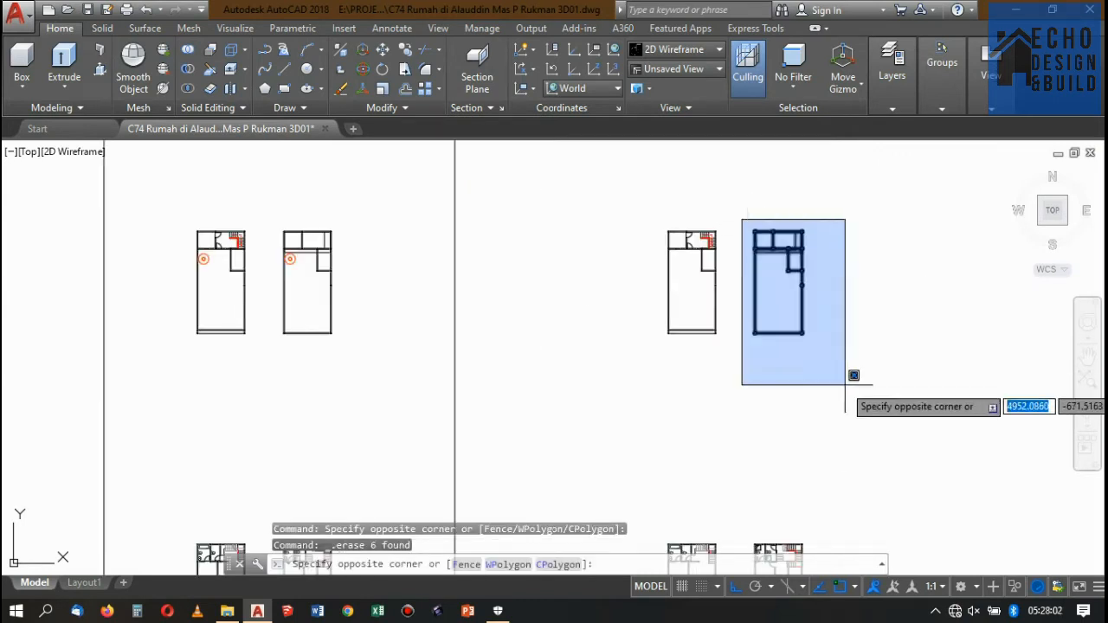
click(852, 384)
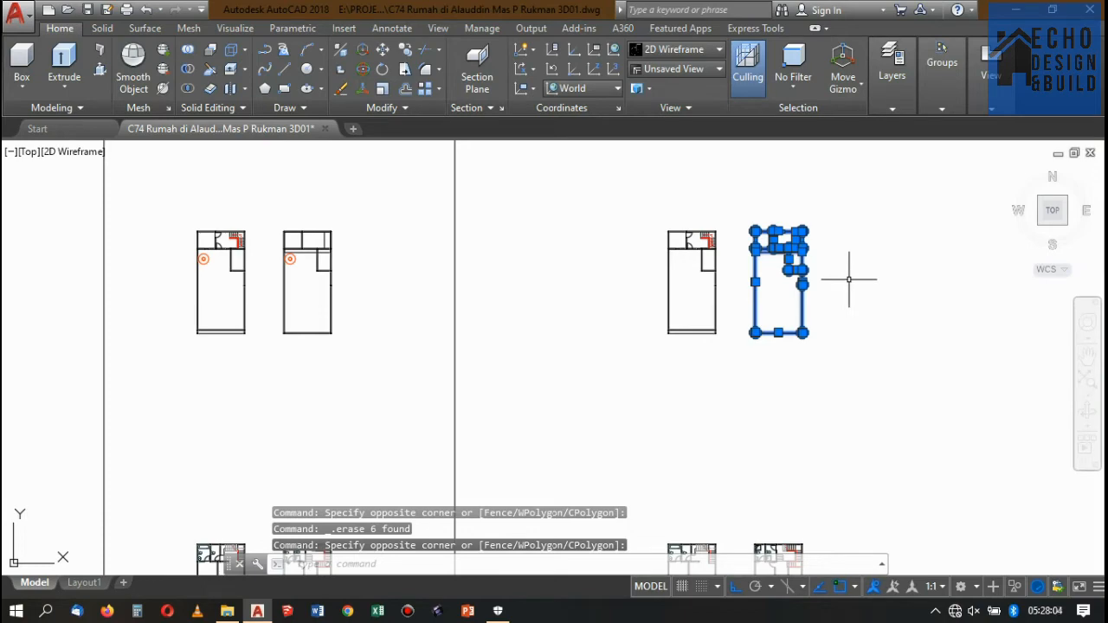
key(Delete)
Move the two floor plan copies outside the frame straight up, closer to the rooftop plan copy
scroll(757, 295, down, 4)
click(709, 349)
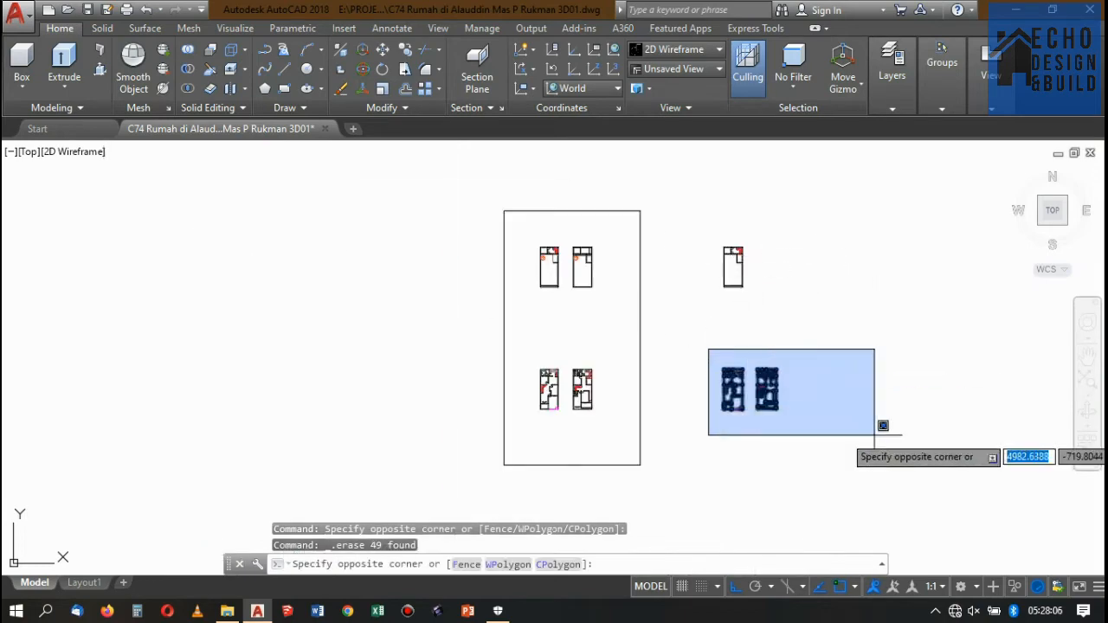
click(874, 433)
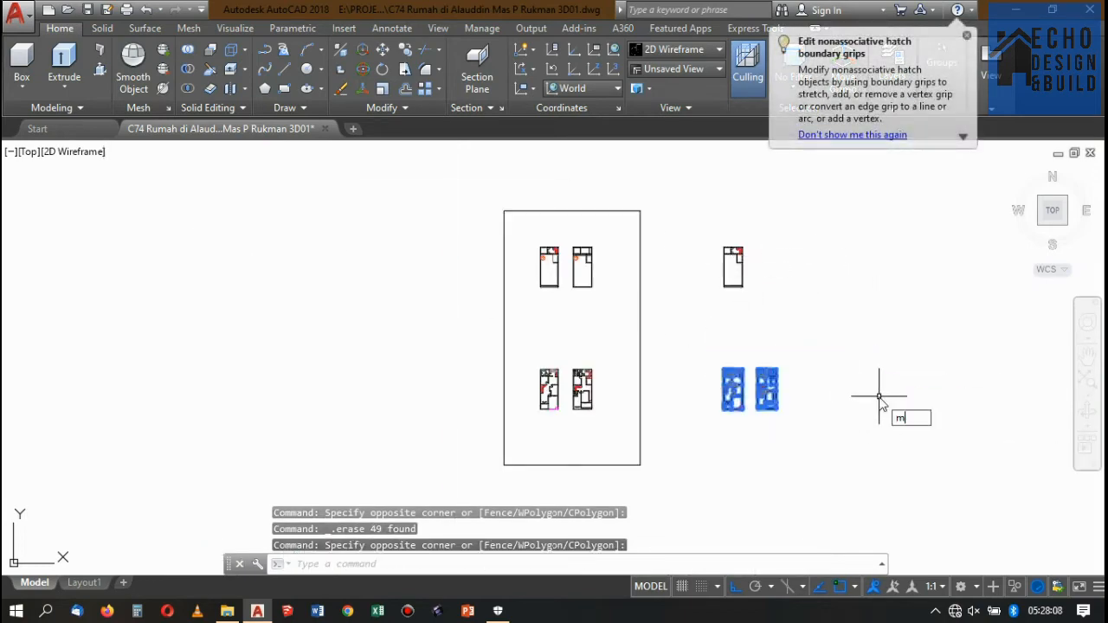
key(Return)
click(868, 391)
click(867, 355)
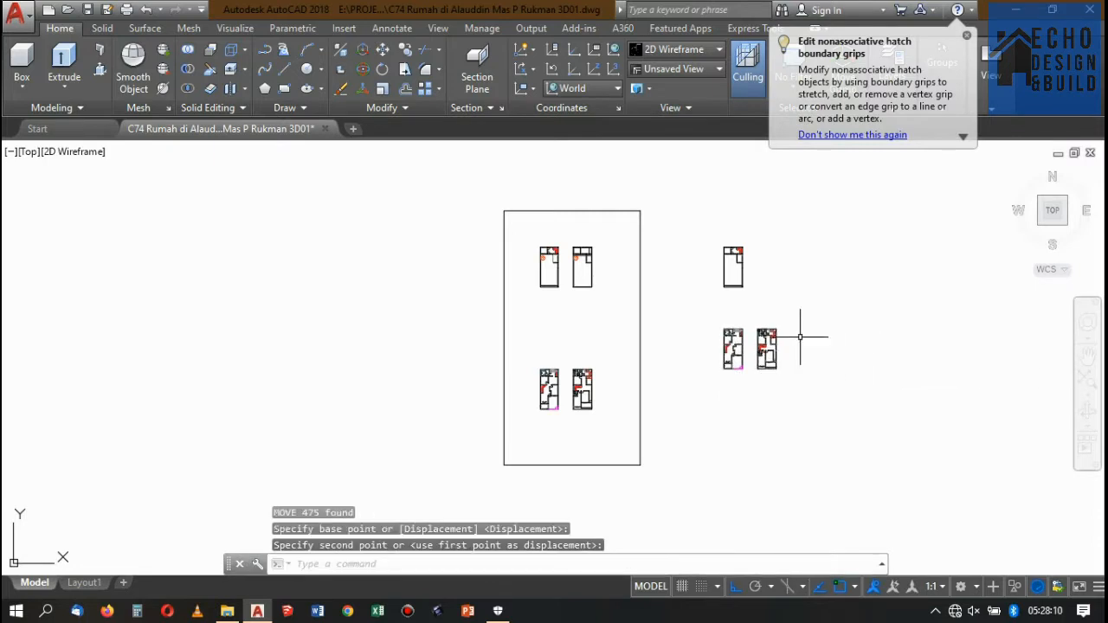
Move the upper floor plan copy horizontally to the right, widening its gap from the ground floor plan copy
scroll(757, 334, up, 2)
click(845, 424)
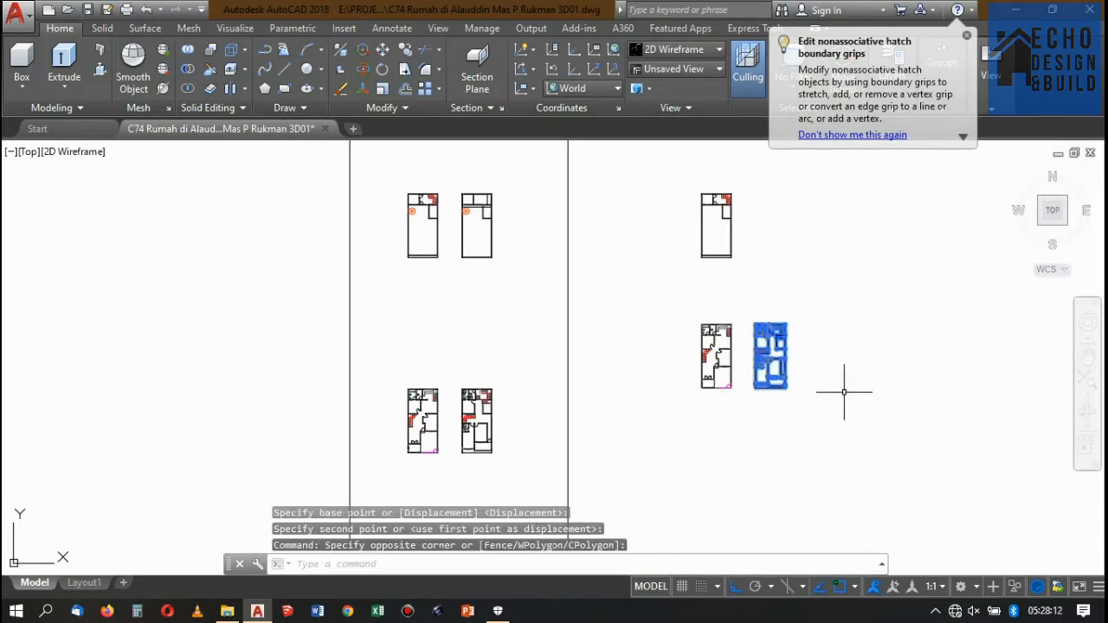
text(m)
key(Return)
click(823, 390)
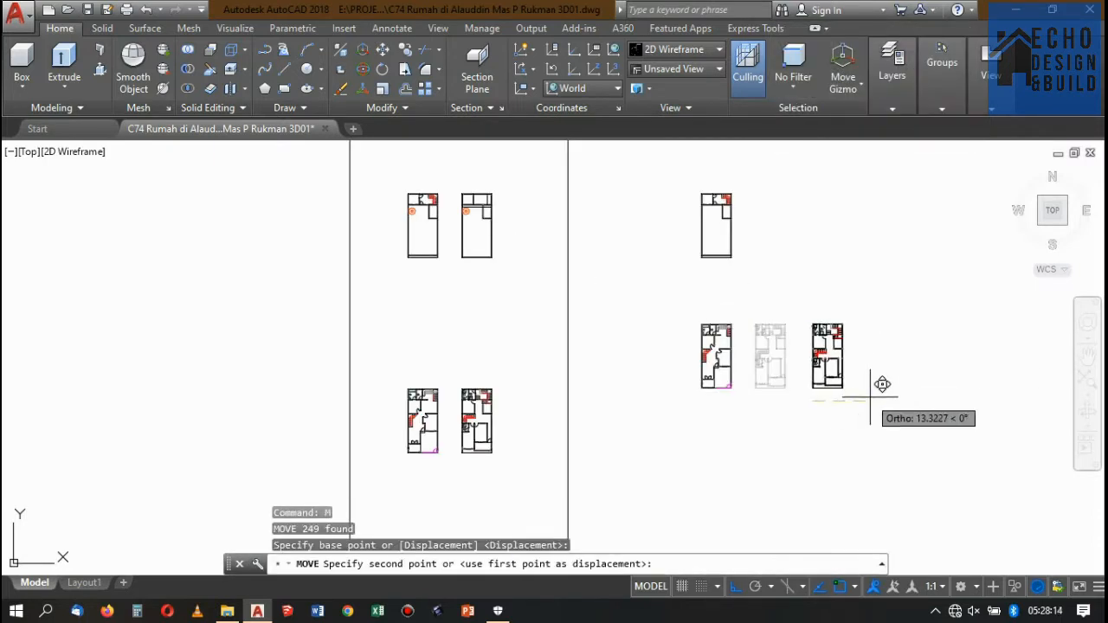
click(876, 385)
Erase the dashed red stair direction arrows from the upper and ground floor plan copies outside the frame
scroll(853, 371, up, 8)
scroll(728, 334, up, 4)
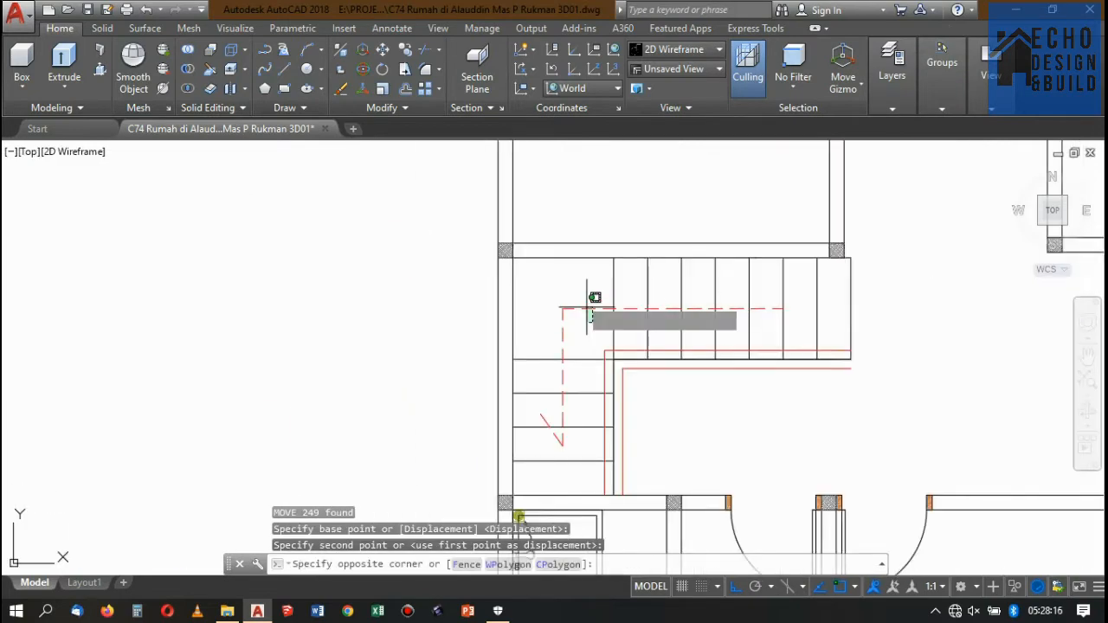
click(592, 319)
scroll(822, 416, down, 8)
scroll(846, 425, up, 10)
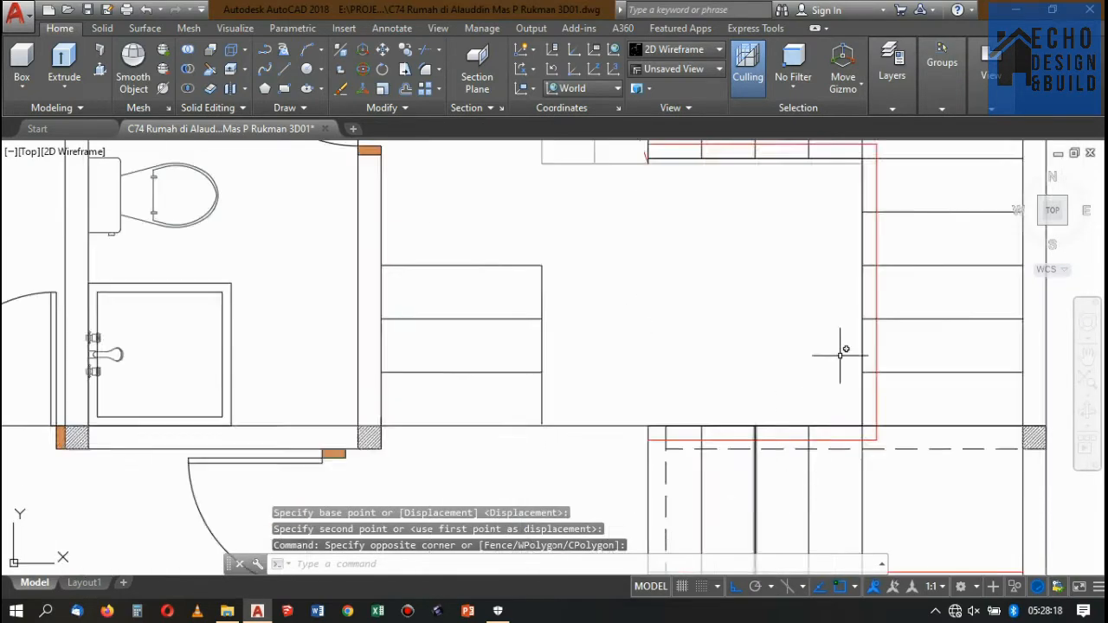
scroll(840, 355, down, 8)
scroll(827, 363, up, 8)
scroll(853, 333, down, 8)
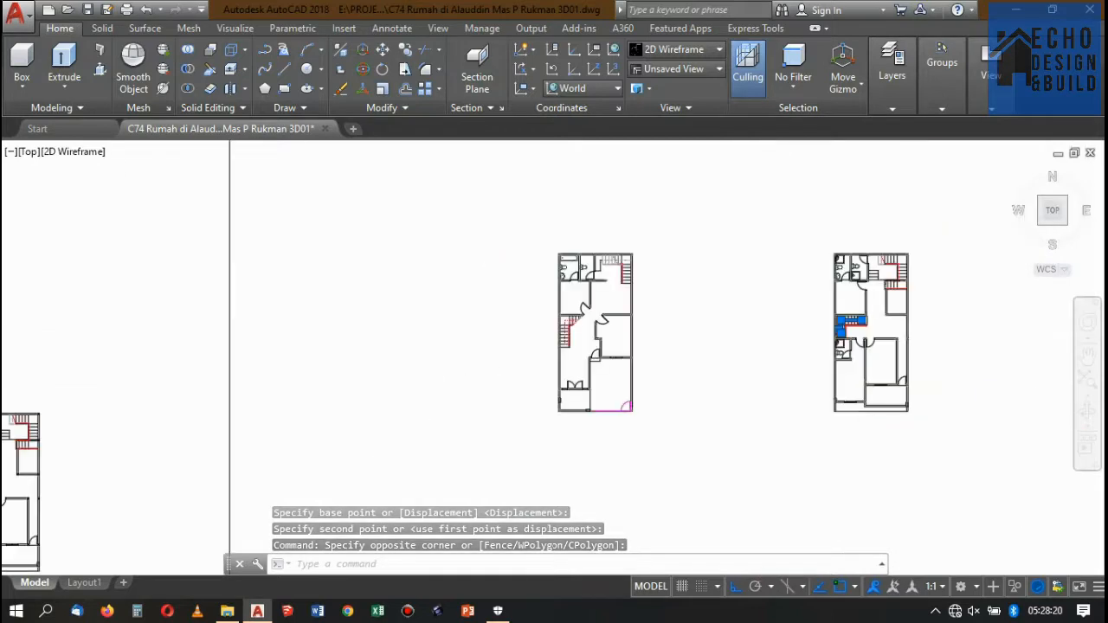
scroll(683, 322, down, 3)
scroll(780, 355, up, 10)
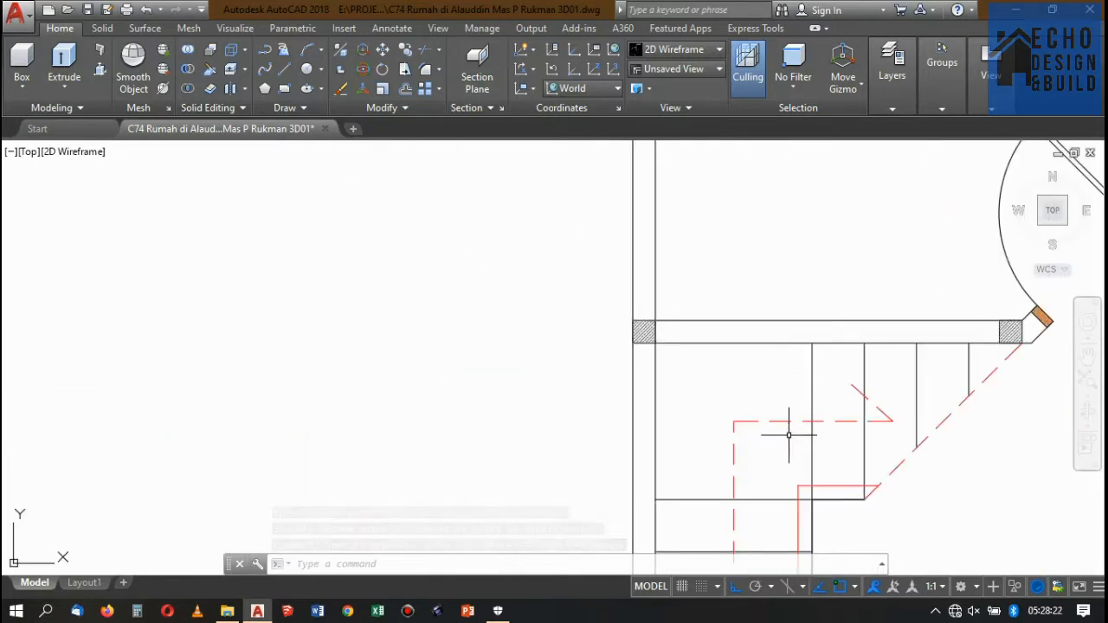
click(788, 436)
click(762, 401)
key(Delete)
scroll(792, 381, down, 10)
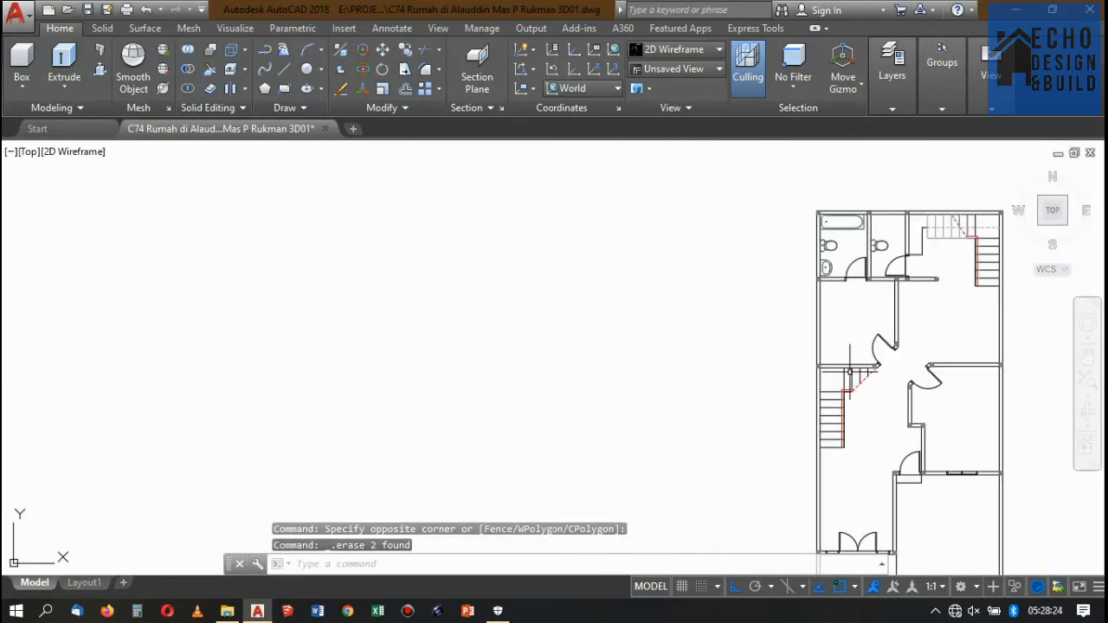
Erase the dashed red stair direction arrows on the left-hand stairs of both floor plans inside the frame
scroll(747, 364, up, 10)
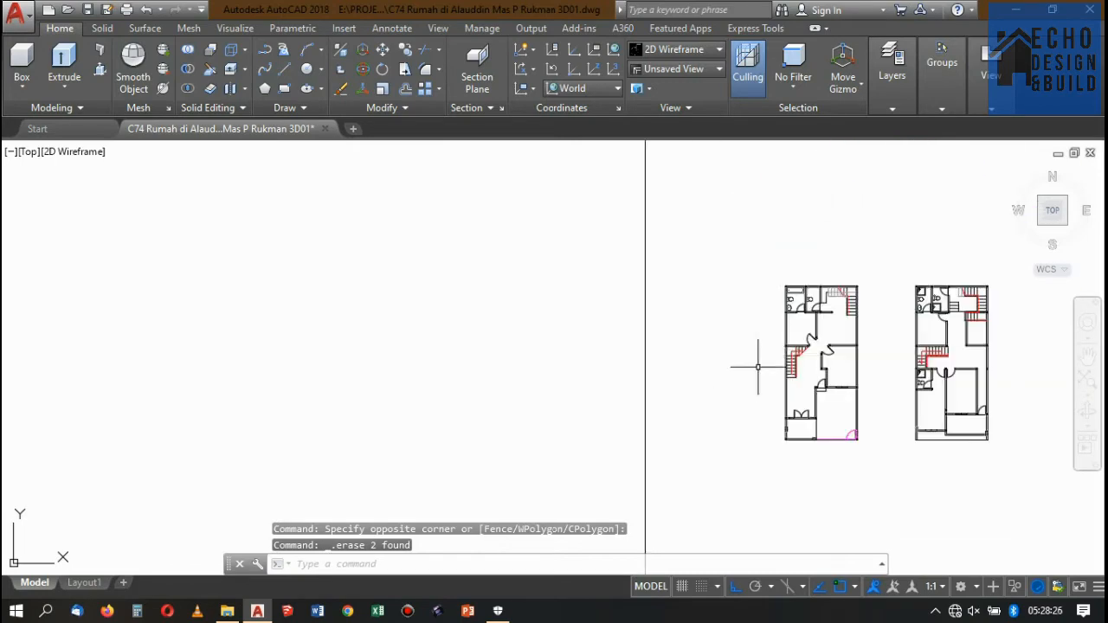
click(678, 476)
click(653, 400)
scroll(653, 400, down, 10)
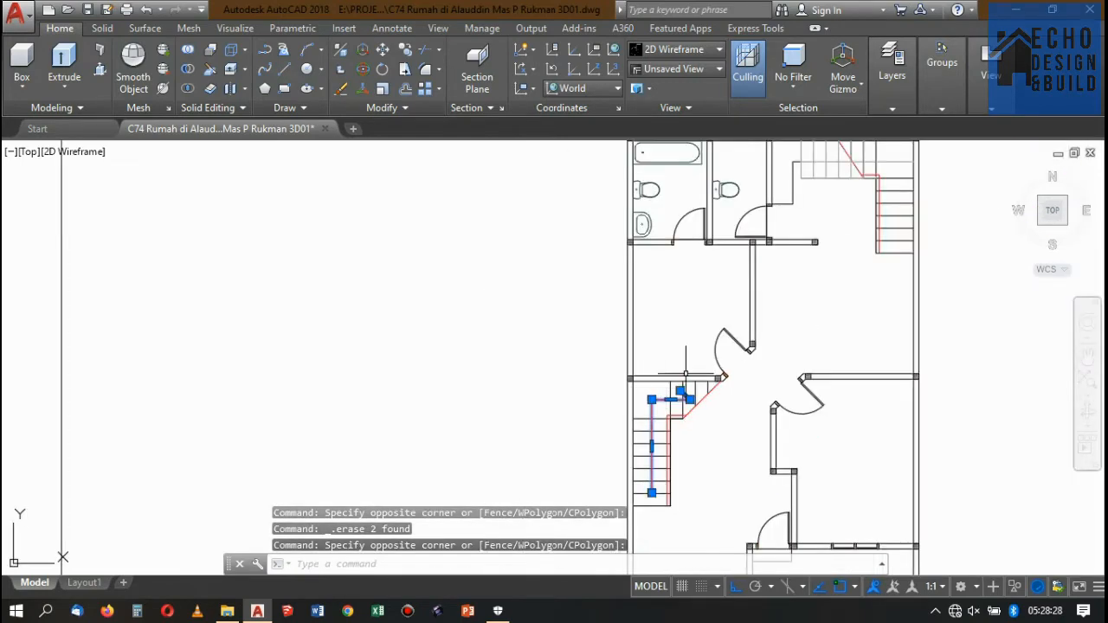
scroll(805, 366, up, 10)
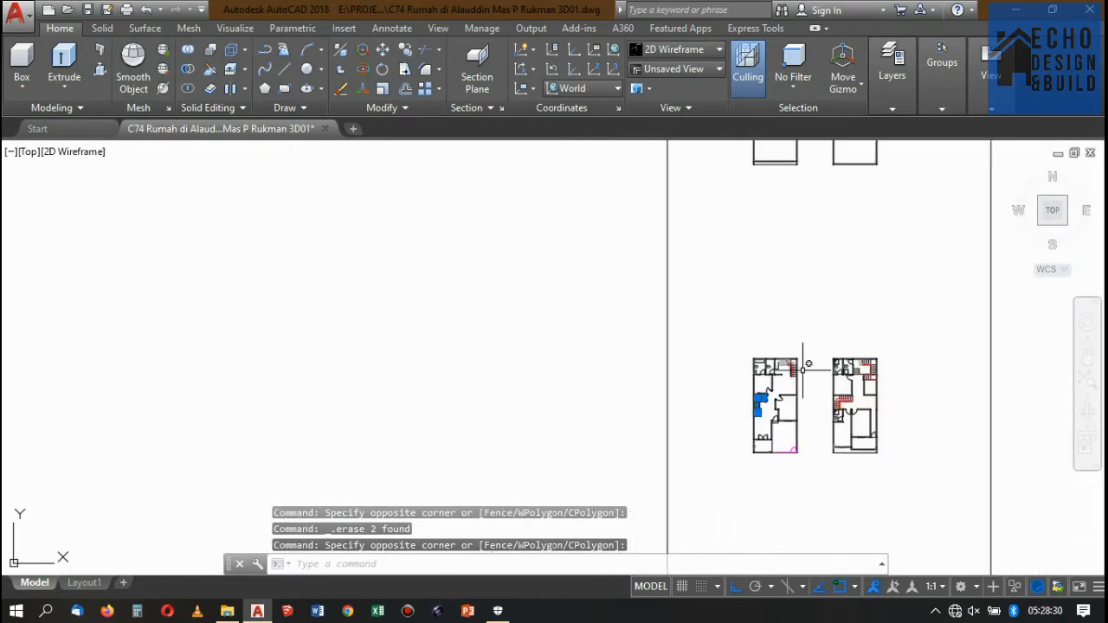
click(727, 342)
click(719, 321)
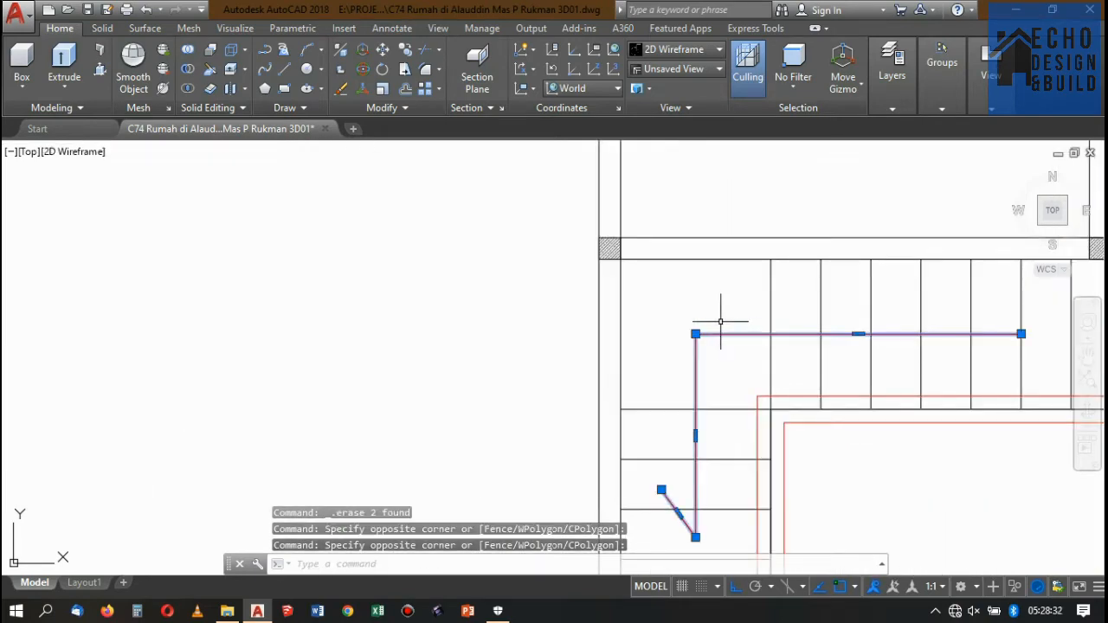
key(Delete)
scroll(723, 316, down, 12)
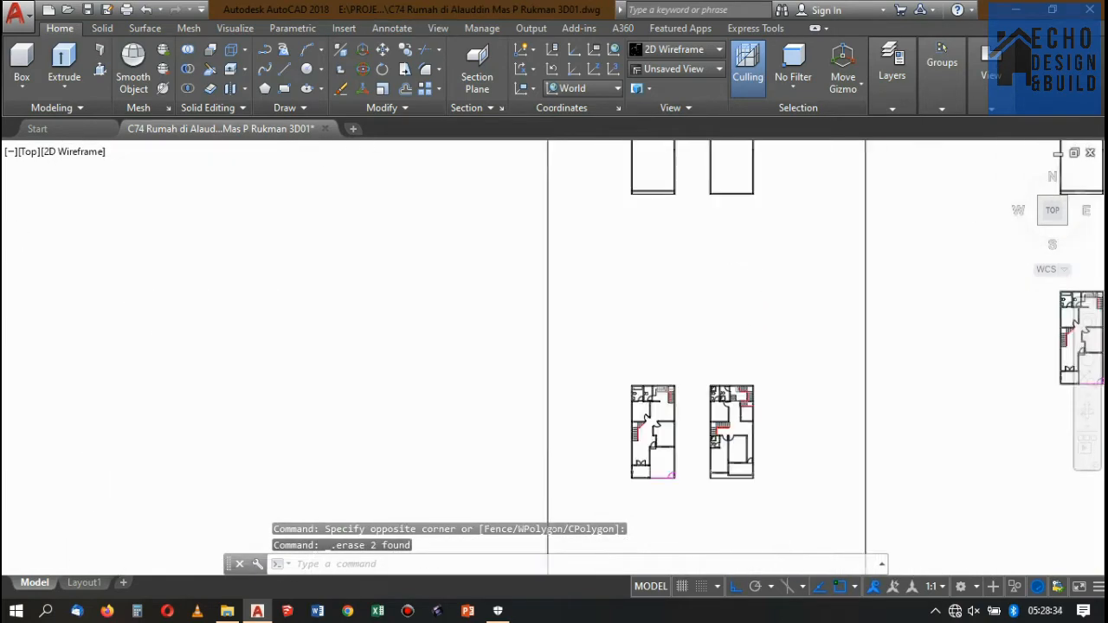
Examine the original section and elevation drawings, ending at the front elevation TAMPAK DEPAN for its floor heights
scroll(700, 376, up, 6)
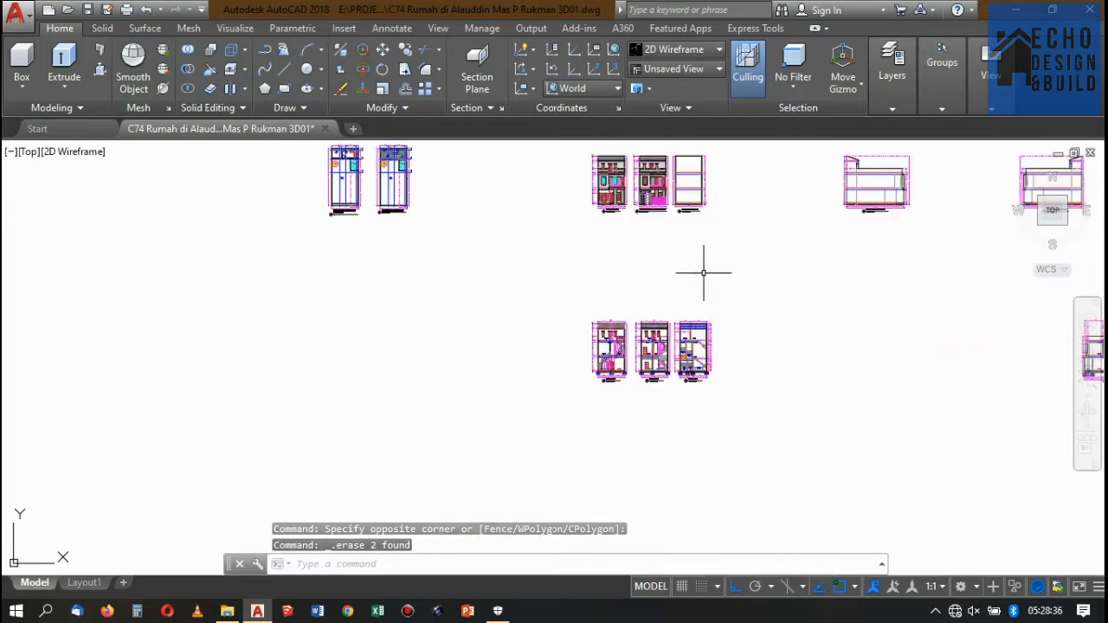
scroll(903, 307, down, 3)
scroll(655, 346, up, 12)
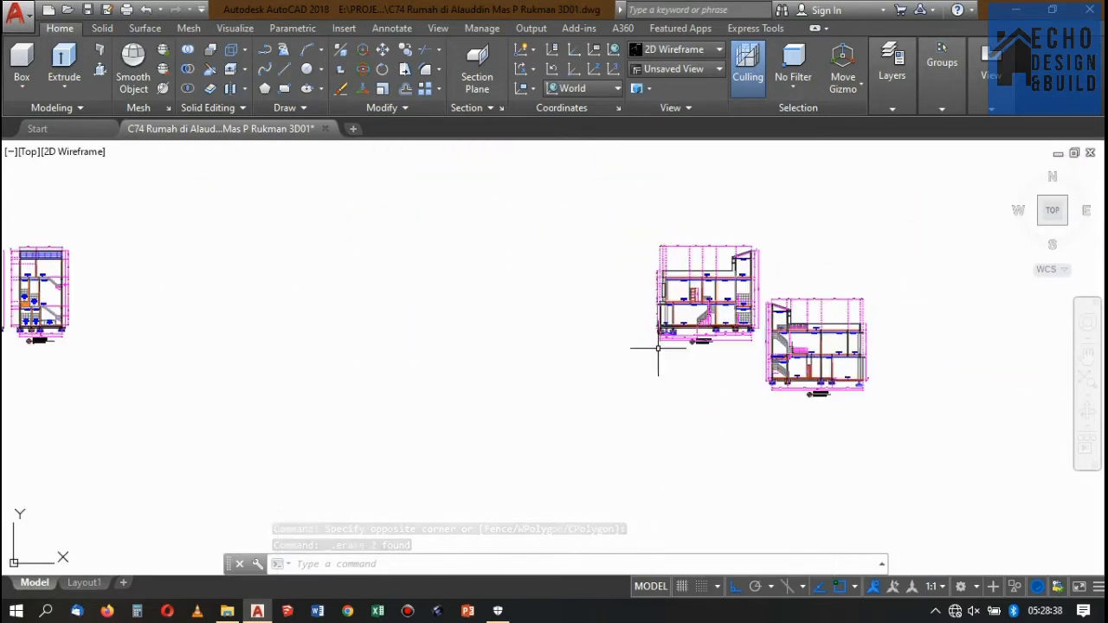
scroll(696, 257, down, 8)
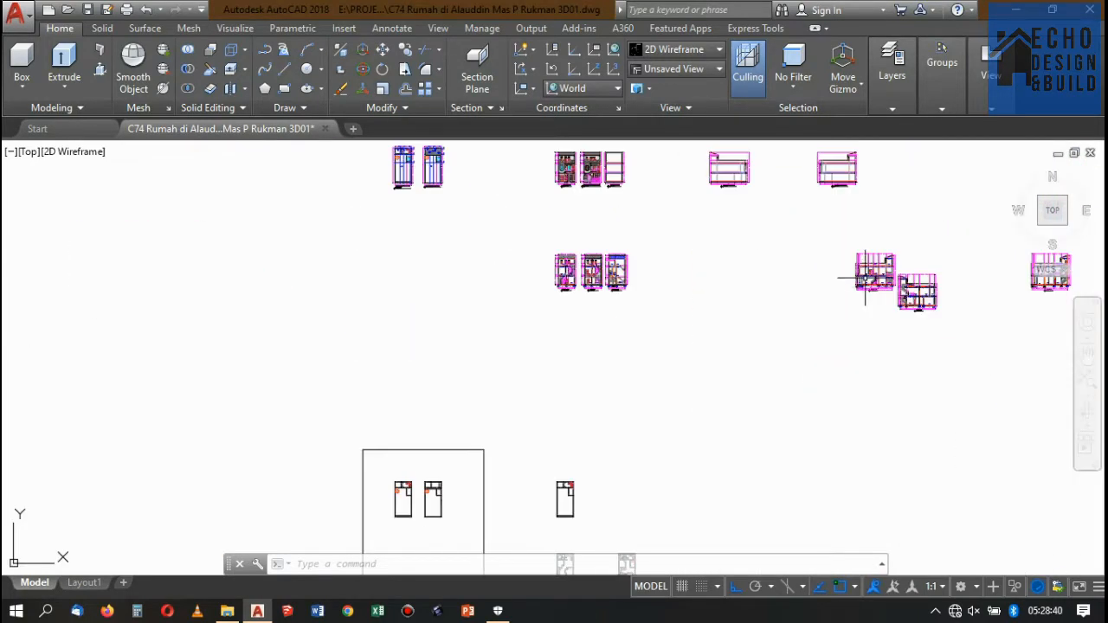
scroll(564, 130, up, 2)
scroll(700, 322, down, 4)
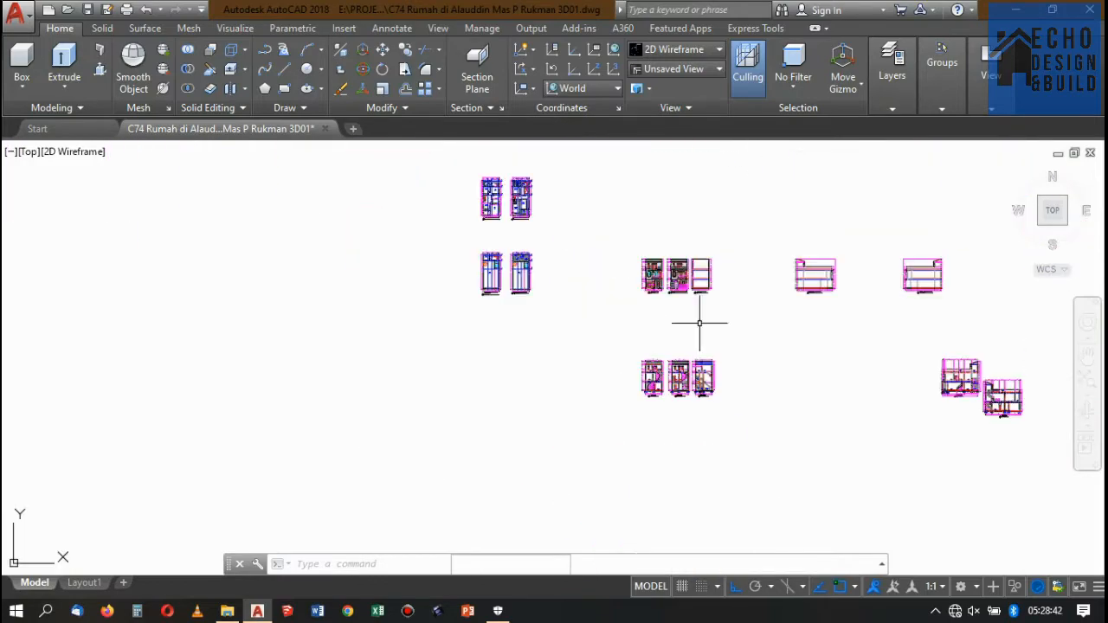
scroll(638, 262, up, 8)
scroll(698, 321, up, 4)
scroll(604, 179, down, 6)
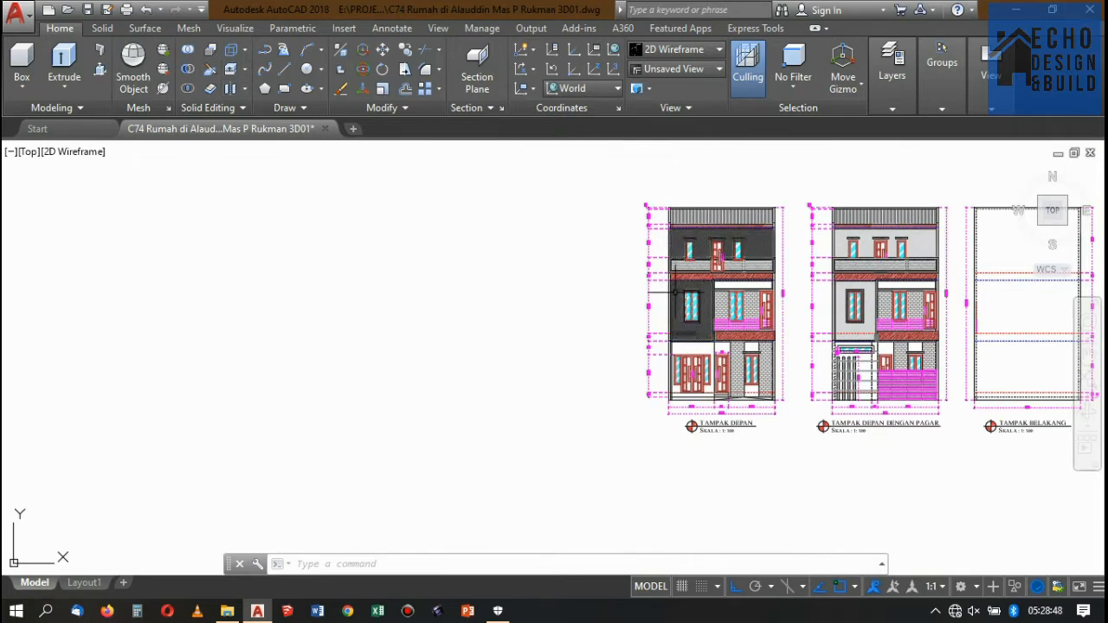
Add a vertical linear dimension left of TAMPAK DEPAN, from the ground floor's dashed blue ceiling line to the elevation's base line
text(imli)
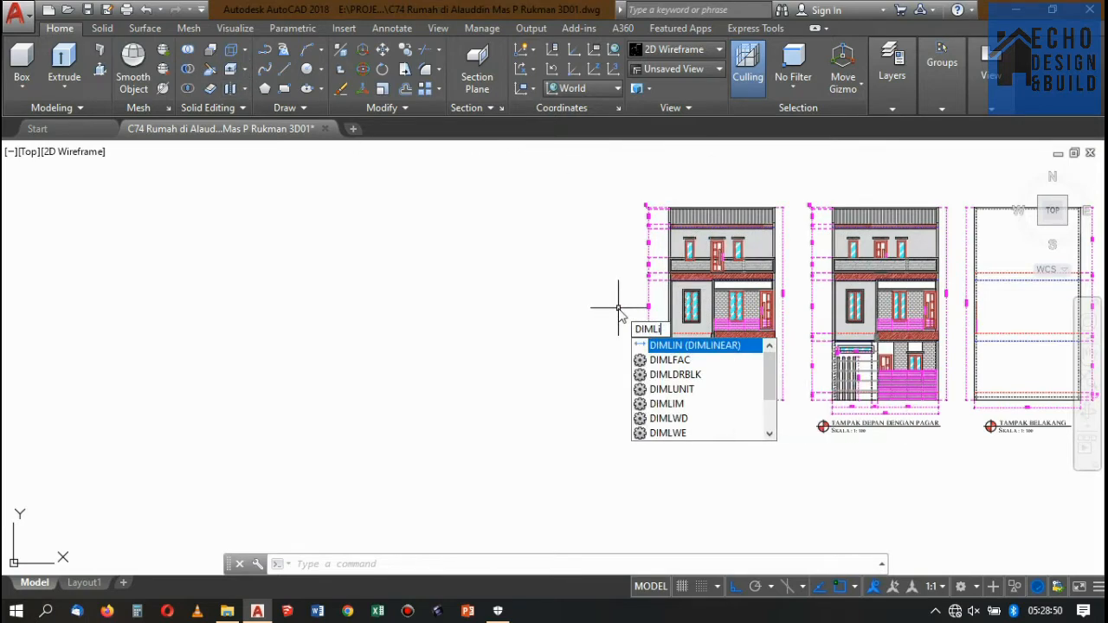
key(Return)
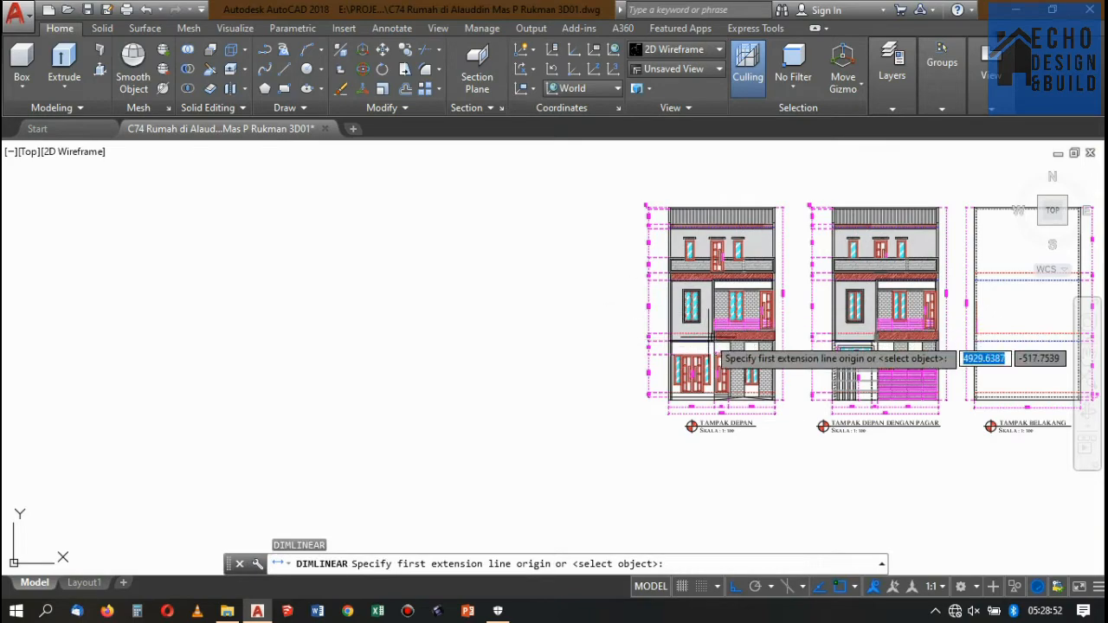
scroll(622, 305, up, 4)
scroll(680, 299, up, 2)
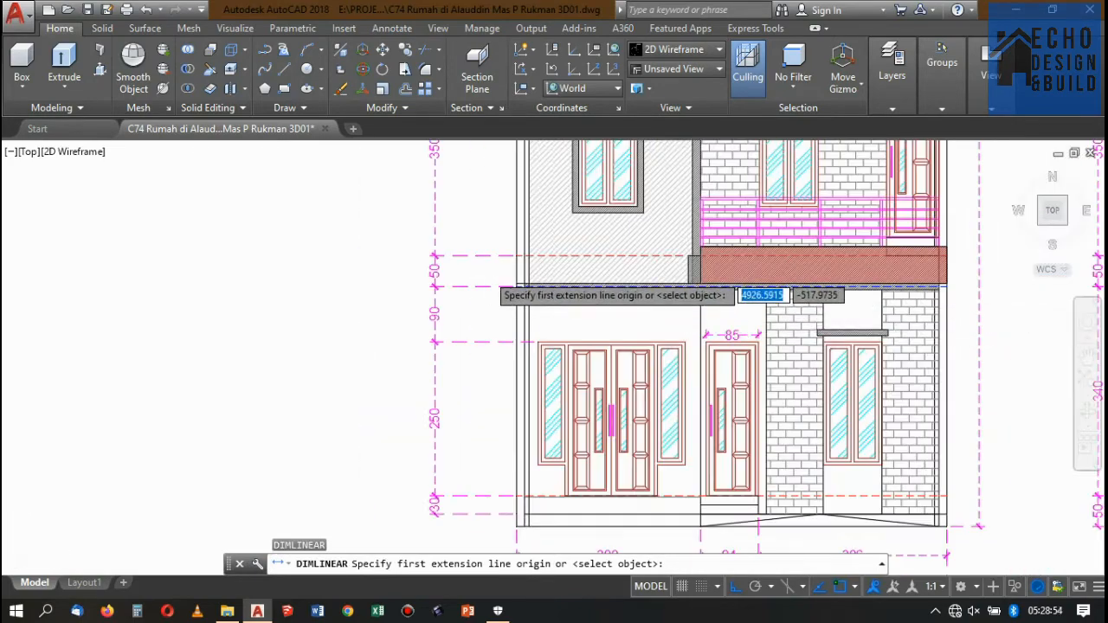
scroll(498, 285, up, 3)
scroll(520, 285, down, 1)
scroll(634, 287, up, 4)
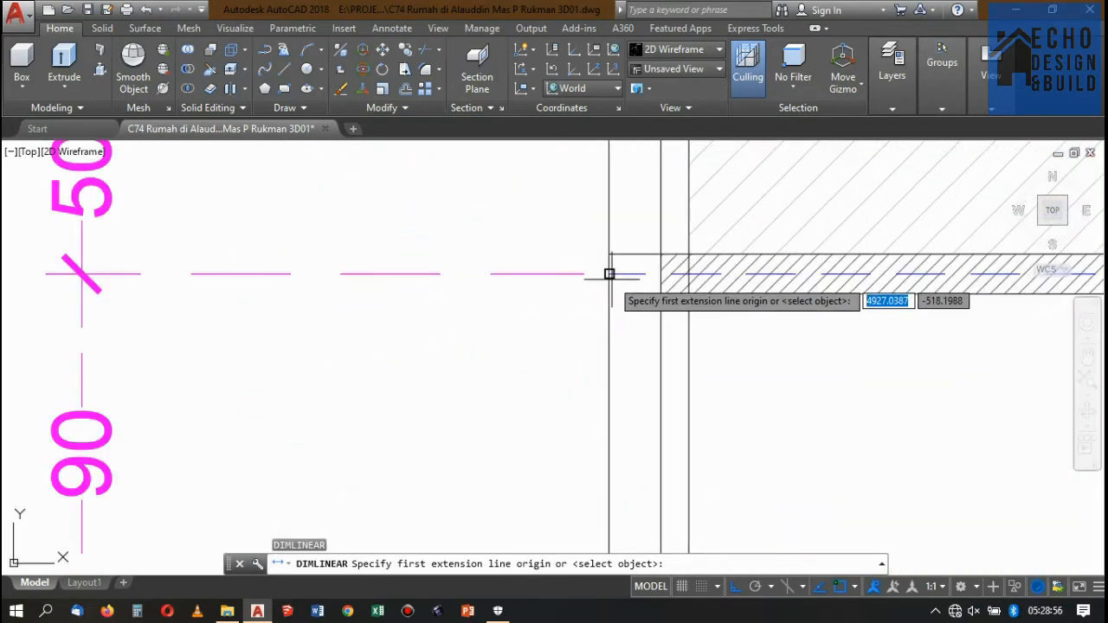
click(610, 274)
scroll(645, 251, down, 4)
scroll(633, 309, up, 5)
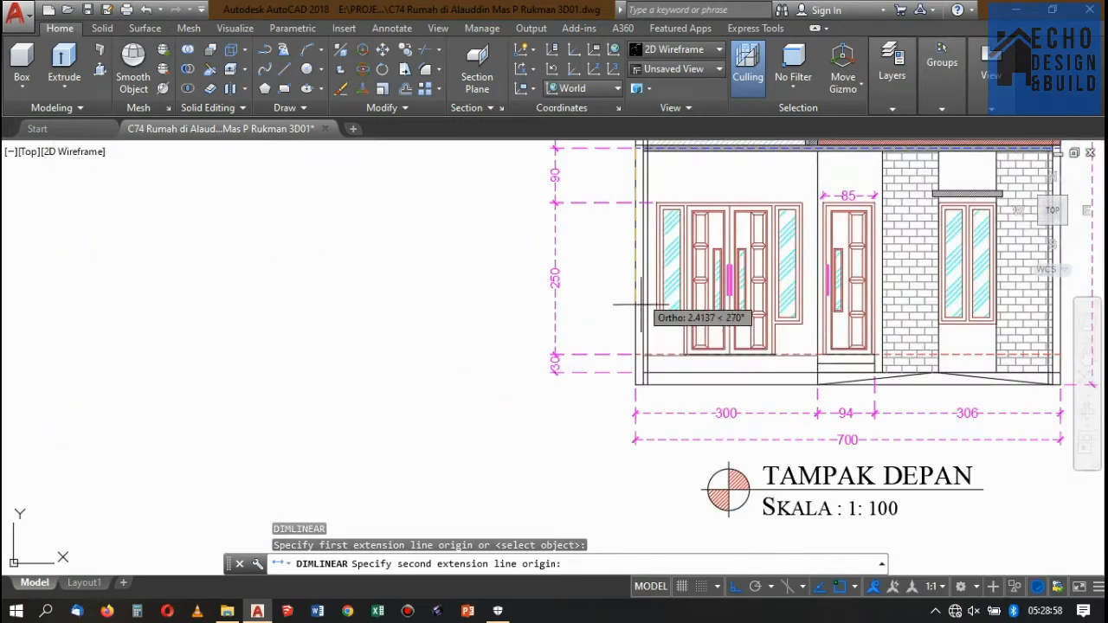
scroll(632, 415, up, 4)
click(631, 410)
scroll(647, 428, down, 6)
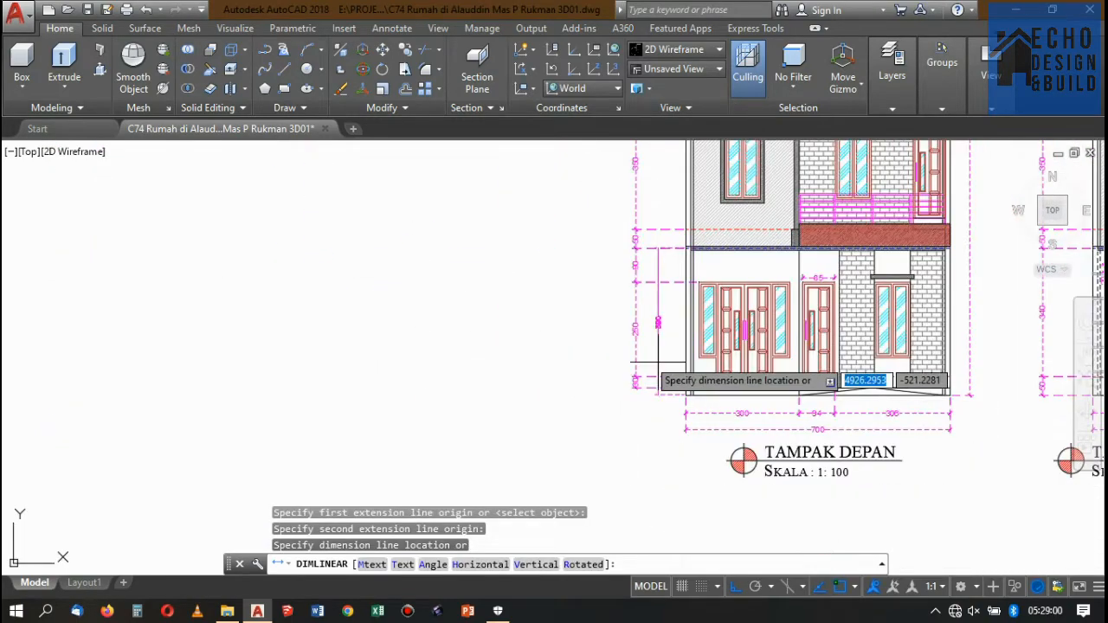
scroll(572, 345, up, 2)
click(572, 346)
middle_drag(743, 206, 724, 240)
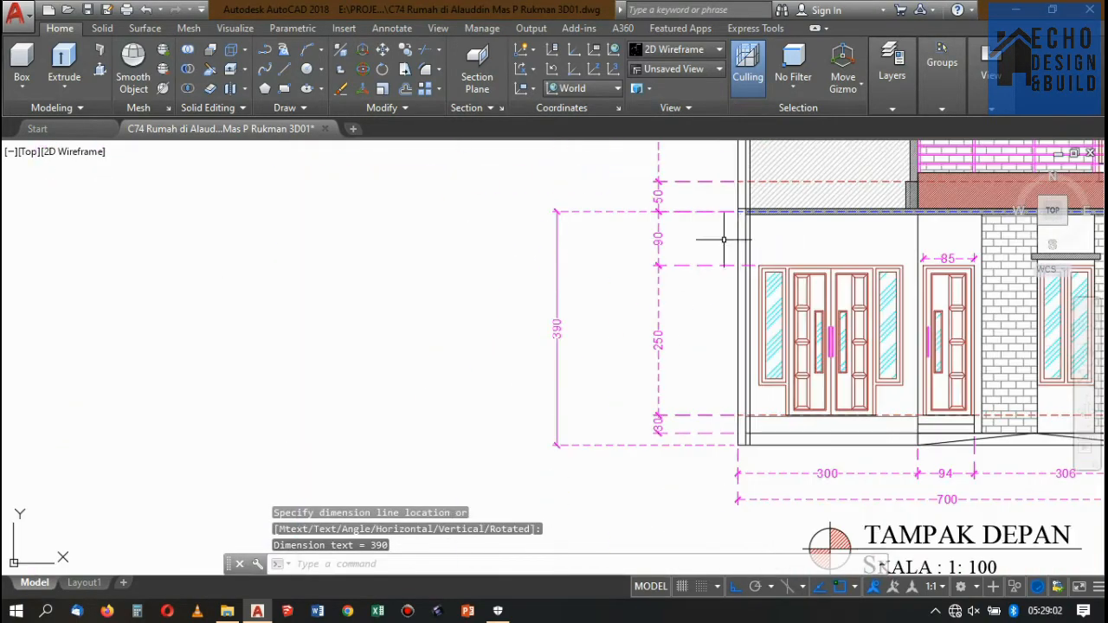
Stretch the upper end of the new height dimension on TAMPAK DEPAN up to the dashed red upper floor line
scroll(667, 225, down, 4)
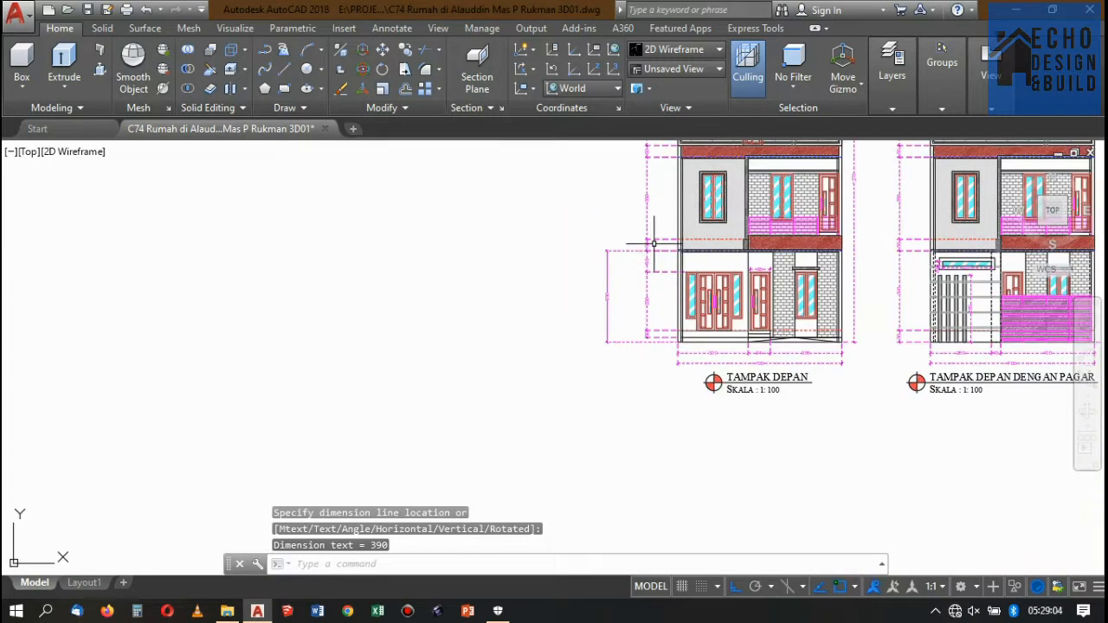
scroll(650, 240, up, 5)
click(575, 274)
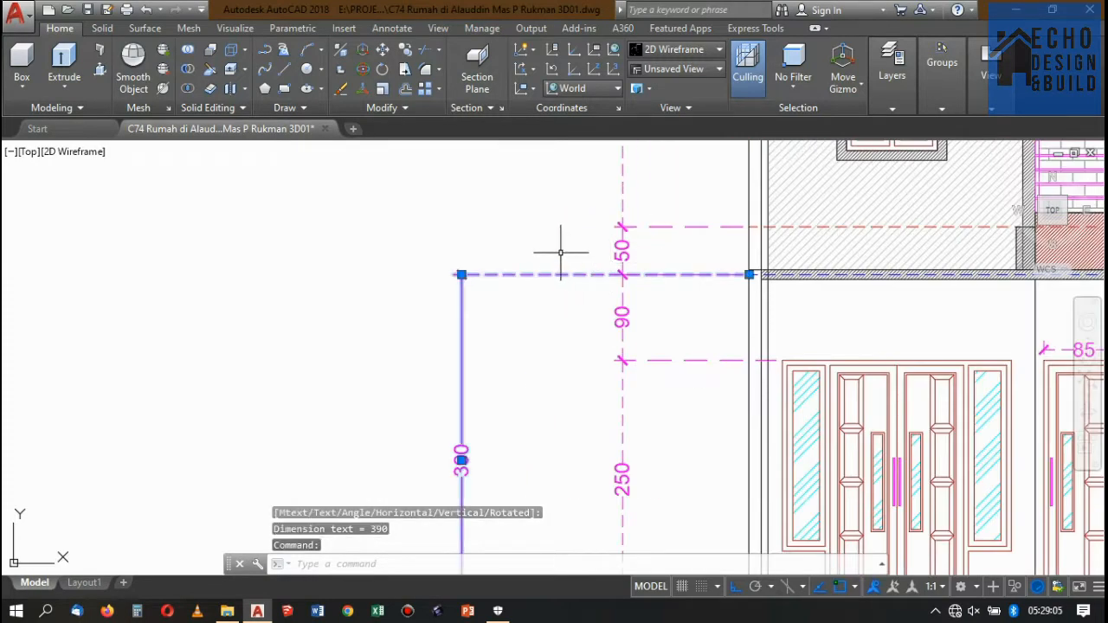
click(750, 274)
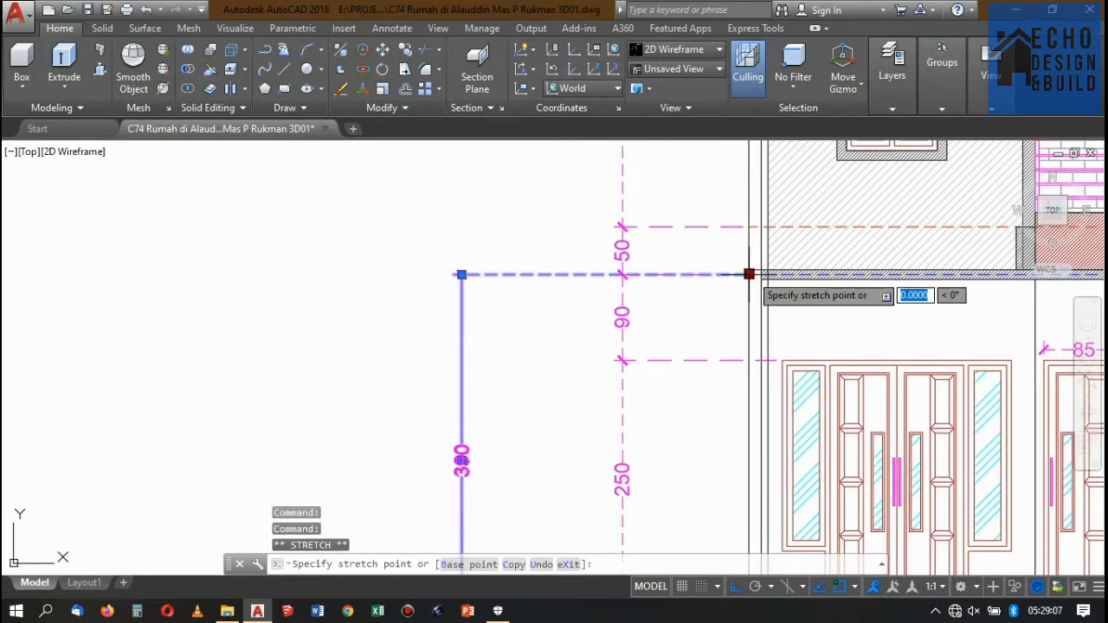
click(750, 226)
scroll(544, 341, down, 2)
scroll(527, 358, up, 4)
scroll(606, 395, down, 2)
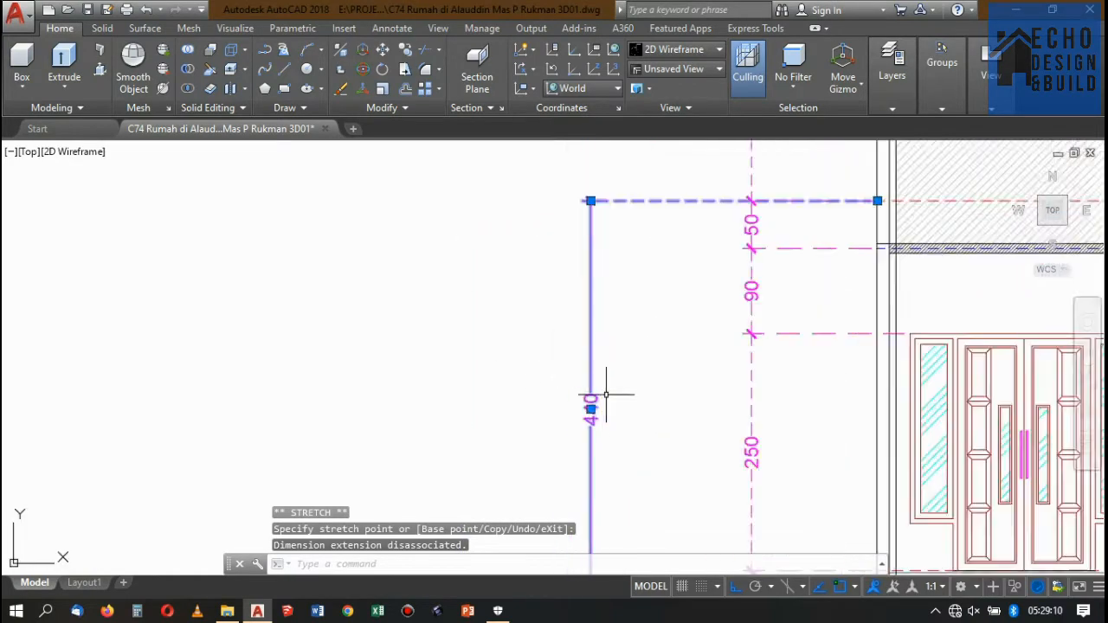
scroll(606, 395, down, 4)
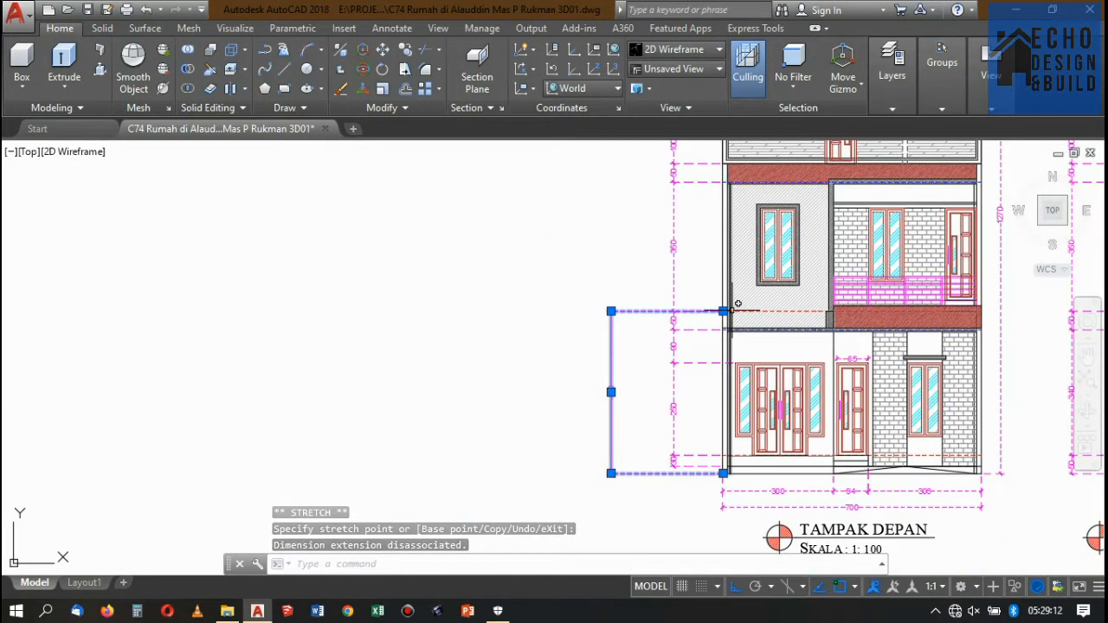
key(Escape)
Dimension the wall thickness horizontally across the hatched column at the front-left corner of the ground floor plan inside the frame
scroll(738, 304, down, 3)
scroll(738, 305, up, 3)
scroll(738, 305, down, 8)
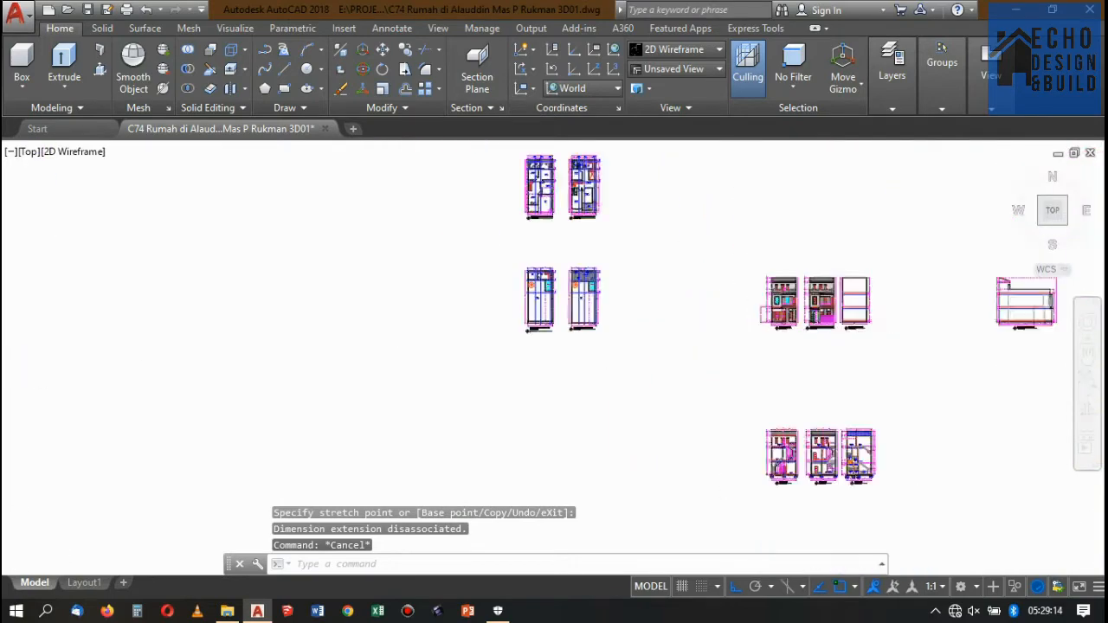
scroll(774, 334, down, 4)
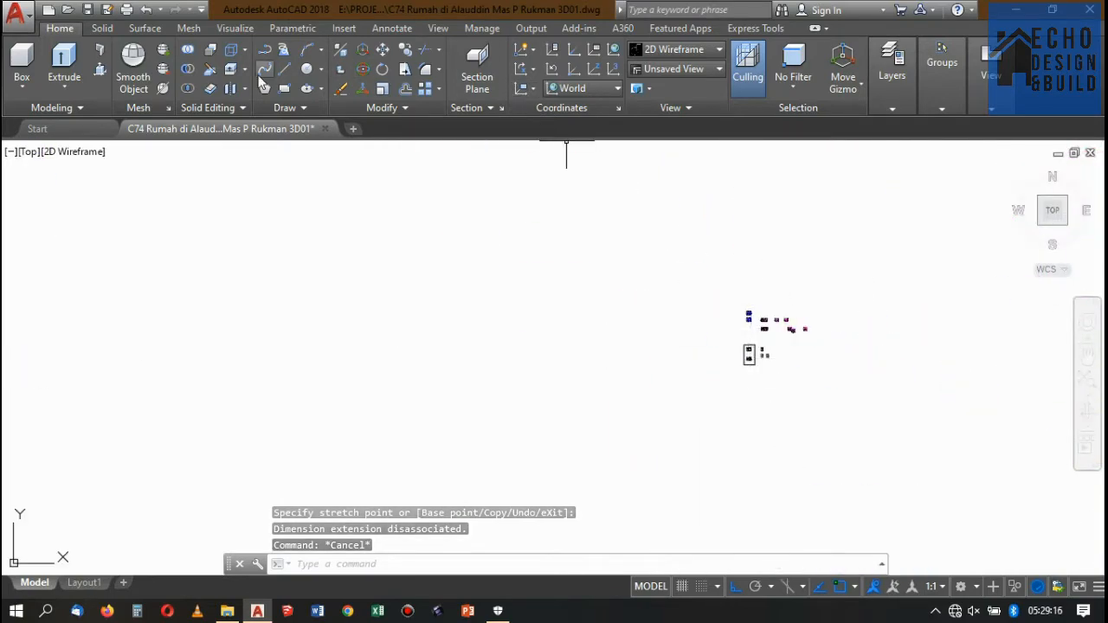
text(DIML)
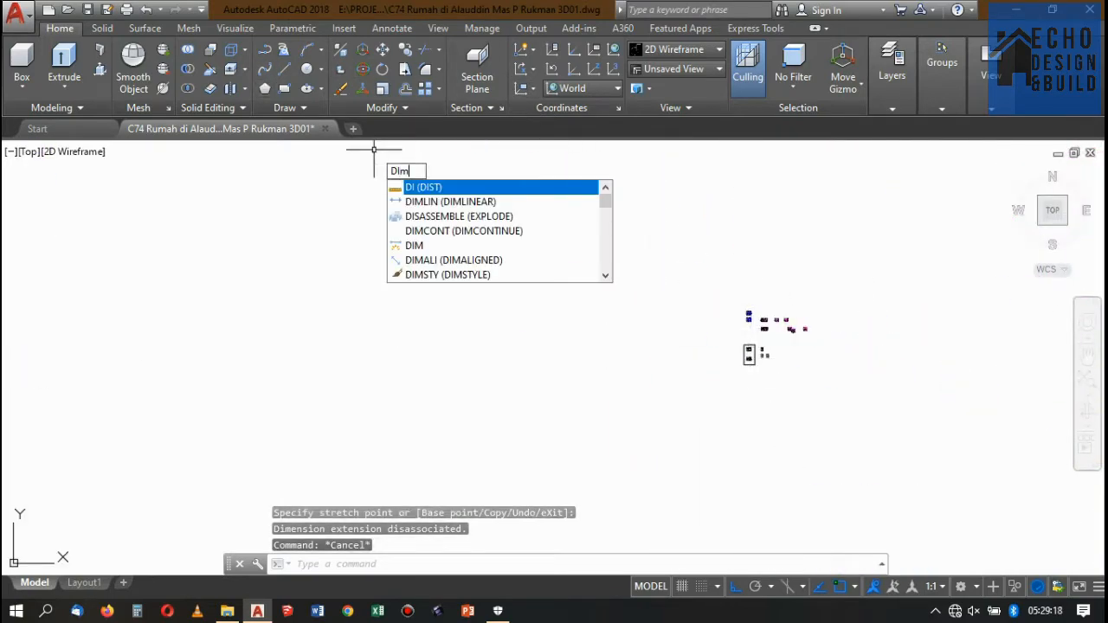
text(IN)
key(Return)
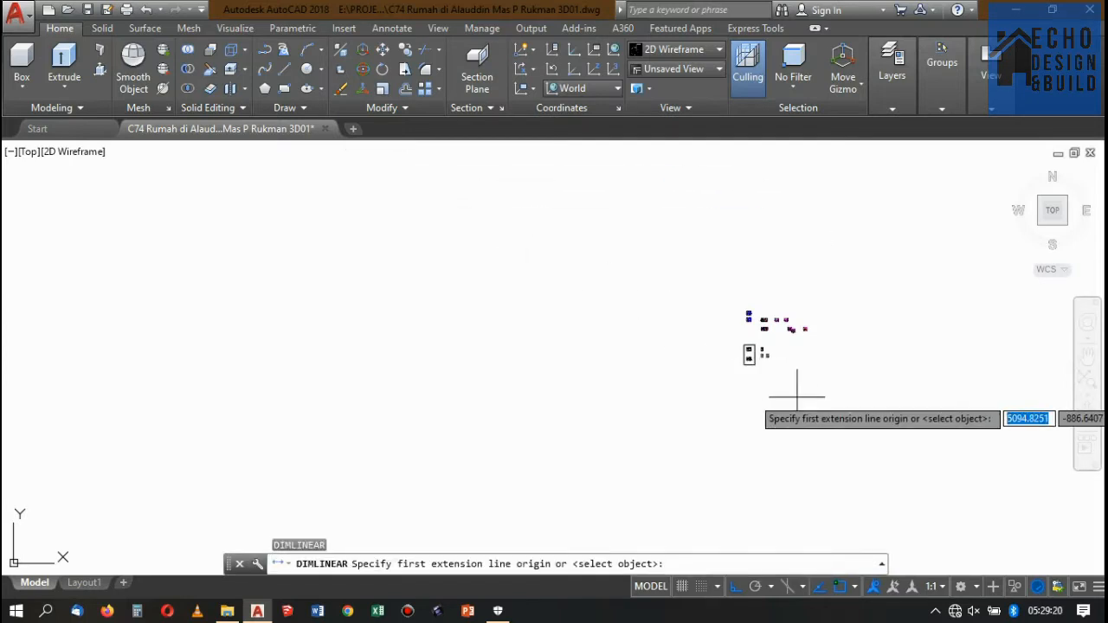
scroll(658, 260, up, 8)
scroll(721, 325, down, 6)
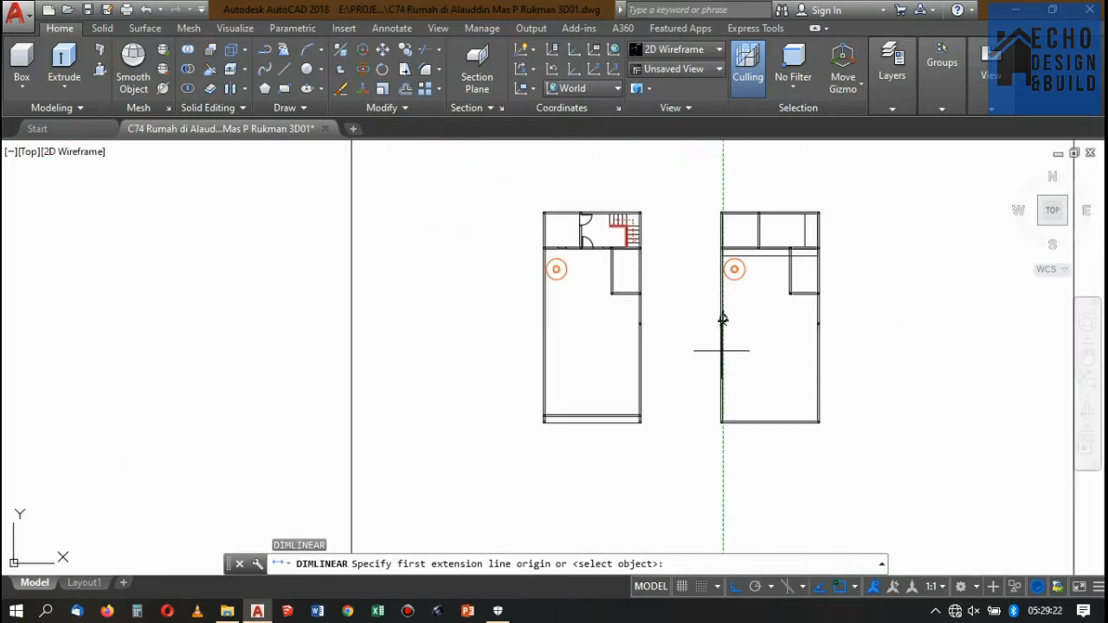
scroll(724, 411, up, 8)
scroll(693, 496, up, 6)
scroll(670, 163, down, 4)
scroll(671, 163, down, 8)
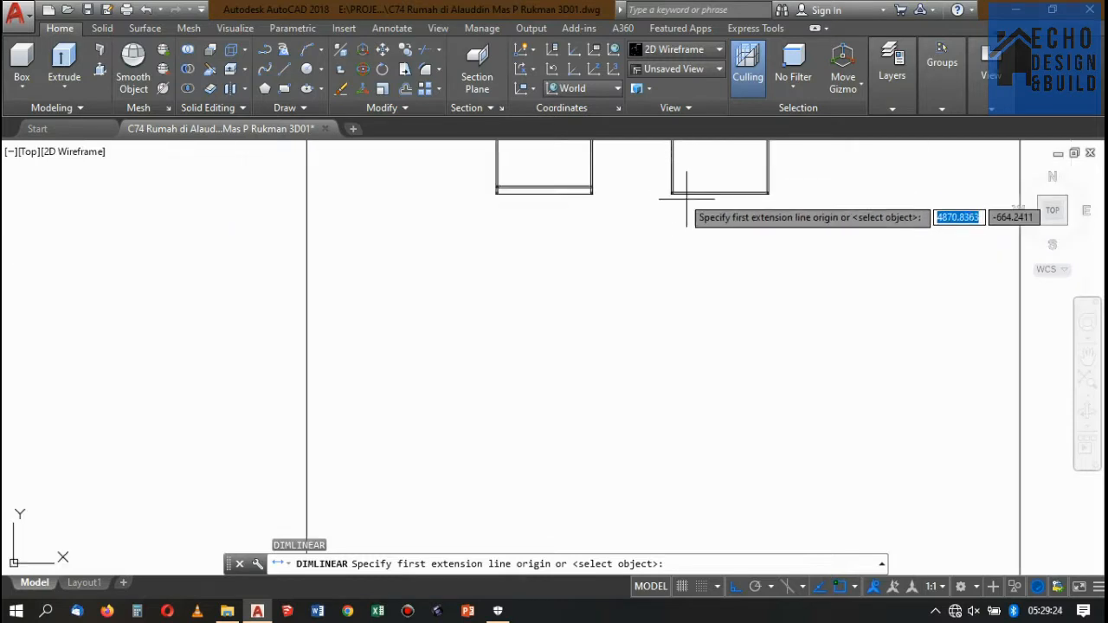
scroll(796, 381, up, 6)
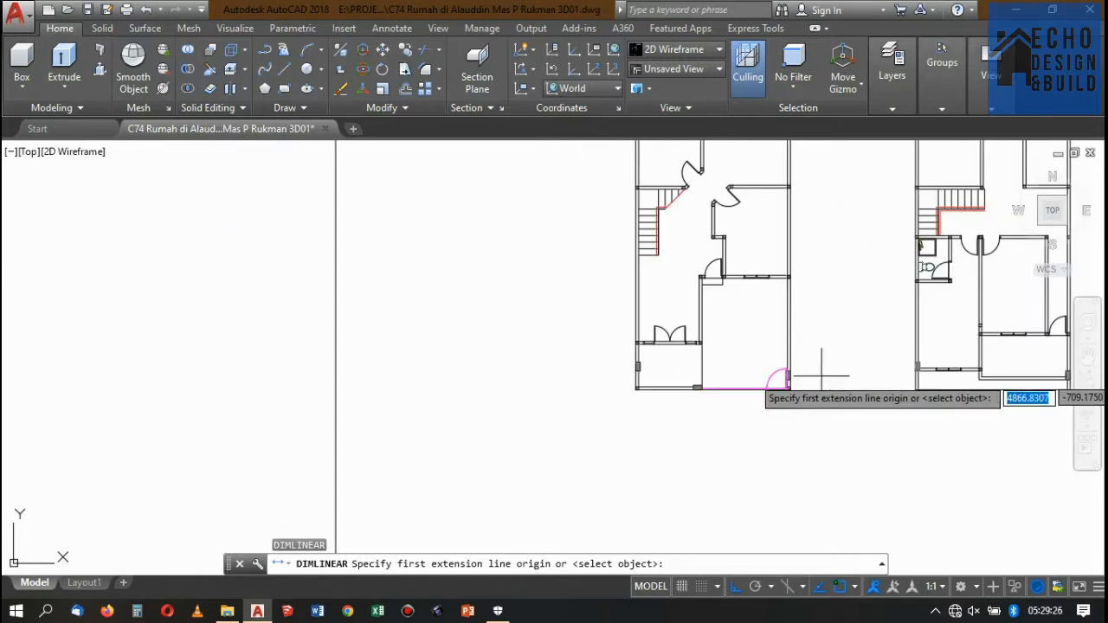
scroll(658, 396, up, 3)
click(597, 324)
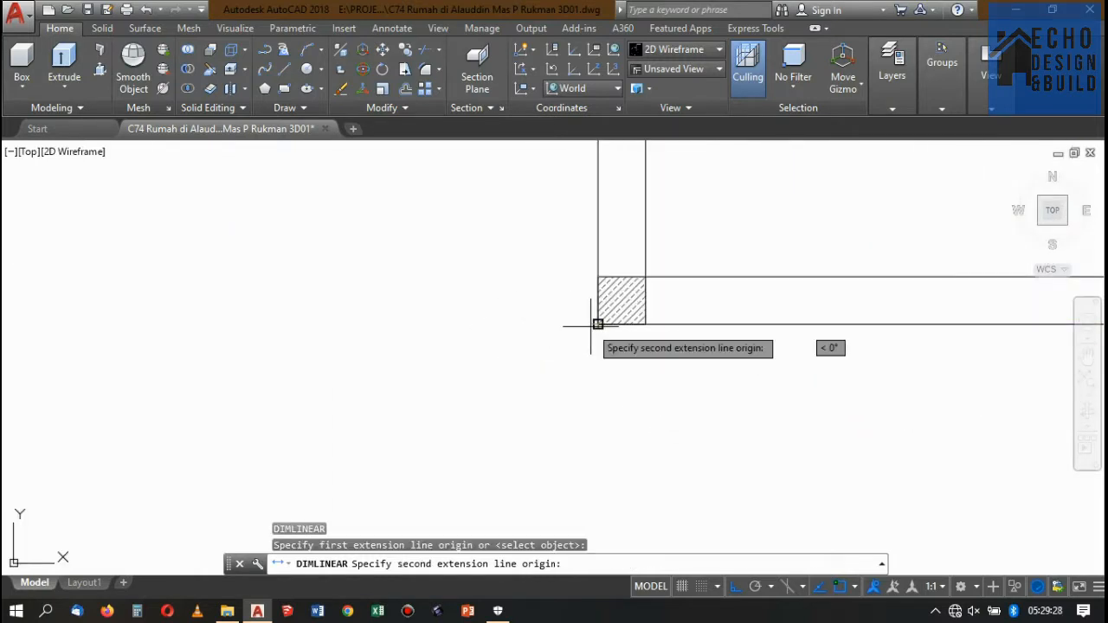
click(645, 324)
click(649, 380)
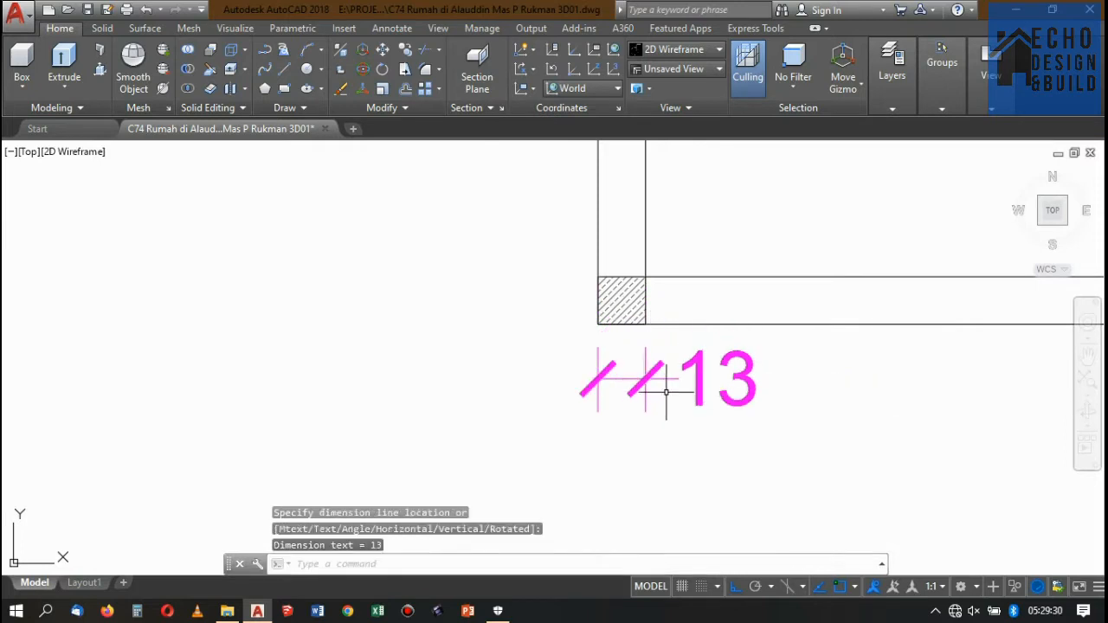
Erase the wall thickness dimension below the front-left corner of the ground floor plan
scroll(699, 371, down, 5)
scroll(699, 371, up, 4)
click(706, 377)
click(669, 349)
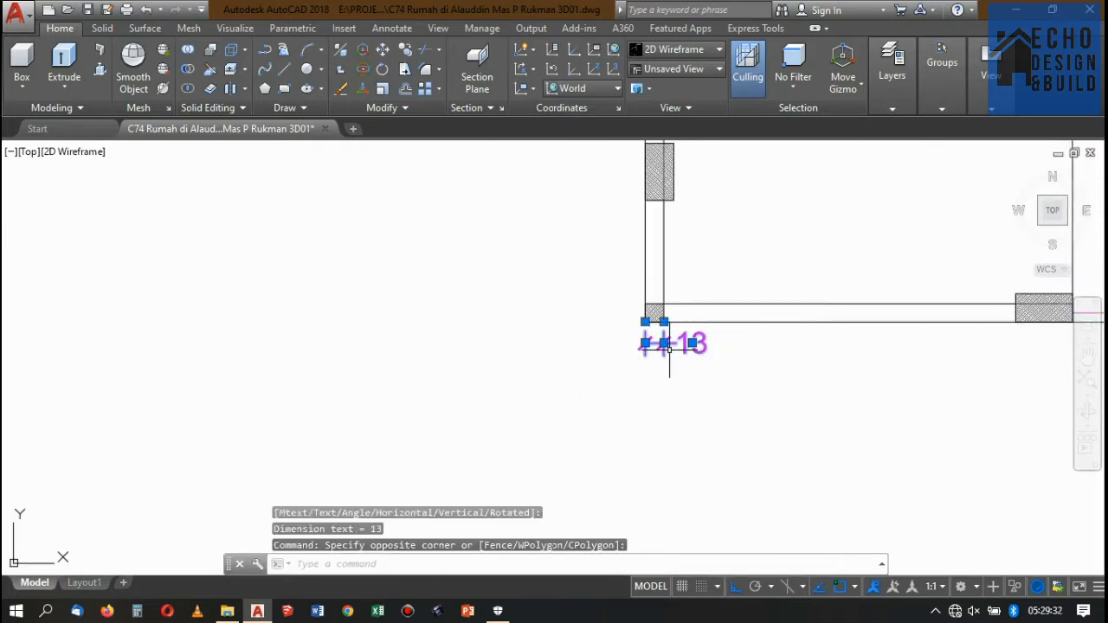
key(Delete)
scroll(606, 341, down, 3)
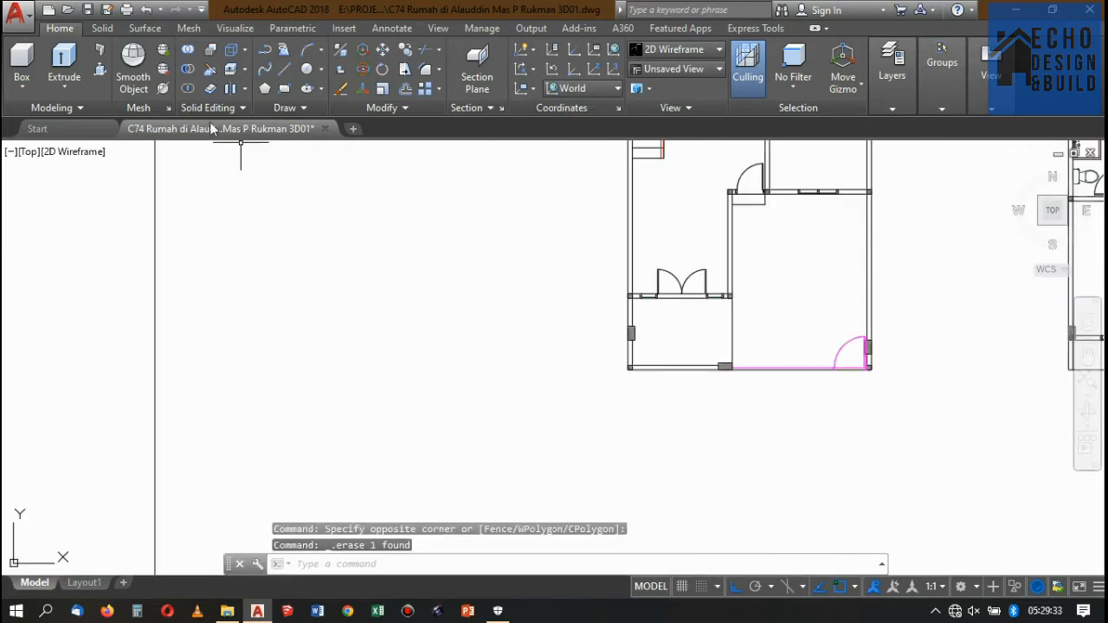
Start a Polysolid for the ground floor walls with height 4.4 and width 0.13
click(100, 52)
scroll(717, 383, down, 5)
scroll(787, 235, up, 3)
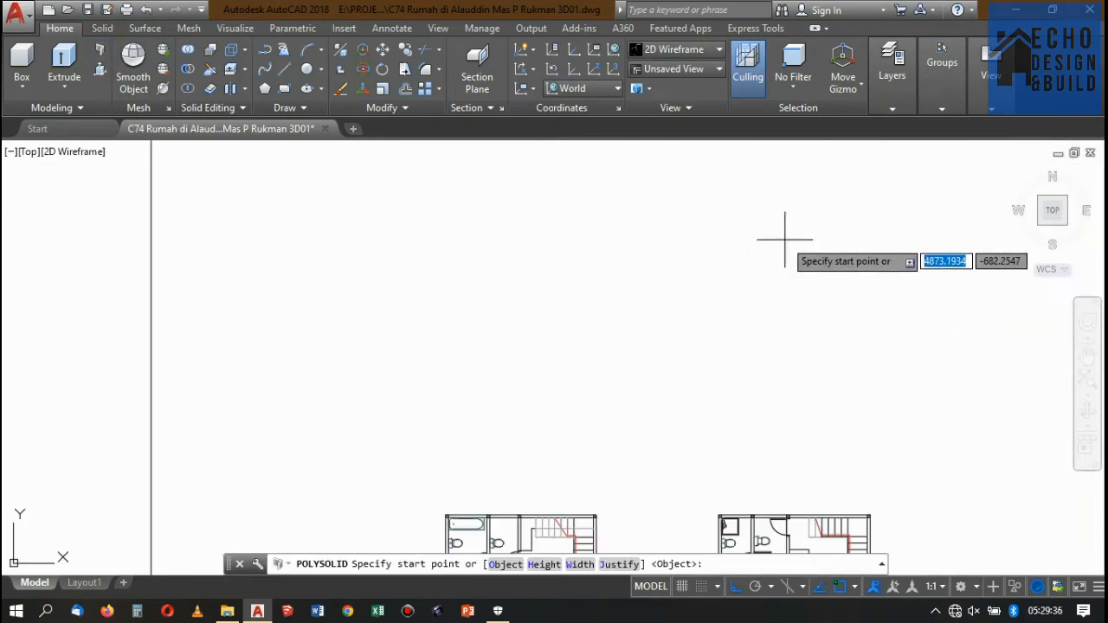
scroll(716, 316, down, 3)
scroll(716, 316, up, 8)
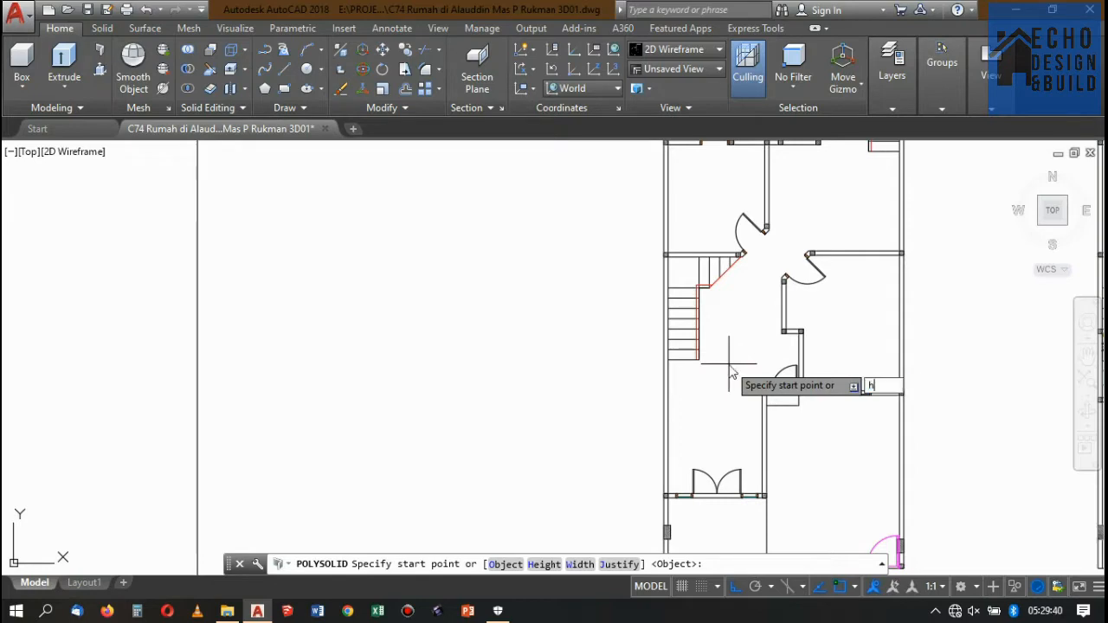
text(h)
key(Return)
scroll(719, 390, down, 8)
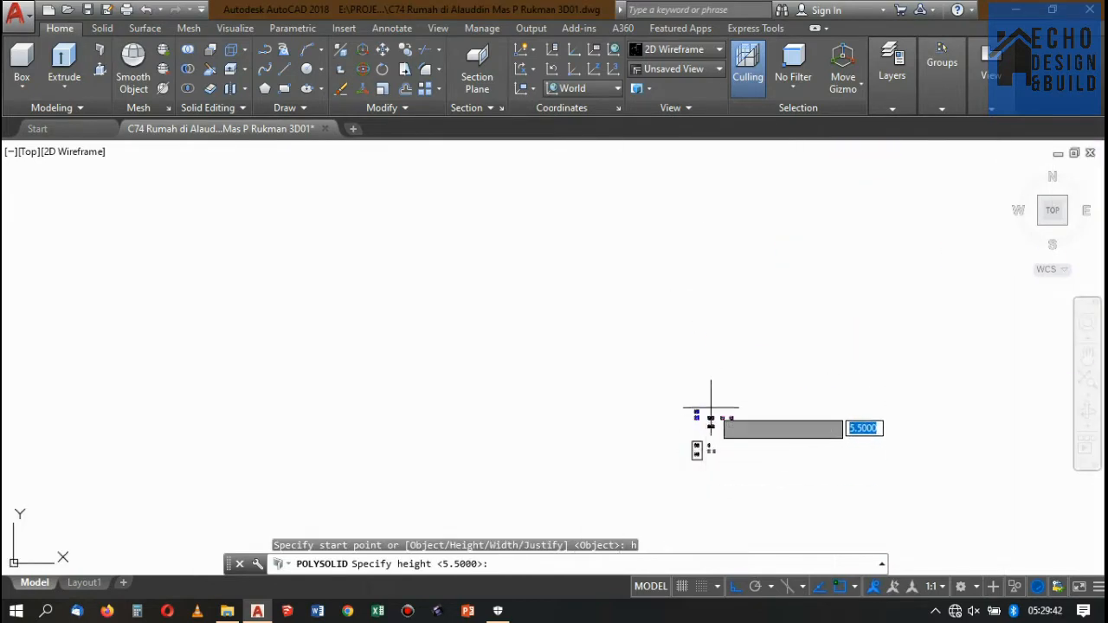
scroll(684, 519, up, 8)
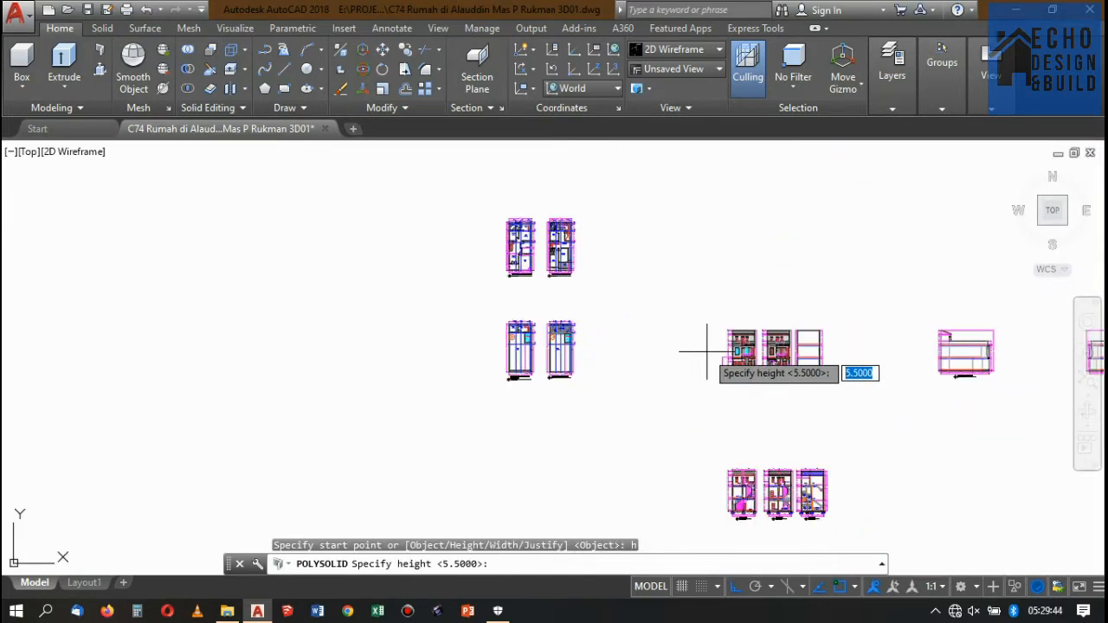
scroll(745, 372, up, 5)
scroll(667, 372, down, 6)
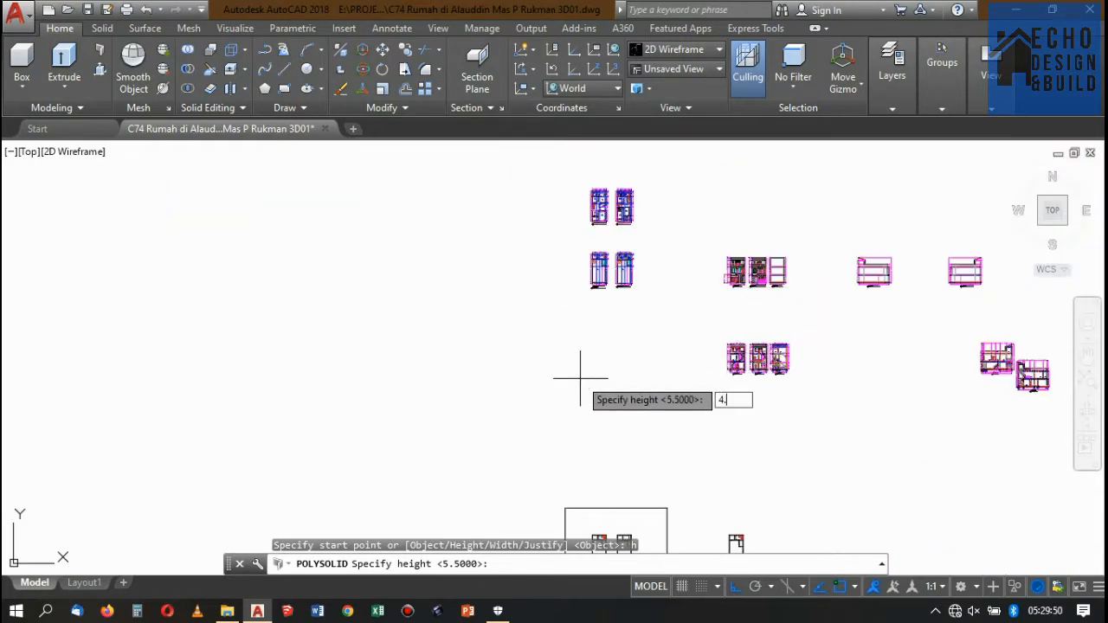
key(Return)
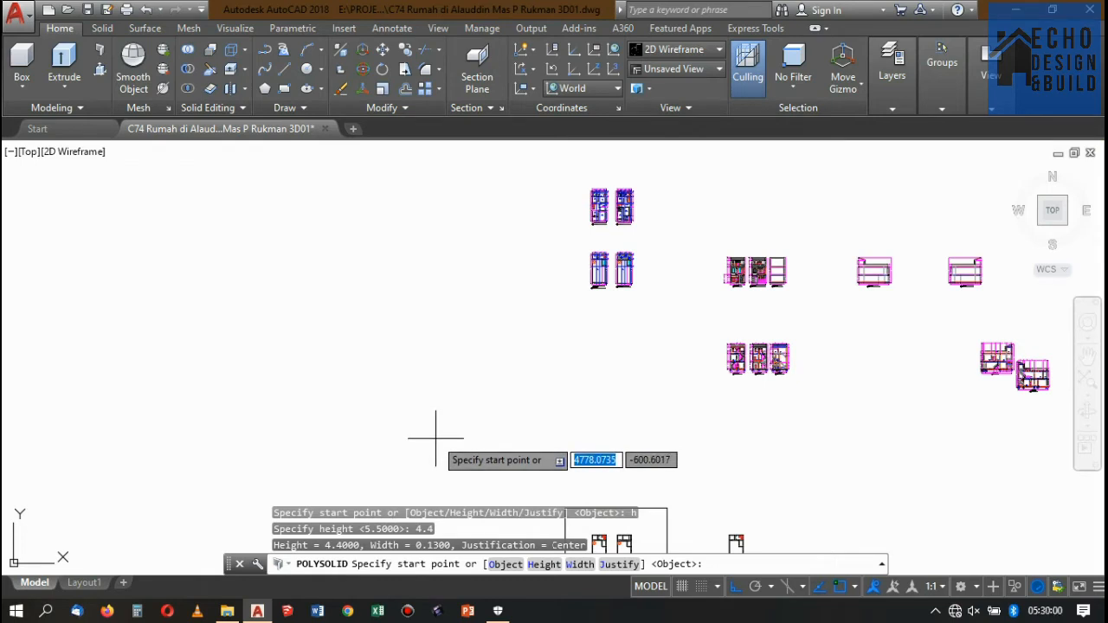
key(Return)
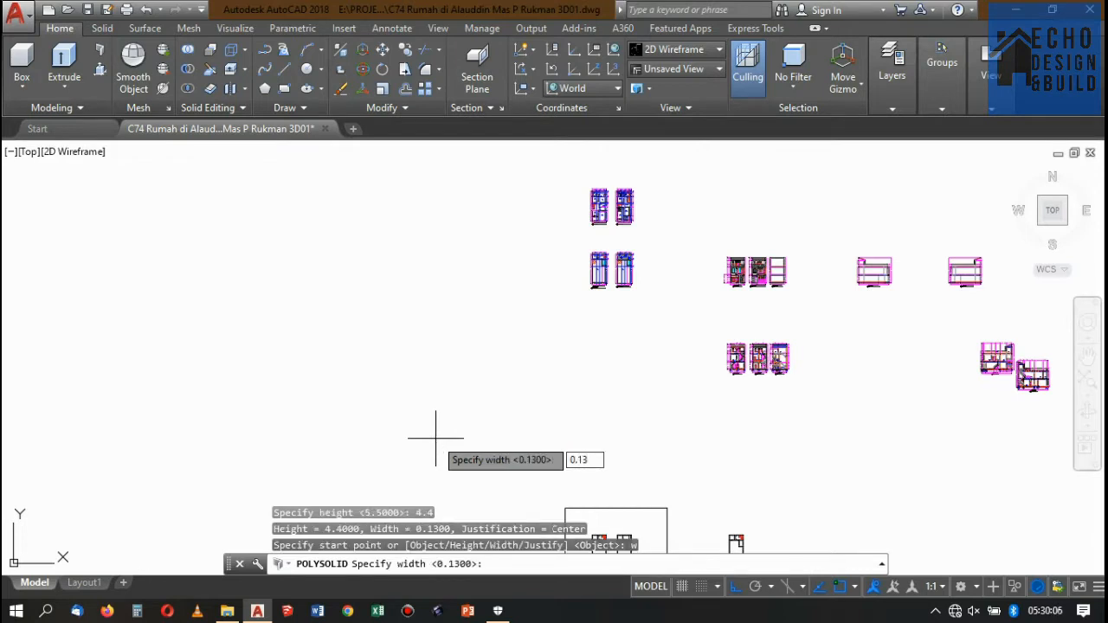
key(Return)
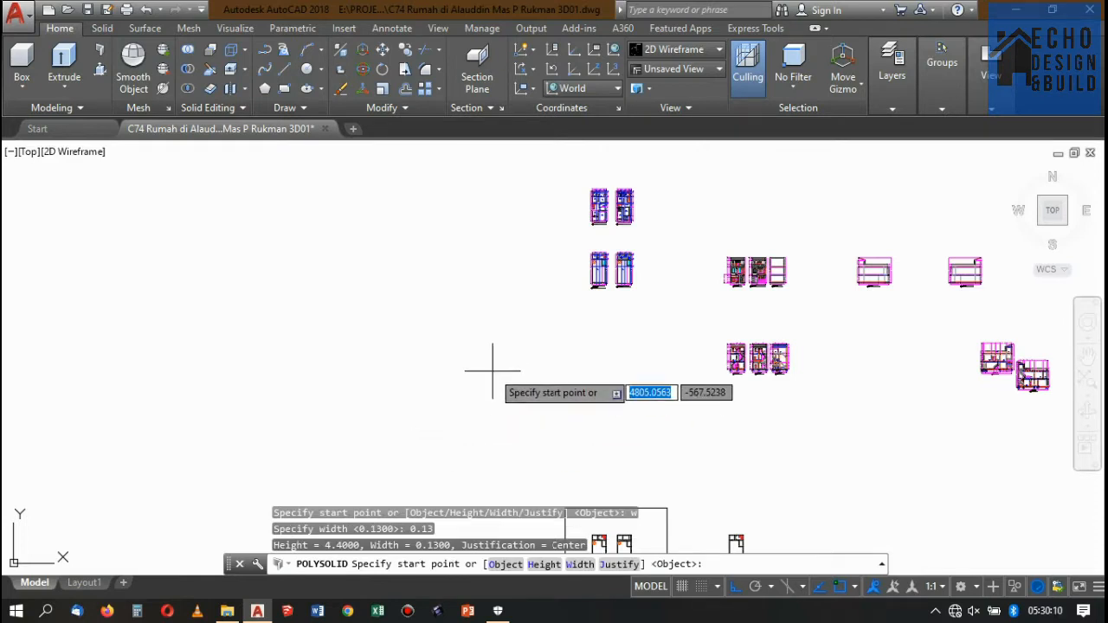
Examine both floor plans inside the frame, especially the ground floor's front wall and corner columns, for a wall starting point
scroll(626, 277, up, 8)
scroll(658, 375, down, 6)
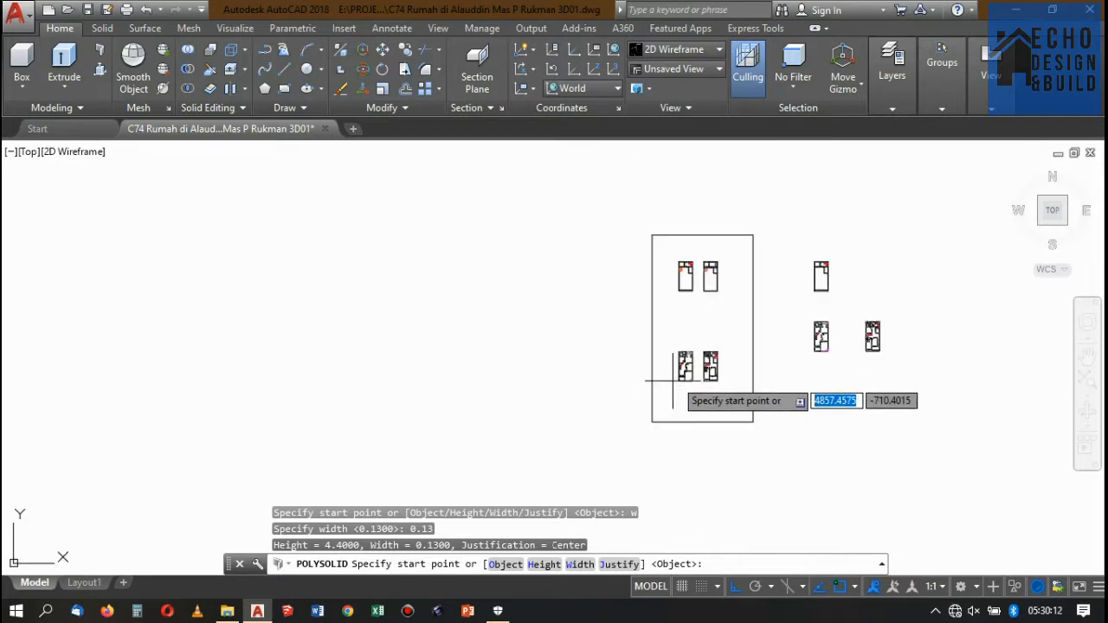
scroll(684, 363, up, 10)
scroll(623, 399, down, 6)
scroll(641, 416, up, 6)
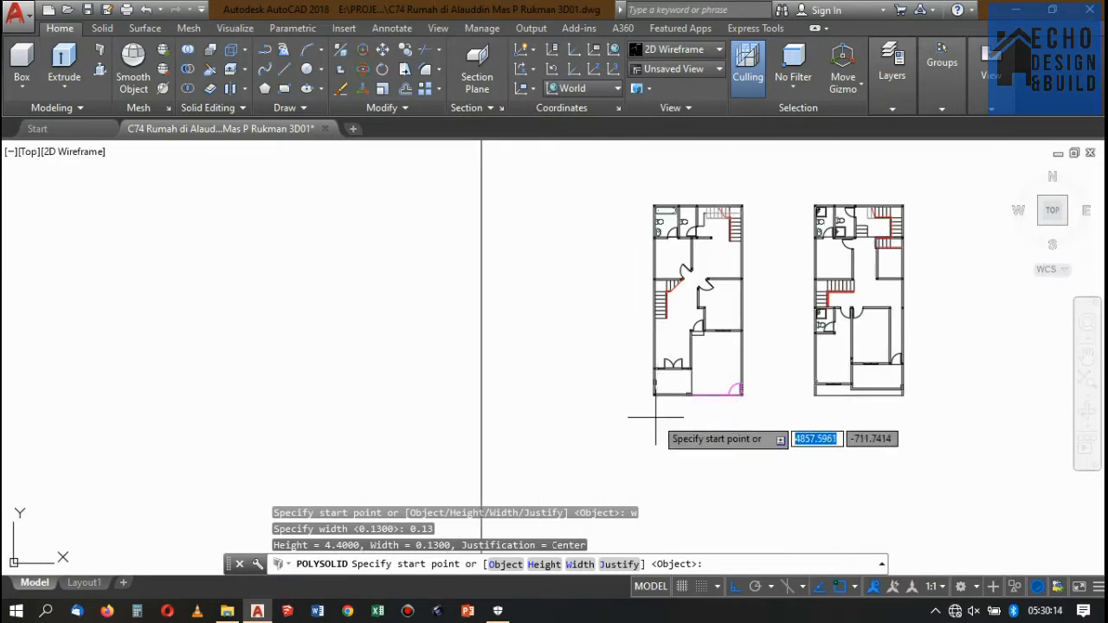
scroll(655, 389, down, 8)
scroll(675, 372, up, 8)
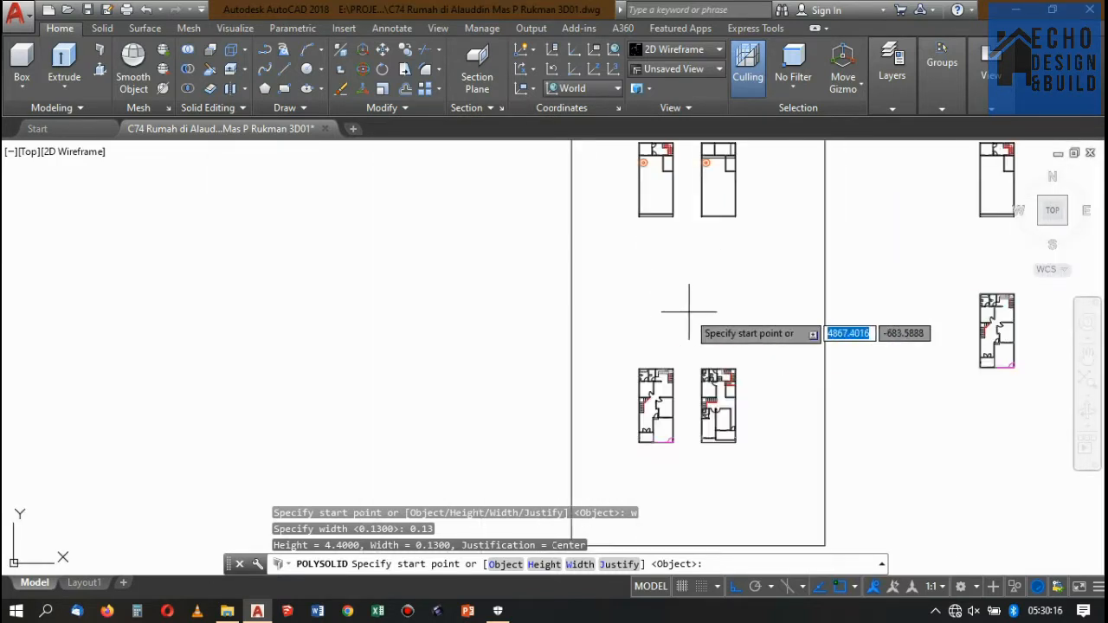
scroll(571, 370, up, 2)
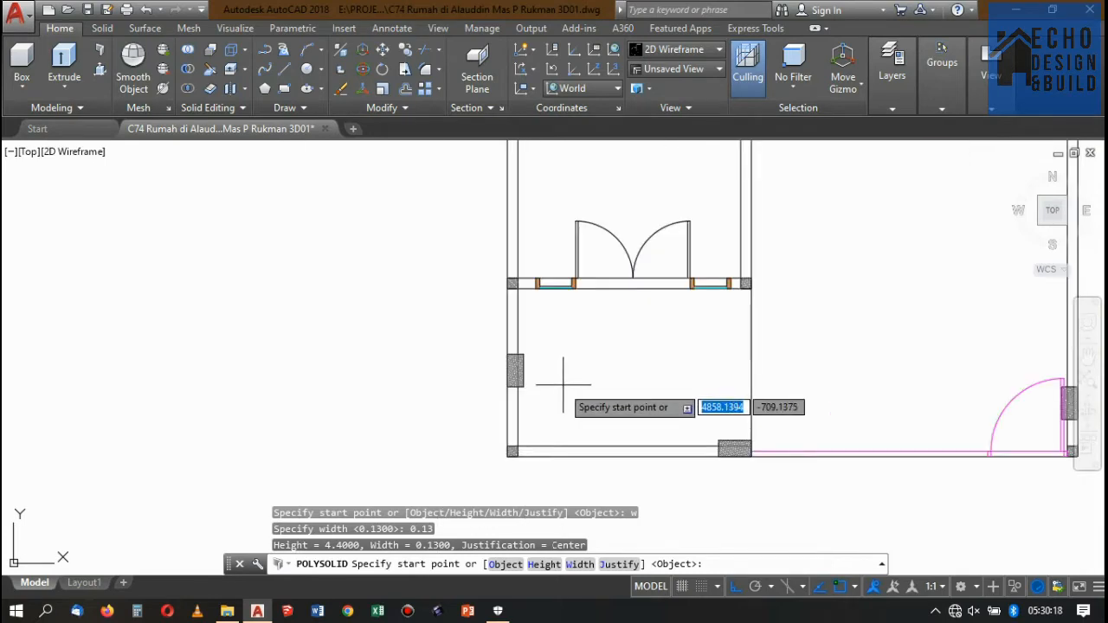
scroll(589, 364, down, 10)
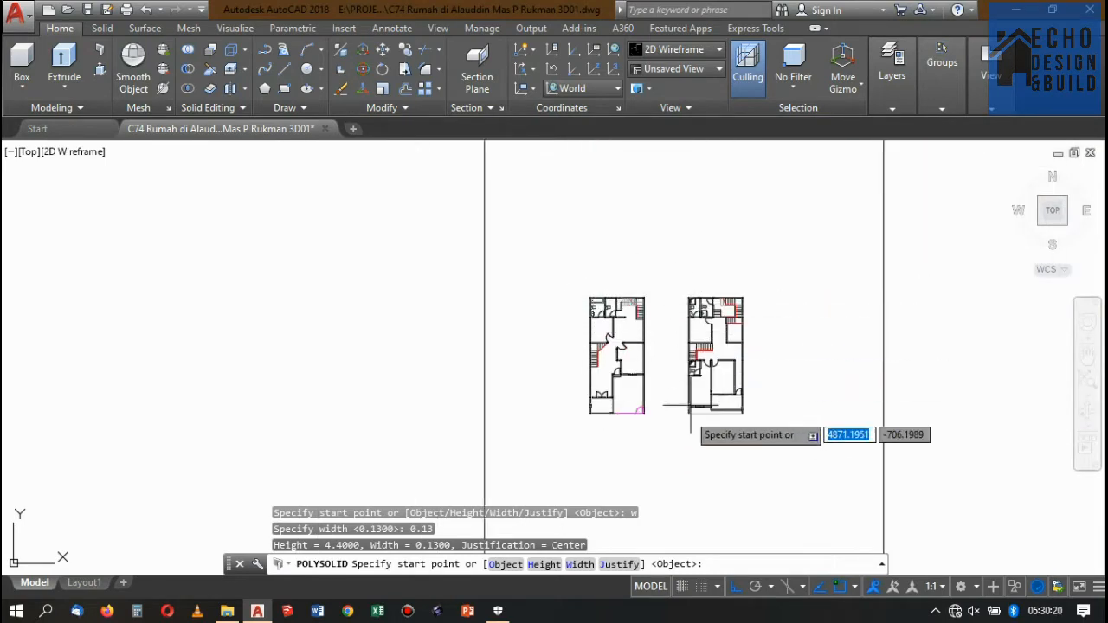
scroll(613, 450, up, 4)
scroll(615, 412, up, 4)
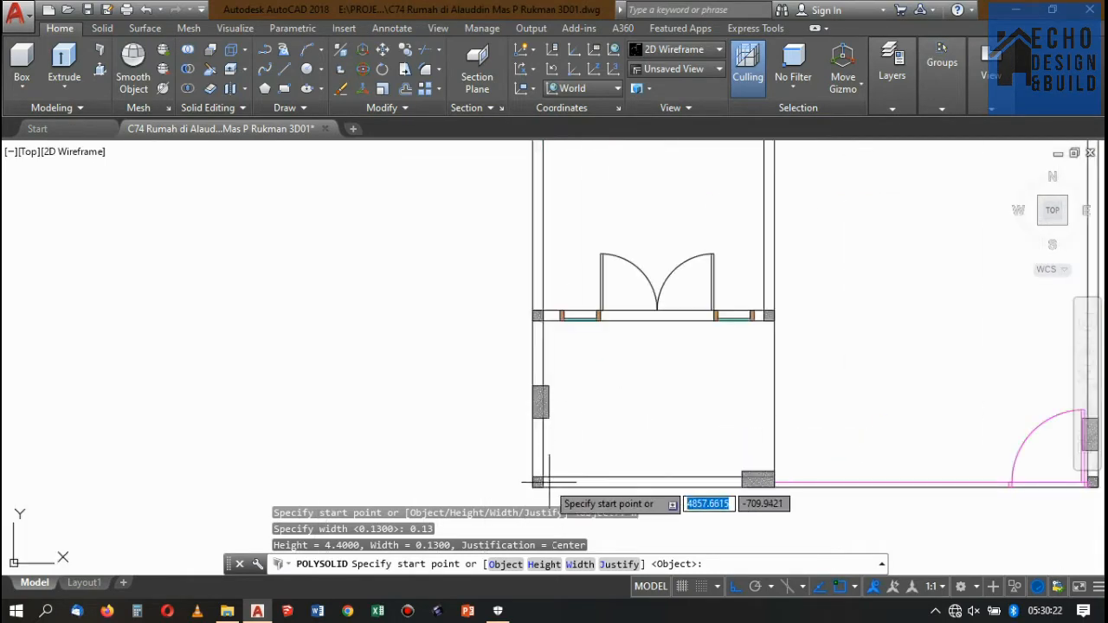
scroll(532, 437, down, 4)
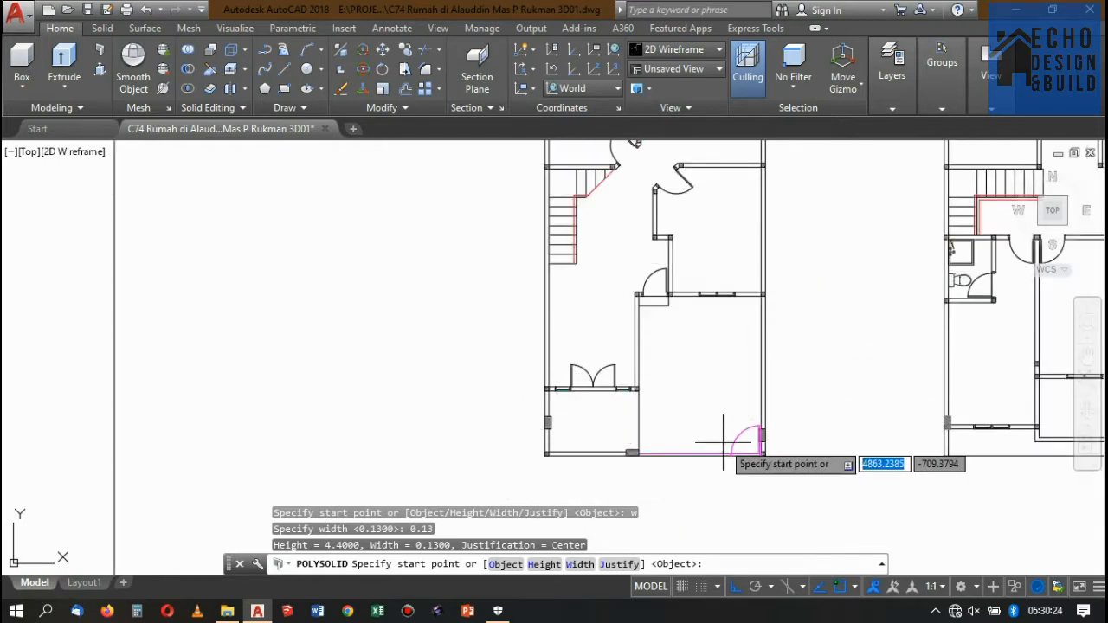
scroll(656, 446, up, 7)
scroll(663, 442, down, 5)
scroll(667, 442, up, 8)
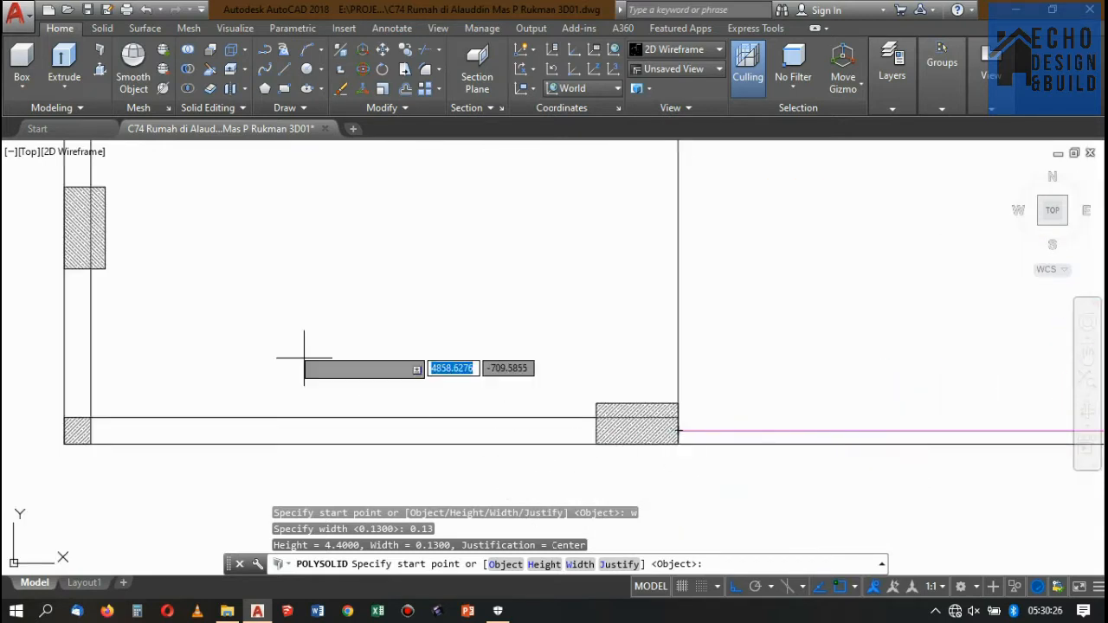
scroll(524, 403, down, 8)
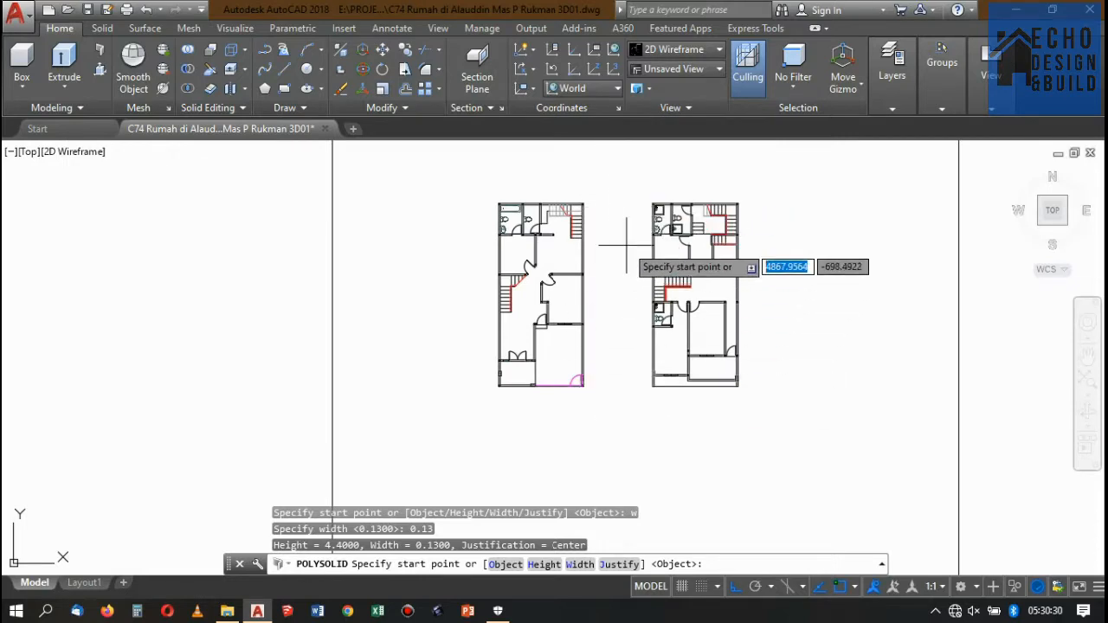
scroll(586, 279, up, 5)
scroll(584, 302, down, 7)
scroll(613, 292, up, 4)
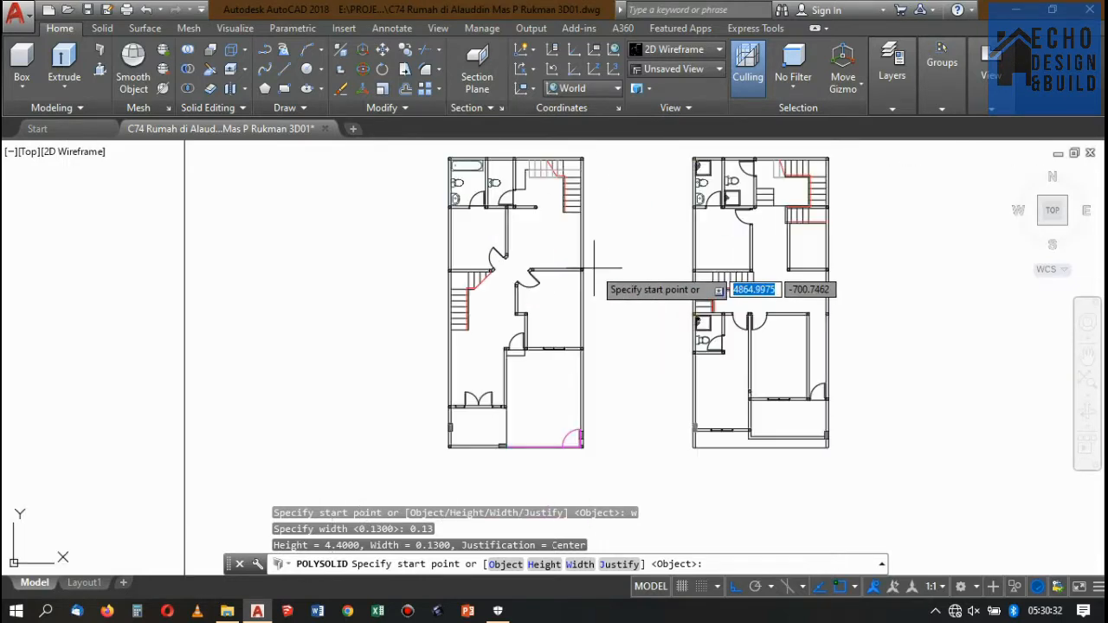
scroll(598, 264, up, 5)
scroll(606, 255, down, 8)
scroll(601, 272, up, 4)
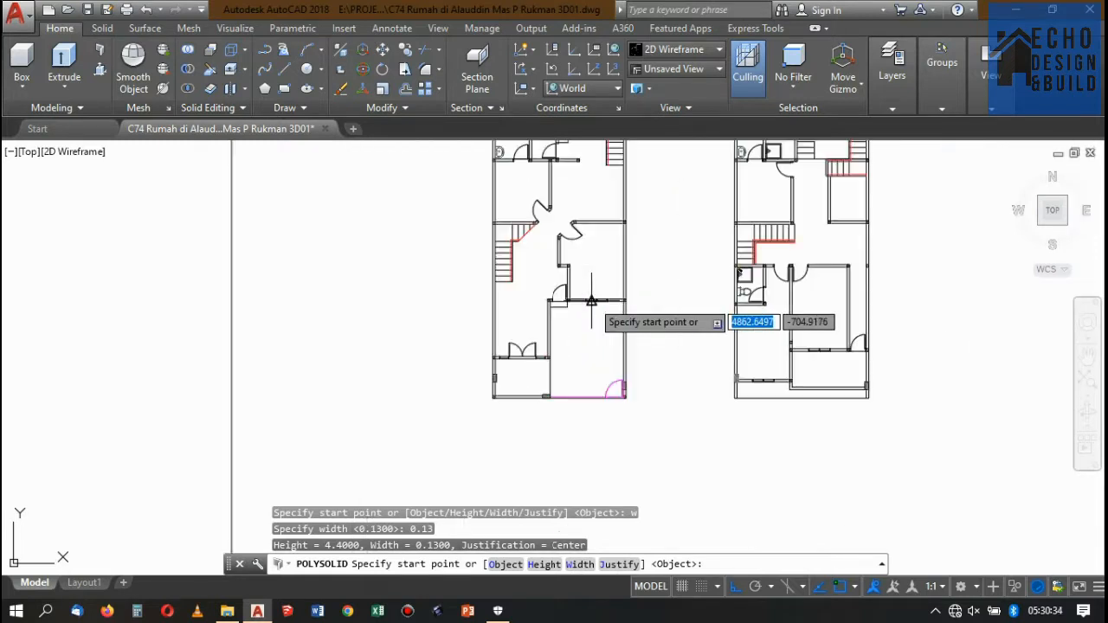
scroll(591, 300, down, 4)
scroll(621, 337, up, 6)
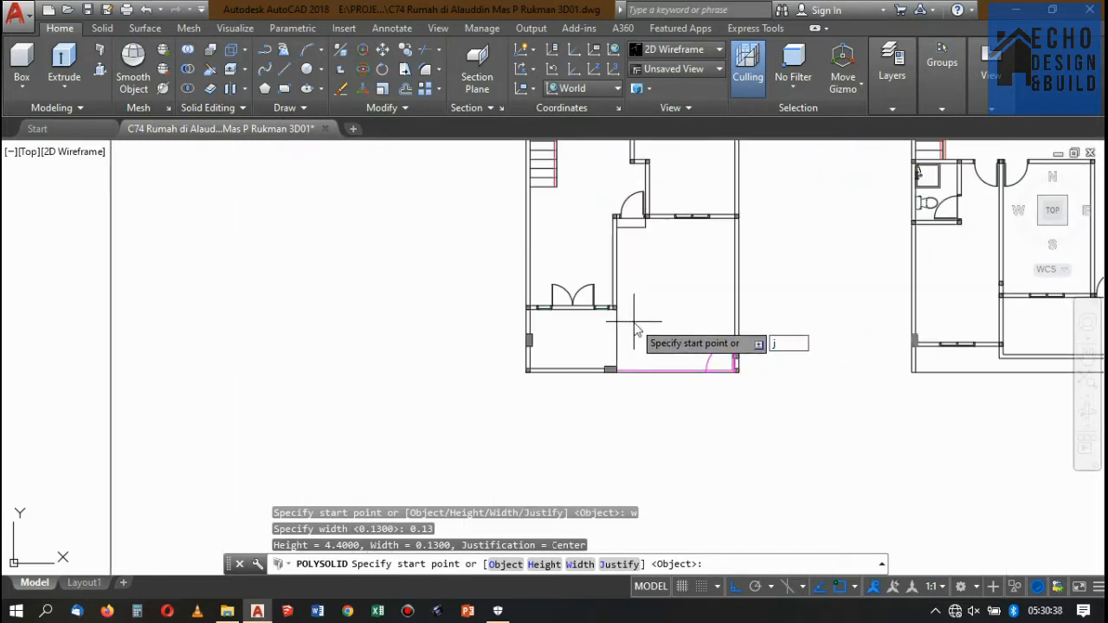
Set the Polysolid justification to Left and switch the model to the southeast isometric view
key(Return)
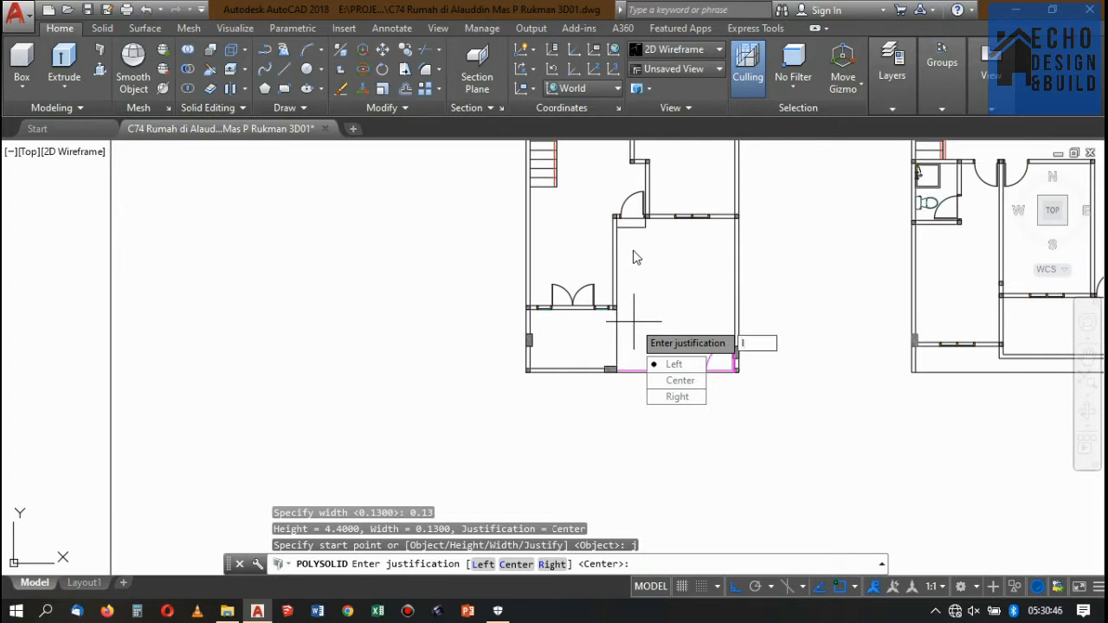
text(l)
key(Return)
scroll(610, 374, up, 6)
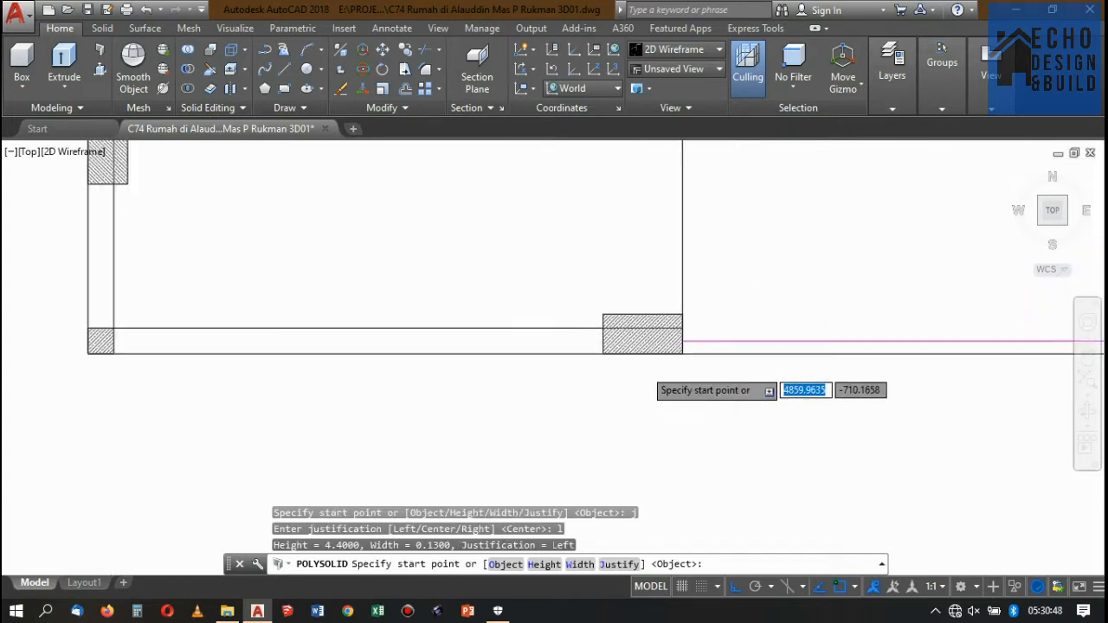
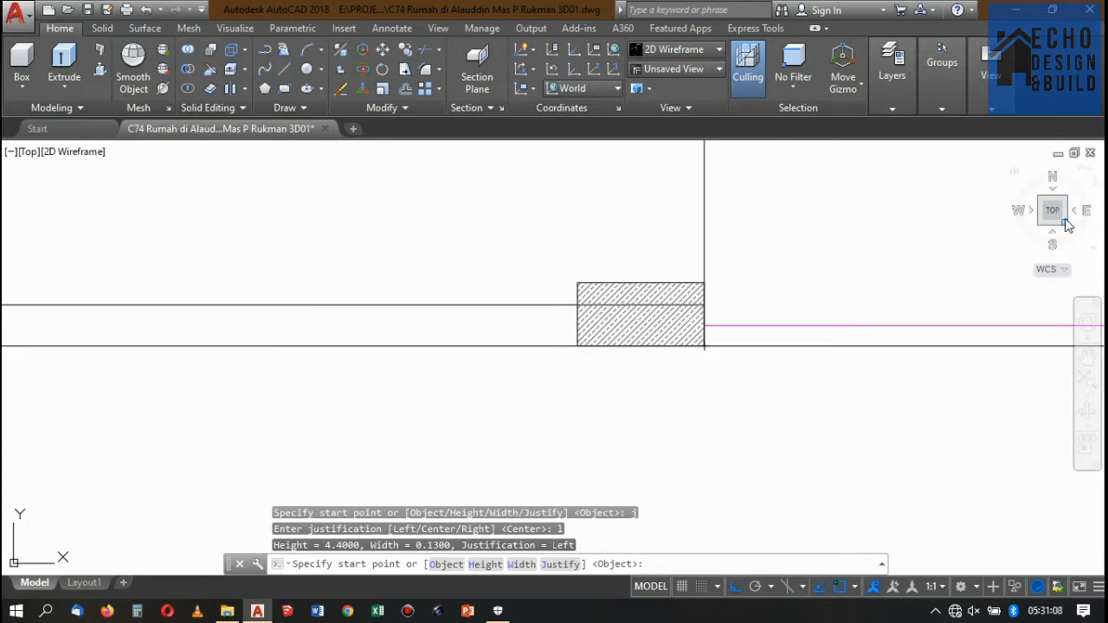
click(1065, 221)
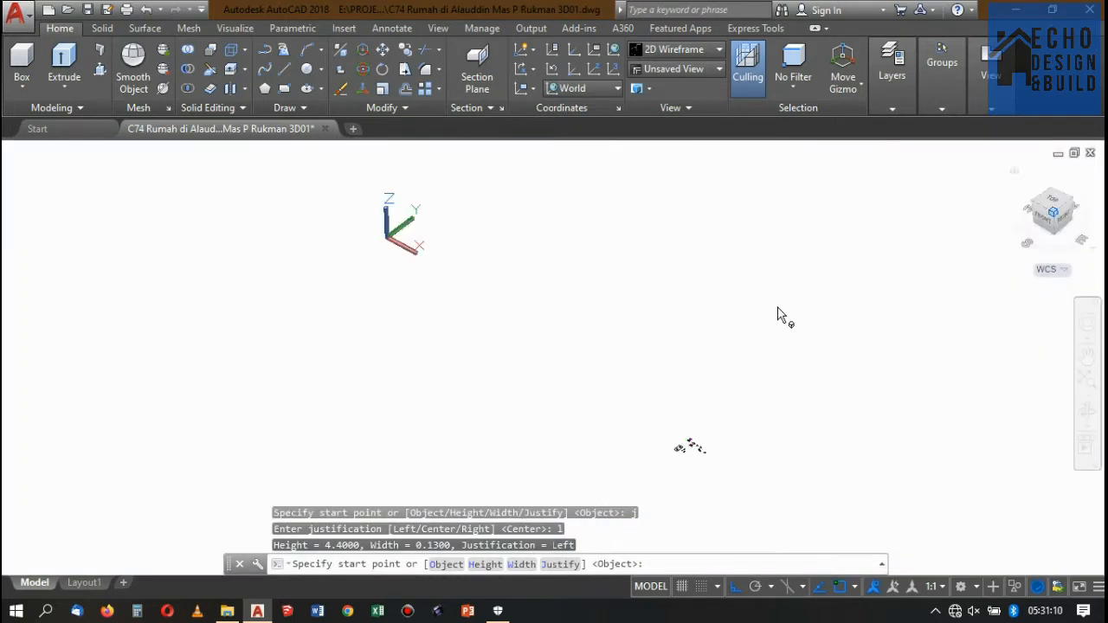
Draw the front wall polysolid segment from the column beside the magenta gate to the front-left corner of the ground floor plan
scroll(672, 433, up, 6)
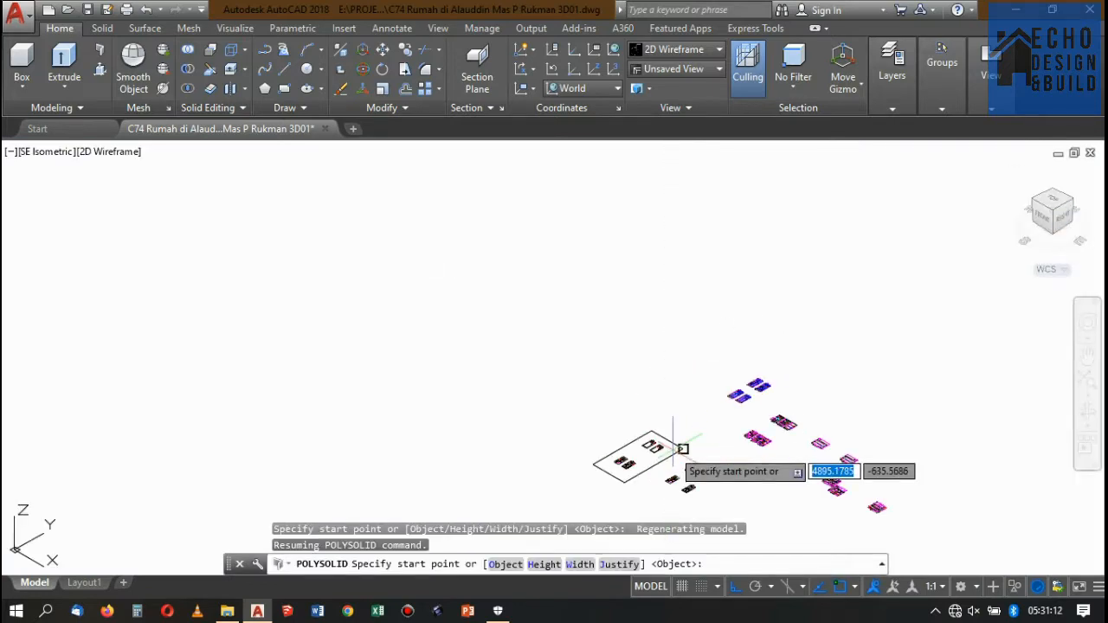
scroll(671, 407, up, 8)
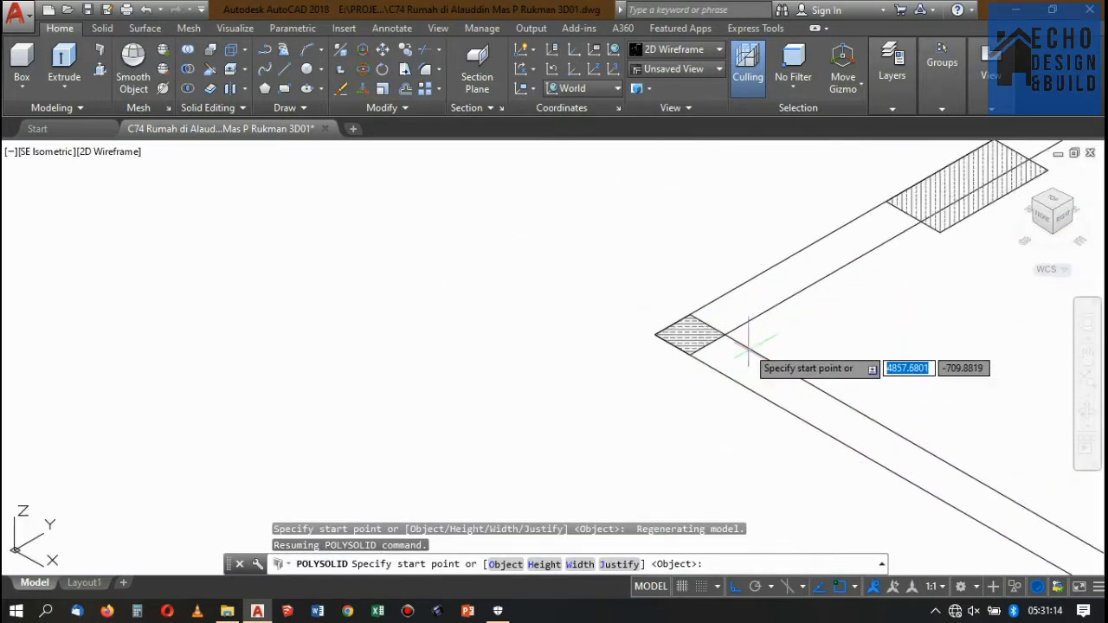
scroll(615, 320, down, 5)
scroll(641, 320, up, 8)
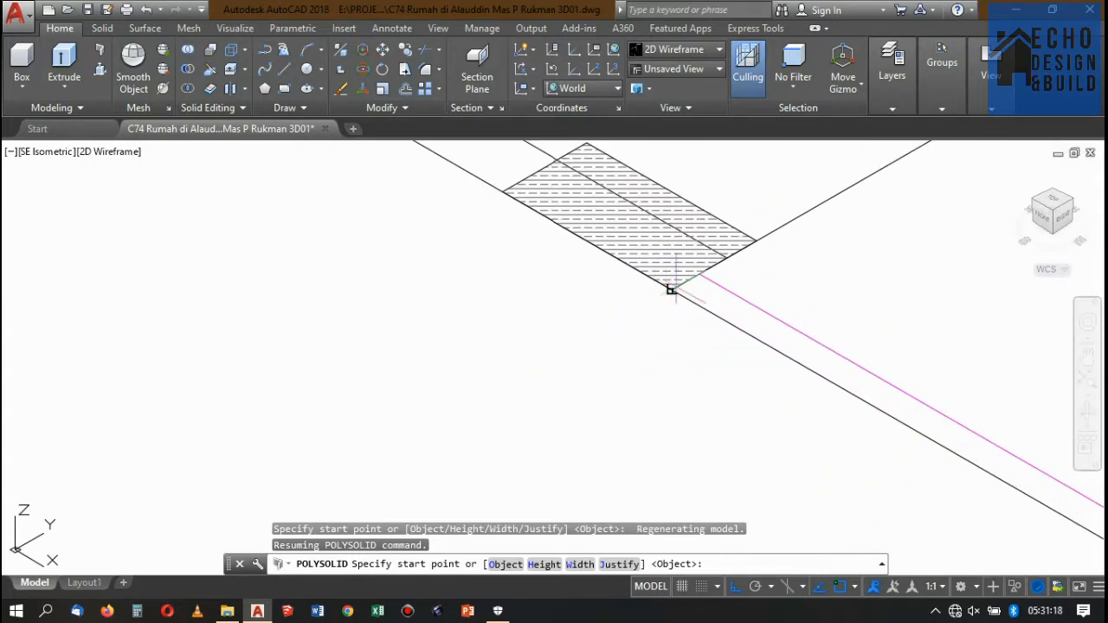
click(672, 290)
scroll(684, 303, down, 5)
scroll(692, 312, up, 2)
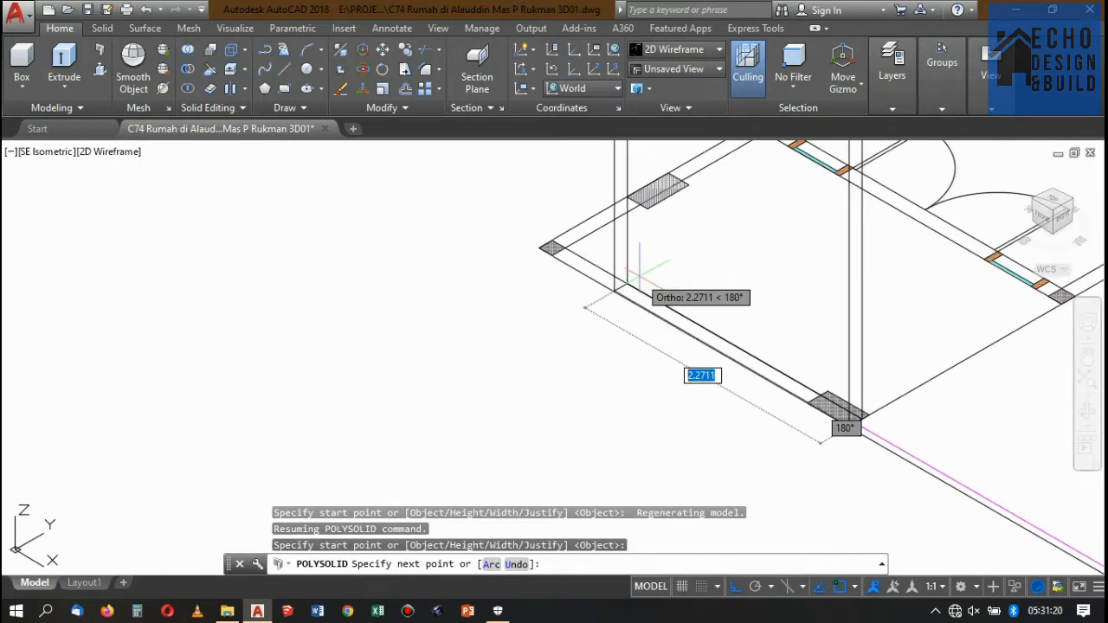
scroll(524, 242, up, 3)
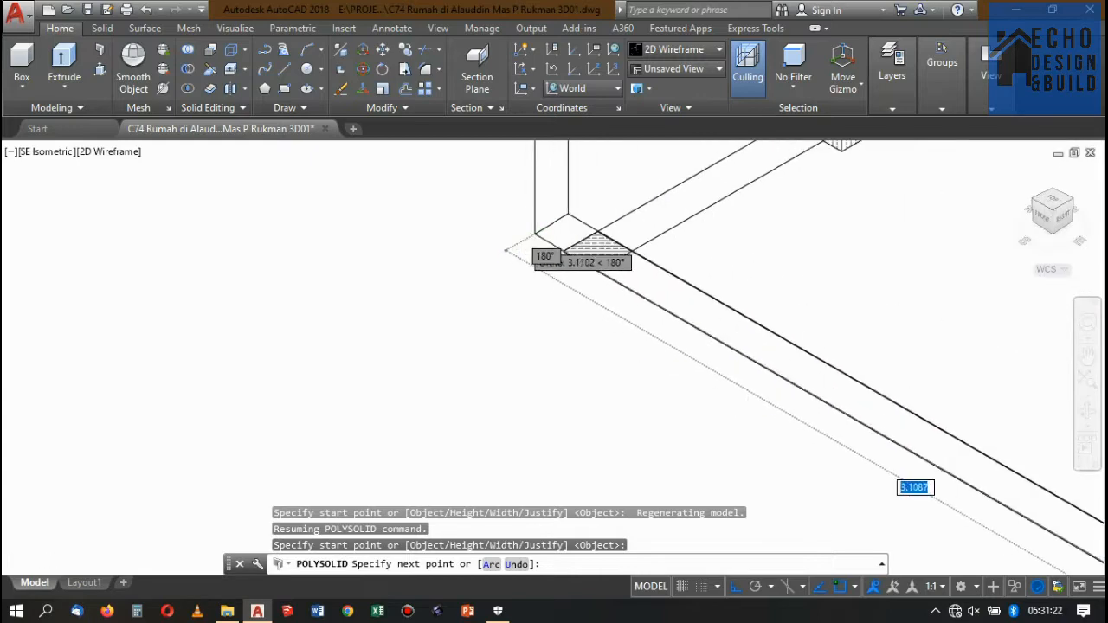
scroll(505, 251, up, 2)
click(595, 257)
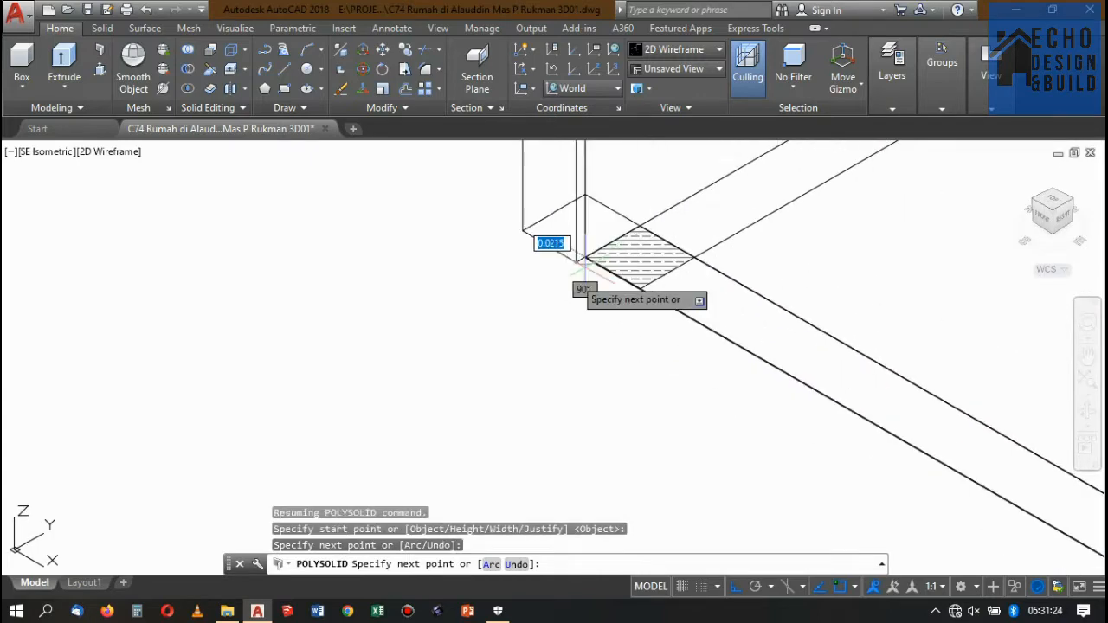
Continue the polysolid along the left side wall to the rear-left corner and across the rear wall to the rear-right corner
scroll(537, 389, down, 10)
scroll(709, 276, up, 3)
scroll(706, 291, up, 5)
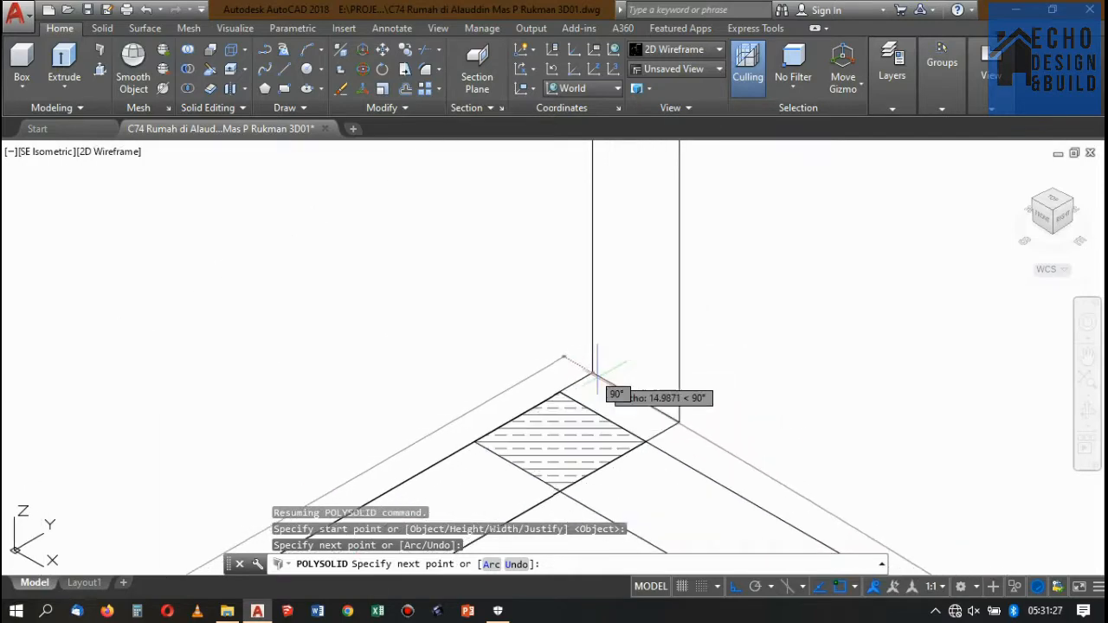
click(561, 392)
scroll(598, 363, down, 4)
scroll(675, 312, down, 3)
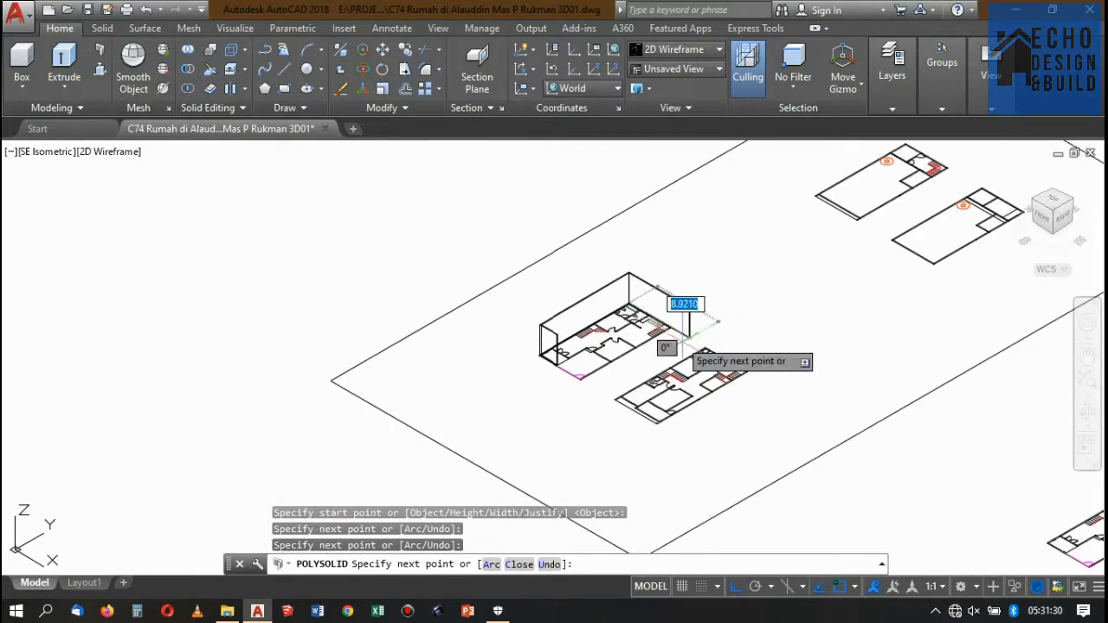
scroll(612, 285, up, 7)
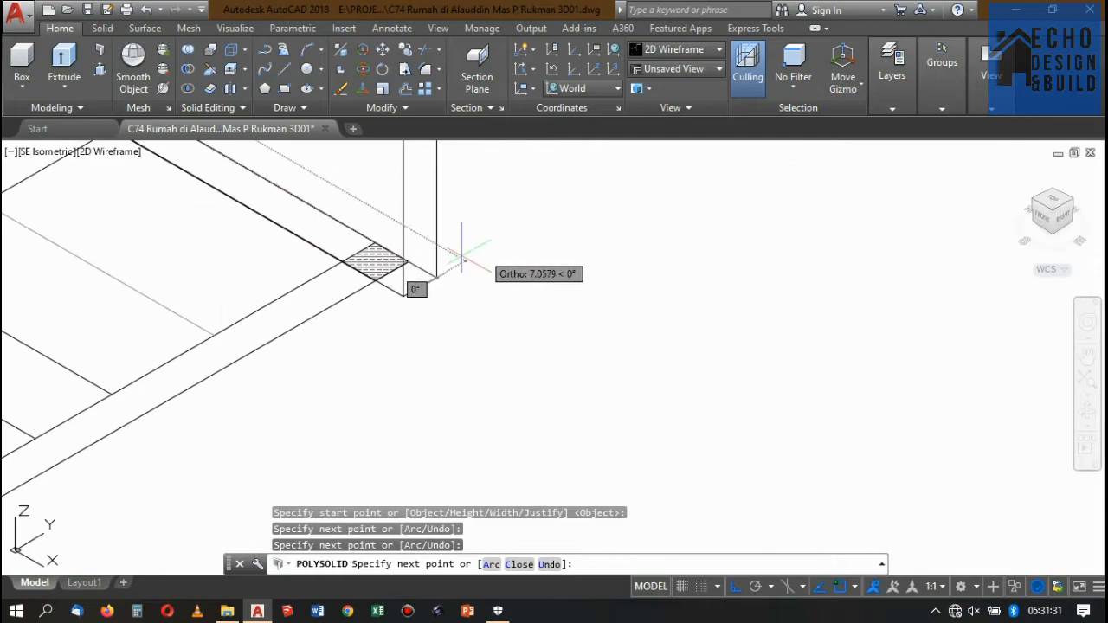
click(374, 260)
Extend the polysolid along the right side wall to the outer front-right corner column and finish the perimeter wall
scroll(617, 288, down, 6)
scroll(617, 288, up, 8)
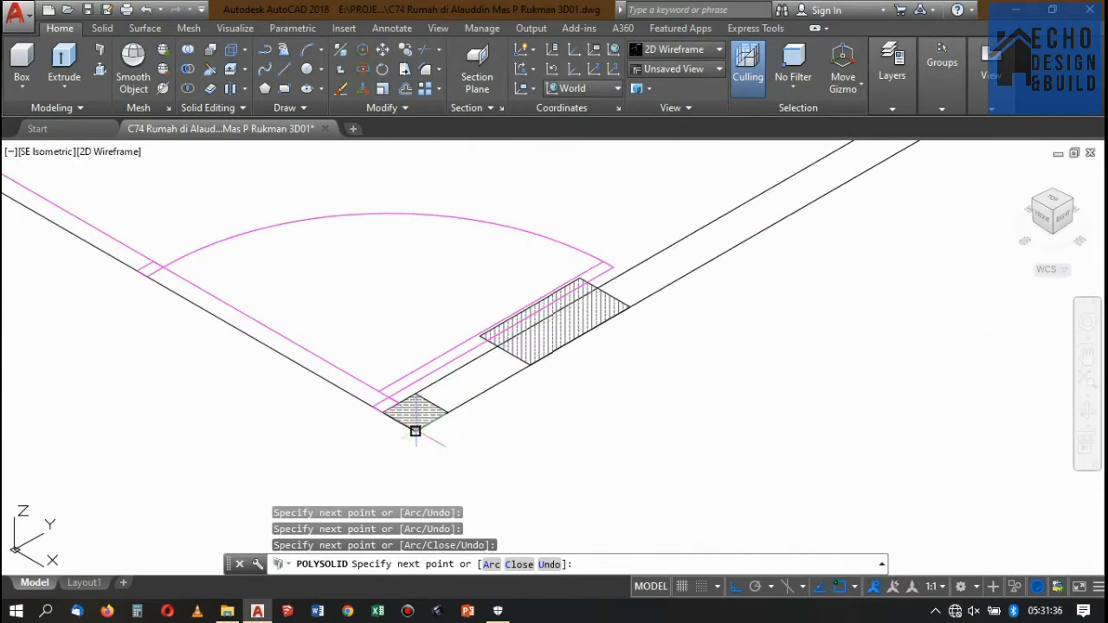
click(415, 431)
scroll(520, 437, down, 6)
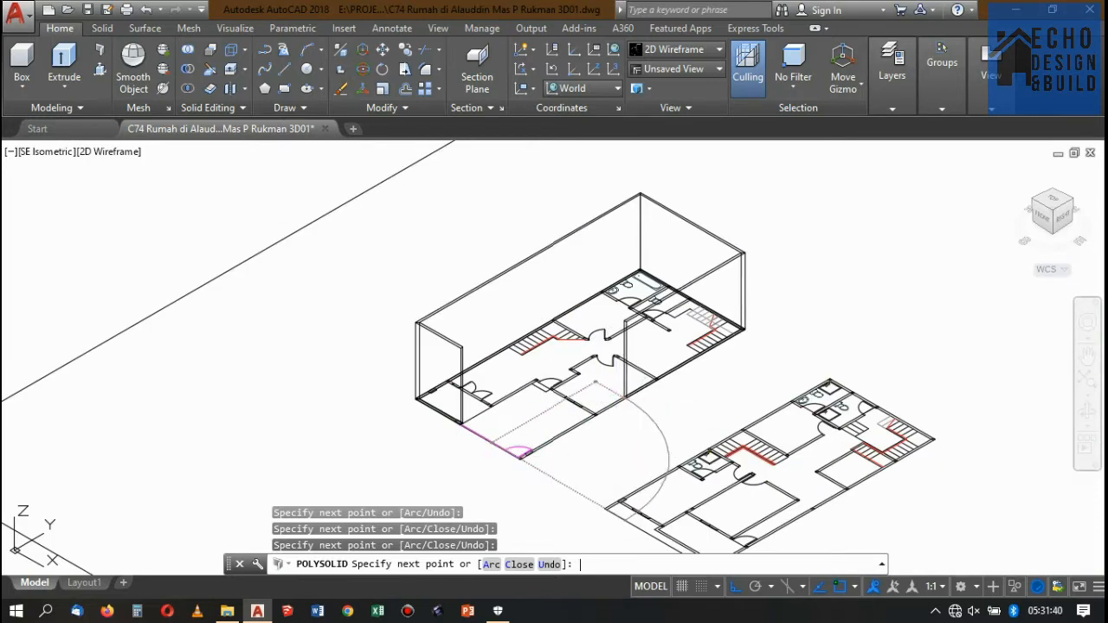
key(Return)
Try to draw the rear-left bathroom's two inner walls as a polysolid from the left wall column to the rear wall column
scroll(623, 273, up, 4)
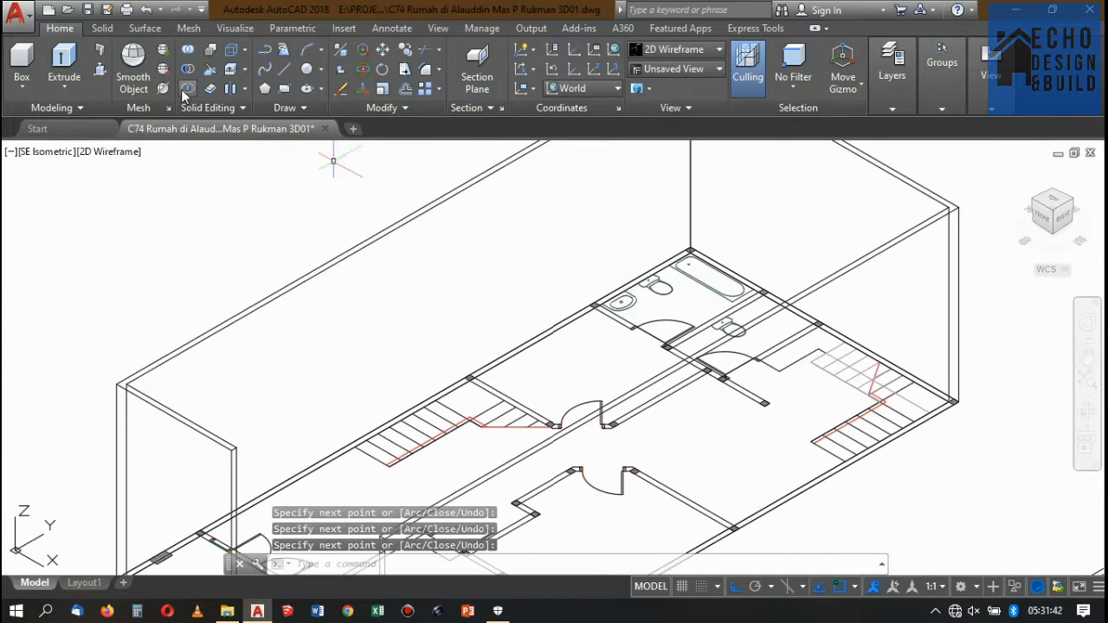
click(99, 52)
scroll(597, 303, up, 5)
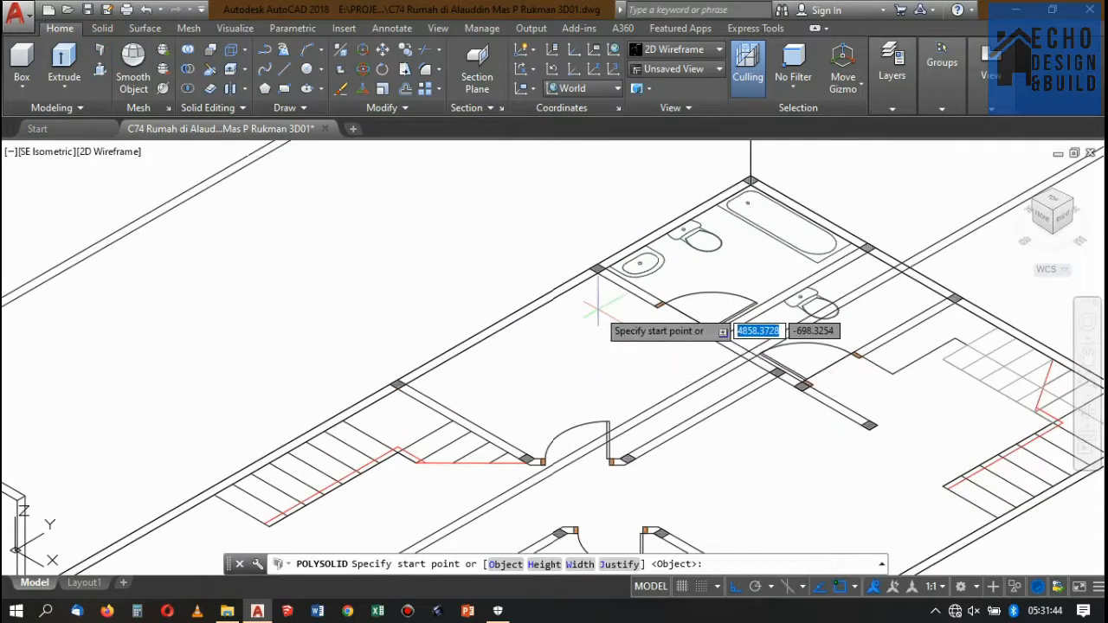
click(602, 198)
scroll(606, 200, down, 4)
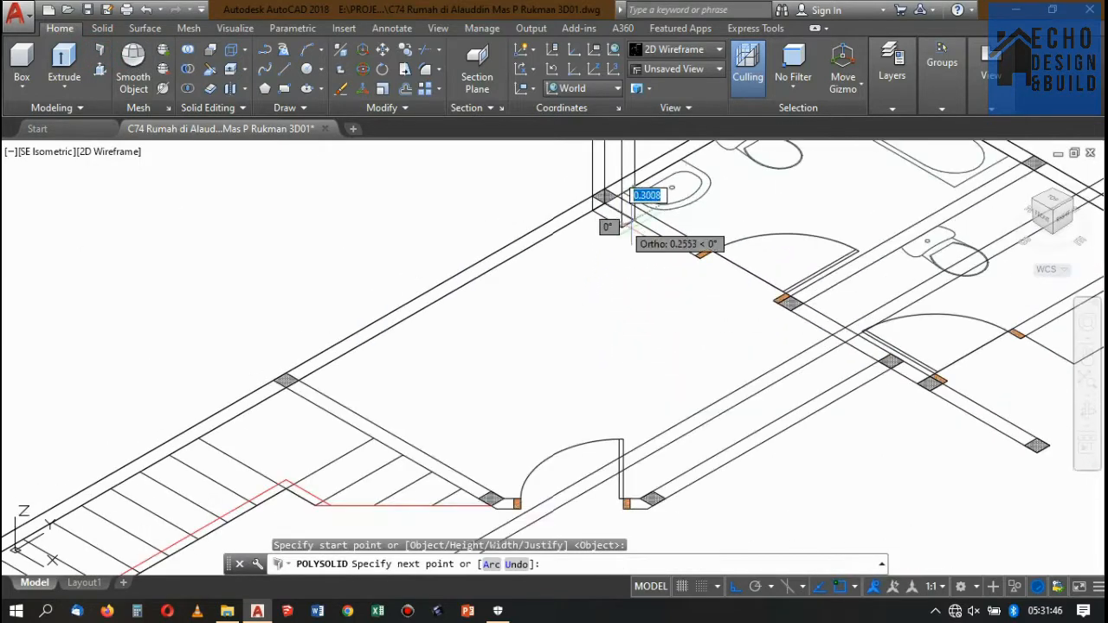
scroll(718, 277, up, 4)
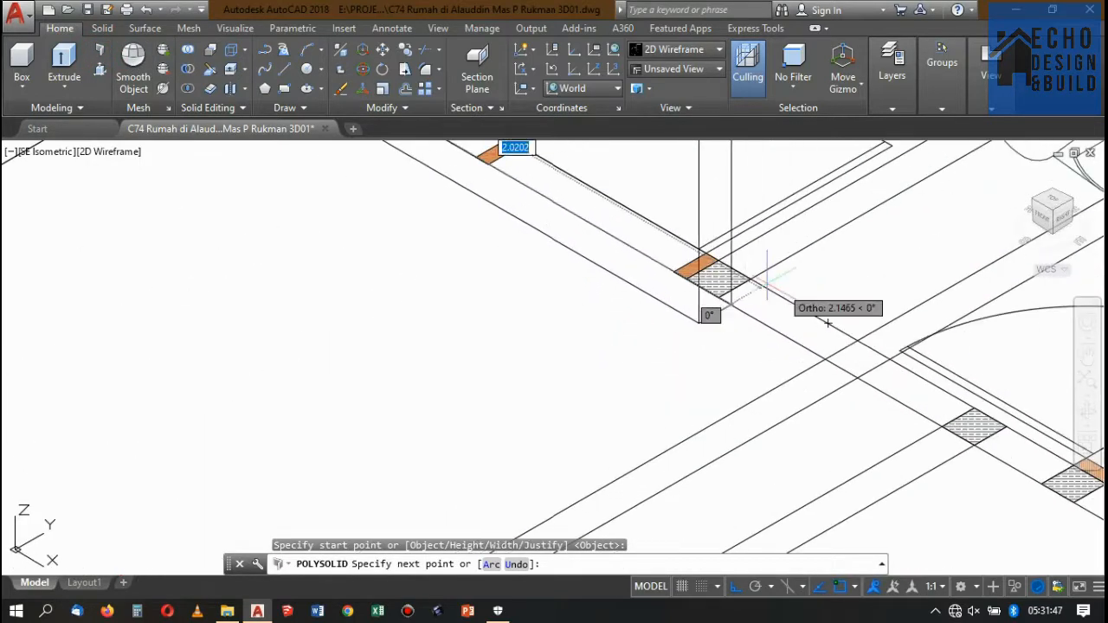
click(718, 290)
scroll(719, 290, down, 3)
scroll(784, 268, up, 6)
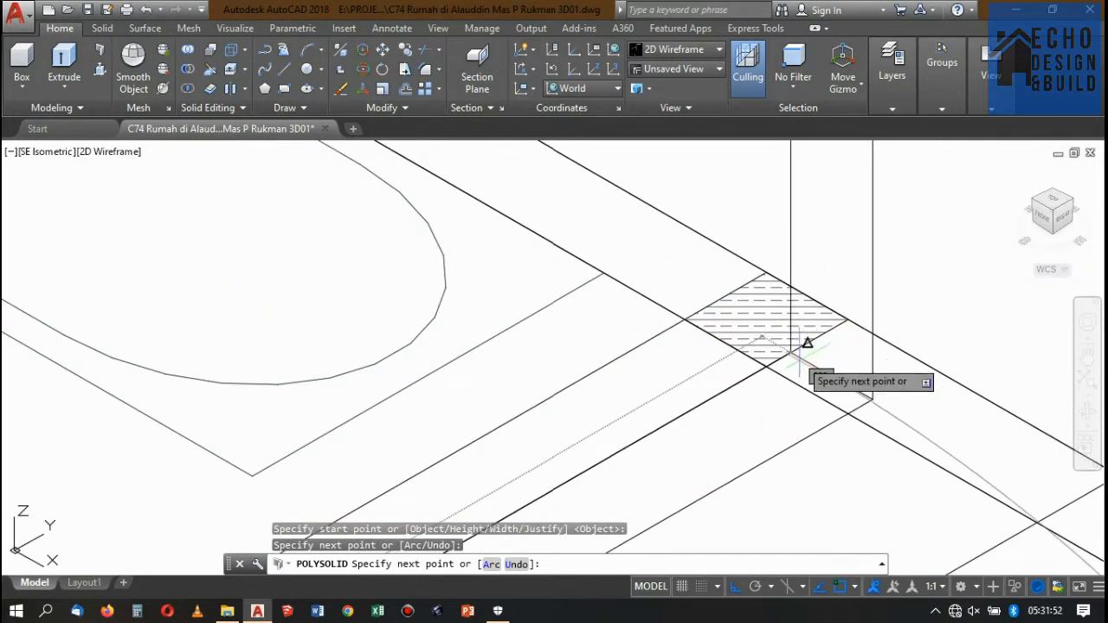
click(764, 367)
scroll(762, 366, down, 5)
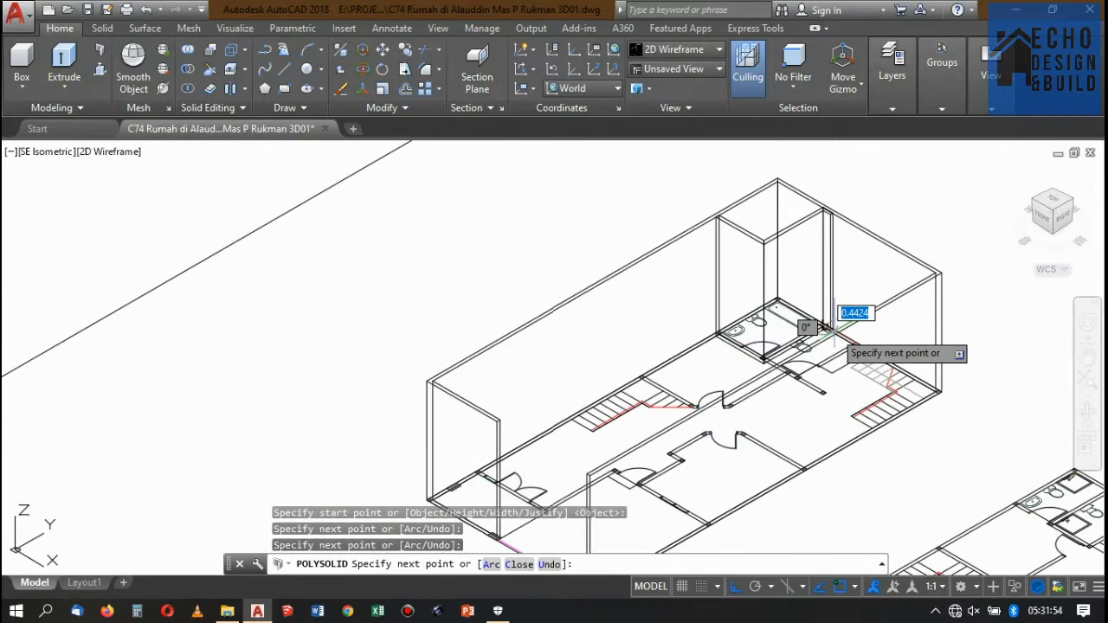
key(Return)
Erase the polysolid just drawn around the rear-left bathroom
scroll(779, 323, up, 8)
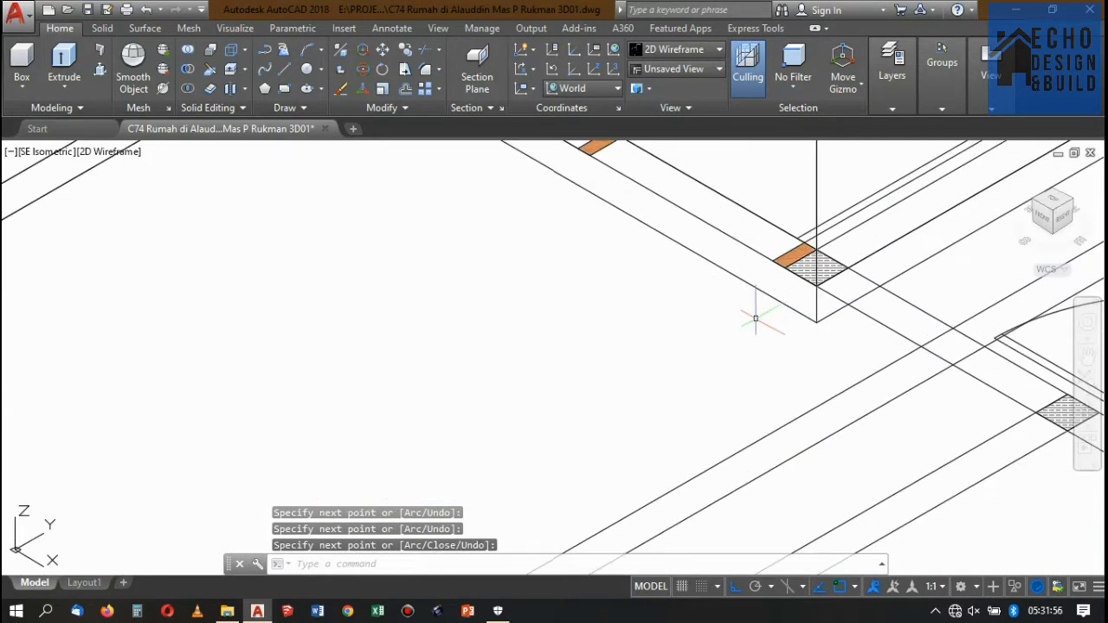
click(848, 310)
scroll(768, 333, down, 5)
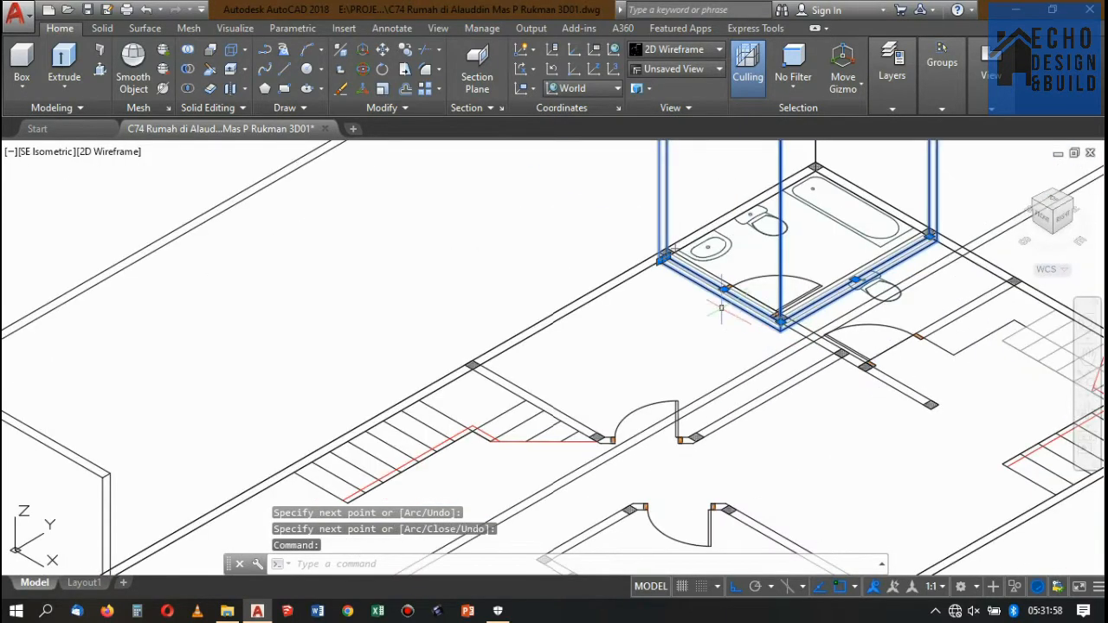
scroll(721, 307, up, 2)
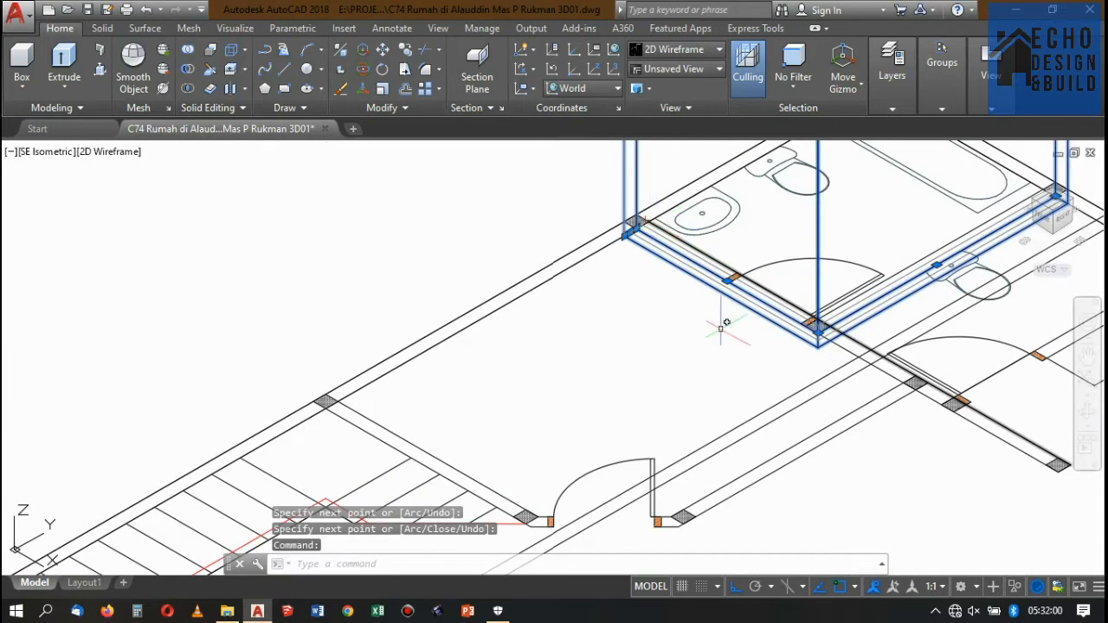
key(Delete)
scroll(644, 360, down, 4)
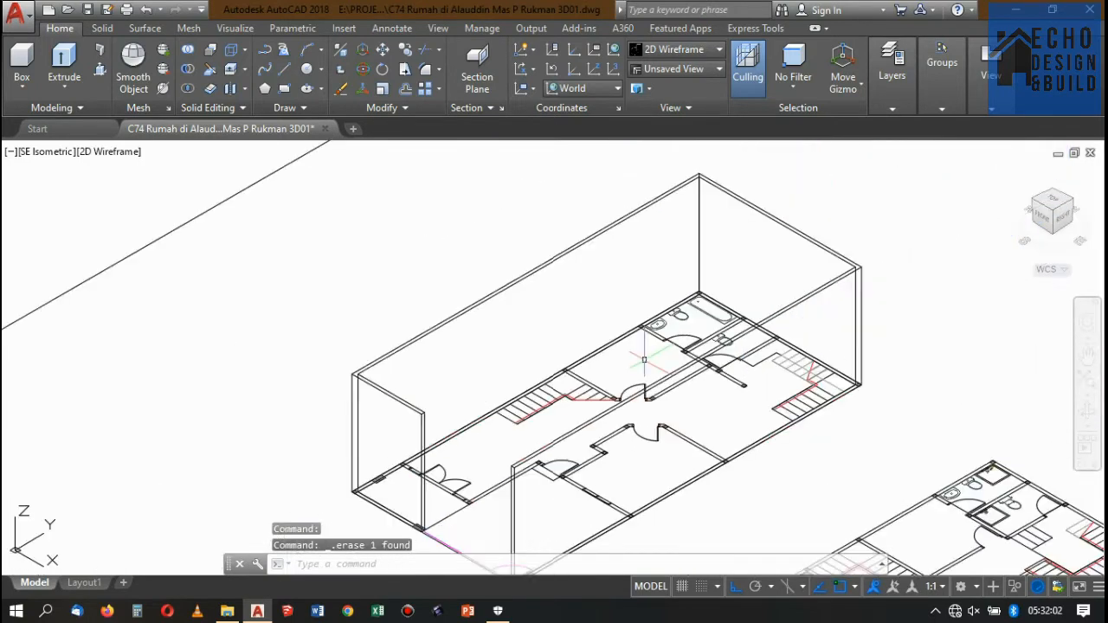
Draw the bathroom's two inner walls as a polysolid from the left wall column's inner corner, around the door-side column, to the rear wall
click(100, 52)
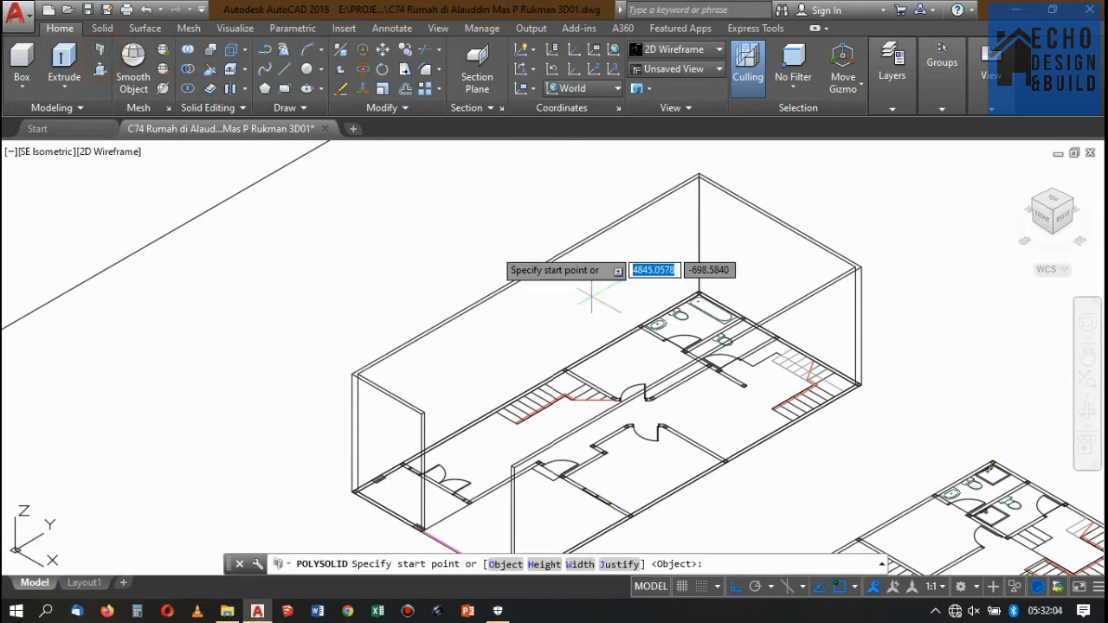
scroll(589, 299, up, 6)
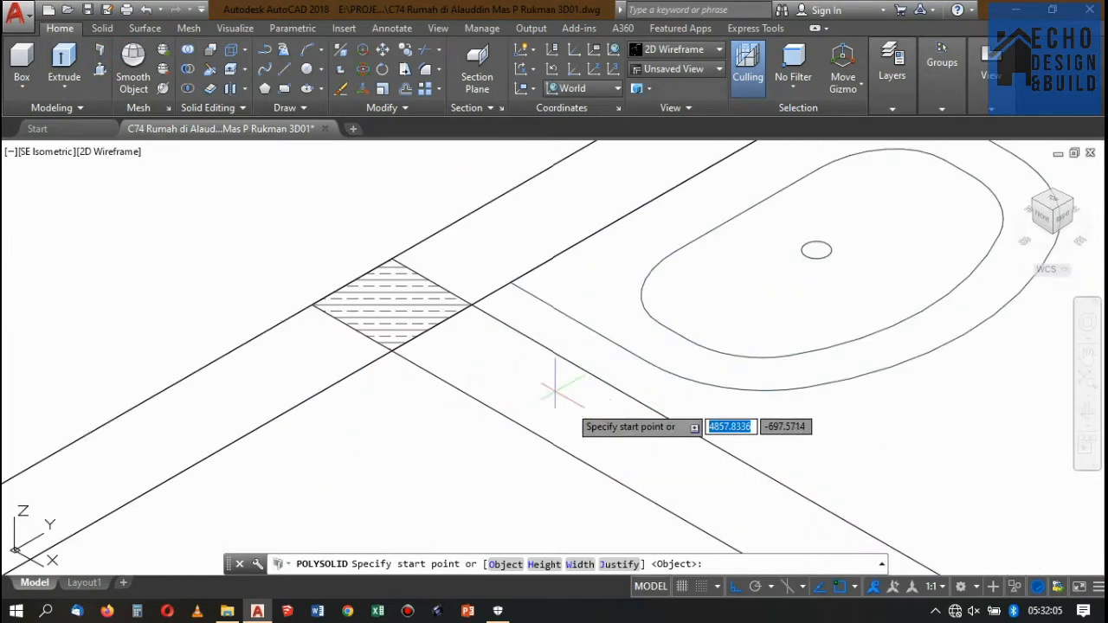
click(470, 305)
scroll(459, 307, down, 5)
scroll(557, 359, up, 5)
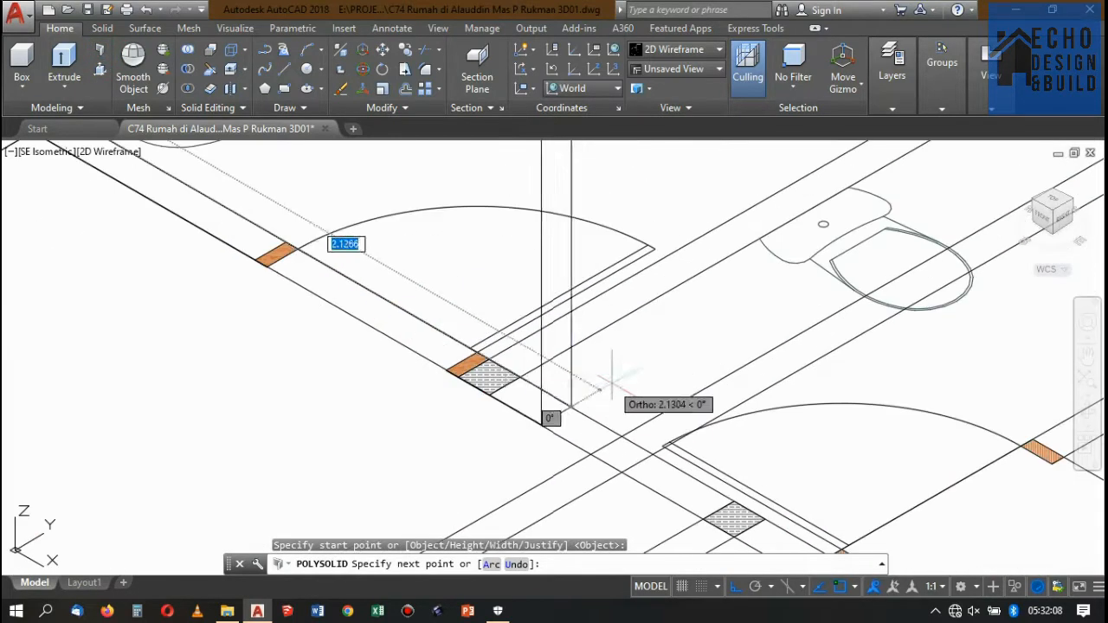
click(474, 362)
scroll(474, 363, down, 5)
scroll(609, 350, up, 8)
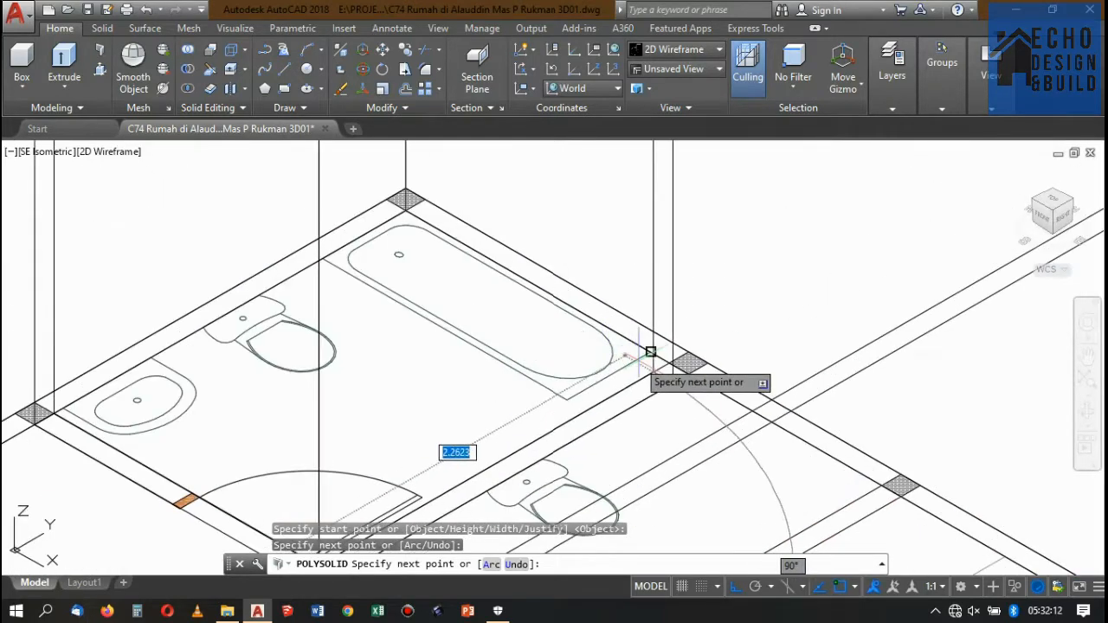
click(715, 385)
scroll(714, 385, down, 8)
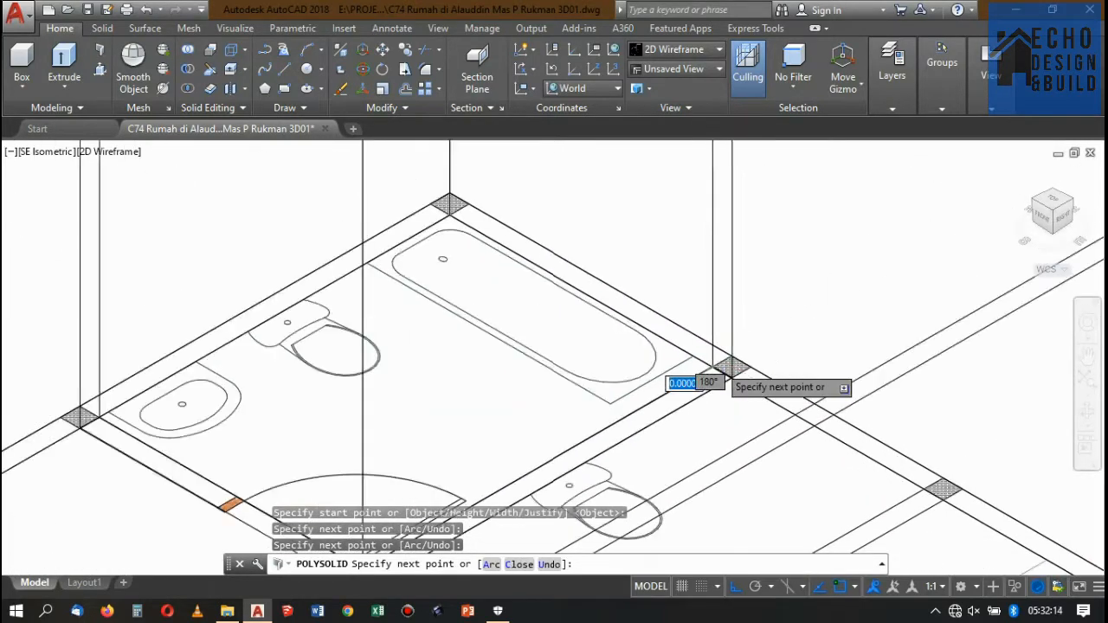
key(Return)
Draw a polysolid wall about 2.5 m long from the bathroom's corner column past the second toilet to the free-standing end column
scroll(714, 367, up, 8)
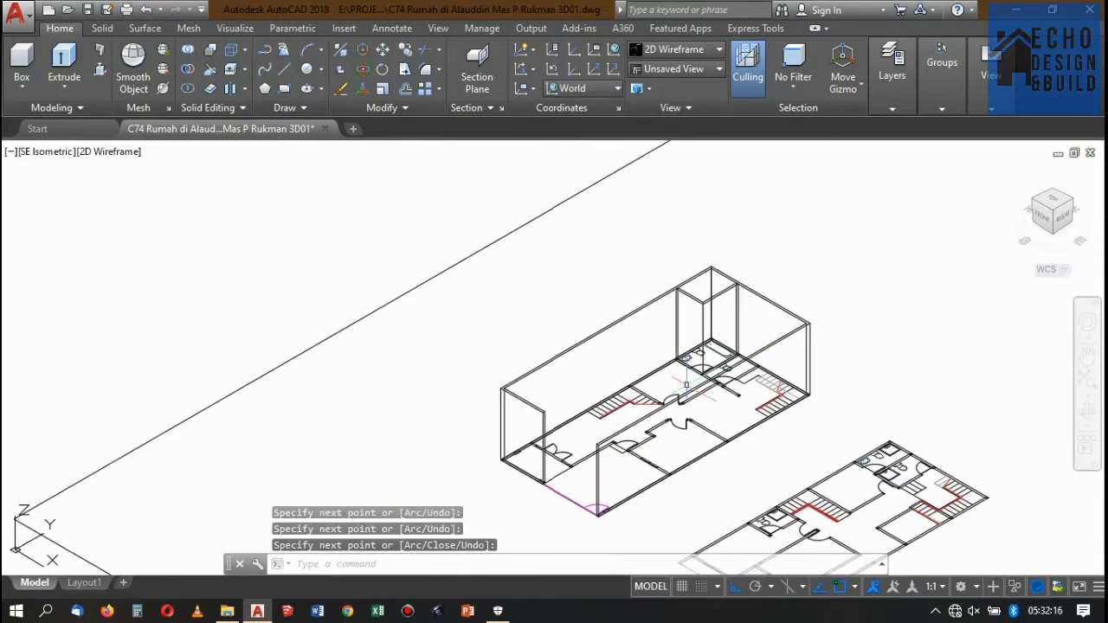
scroll(715, 366, up, 6)
key(Return)
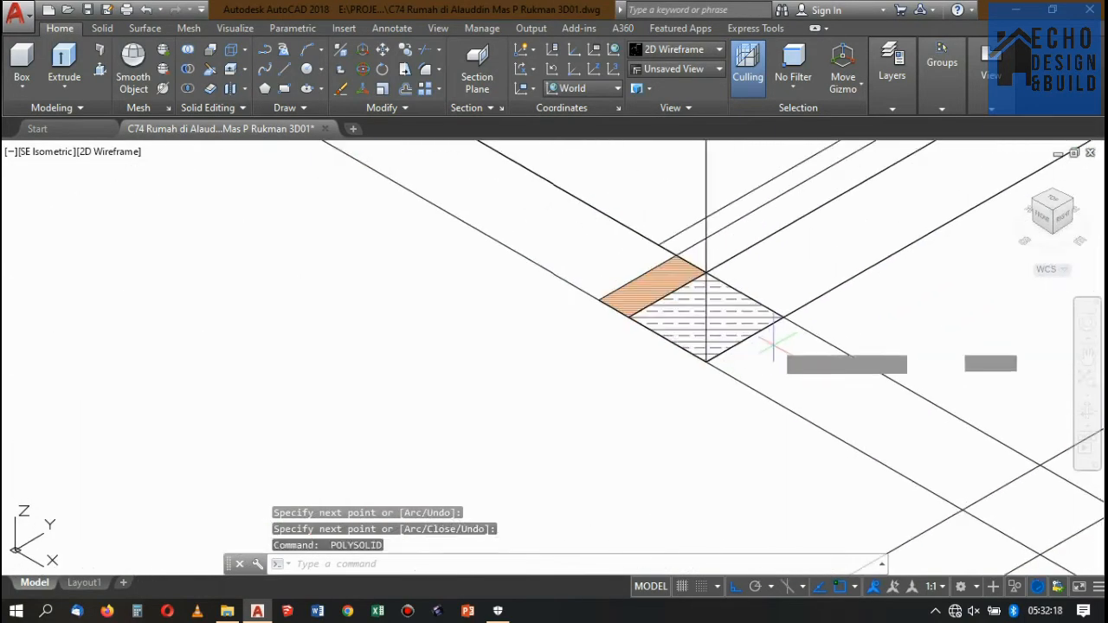
click(782, 316)
scroll(782, 316, down, 6)
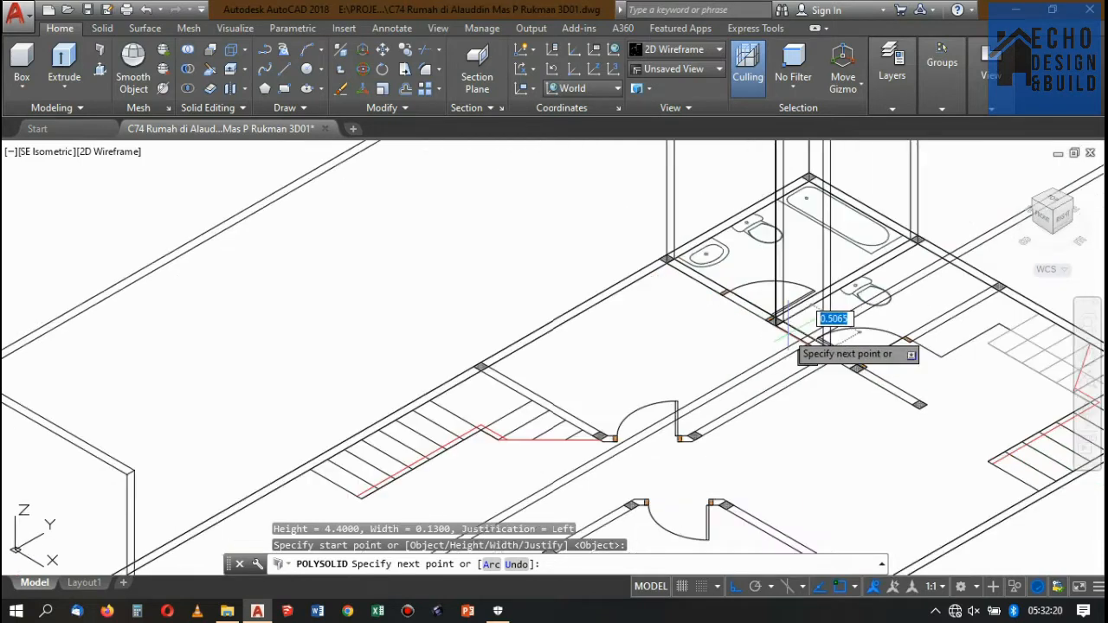
scroll(784, 322, up, 3)
scroll(939, 403, up, 5)
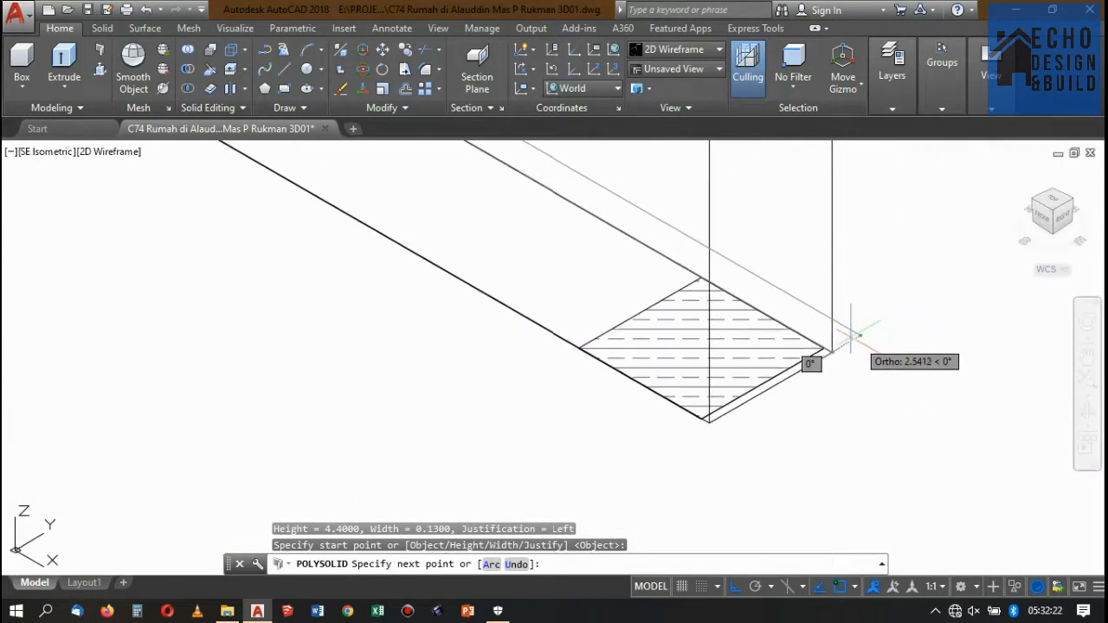
click(825, 347)
scroll(824, 347, down, 6)
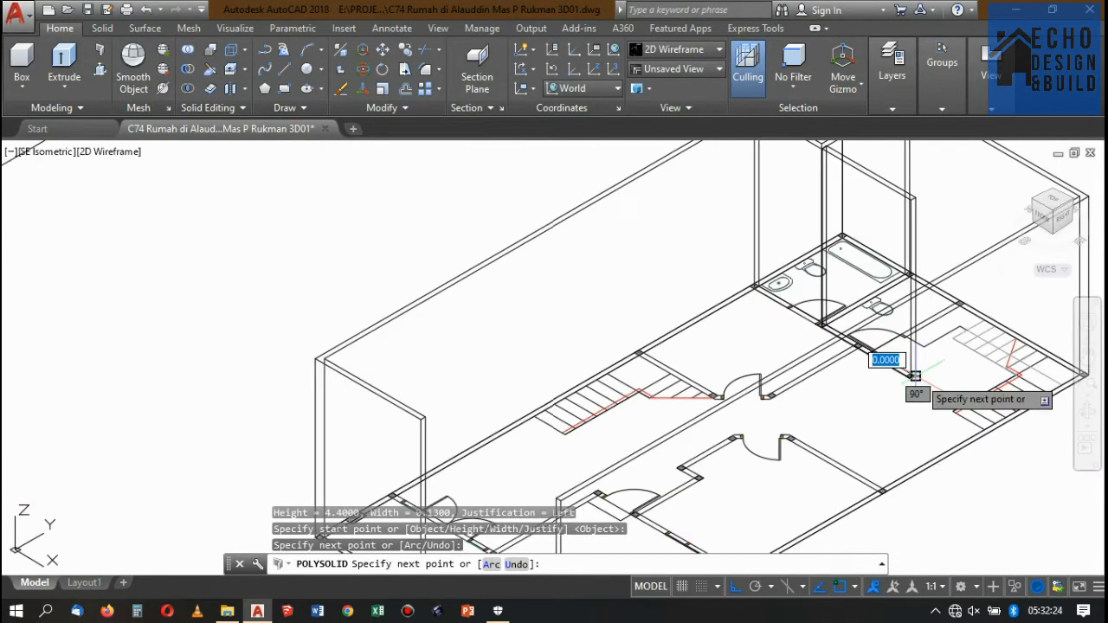
key(Return)
Start a polysolid wall at the left wall column behind the stairs and run it to the column beside the bedroom door
scroll(636, 371, up, 3)
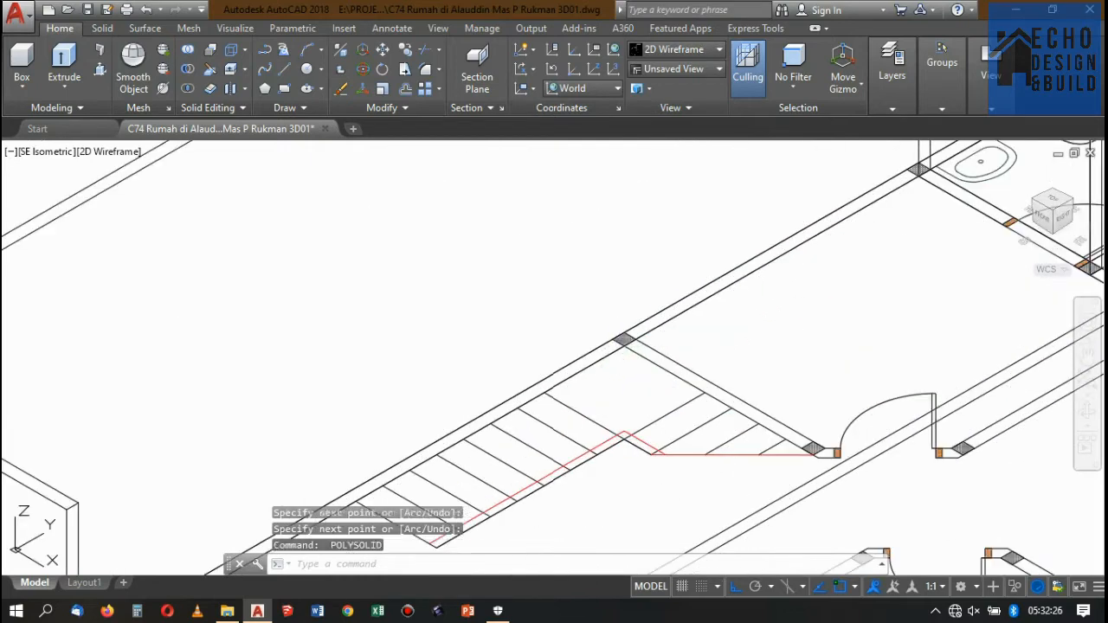
key(Return)
scroll(634, 344, up, 9)
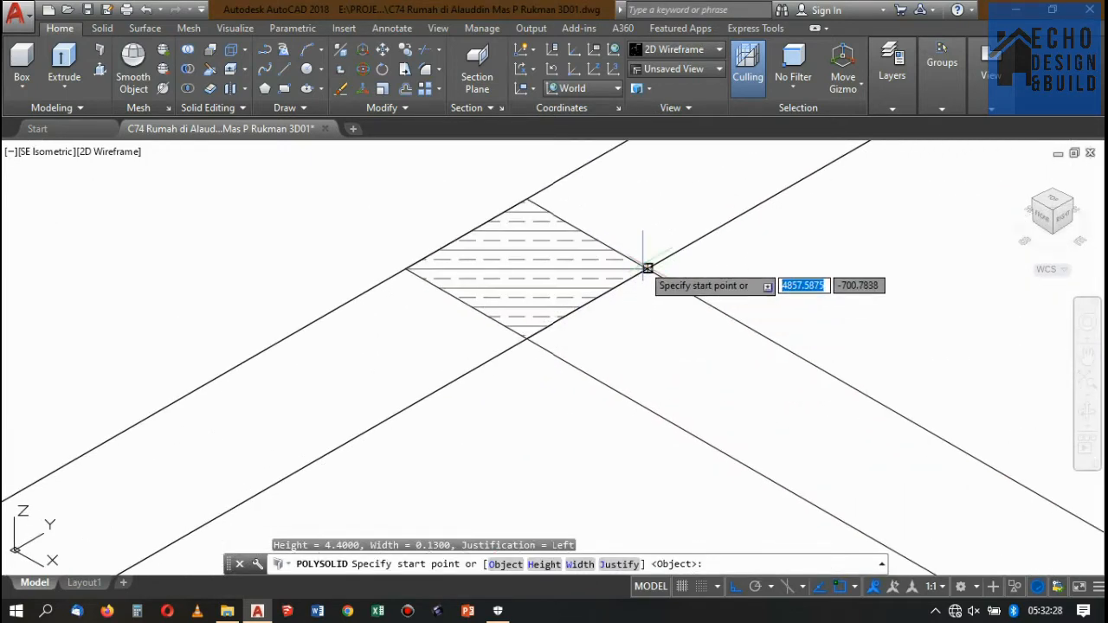
click(648, 268)
scroll(655, 255, down, 5)
scroll(729, 352, up, 4)
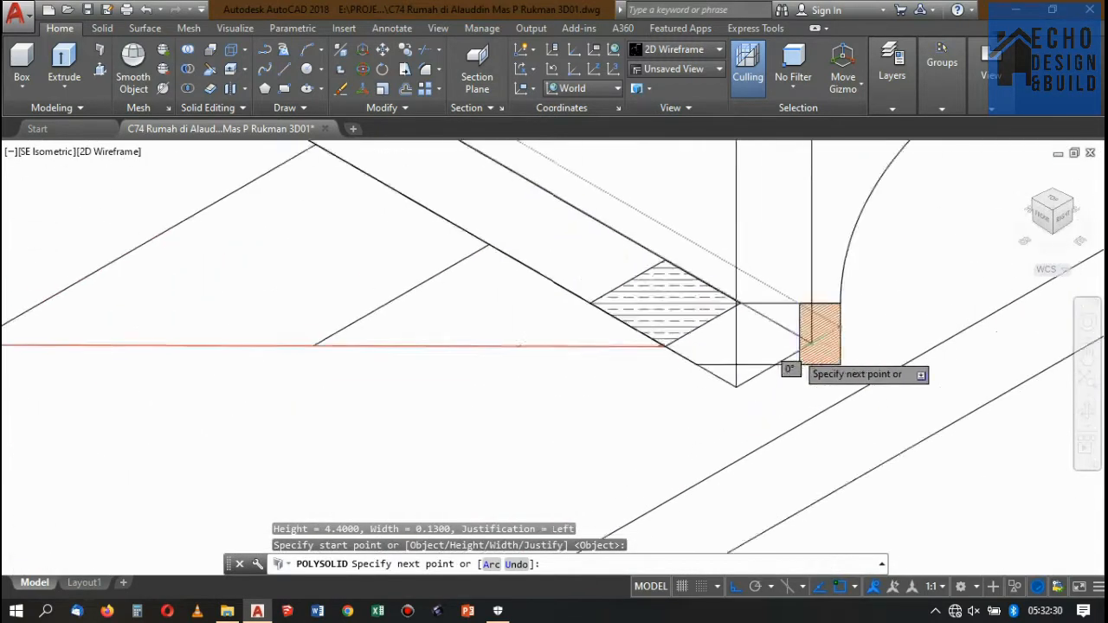
scroll(767, 277, up, 3)
scroll(675, 203, up, 4)
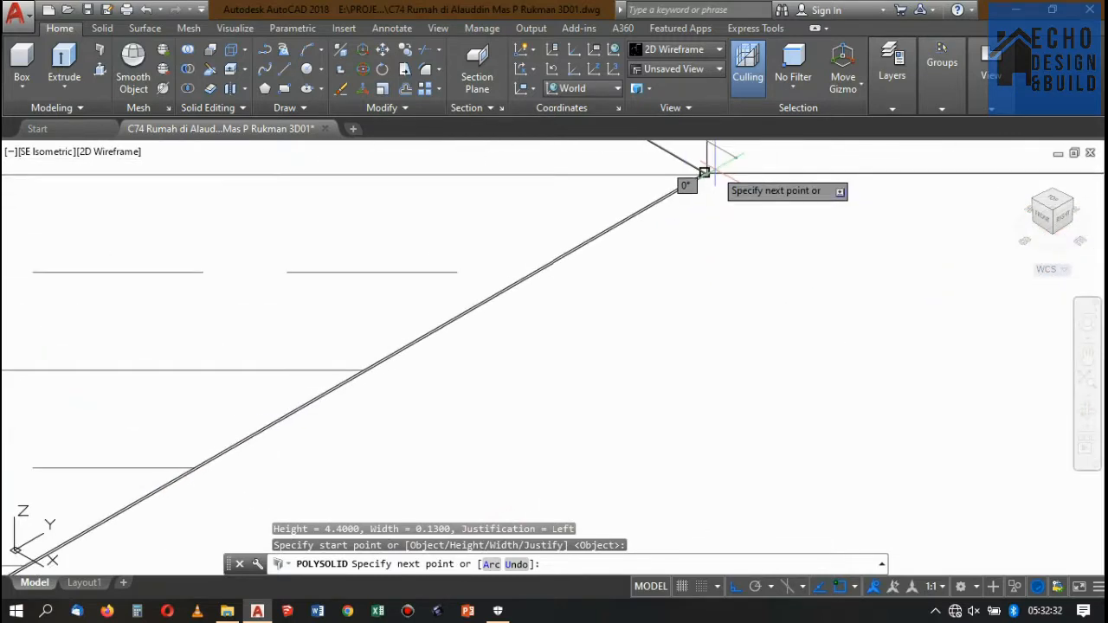
click(703, 173)
Continue the polysolid across the bedroom door opening to the inner corner of the column on its far side
scroll(580, 295, down, 5)
scroll(755, 310, up, 3)
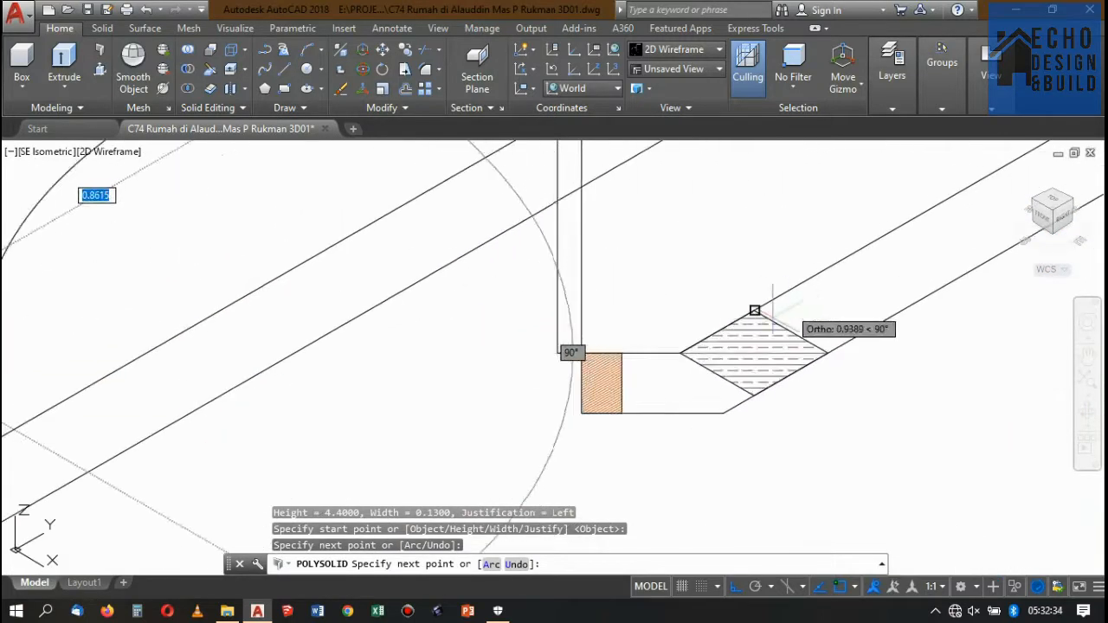
scroll(650, 356, up, 3)
click(725, 350)
scroll(658, 381, down, 5)
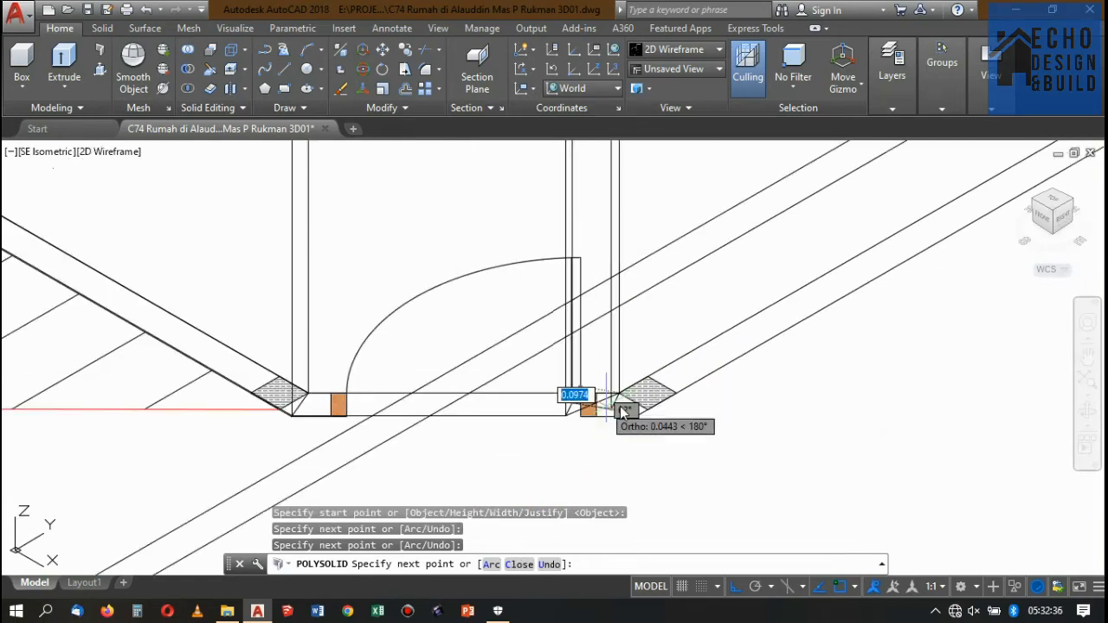
Extend the polysolid from the door's far column to the bathroom's corner column and finish the wall
scroll(710, 368, up, 2)
scroll(717, 368, up, 5)
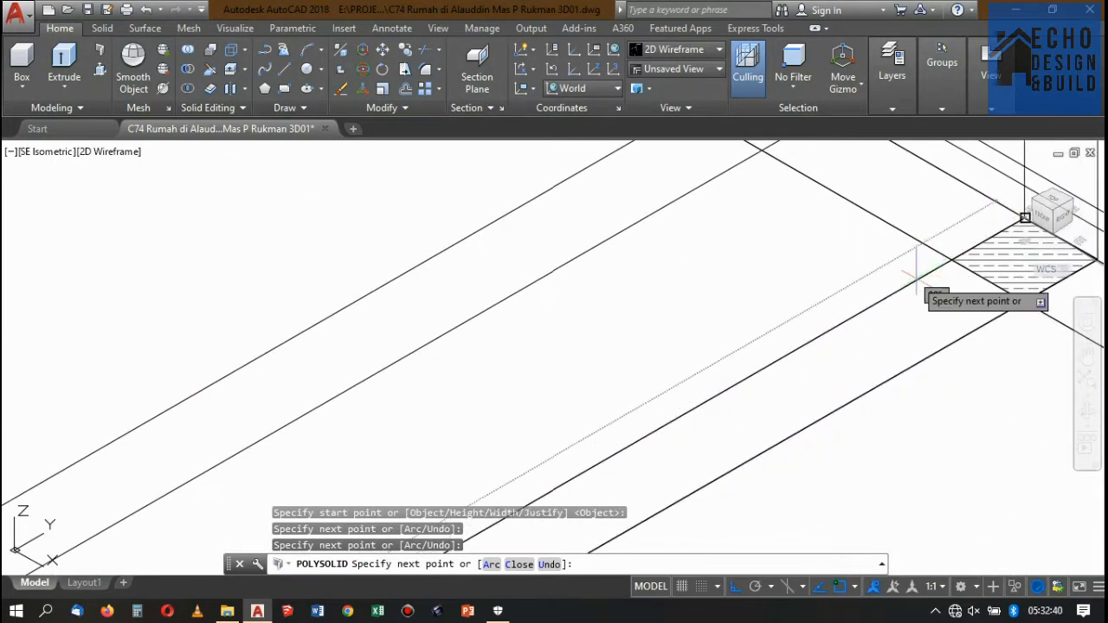
click(952, 261)
scroll(815, 331, down, 5)
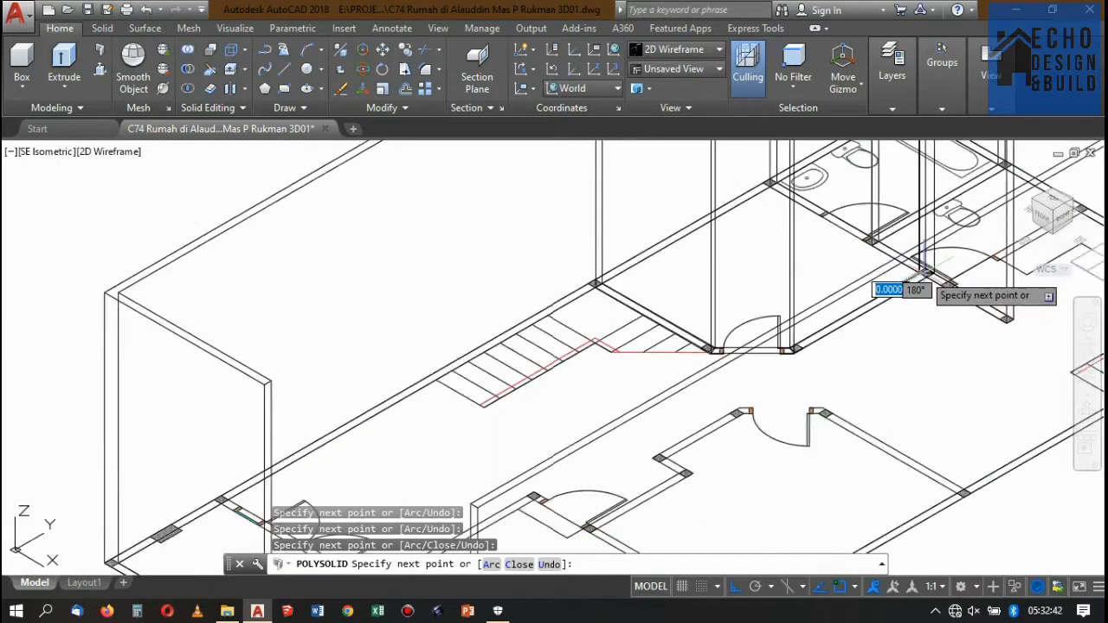
scroll(817, 334, up, 6)
scroll(854, 334, up, 6)
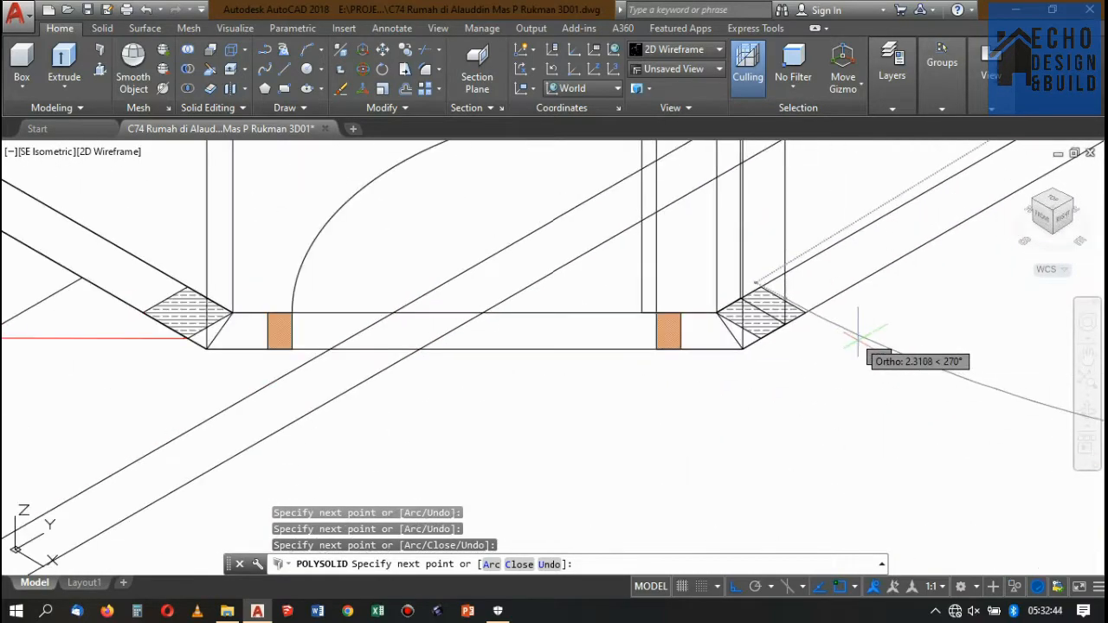
scroll(535, 417, down, 5)
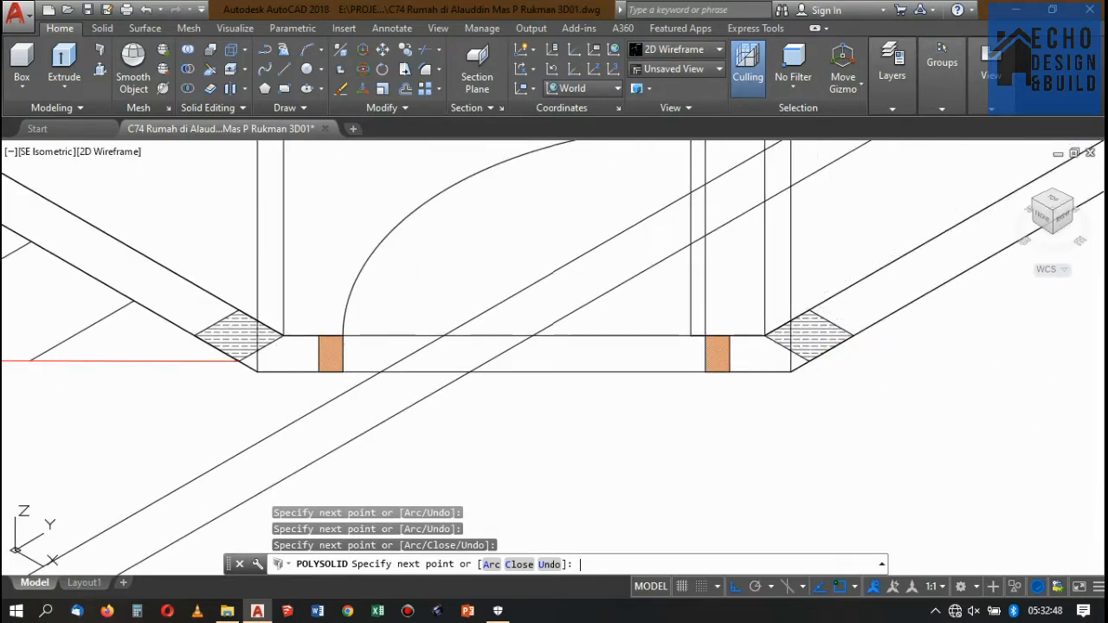
key(Return)
Examine the walls raised so far on the ground-floor plan, and orbit from the isometric view to one nearly straight above
scroll(675, 358, down, 6)
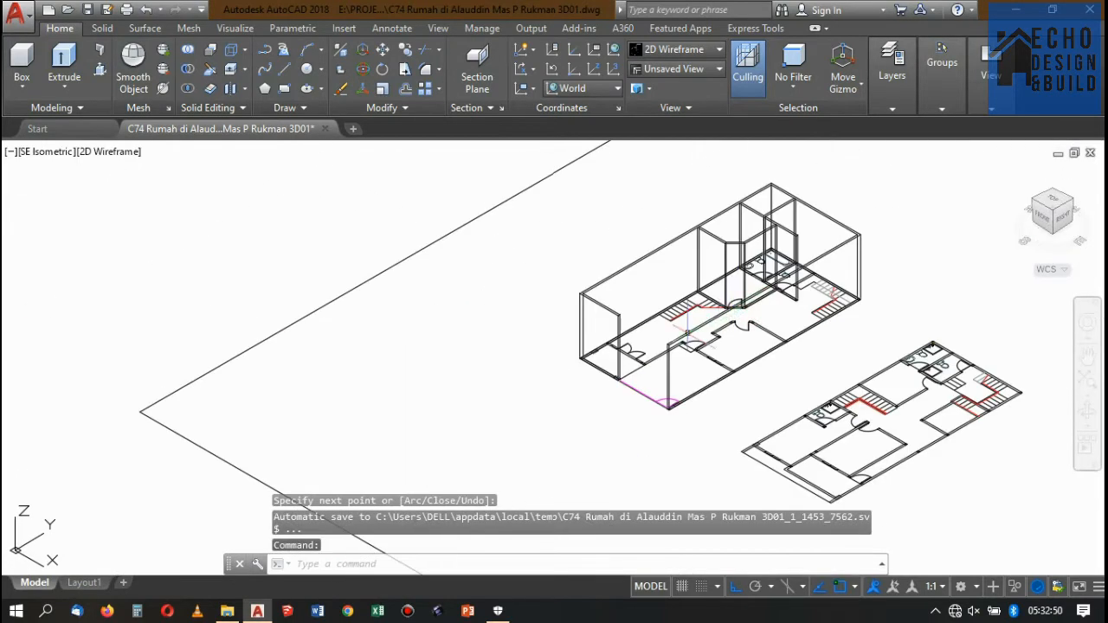
scroll(675, 357, up, 4)
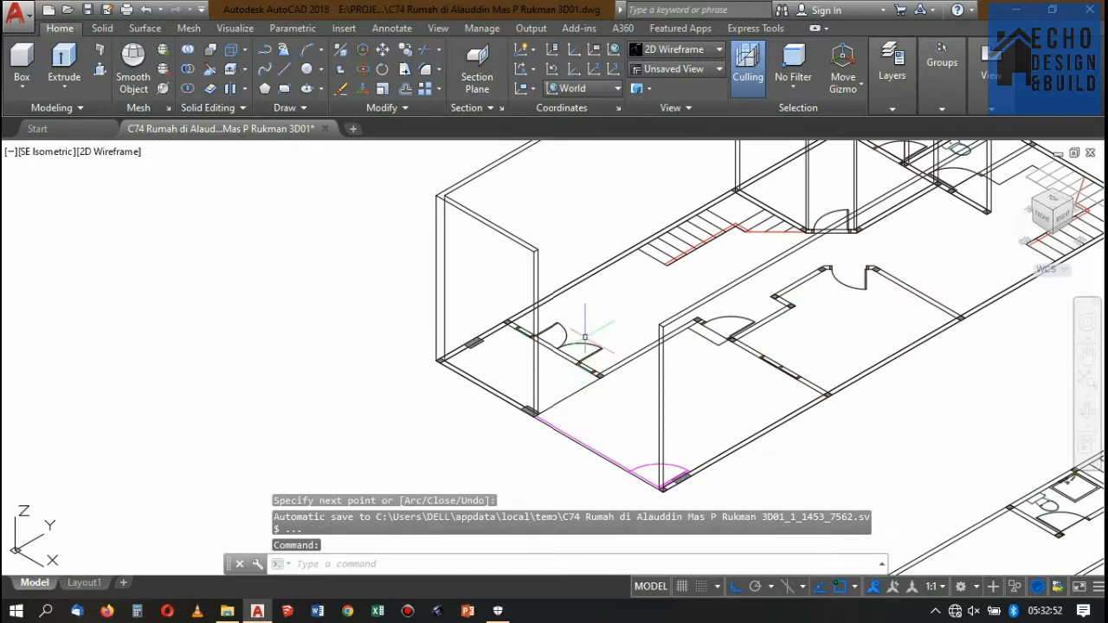
scroll(604, 365, down, 3)
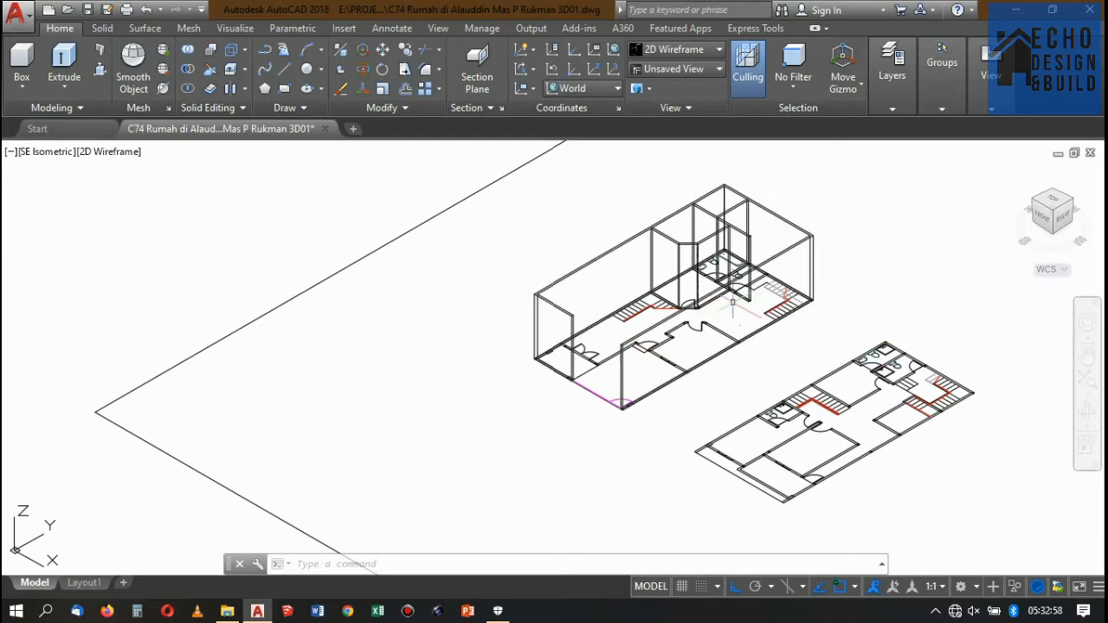
scroll(733, 302, up, 3)
scroll(693, 320, down, 4)
scroll(666, 333, up, 2)
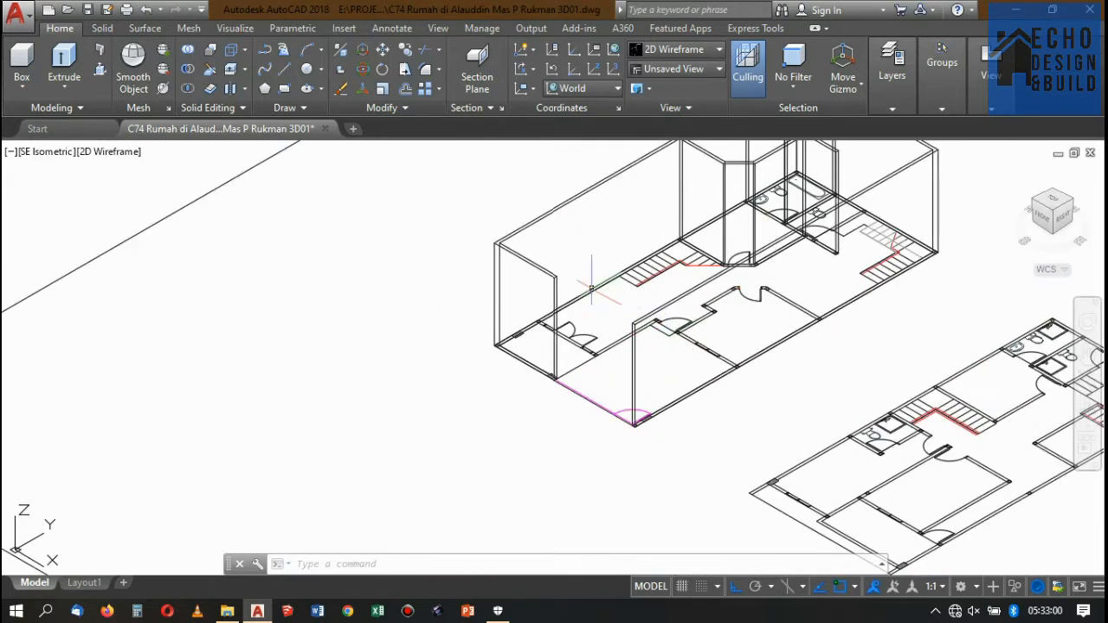
click(1063, 209)
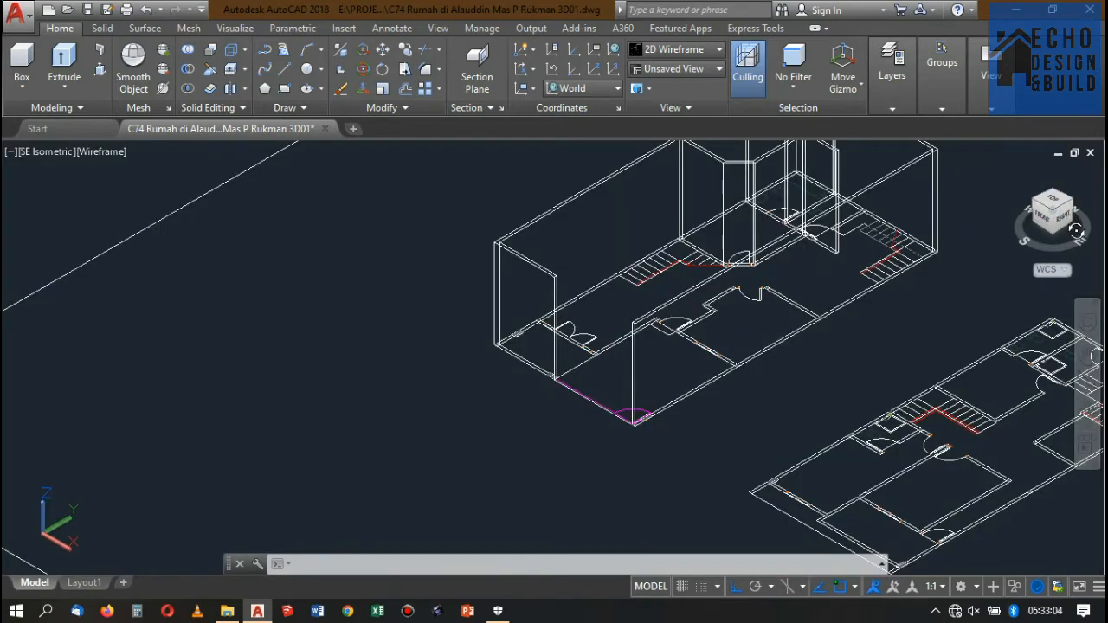
shift+middle_drag(552, 357, 552, 358)
shift+middle_drag(922, 270, 825, 295)
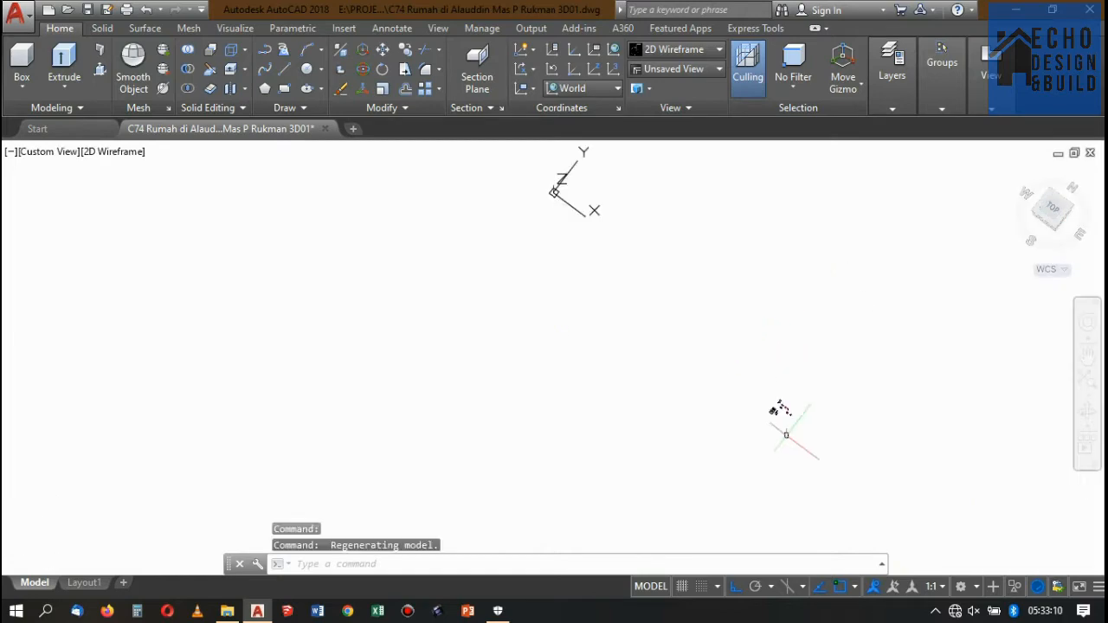
Examine the front entrance and stair area from above, and tilt the view slightly with 3D Orbit
scroll(738, 407, up, 5)
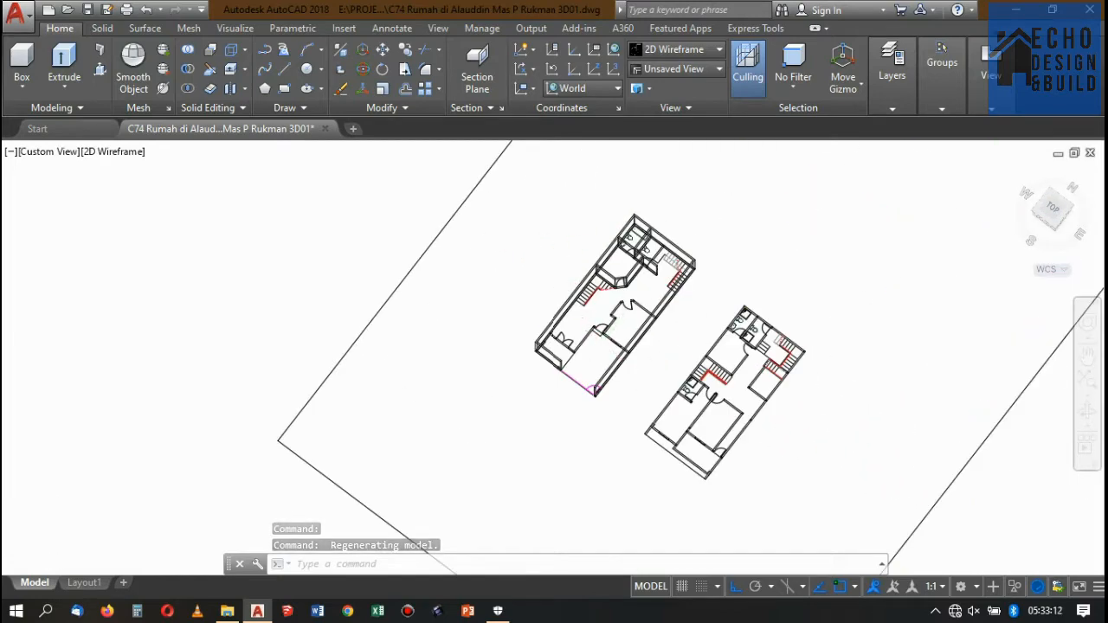
scroll(597, 347, up, 5)
scroll(519, 415, down, 3)
scroll(478, 361, up, 3)
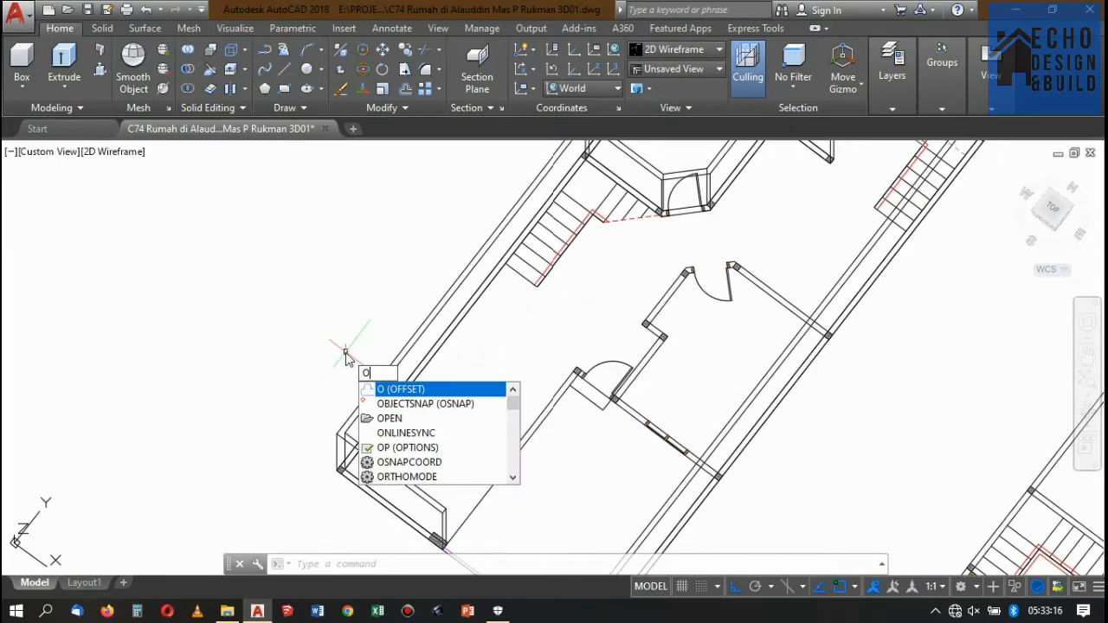
text(r)
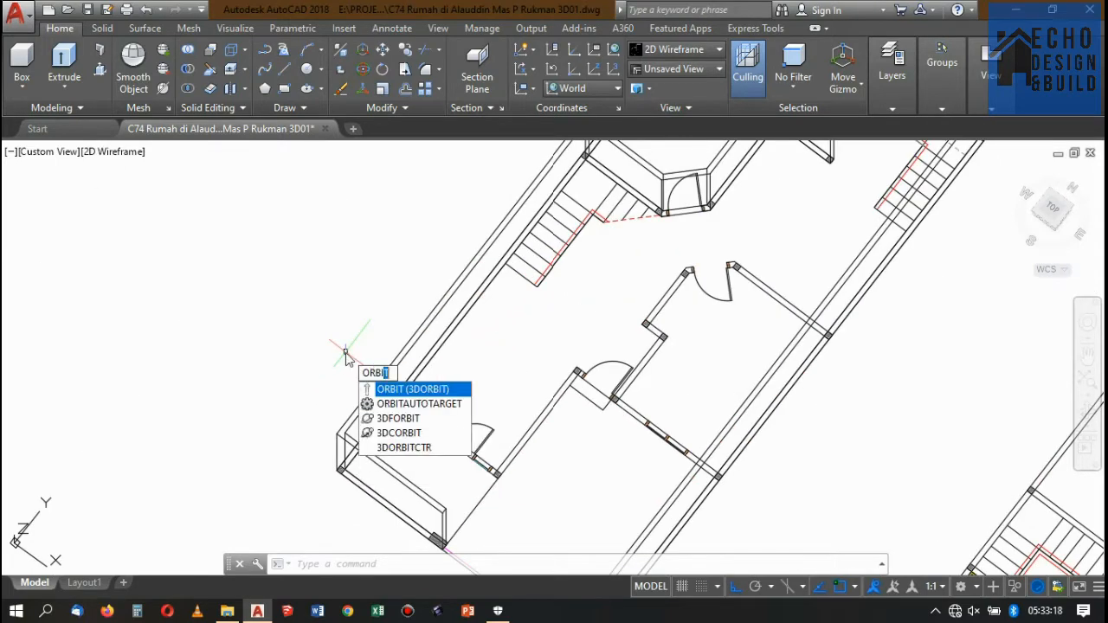
click(402, 389)
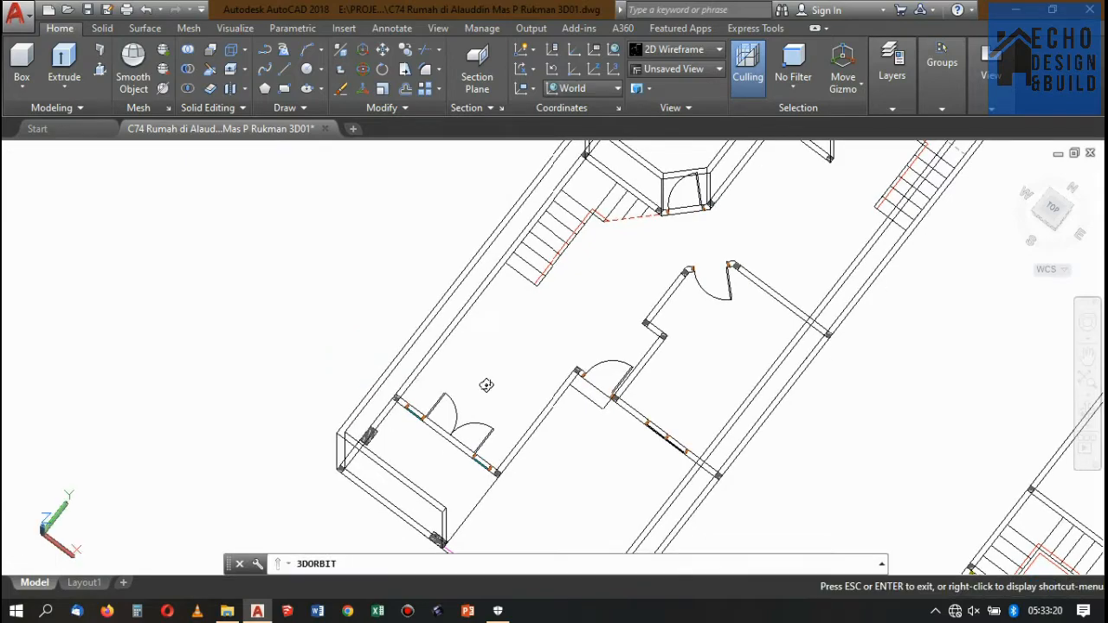
mouse_move(601, 376)
mouse_down()
mouse_move(598, 299)
mouse_move(622, 359)
mouse_up()
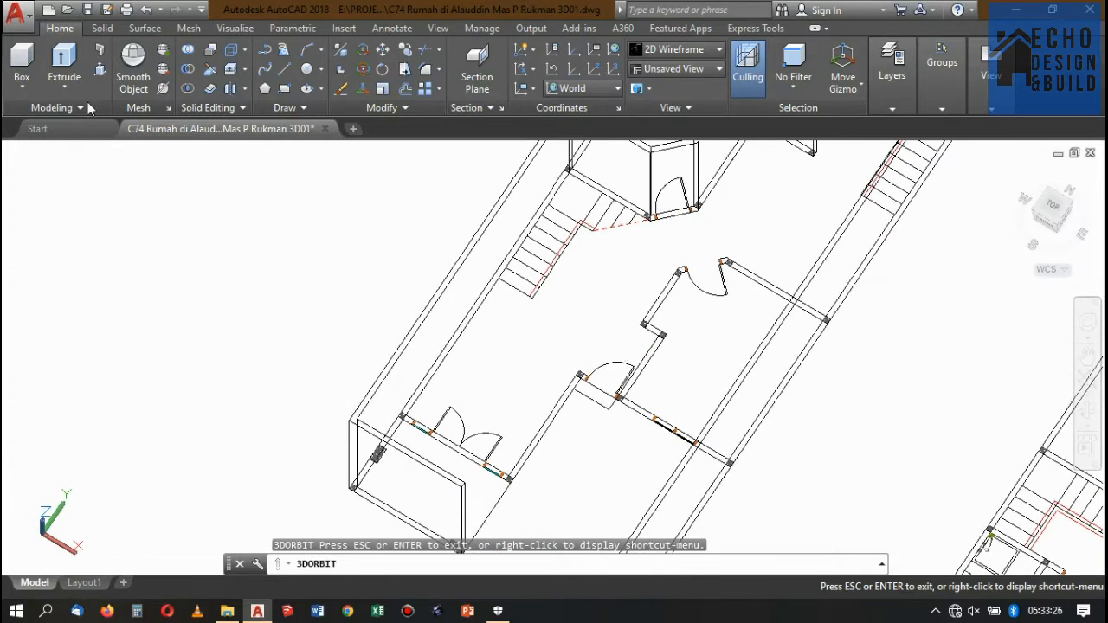
Draw a polysolid wall about 3 m long along the entrance's double-door line, from the left wall column to the opposite column
click(99, 50)
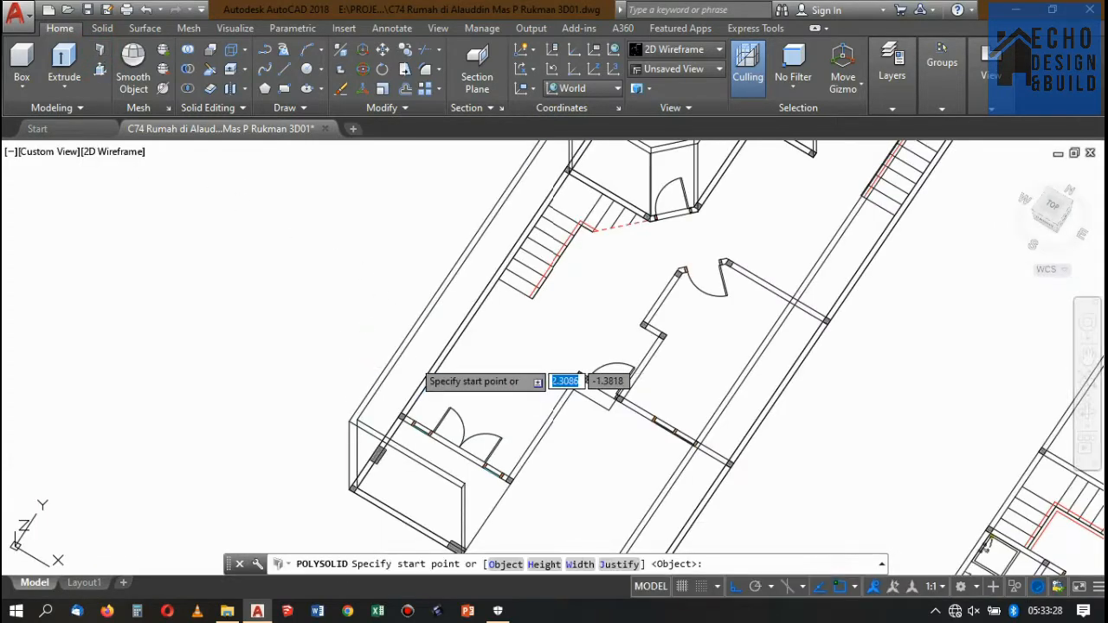
scroll(463, 424, up, 3)
scroll(359, 403, up, 4)
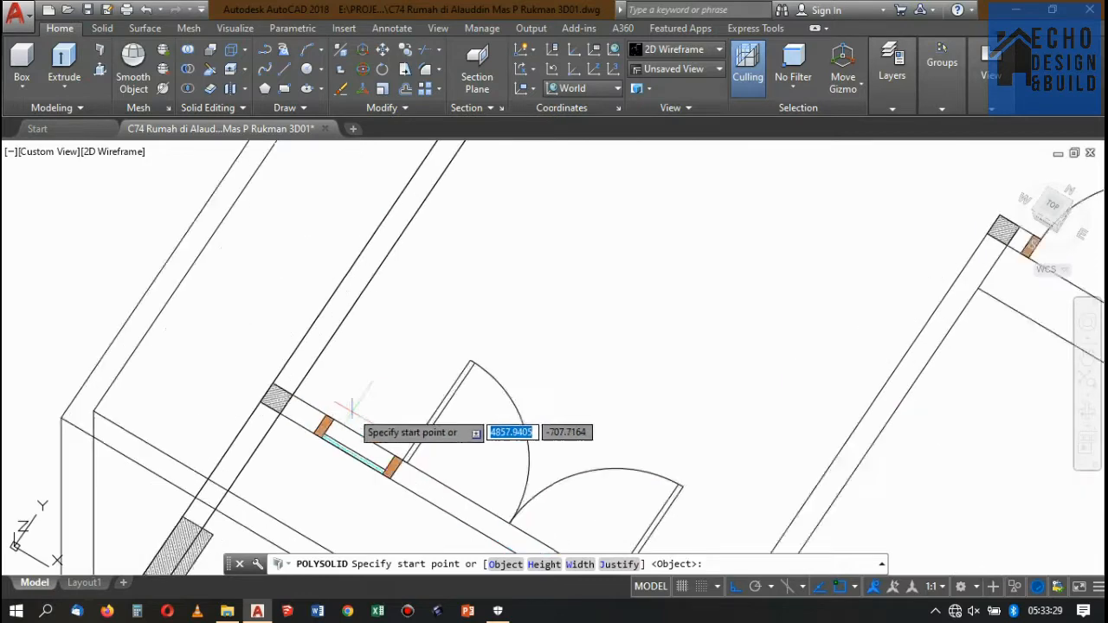
click(262, 389)
scroll(320, 385, down, 5)
scroll(346, 386, up, 3)
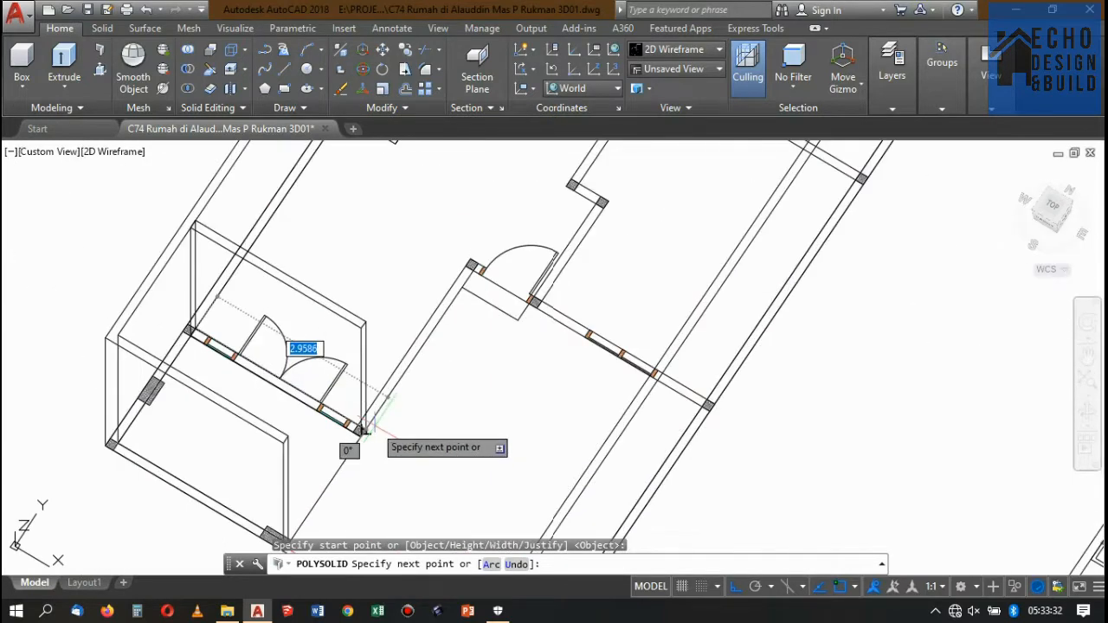
Continue the polysolid wall along the front double doors to the corner, and on to the column beside the single door
scroll(362, 429, up, 5)
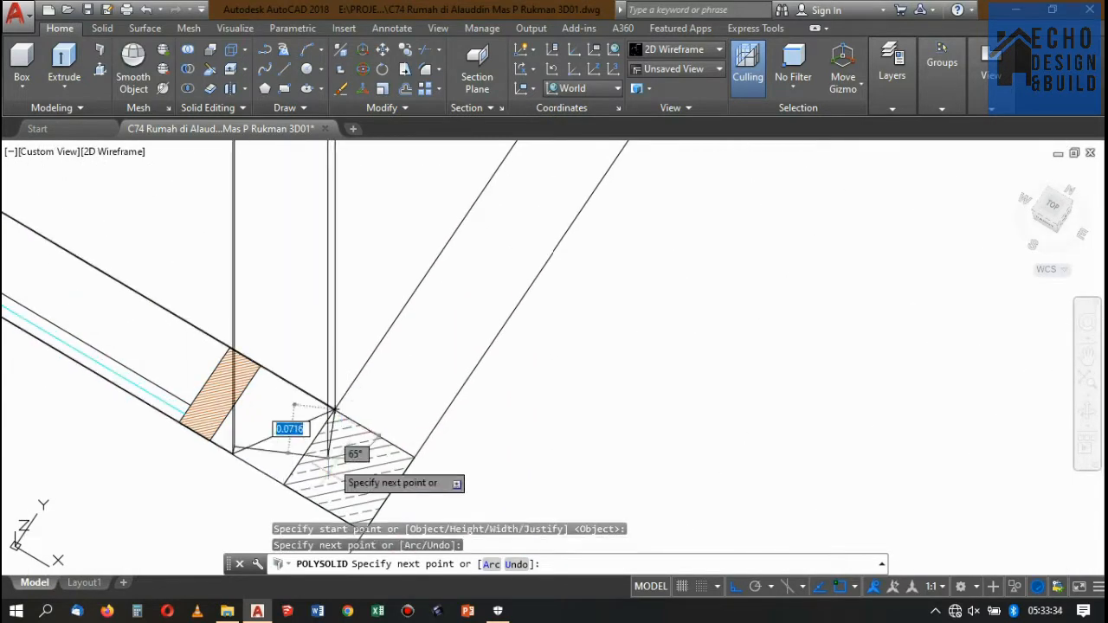
scroll(325, 459, down, 8)
scroll(381, 424, up, 8)
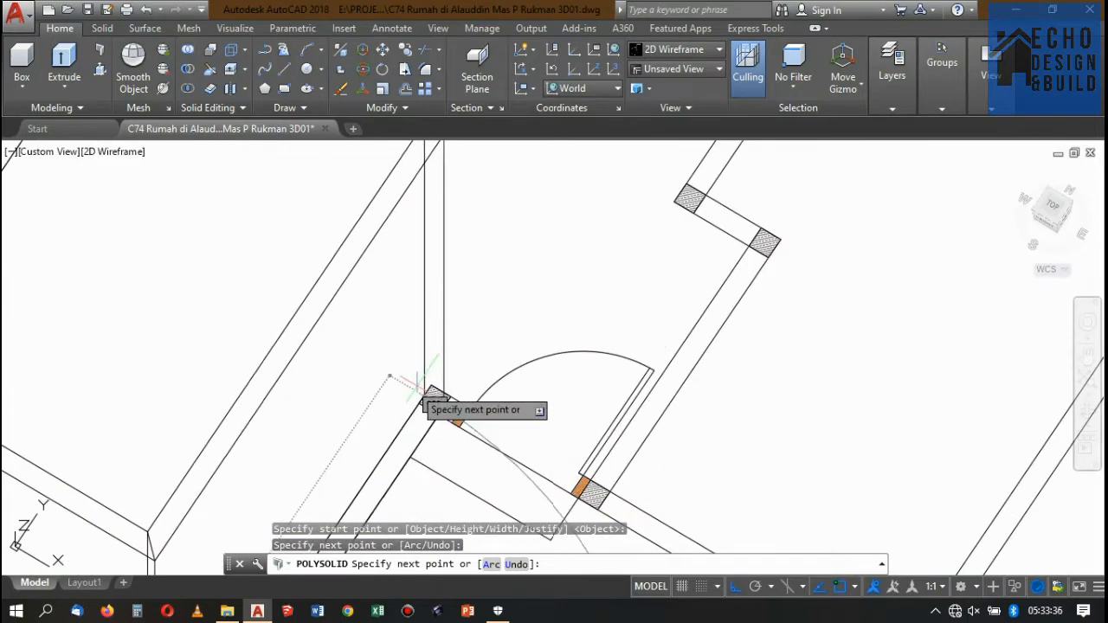
scroll(429, 388, up, 2)
click(436, 390)
scroll(440, 391, down, 6)
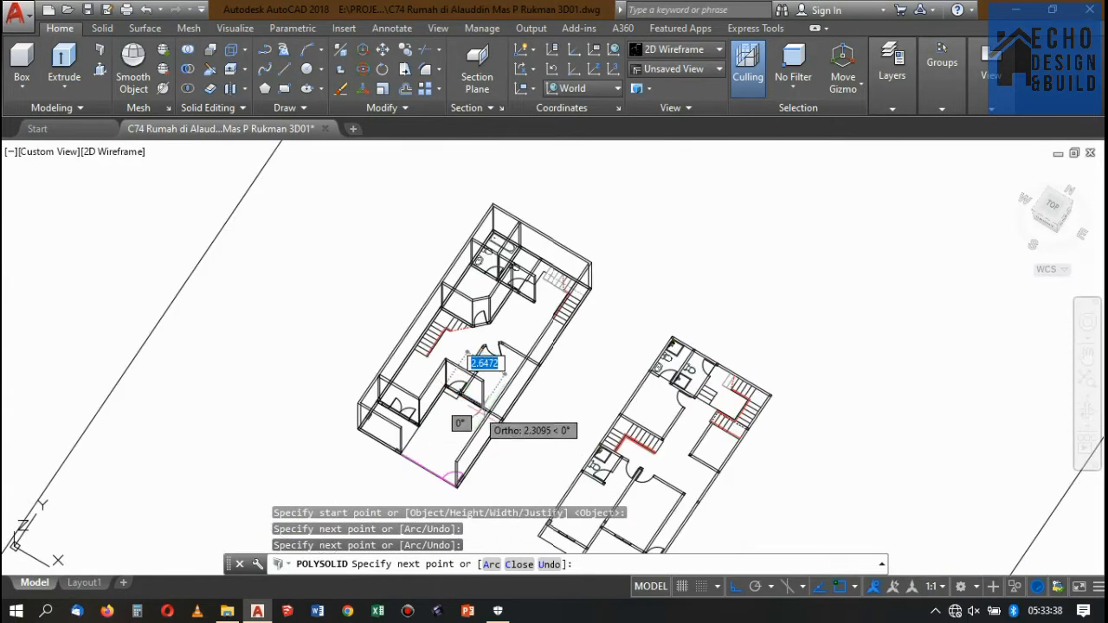
Extend the polysolid wall past the single door and windows to the inner corner of the outer side-wall column, and finish it
scroll(476, 403, up, 8)
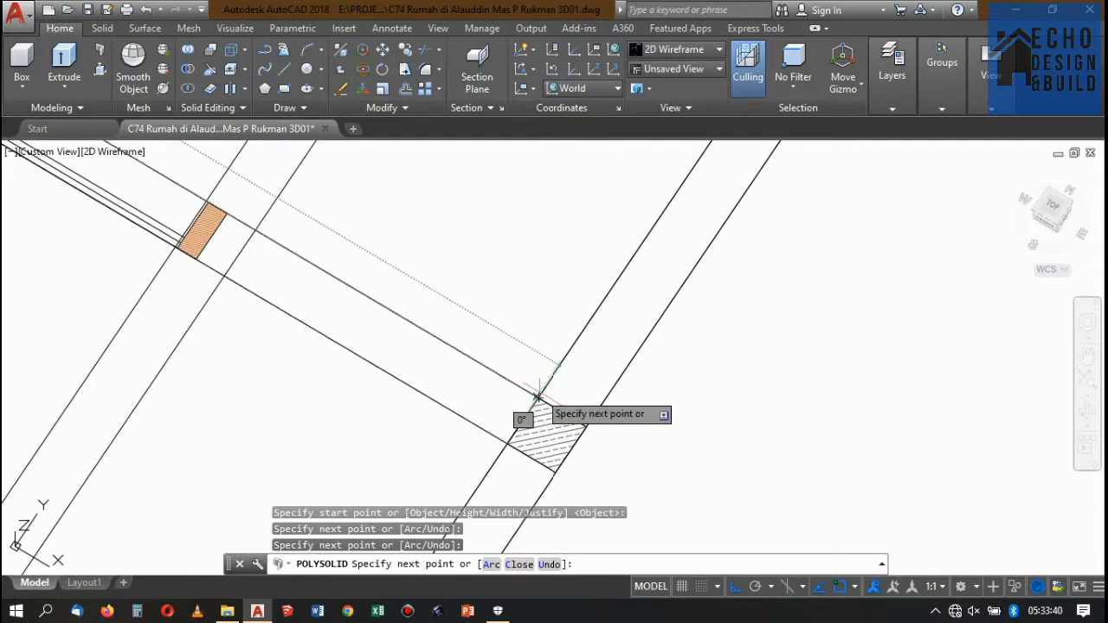
click(537, 396)
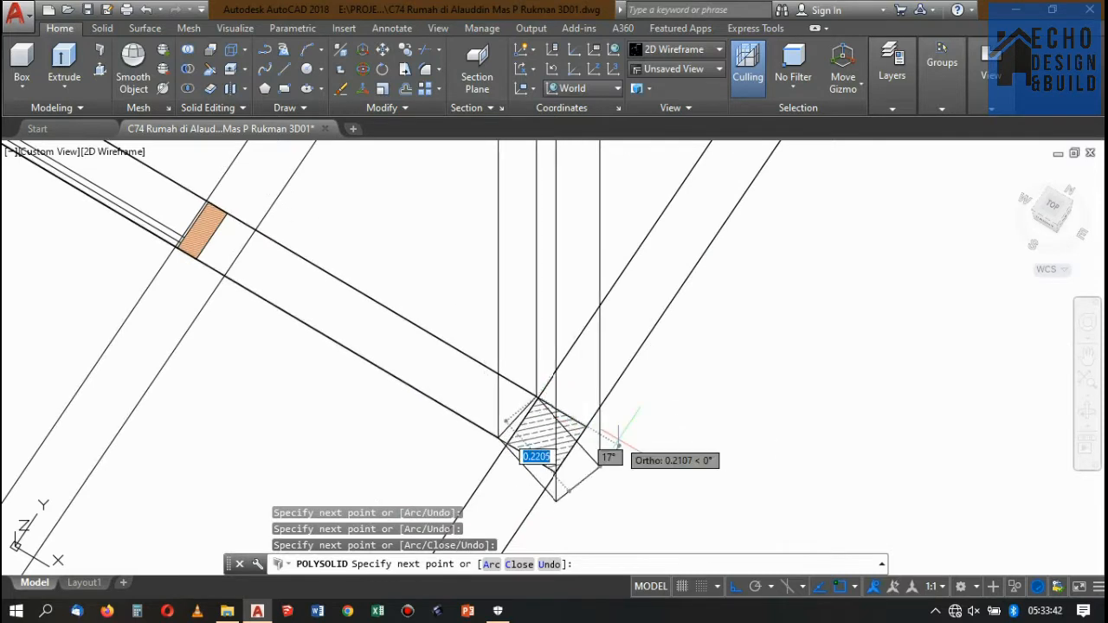
text(u)
key(Return)
scroll(520, 424, up, 3)
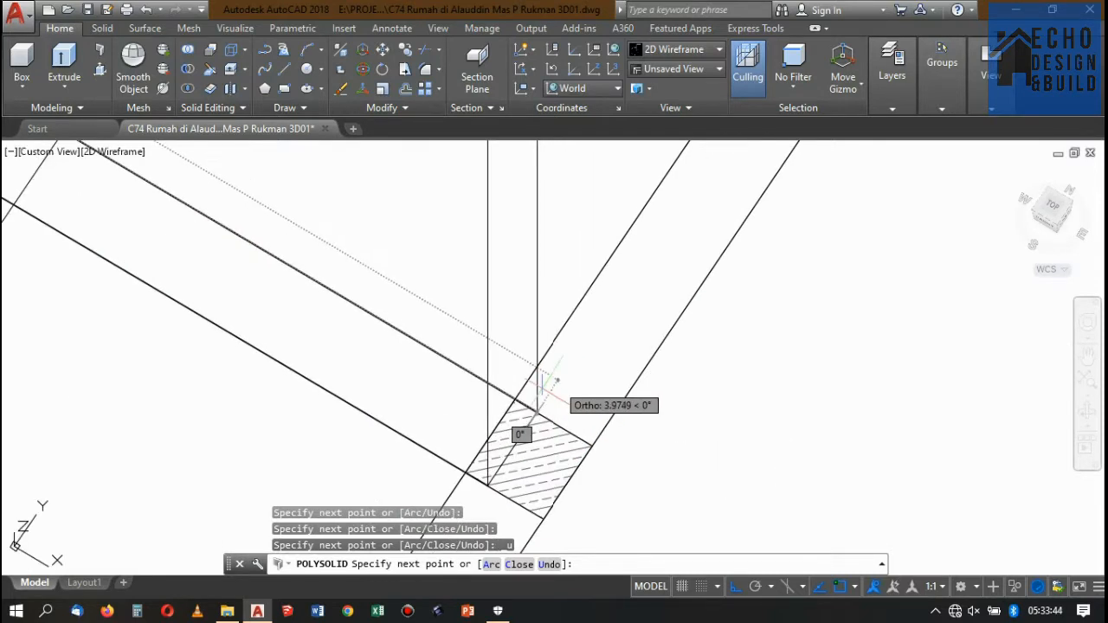
scroll(513, 400, down, 8)
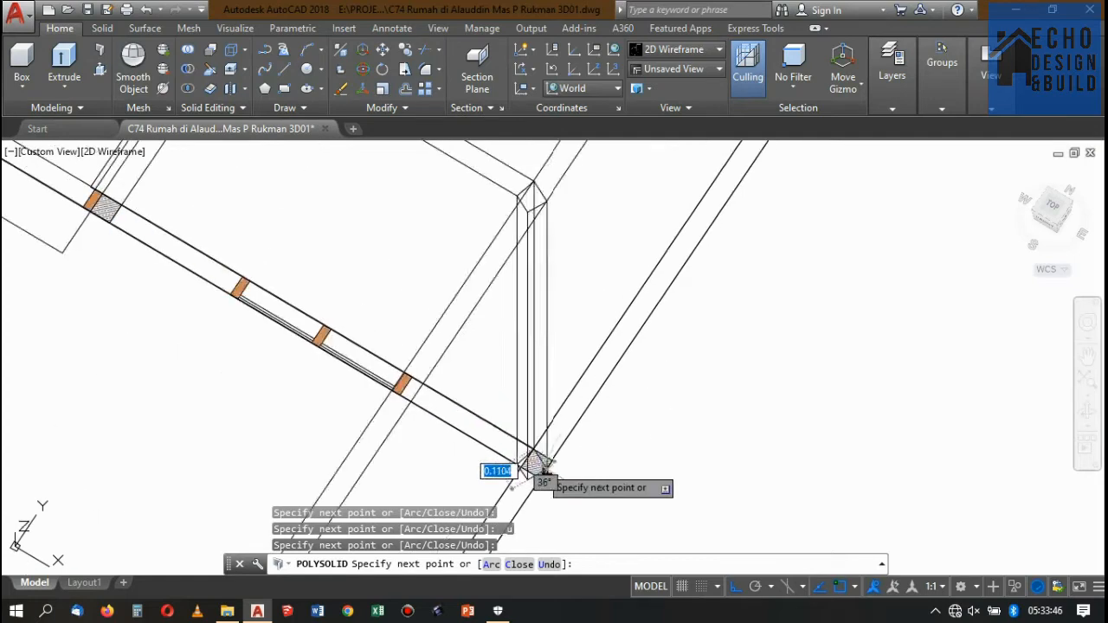
key(Return)
Draw a new polysolid wall from the long side wall's column to the column at the room's angled door
scroll(552, 374, up, 4)
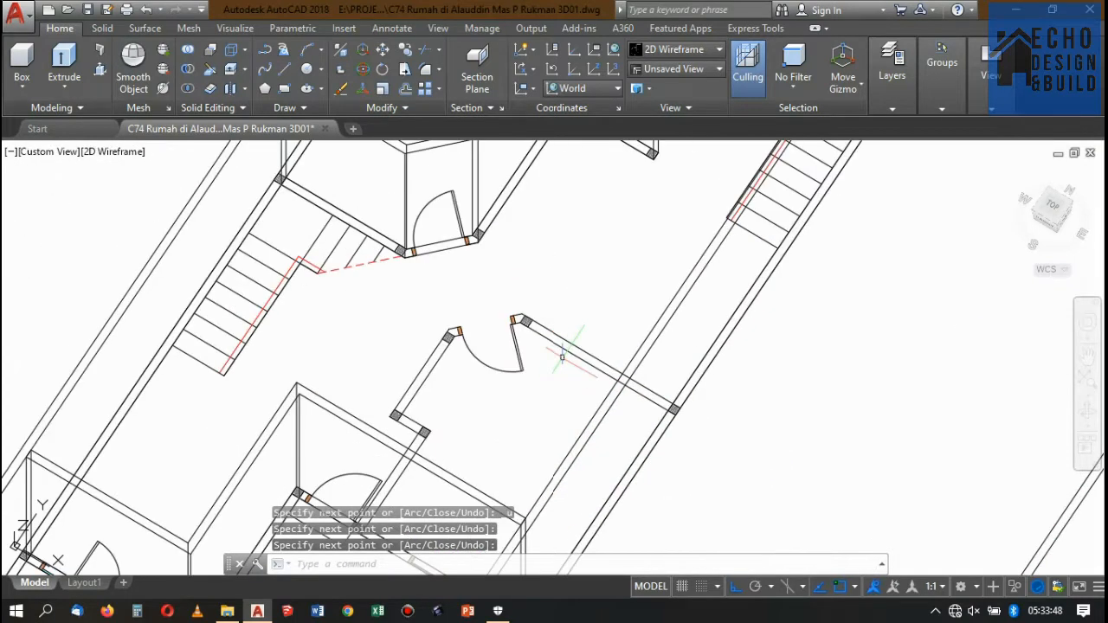
scroll(573, 304, down, 5)
scroll(580, 310, up, 4)
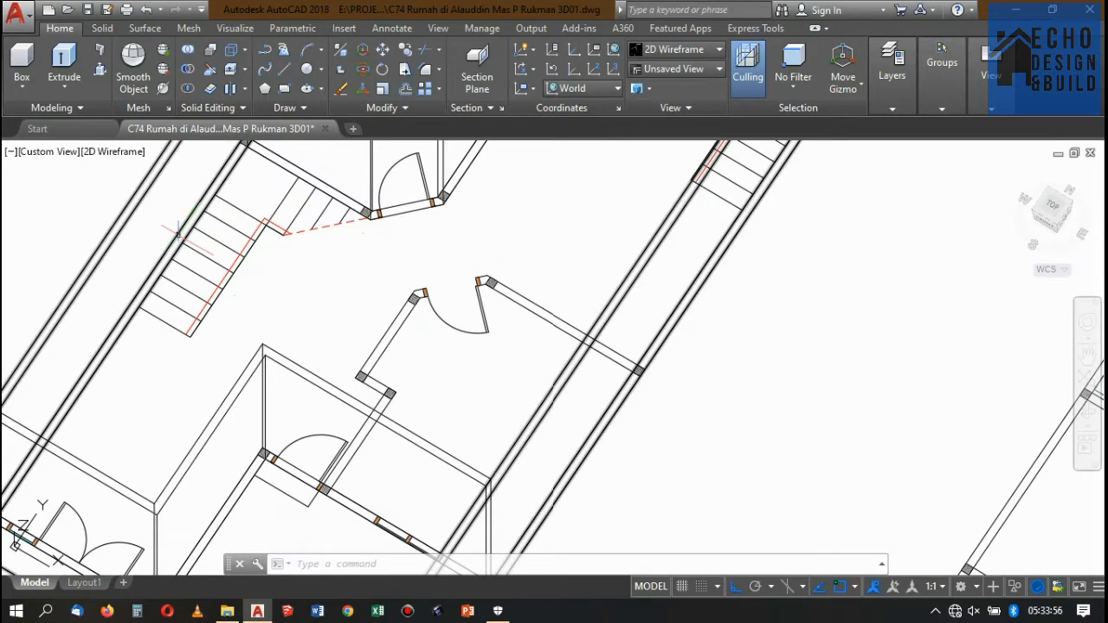
text(r)
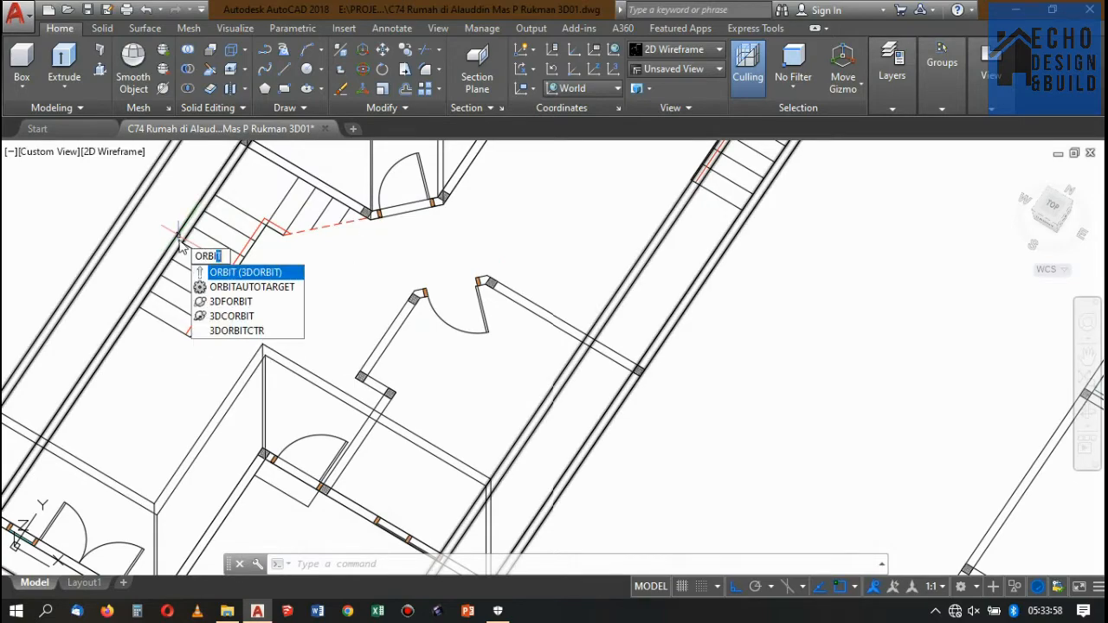
key(Return)
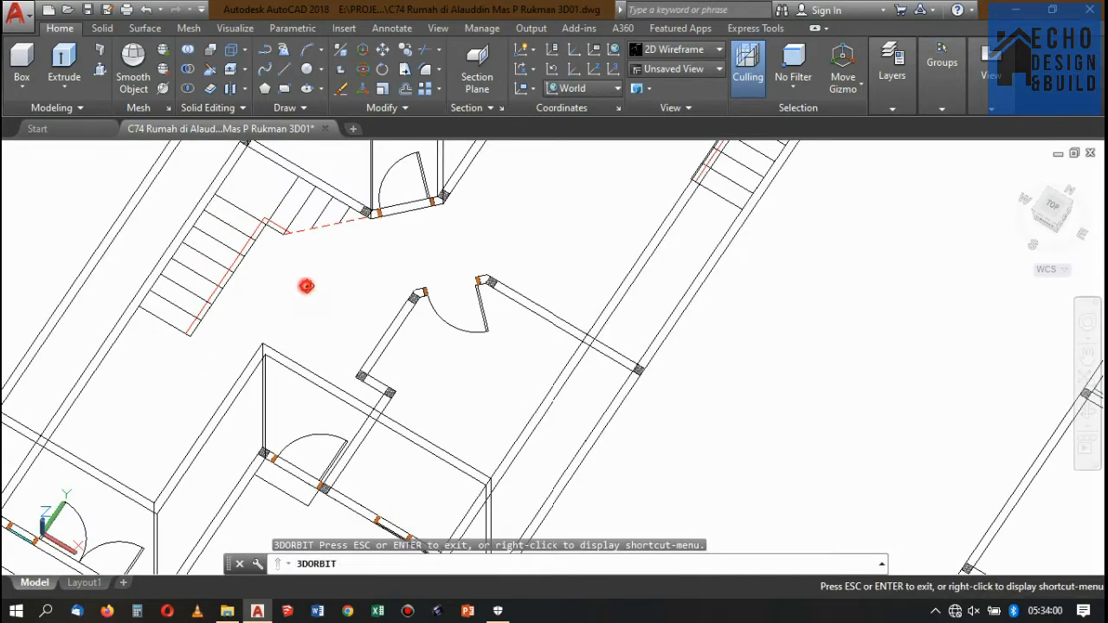
drag(307, 285, 618, 318)
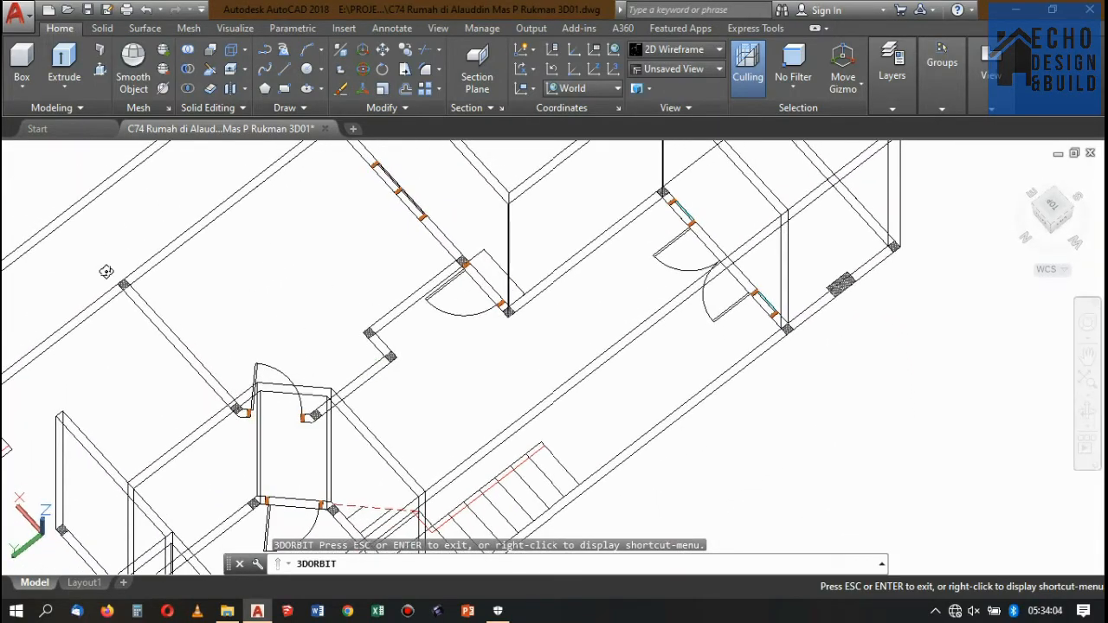
drag(254, 266, 293, 271)
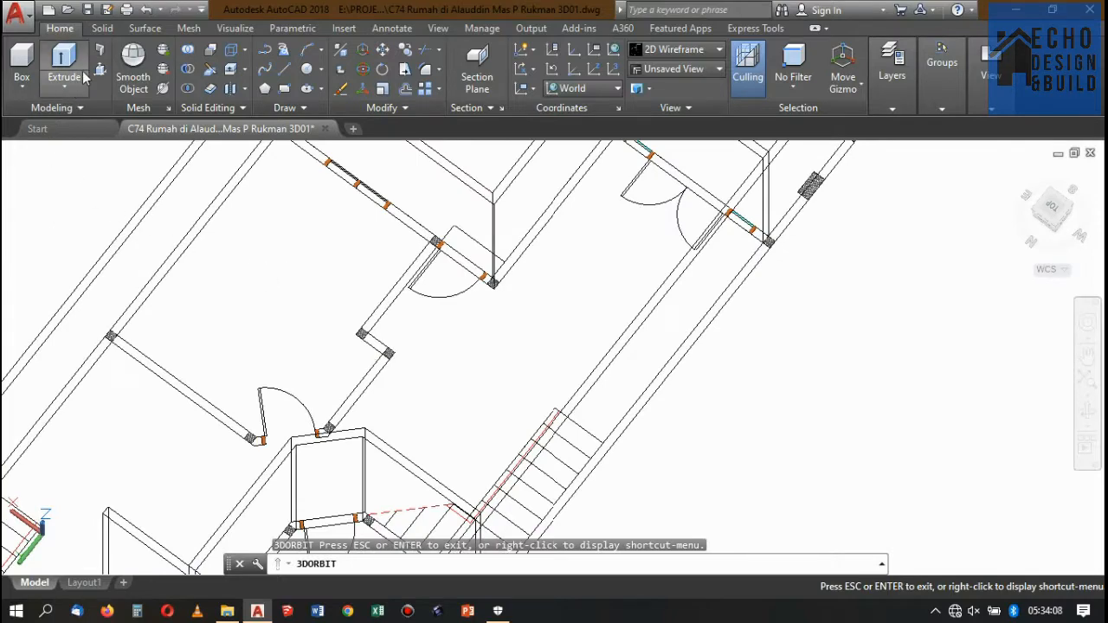
click(98, 49)
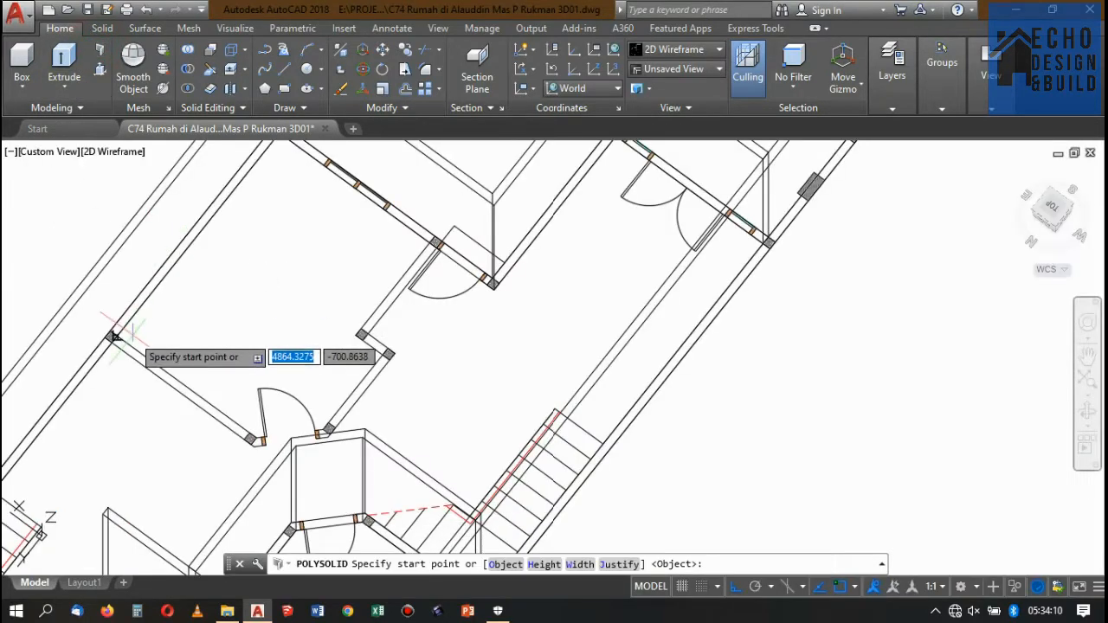
scroll(89, 344, up, 4)
click(59, 331)
scroll(109, 325, down, 4)
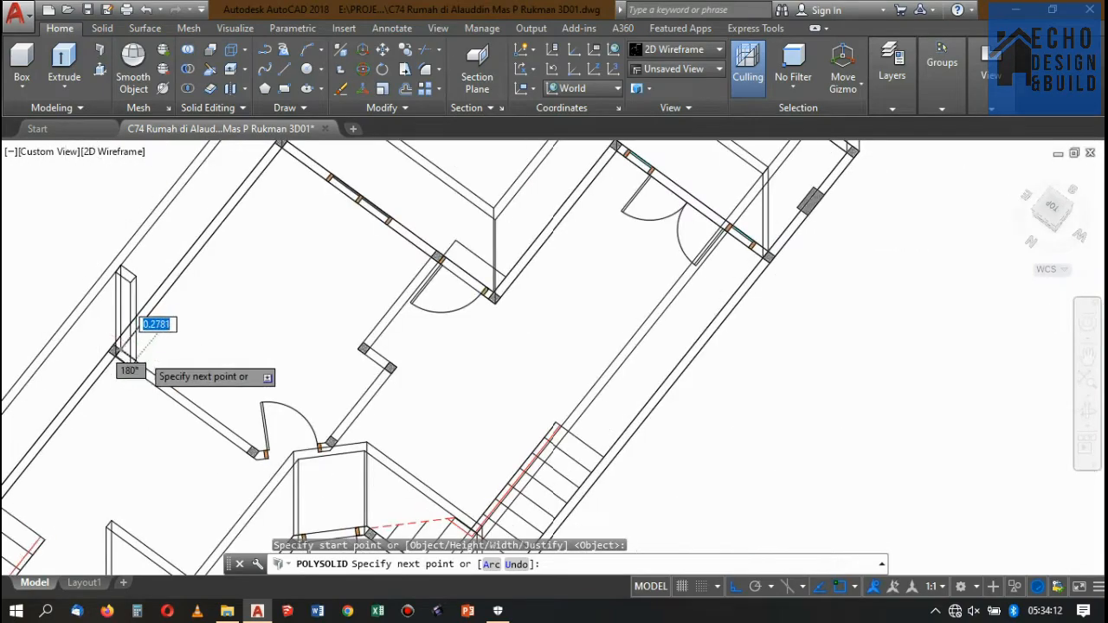
scroll(192, 394, up, 6)
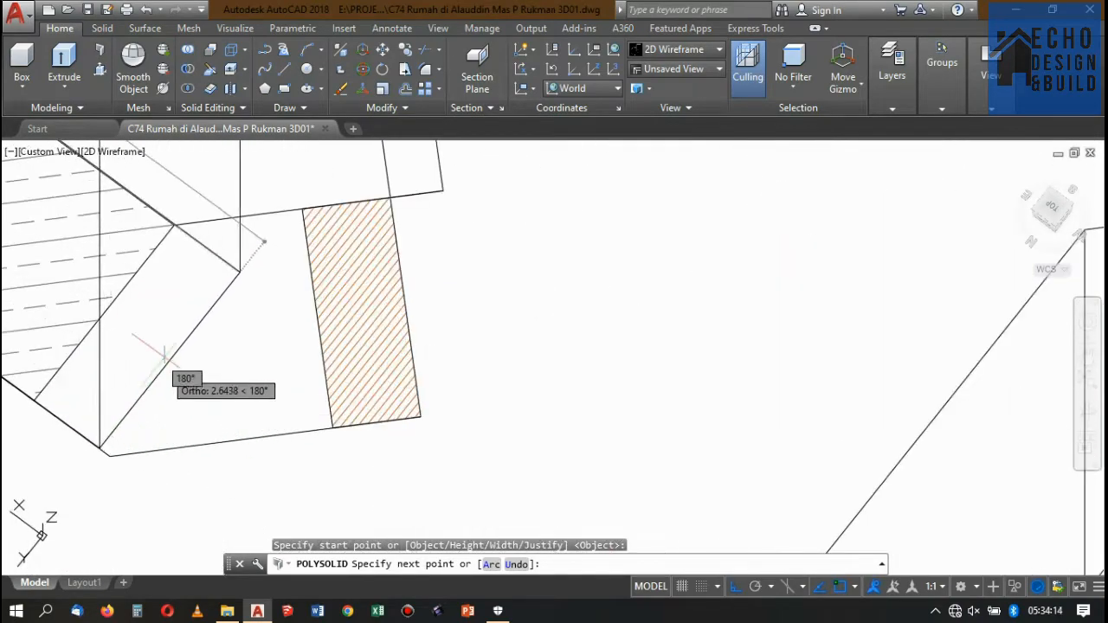
click(175, 228)
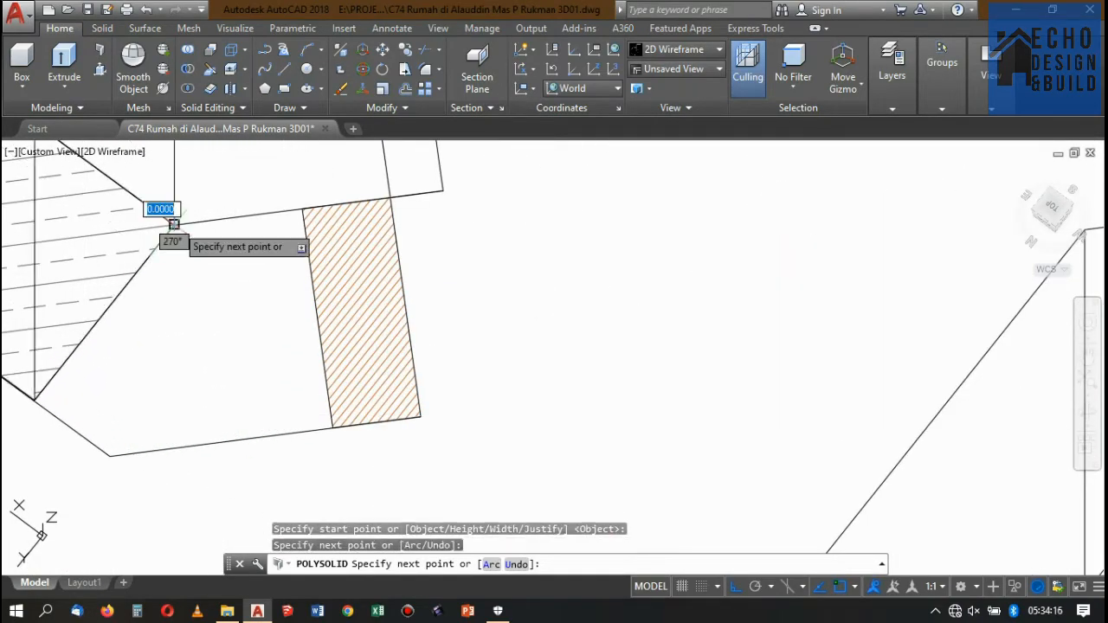
Continue the polysolid wall across the angled door to its opposite column, and along to the first corner of the wall jog
scroll(223, 347, down, 3)
scroll(227, 345, down, 3)
scroll(260, 346, up, 6)
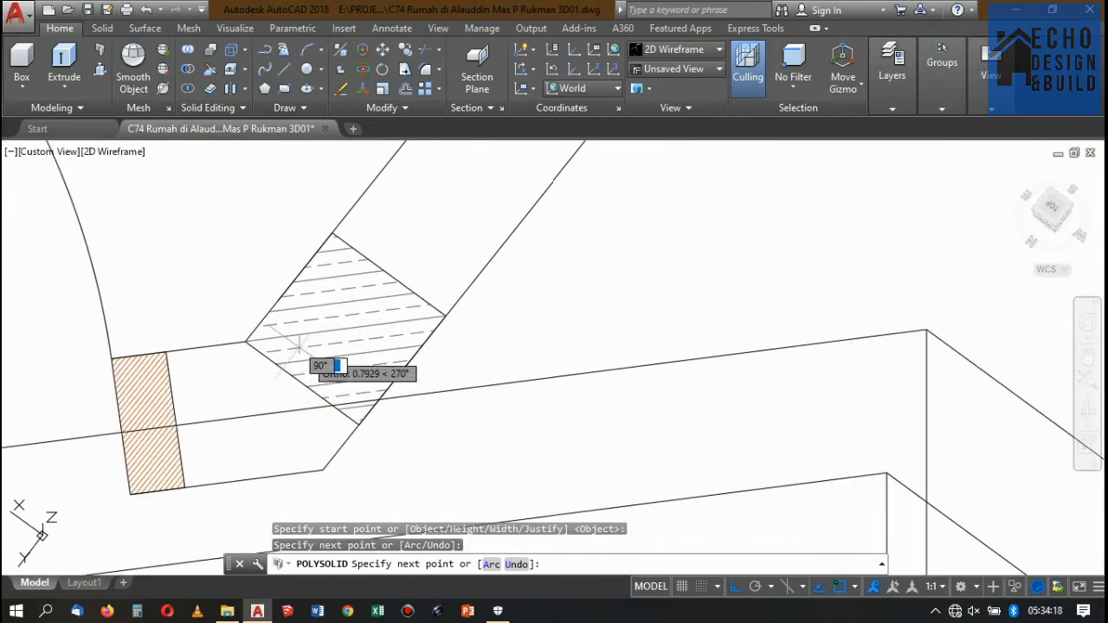
click(245, 341)
scroll(294, 355, down, 4)
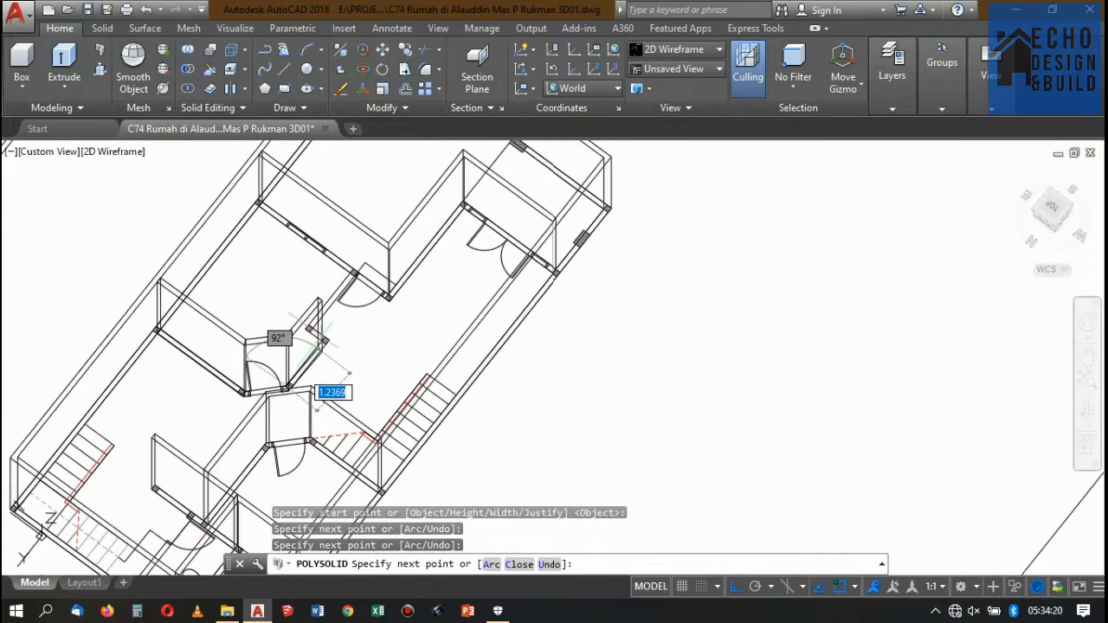
scroll(324, 364, up, 4)
scroll(329, 345, up, 5)
click(330, 337)
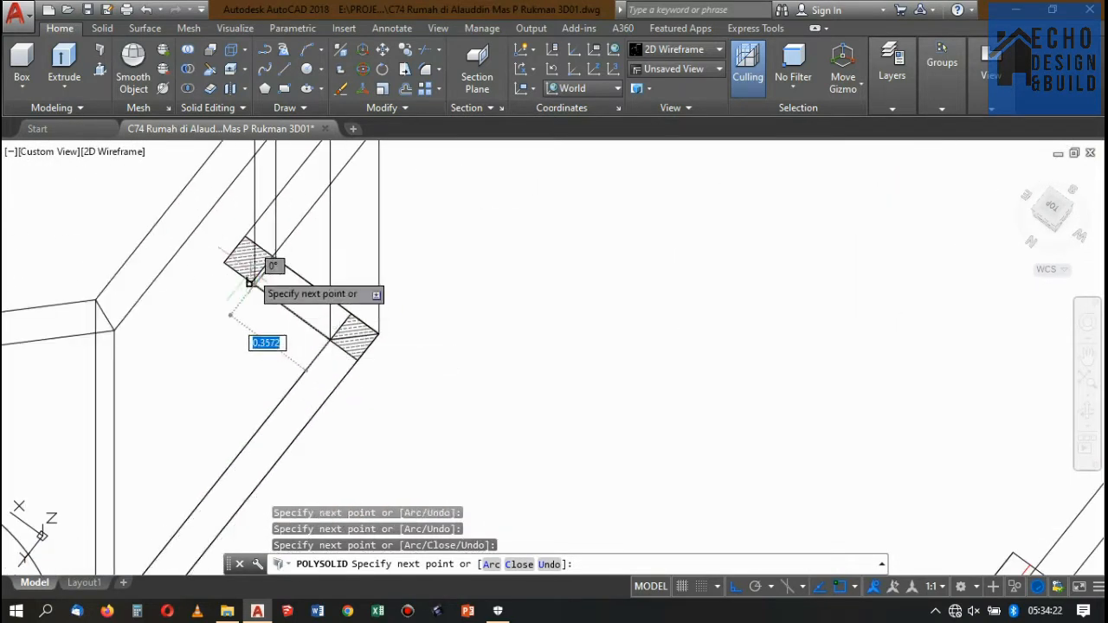
Run the polysolid wall around the jog and up to the column beside the front room's single door, and end it
scroll(213, 278, up, 6)
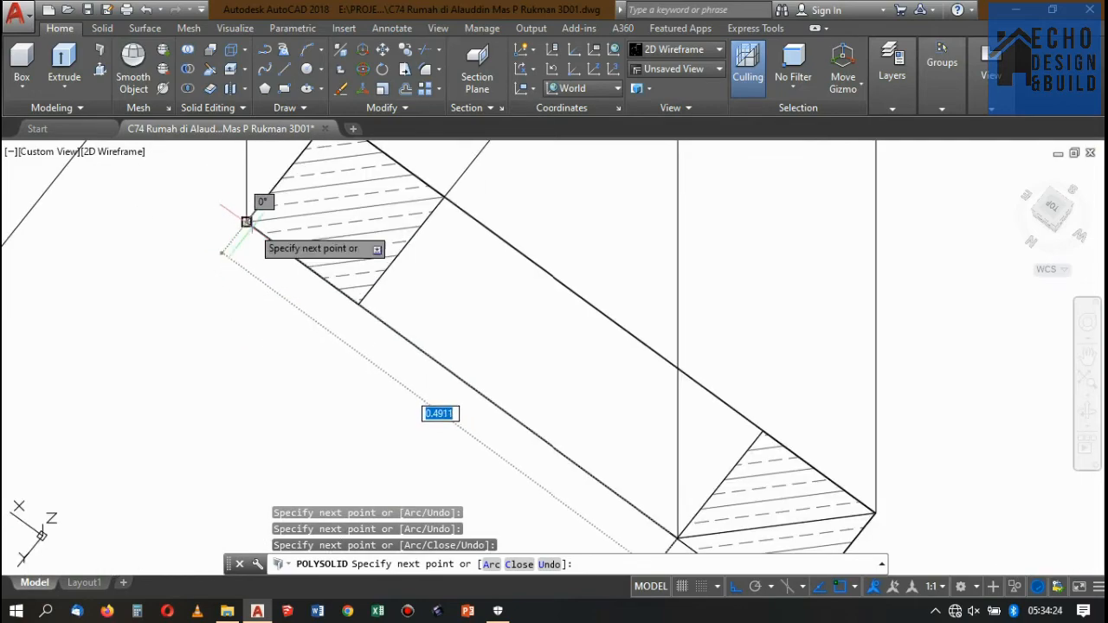
click(245, 223)
scroll(244, 394, down, 6)
scroll(245, 392, down, 3)
scroll(260, 433, up, 7)
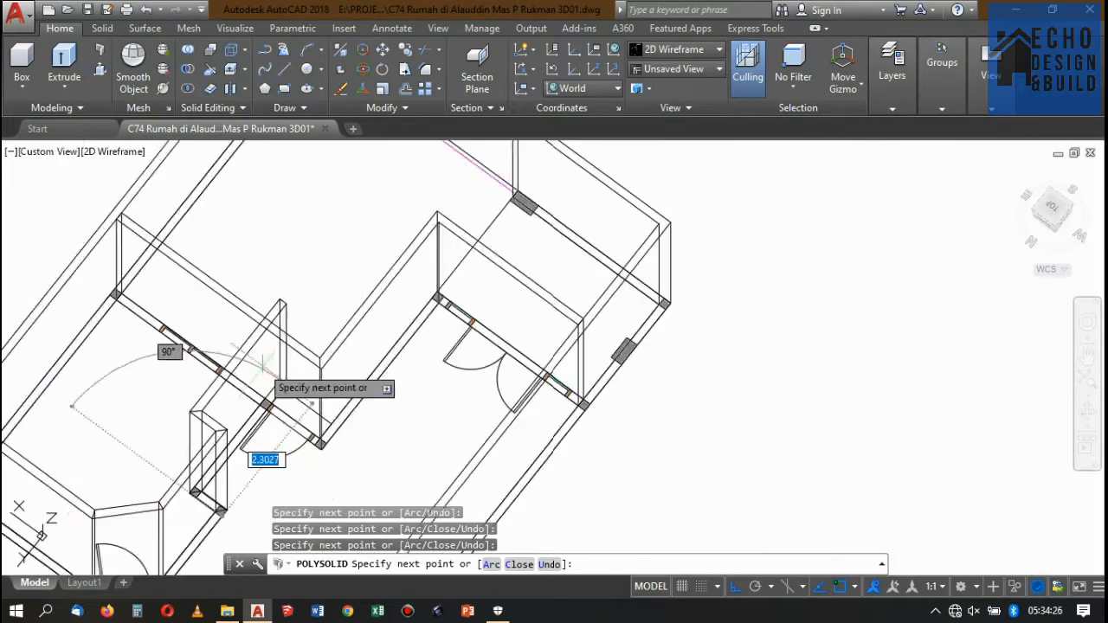
scroll(258, 430, up, 3)
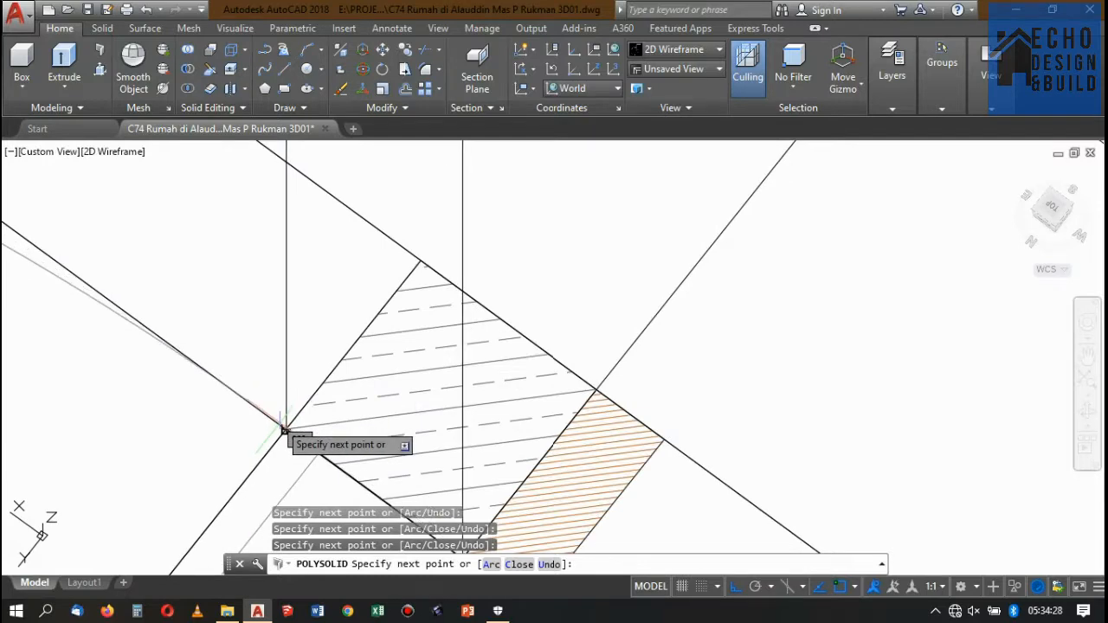
scroll(285, 430, down, 2)
key(Return)
scroll(334, 346, down, 10)
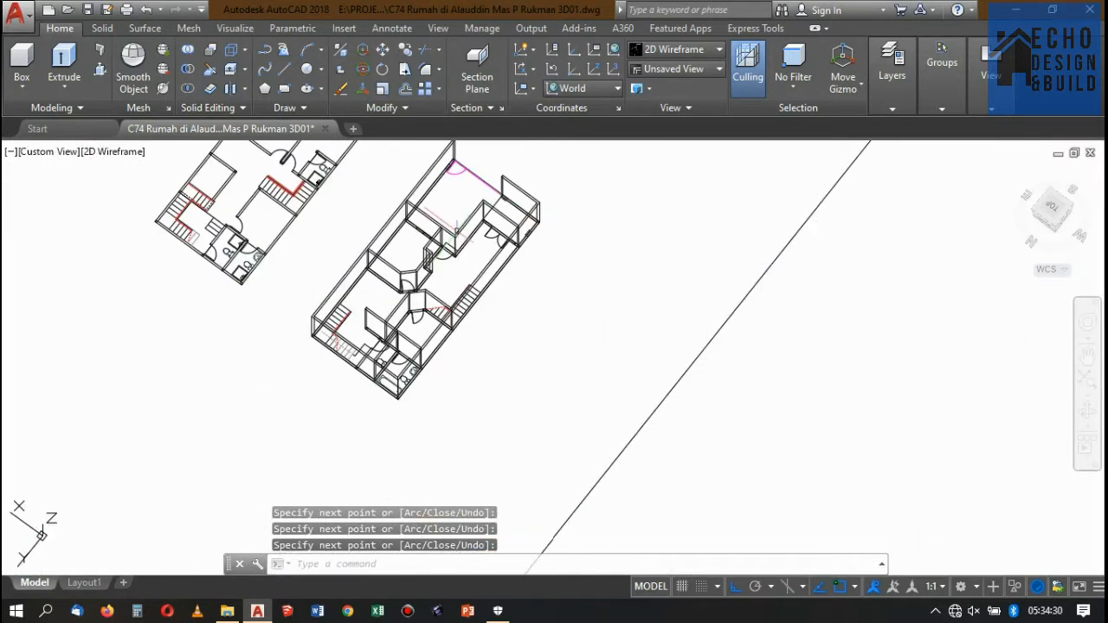
Select the outer perimeter wall solid and show the model in the SW Isometric view
scroll(472, 261, up, 6)
click(483, 296)
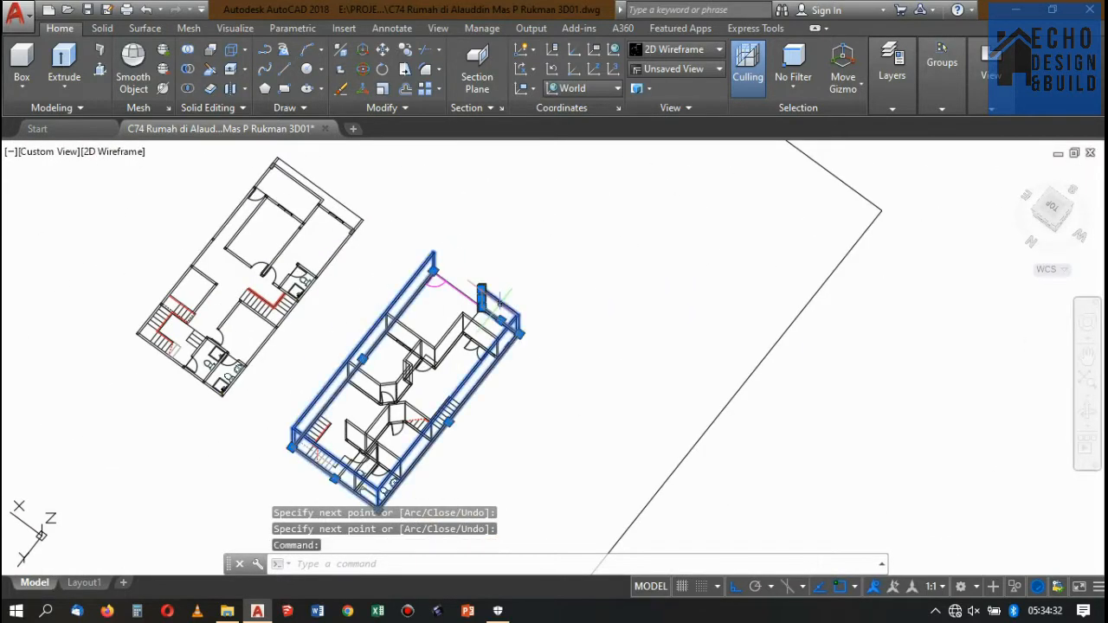
click(1074, 204)
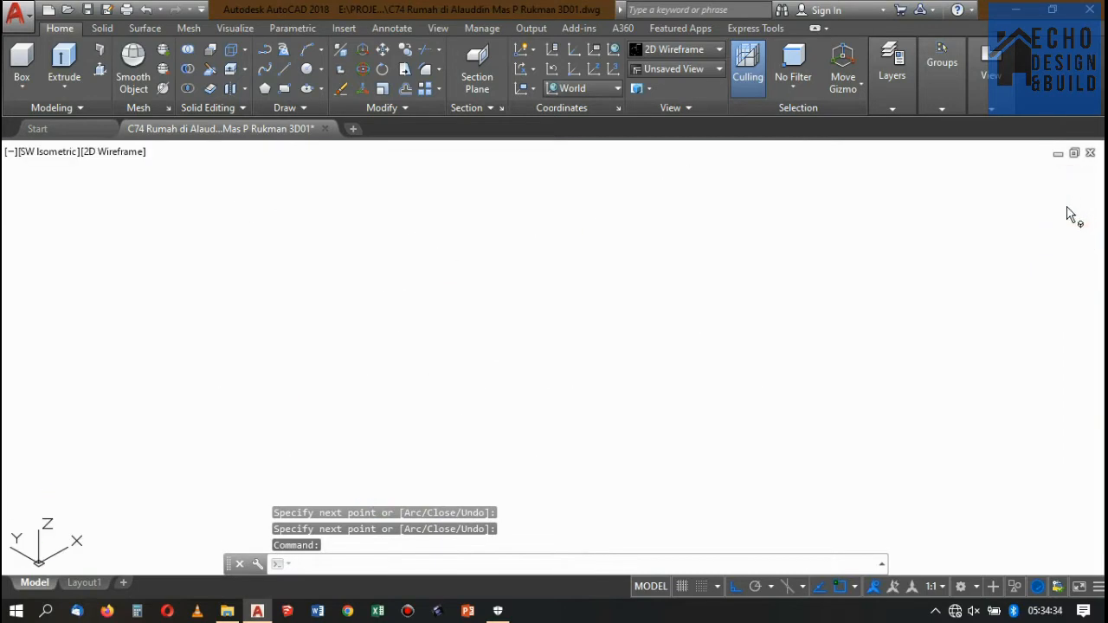
scroll(614, 286, down, 4)
scroll(614, 286, up, 4)
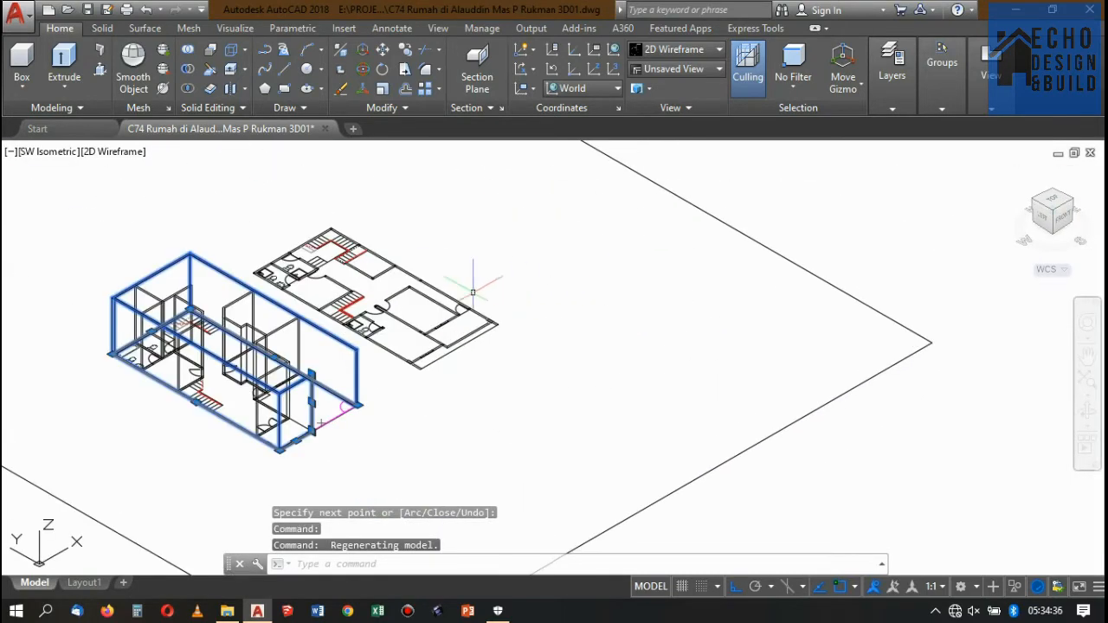
Examine the modelled walls and the adjacent floor plan up close and from afar in the isometric view
scroll(358, 276, up, 2)
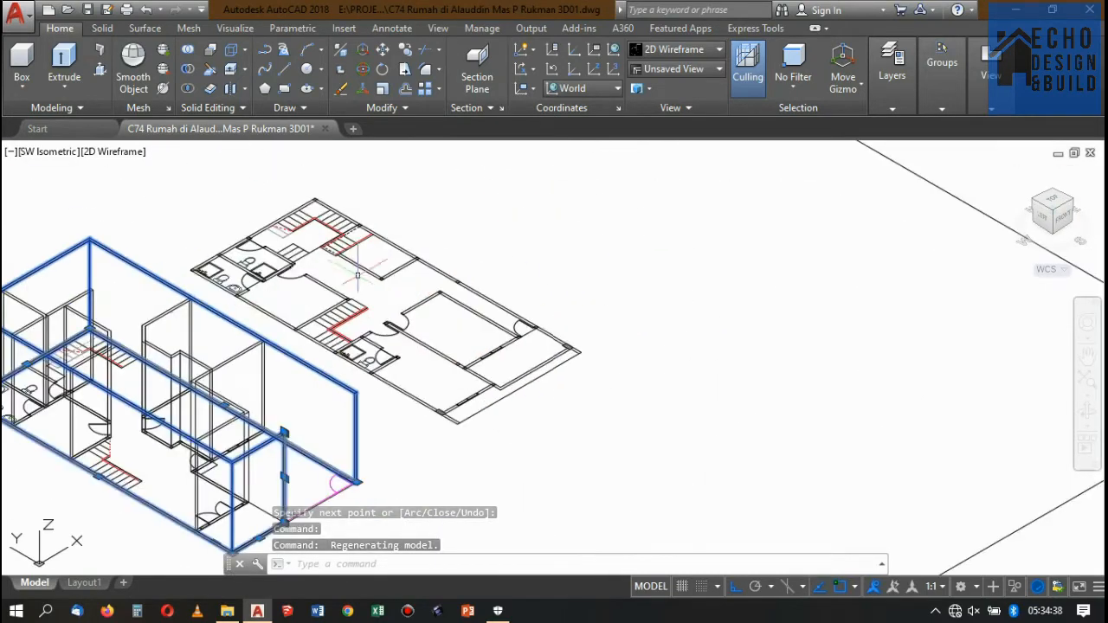
scroll(427, 378, down, 5)
scroll(416, 309, up, 4)
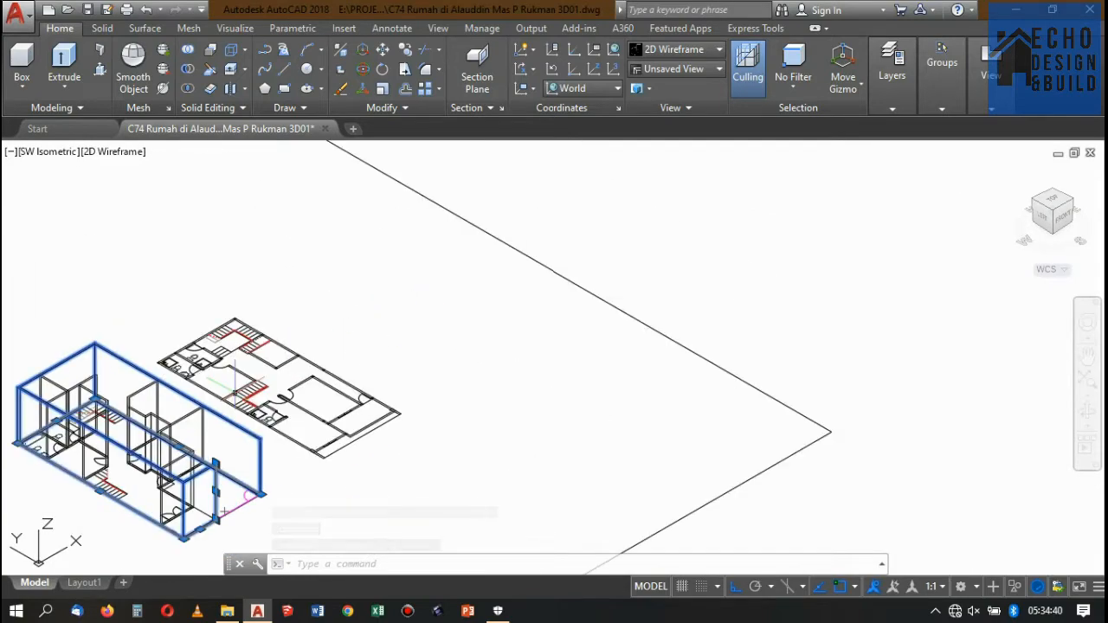
scroll(536, 386, down, 2)
scroll(423, 404, up, 2)
scroll(344, 446, up, 4)
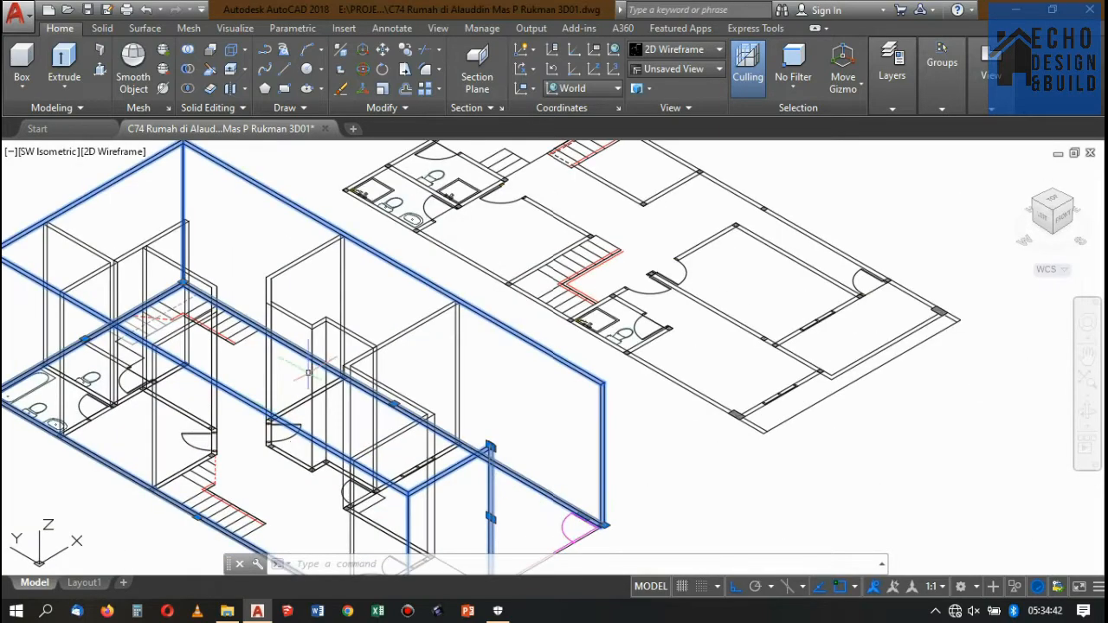
scroll(303, 379, down, 4)
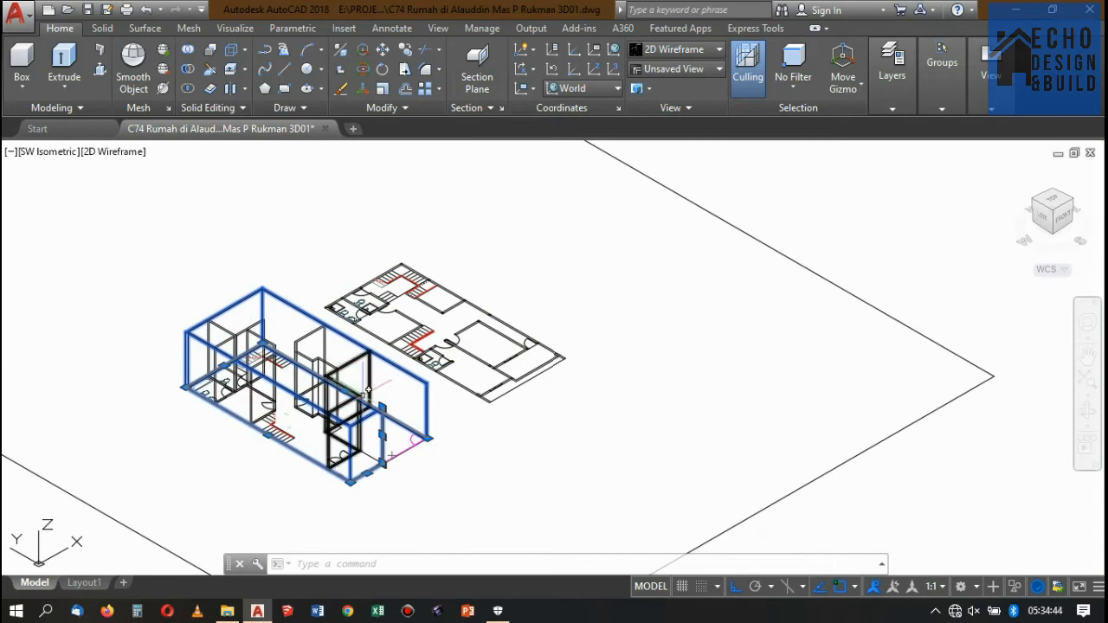
scroll(368, 390, down, 2)
scroll(354, 371, up, 4)
scroll(413, 321, down, 4)
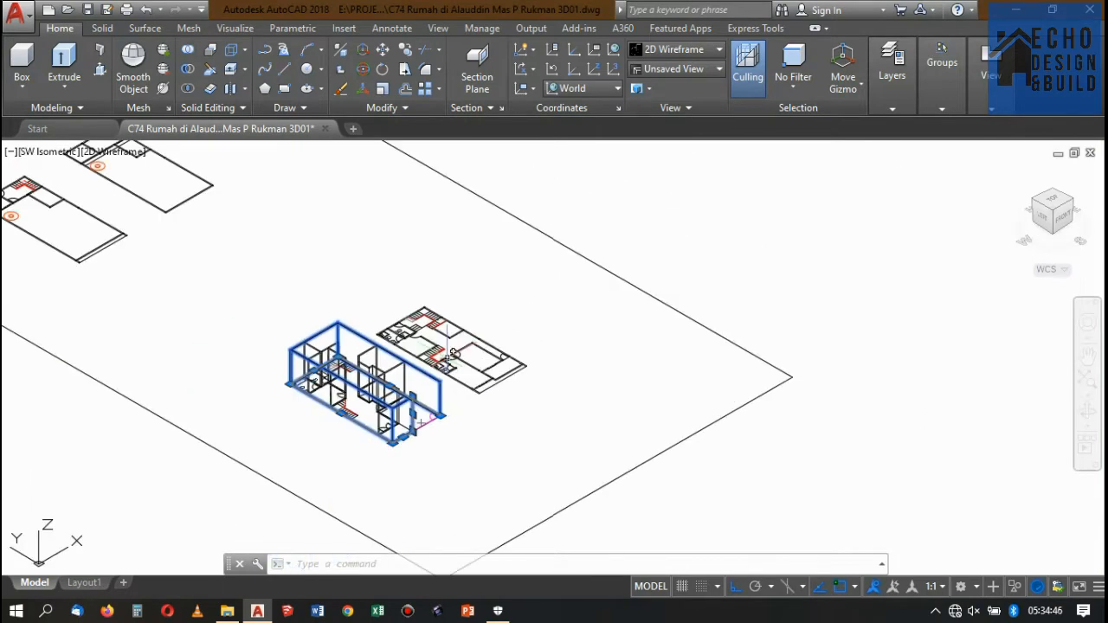
scroll(486, 330, up, 4)
scroll(487, 322, down, 4)
scroll(479, 359, up, 4)
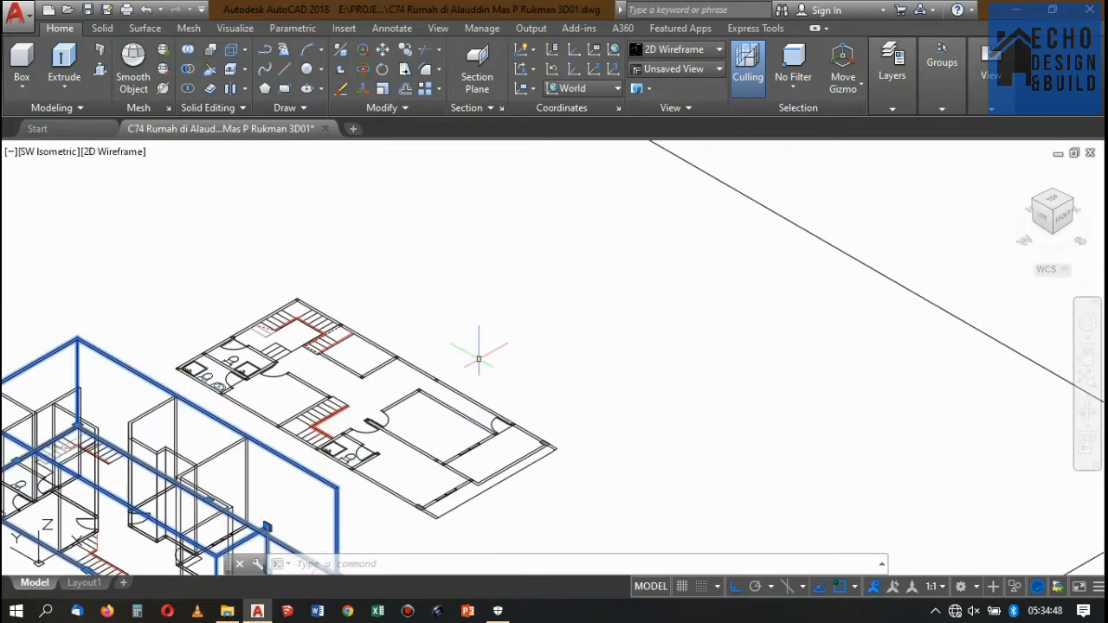
scroll(376, 321, down, 4)
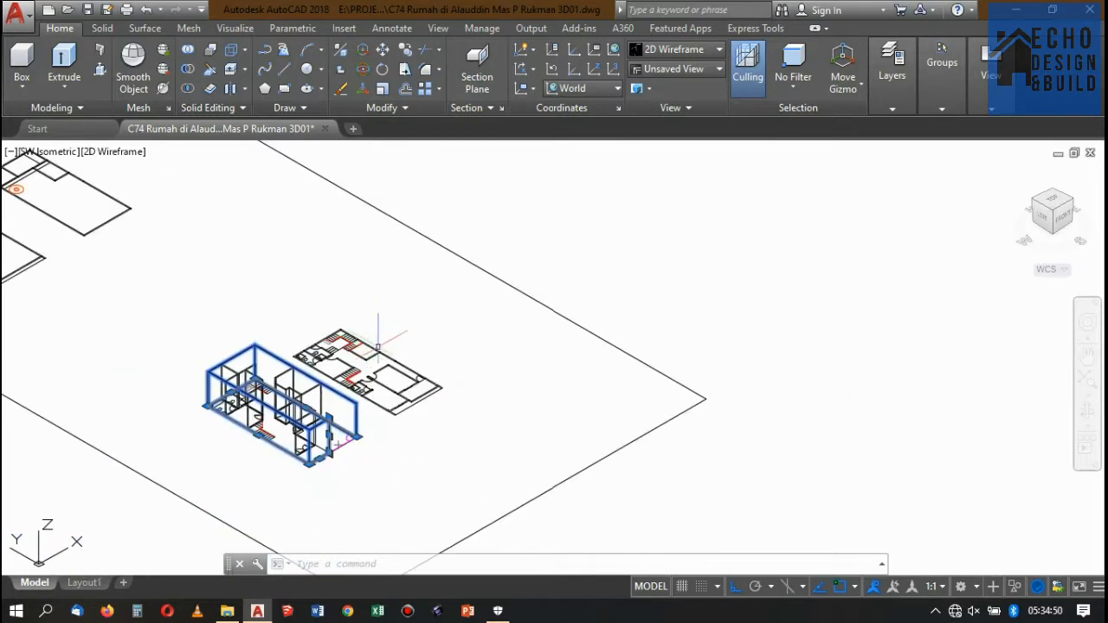
scroll(384, 334, up, 4)
scroll(329, 373, down, 2)
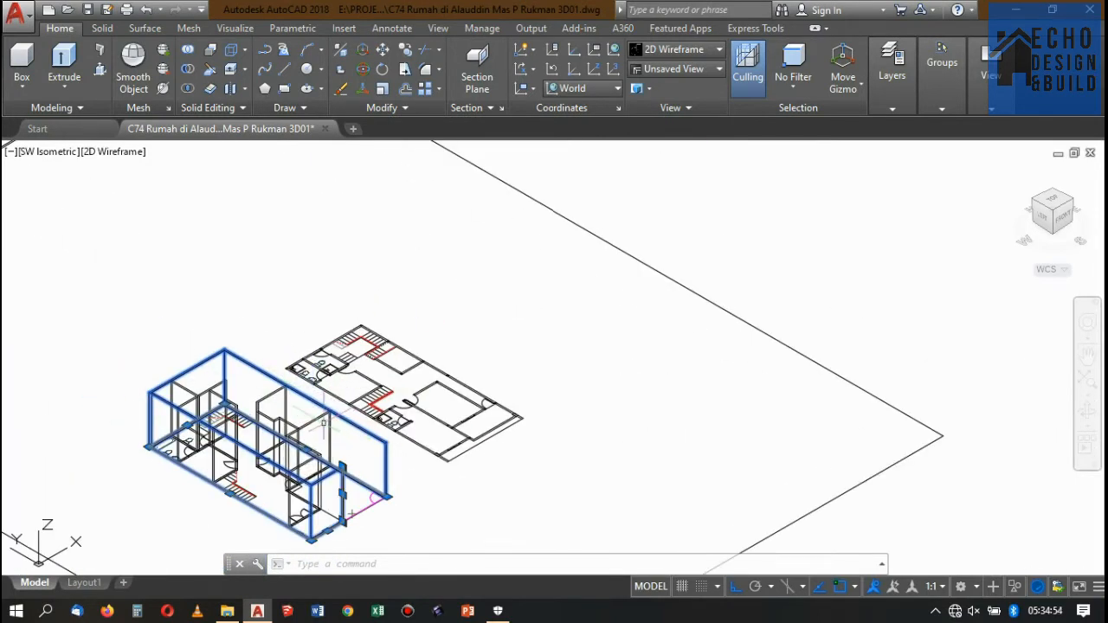
Compare the modelled walls with the adjacent floor plan, and clear the selection of the outer perimeter wall
scroll(322, 422, up, 2)
scroll(329, 415, down, 5)
scroll(343, 401, up, 3)
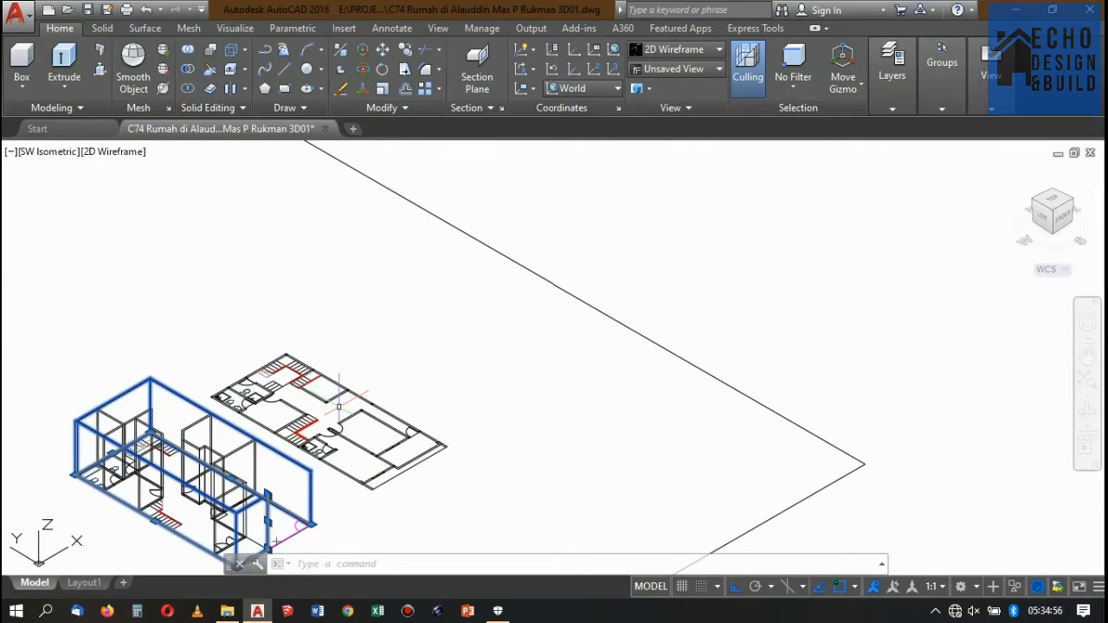
scroll(380, 425, down, 4)
scroll(303, 420, up, 5)
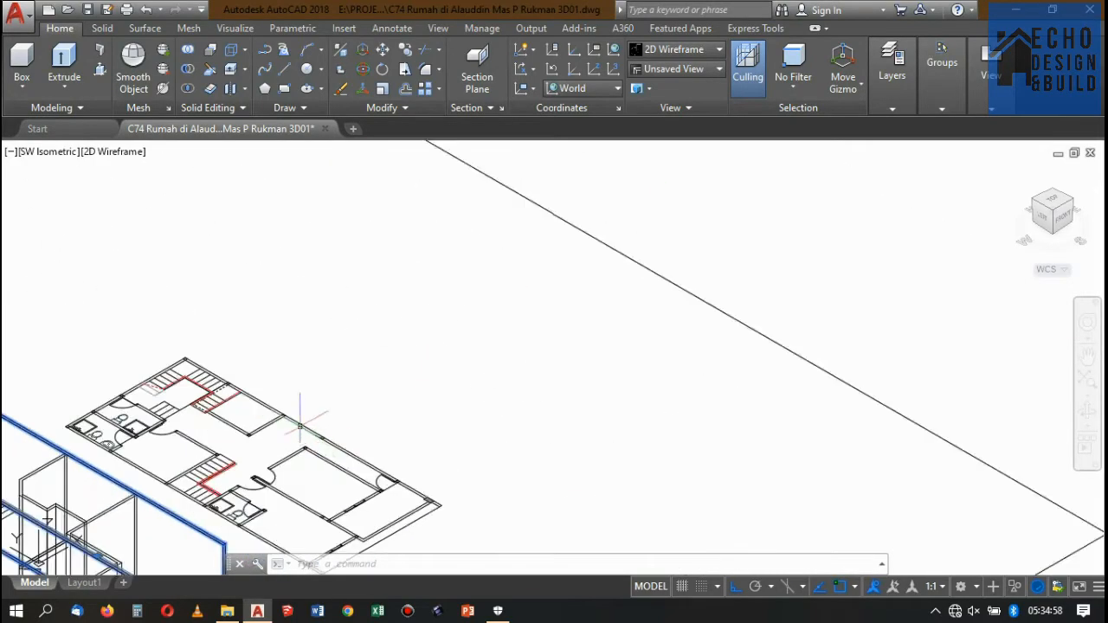
scroll(508, 389, down, 2)
scroll(419, 430, up, 2)
scroll(461, 362, down, 5)
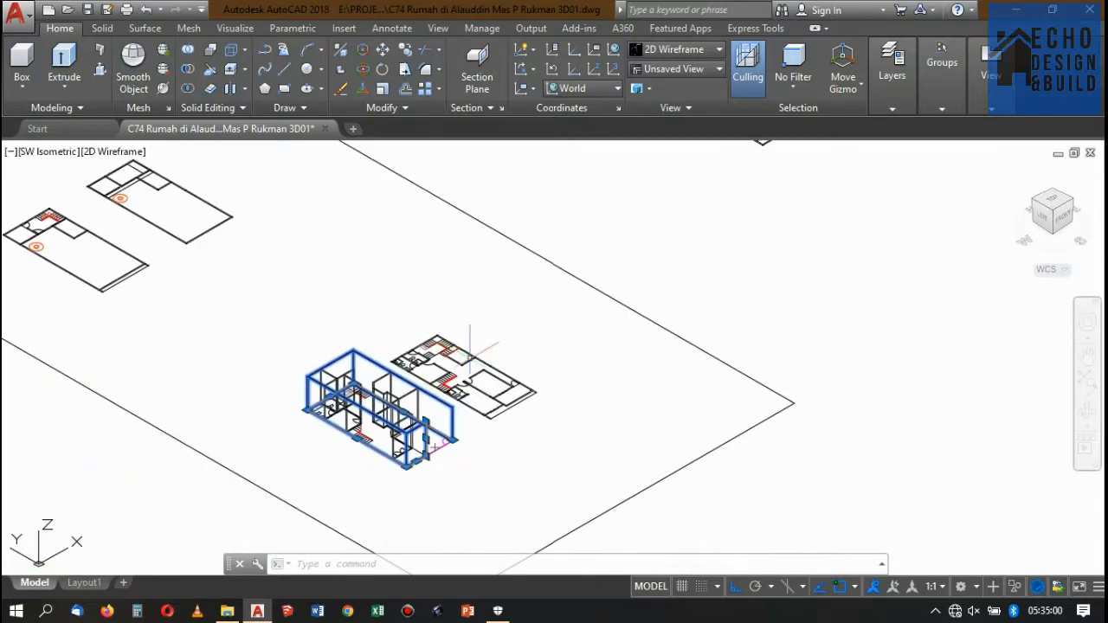
scroll(472, 348, up, 3)
key(Escape)
scroll(482, 333, up, 3)
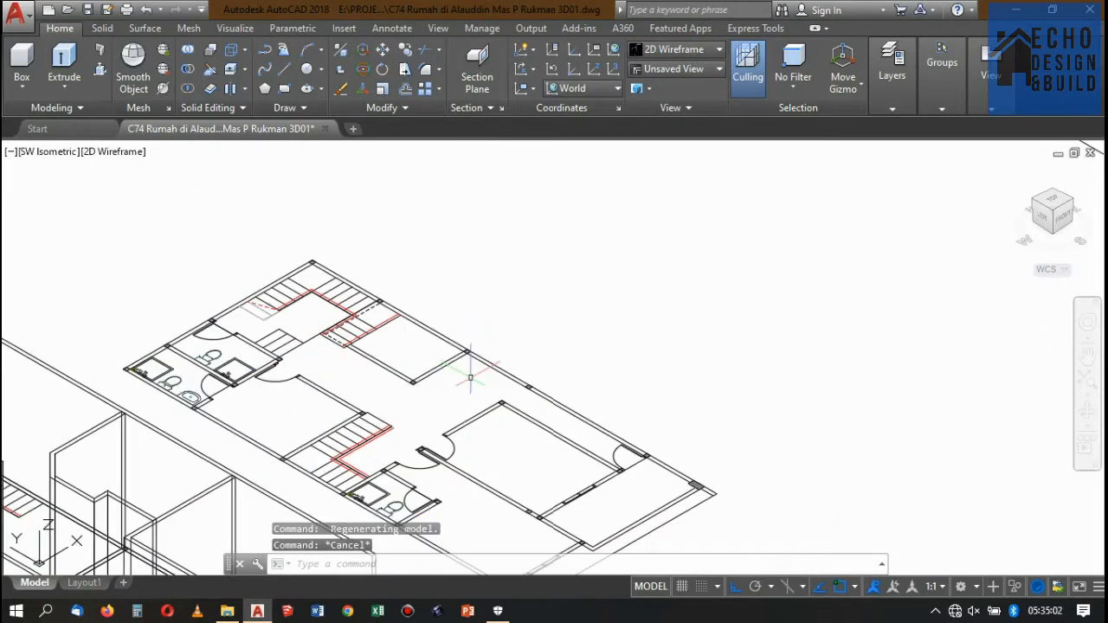
Examine the adjacent floor plan's stairs, bathrooms and rooms beside the modelled walls
scroll(470, 381, down, 5)
scroll(466, 404, up, 4)
scroll(466, 404, up, 3)
scroll(381, 385, down, 5)
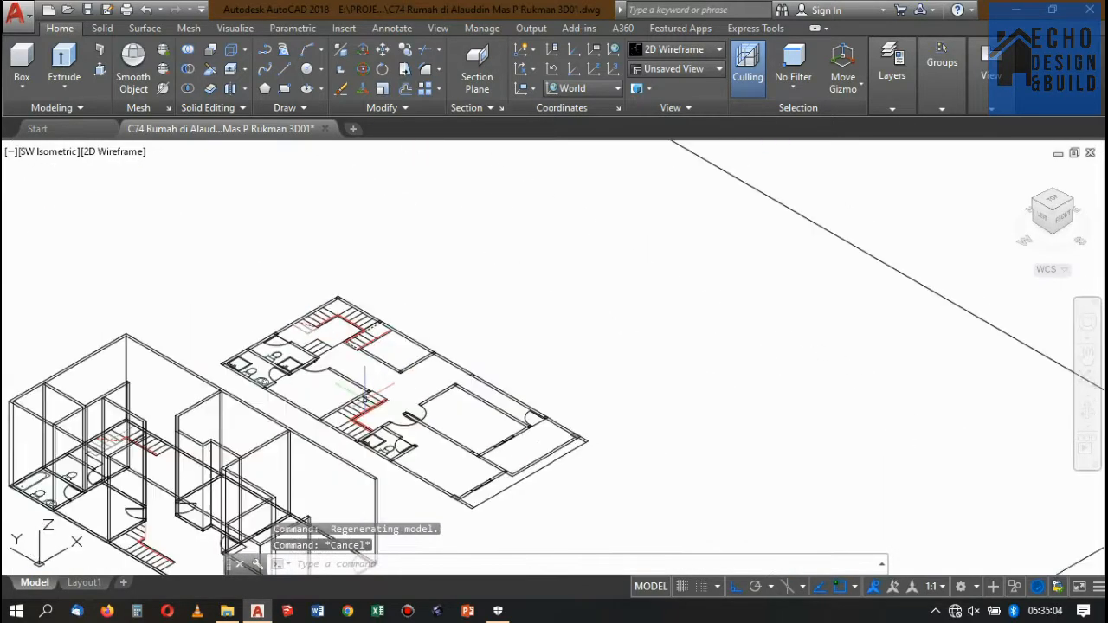
scroll(401, 353, up, 3)
scroll(292, 370, down, 3)
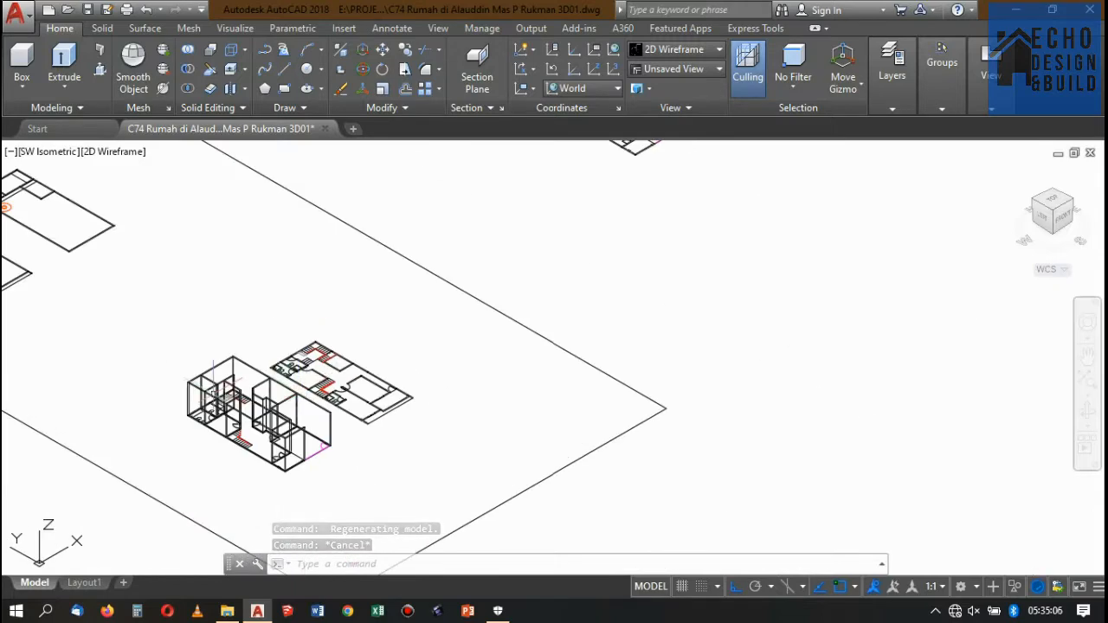
scroll(295, 407, up, 4)
scroll(326, 353, down, 4)
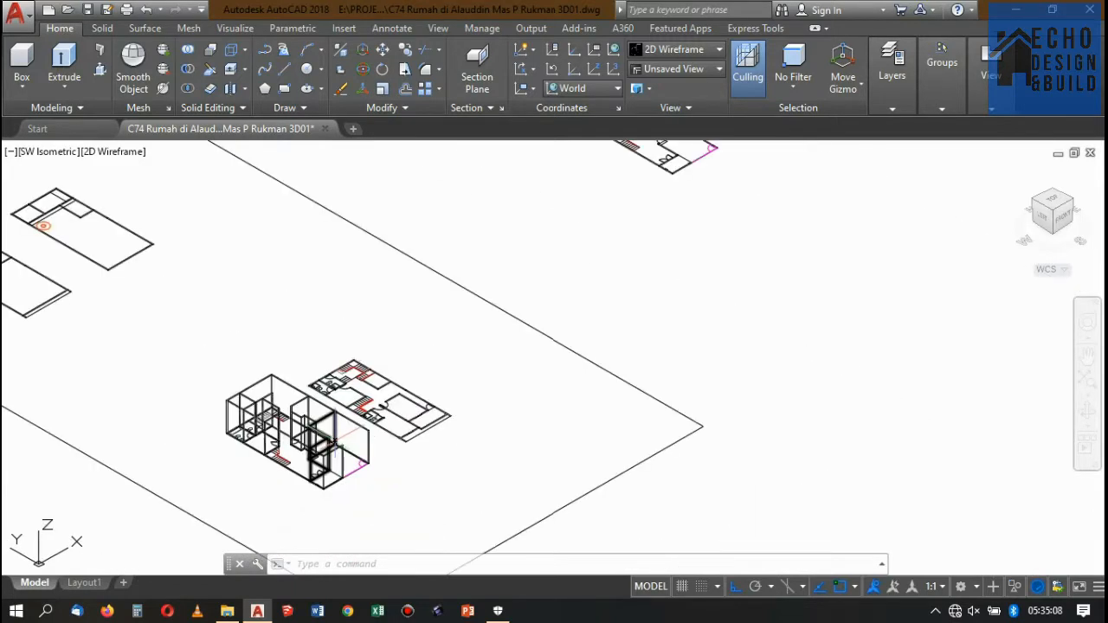
scroll(355, 366, up, 6)
scroll(328, 382, down, 2)
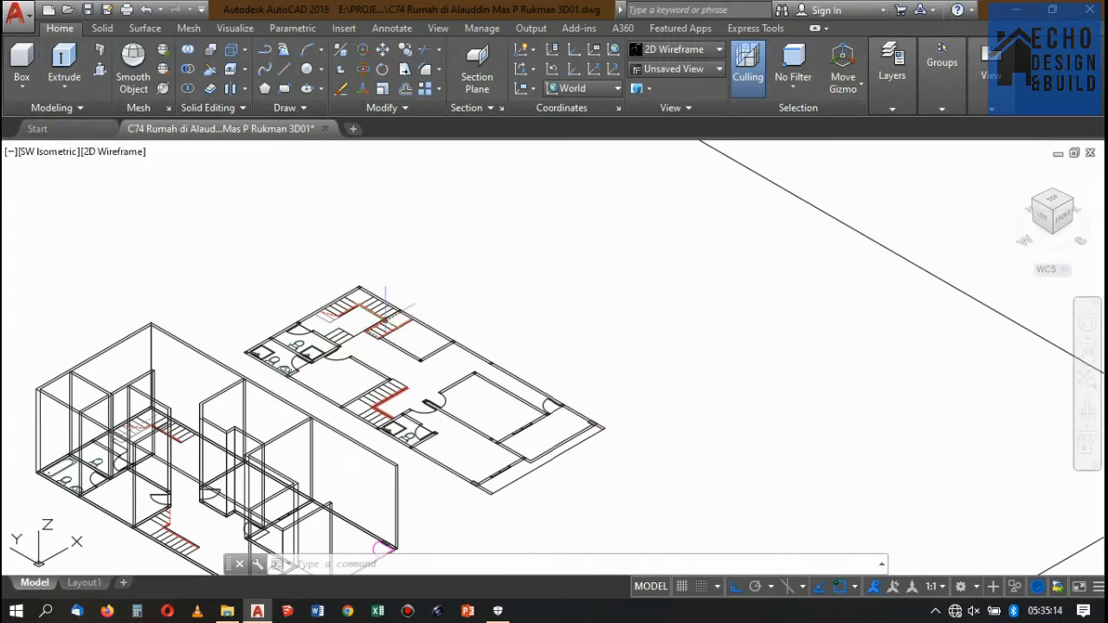
scroll(389, 355, up, 3)
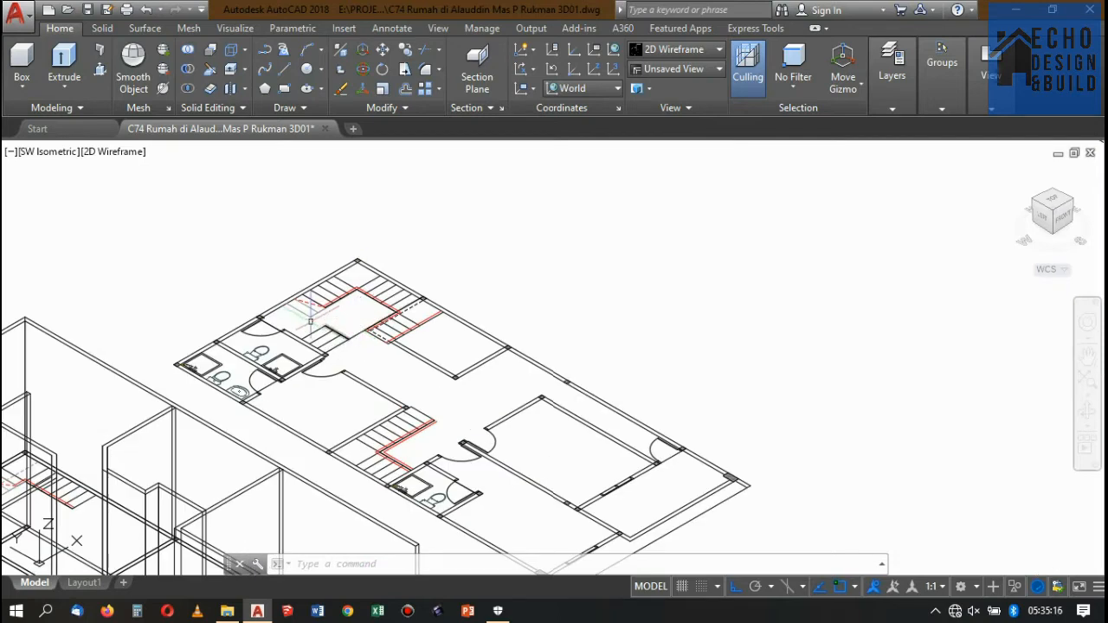
scroll(346, 346, down, 3)
scroll(453, 240, down, 8)
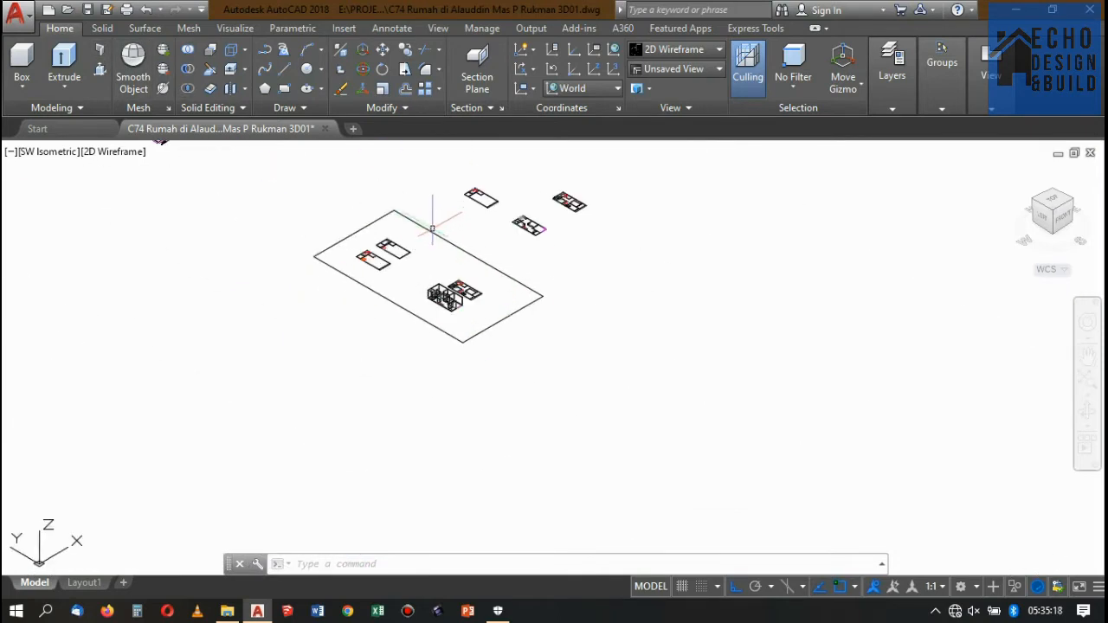
Start a linear dimension on the TAMPAK DEPAN elevation, from the building's side edge at the level where the 440 dimension ends
click(494, 231)
click(482, 215)
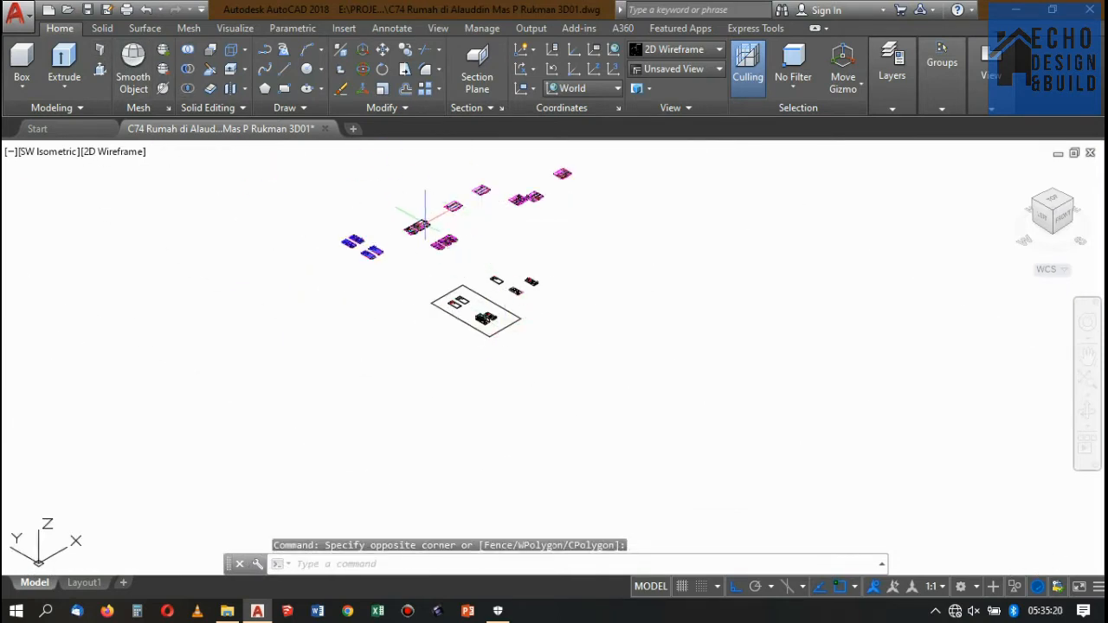
scroll(383, 235, up, 6)
scroll(351, 349, up, 5)
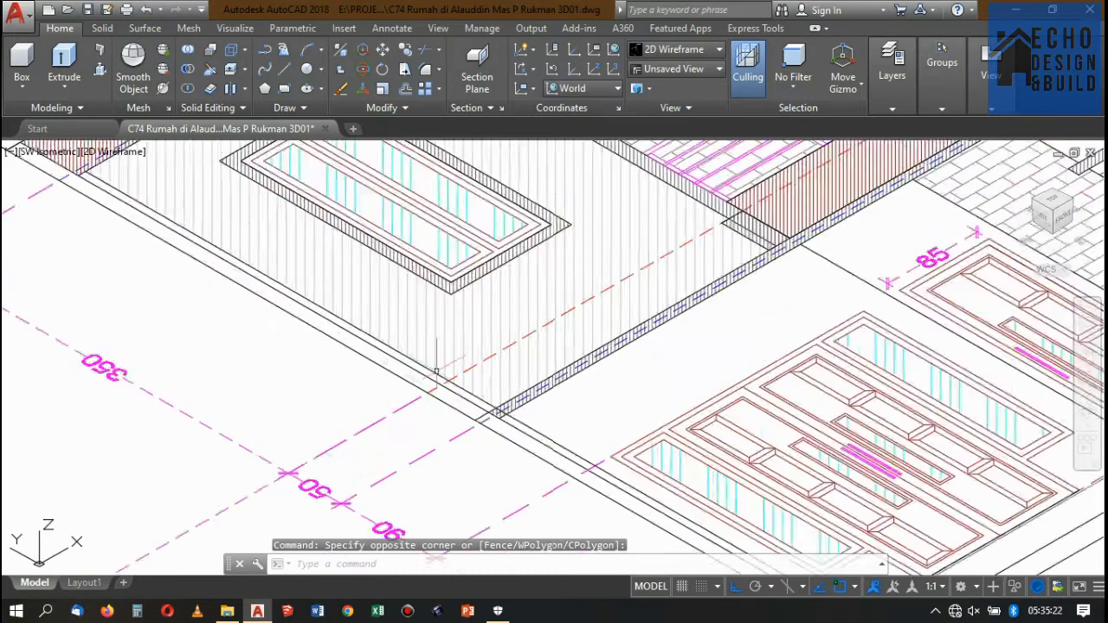
scroll(439, 391, down, 2)
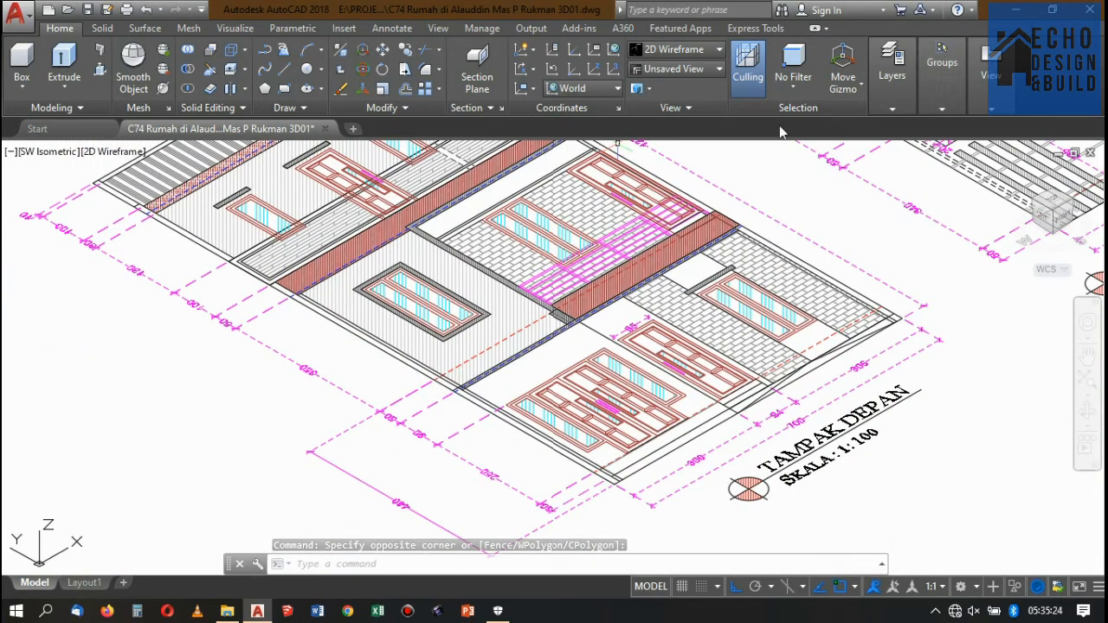
text(imli)
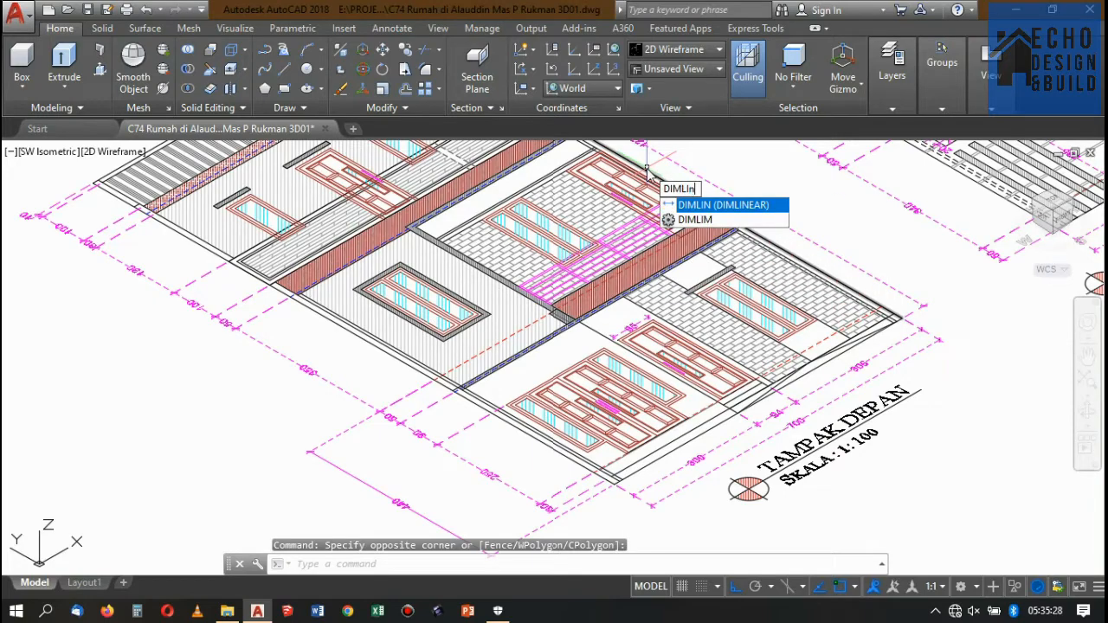
key(Return)
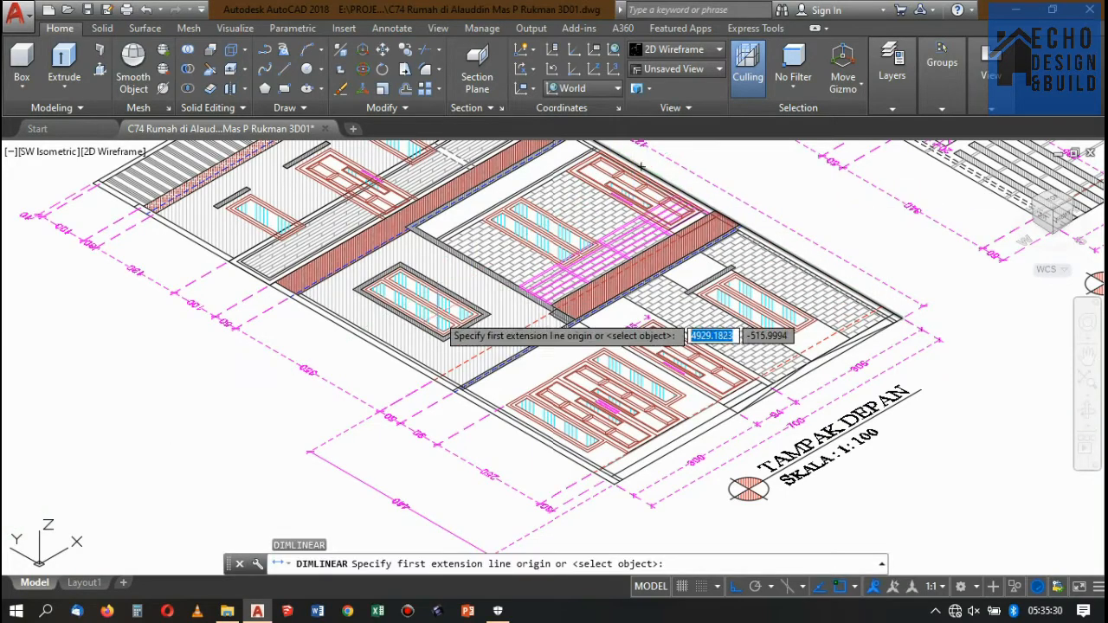
scroll(429, 385, up, 5)
click(425, 386)
Complete the storey-height dimension at the top of the next hatched floor band and place it in line with the 440 dimension
scroll(484, 450, down, 5)
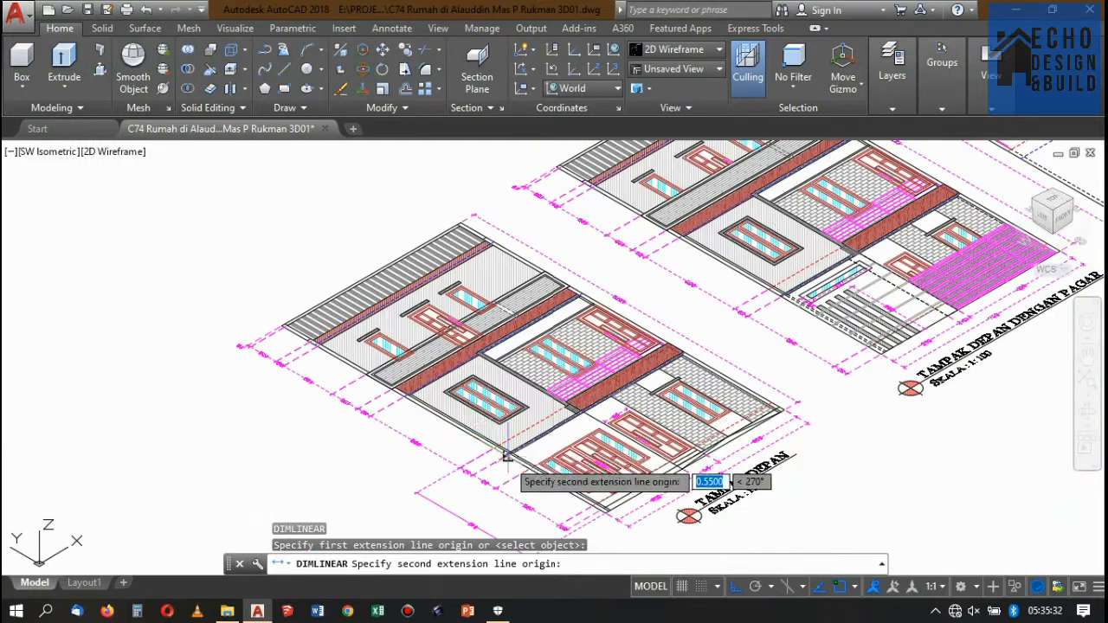
scroll(394, 407, up, 5)
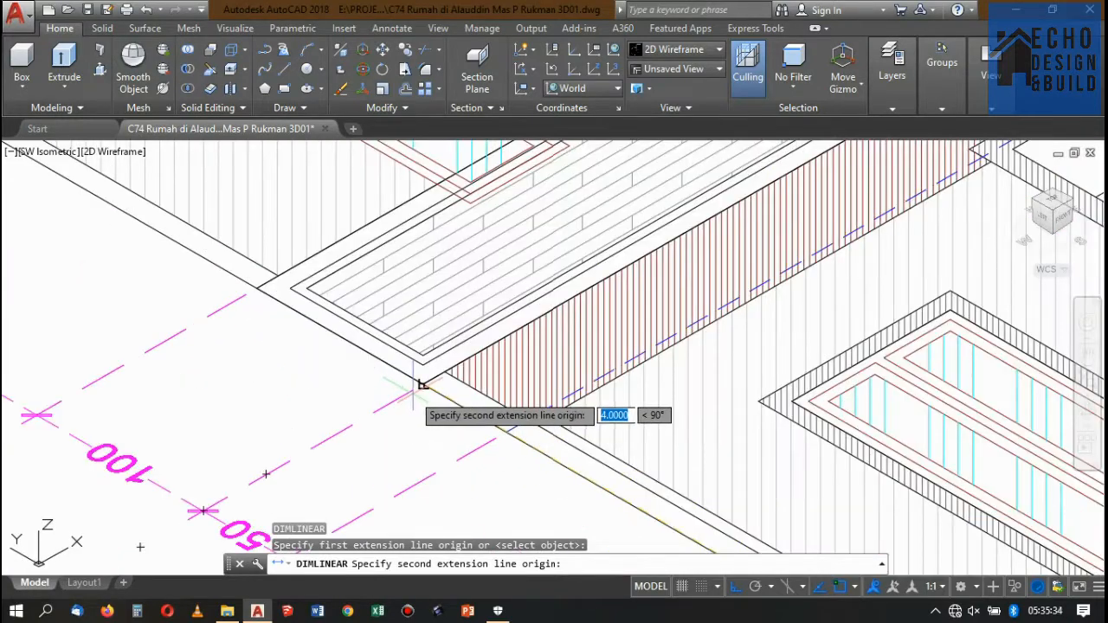
scroll(428, 381, up, 3)
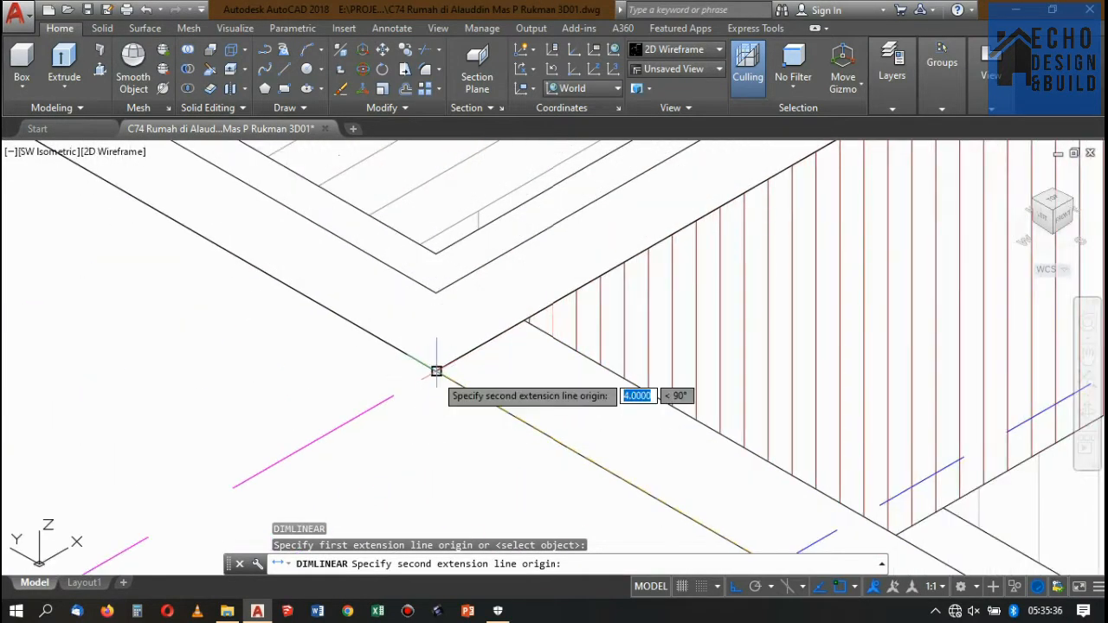
click(435, 371)
scroll(458, 358, down, 6)
scroll(561, 304, up, 10)
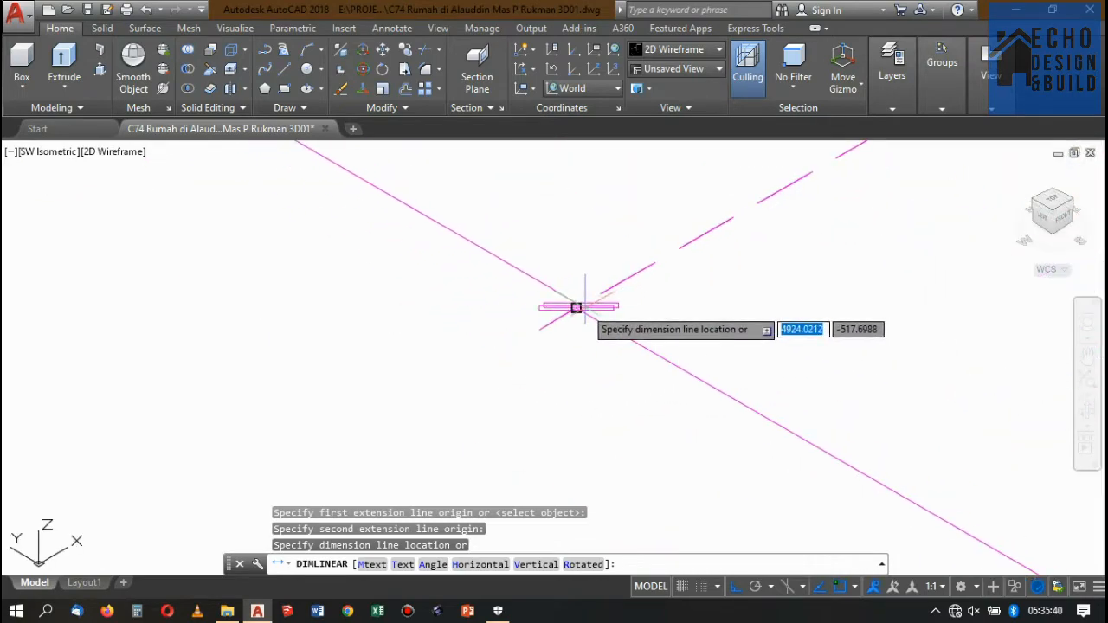
click(577, 306)
scroll(594, 329, down, 5)
scroll(607, 363, down, 3)
scroll(571, 347, up, 5)
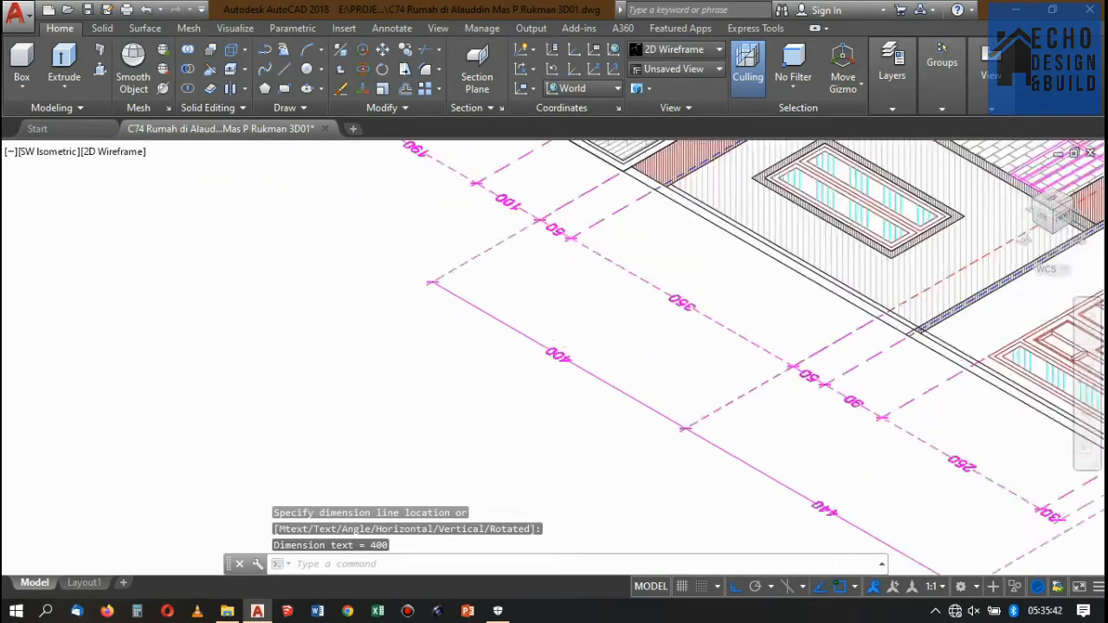
scroll(564, 329, down, 4)
scroll(563, 343, up, 4)
scroll(563, 342, down, 8)
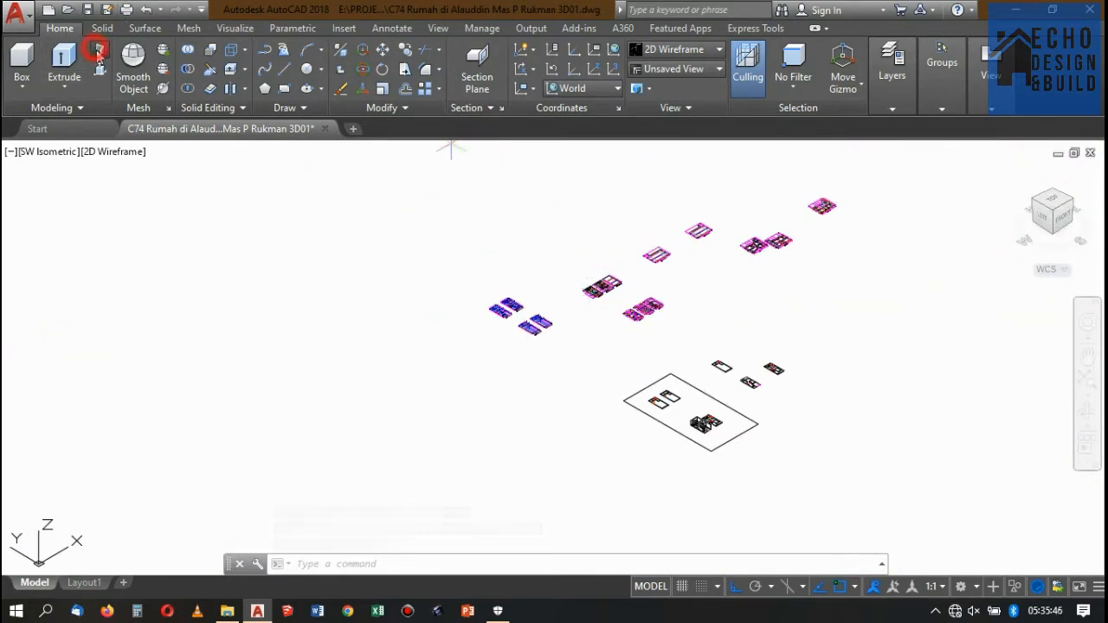
click(100, 49)
scroll(746, 390, up, 2)
scroll(675, 355, up, 3)
scroll(658, 381, down, 3)
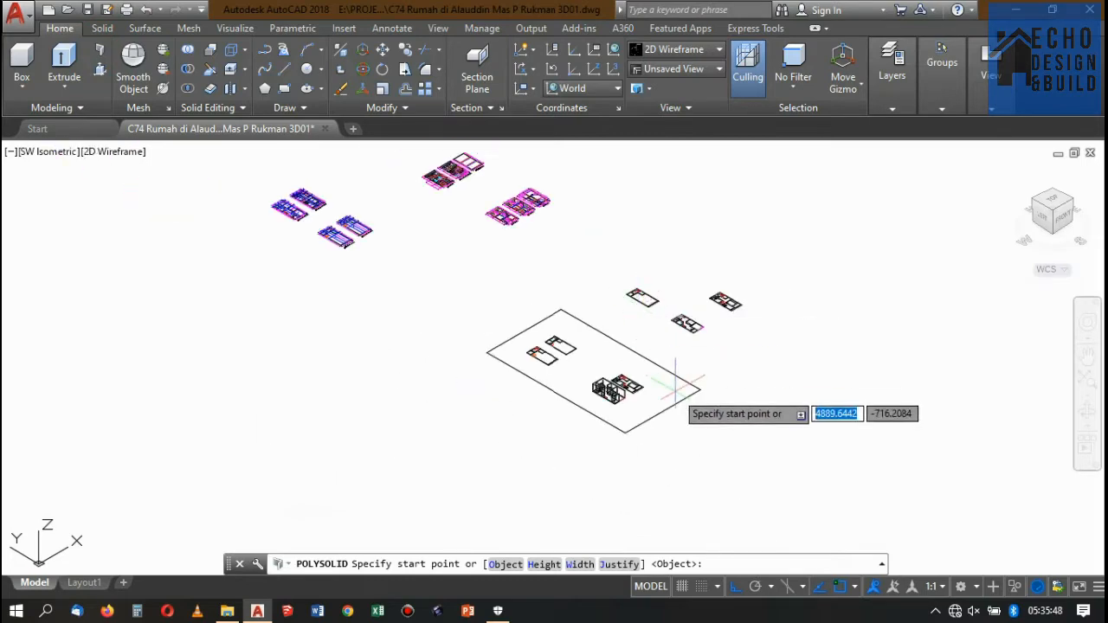
scroll(528, 346, up, 7)
scroll(435, 346, up, 6)
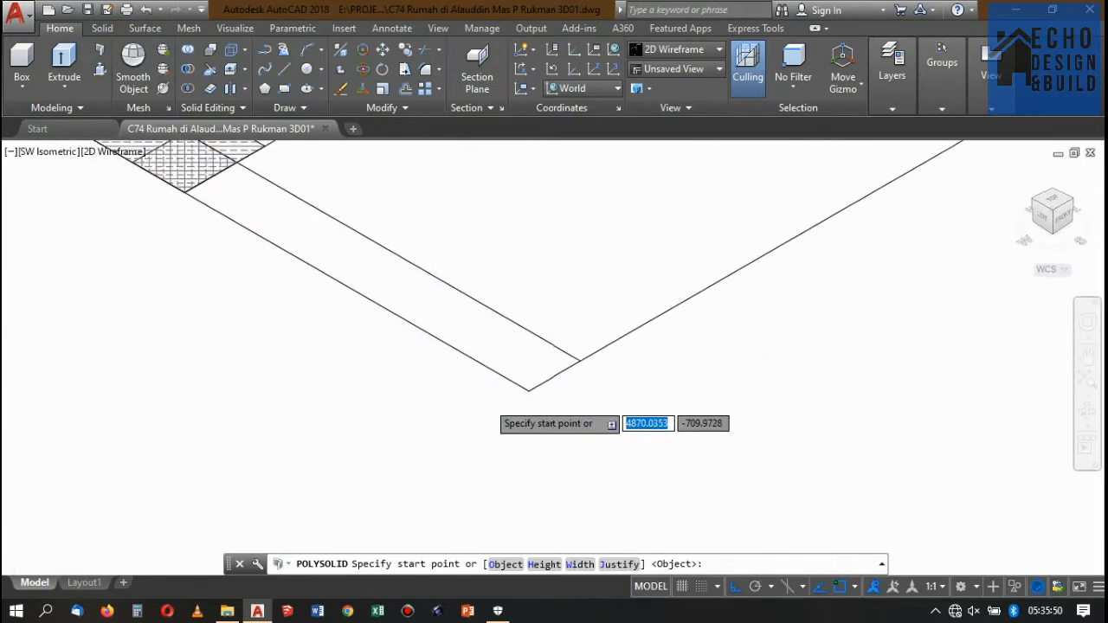
click(551, 385)
scroll(633, 425, down, 6)
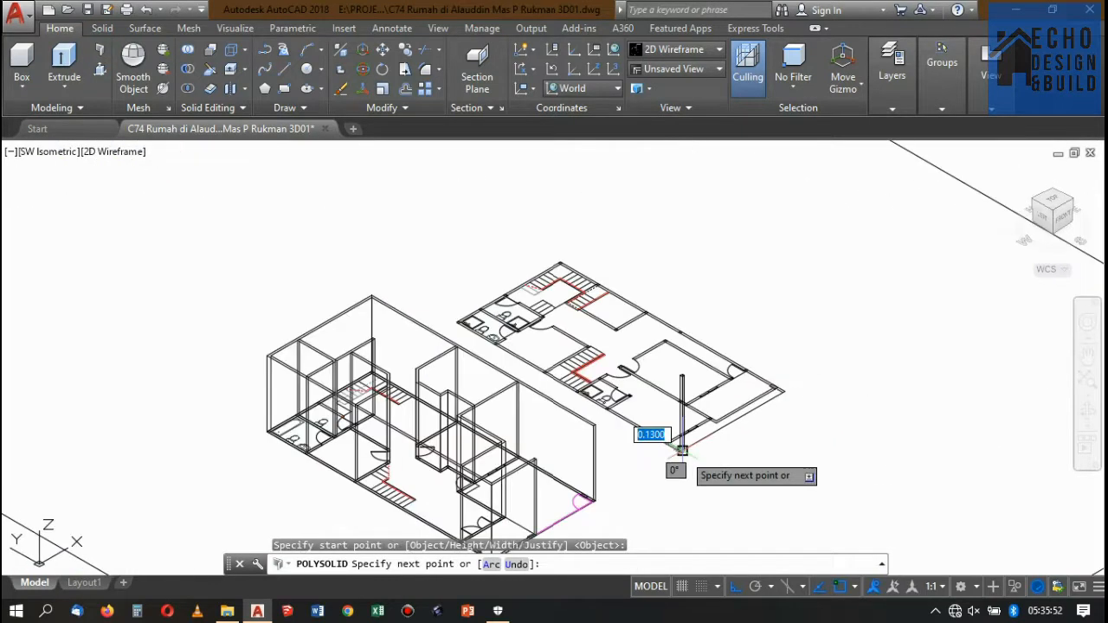
scroll(564, 421, up, 5)
scroll(329, 316, up, 6)
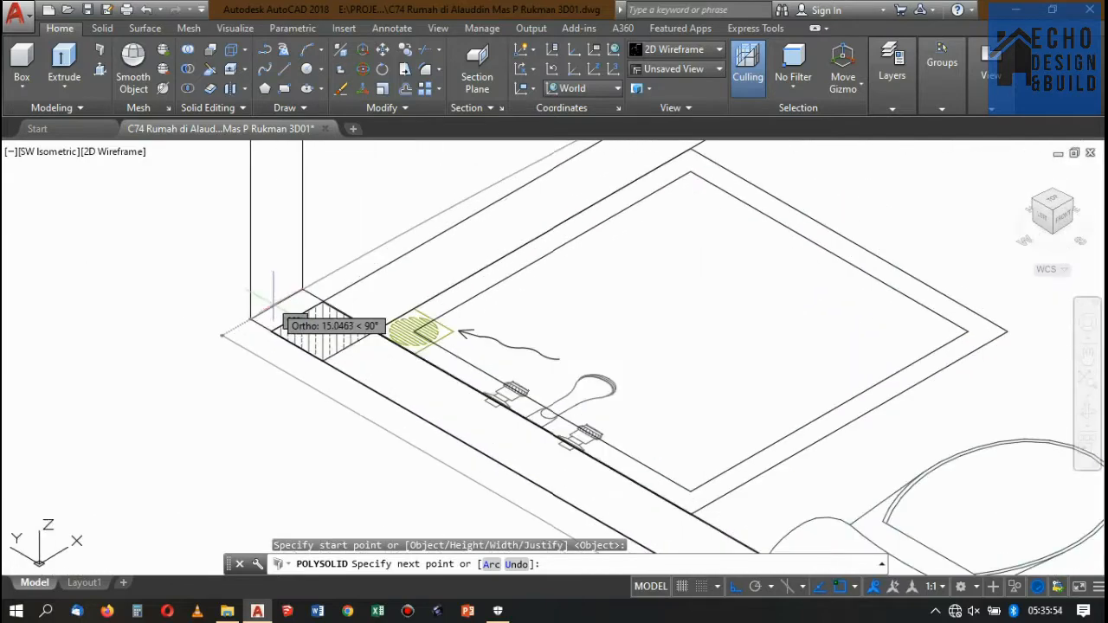
scroll(271, 332, down, 6)
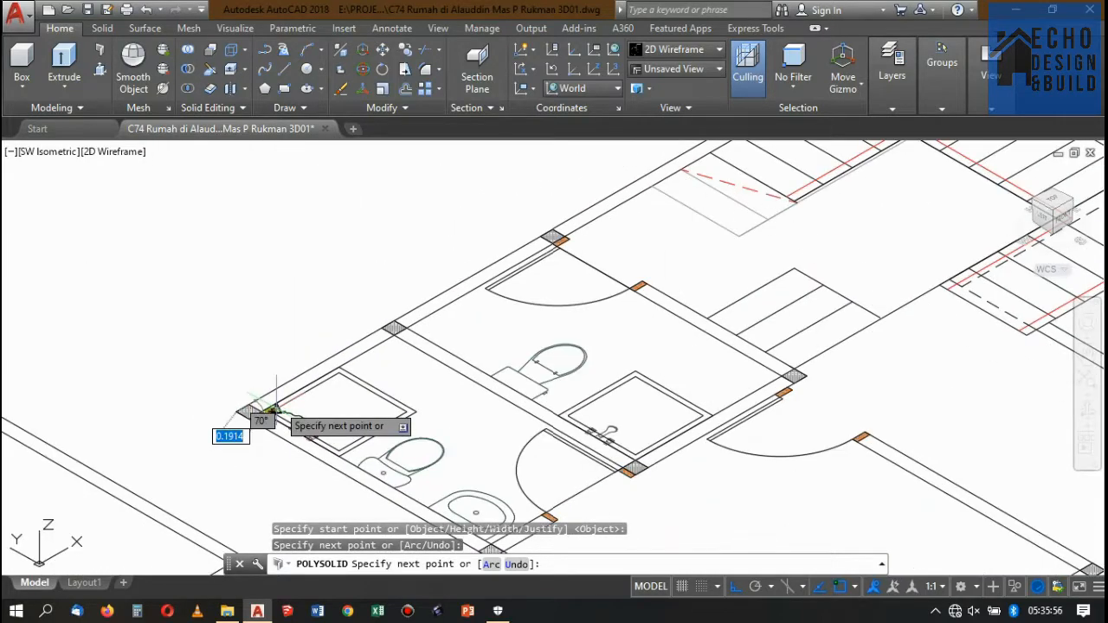
scroll(433, 321, up, 5)
scroll(407, 344, up, 2)
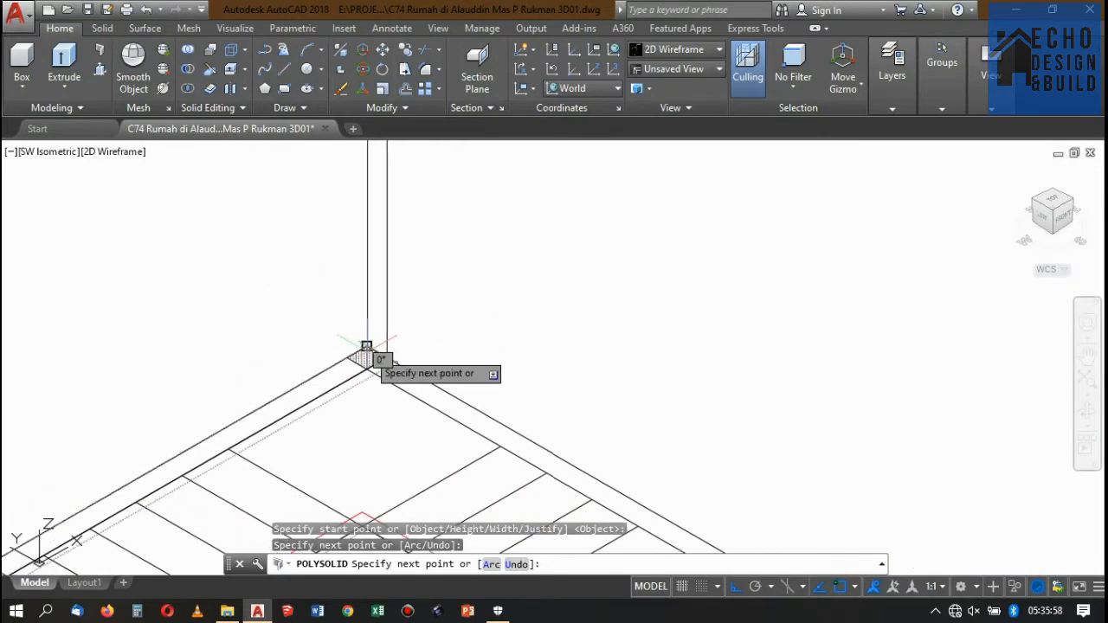
scroll(443, 321, down, 3)
scroll(442, 321, down, 3)
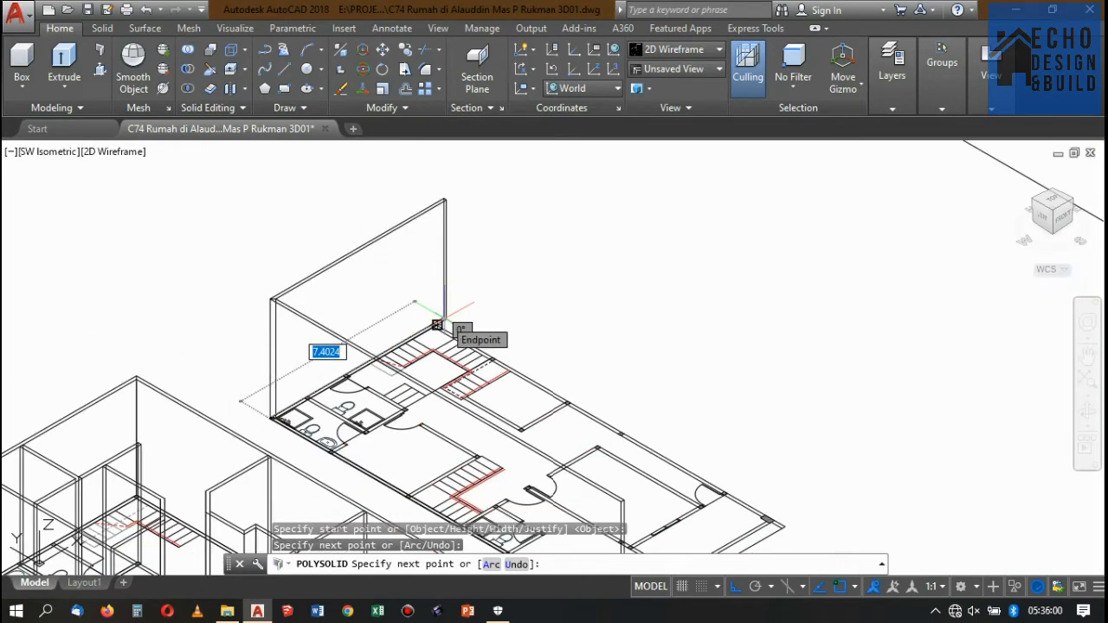
key(Escape)
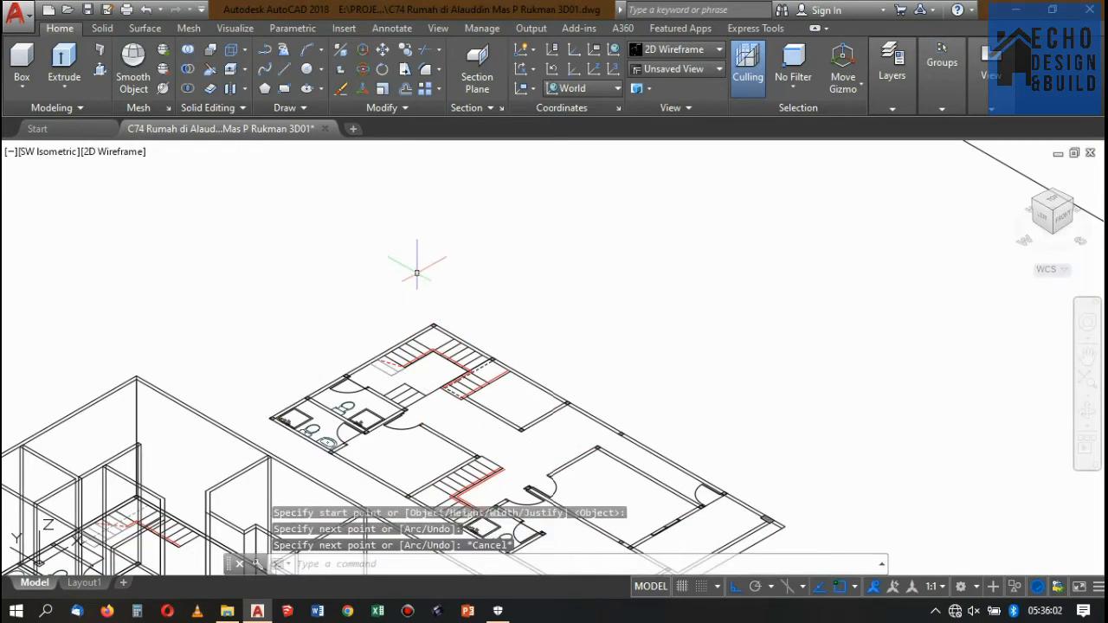
Start a polysolid on the adjacent floor plan at the outer-wall column beside the bathroom door, and run it to the column by the short steps
click(100, 49)
scroll(291, 314, up, 6)
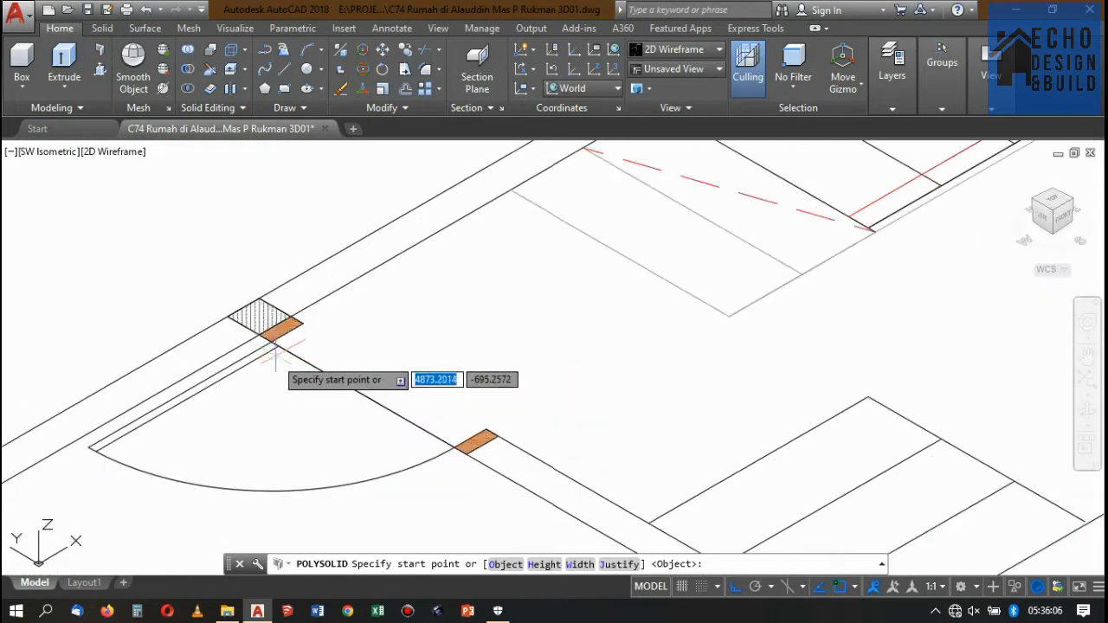
click(291, 313)
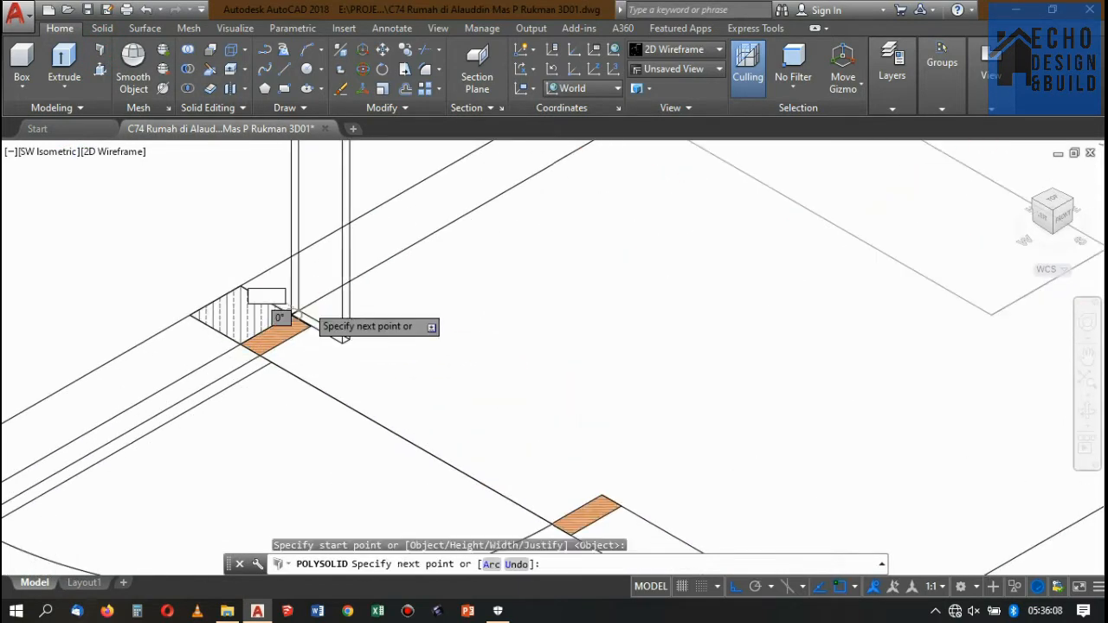
scroll(312, 320, down, 4)
scroll(321, 338, up, 6)
scroll(395, 360, up, 4)
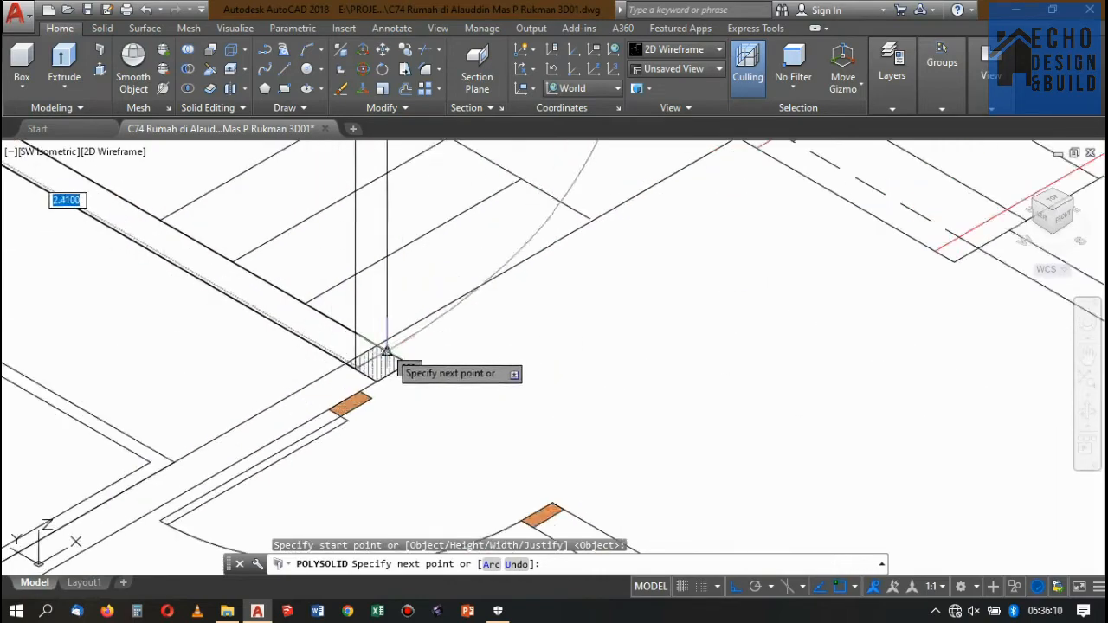
click(408, 361)
scroll(399, 347, down, 4)
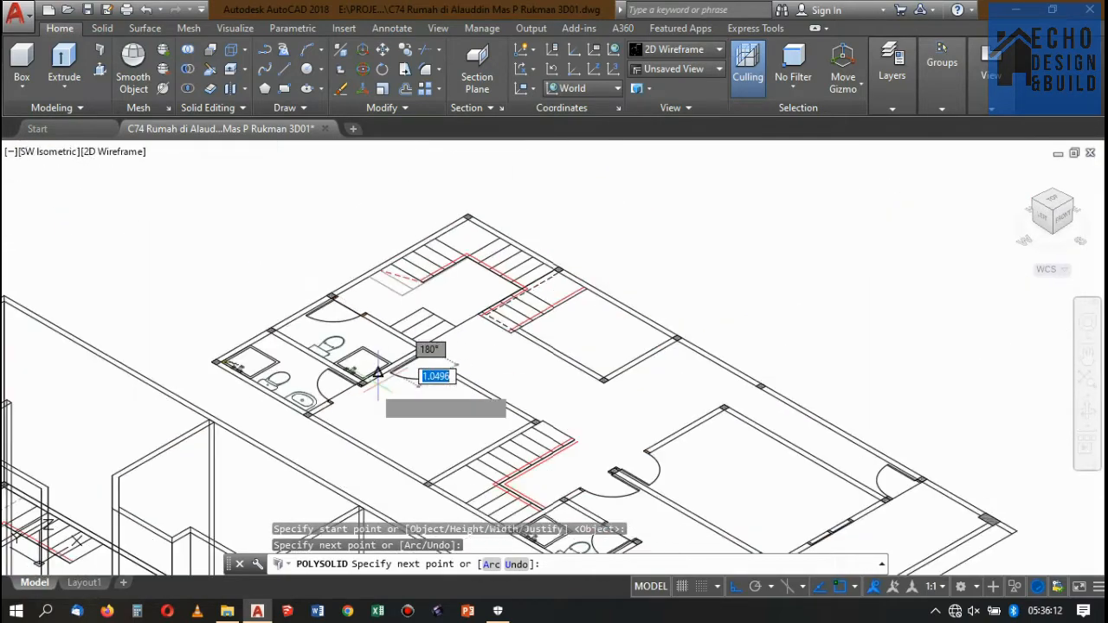
Continue the polysolid along the bathrooms' door wall to the column on the side wall near the washbasin
scroll(363, 394, up, 5)
scroll(308, 417, up, 4)
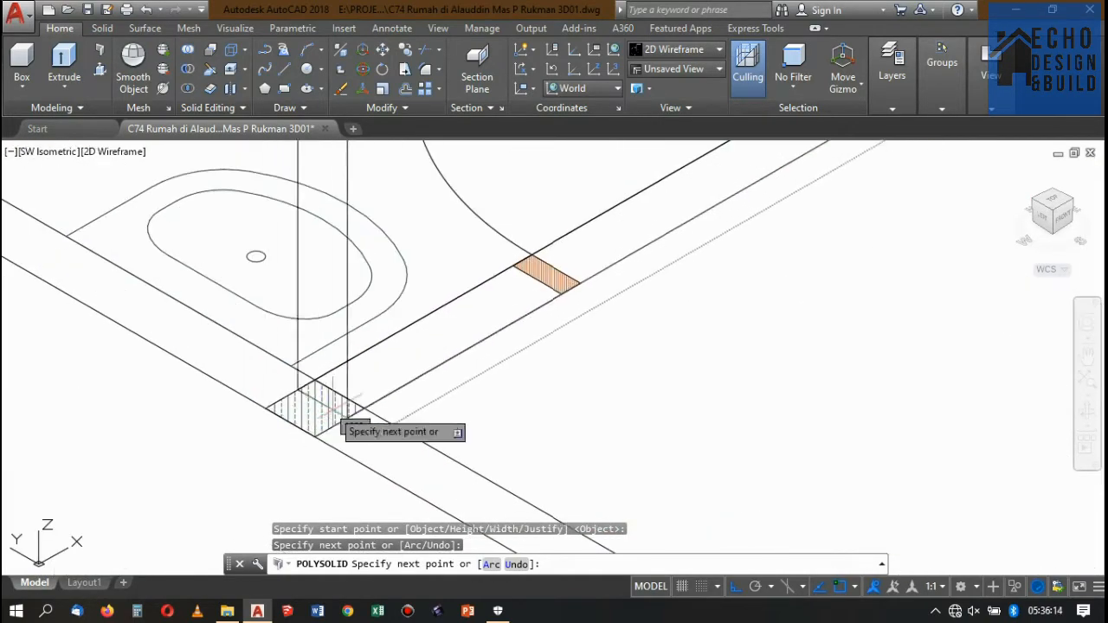
click(362, 407)
scroll(397, 436, down, 2)
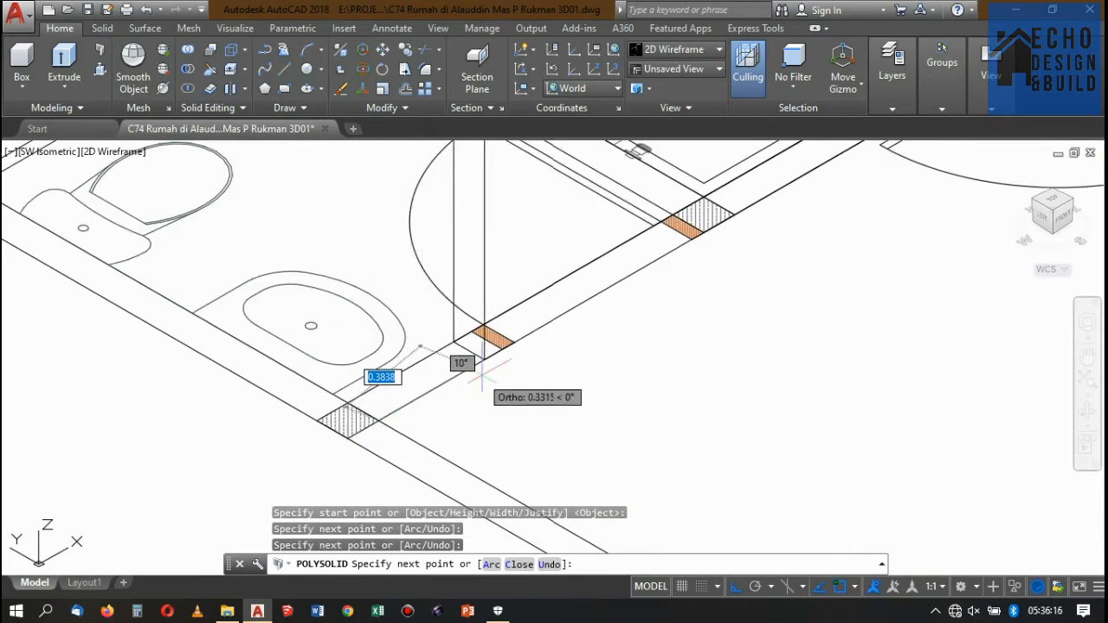
Finish the door-wall polysolid and model the wall dividing the two bathrooms from the outer-wall column to the column between their doors
key(Return)
scroll(467, 361, down, 4)
scroll(352, 277, up, 5)
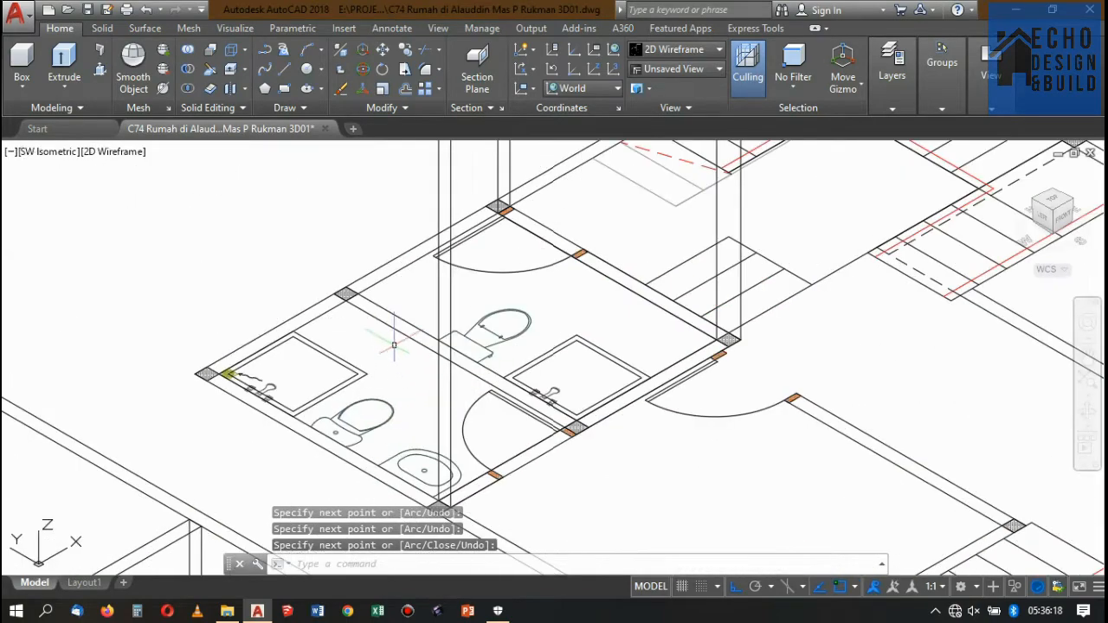
key(Return)
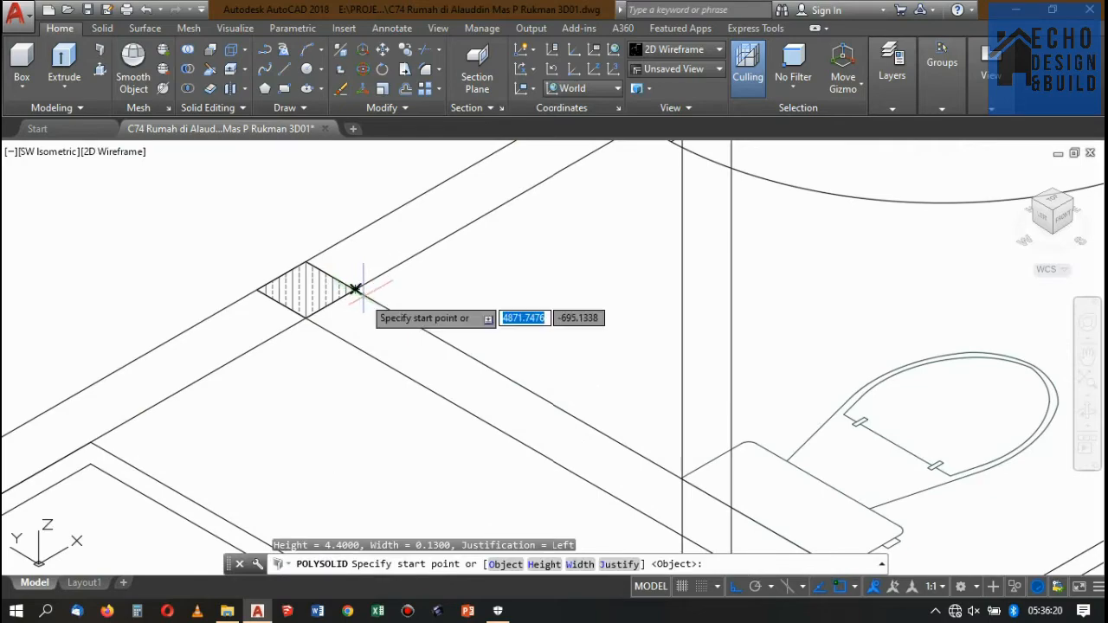
click(355, 289)
scroll(356, 291, down, 5)
scroll(559, 402, up, 5)
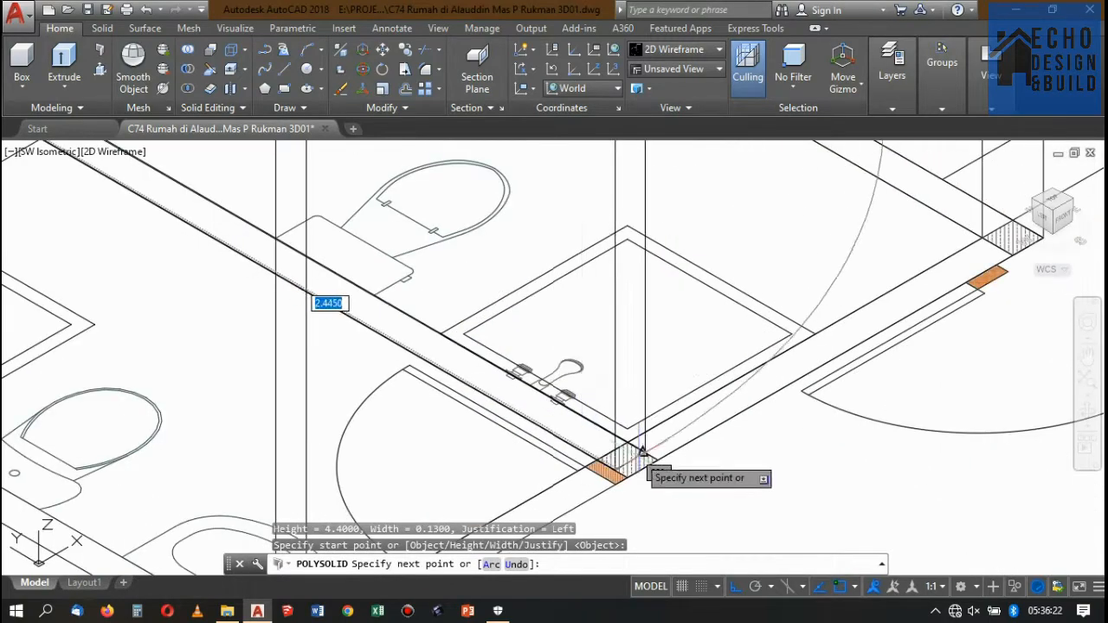
click(588, 403)
scroll(549, 405, down, 5)
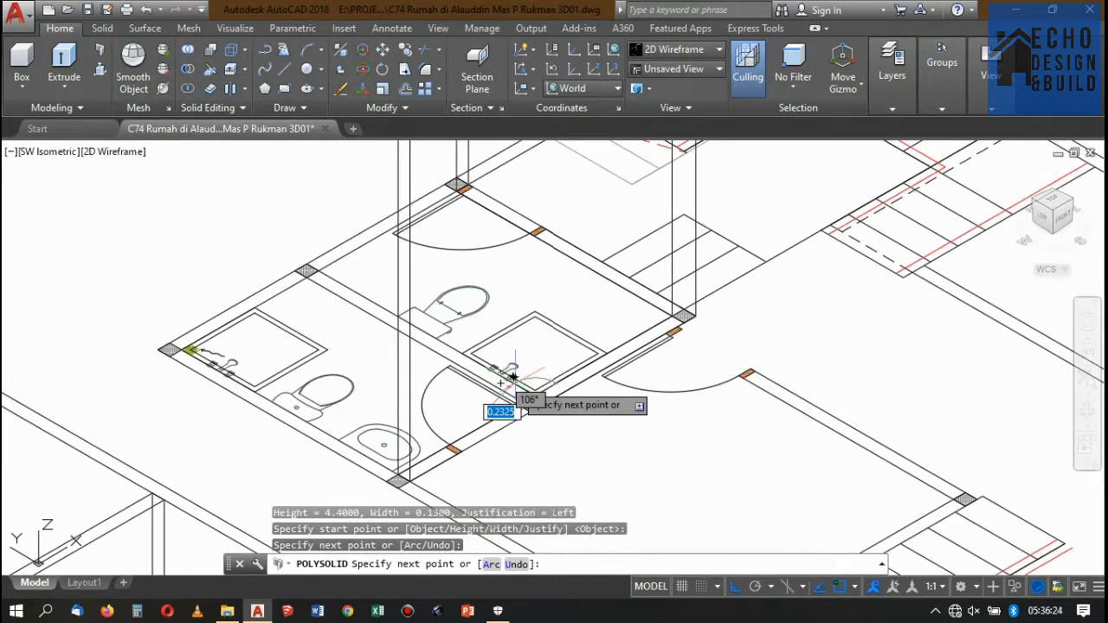
key(Return)
Start a polysolid at the door frame beside the bathrooms' inner corner column and run it to the room's corner column by the stairs
scroll(586, 305, down, 3)
key(Return)
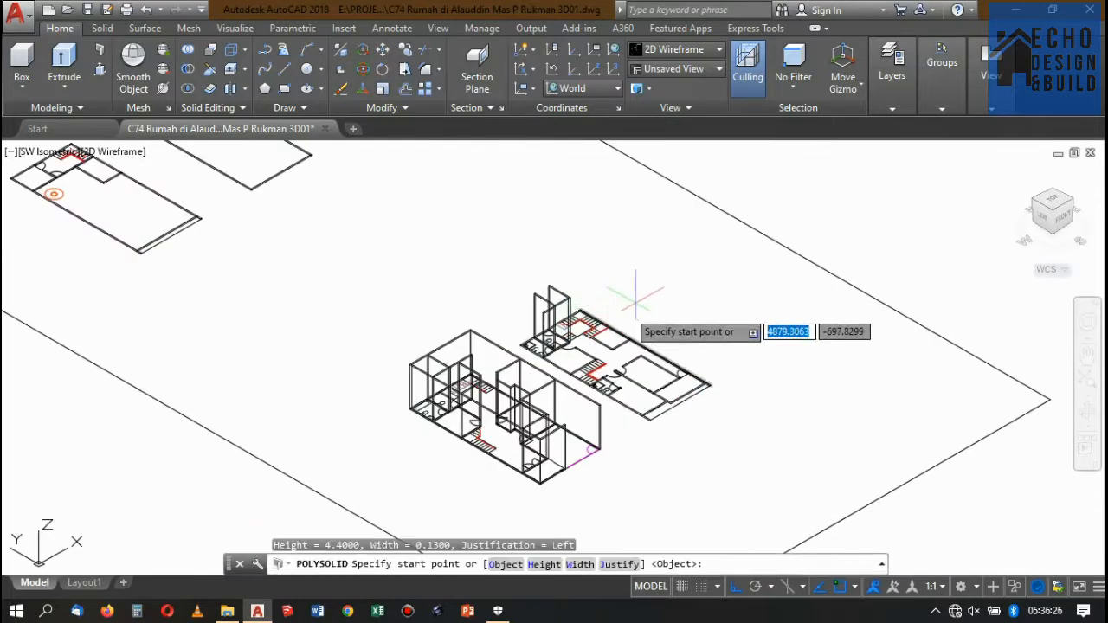
scroll(624, 329, up, 5)
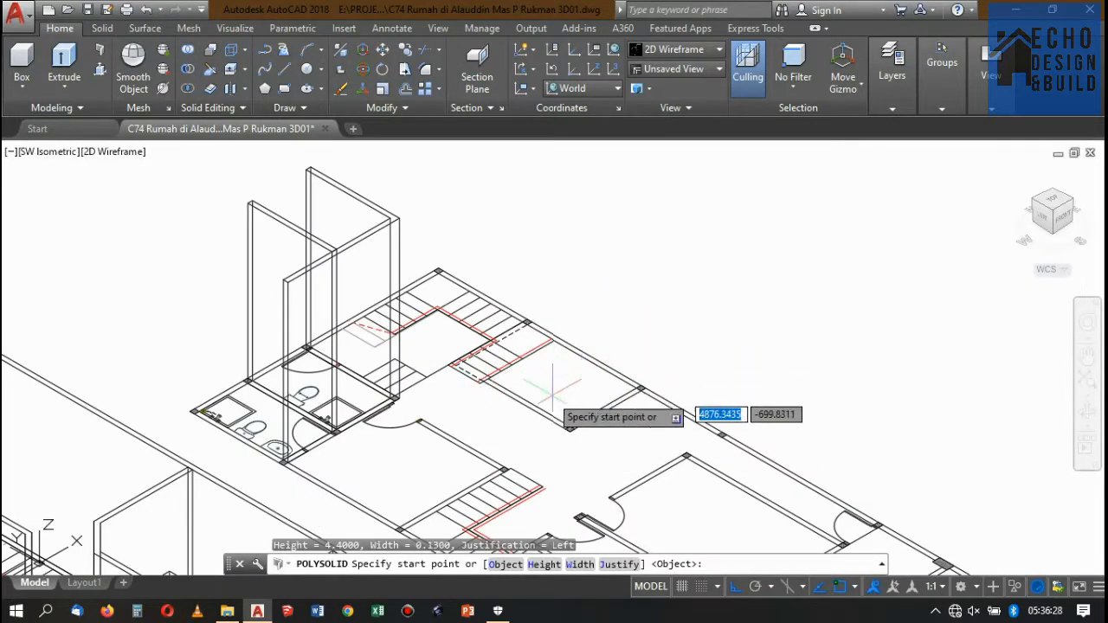
scroll(558, 402, up, 6)
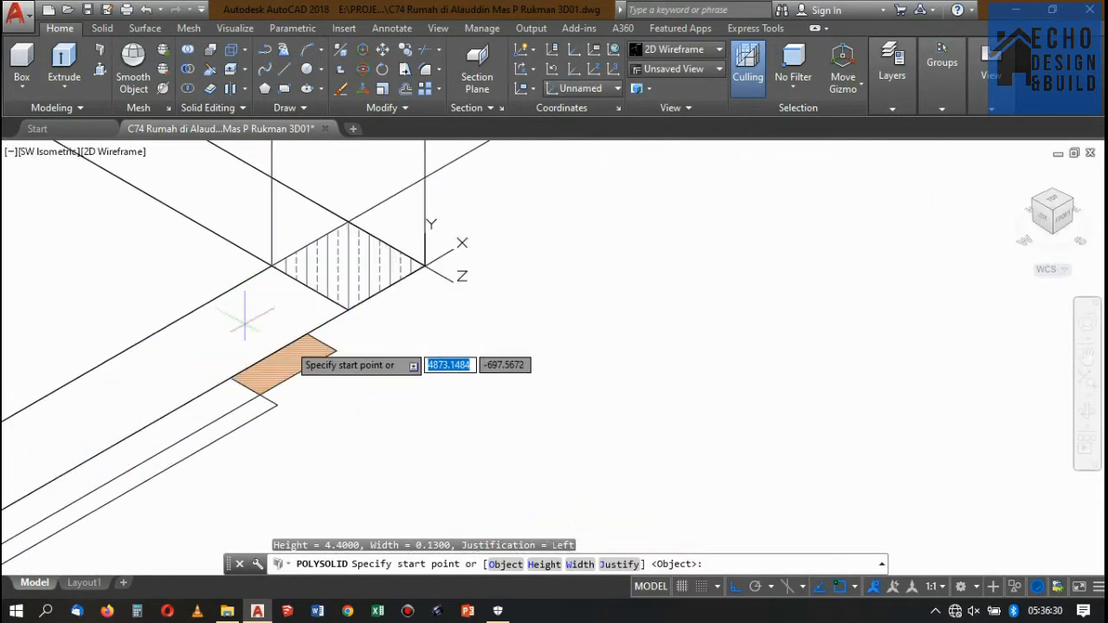
click(317, 328)
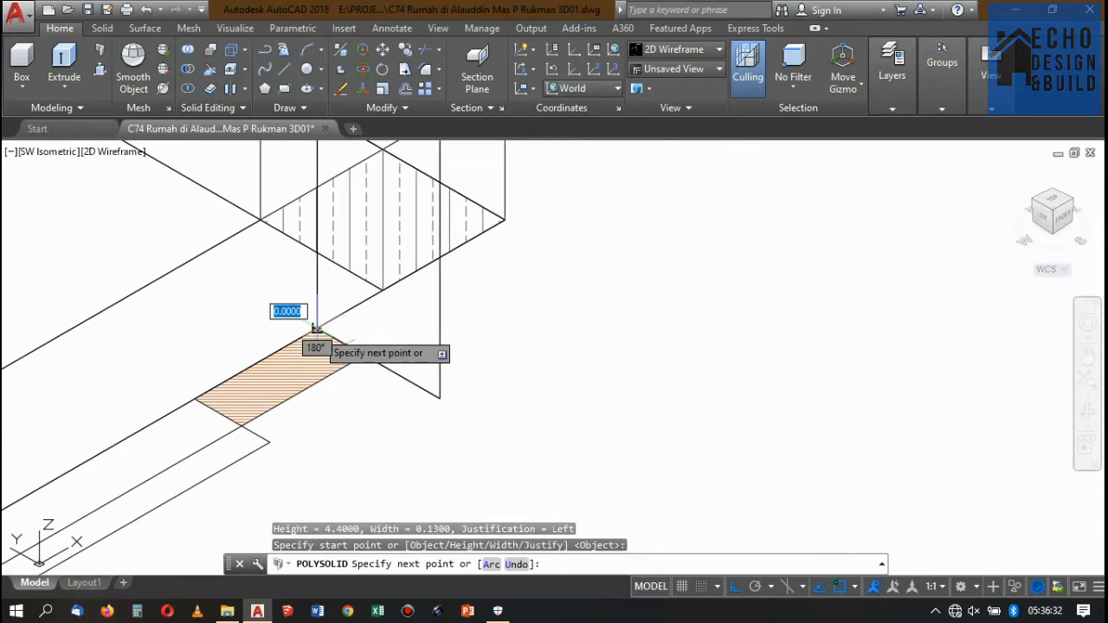
scroll(314, 339, down, 6)
scroll(346, 355, up, 6)
scroll(394, 371, up, 5)
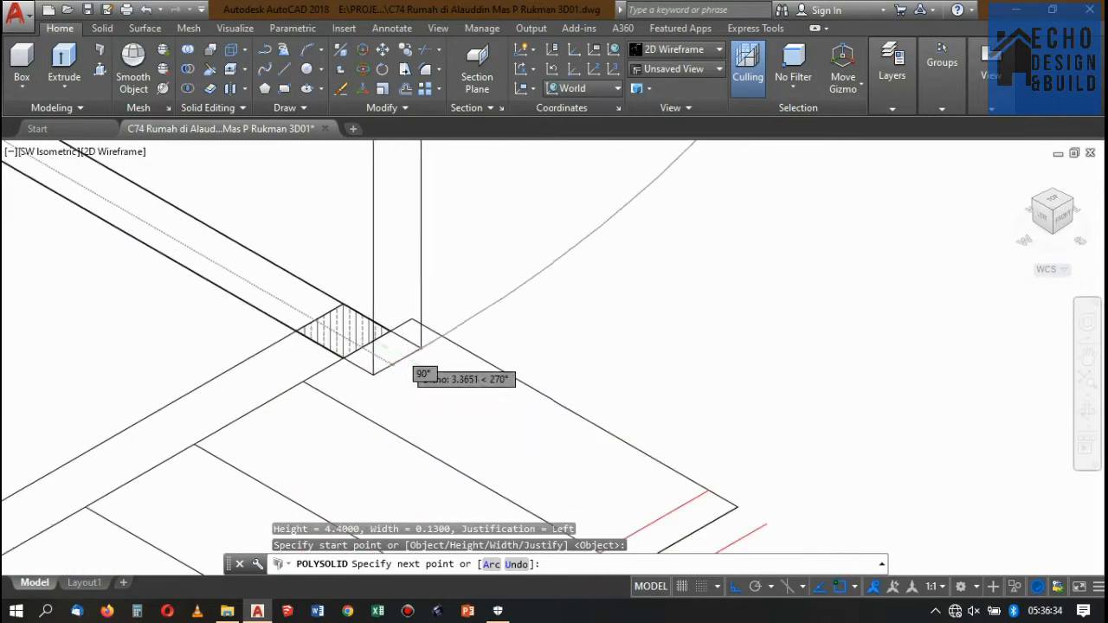
click(344, 258)
Continue the polysolid along the wall between the room and the stairs to the side-wall column, and finish it
scroll(363, 259, down, 6)
scroll(520, 260, up, 4)
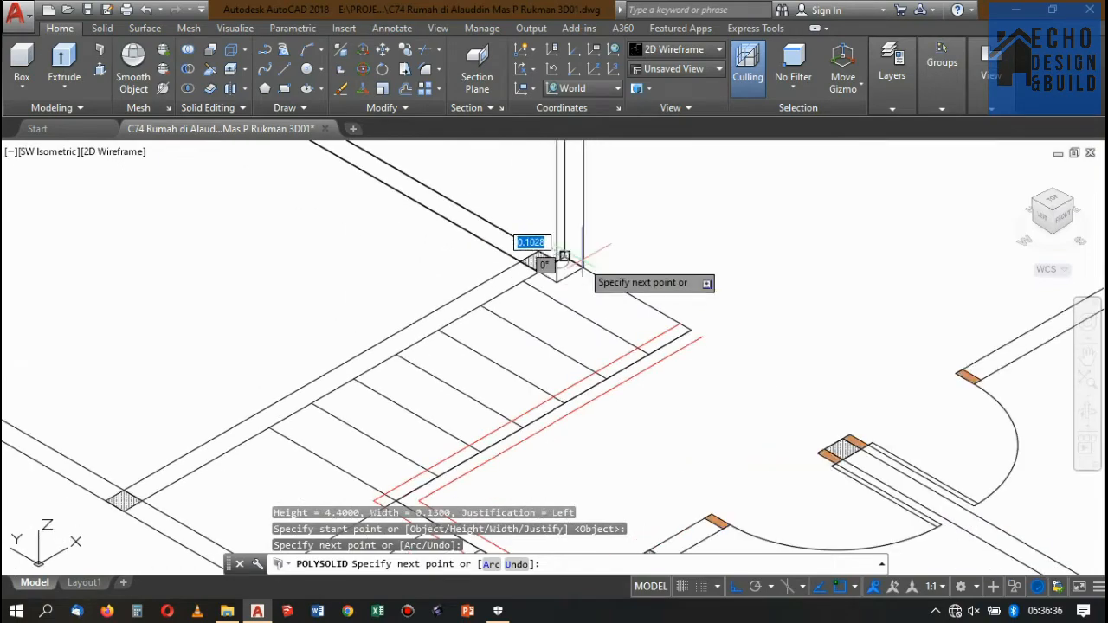
scroll(537, 329, down, 5)
scroll(495, 346, up, 7)
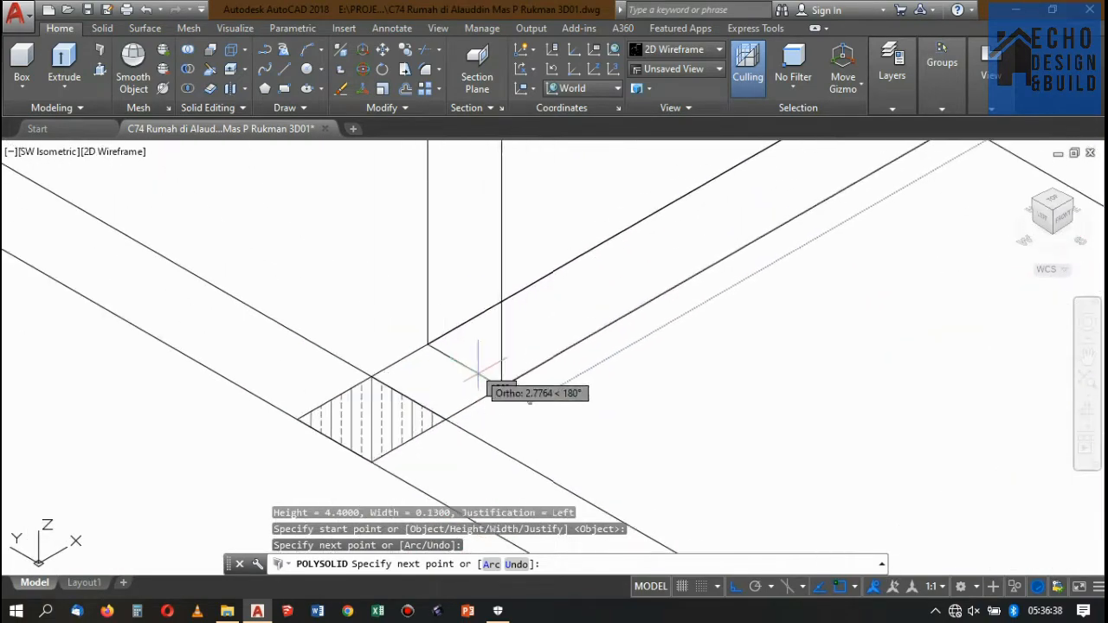
click(443, 419)
scroll(428, 403, down, 8)
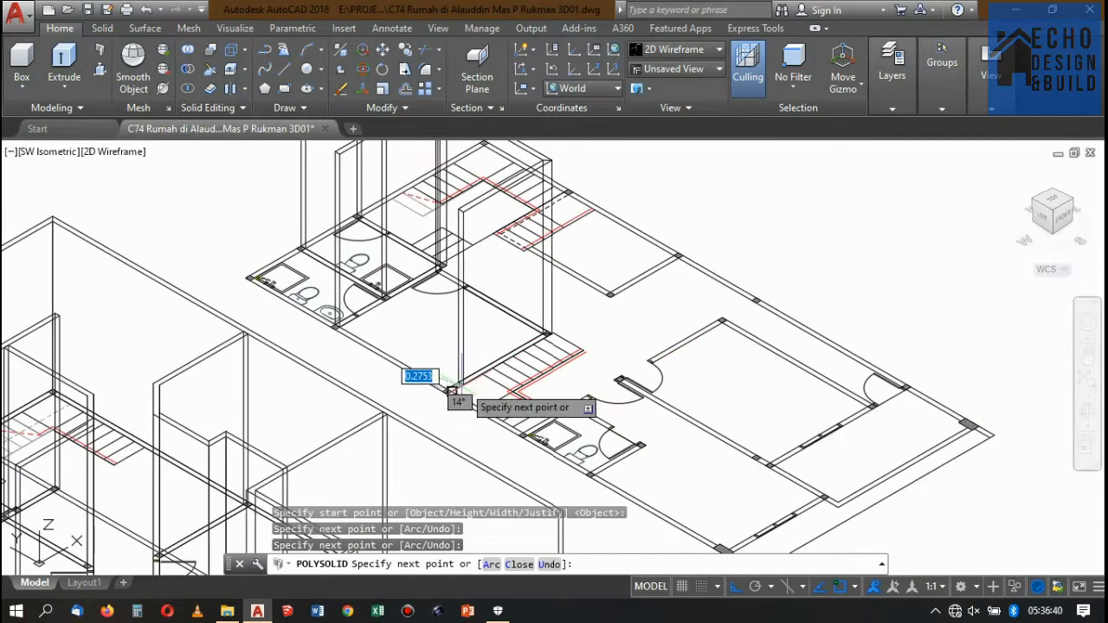
key(Return)
Start a polysolid at the side-wall column between the stairs and the small bathroom, and run it past the doors to the bedroom's far corner column
scroll(547, 325, up, 5)
scroll(546, 324, up, 2)
scroll(618, 321, down, 6)
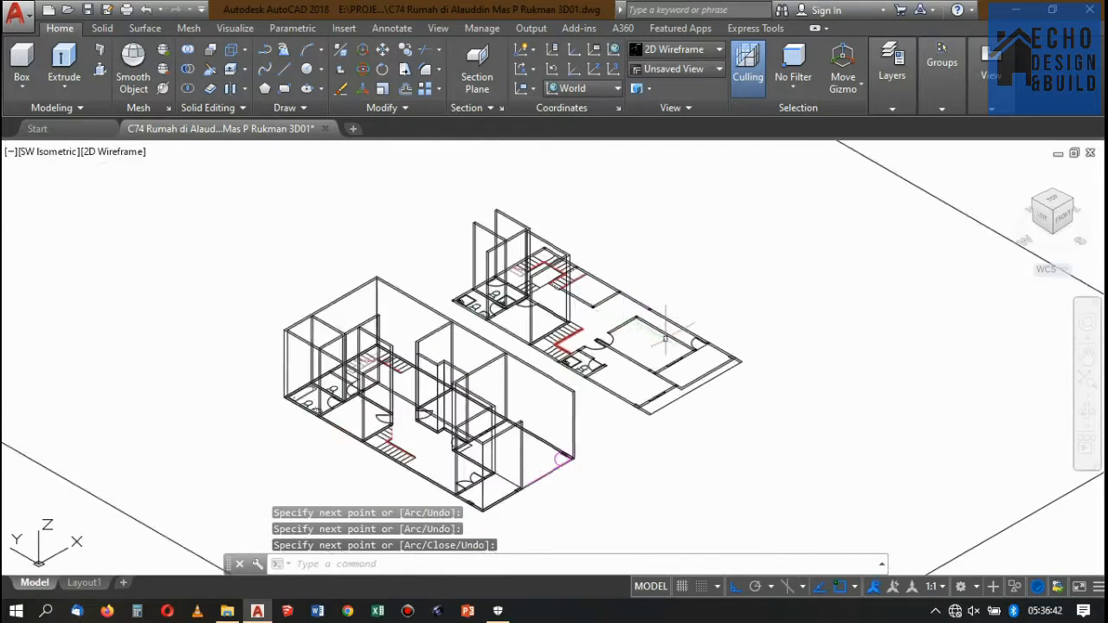
scroll(606, 329, up, 7)
scroll(712, 372, down, 4)
scroll(715, 372, up, 5)
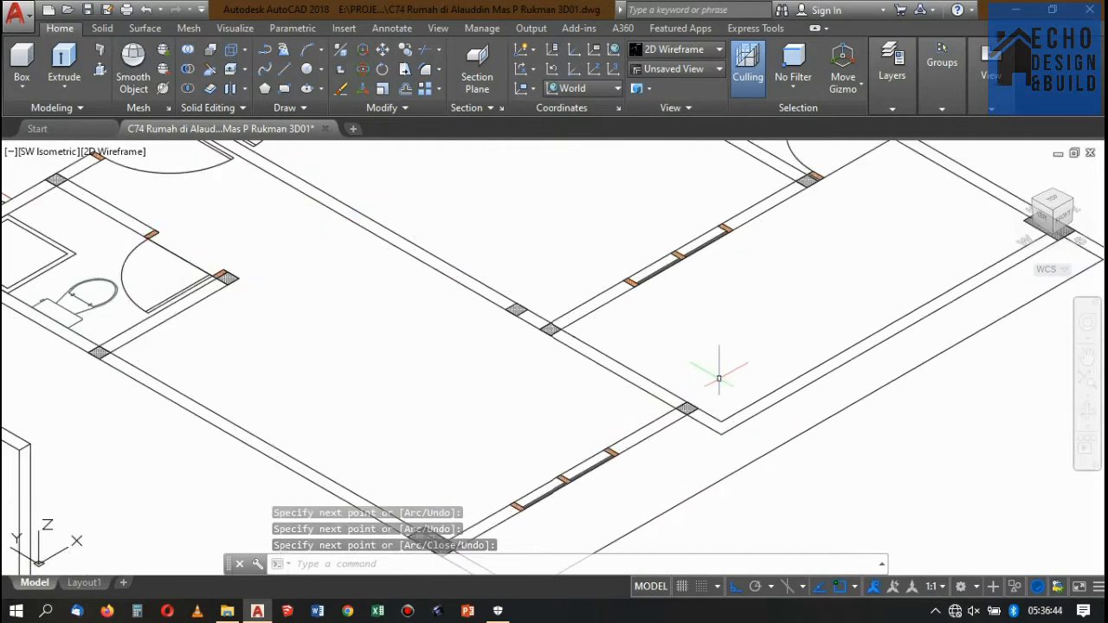
scroll(727, 363, down, 6)
scroll(743, 355, up, 6)
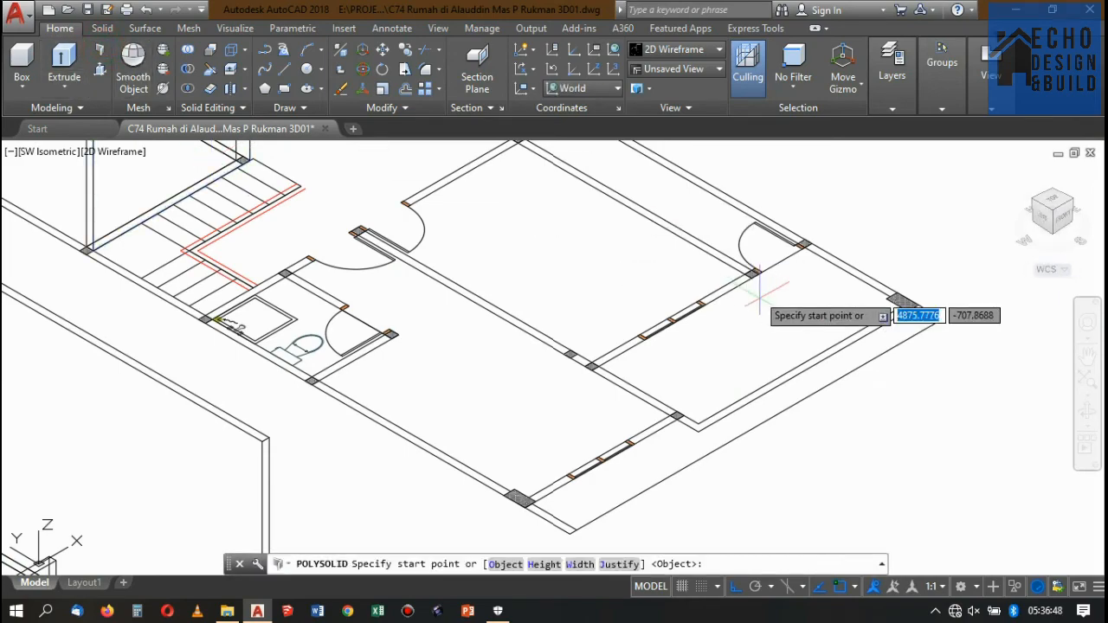
scroll(718, 310, down, 6)
scroll(722, 321, up, 5)
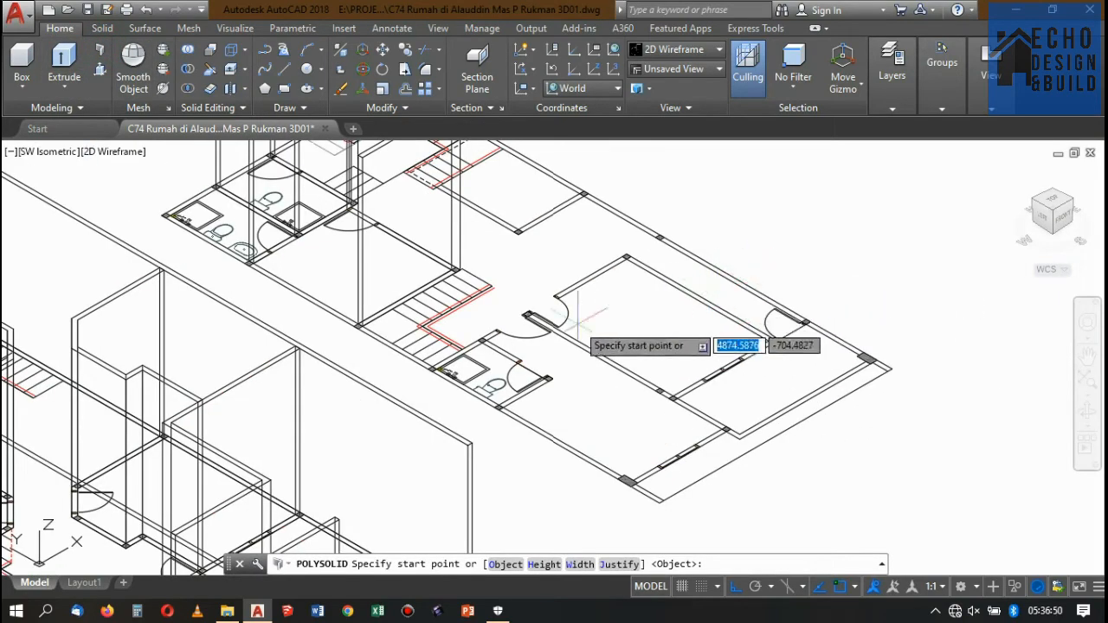
scroll(424, 373, up, 5)
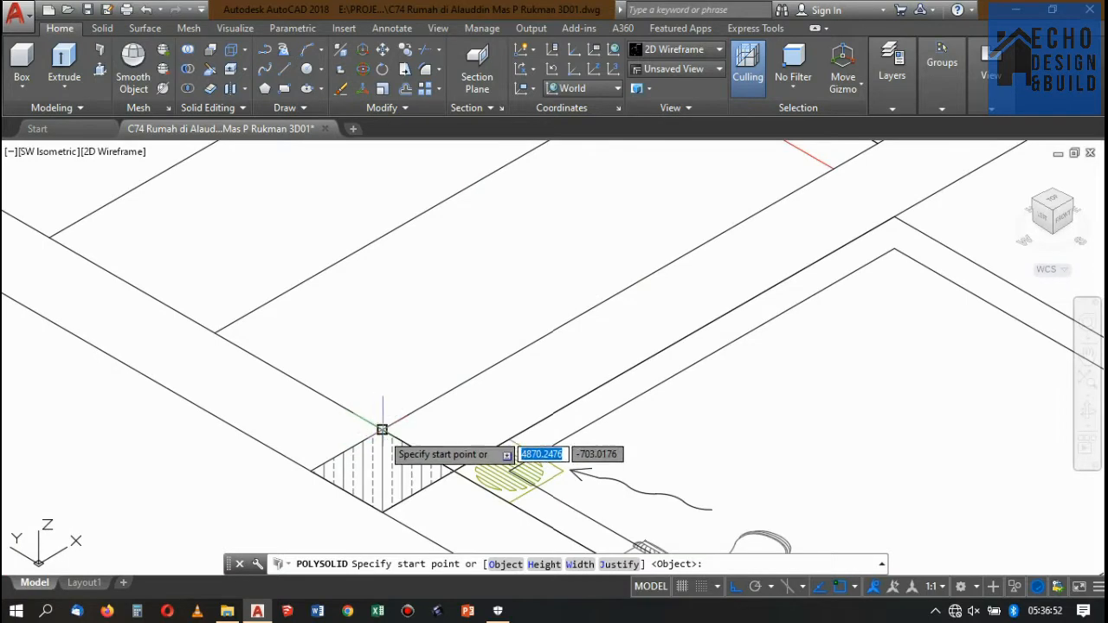
click(382, 430)
scroll(389, 450, down, 5)
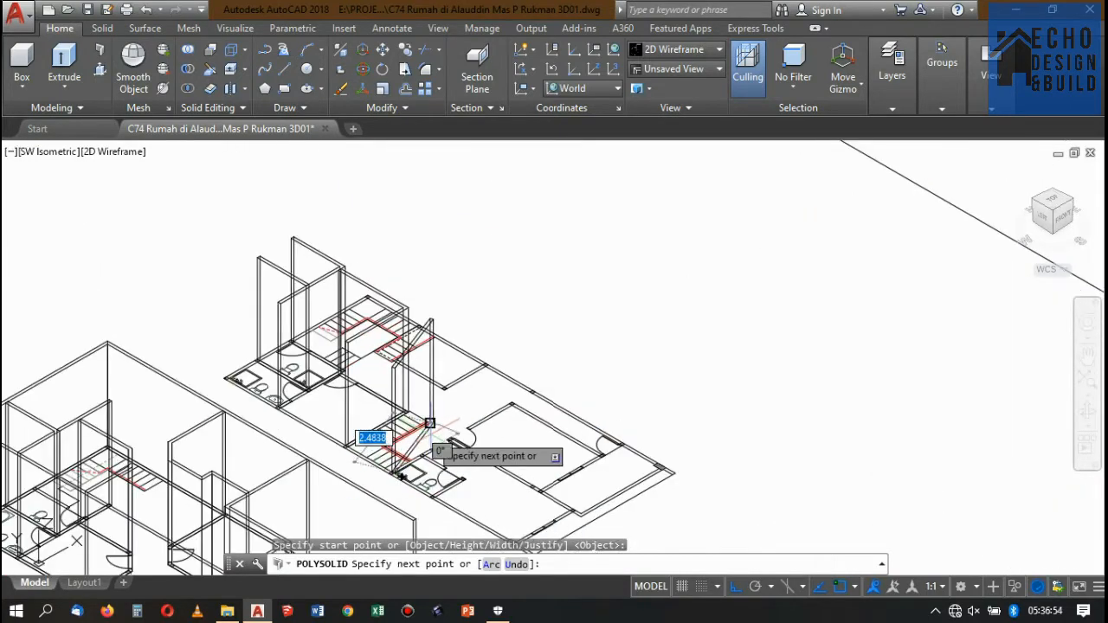
scroll(437, 442, up, 2)
scroll(636, 379, up, 5)
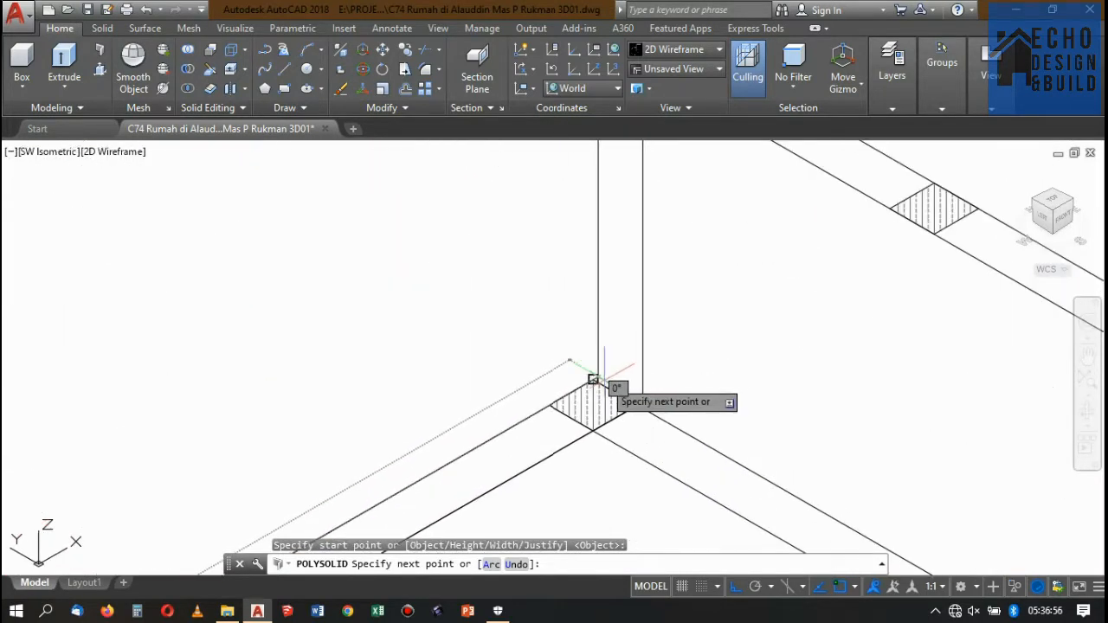
click(593, 379)
Continue the polysolid along the bedroom's long wall to the column beside the balcony door, and finish it
scroll(564, 378, down, 3)
scroll(544, 378, up, 4)
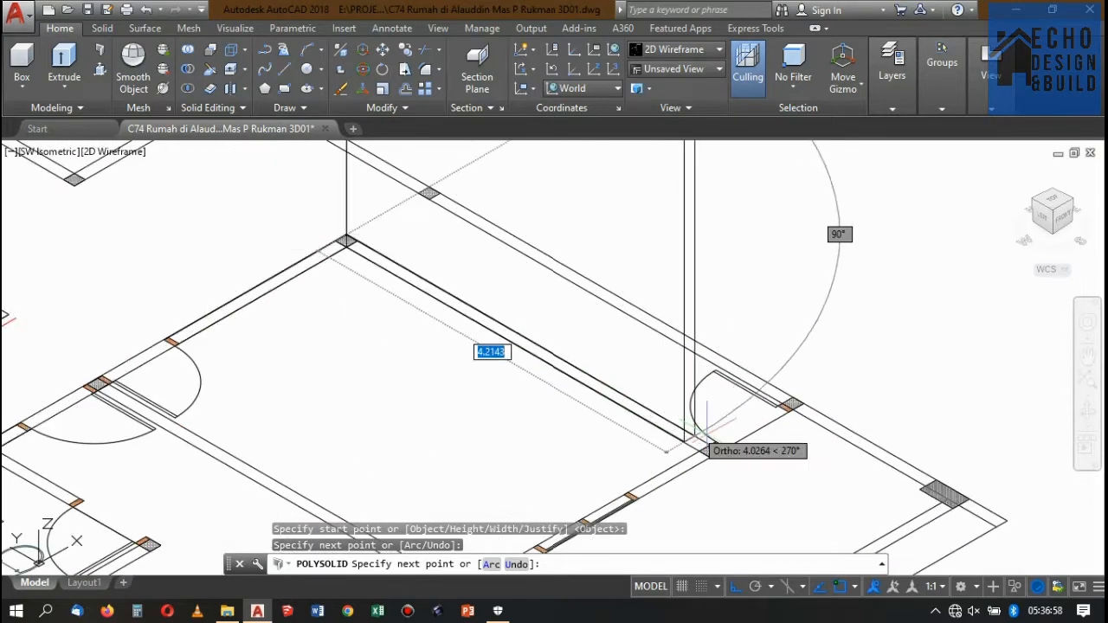
scroll(703, 429, up, 6)
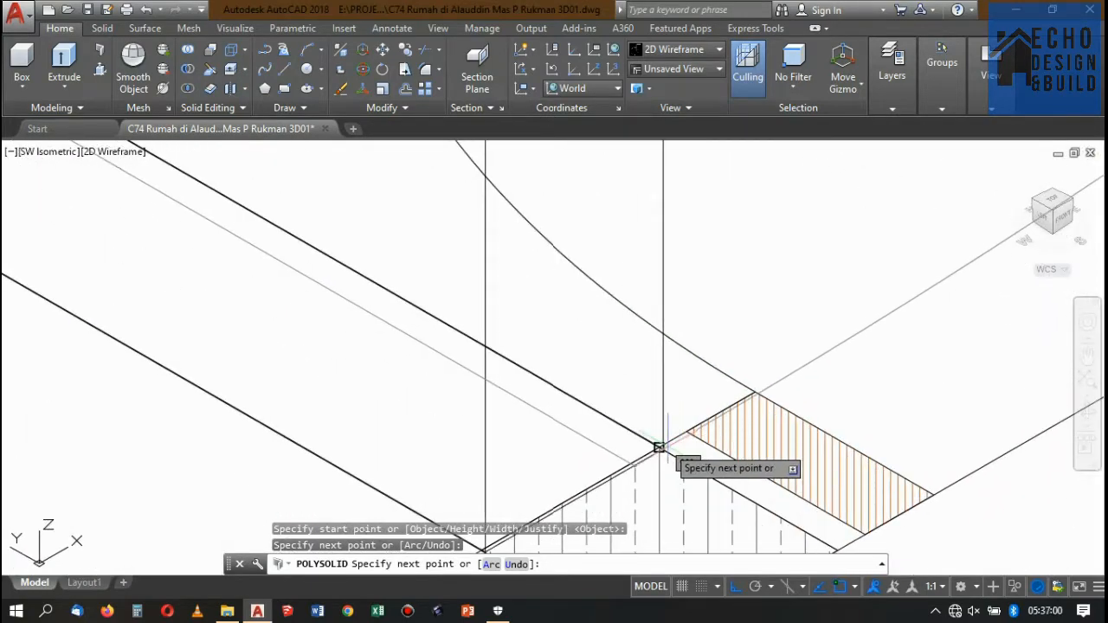
click(660, 447)
scroll(640, 363, down, 6)
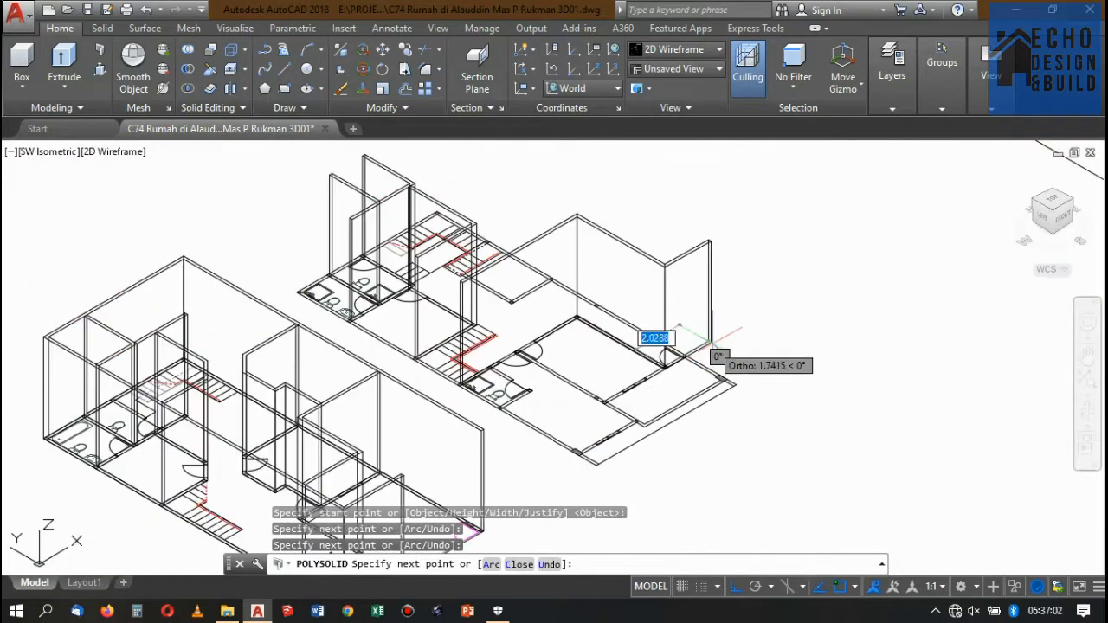
key(Return)
Start a polysolid at the column between the two front bedroom doors and run it along their dividing wall to the window-wall column
scroll(560, 400, up, 8)
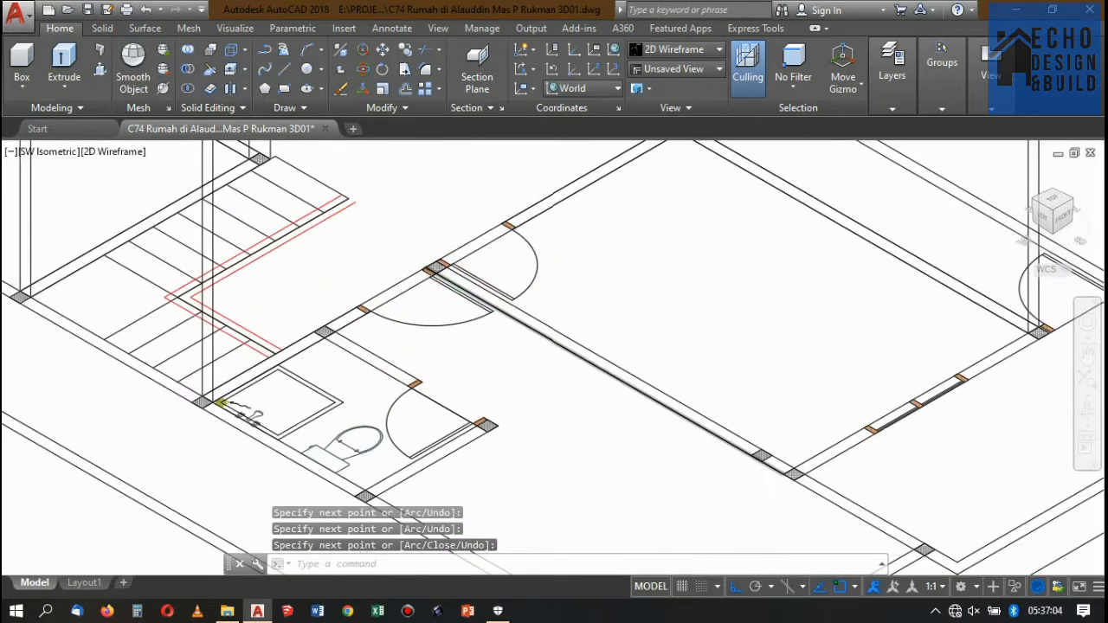
key(Return)
click(452, 241)
scroll(429, 247, down, 6)
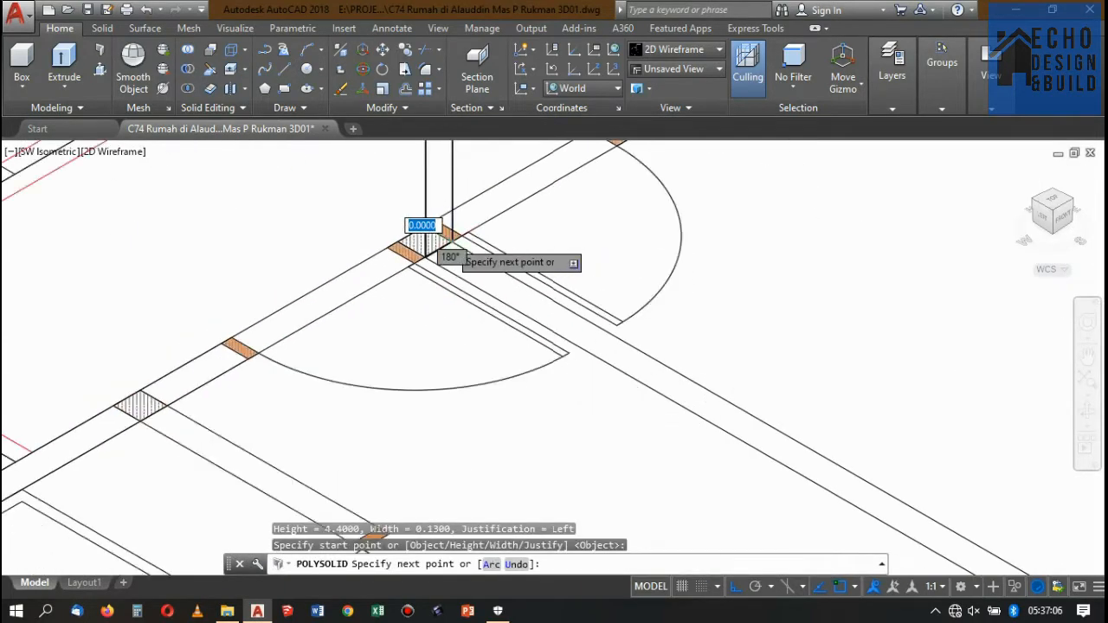
scroll(467, 264, up, 4)
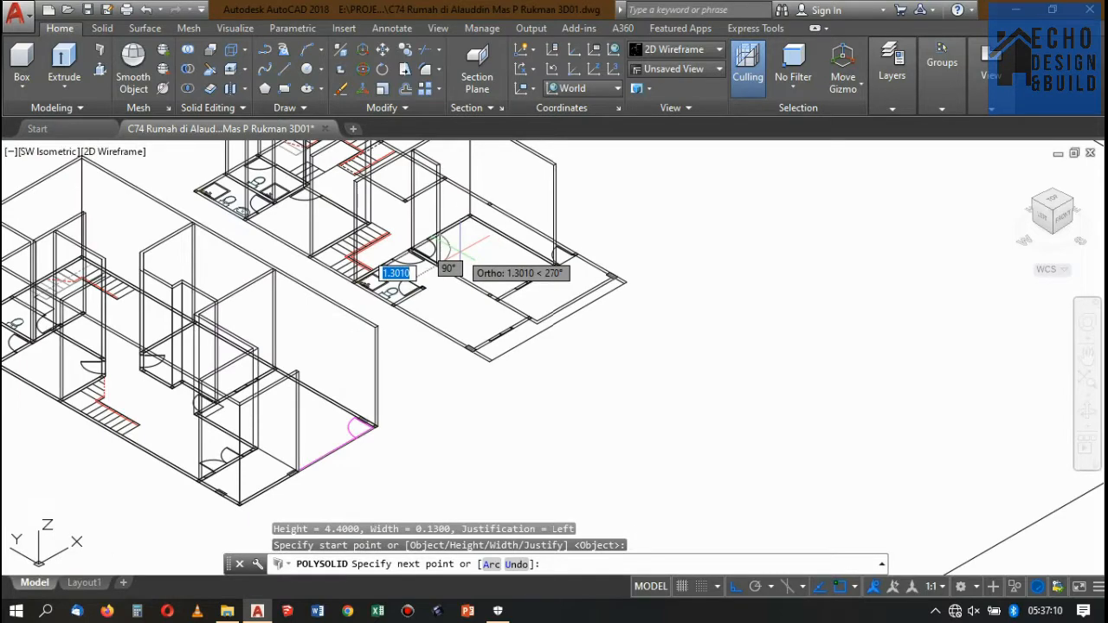
scroll(463, 247, up, 3)
scroll(467, 255, up, 3)
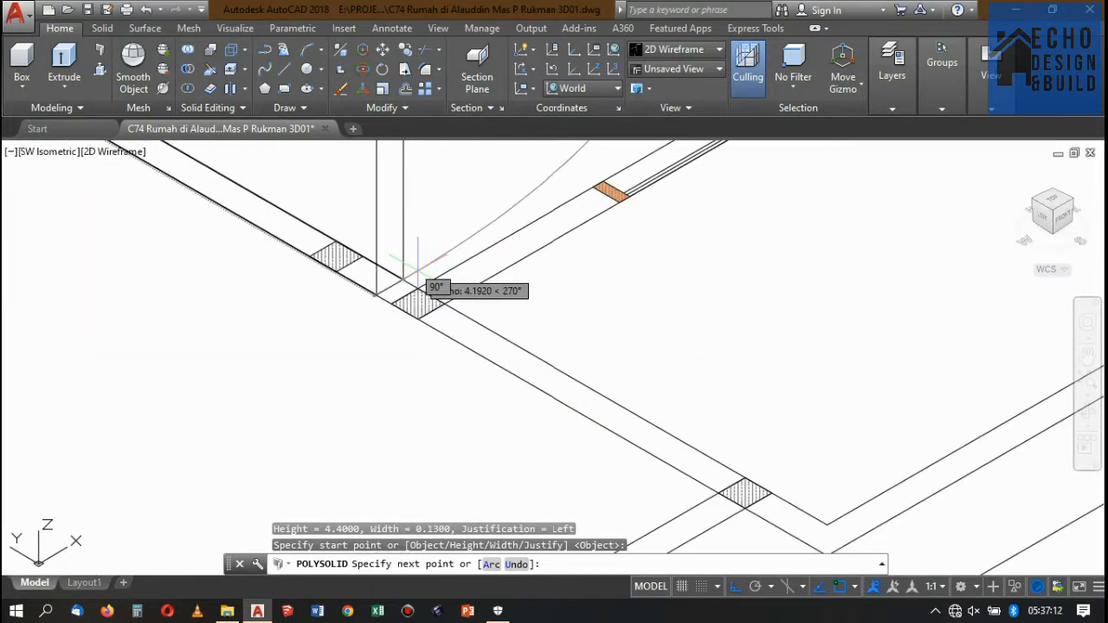
click(417, 288)
Continue the polysolid along the bedroom's window wall, across the balcony door, to the outer-wall column, and finish it
scroll(414, 309, down, 5)
scroll(468, 320, up, 6)
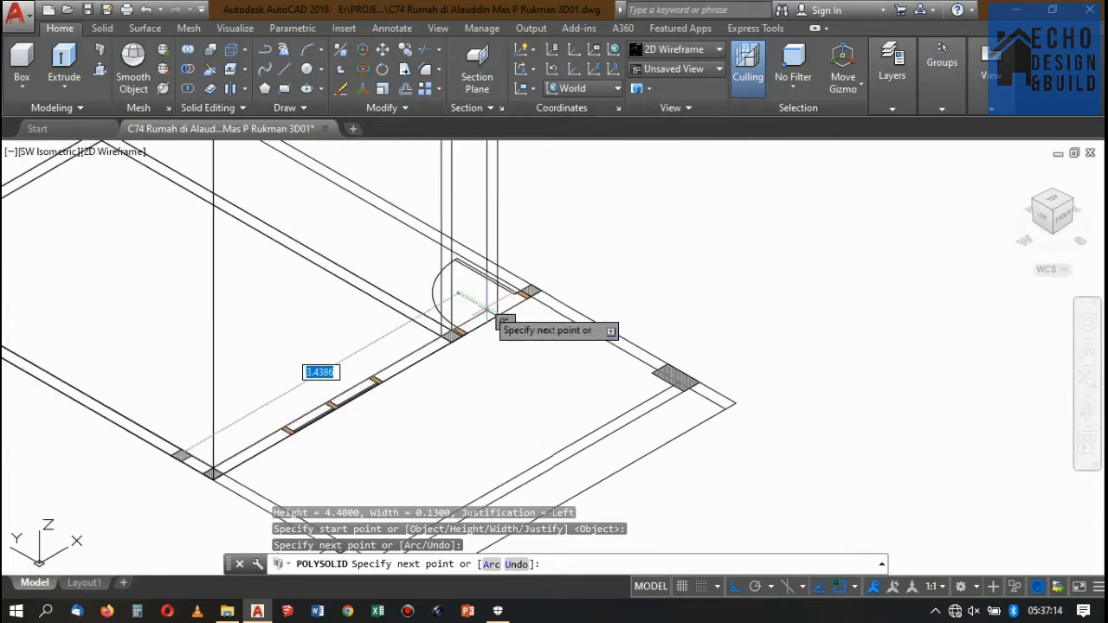
scroll(385, 359, down, 5)
scroll(438, 349, up, 6)
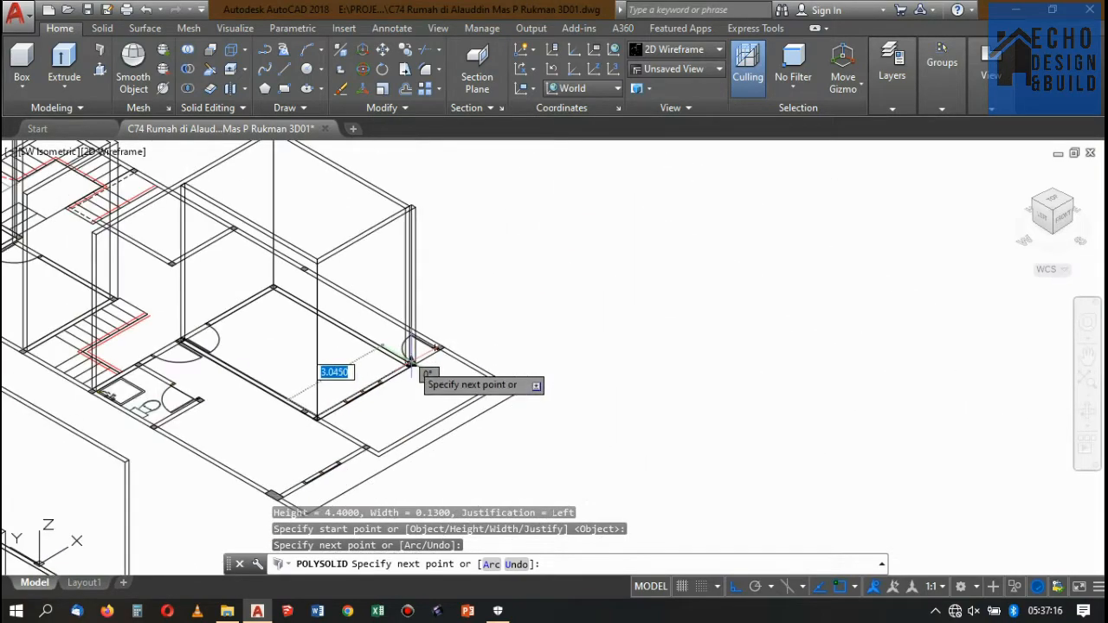
scroll(415, 303, up, 3)
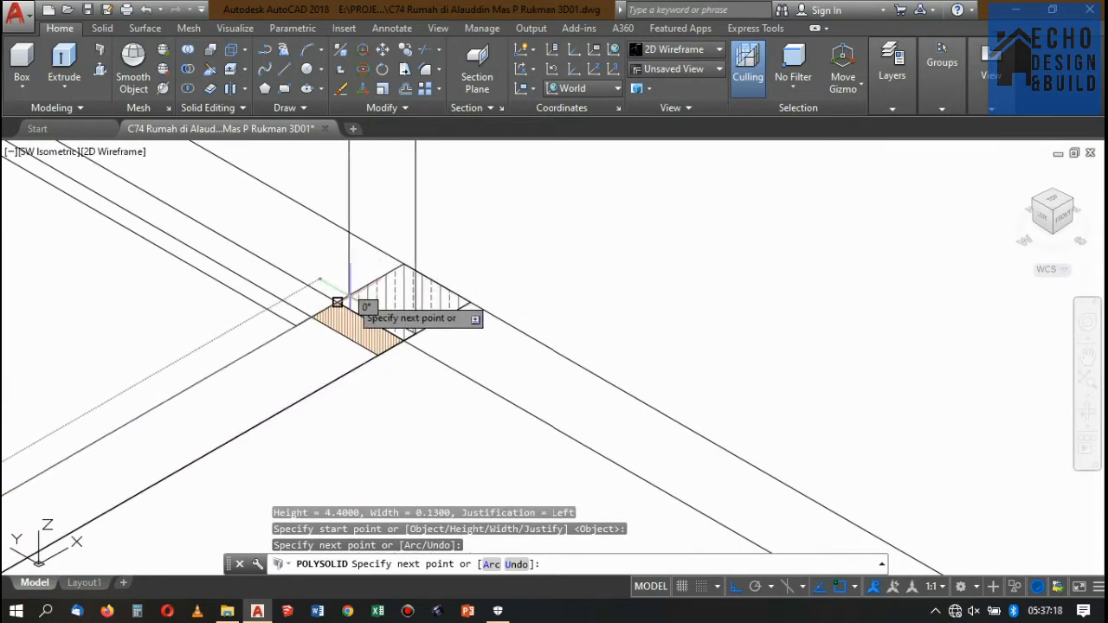
click(337, 302)
scroll(390, 299, down, 3)
scroll(465, 284, up, 2)
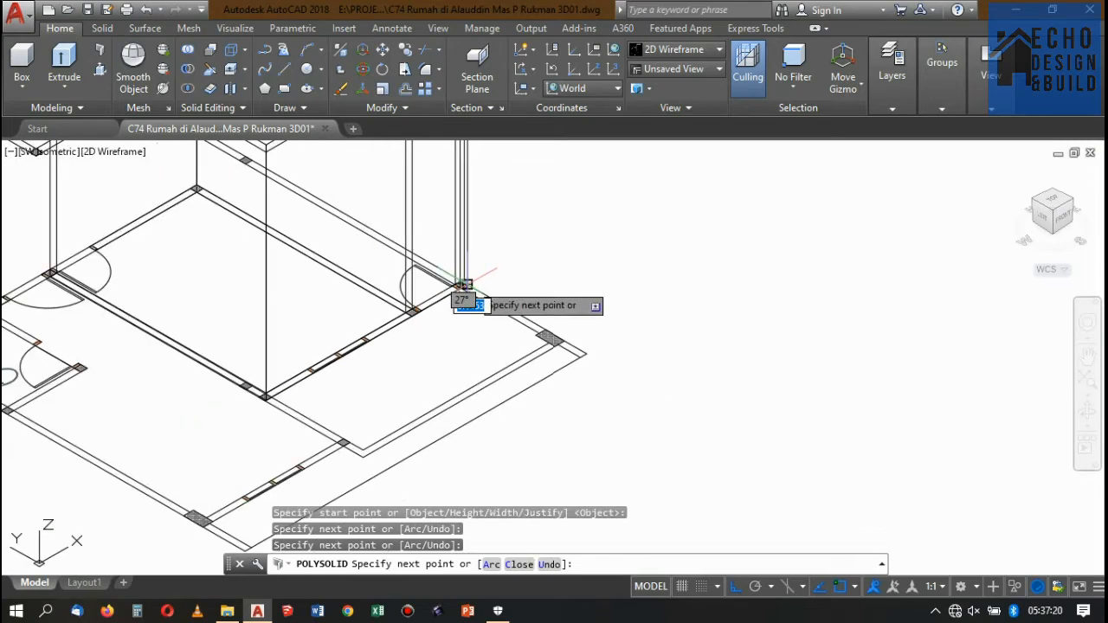
key(Return)
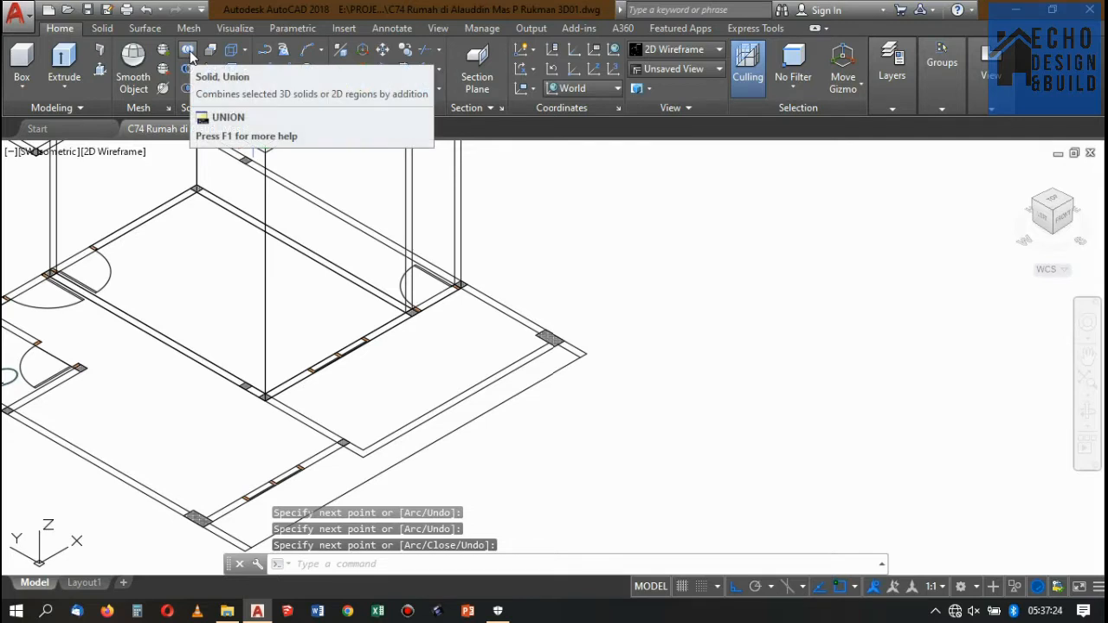
Start a polysolid at the column where the dividing wall meets the window wall, and run it to the balcony's outer corner
click(100, 54)
scroll(255, 378, up, 5)
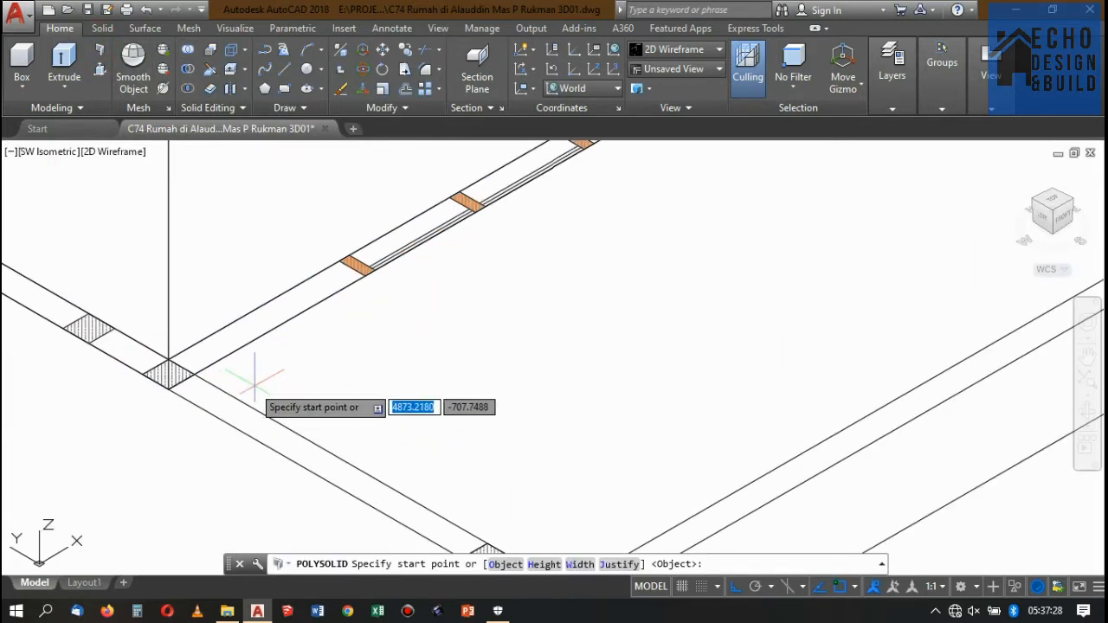
click(194, 374)
scroll(269, 364, down, 5)
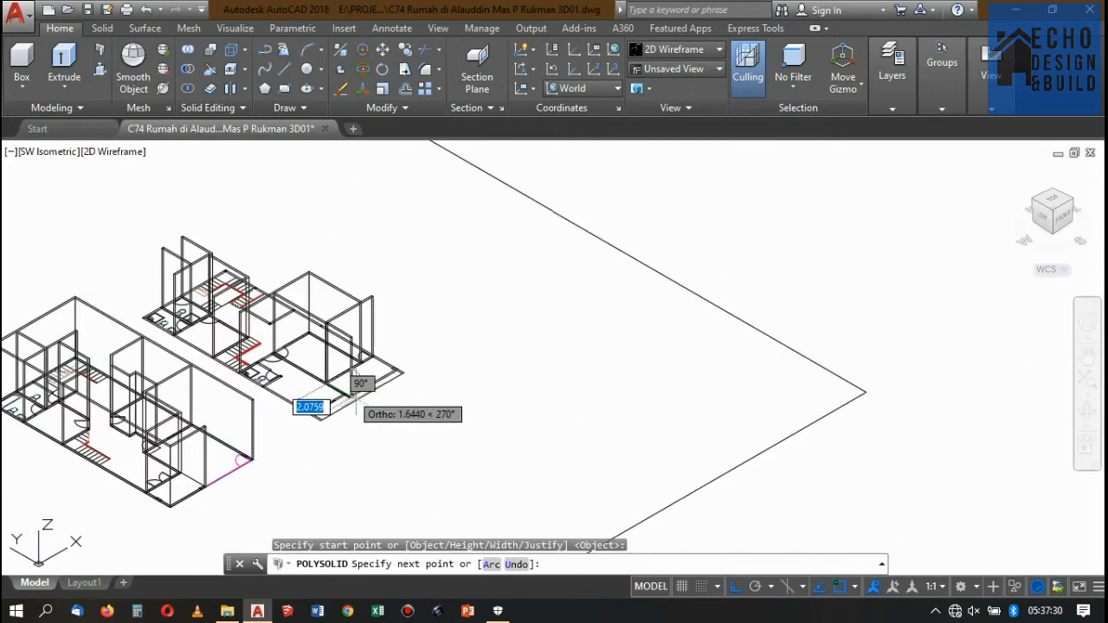
scroll(347, 390, up, 8)
scroll(305, 355, up, 3)
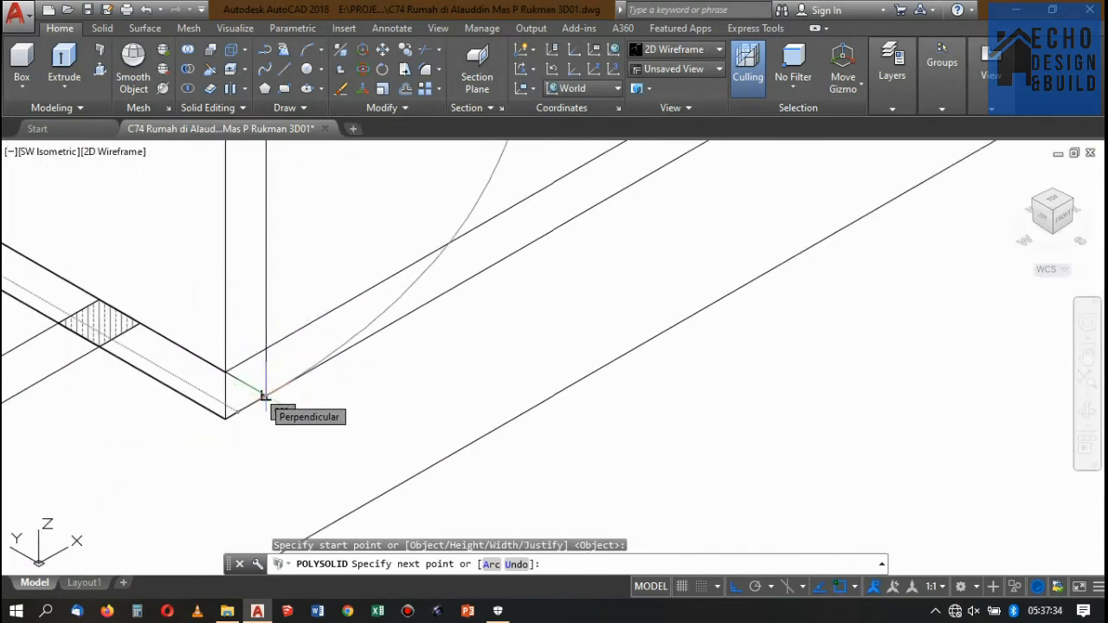
click(264, 395)
scroll(277, 394, down, 3)
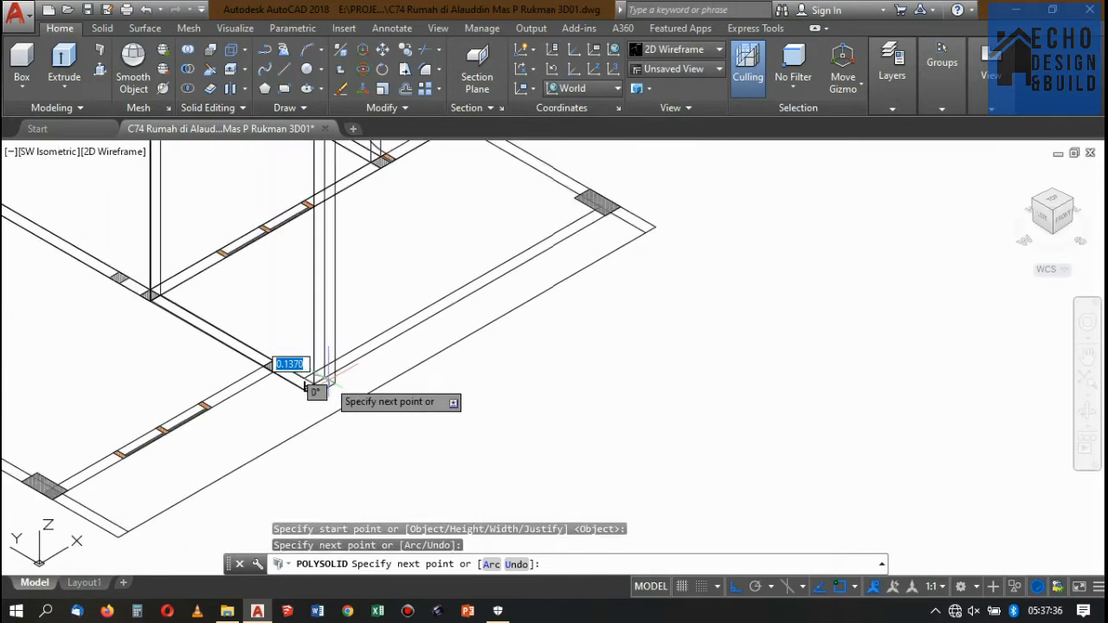
Finish the polysolid at the balcony's outer corner
key(Return)
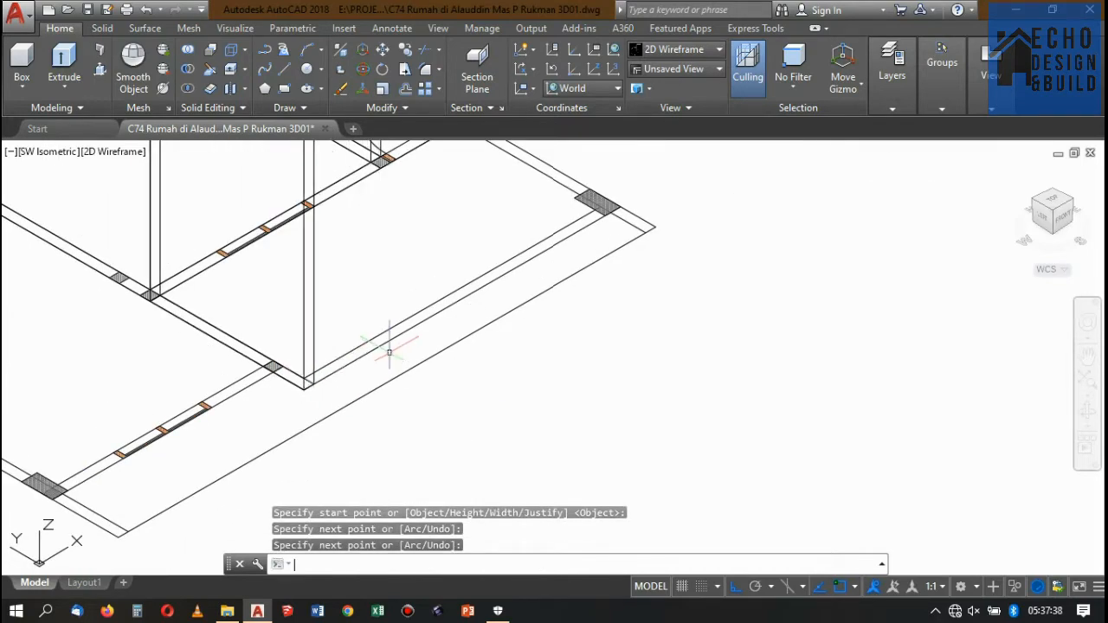
scroll(389, 351, down, 3)
scroll(421, 395, up, 3)
key(Return)
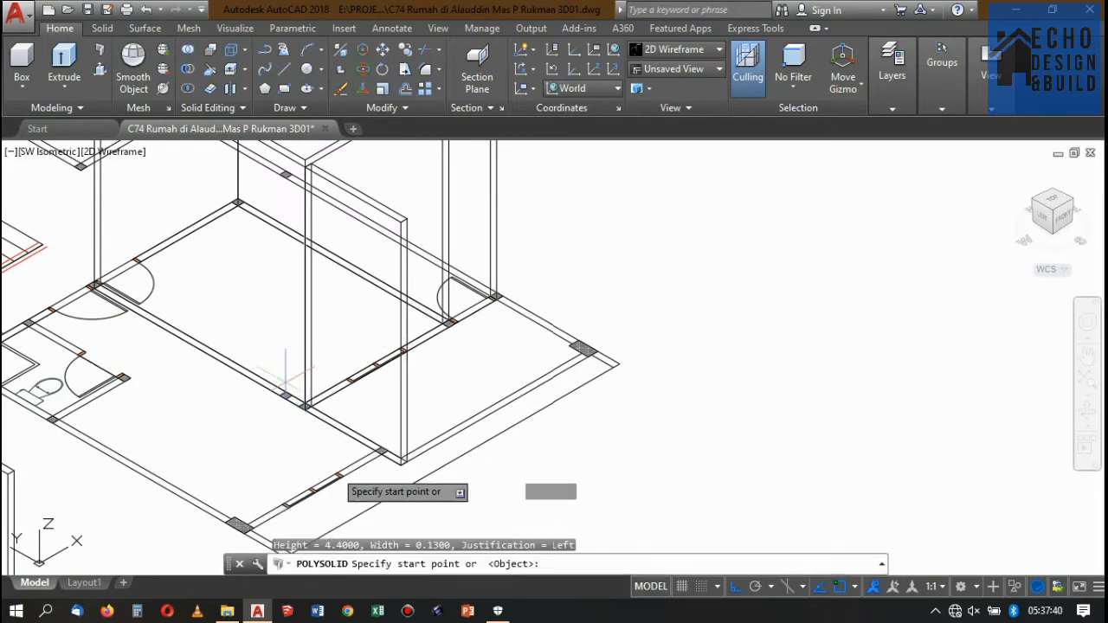
scroll(507, 317, down, 2)
scroll(457, 372, up, 6)
scroll(511, 363, up, 2)
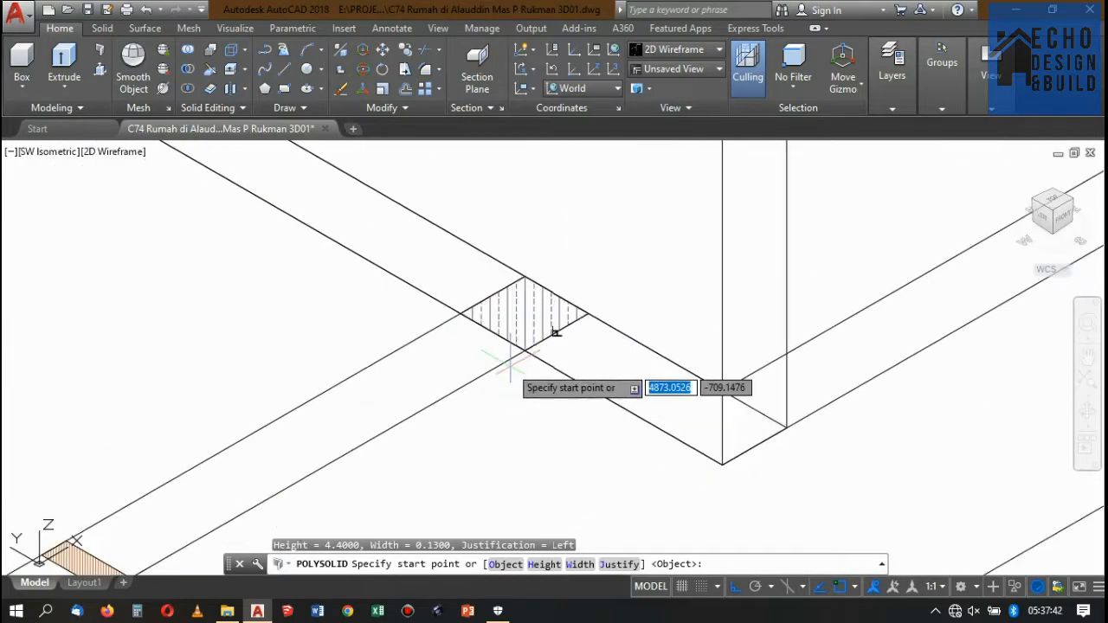
click(525, 349)
scroll(536, 316, down, 3)
scroll(539, 346, up, 5)
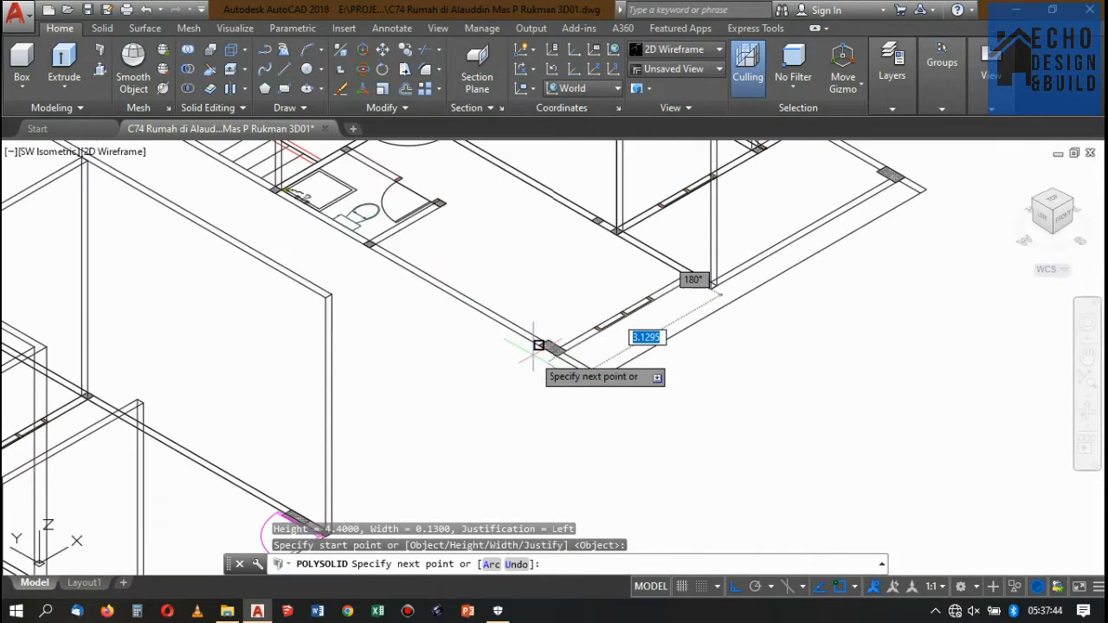
scroll(563, 355, up, 4)
click(537, 436)
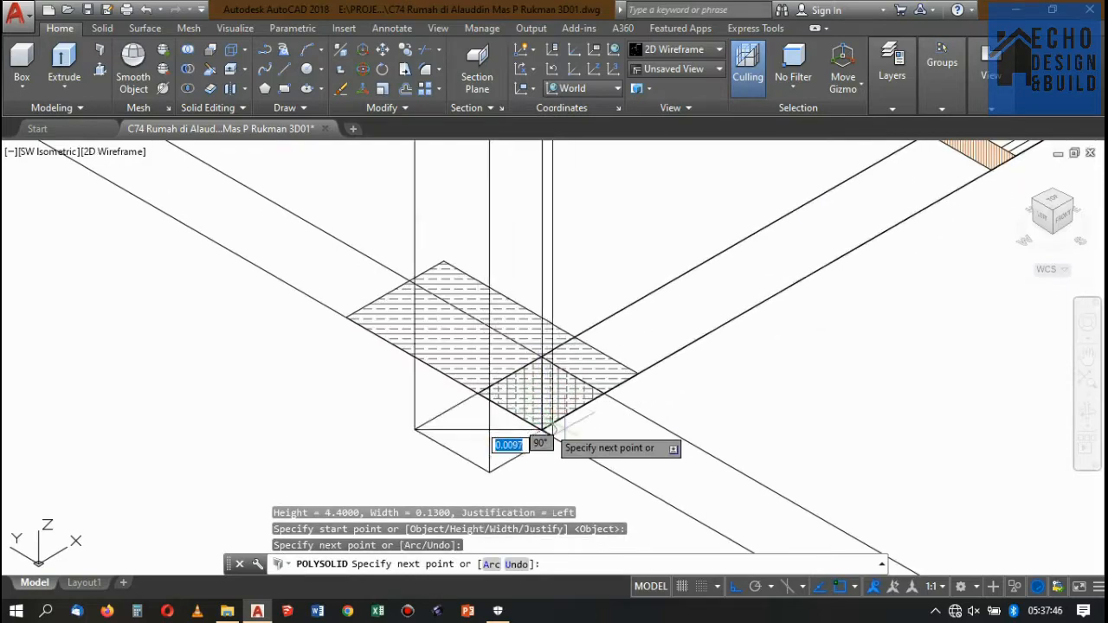
scroll(554, 442, down, 3)
scroll(597, 448, down, 5)
scroll(806, 364, up, 6)
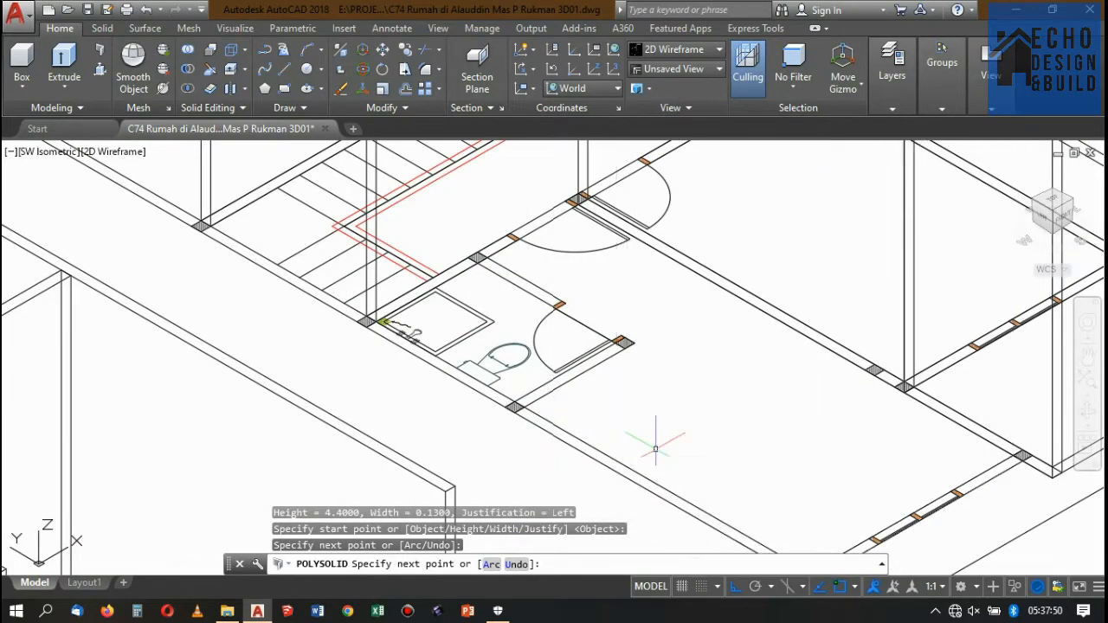
key(Escape)
Start a polysolid at the bathroom's corner column near the stairs and run it along the bathroom's door wall to the column beside the door
click(100, 52)
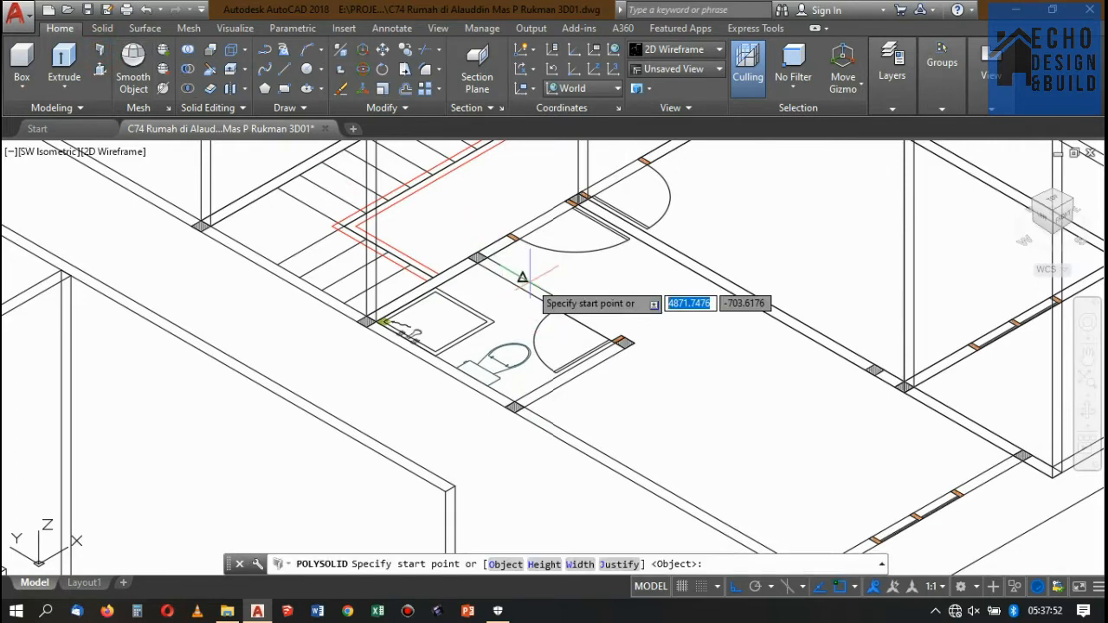
scroll(506, 275, up, 4)
click(394, 218)
scroll(606, 364, down, 1)
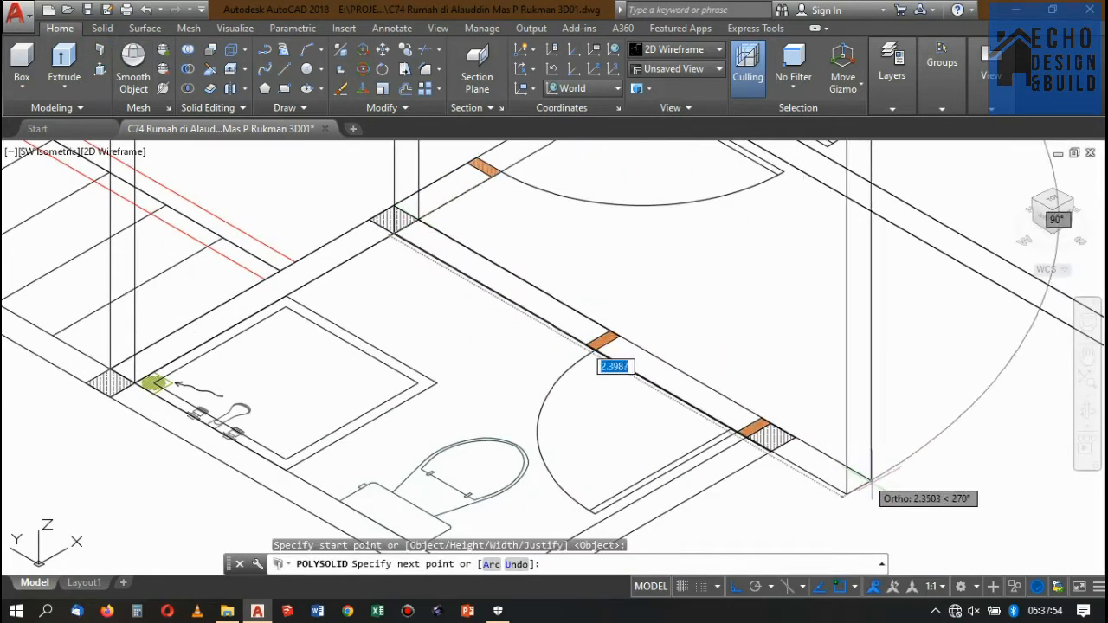
scroll(761, 416, up, 5)
click(718, 383)
Continue the polysolid along the bathroom's front wall to the column in the long outer wall, and finish it
scroll(736, 346, down, 4)
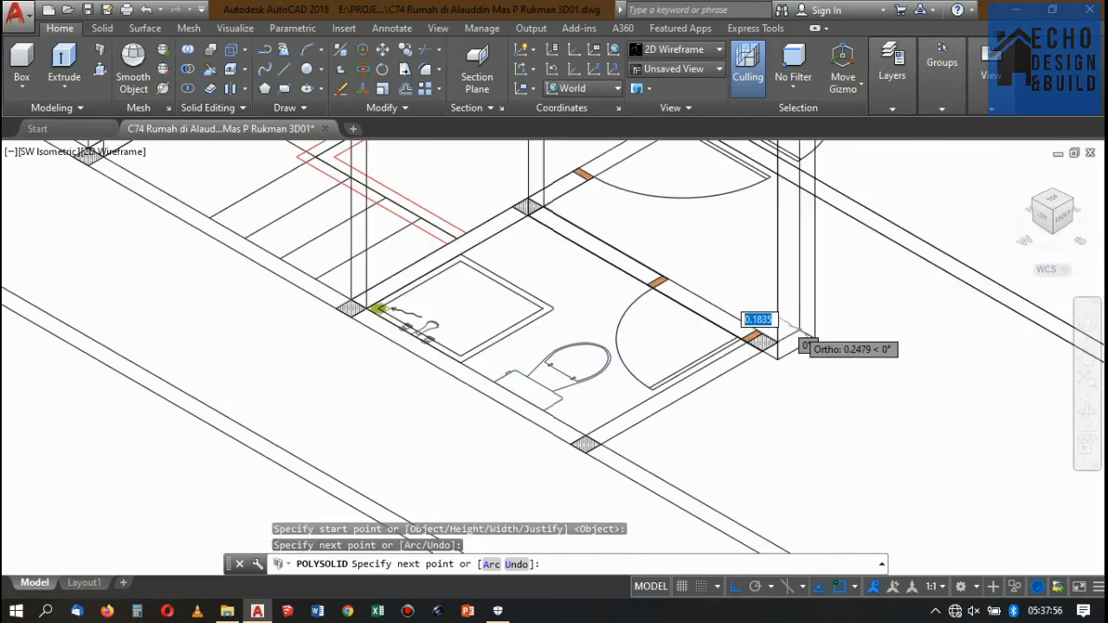
scroll(745, 364, up, 4)
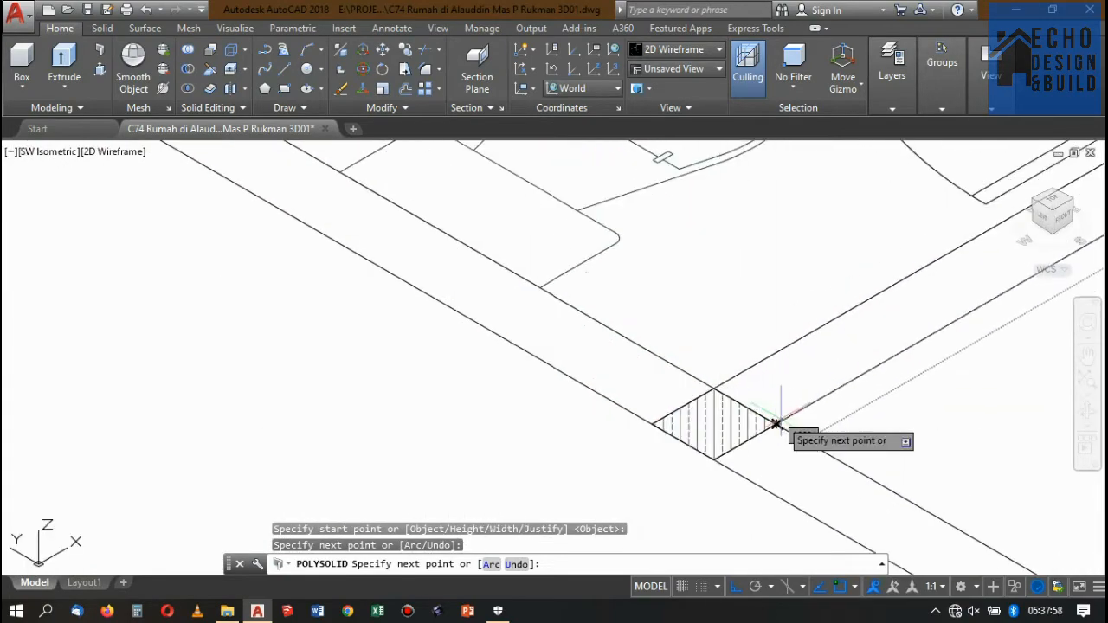
click(777, 424)
scroll(762, 408, down, 6)
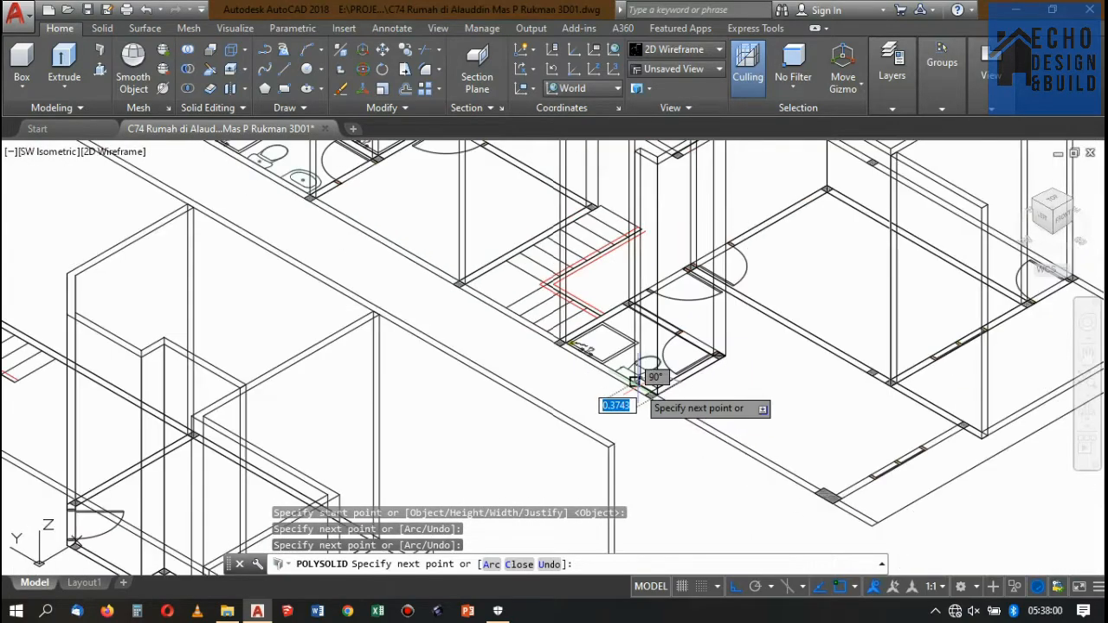
key(Return)
Model the second front bedroom's window wall with a polysolid from the small column near the balcony corner to the outer-wall column
scroll(790, 430, up, 5)
scroll(693, 443, down, 6)
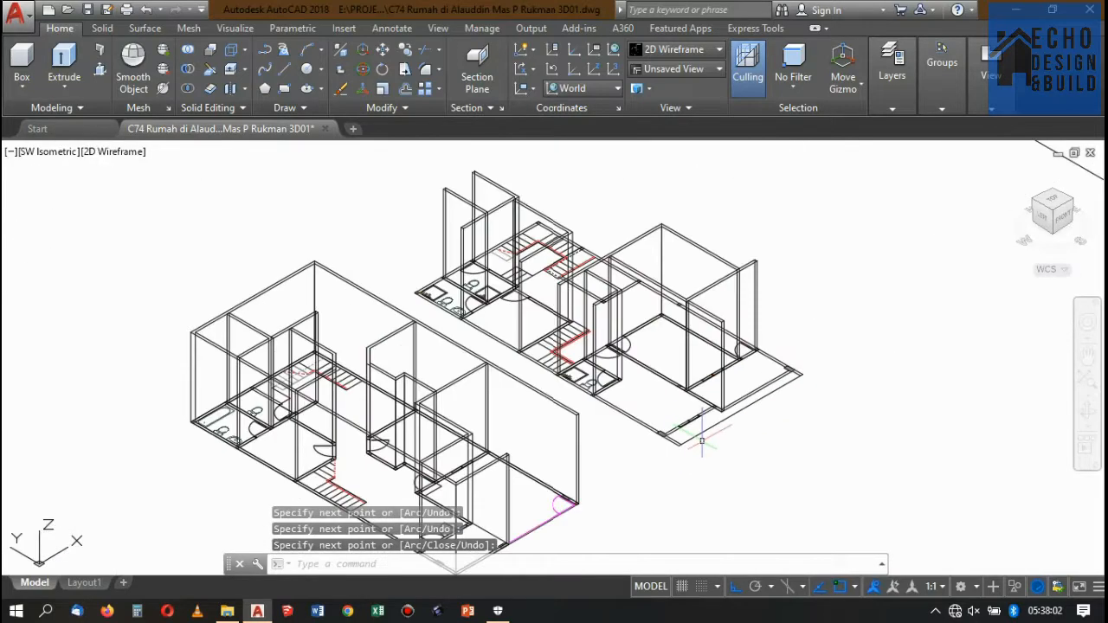
scroll(735, 372, up, 5)
scroll(805, 360, up, 3)
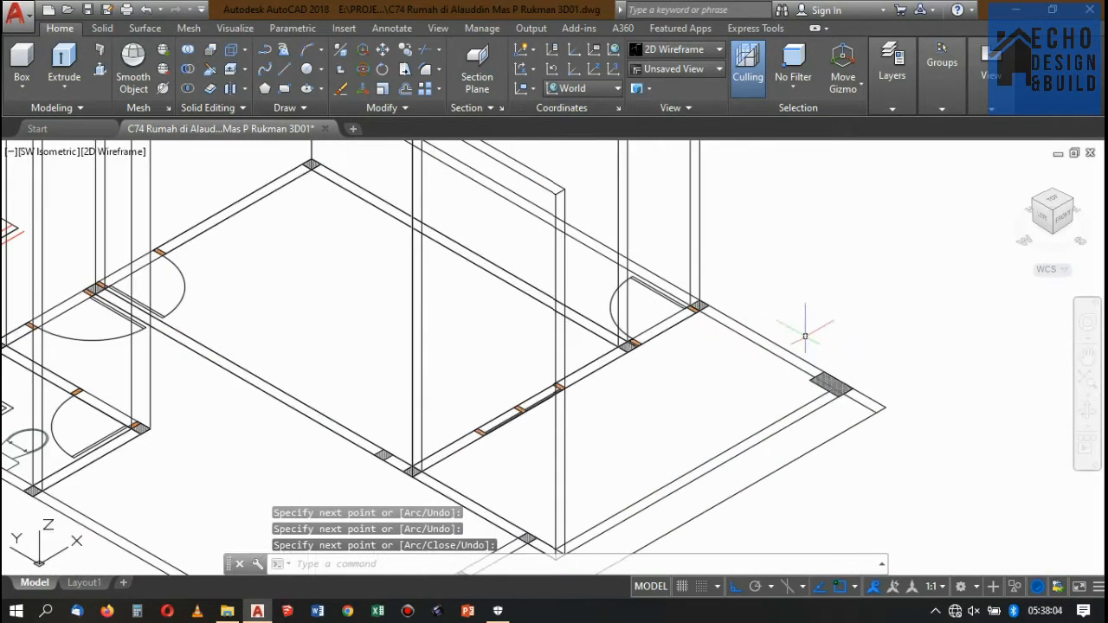
key(Return)
scroll(736, 299, up, 3)
scroll(720, 324, down, 5)
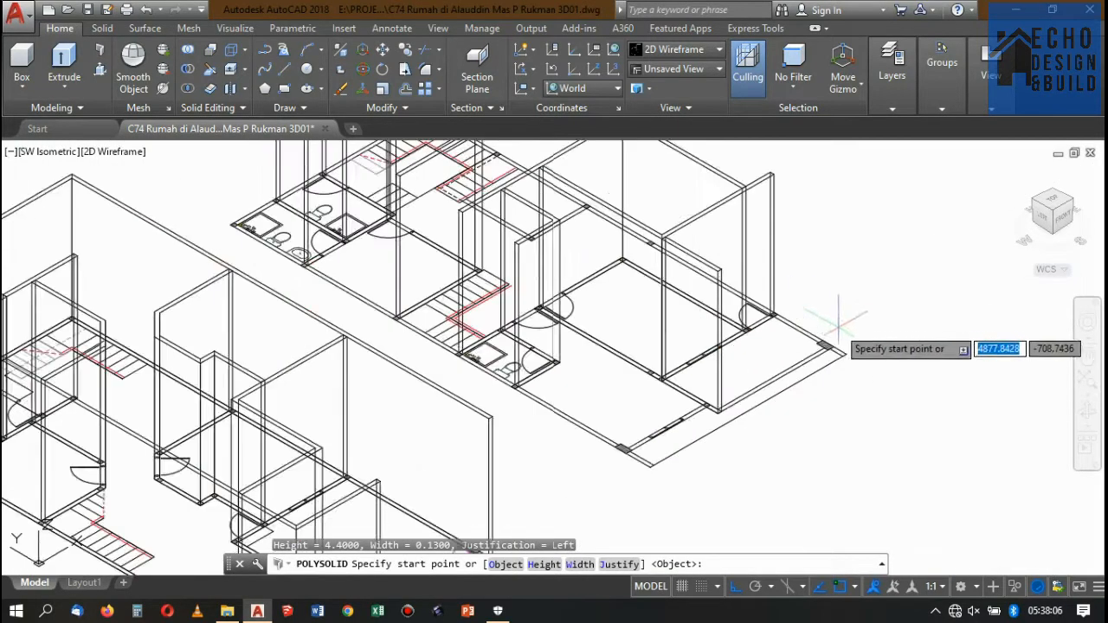
scroll(745, 373, up, 4)
scroll(767, 376, up, 4)
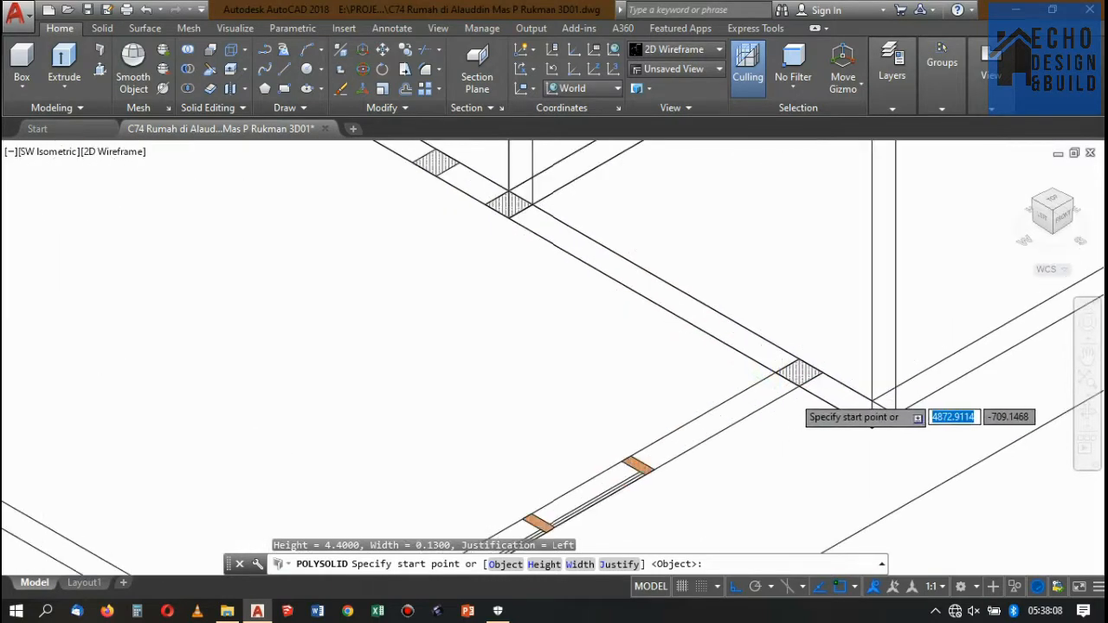
click(804, 373)
scroll(823, 355, down, 5)
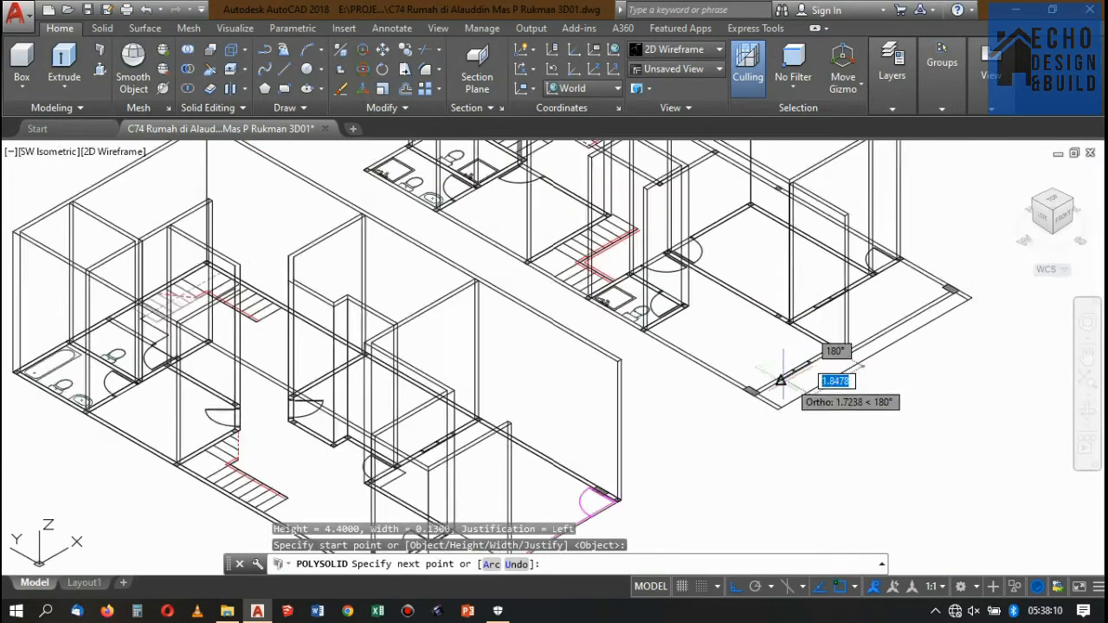
scroll(719, 407, up, 6)
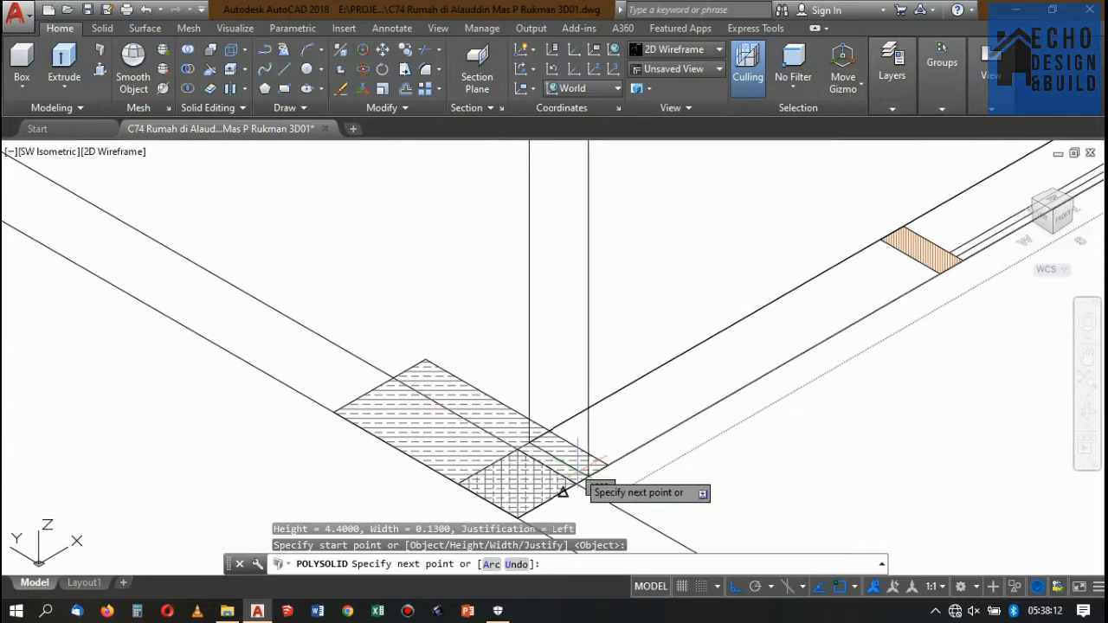
click(576, 483)
scroll(567, 442, down, 3)
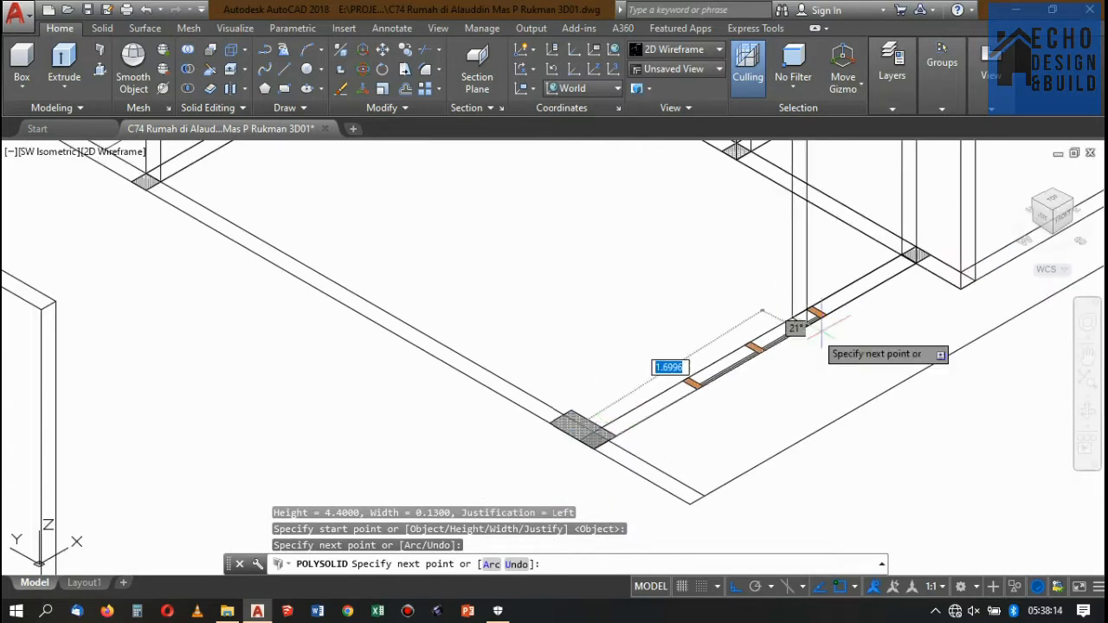
key(Return)
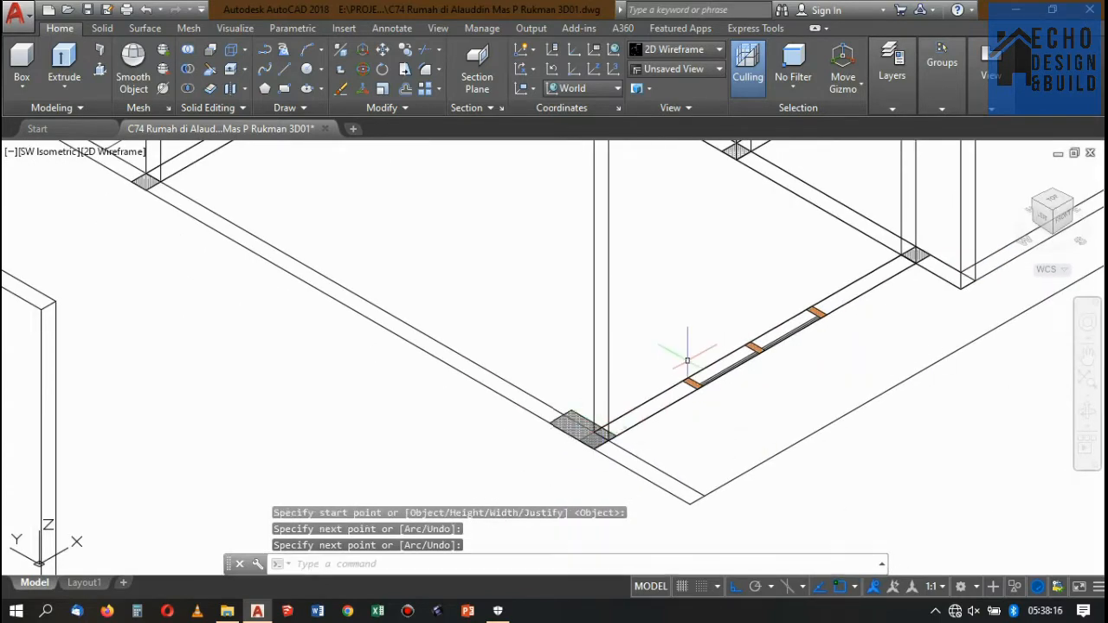
Start a polysolid at the front outer corner and run it along the long outer wall to the rear bathroom's corner column
scroll(659, 372, down, 5)
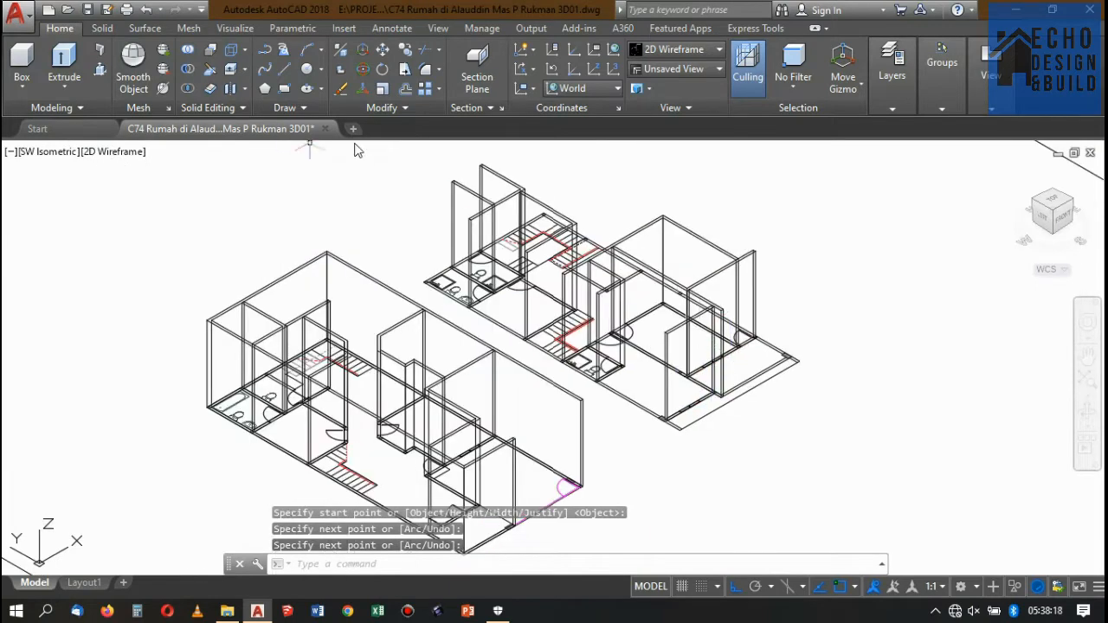
scroll(498, 183, up, 5)
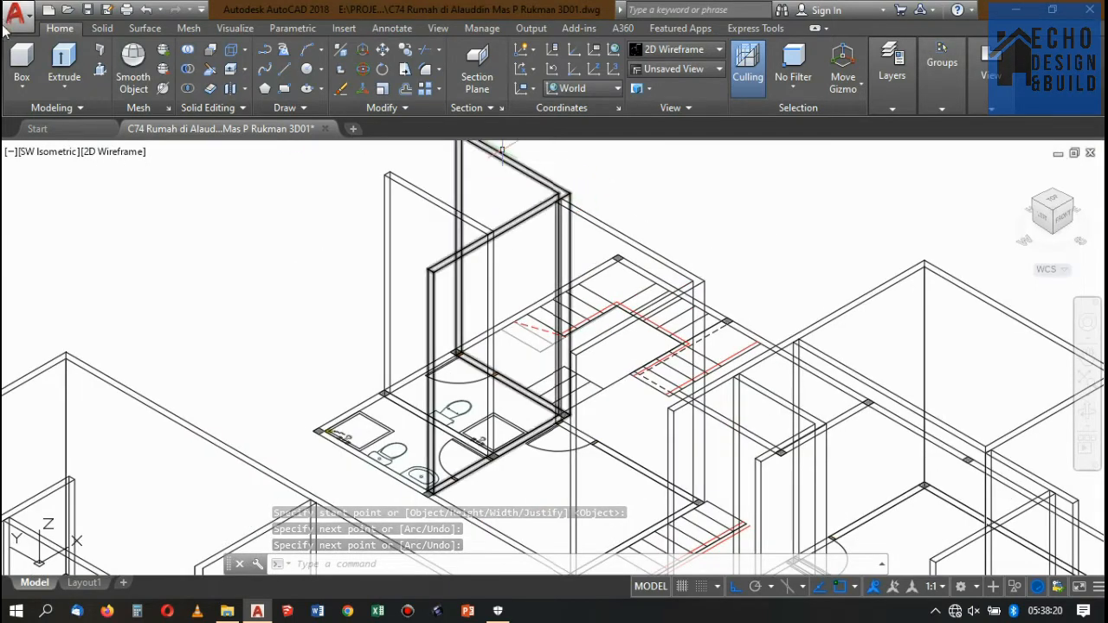
click(100, 55)
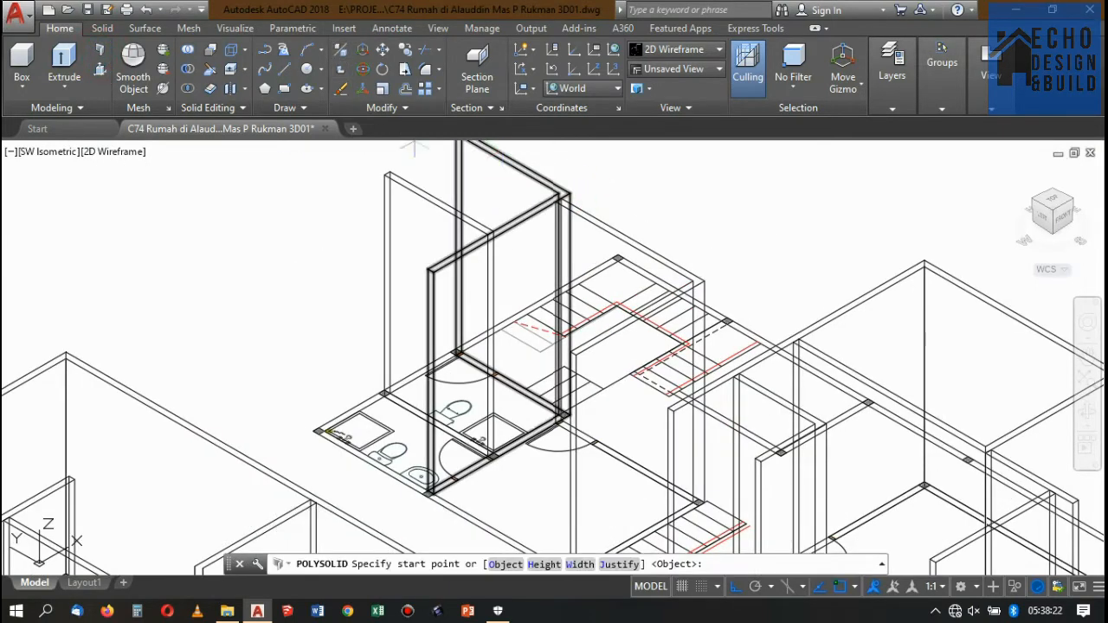
scroll(414, 149, down, 8)
scroll(519, 316, up, 10)
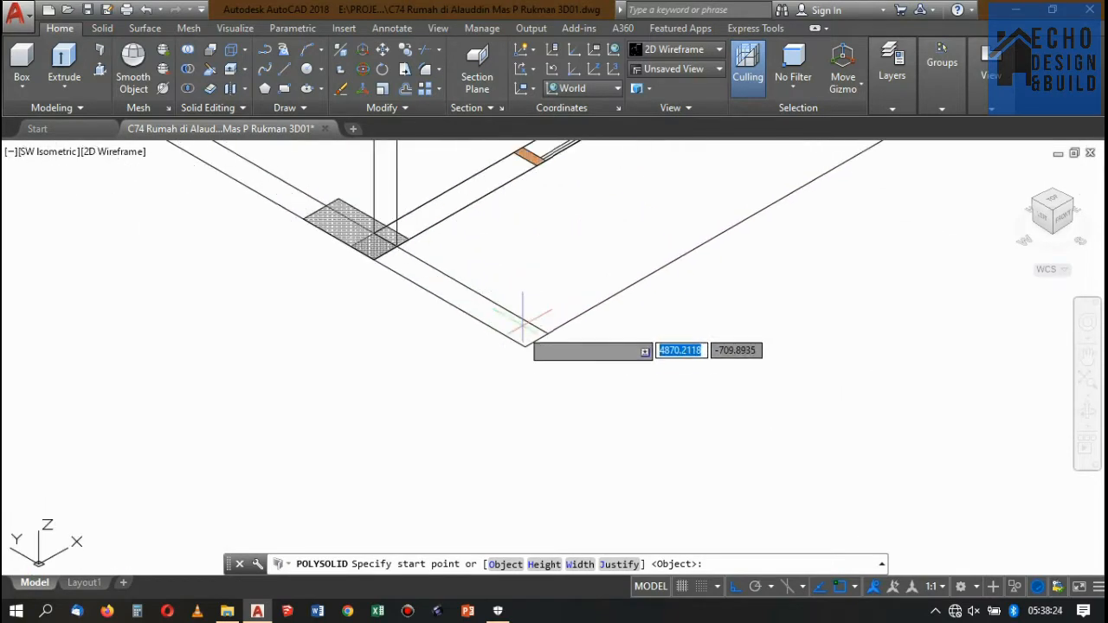
click(526, 347)
scroll(526, 346, up, 3)
scroll(526, 383, down, 6)
scroll(540, 353, up, 8)
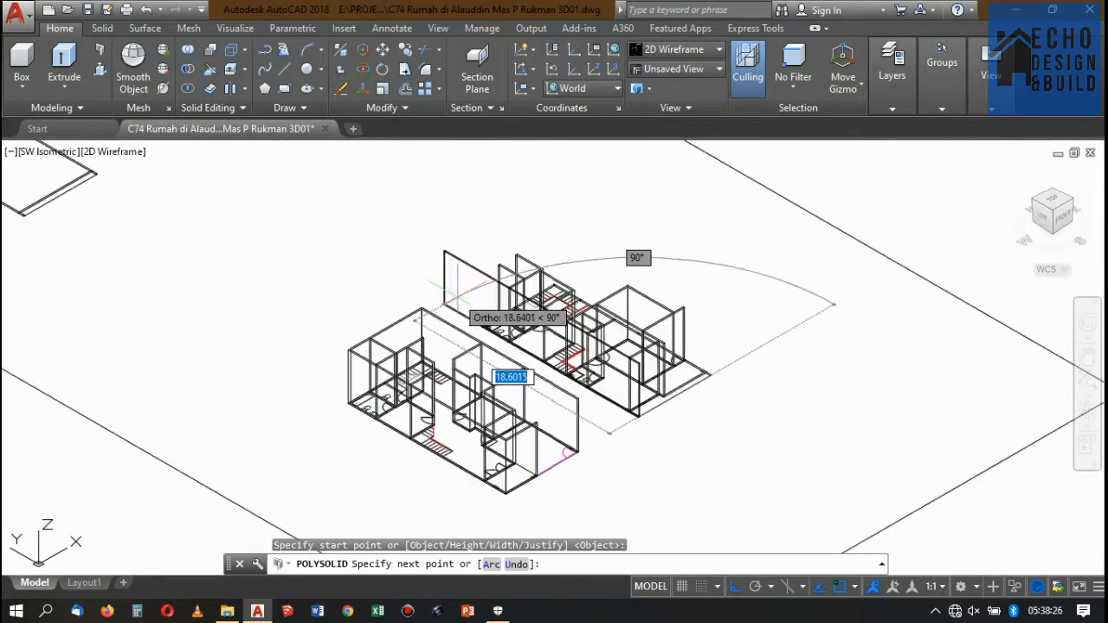
scroll(429, 281, up, 5)
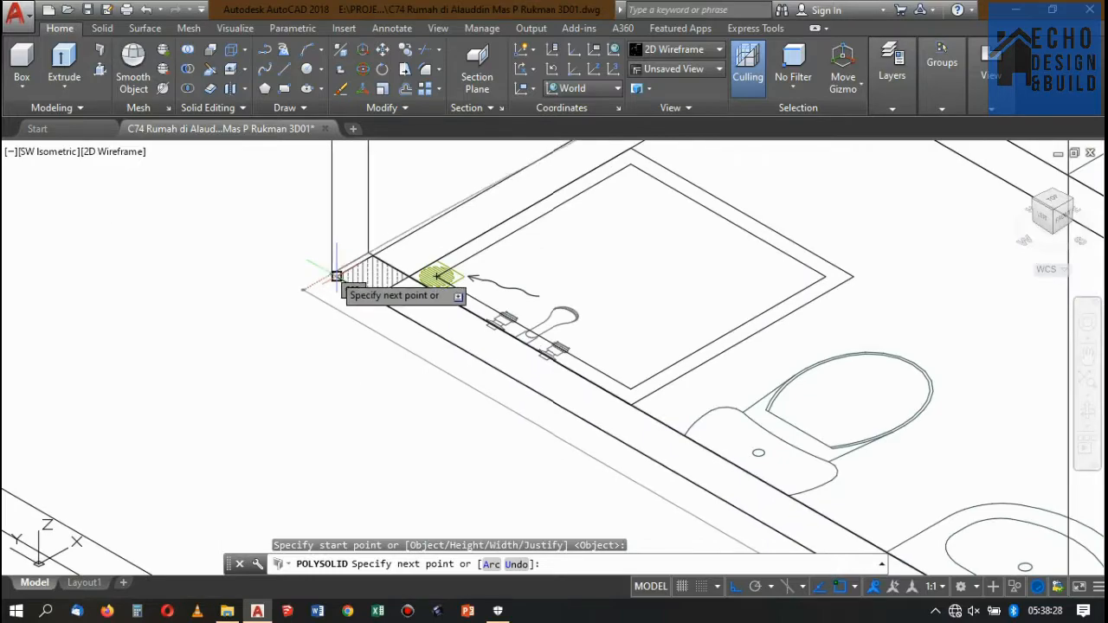
Continue the polysolid along the rear wall, past the bathrooms, to the corner column behind the stairs
scroll(337, 275, down, 6)
scroll(255, 355, up, 5)
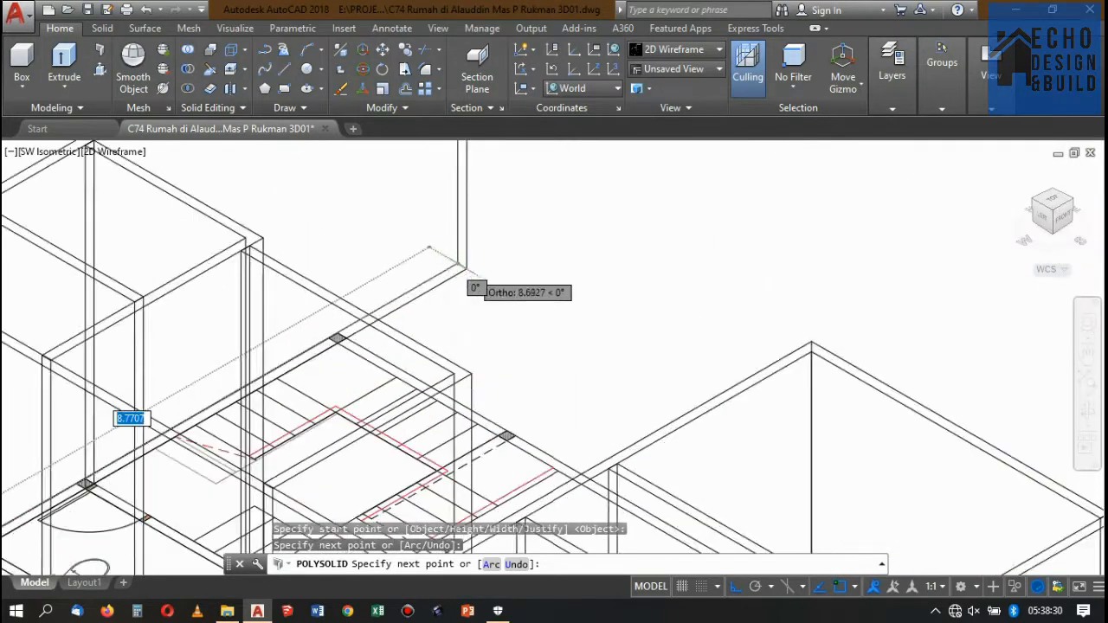
scroll(256, 368, up, 3)
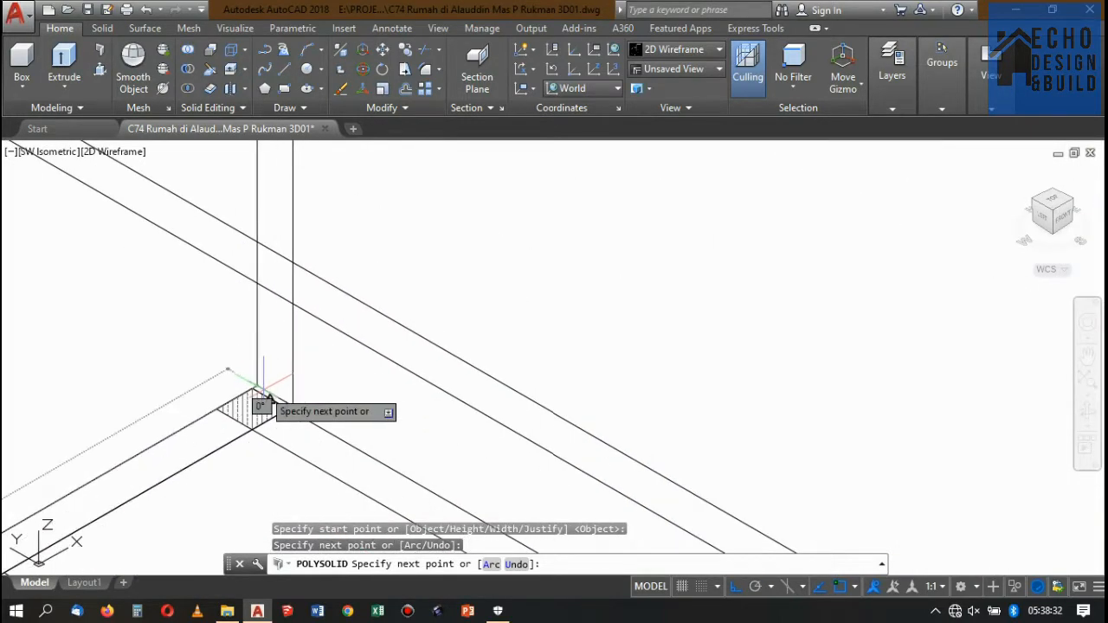
click(252, 387)
Continue the polysolid along the opposite long outer wall to the balcony's front corner, and finish it
scroll(321, 309, down, 5)
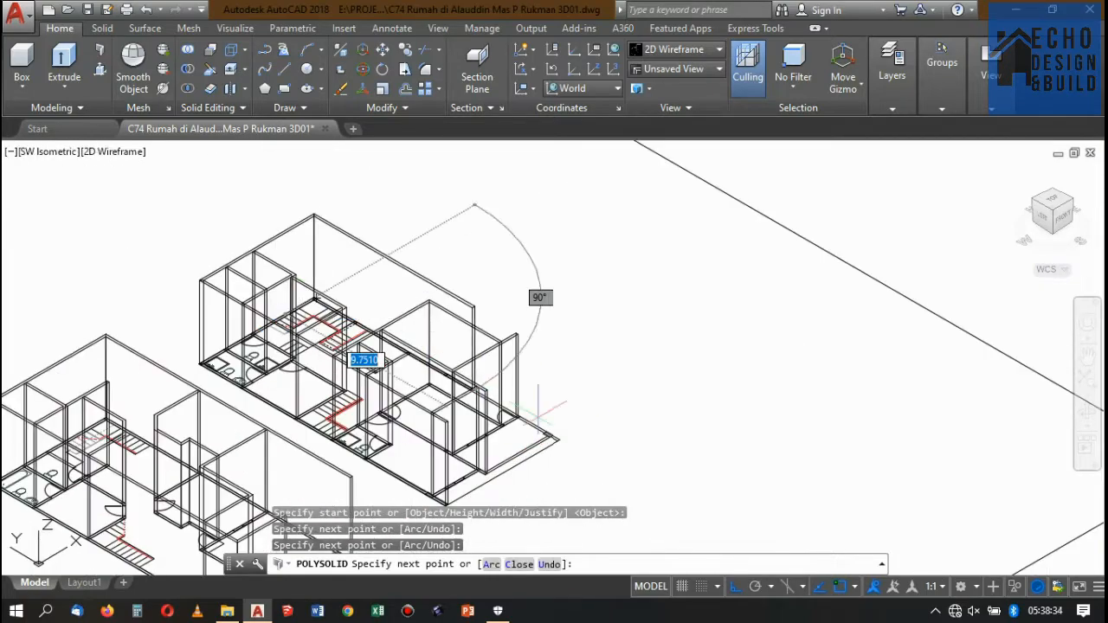
scroll(582, 427, up, 2)
scroll(560, 427, up, 4)
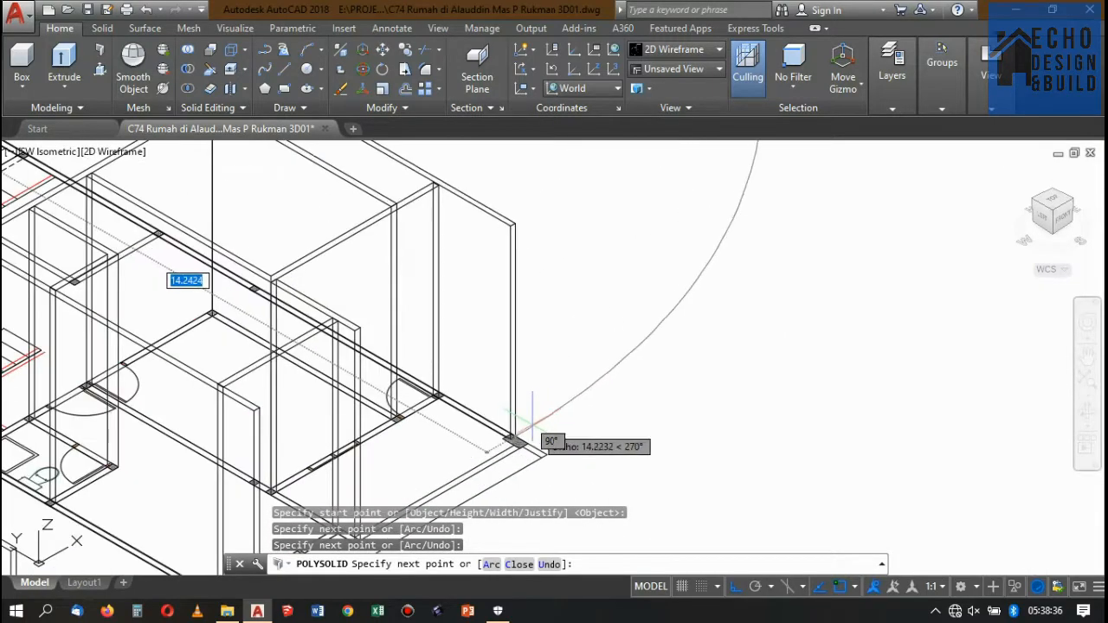
scroll(559, 439, up, 6)
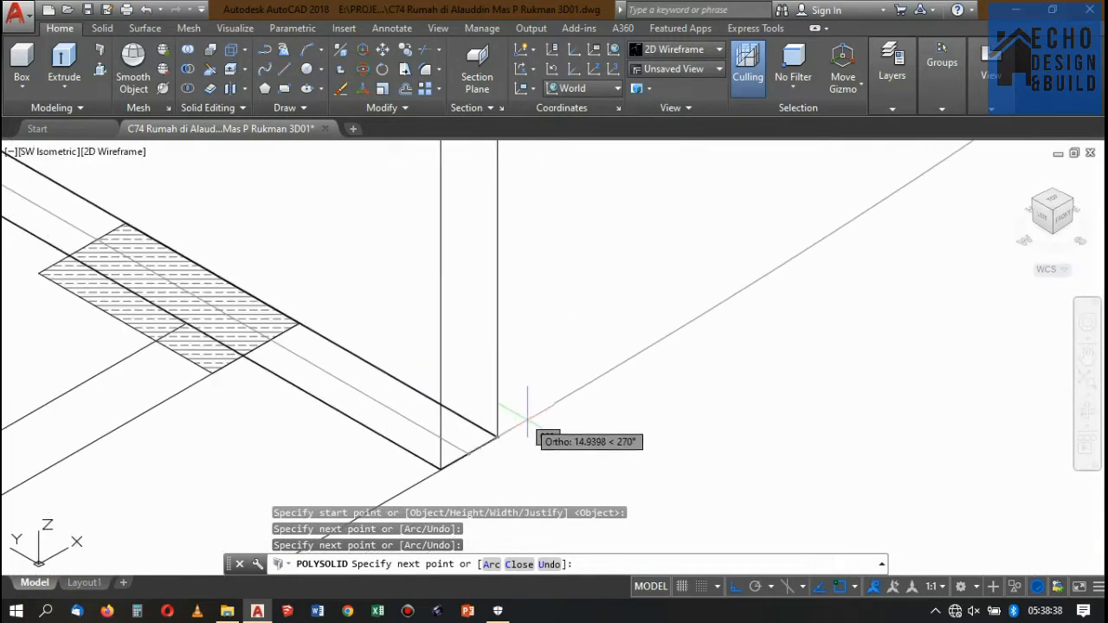
click(496, 438)
scroll(566, 399, down, 8)
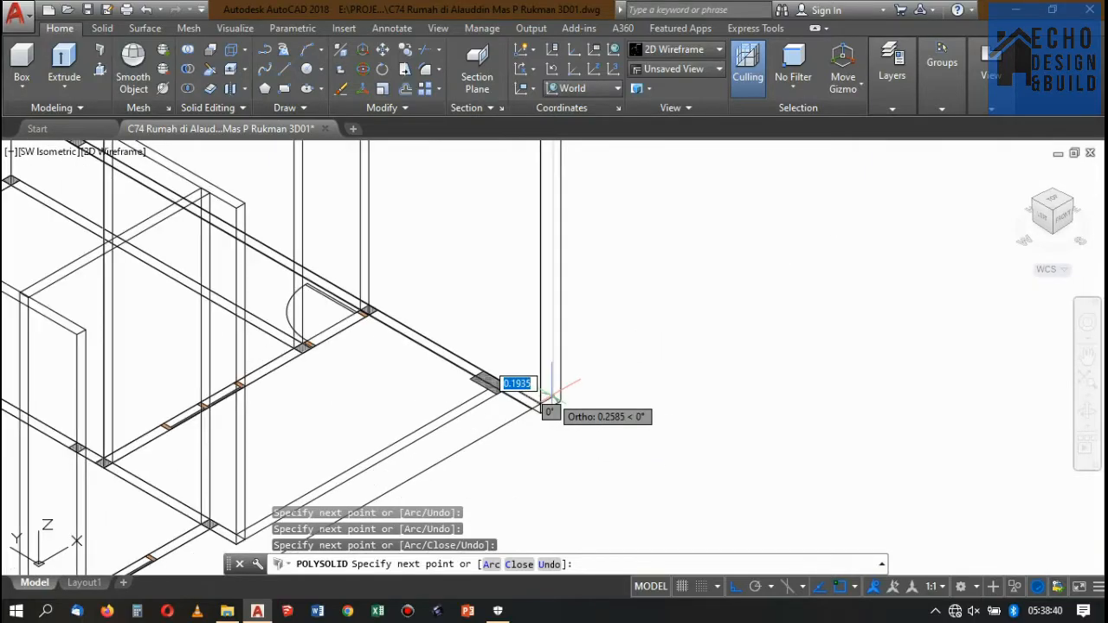
key(Return)
Examine the upper-floor wall model from all its sides and the two flat floor plans beside the modelled floors
scroll(591, 321, down, 8)
scroll(589, 329, up, 6)
scroll(586, 381, down, 2)
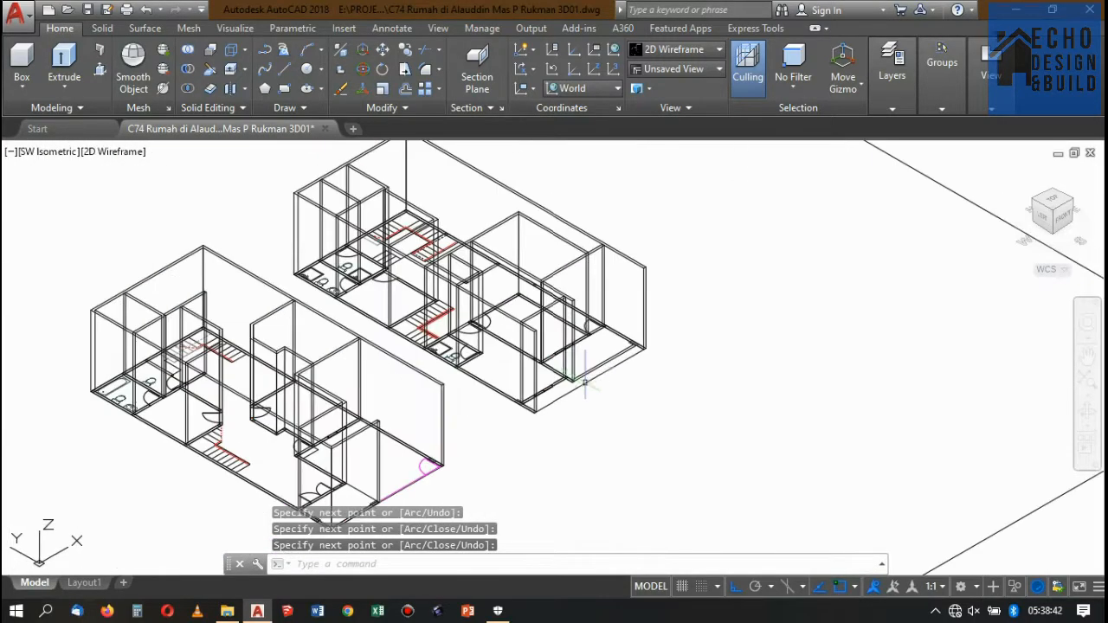
scroll(586, 380, up, 3)
scroll(588, 277, down, 6)
scroll(582, 238, up, 5)
scroll(519, 251, down, 4)
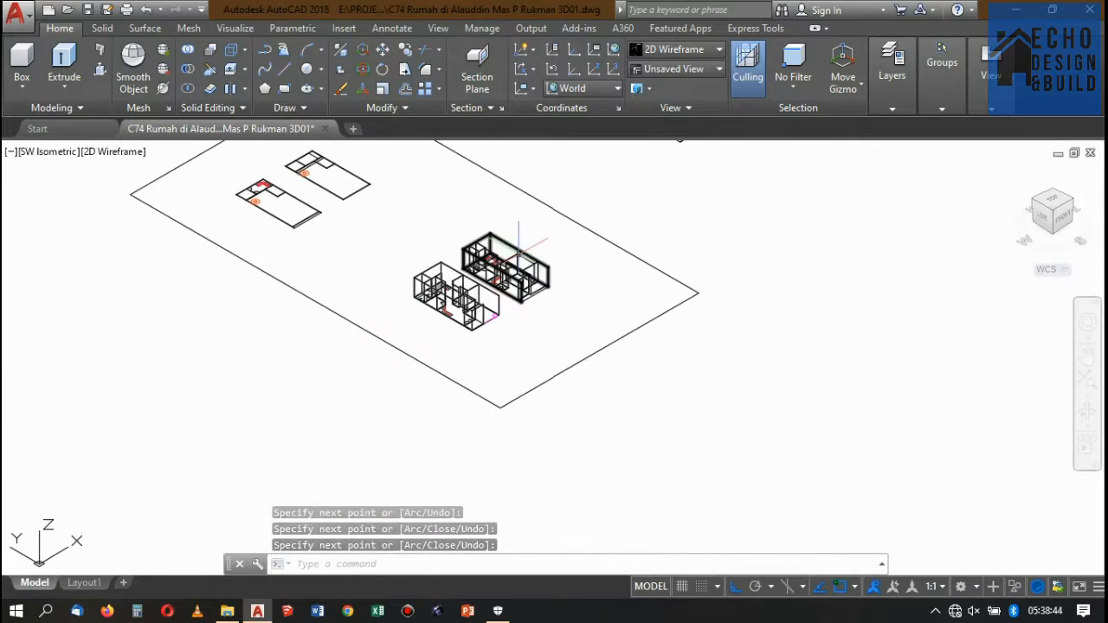
scroll(506, 255, up, 4)
scroll(551, 346, down, 6)
scroll(348, 312, up, 4)
scroll(548, 291, up, 6)
scroll(528, 284, down, 6)
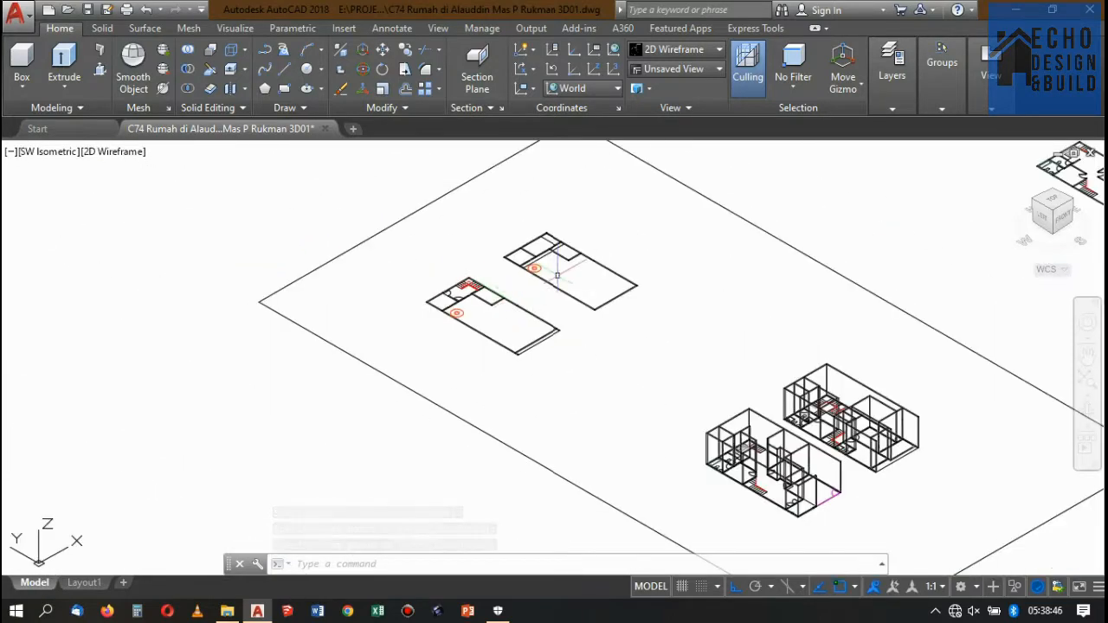
scroll(567, 242, up, 5)
scroll(558, 260, down, 6)
scroll(527, 277, up, 3)
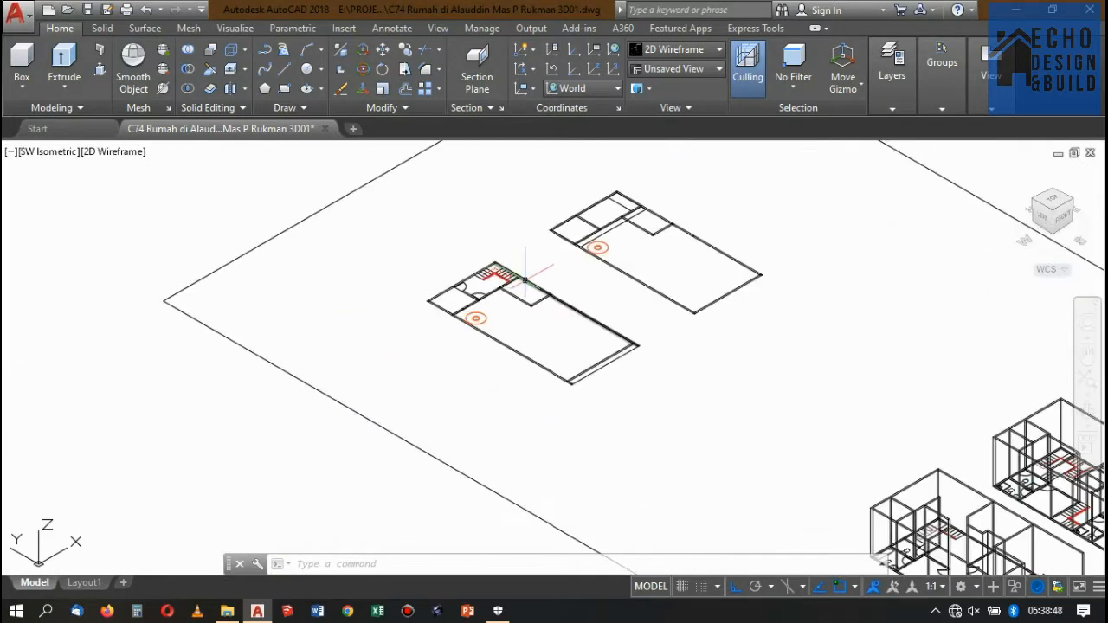
Examine the height dimensions from the parapet up to the roof on the front elevation drawing
scroll(524, 277, down, 8)
scroll(512, 302, up, 4)
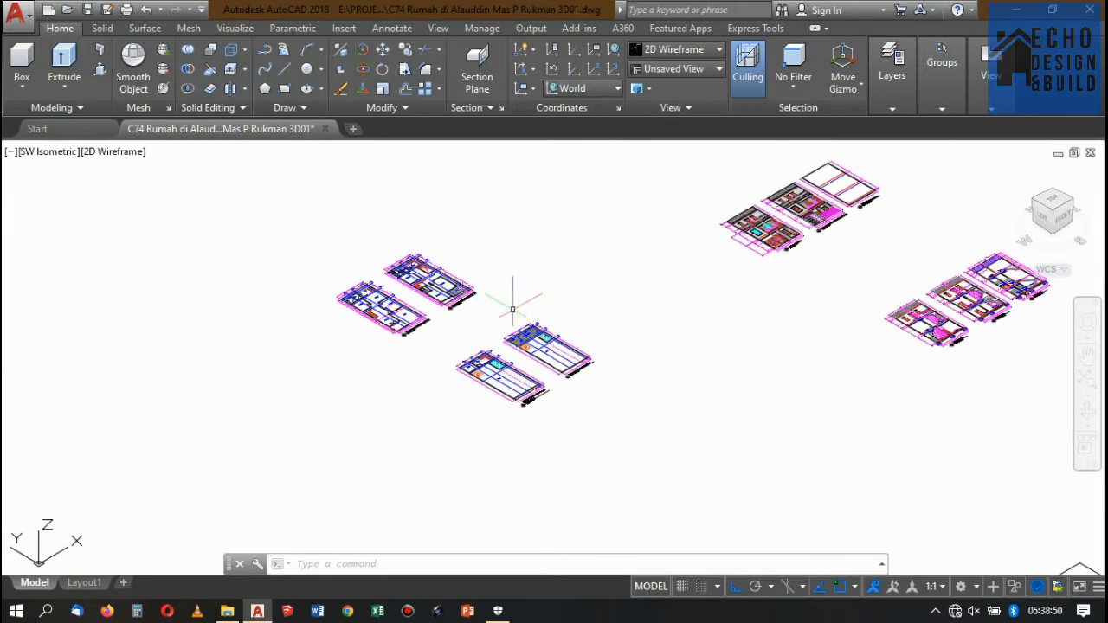
scroll(569, 302, down, 3)
scroll(550, 277, up, 5)
scroll(545, 268, up, 6)
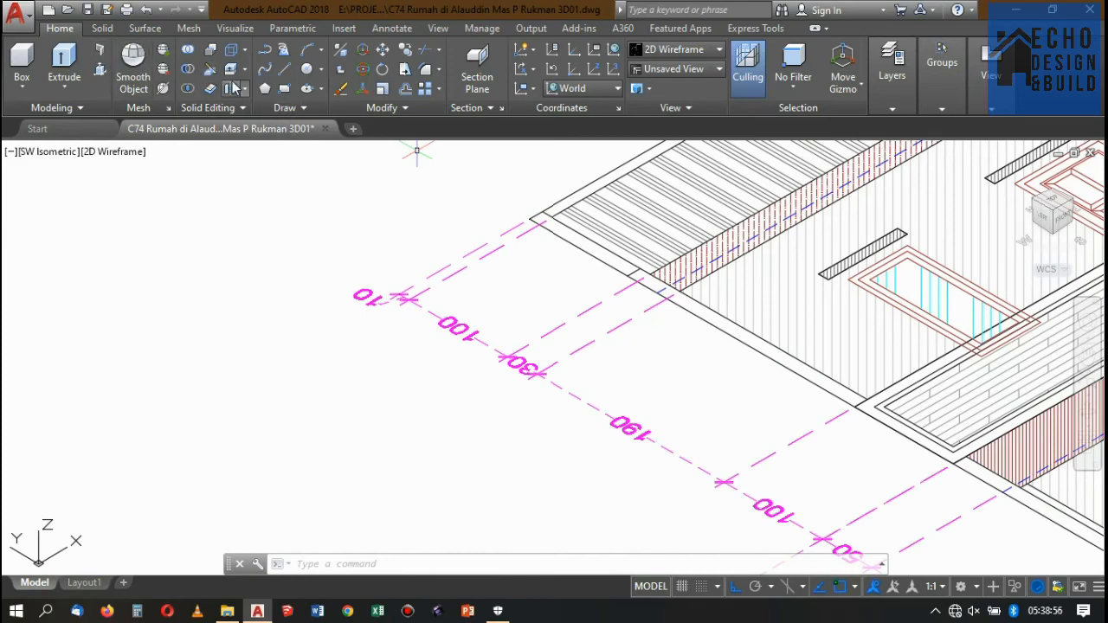
scroll(433, 210, down, 4)
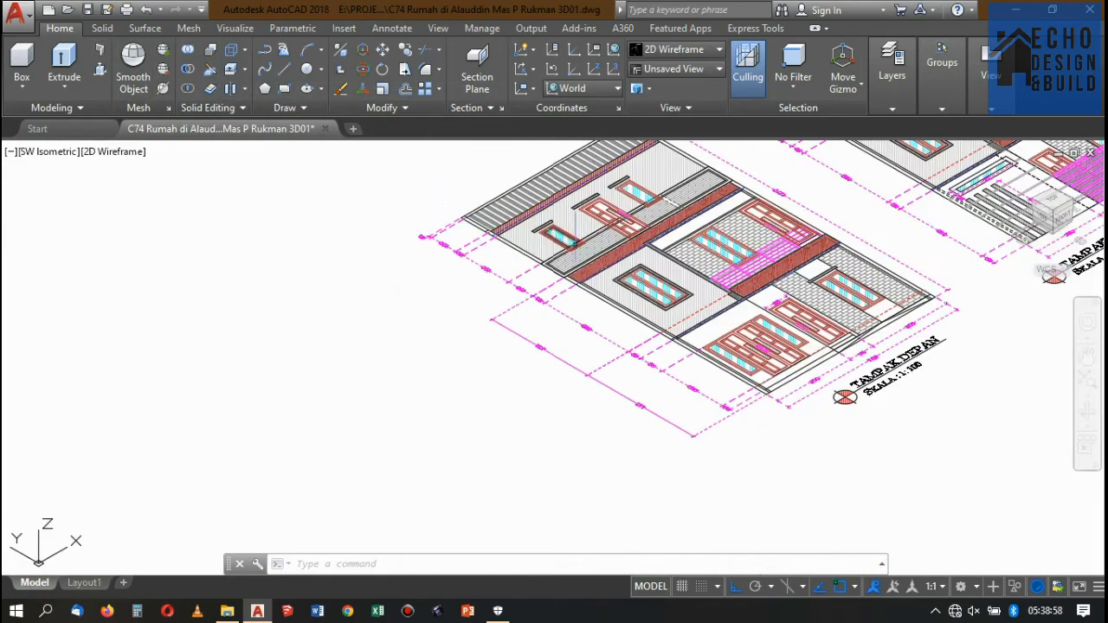
scroll(485, 311, down, 2)
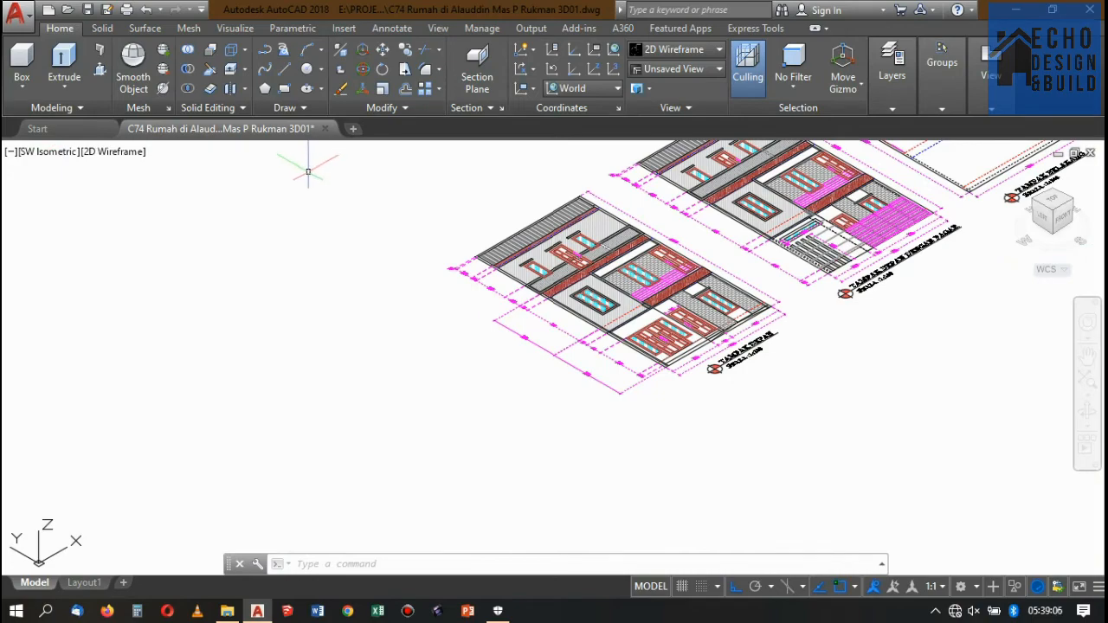
Measure the height from the base of the brick parapet to the roof's top edge on the front elevation with a linear dimension
text(iml)
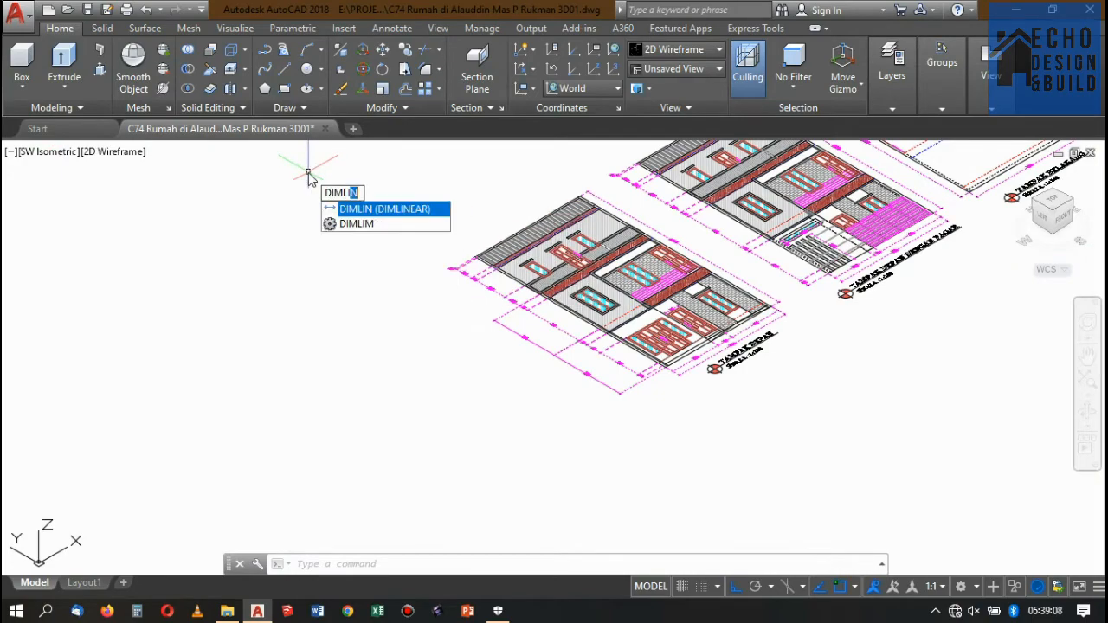
scroll(521, 305, up, 5)
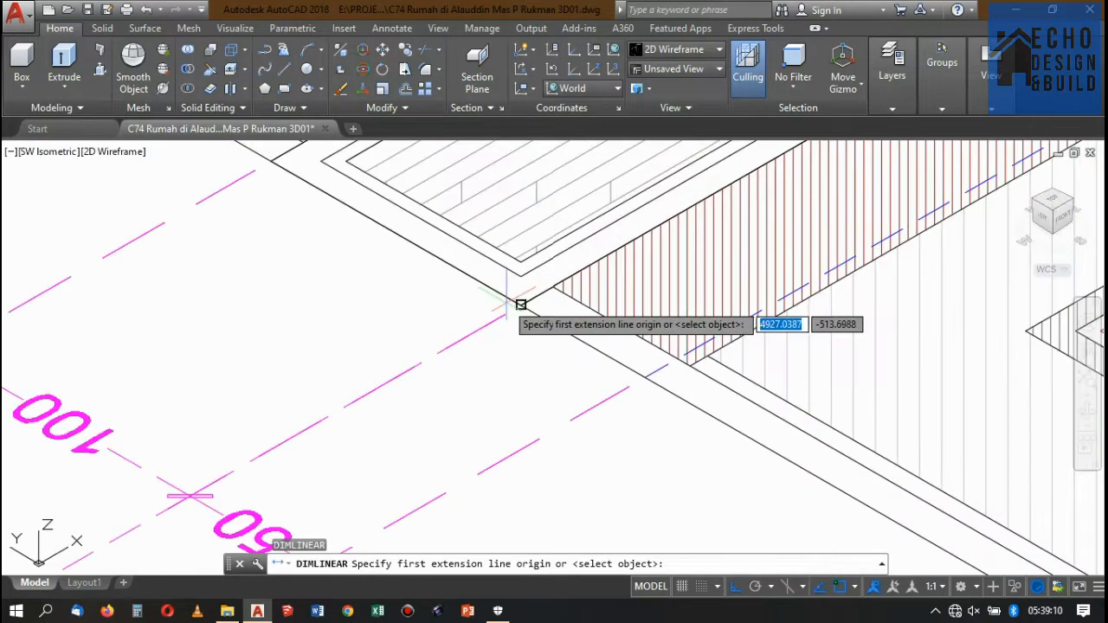
click(520, 305)
scroll(554, 320, down, 5)
scroll(476, 294, up, 6)
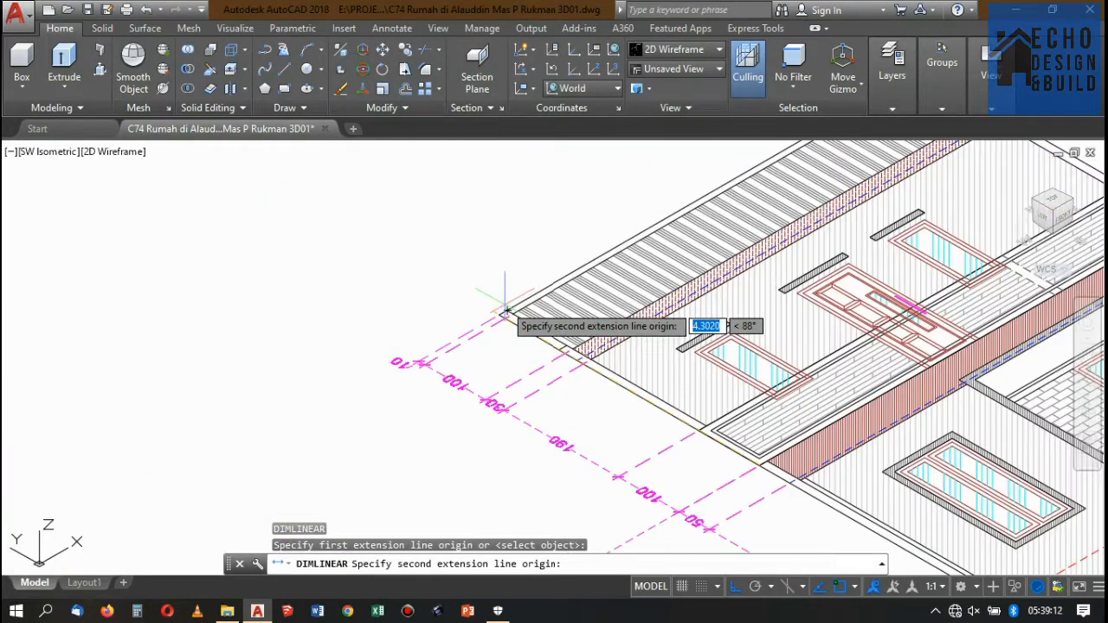
click(443, 250)
scroll(558, 208, down, 5)
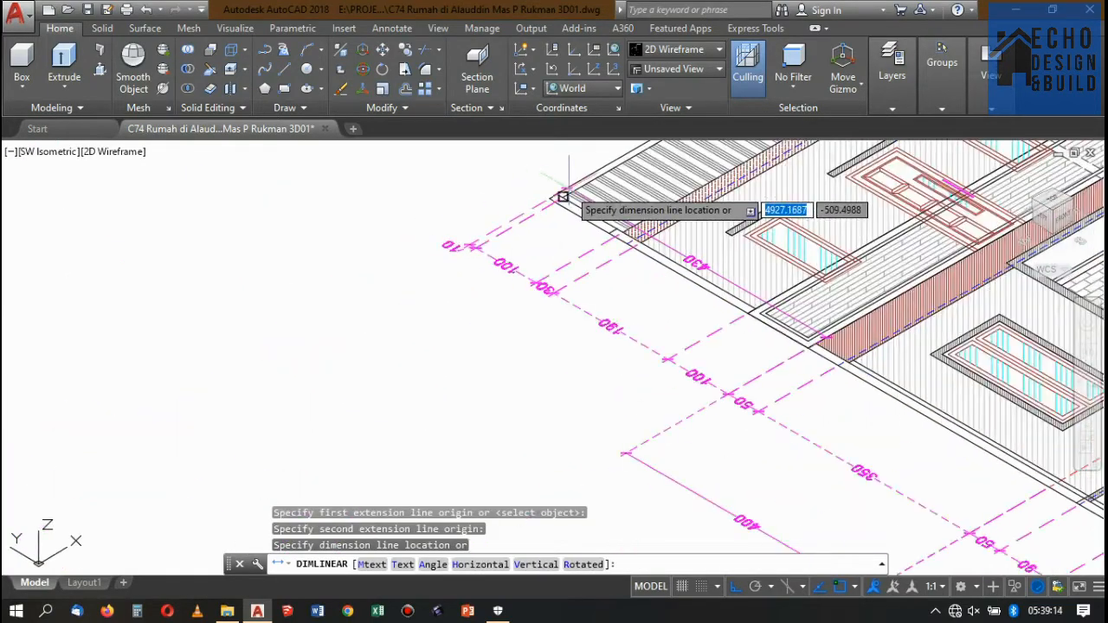
scroll(609, 261, up, 6)
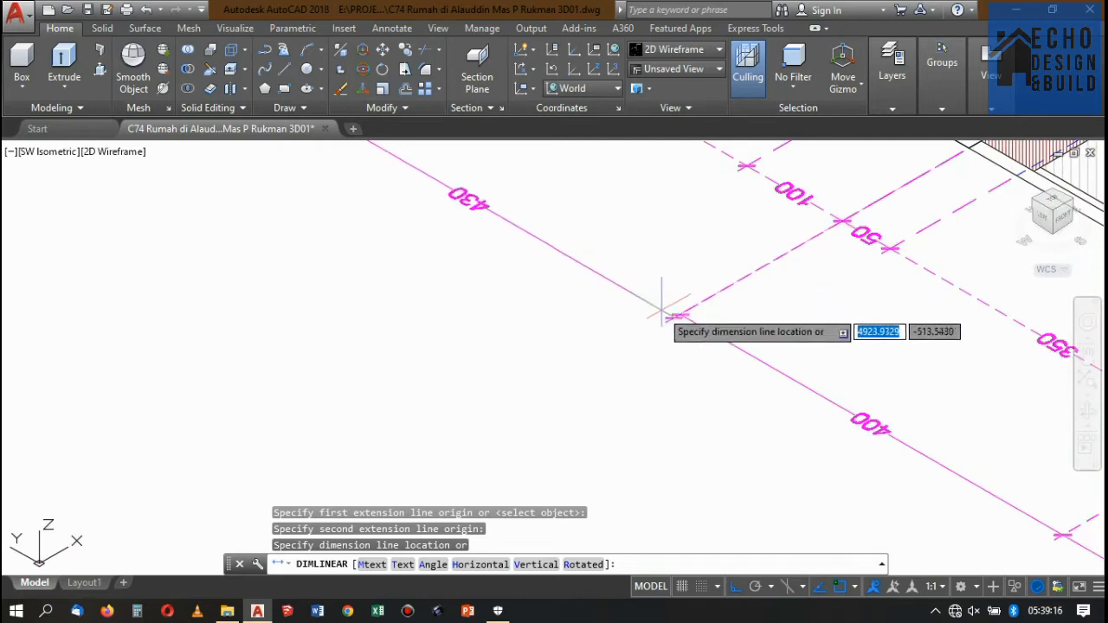
scroll(680, 315, down, 5)
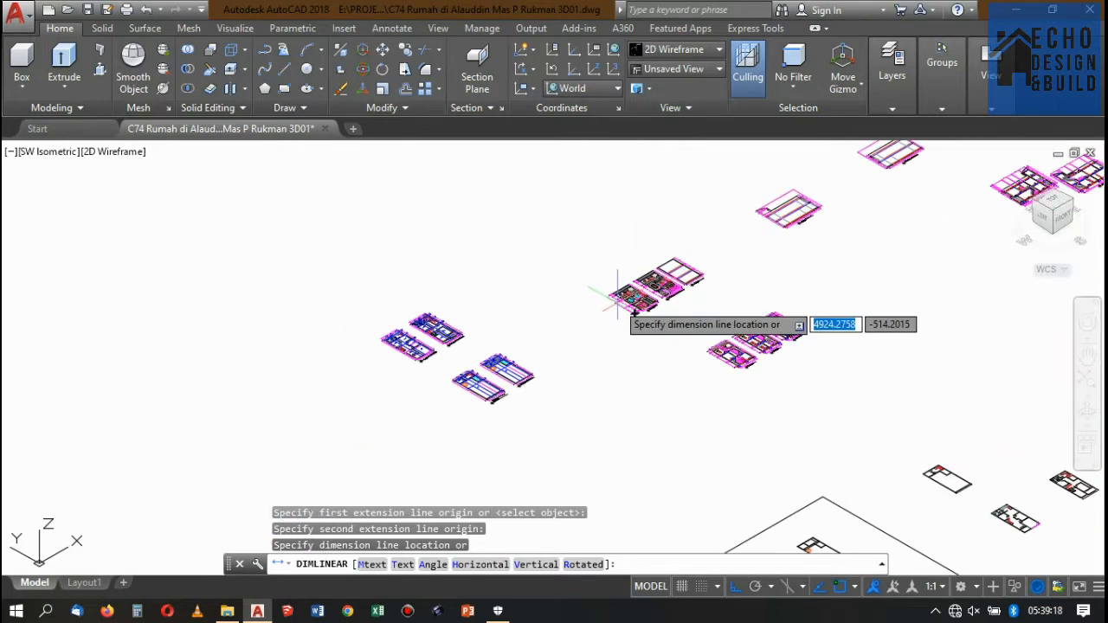
key(Escape)
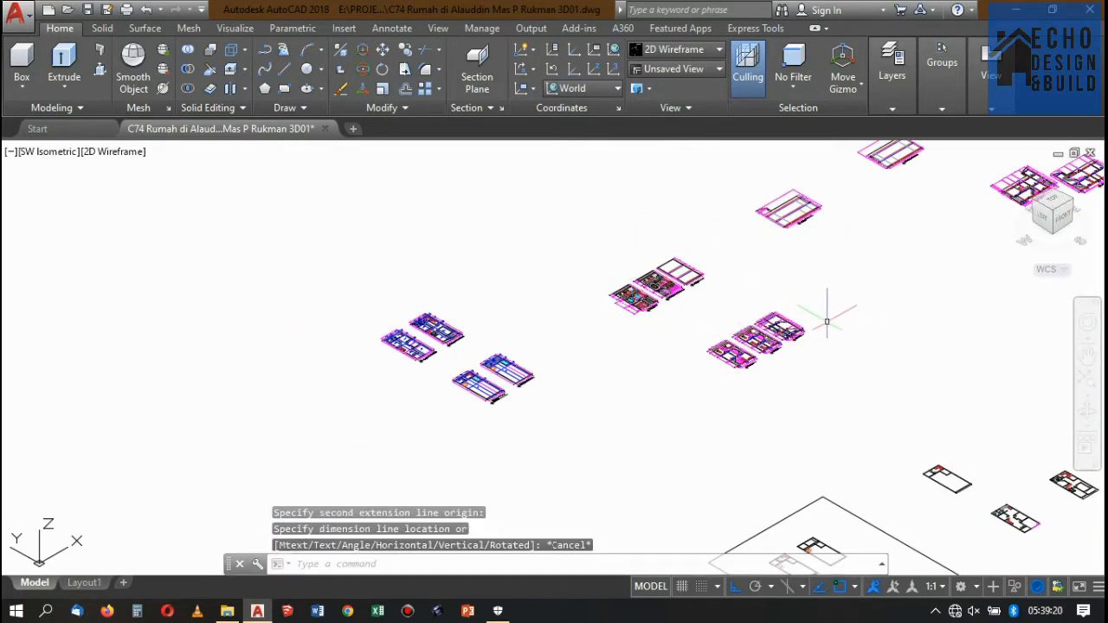
Compare the flat floor plan that has the water tank and stairs with the front elevation's height dimensions
scroll(831, 321, up, 2)
scroll(787, 317, down, 4)
scroll(715, 314, up, 1)
scroll(654, 324, up, 1)
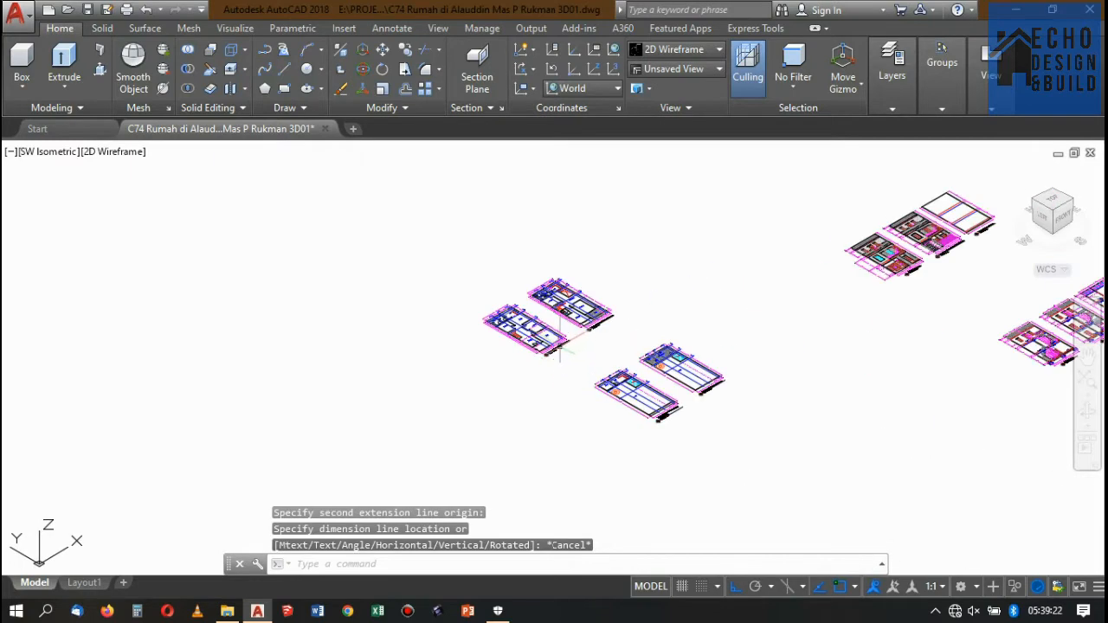
scroll(606, 285, down, 3)
scroll(658, 247, up, 2)
scroll(606, 389, up, 8)
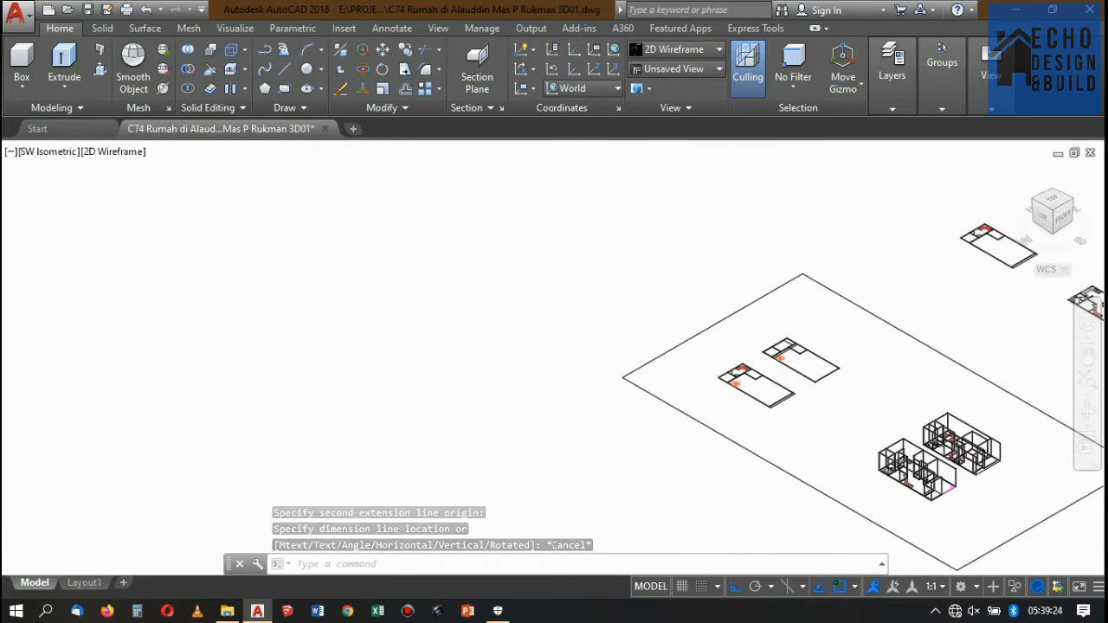
scroll(507, 346, down, 4)
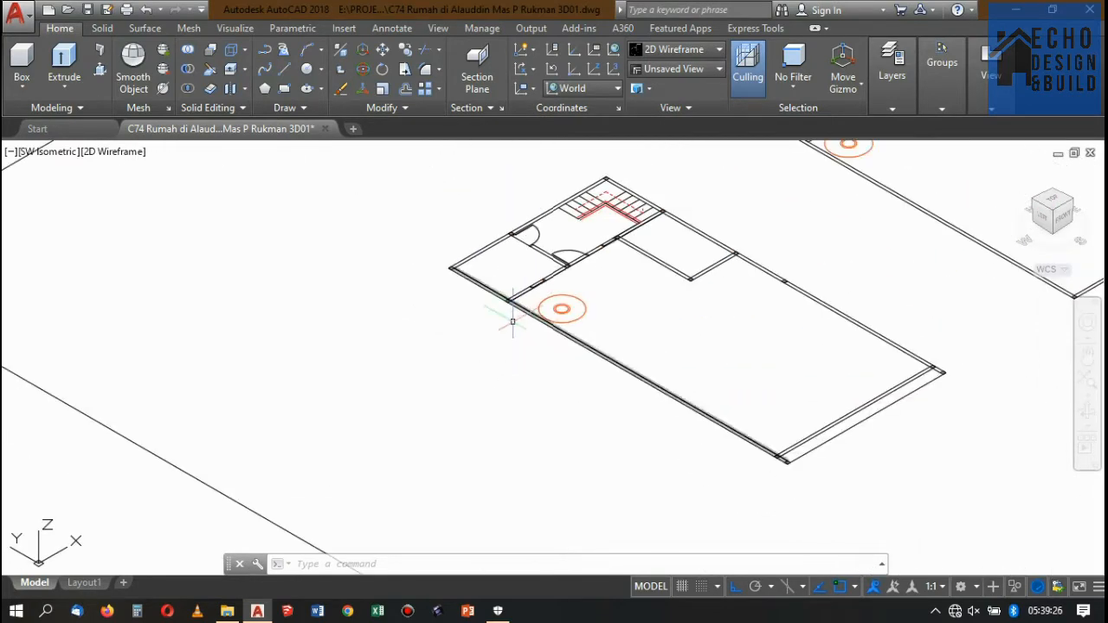
scroll(489, 273, up, 3)
scroll(576, 320, down, 6)
scroll(582, 298, up, 8)
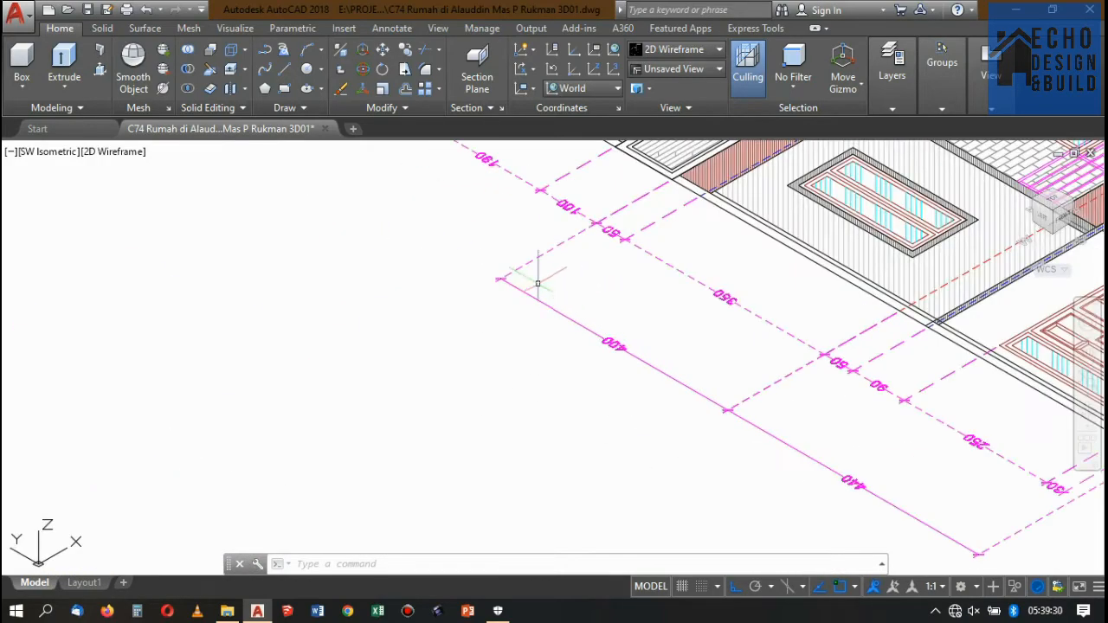
Check the brick parapet's height on the front elevation, starting a linear dimension at its upper outer corner
text(imli)
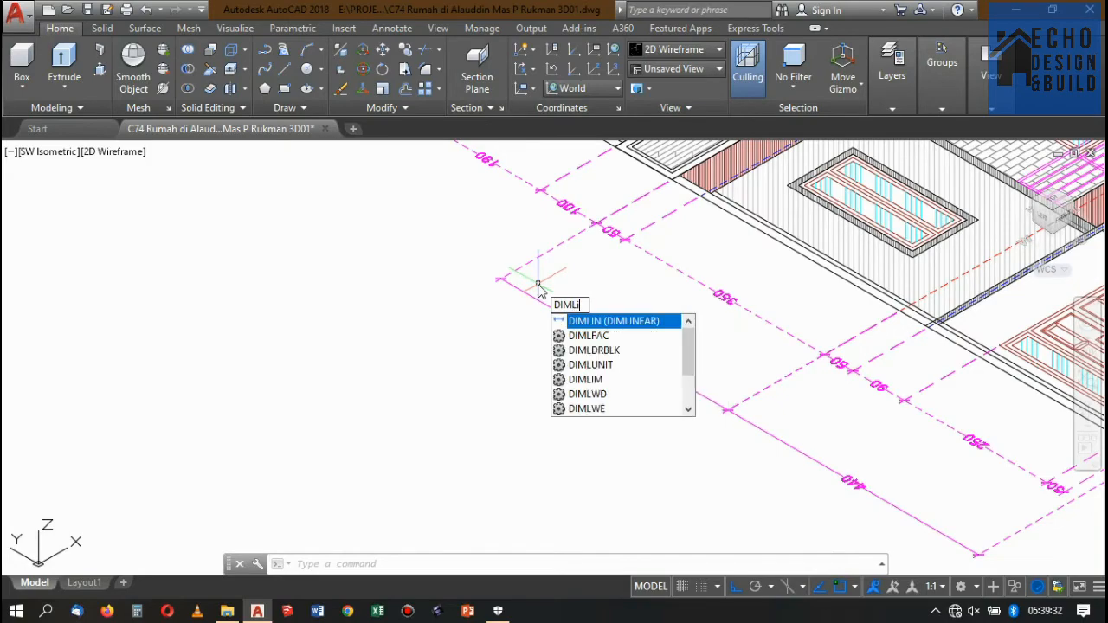
text(n)
key(Return)
scroll(523, 260, up, 6)
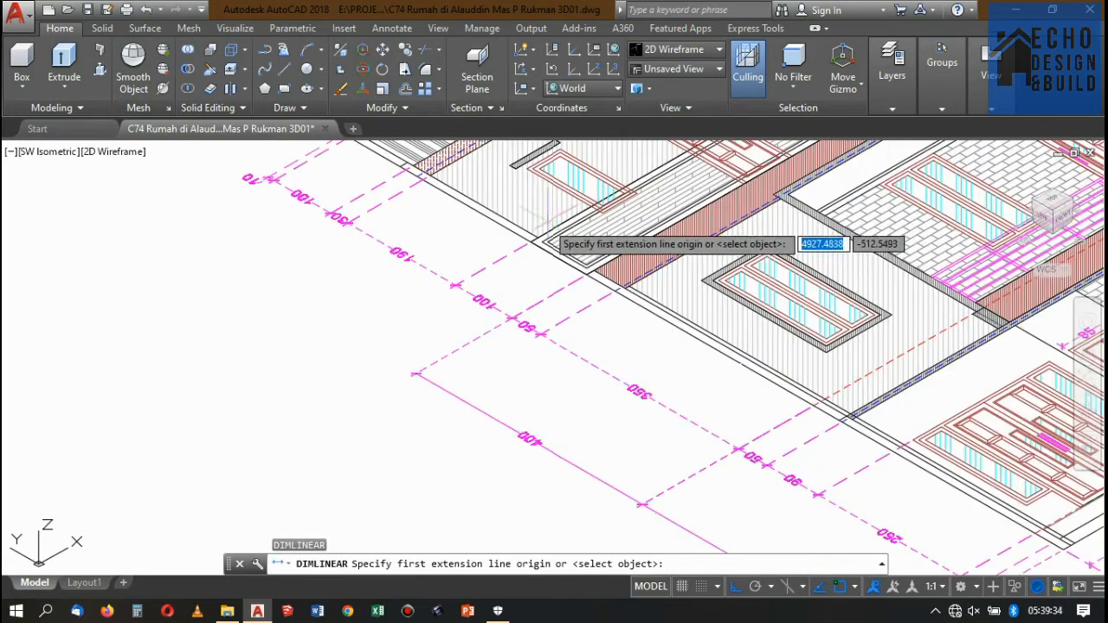
click(465, 269)
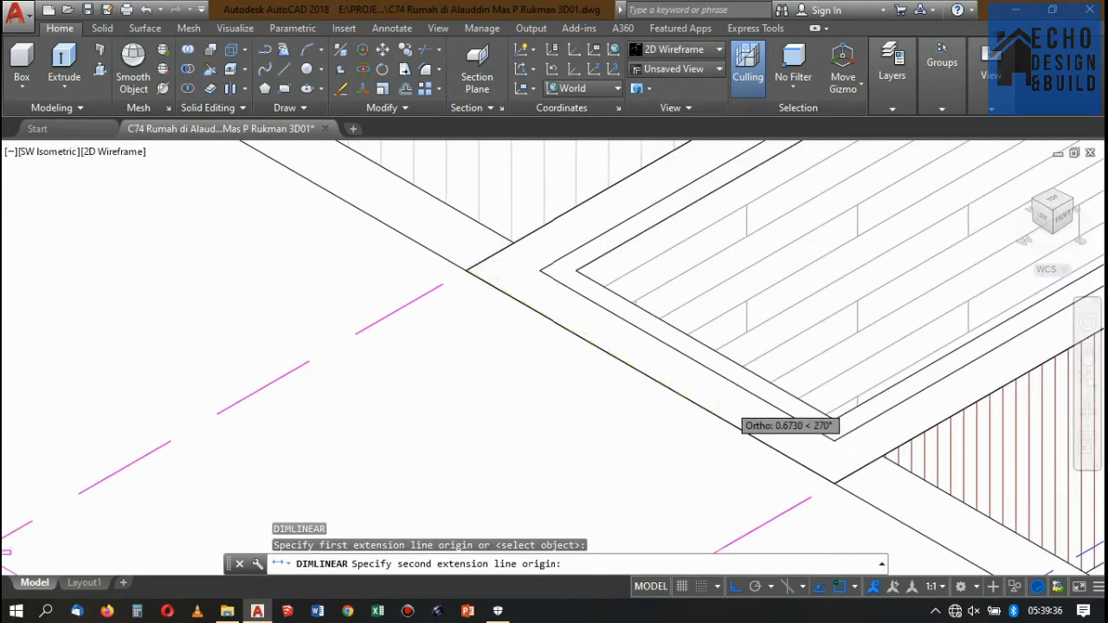
scroll(754, 425, down, 4)
scroll(754, 425, up, 2)
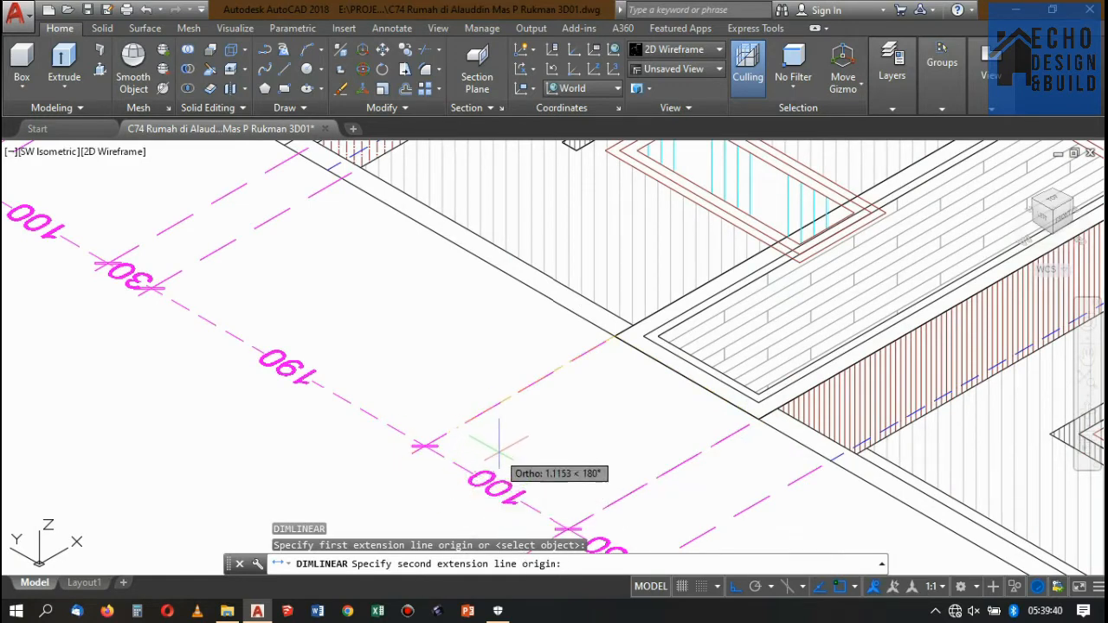
key(Escape)
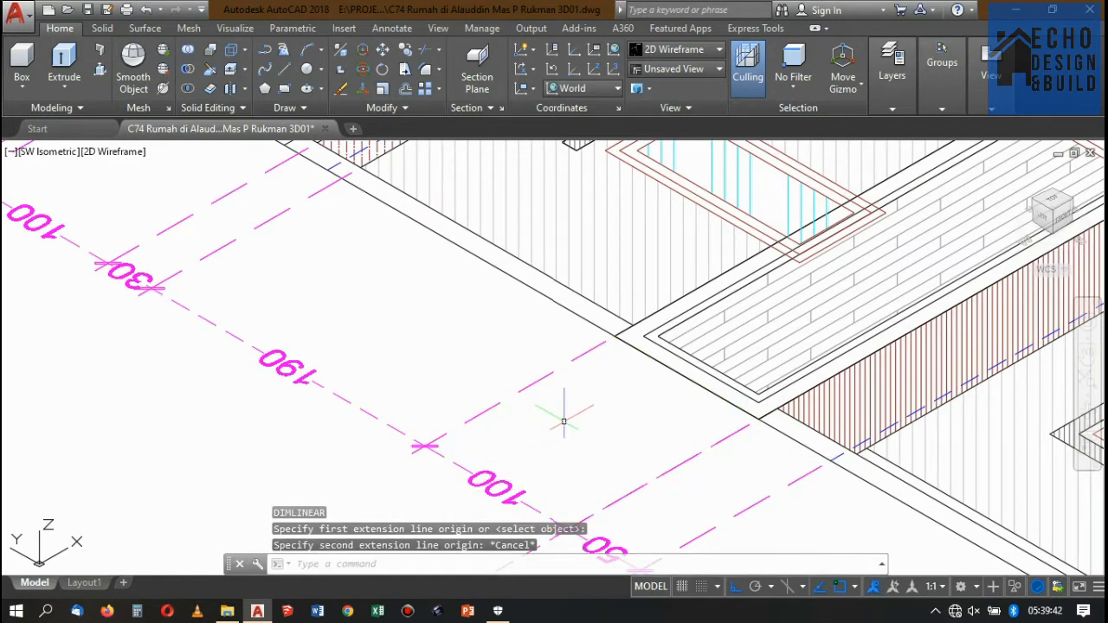
Start a polysolid for the parapet walls and set its height to 1
scroll(561, 417, down, 6)
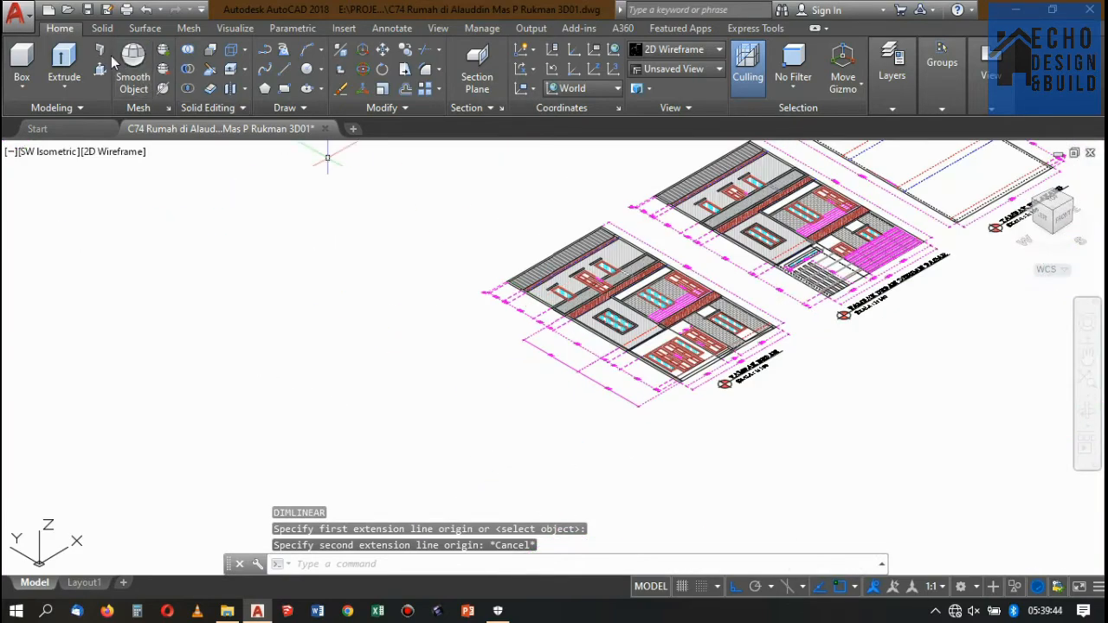
click(99, 49)
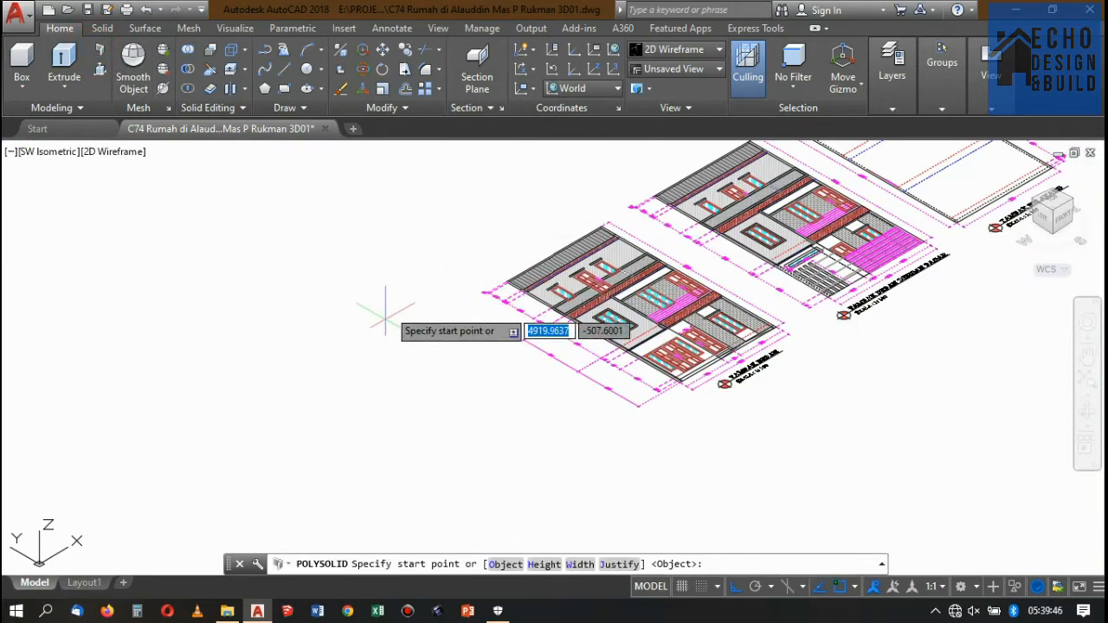
scroll(519, 317, down, 3)
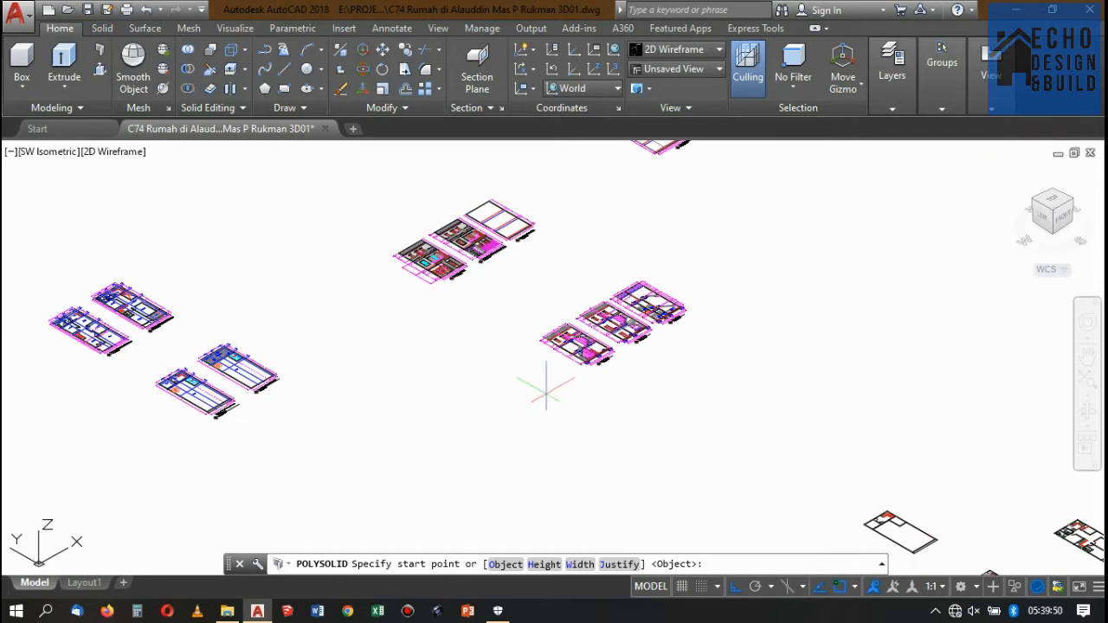
text(h)
key(Return)
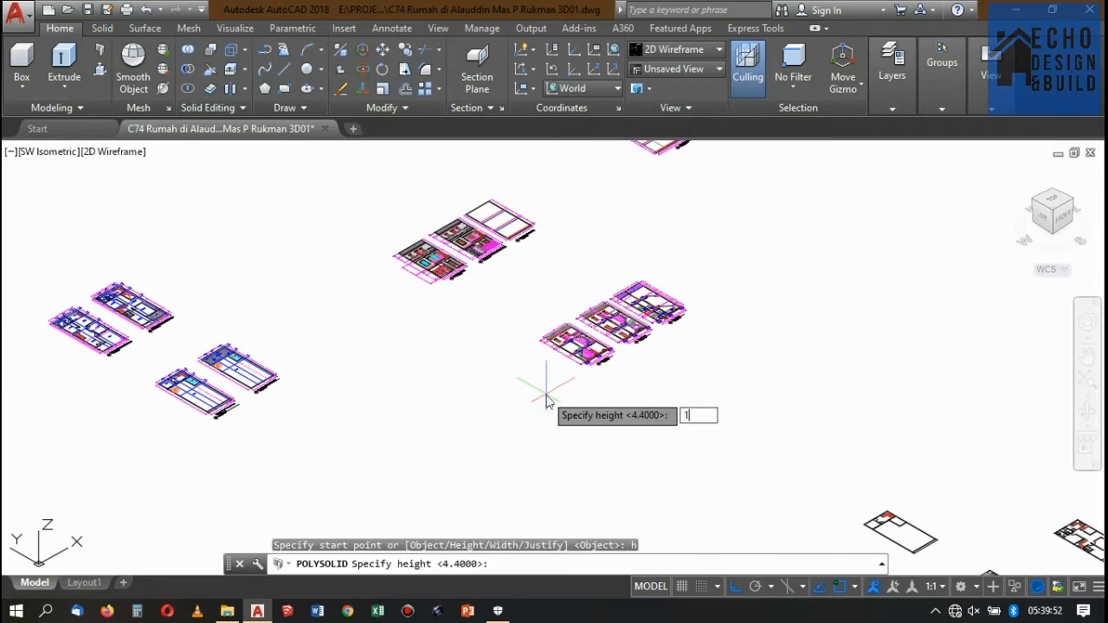
key(Return)
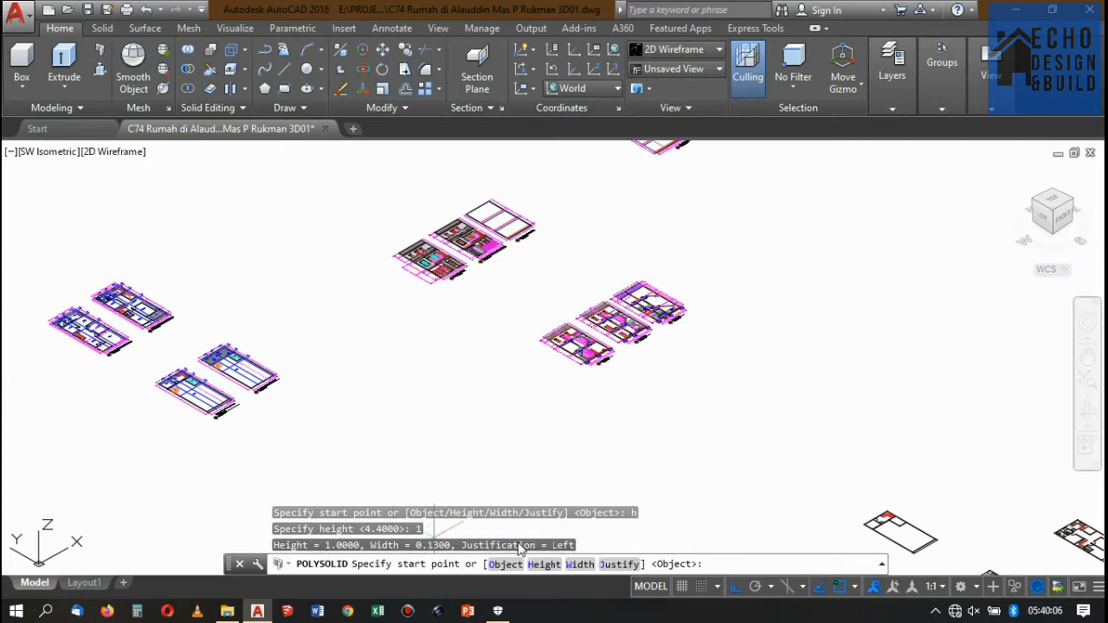
Start the polysolid at the outer corner of the column beside the stairs on the flat plan with the water tank
scroll(648, 383, down, 3)
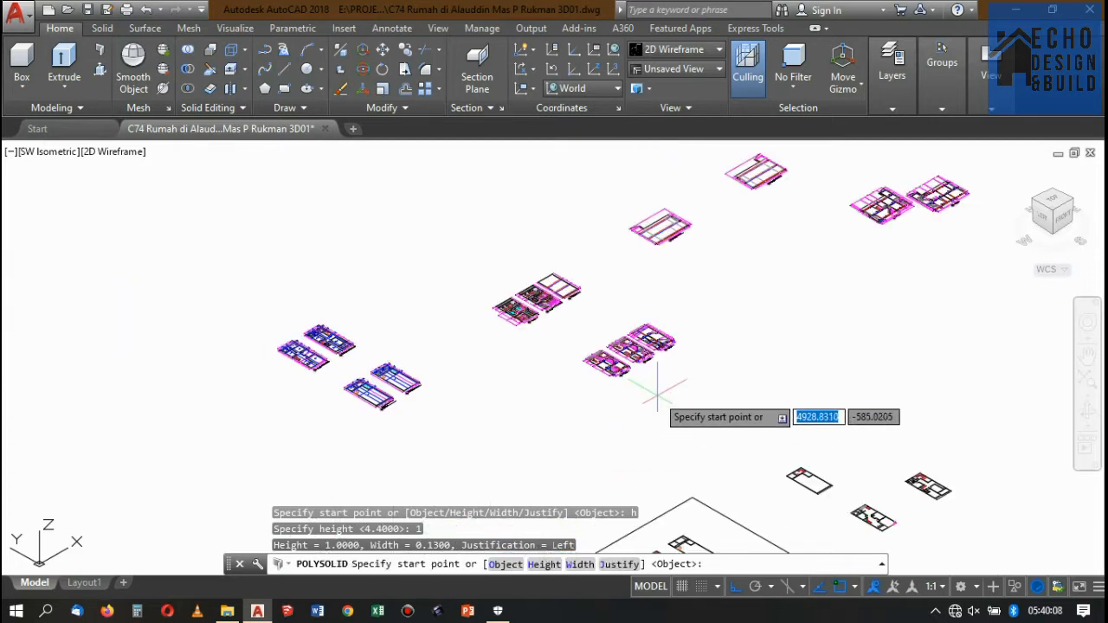
scroll(674, 298, down, 4)
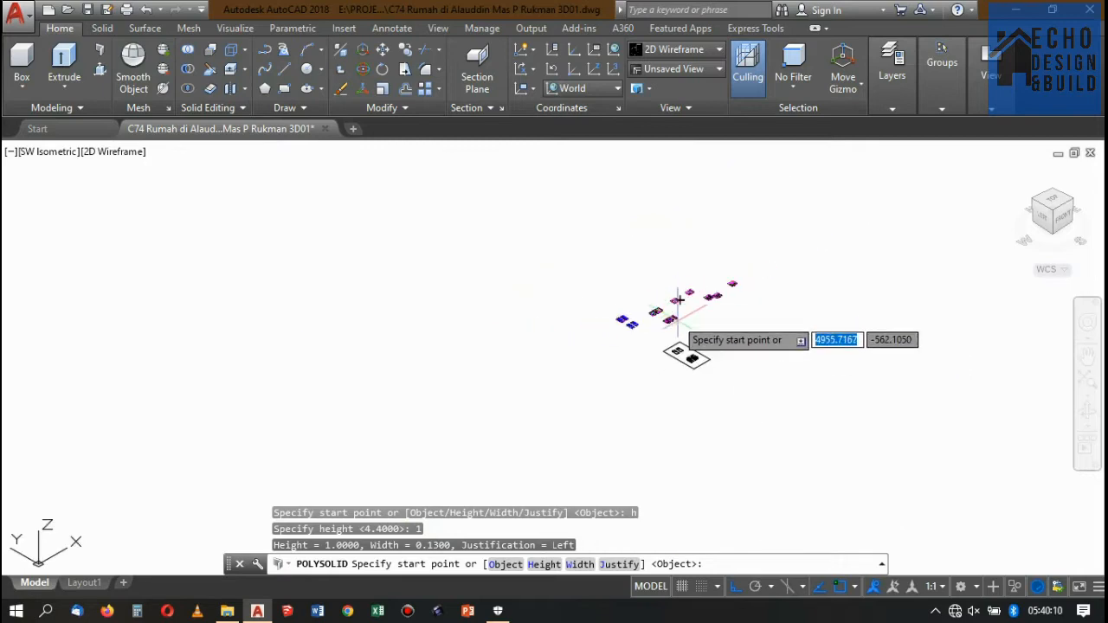
scroll(700, 364, up, 4)
scroll(563, 385, up, 5)
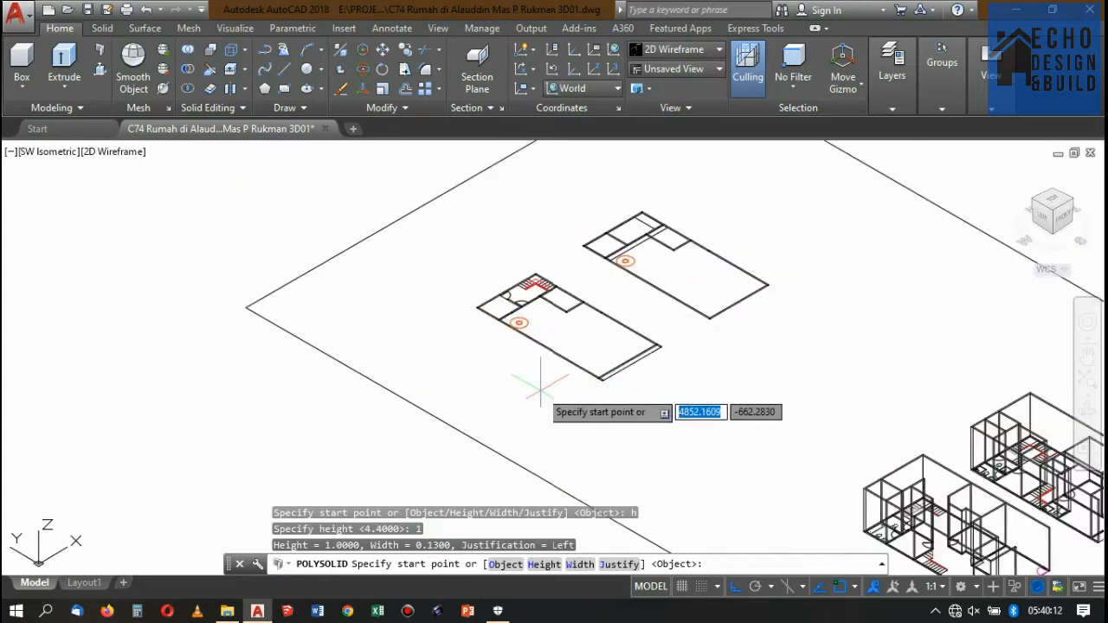
scroll(680, 421, down, 3)
scroll(682, 387, up, 3)
scroll(735, 398, up, 1)
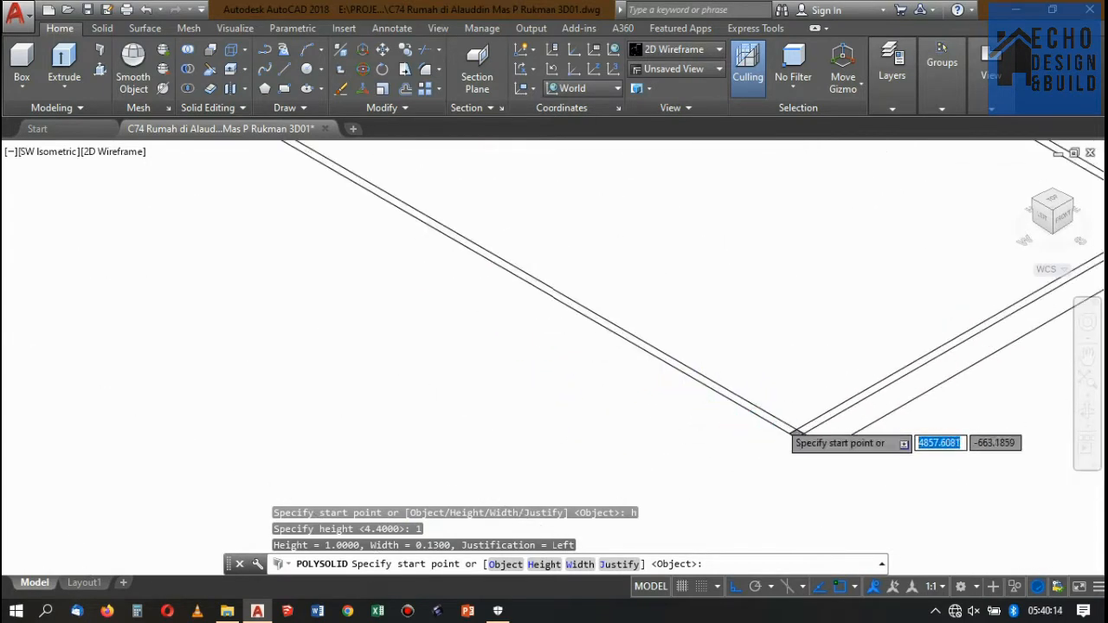
scroll(684, 355, down, 4)
scroll(671, 350, up, 2)
scroll(676, 356, down, 2)
scroll(676, 356, up, 5)
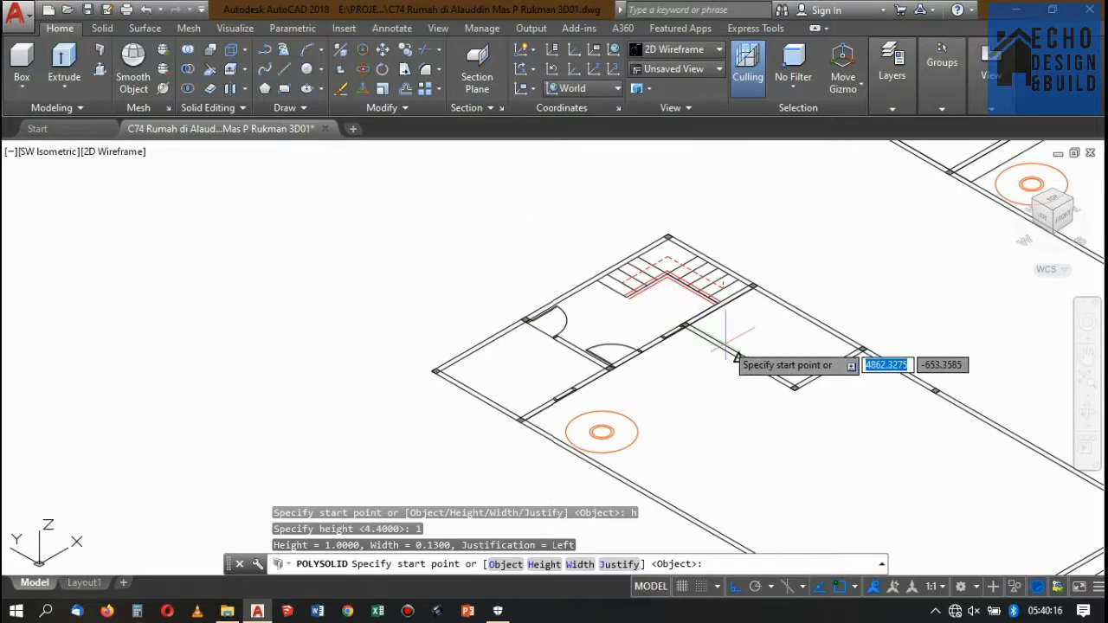
click(790, 232)
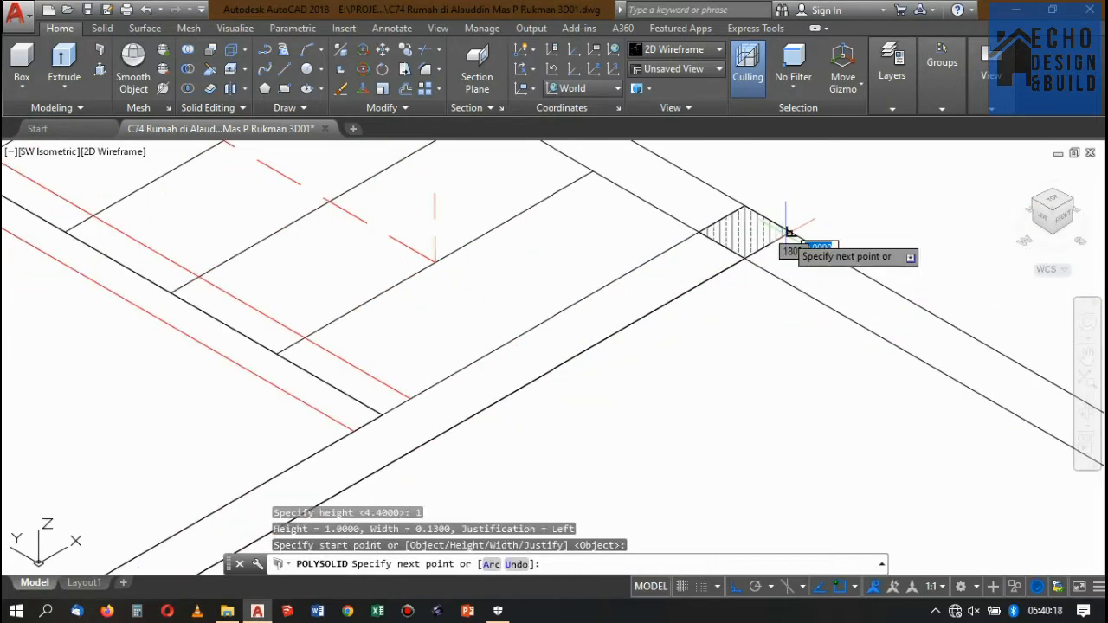
Run the polysolid along the long outer wall to the outer corner of the front wall's column
scroll(790, 242, down, 6)
scroll(607, 243, up, 2)
scroll(742, 258, up, 8)
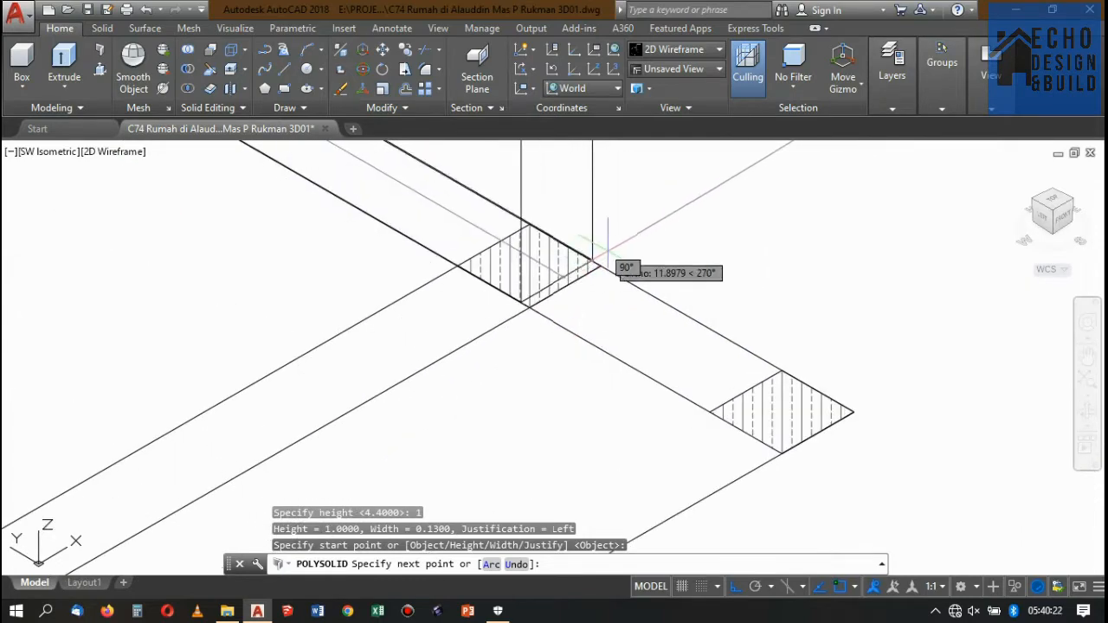
click(601, 266)
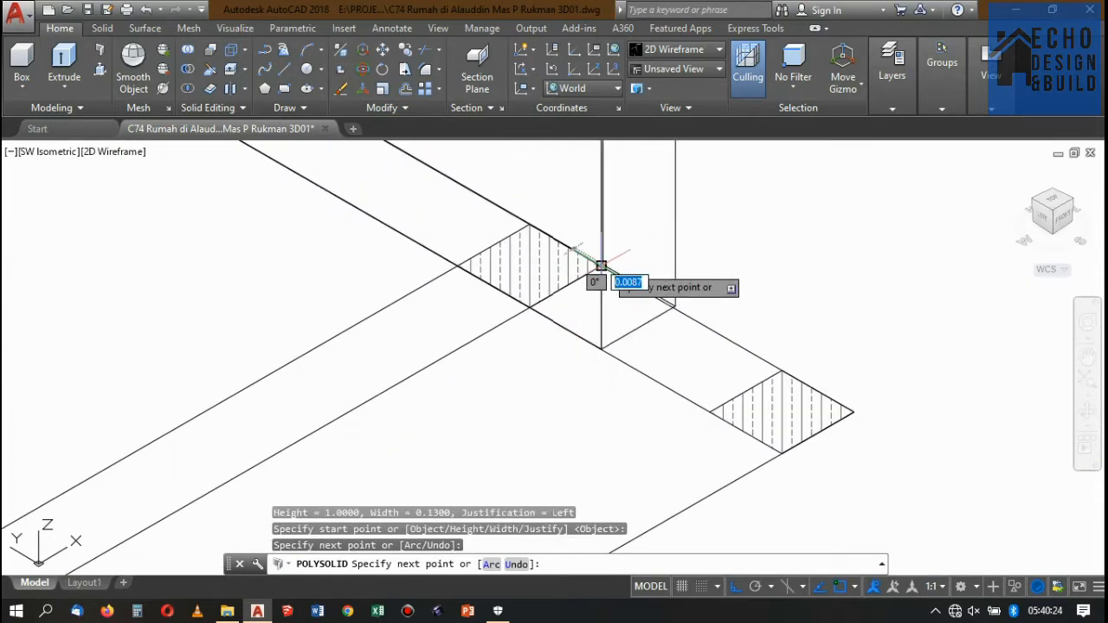
Run the parapet polysolid along the front wall to the outer corner of the column at its other end
scroll(601, 266, down, 7)
middle_drag(600, 266, 804, 199)
scroll(799, 192, down, 3)
scroll(665, 256, up, 5)
scroll(619, 311, up, 4)
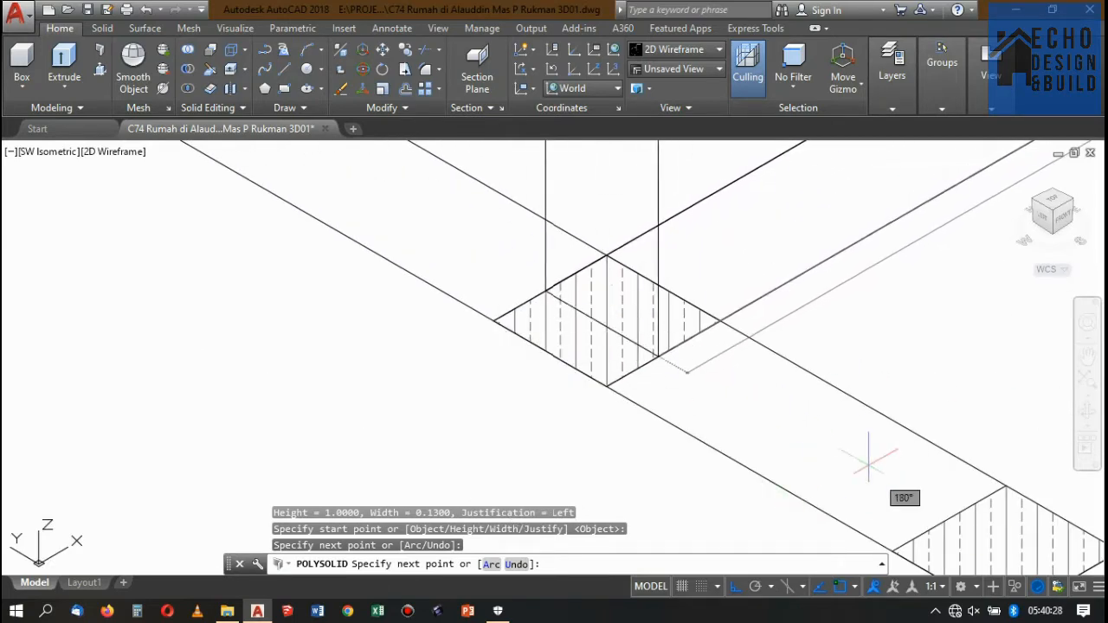
click(607, 387)
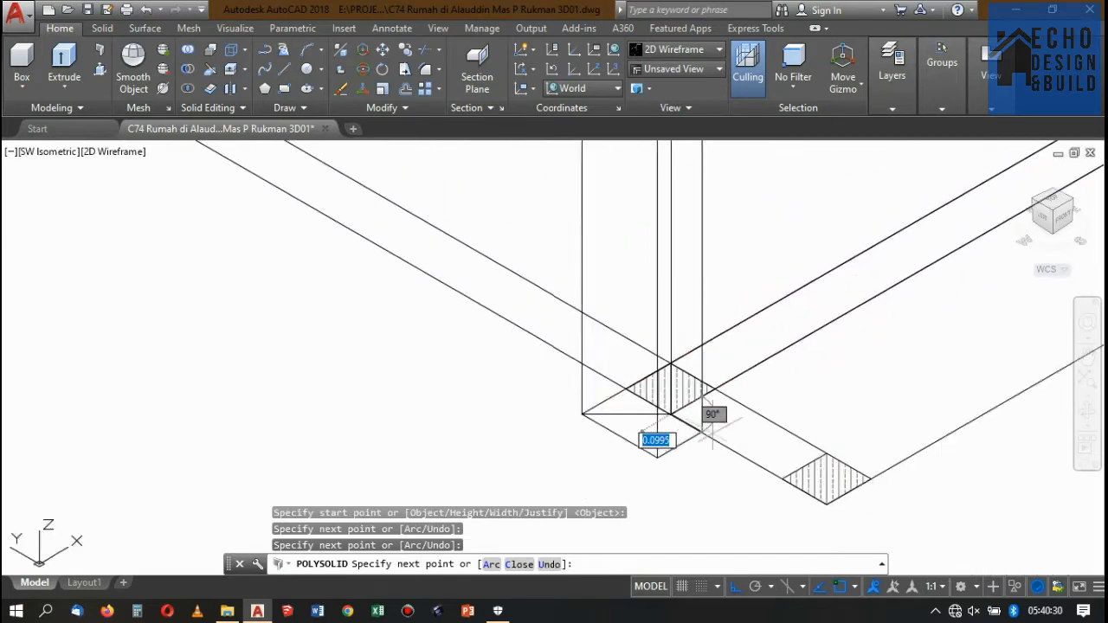
Run the polysolid back along the other long outer wall to the column near the water tank and finish it
scroll(656, 437, down, 8)
scroll(594, 370, up, 3)
scroll(594, 371, up, 7)
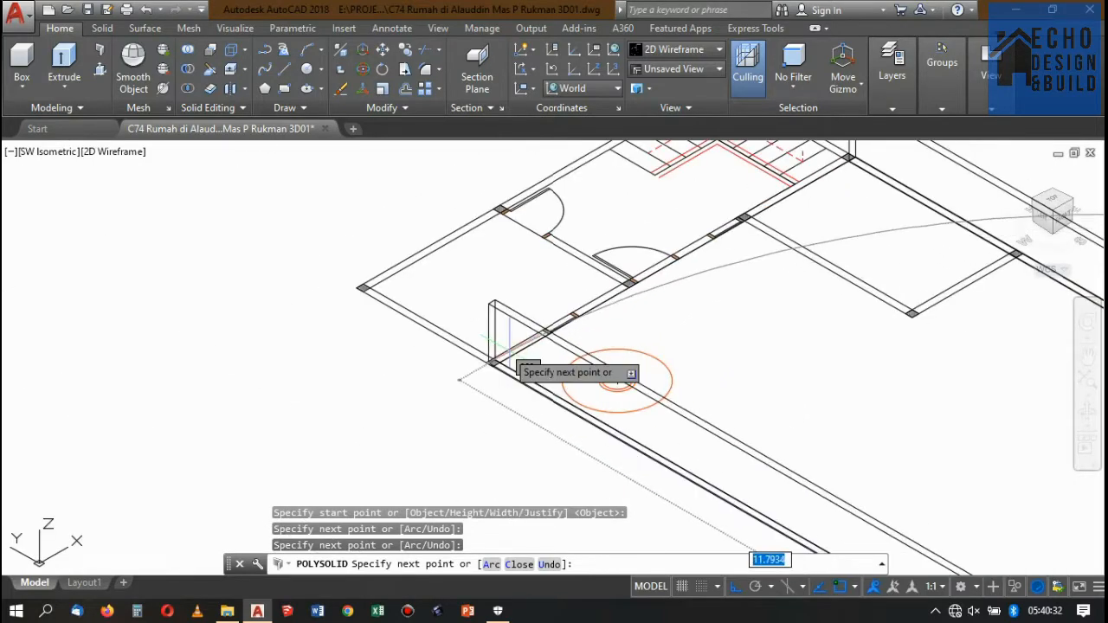
click(520, 404)
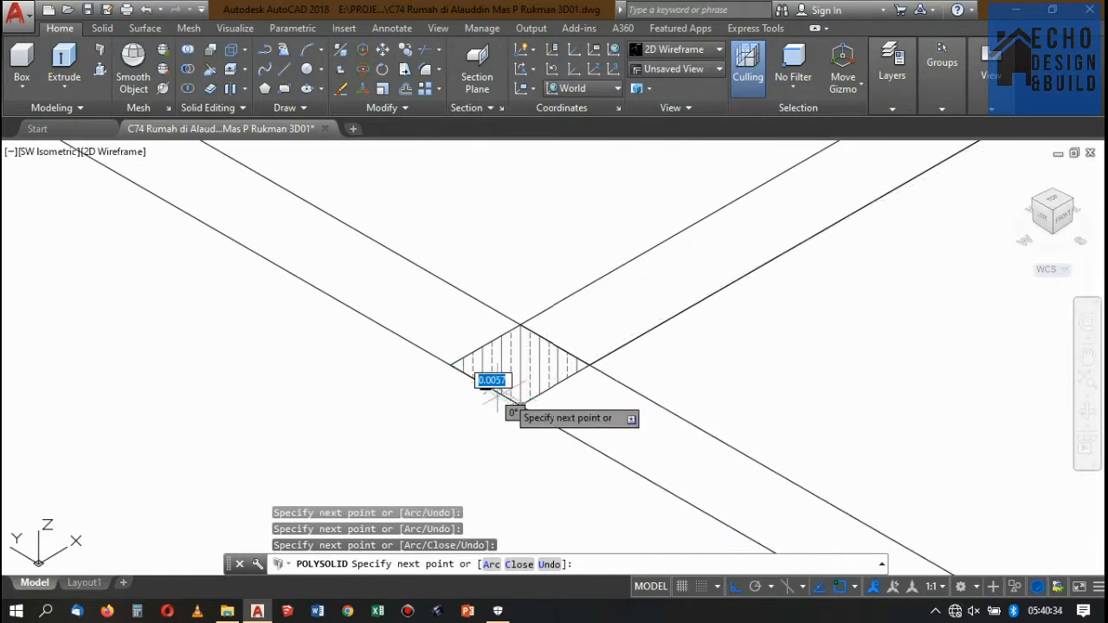
scroll(494, 376, down, 4)
key(Return)
Draw a second parapet polysolid from the long wall's inner column around the recess's corner column to the column beside the door wall
scroll(477, 323, down, 4)
scroll(779, 260, up, 4)
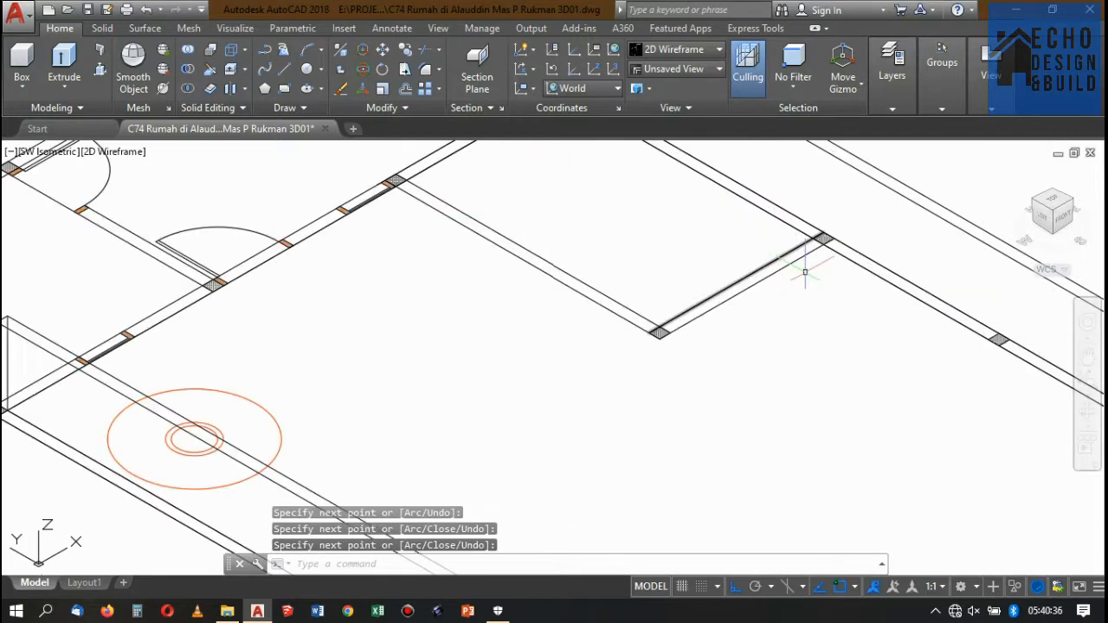
scroll(815, 280, down, 5)
key(Return)
scroll(817, 247, up, 6)
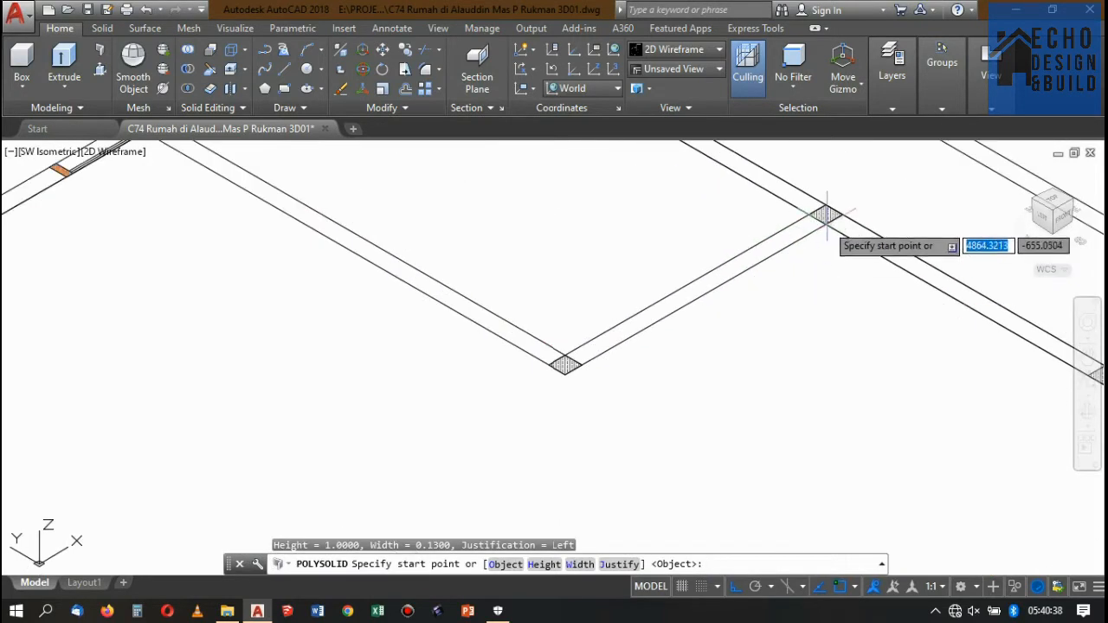
click(827, 215)
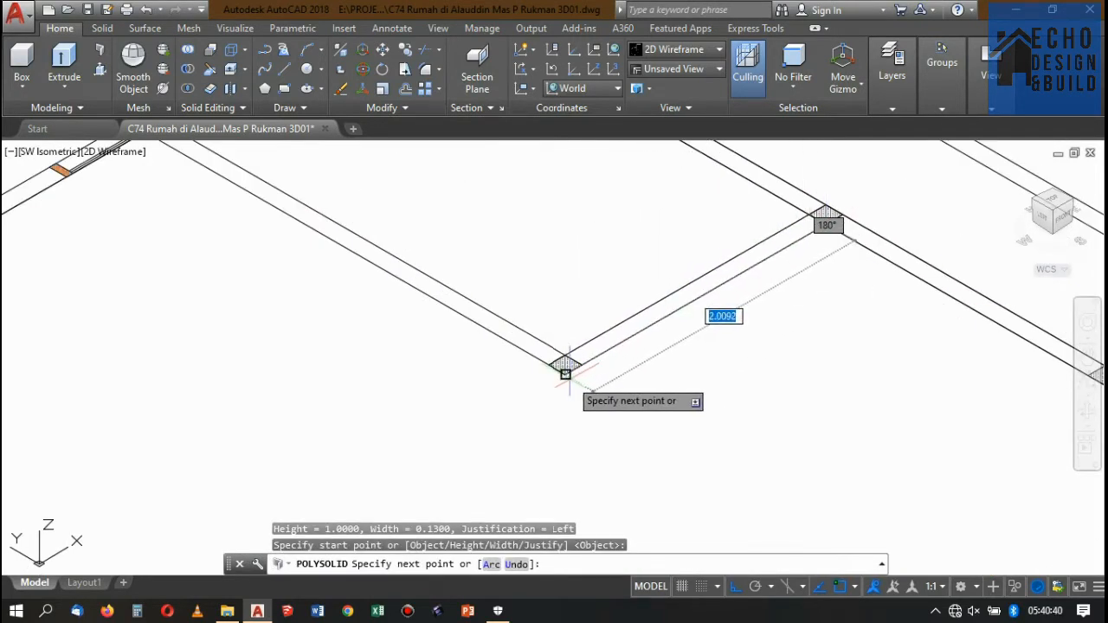
scroll(564, 374, down, 5)
scroll(641, 450, up, 7)
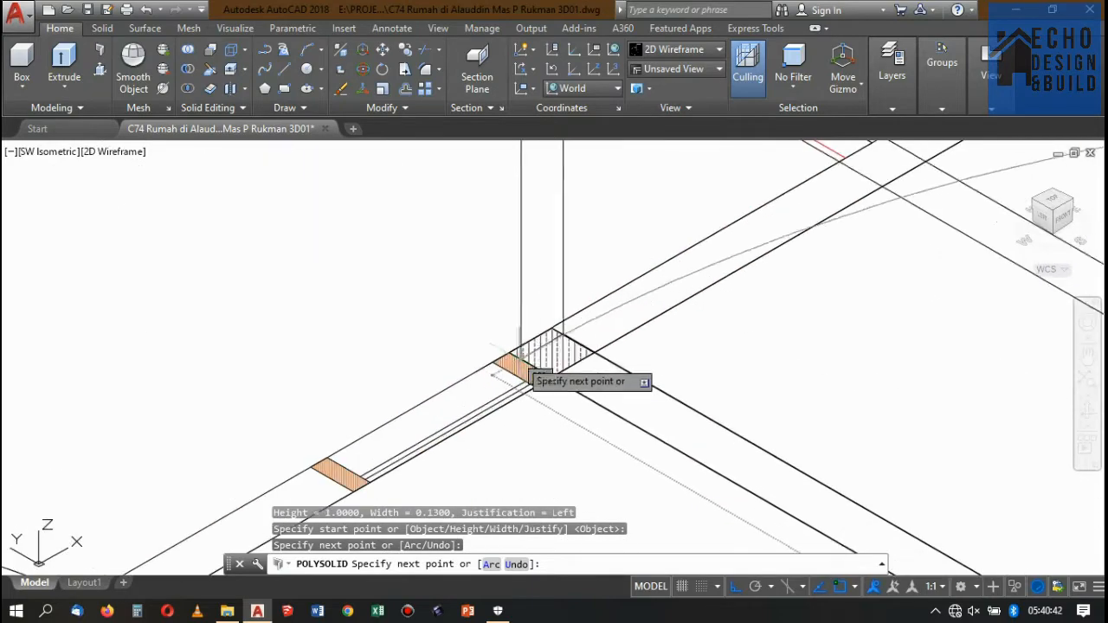
click(542, 370)
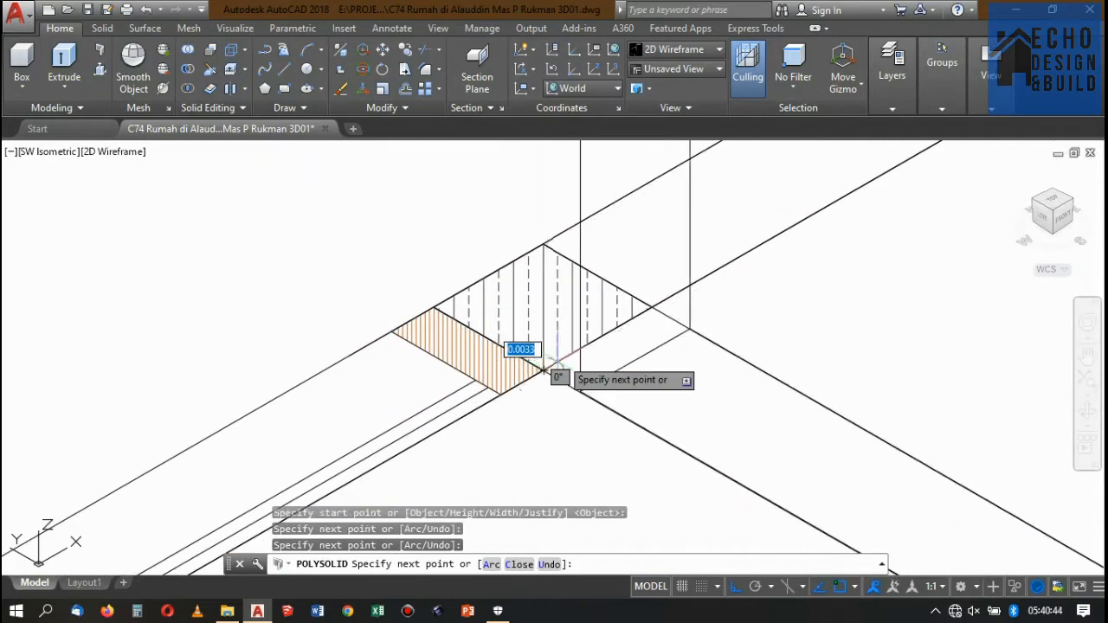
scroll(545, 339, down, 2)
key(Return)
Start a linear dimension at the lower outer corner of the brick parapet on the front elevation
scroll(563, 339, down, 3)
scroll(519, 329, down, 8)
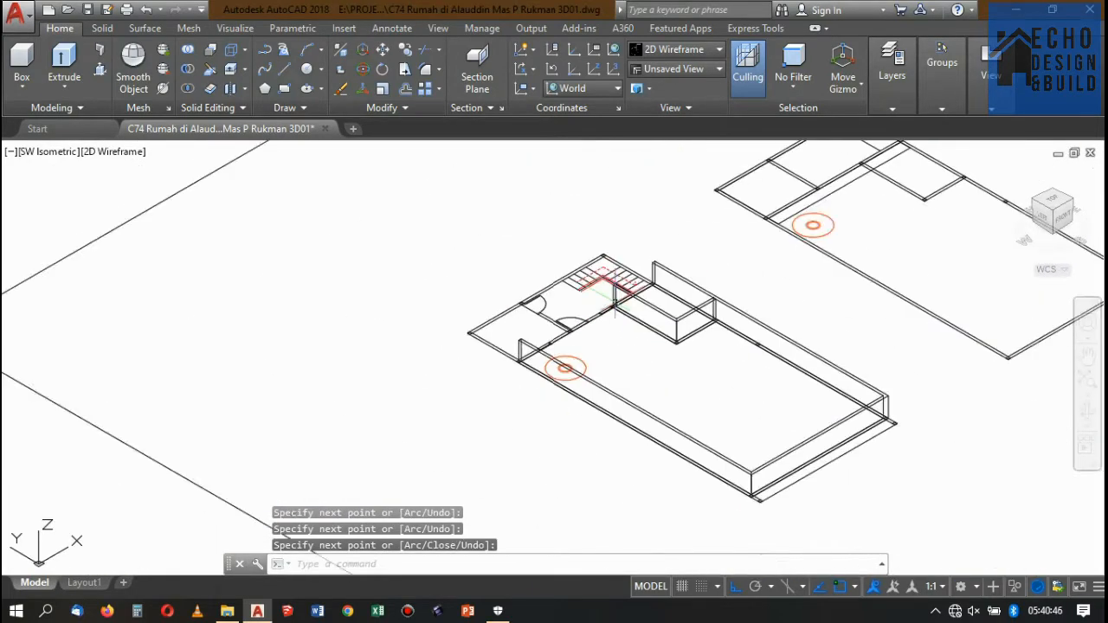
scroll(569, 359, up, 8)
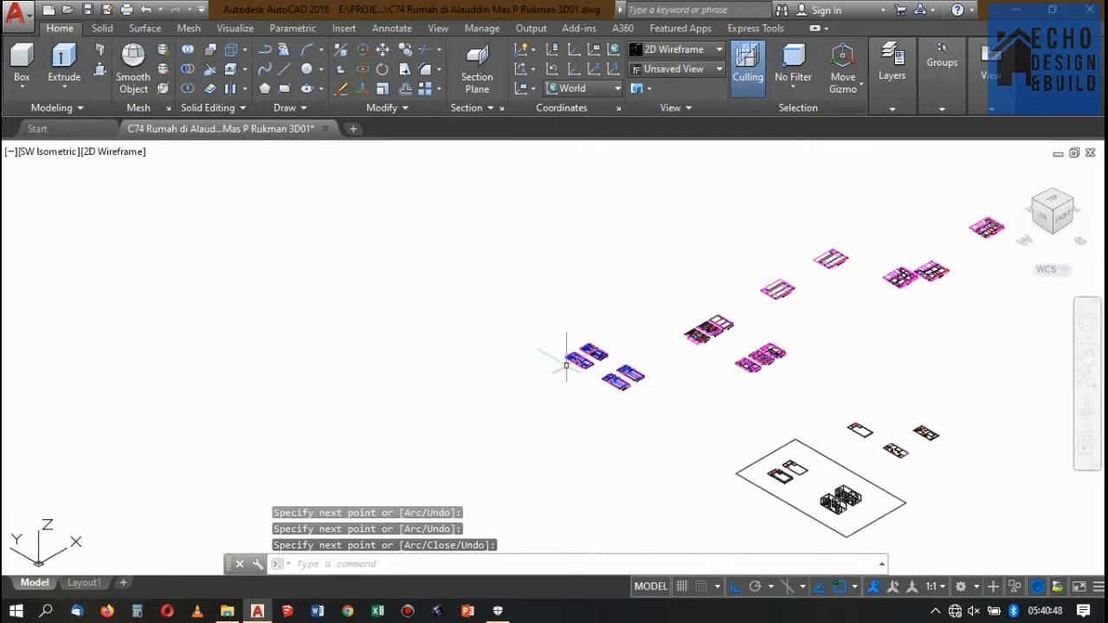
scroll(586, 341, down, 5)
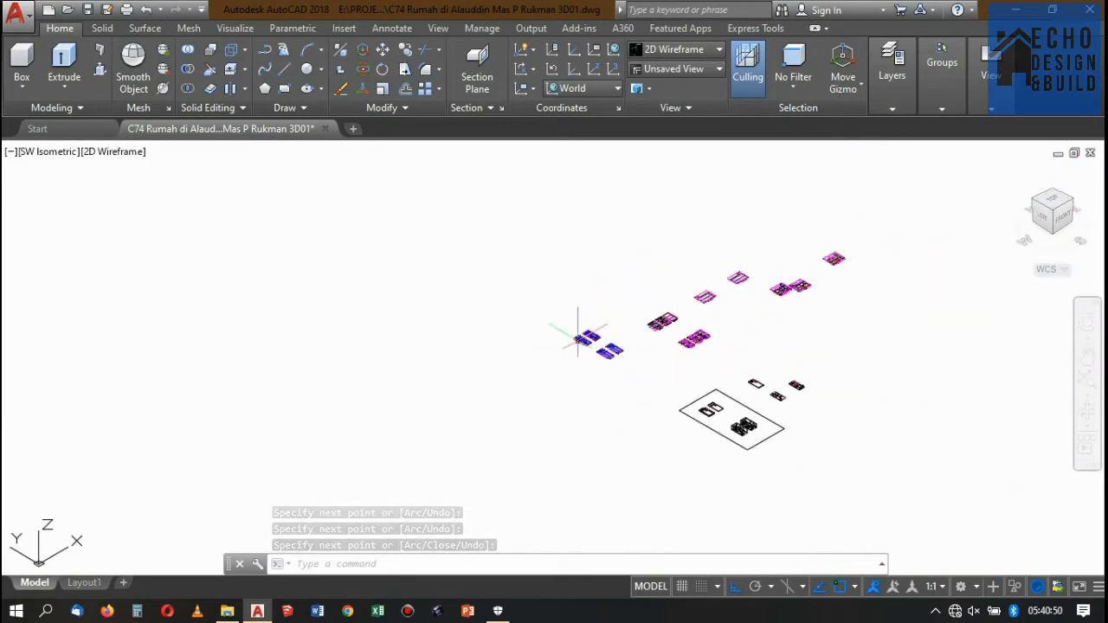
scroll(586, 346, up, 5)
scroll(657, 387, down, 3)
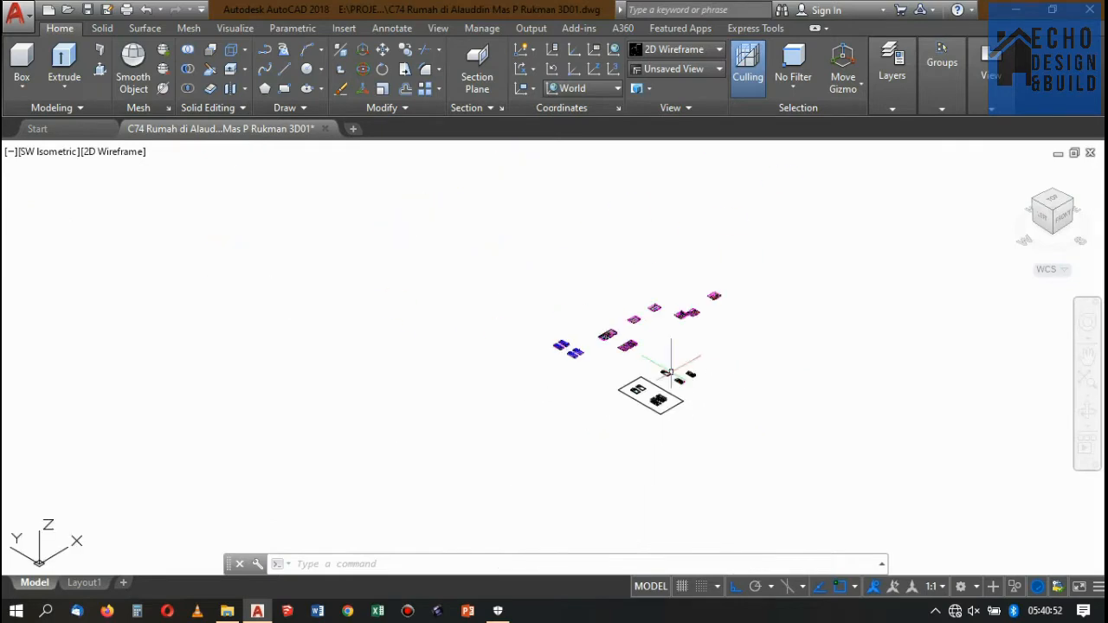
scroll(606, 337, up, 9)
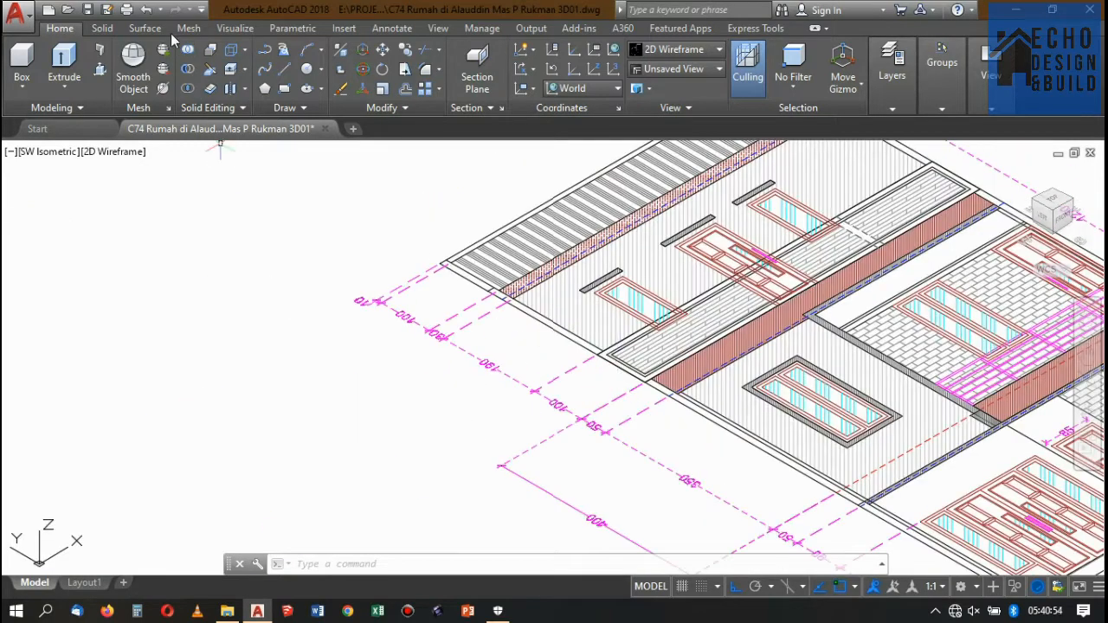
text(iml)
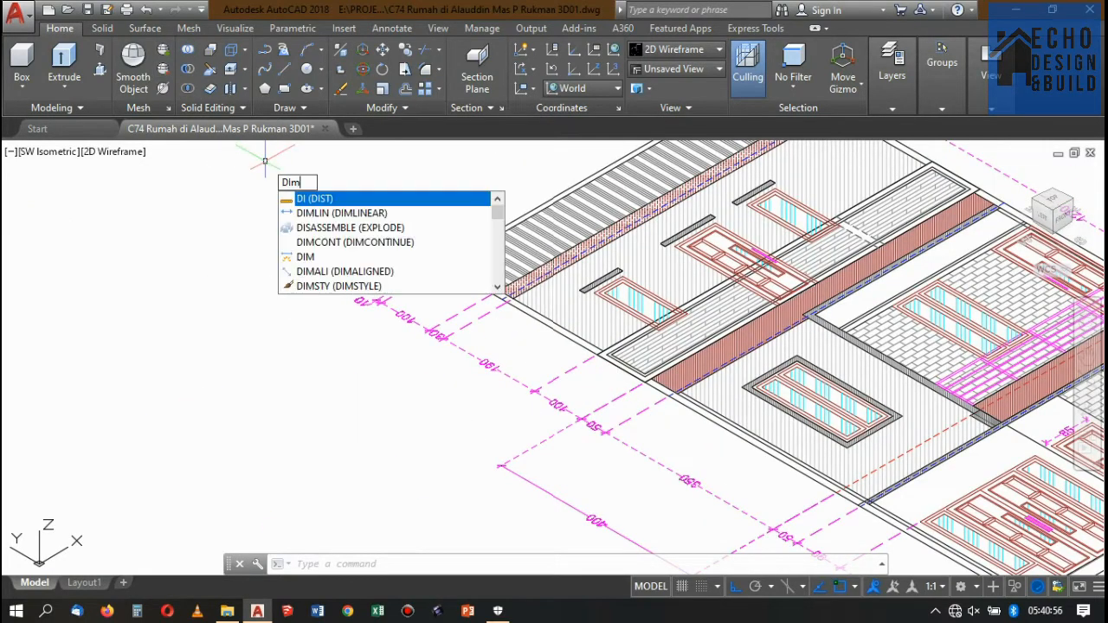
key(Return)
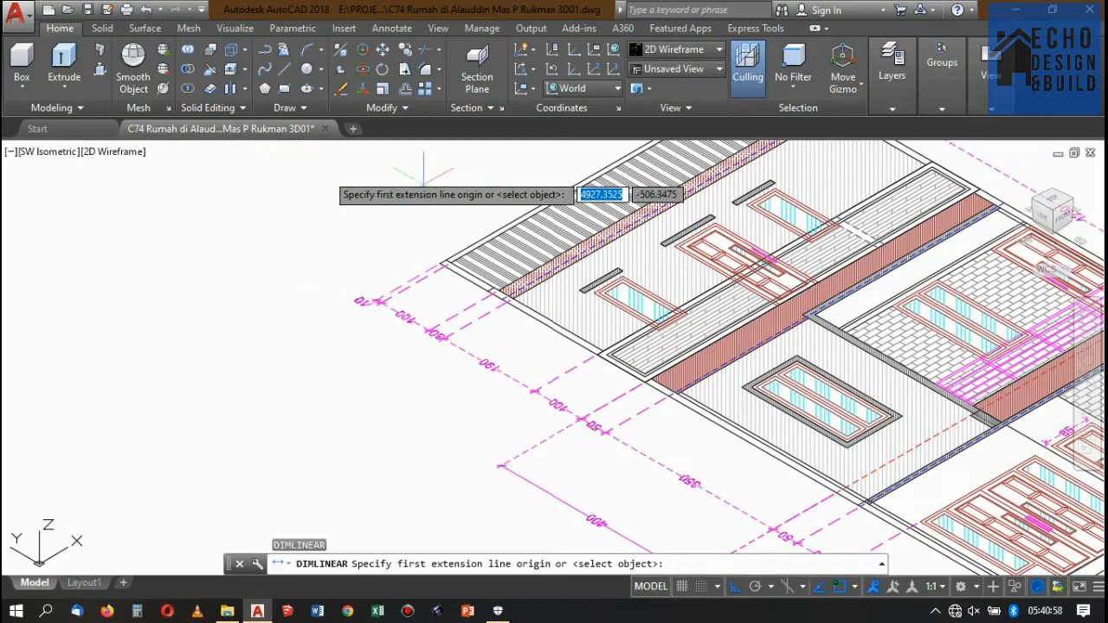
scroll(494, 225, down, 2)
scroll(442, 238, up, 6)
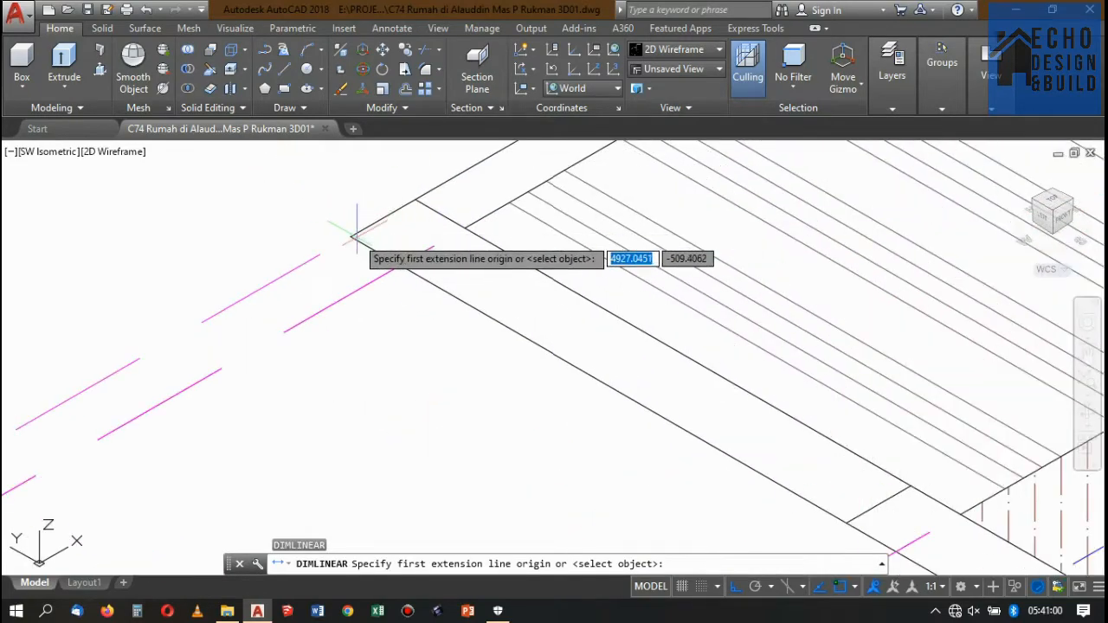
scroll(407, 216, down, 3)
scroll(546, 260, down, 2)
scroll(519, 249, up, 4)
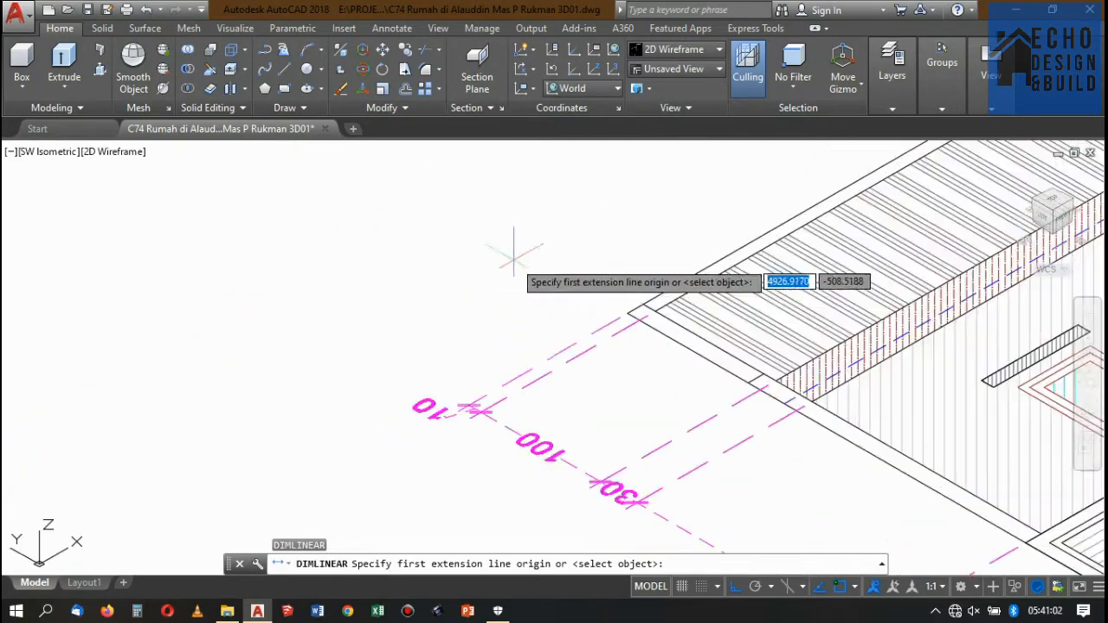
scroll(537, 248, down, 4)
scroll(684, 363, up, 3)
scroll(688, 360, up, 4)
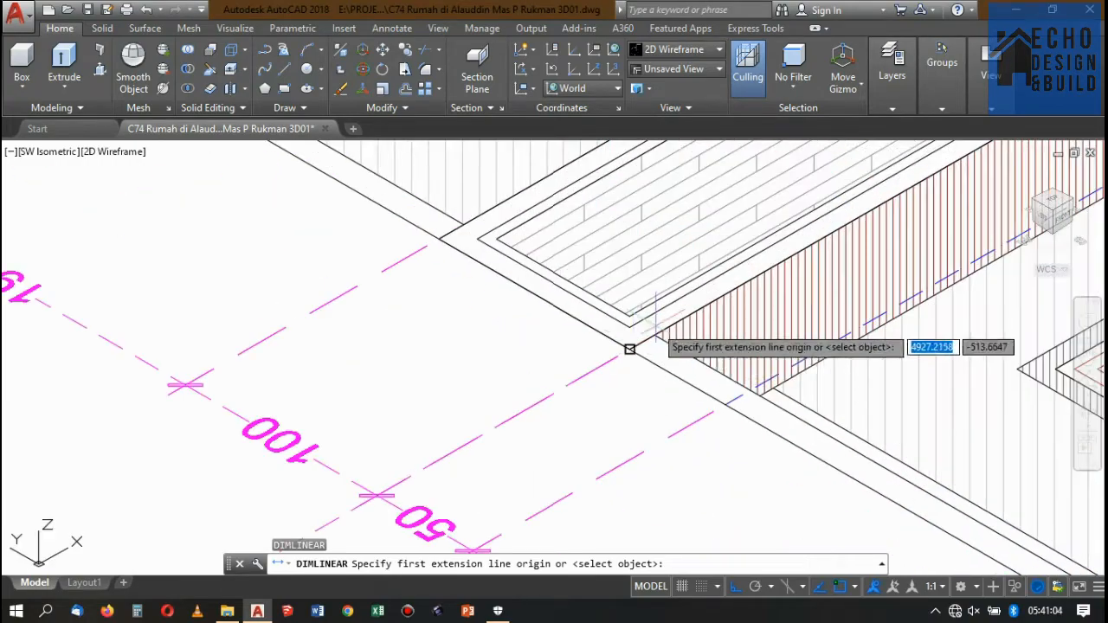
scroll(606, 340, down, 4)
scroll(623, 346, up, 4)
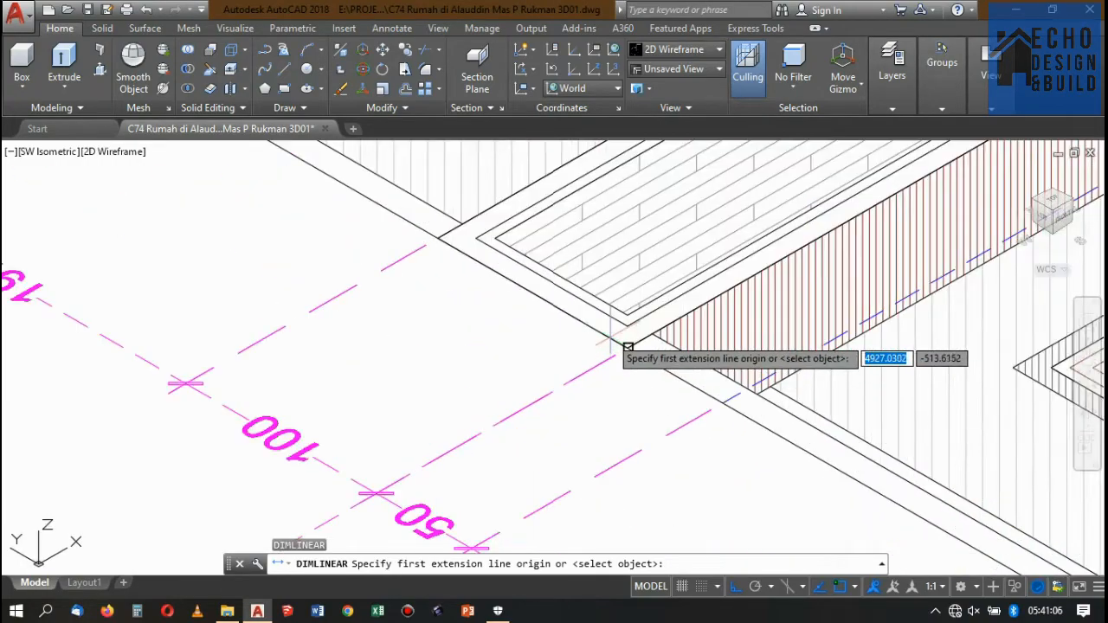
click(627, 347)
Examine the eaves fascia on the front elevation and the roof edge and wall top on the drawing with the sloped roof
scroll(658, 381, down, 4)
scroll(606, 372, up, 6)
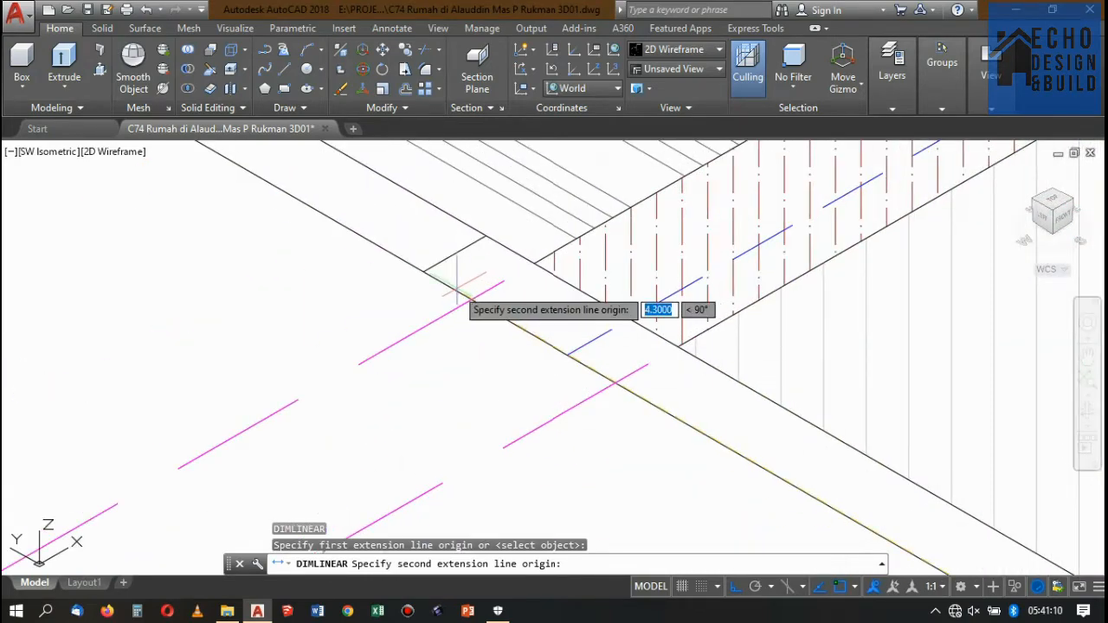
scroll(611, 287, down, 3)
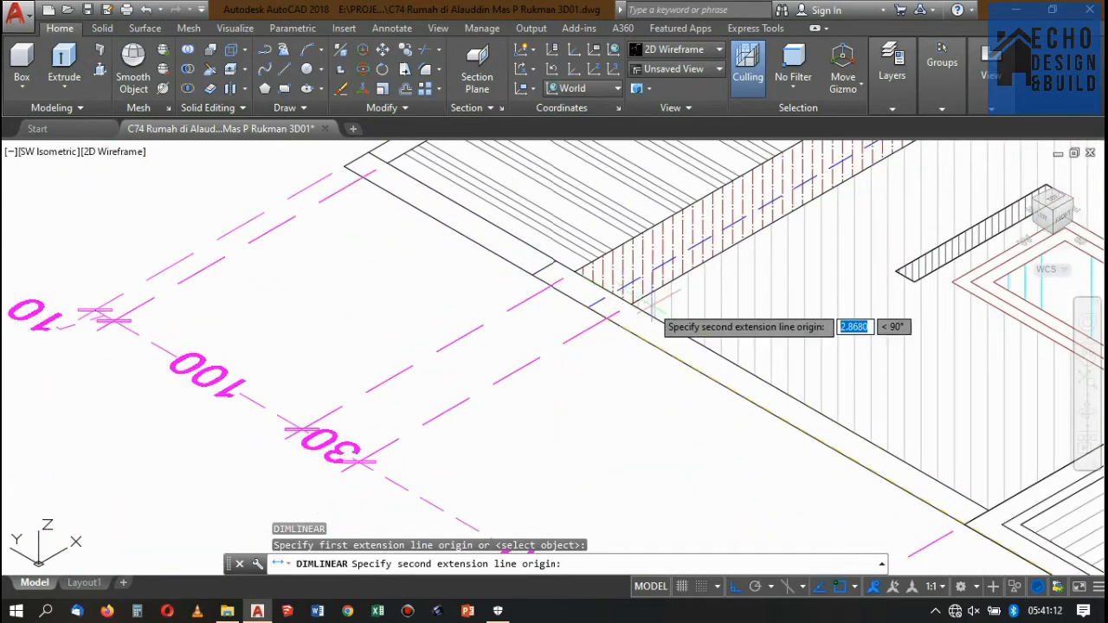
scroll(468, 355, down, 5)
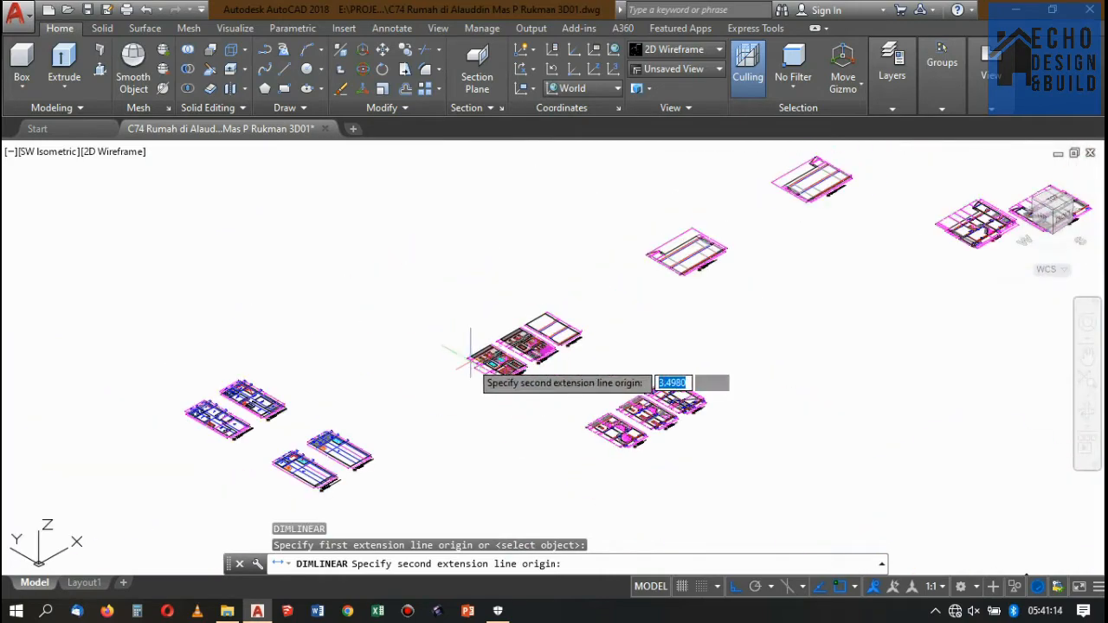
scroll(645, 254, up, 6)
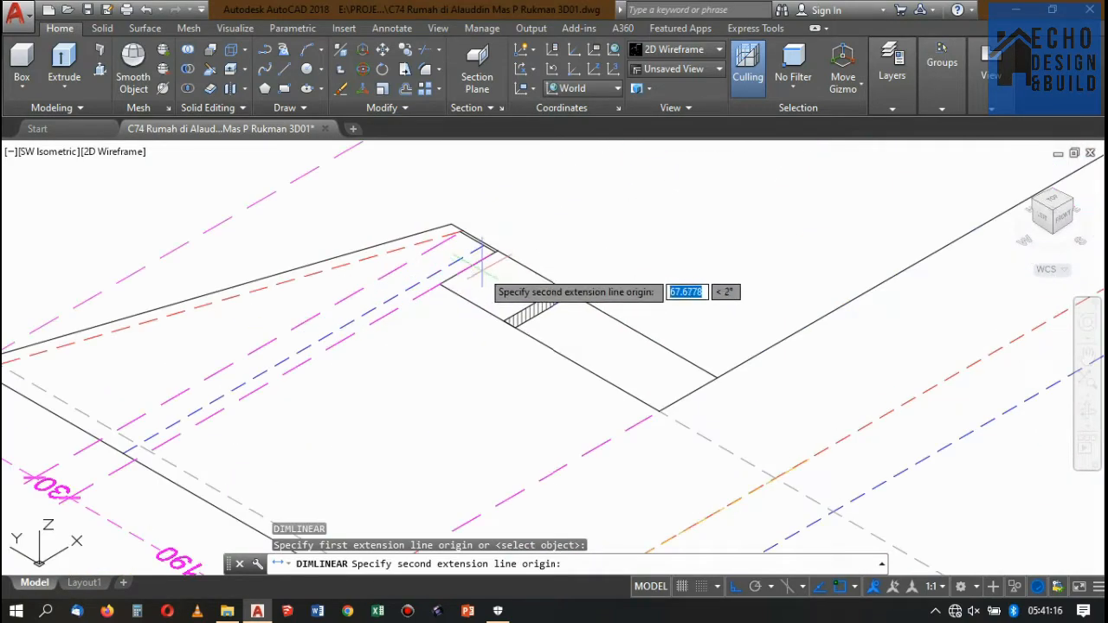
scroll(502, 249, up, 2)
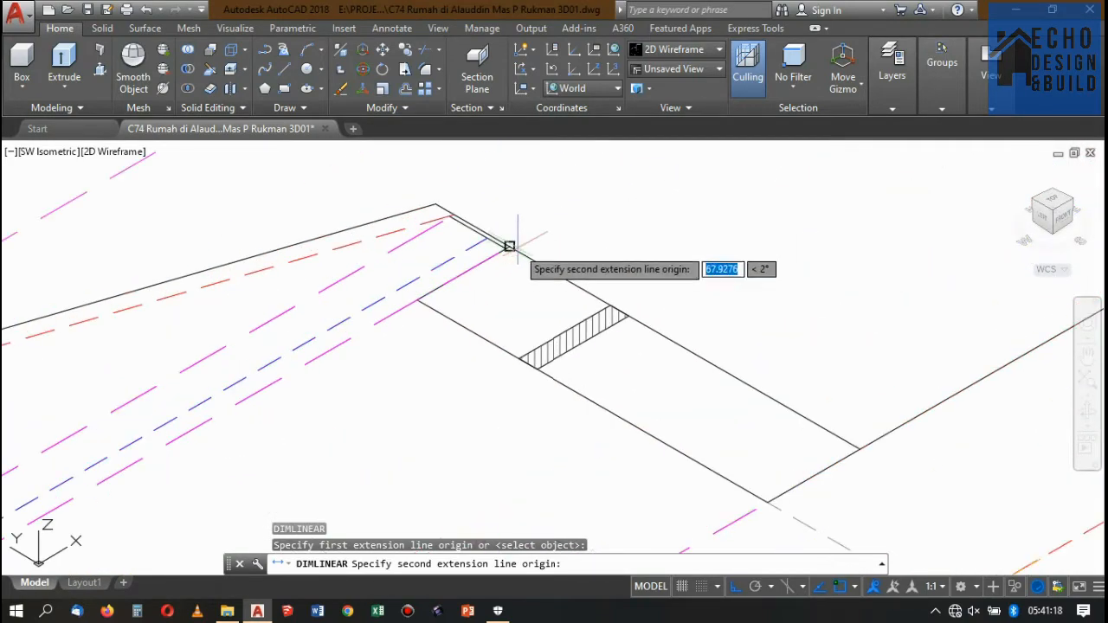
scroll(693, 223, down, 3)
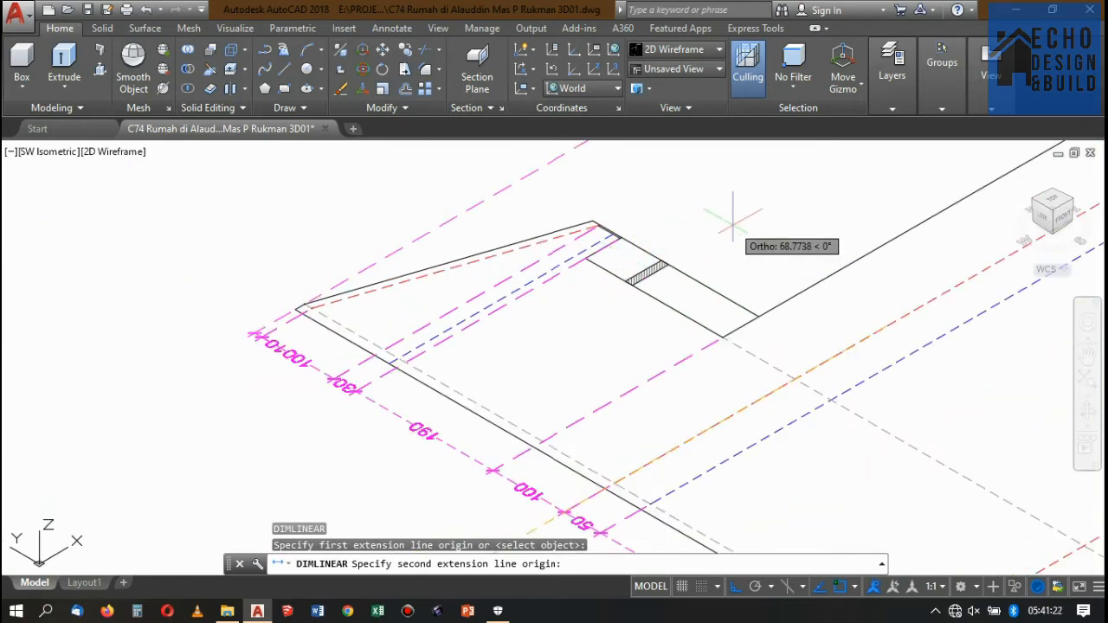
scroll(603, 197, up, 3)
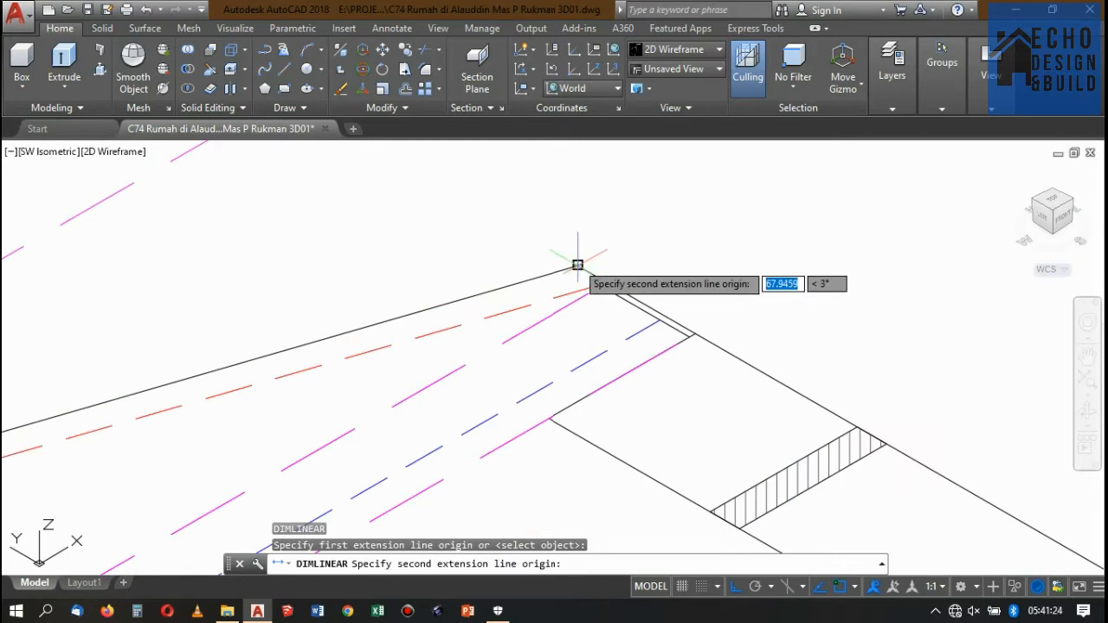
scroll(702, 251, down, 5)
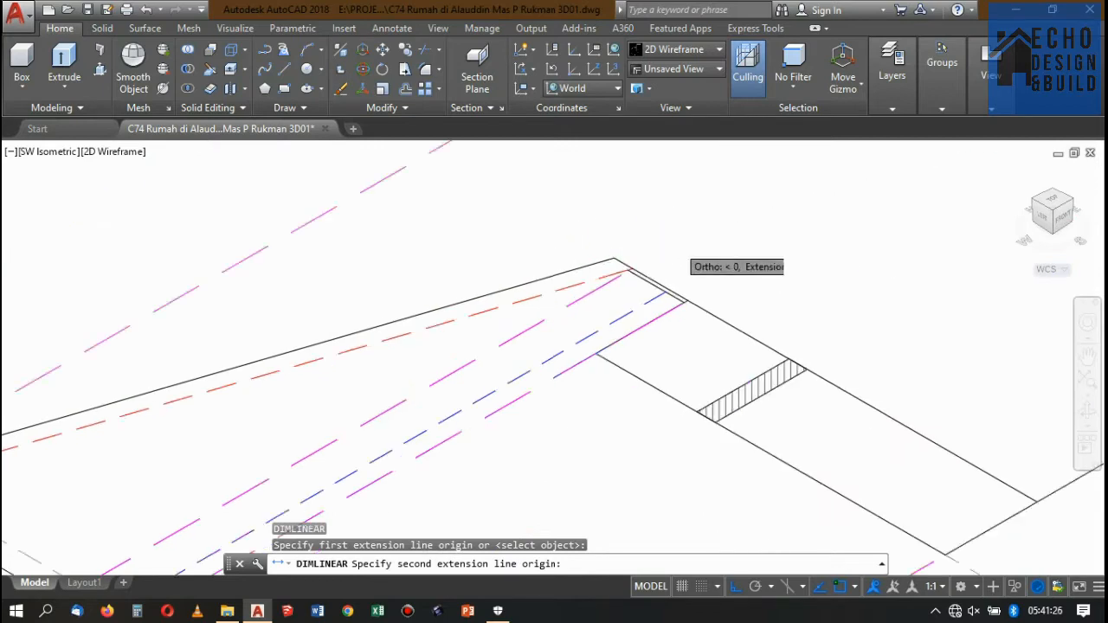
scroll(684, 255, down, 6)
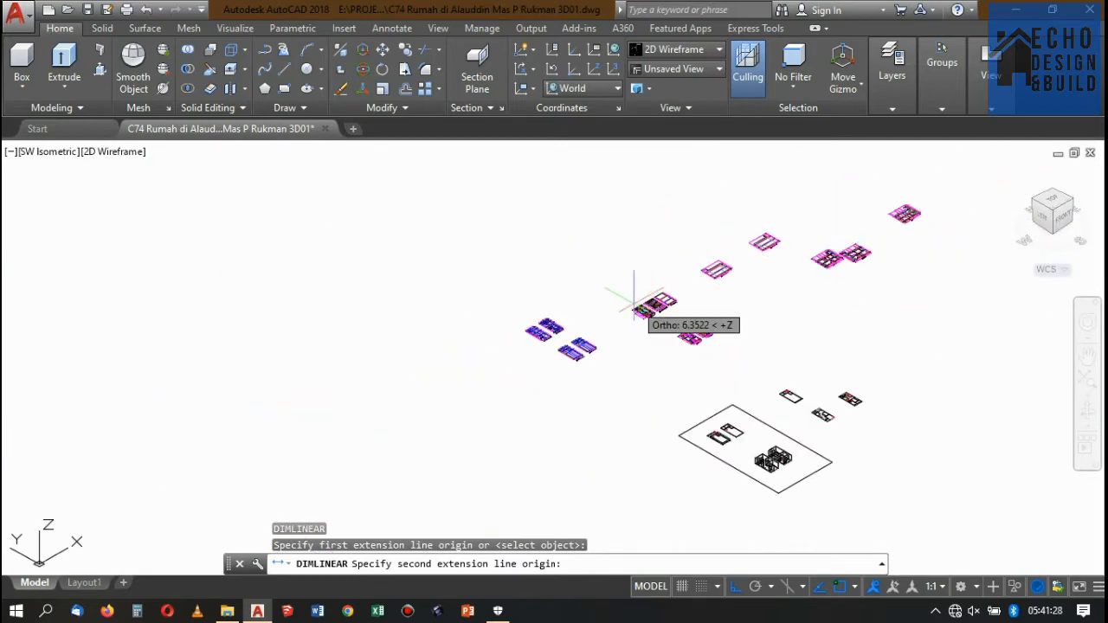
Set the dimension's second point at the roof fascia's edge on the front elevation
scroll(649, 302, up, 6)
scroll(638, 342, up, 5)
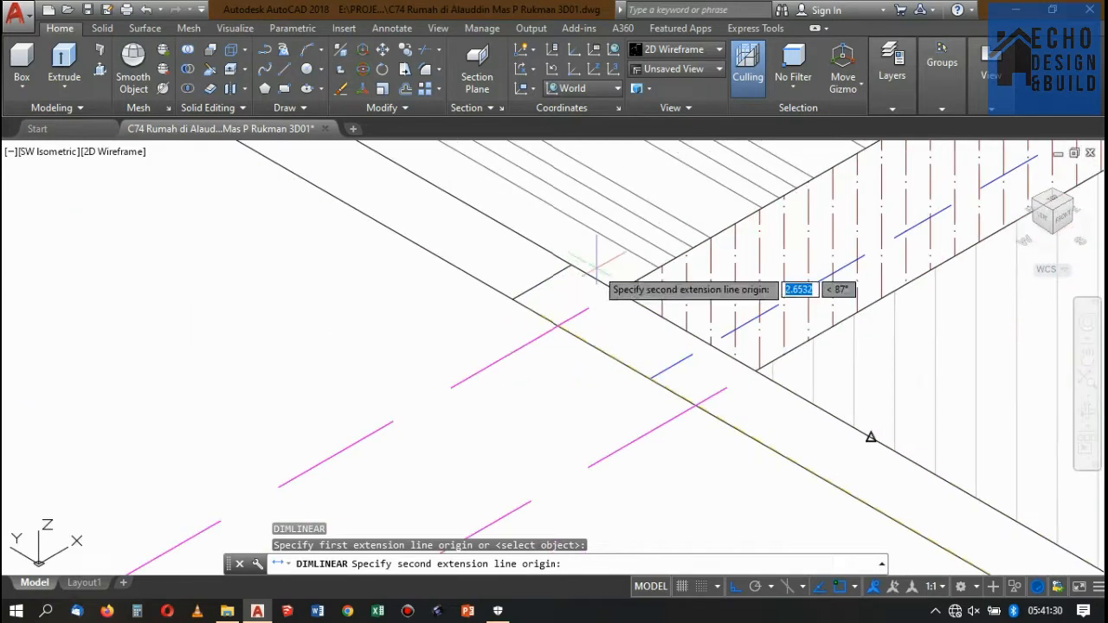
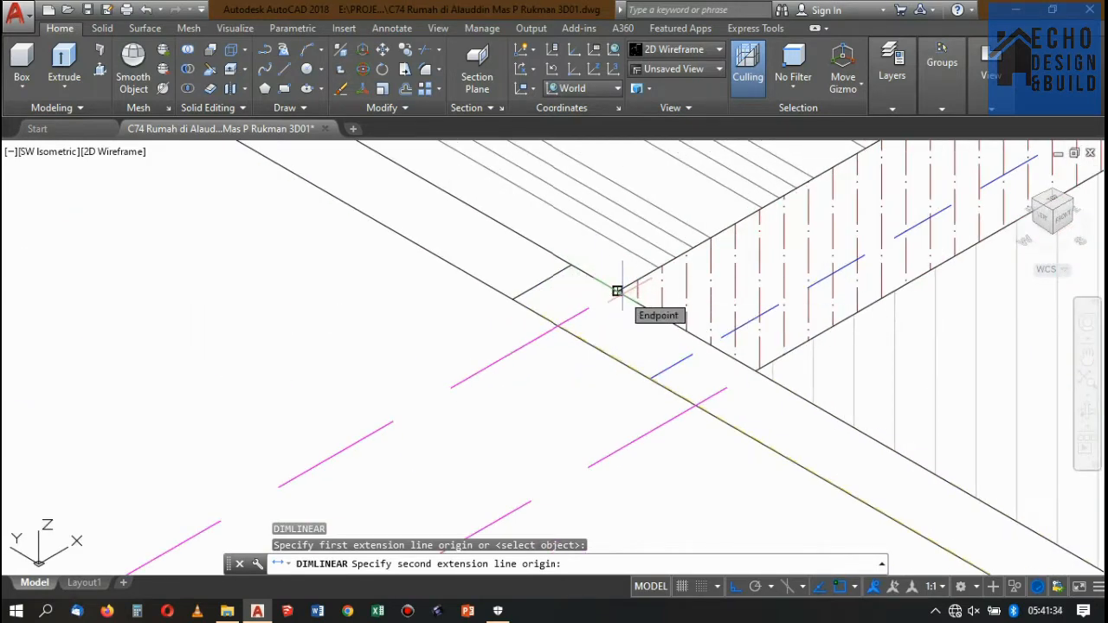
scroll(617, 291, down, 5)
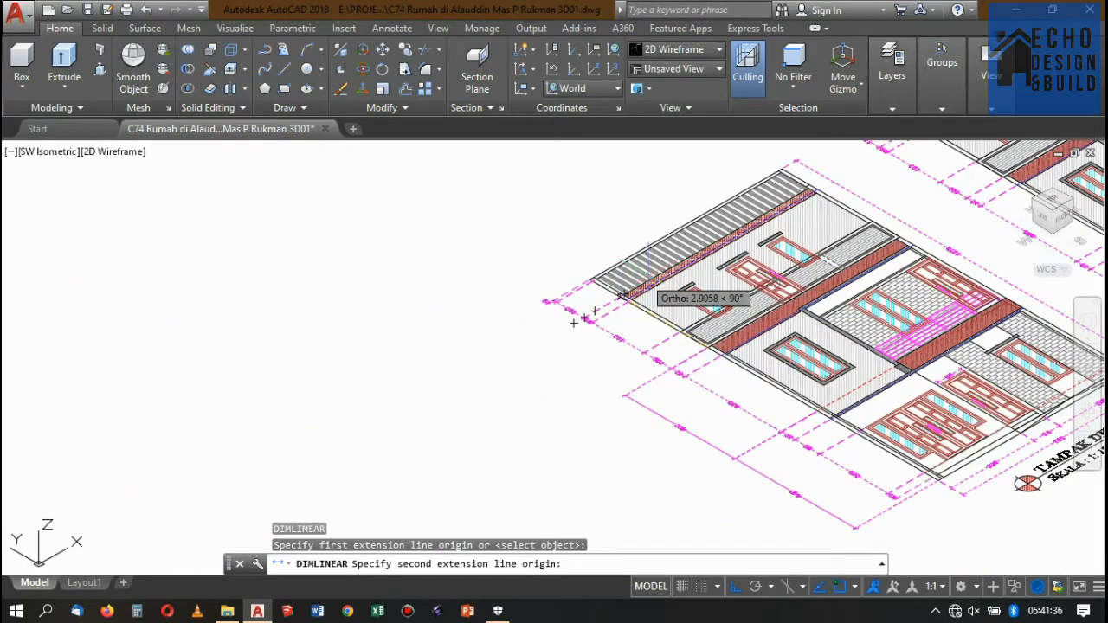
scroll(595, 310, up, 5)
click(575, 316)
Place the top-storey height dimension on the front elevation in line with the adjoining storey-height dimension
scroll(476, 372, down, 6)
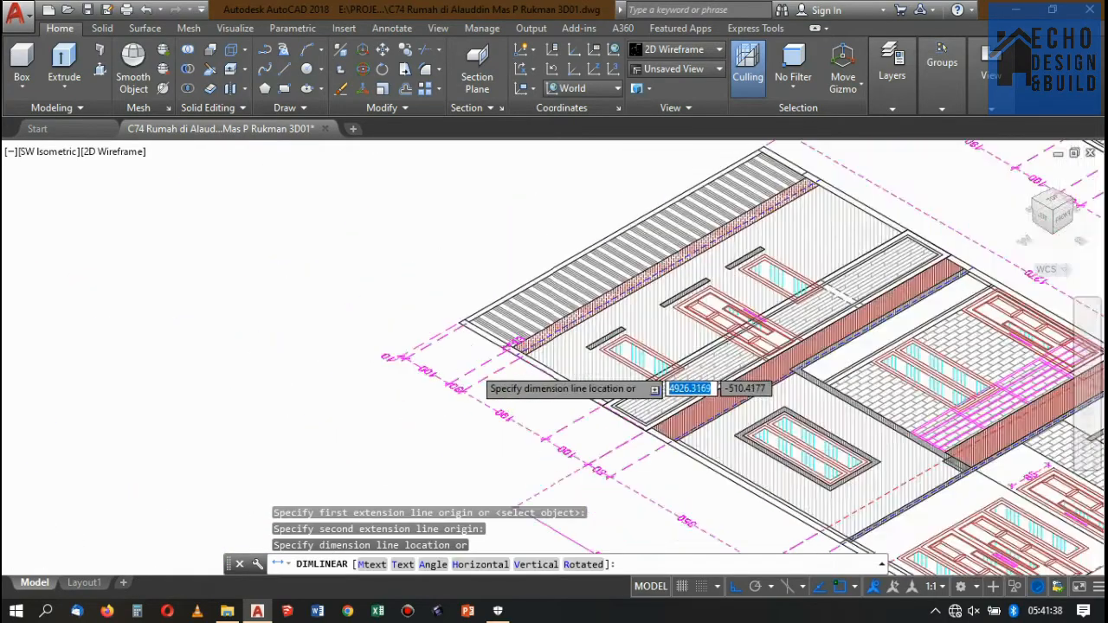
scroll(519, 399, up, 5)
scroll(519, 400, down, 3)
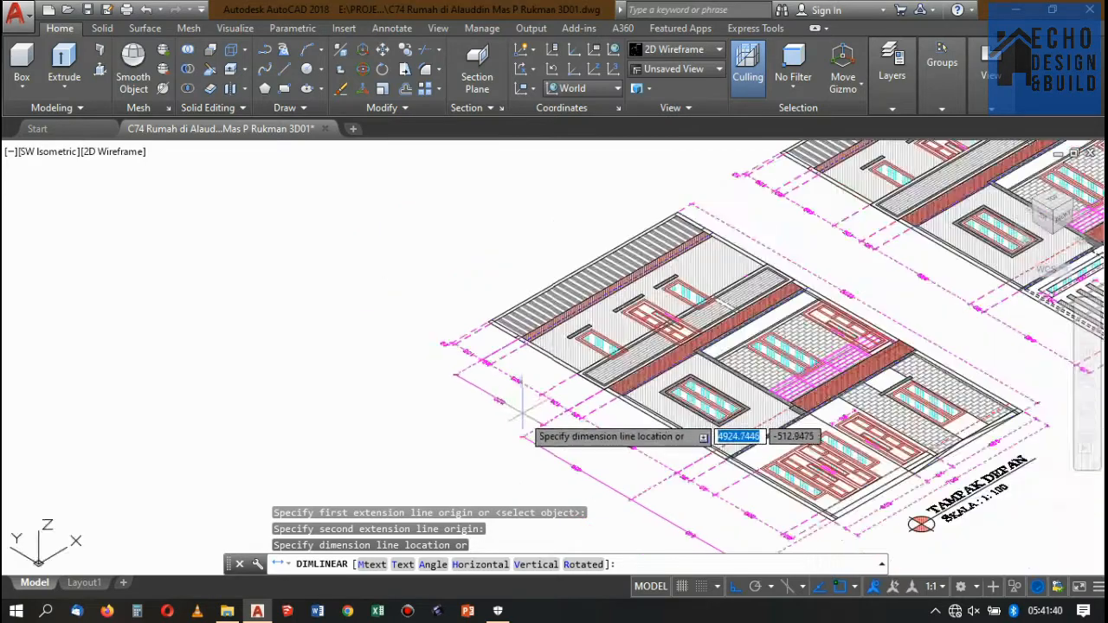
scroll(524, 450, up, 8)
scroll(554, 372, up, 6)
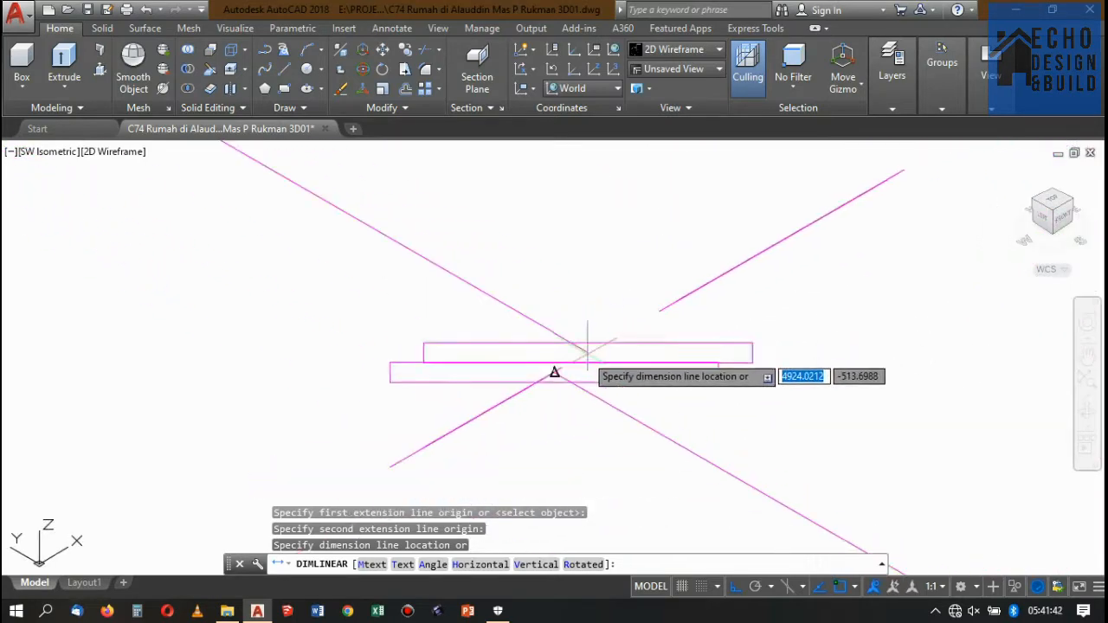
click(554, 371)
scroll(635, 306, down, 8)
scroll(635, 306, down, 6)
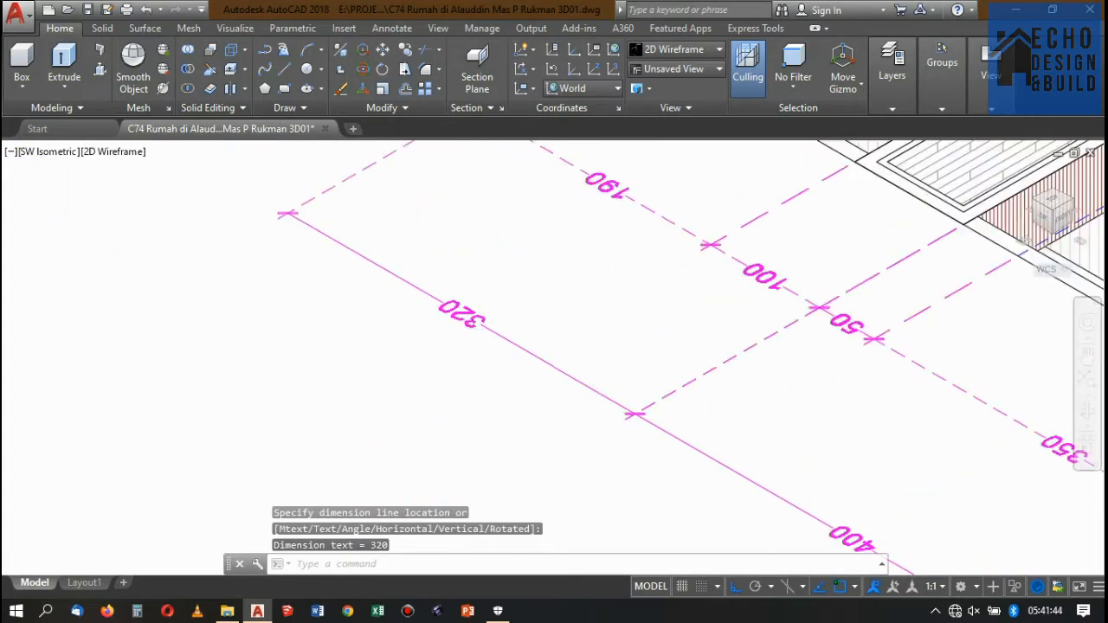
Examine the top-storey height on the front elevation and the roof edge and wall top on the drawing with the sloped roof
scroll(601, 349, up, 6)
scroll(537, 375, down, 4)
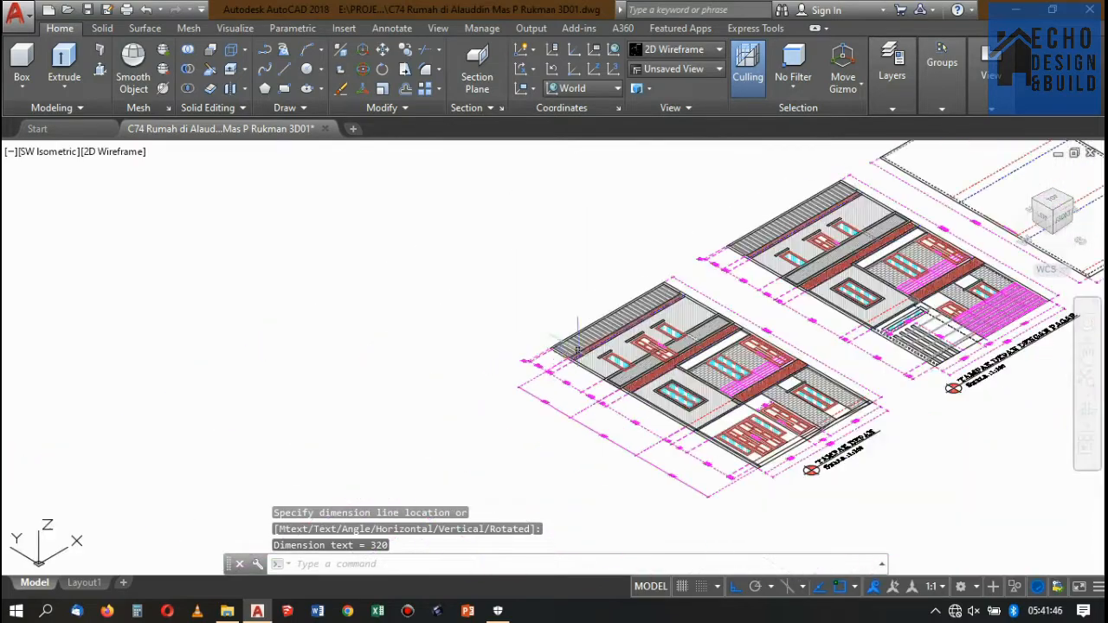
scroll(571, 337, up, 2)
scroll(633, 314, down, 8)
scroll(636, 307, up, 8)
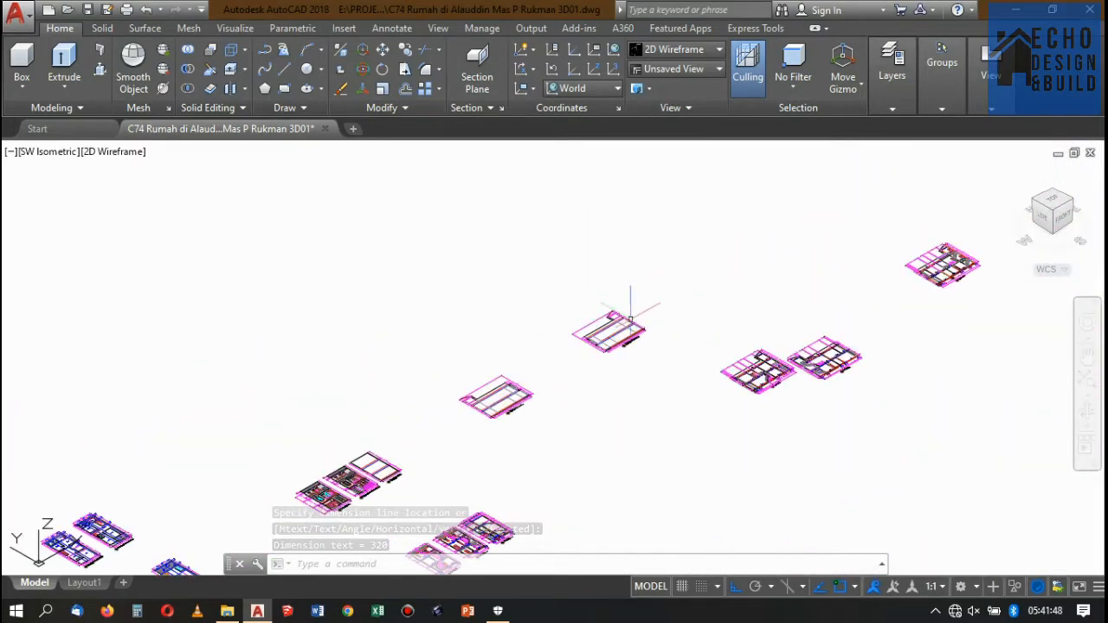
scroll(569, 321, down, 7)
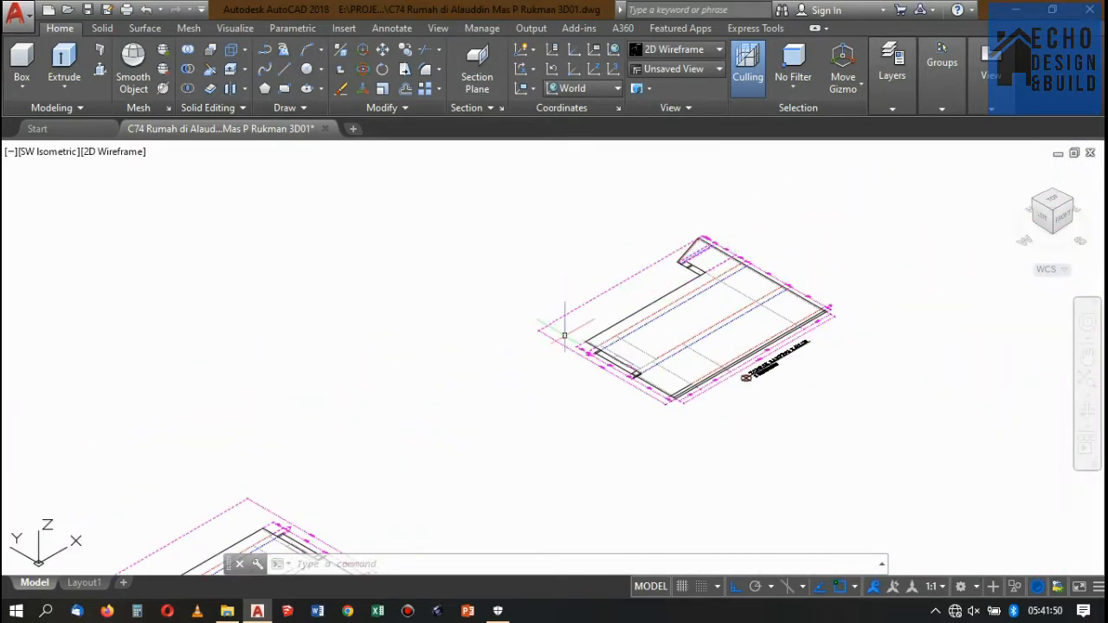
scroll(606, 295, up, 5)
scroll(603, 303, up, 5)
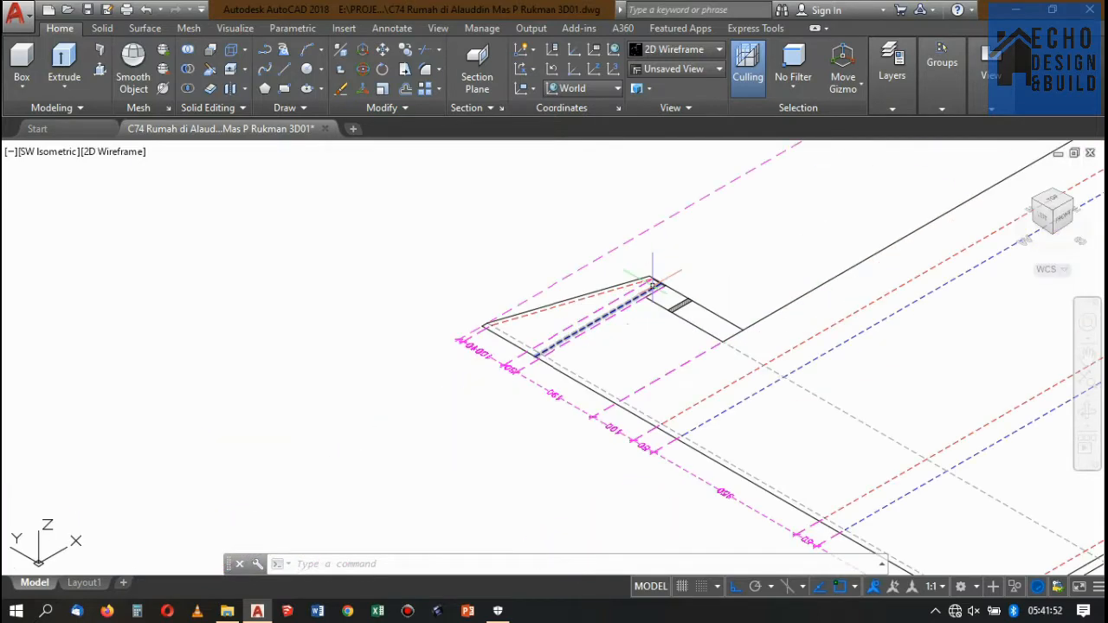
scroll(531, 394, down, 6)
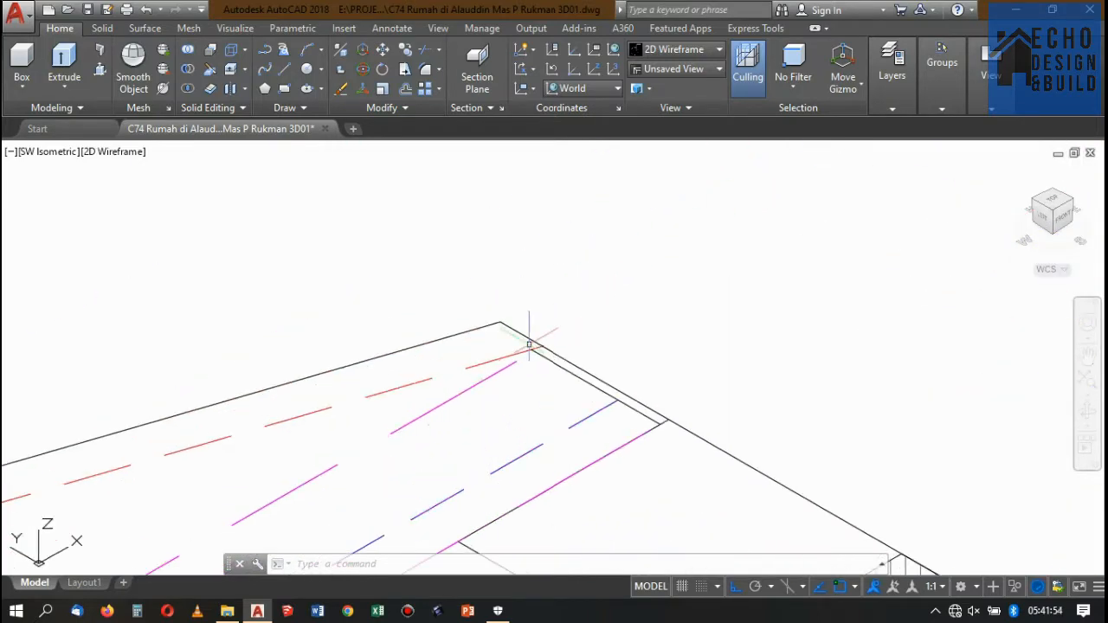
scroll(653, 325, down, 5)
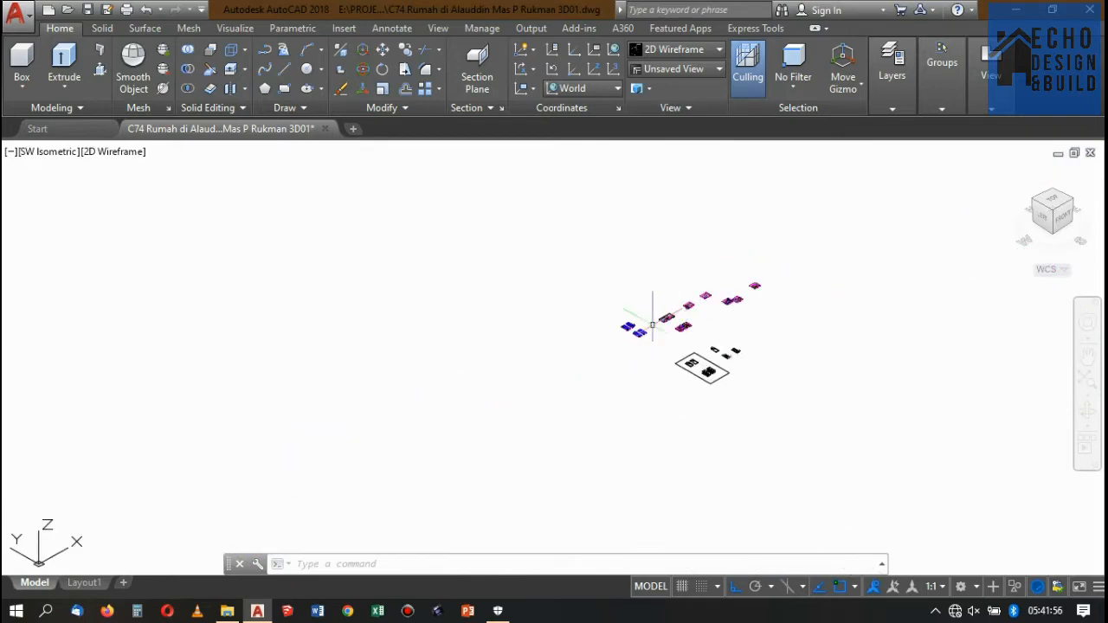
scroll(640, 318, up, 5)
scroll(638, 321, down, 5)
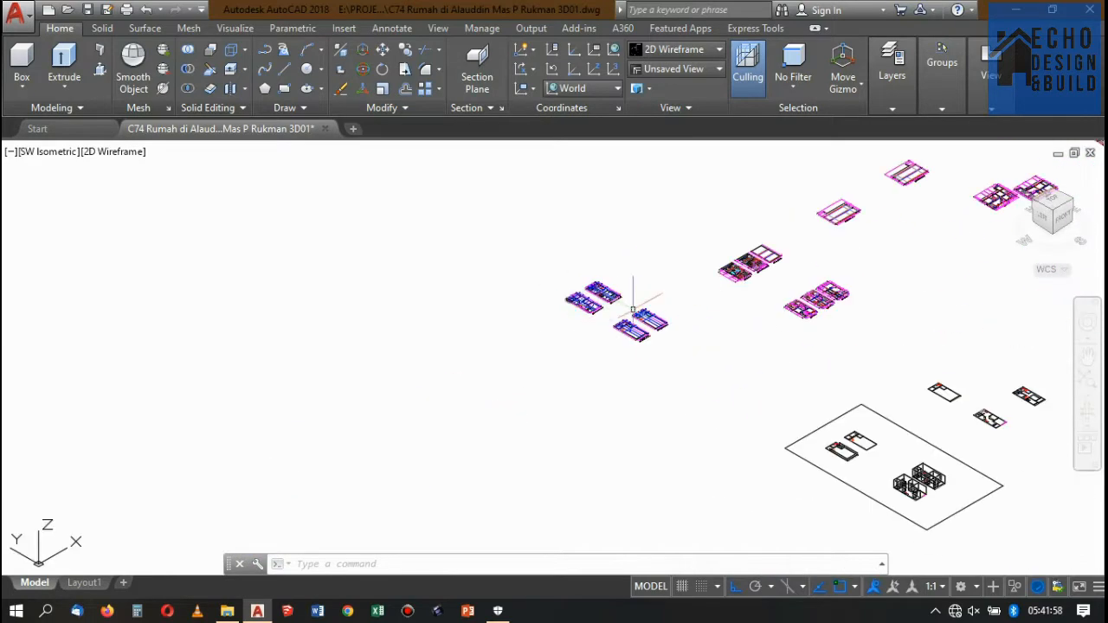
scroll(638, 321, up, 5)
scroll(562, 368, up, 2)
scroll(570, 358, down, 7)
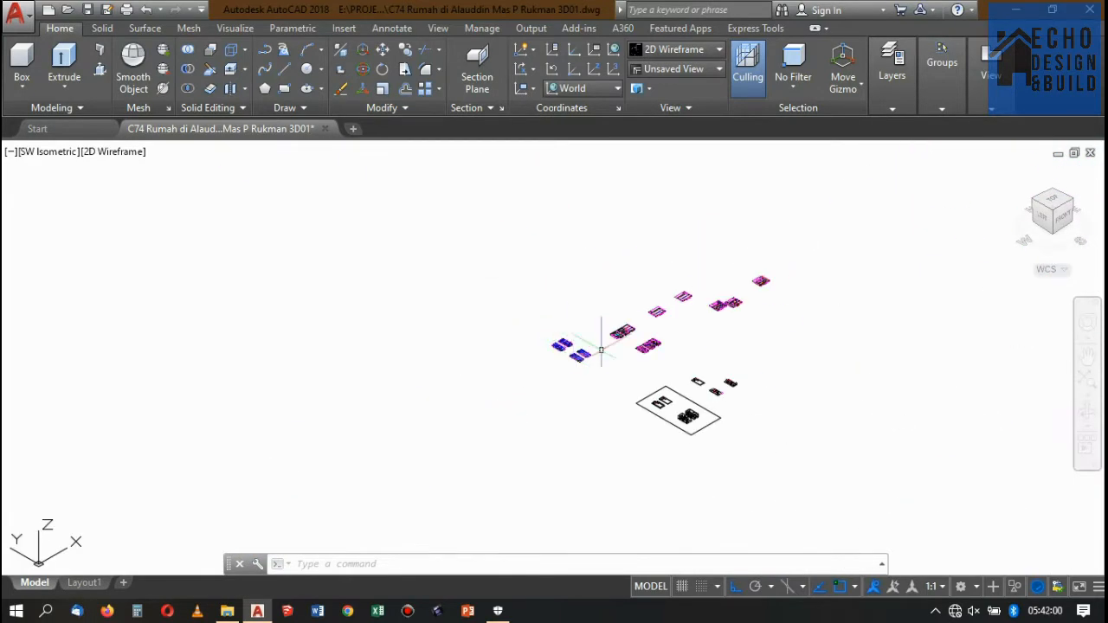
Stretch the top-storey dimension's upper extension origin to the short edge line just above the roof fascia on the front elevation
scroll(601, 349, up, 8)
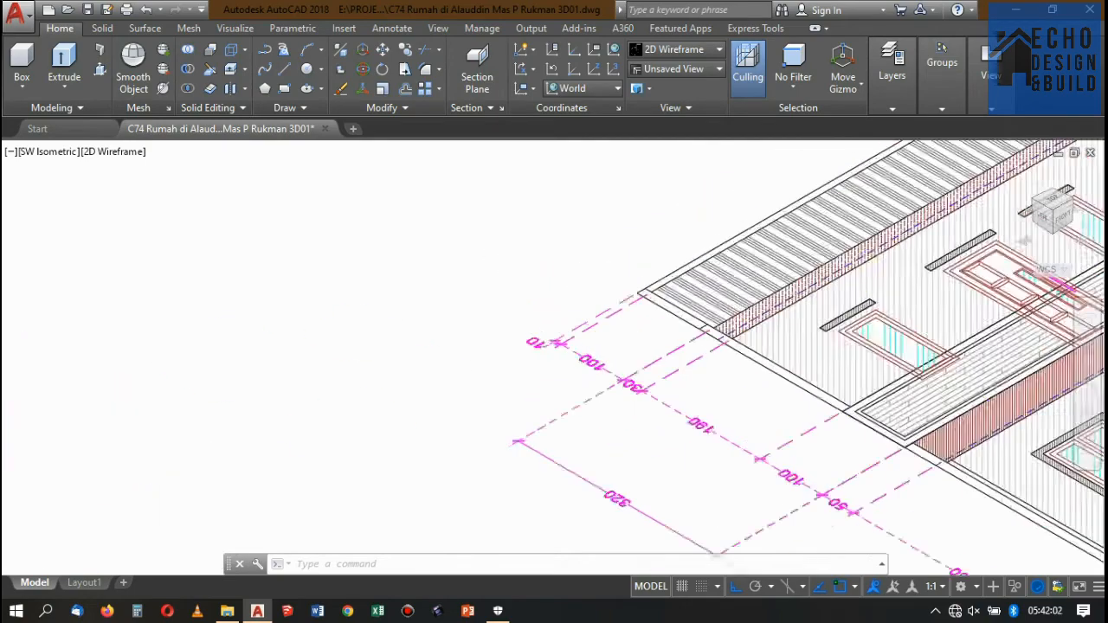
scroll(572, 316, down, 3)
scroll(581, 373, up, 3)
click(556, 422)
click(507, 375)
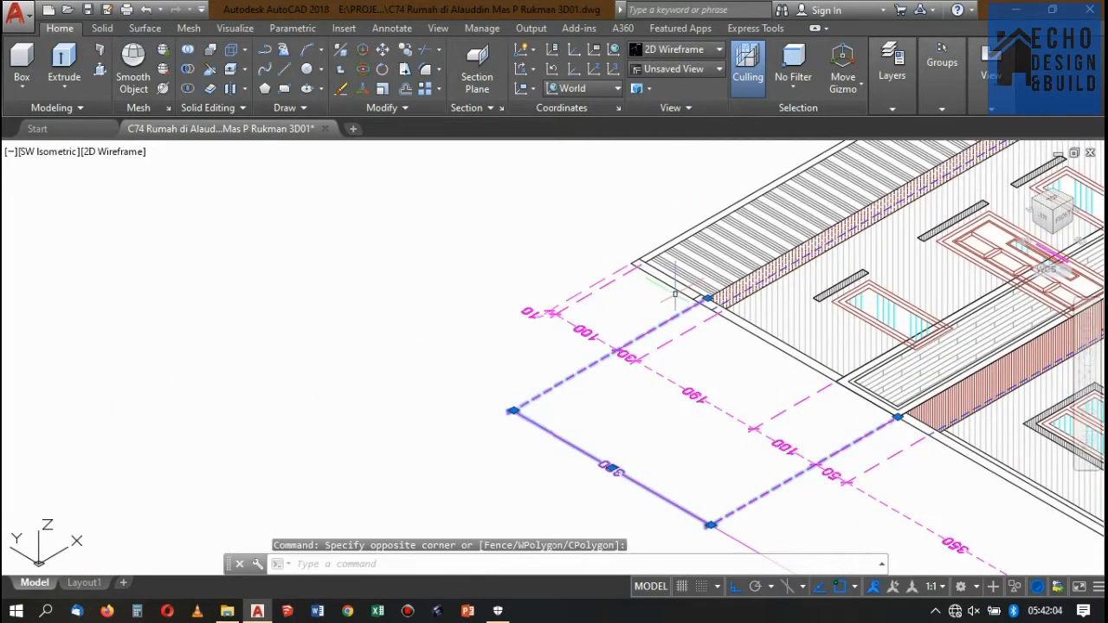
scroll(769, 304, up, 6)
click(768, 305)
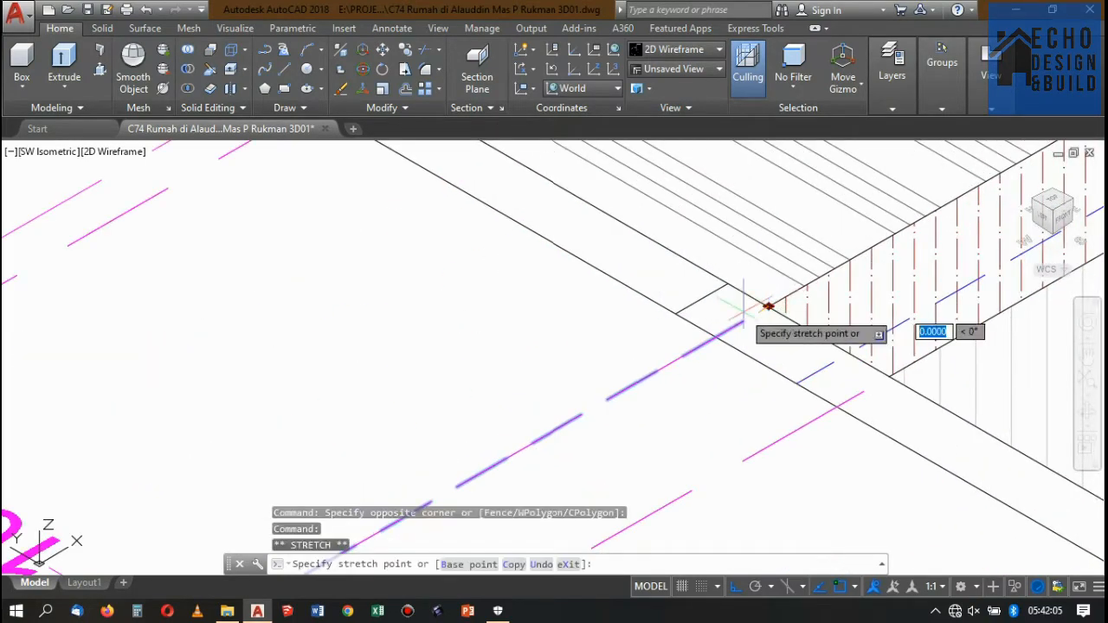
click(676, 313)
scroll(676, 312, down, 5)
scroll(681, 357, up, 8)
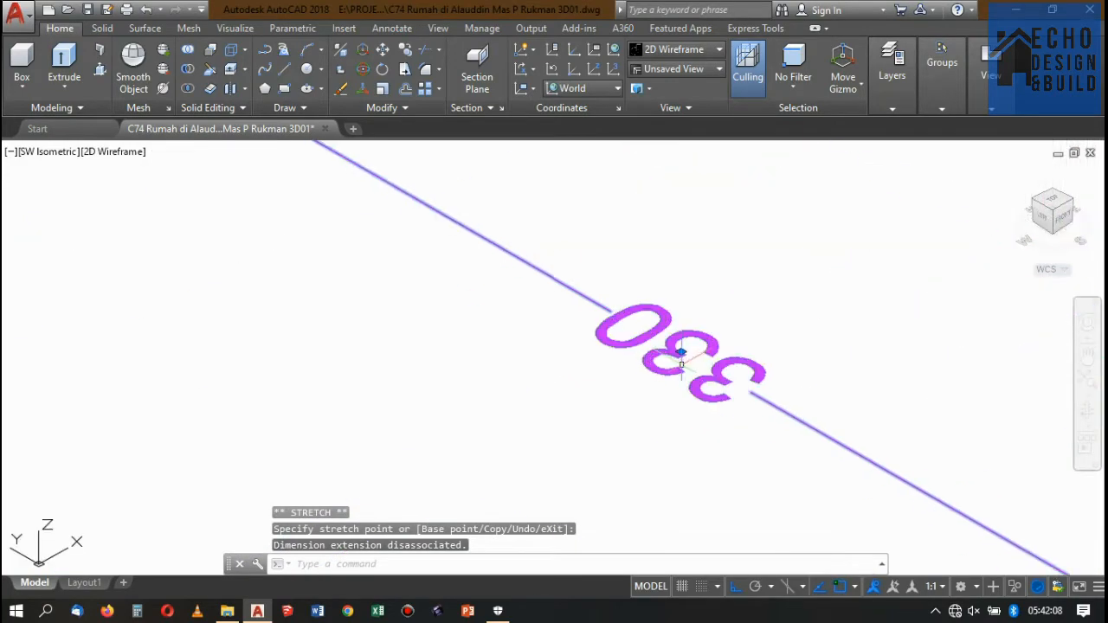
scroll(682, 357, down, 6)
key(Escape)
scroll(334, 219, down, 2)
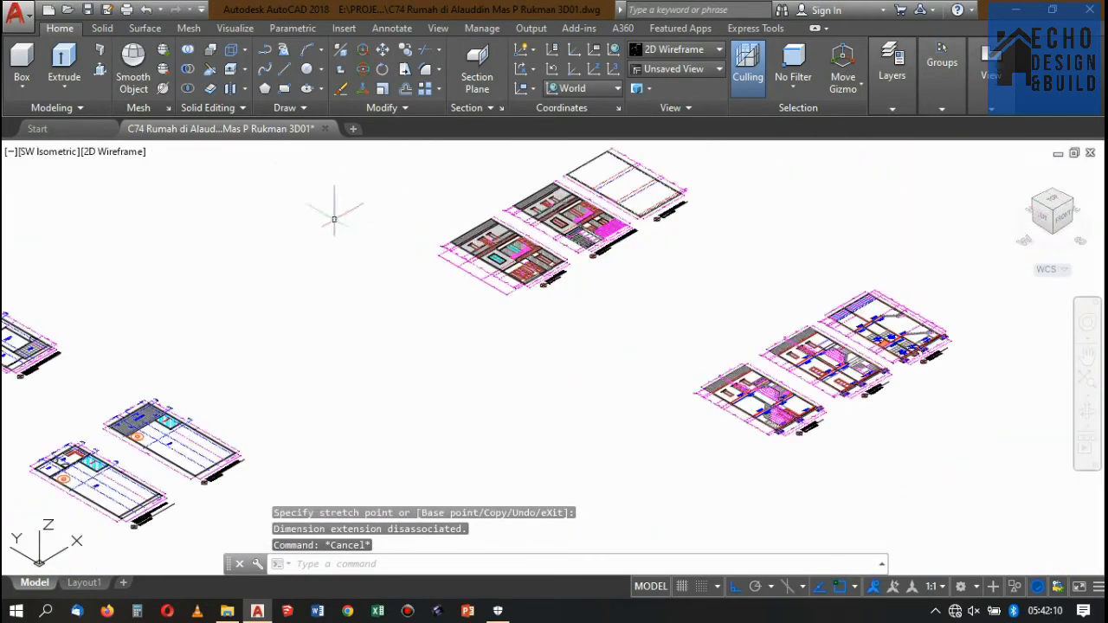
Start a polysolid for the top-storey walls and set its height to 3.3
scroll(446, 160, down, 4)
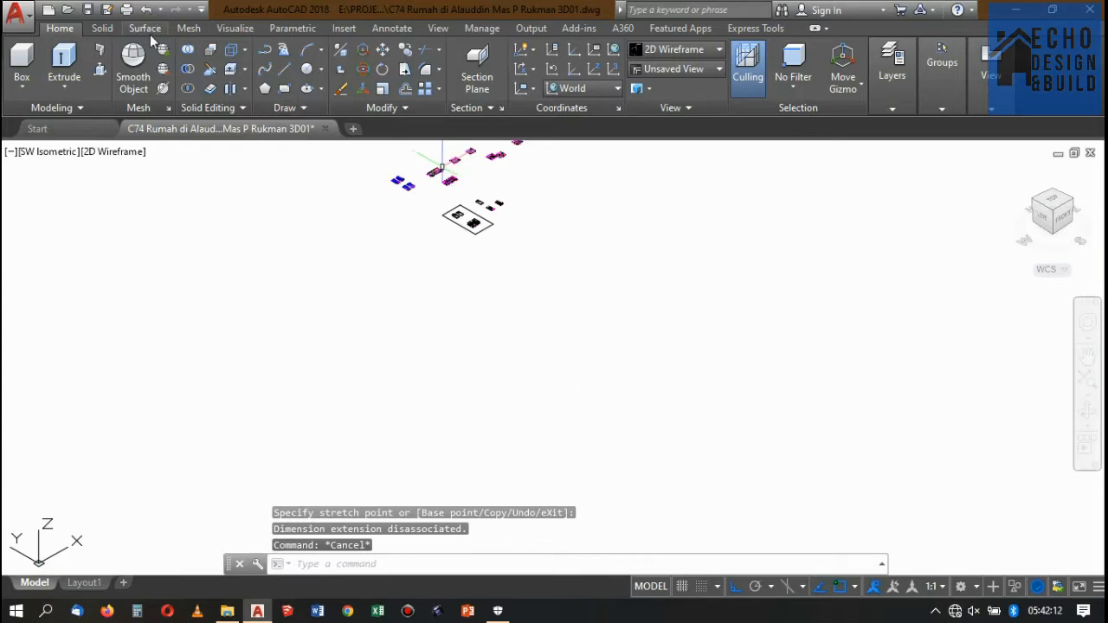
click(103, 49)
scroll(467, 208, up, 6)
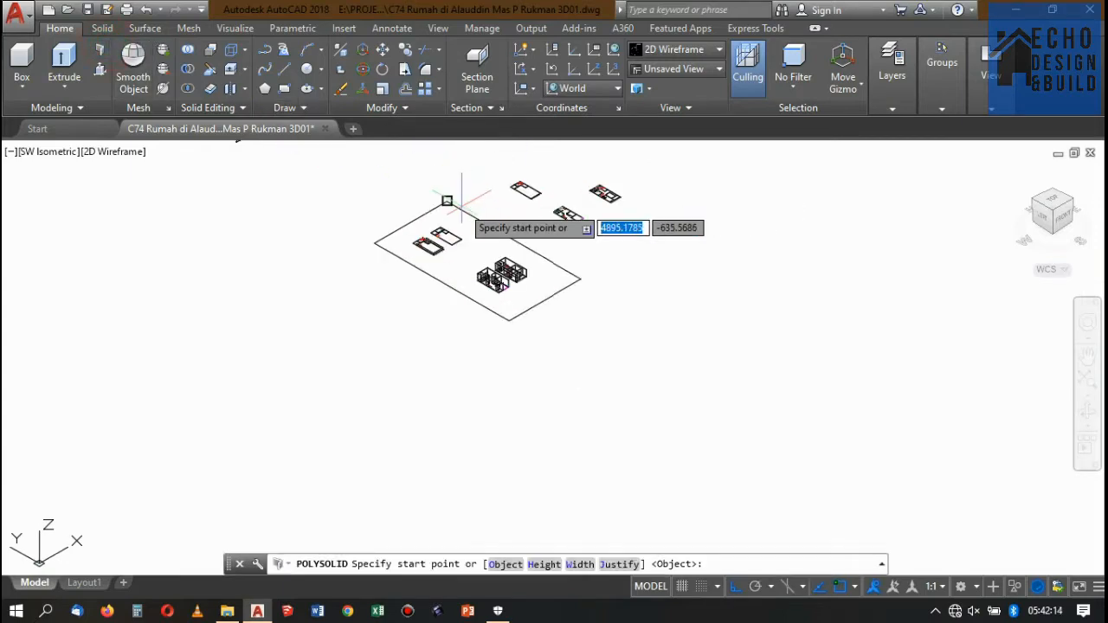
scroll(597, 320, down, 4)
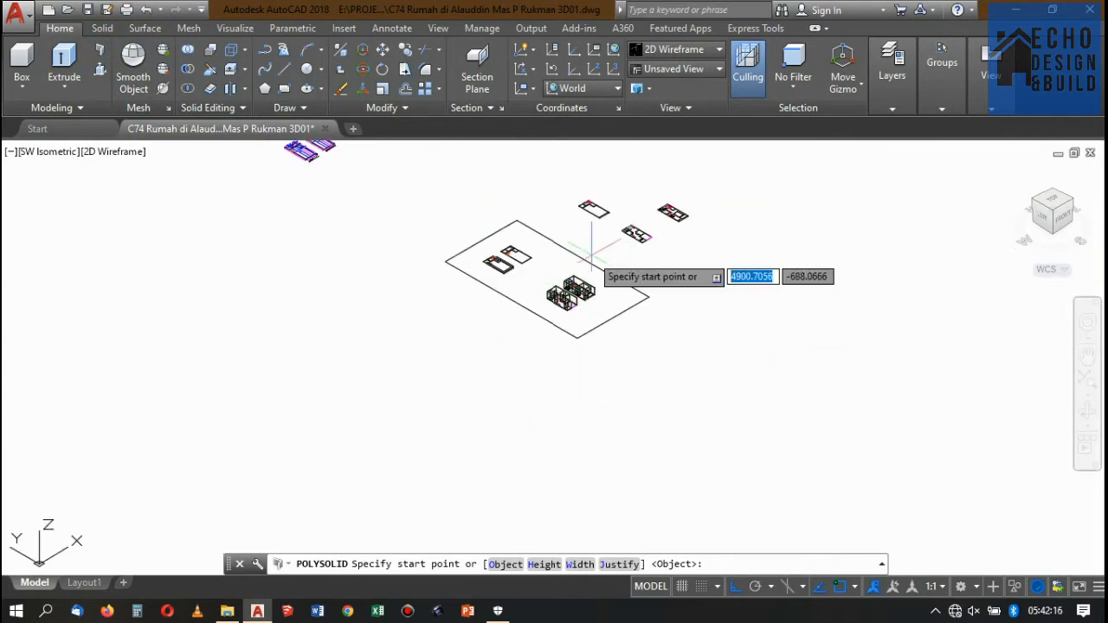
scroll(425, 257, up, 6)
scroll(294, 264, up, 3)
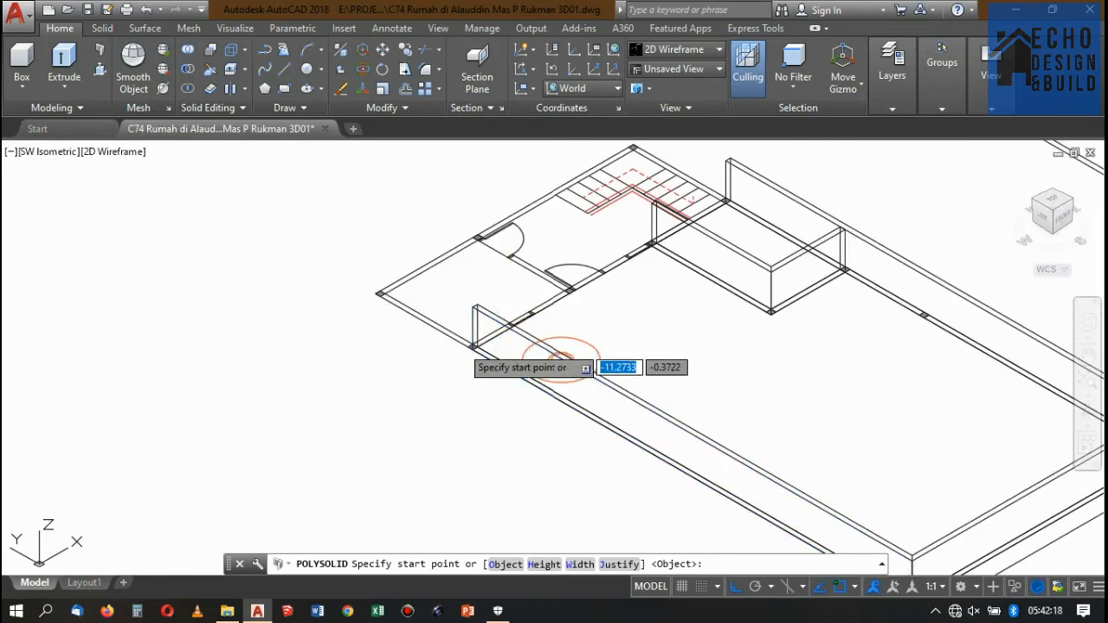
scroll(432, 337, up, 3)
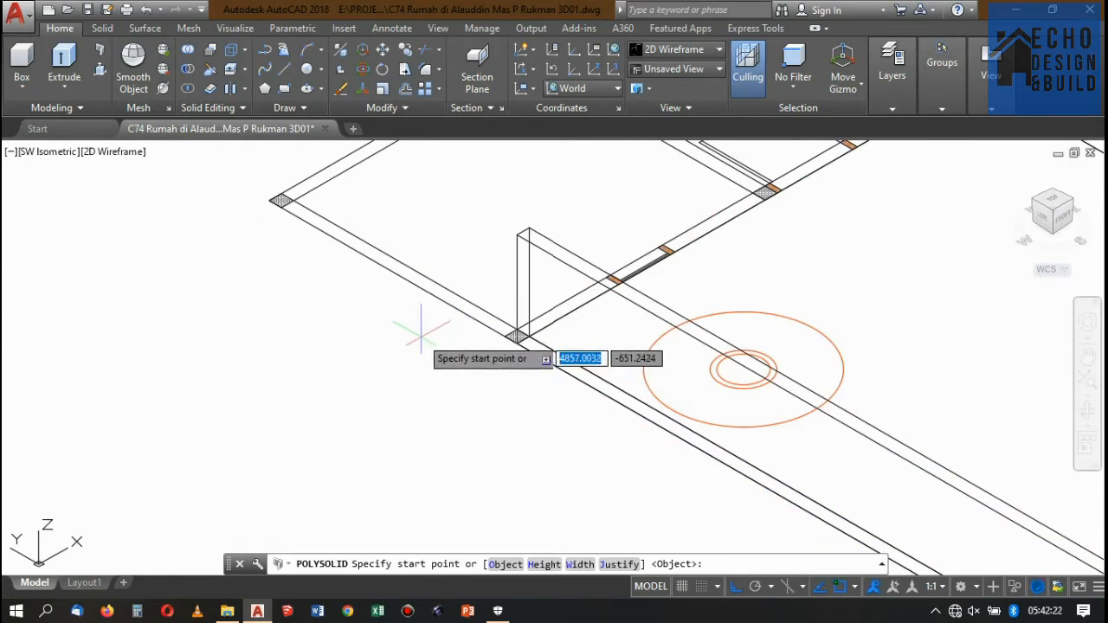
text(h)
key(Return)
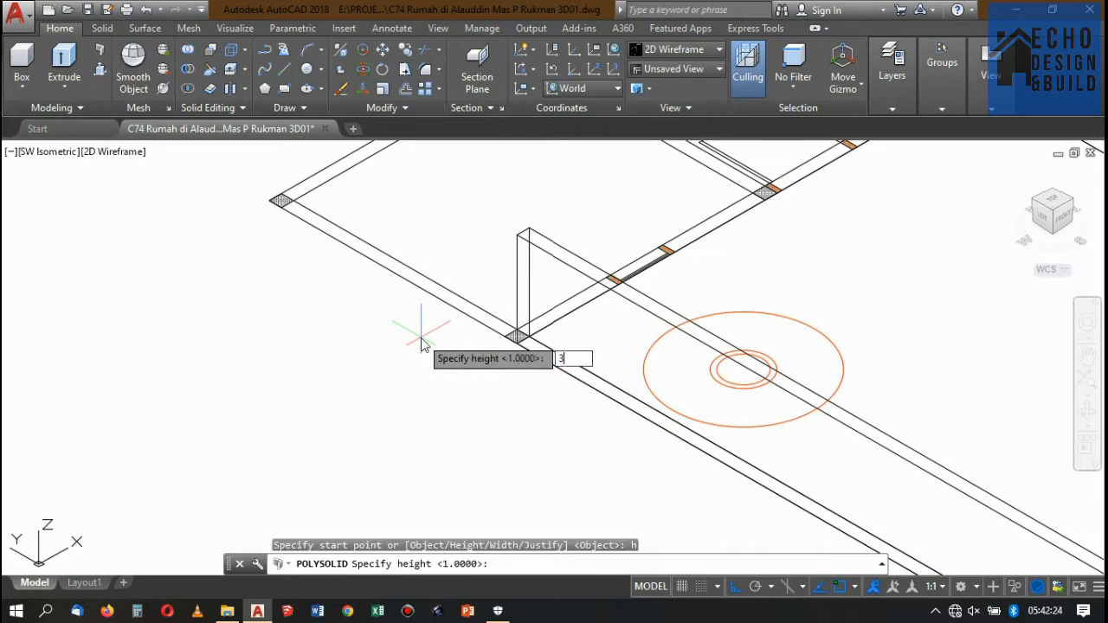
key(Return)
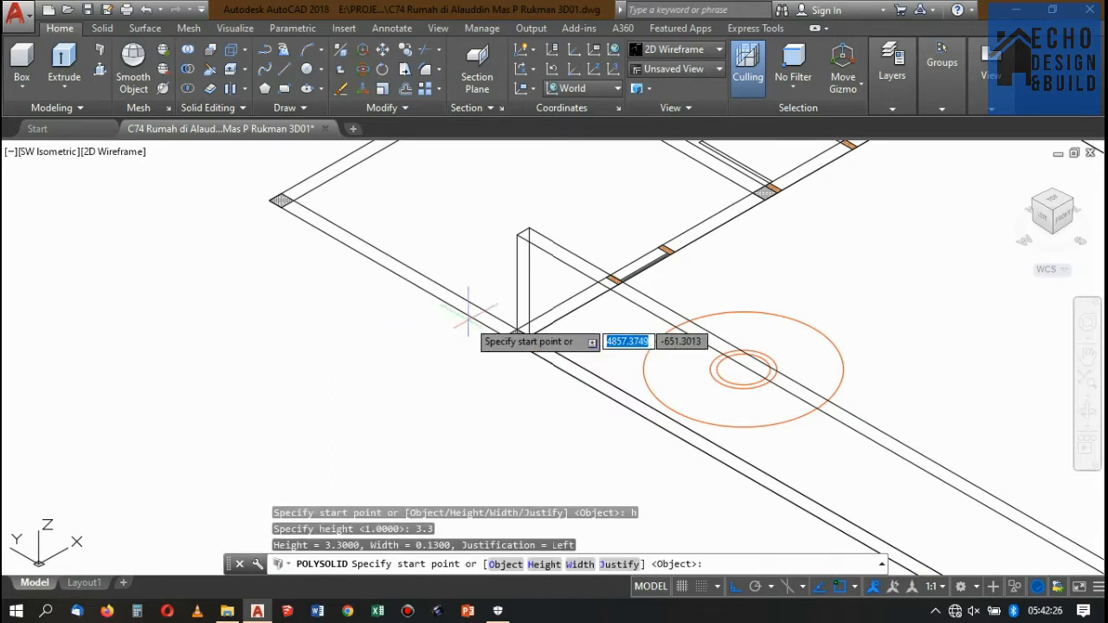
Draw the polysolid from the column where the door wall meets the parapet through the outer corner column to the corner column behind the stairs
scroll(523, 333, up, 2)
click(531, 321)
scroll(537, 363, down, 4)
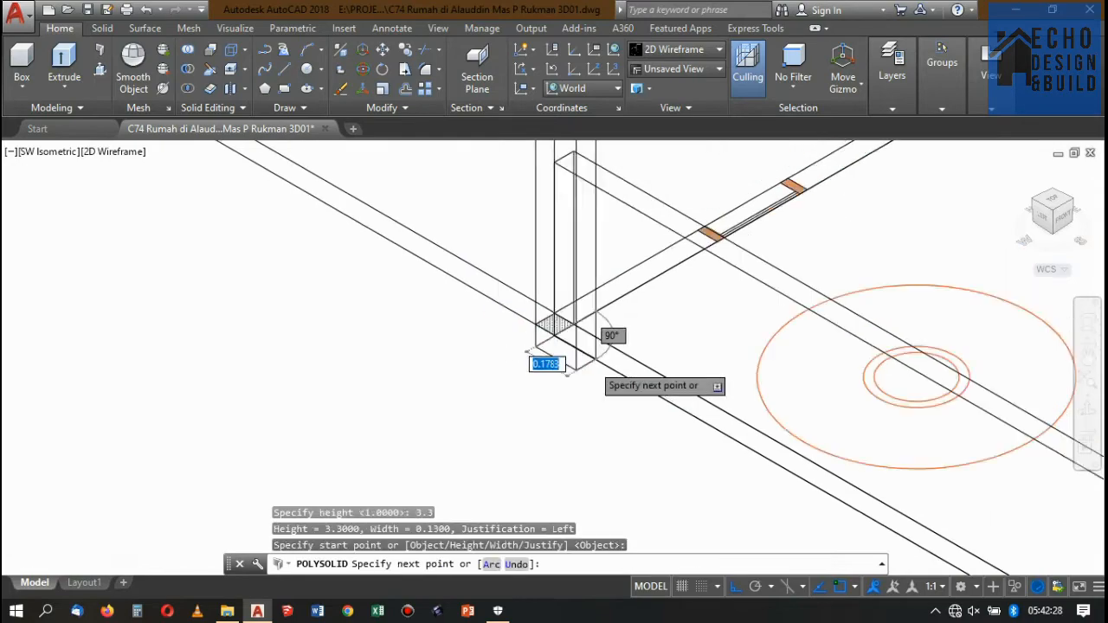
scroll(507, 314, up, 4)
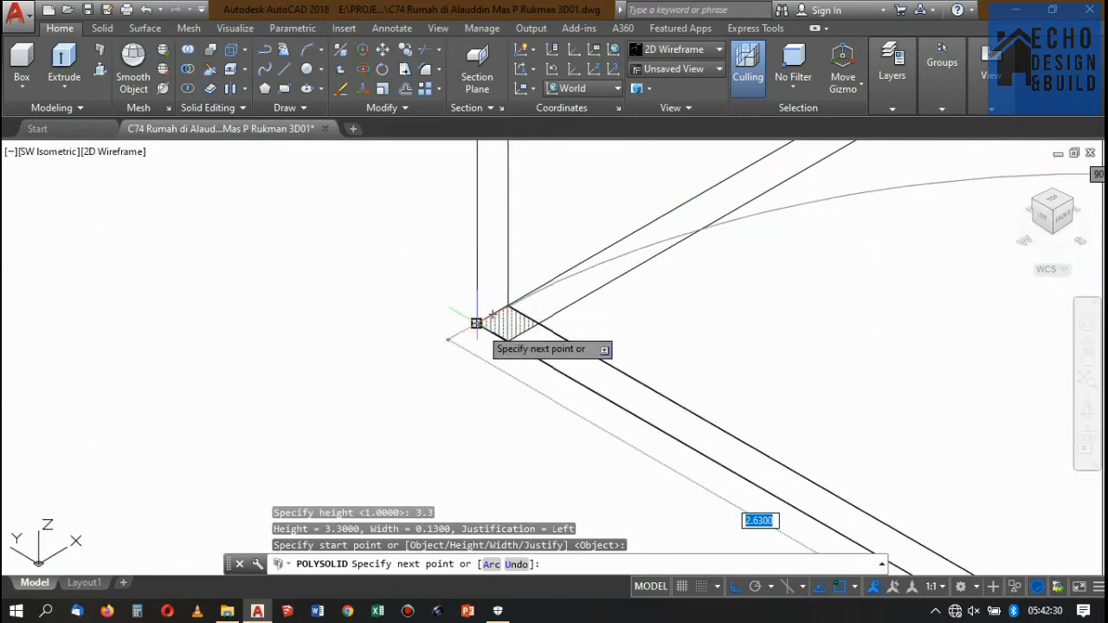
click(477, 323)
scroll(476, 400, down, 6)
scroll(558, 323, up, 3)
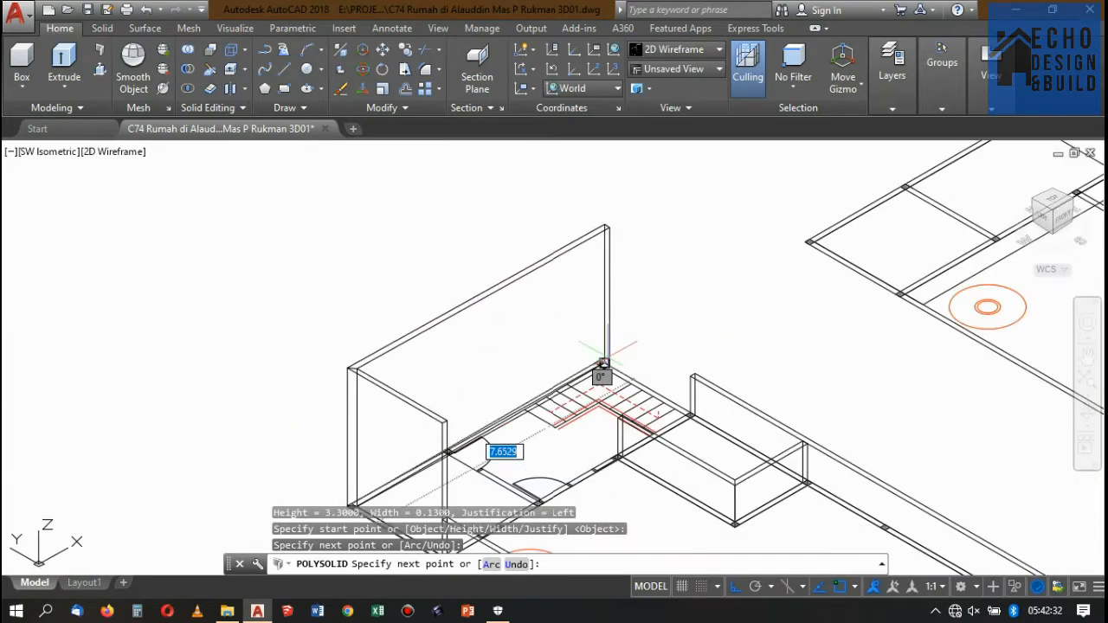
scroll(602, 363, up, 4)
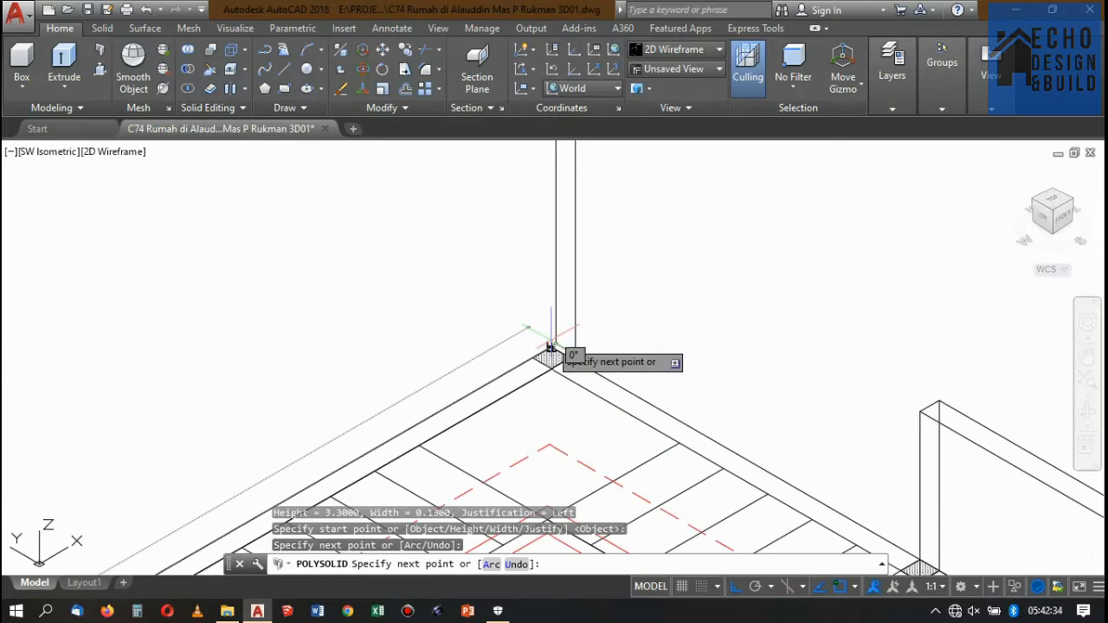
scroll(551, 342, up, 6)
click(557, 363)
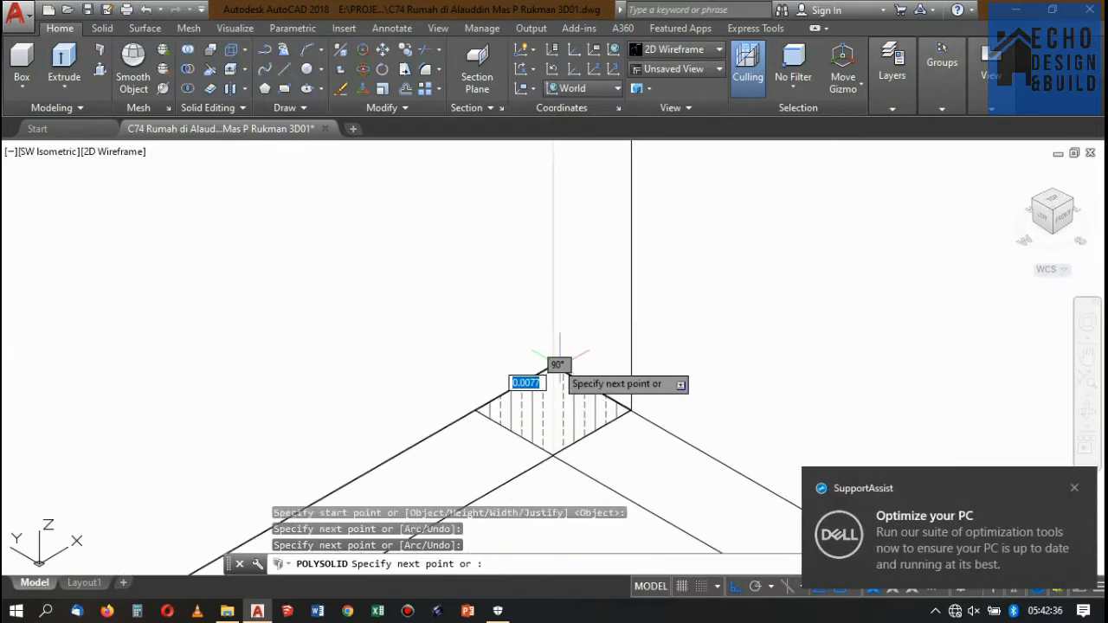
Continue the polysolid past the stairs to the next column and back along the door wall to the starting column, finishing the enclosure
scroll(559, 357, down, 5)
scroll(655, 377, up, 5)
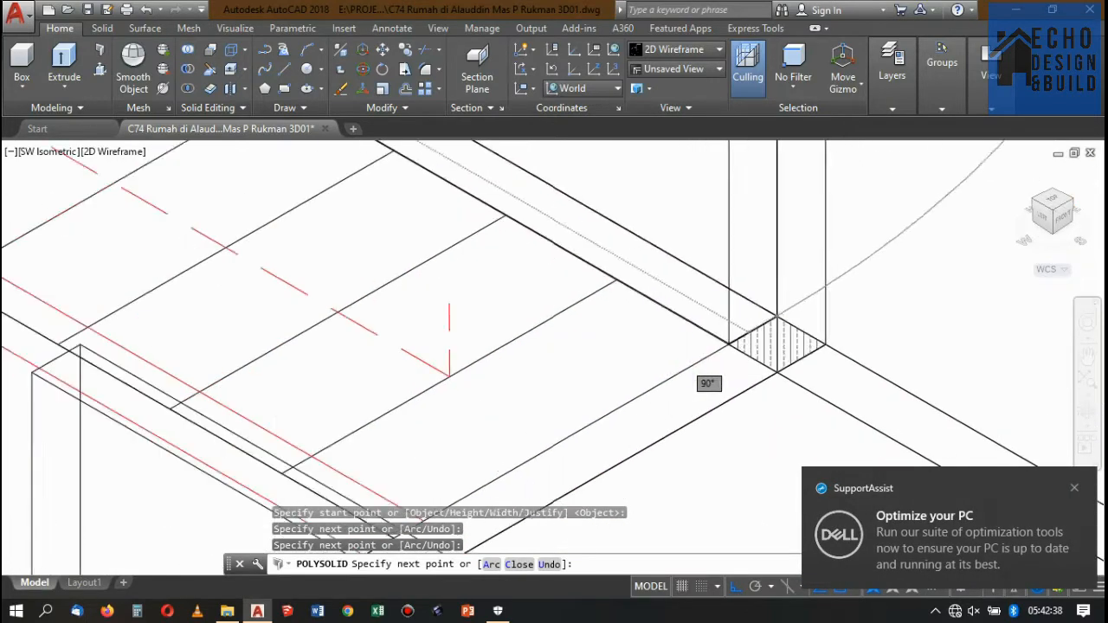
scroll(688, 374, up, 2)
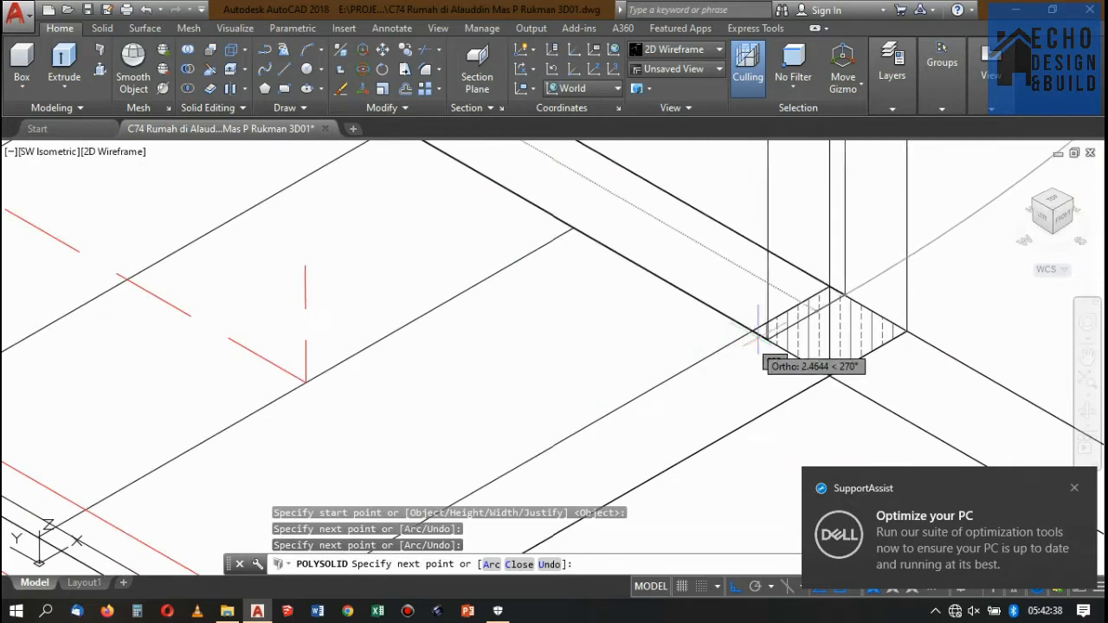
click(906, 331)
scroll(900, 320, down, 6)
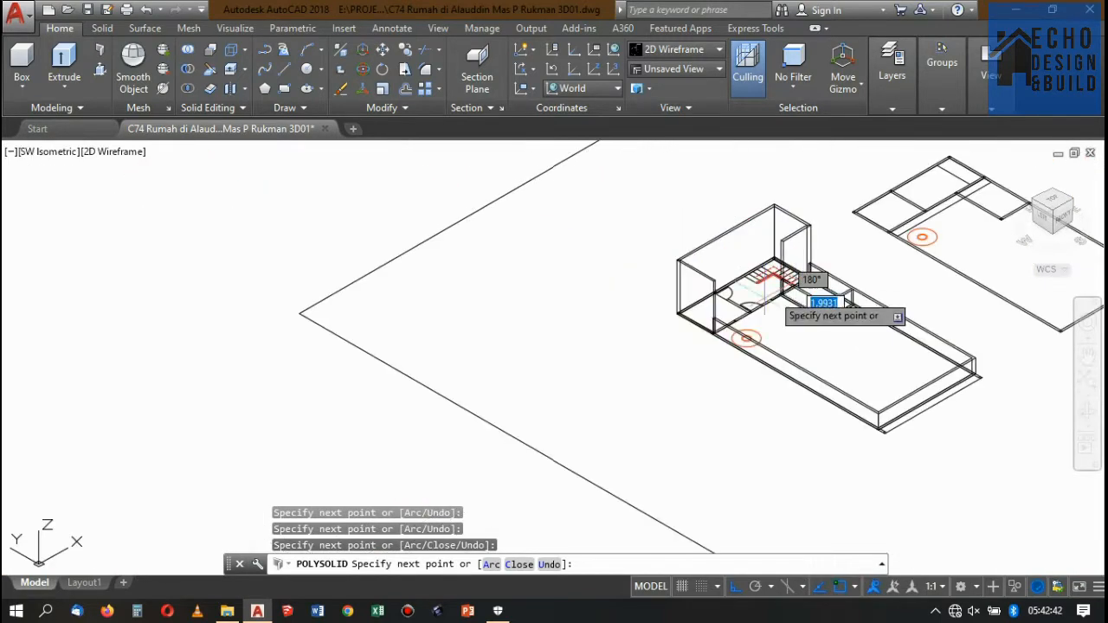
scroll(774, 276, up, 8)
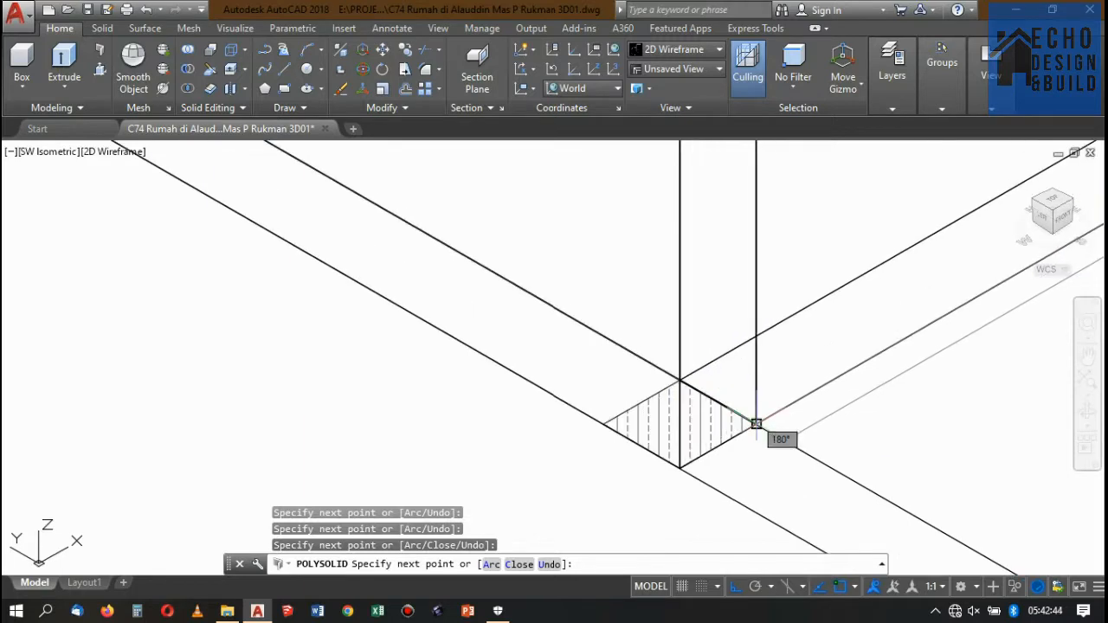
click(756, 425)
scroll(680, 408, down, 5)
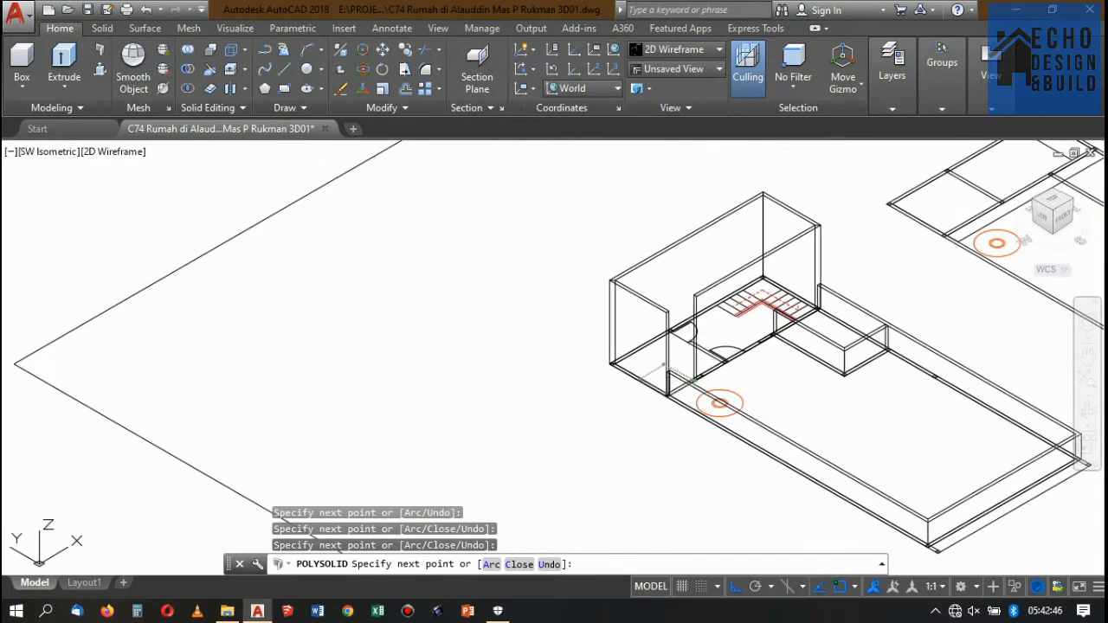
key(Return)
scroll(701, 316, down, 3)
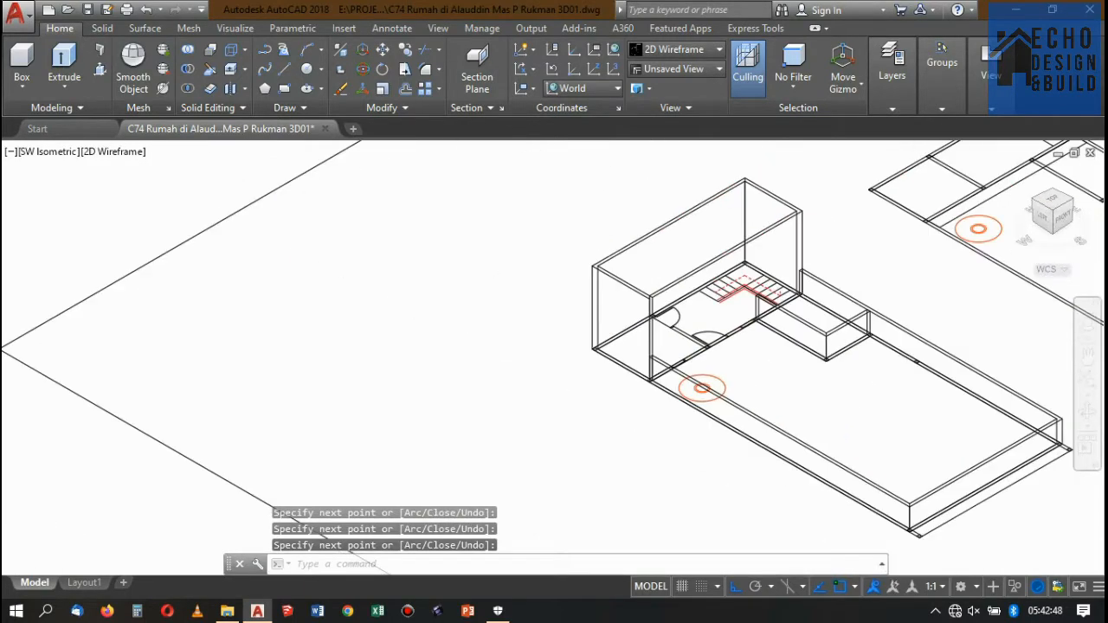
In top view, draw a polysolid partition along the door wall between the two facing stair-room columns, and return to the southwest isometric view
click(708, 299)
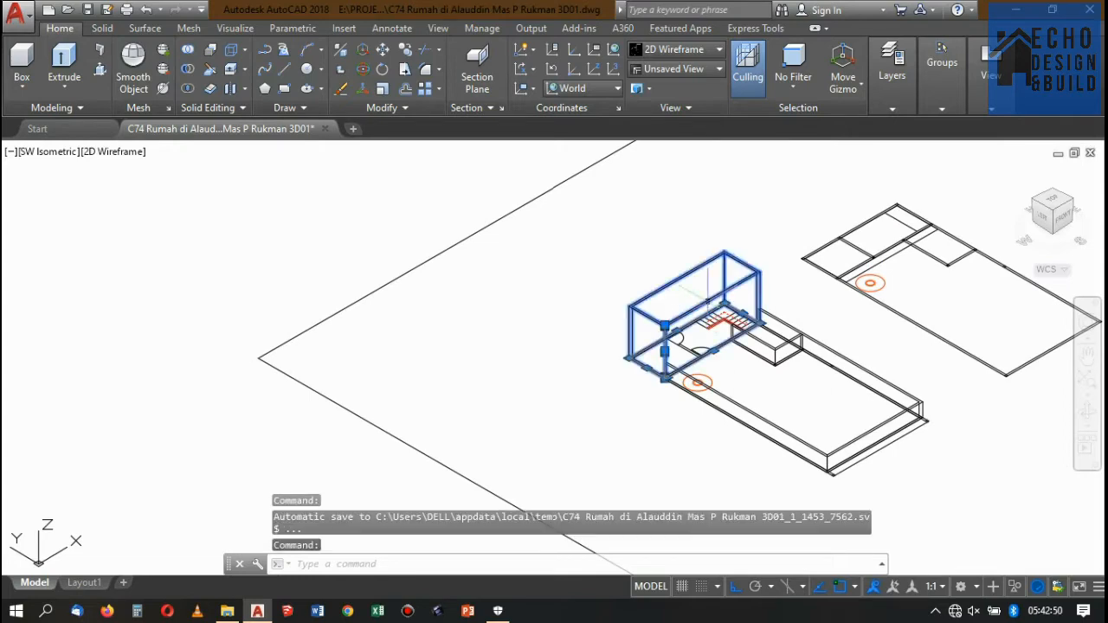
click(1055, 203)
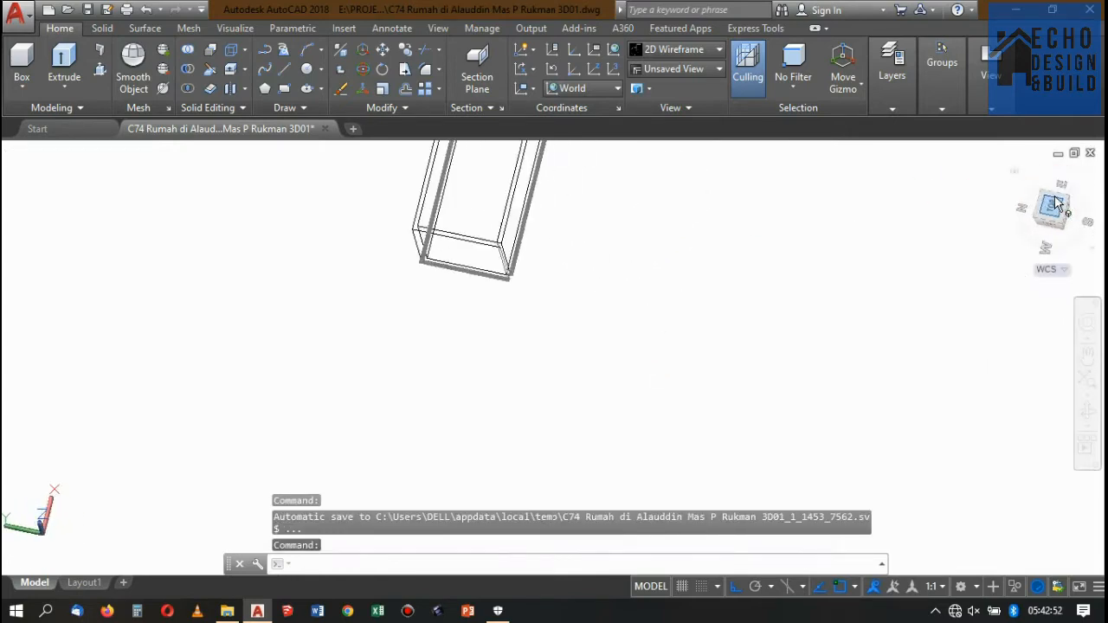
scroll(627, 311, up, 4)
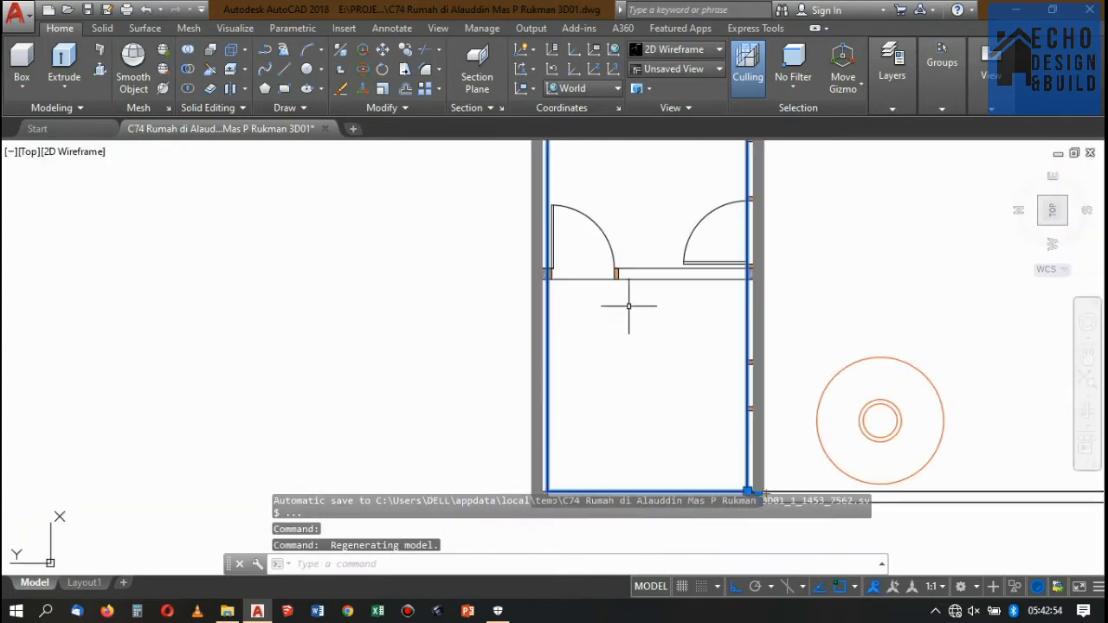
click(98, 48)
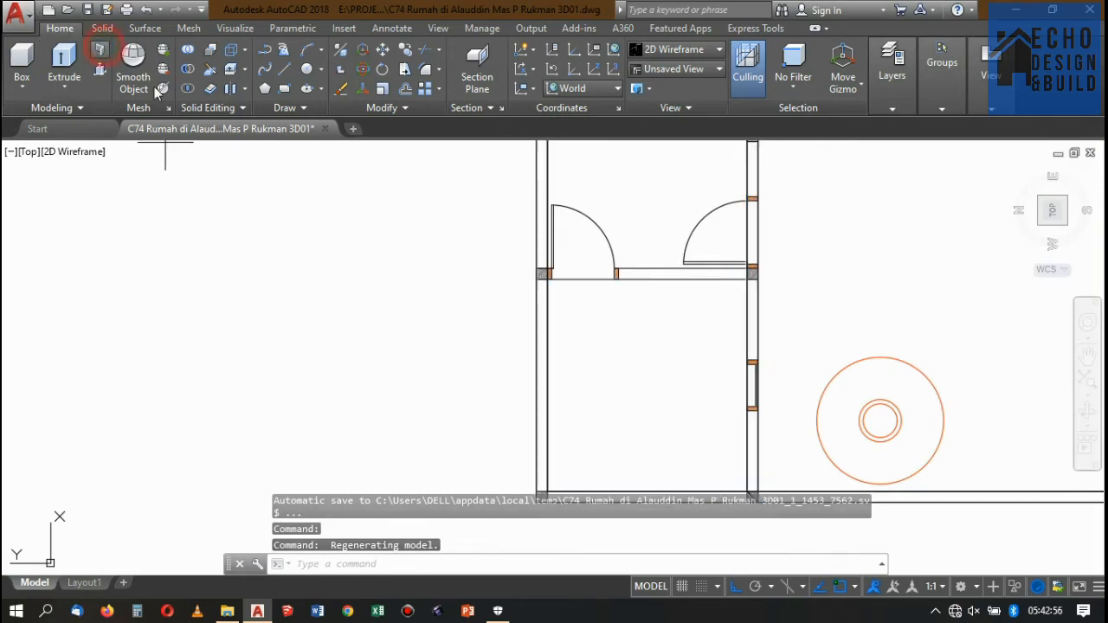
scroll(557, 263, up, 9)
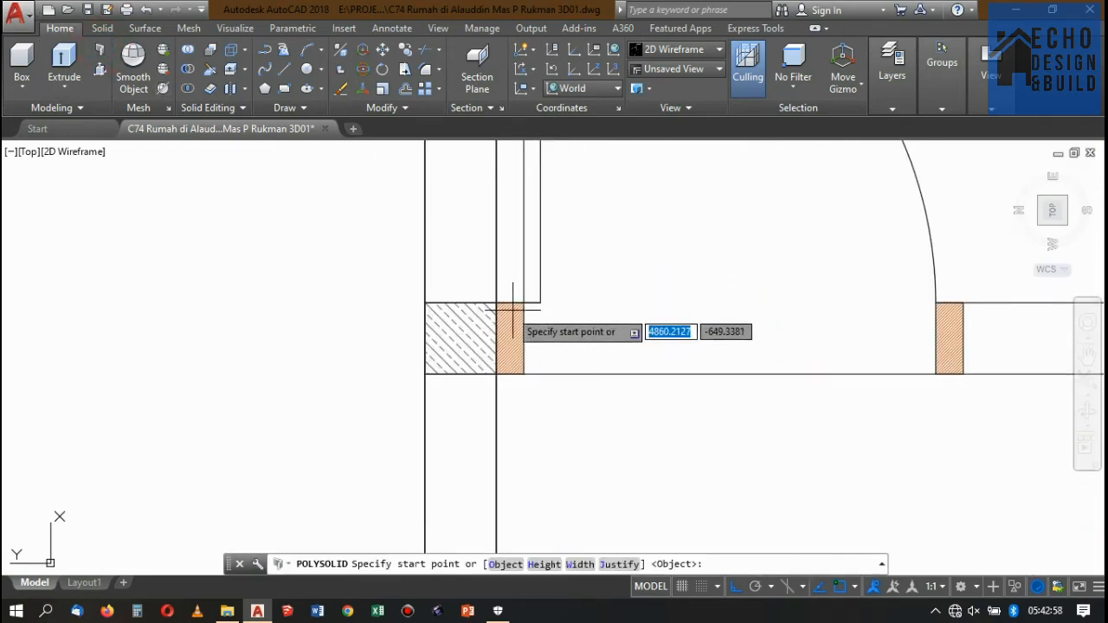
click(496, 303)
scroll(478, 324, down, 5)
scroll(840, 329, up, 6)
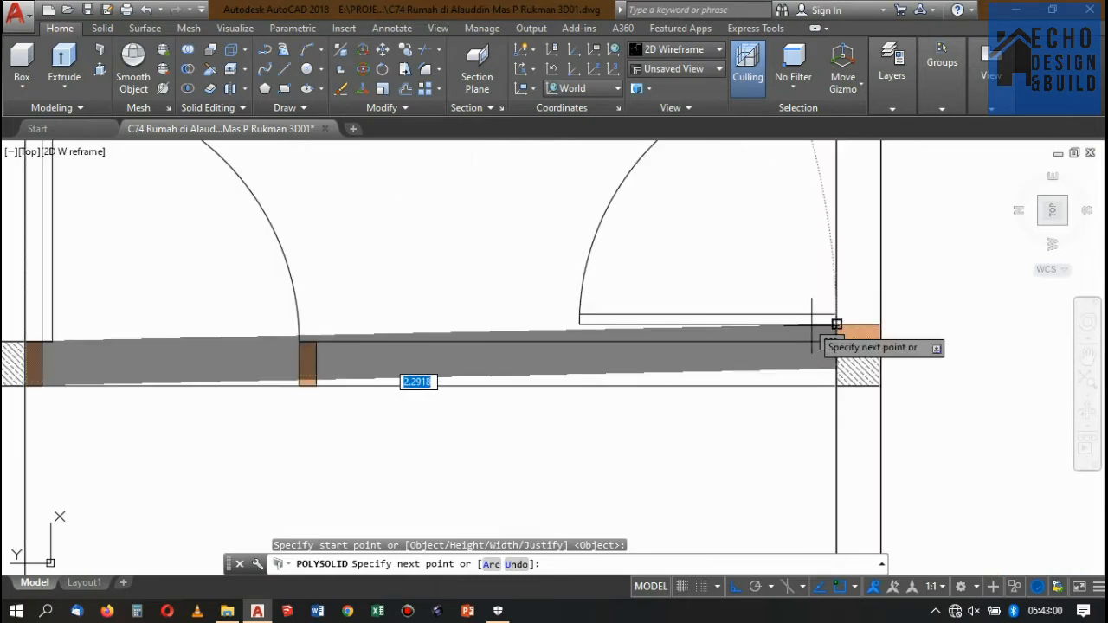
click(863, 355)
scroll(844, 368, down, 5)
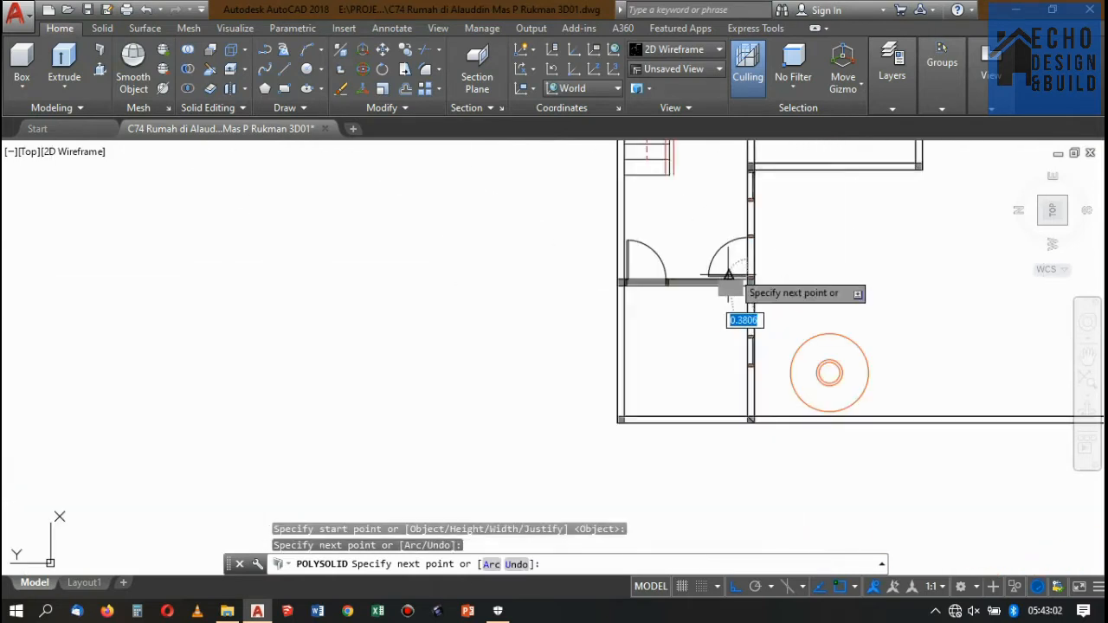
key(Return)
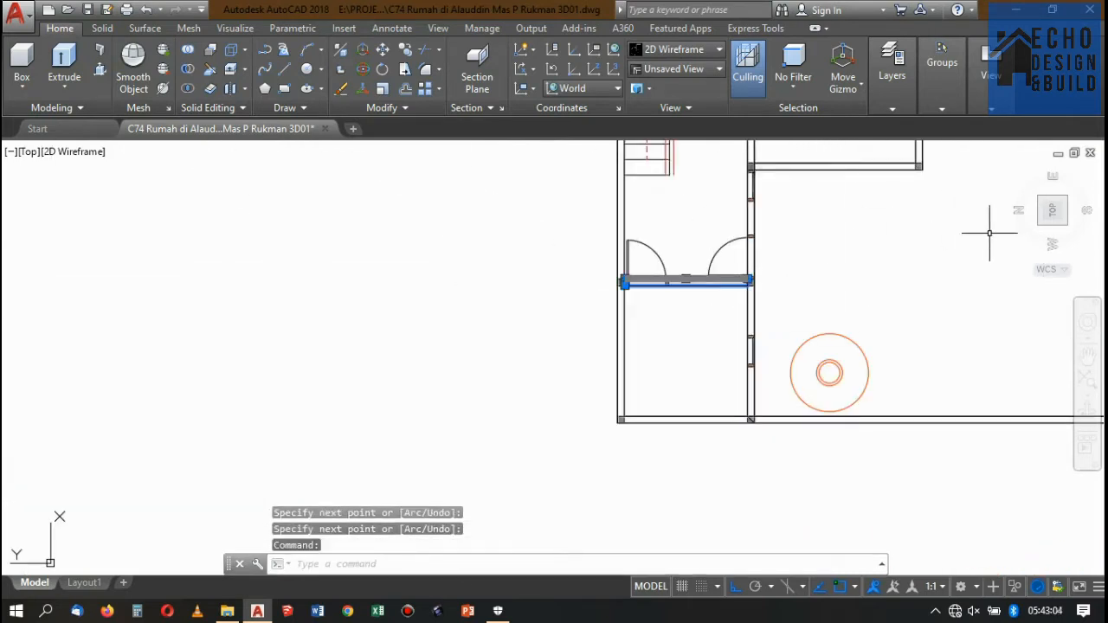
click(1068, 225)
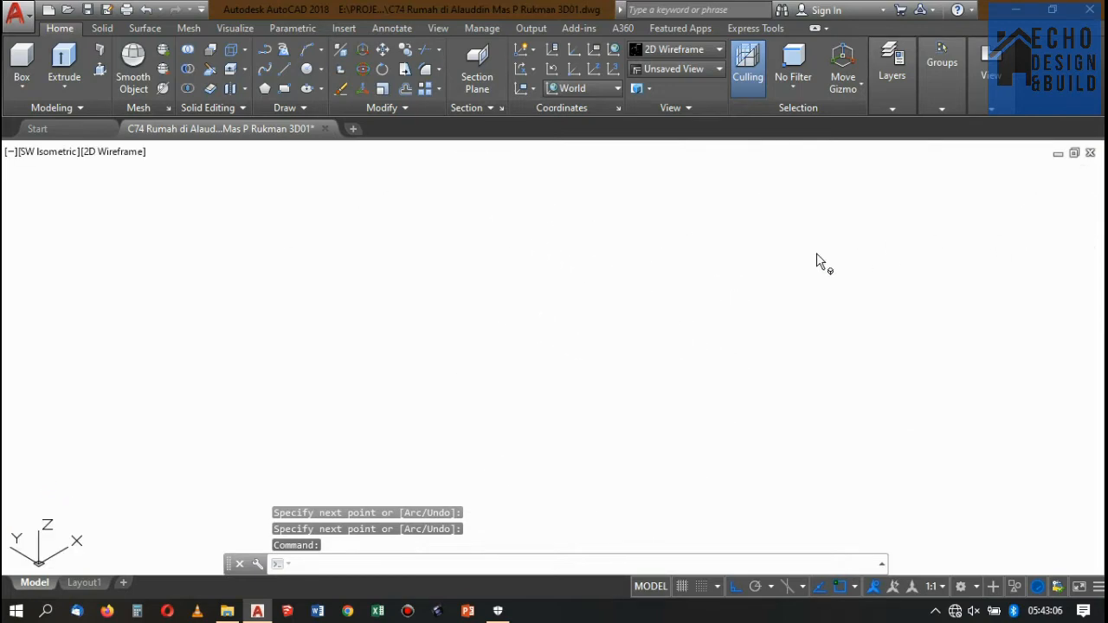
scroll(814, 252, down, 5)
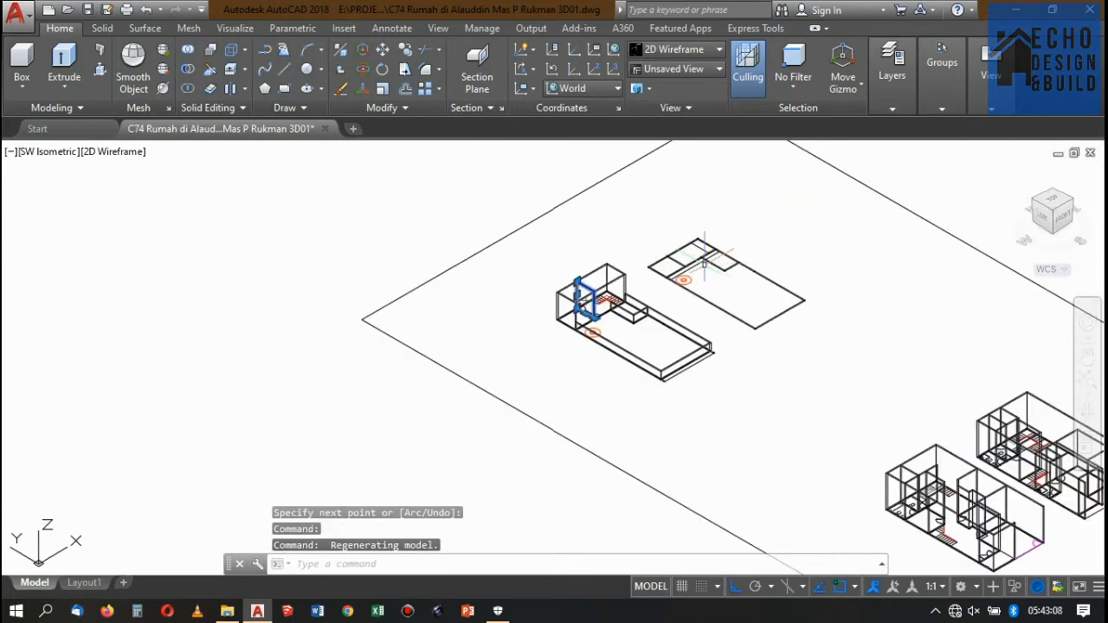
key(Escape)
scroll(706, 264, down, 4)
scroll(730, 309, up, 4)
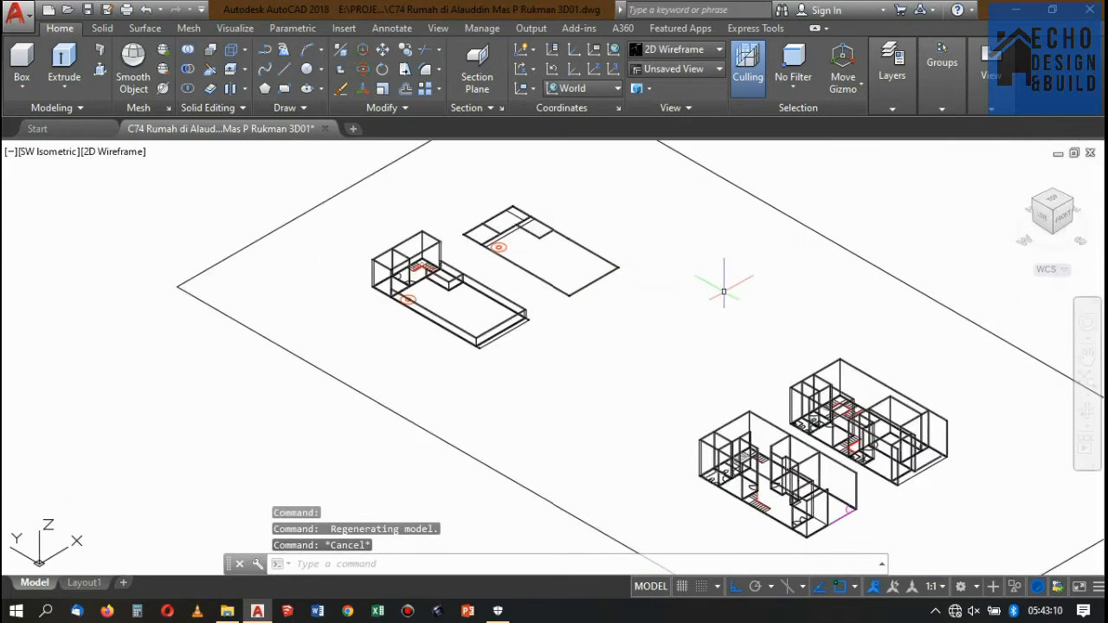
scroll(520, 277, up, 4)
scroll(540, 321, down, 4)
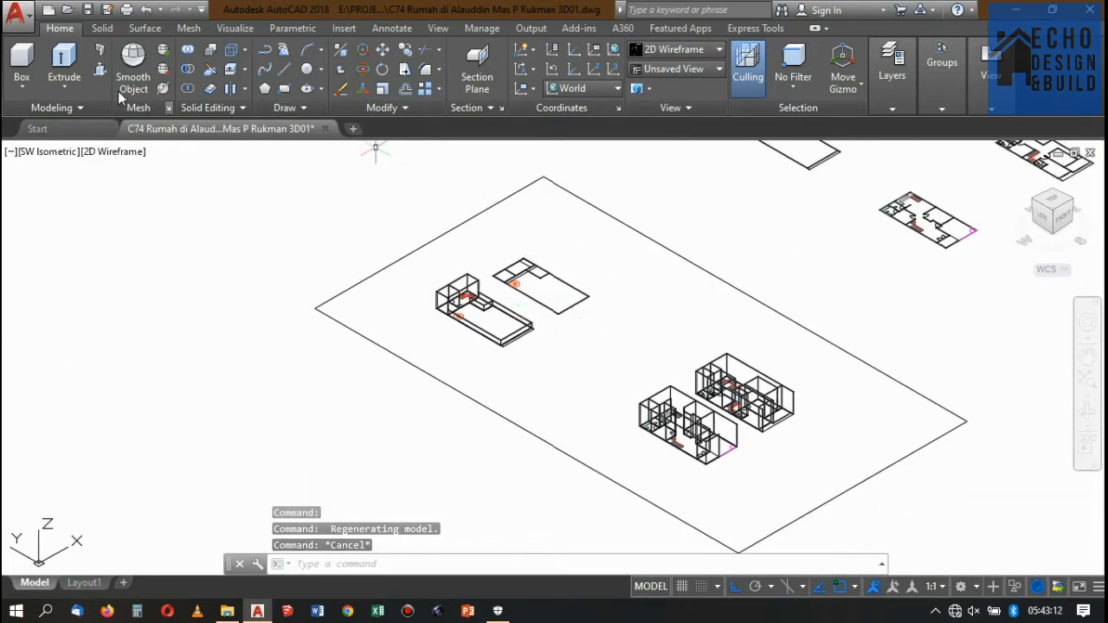
click(187, 49)
scroll(468, 271, up, 3)
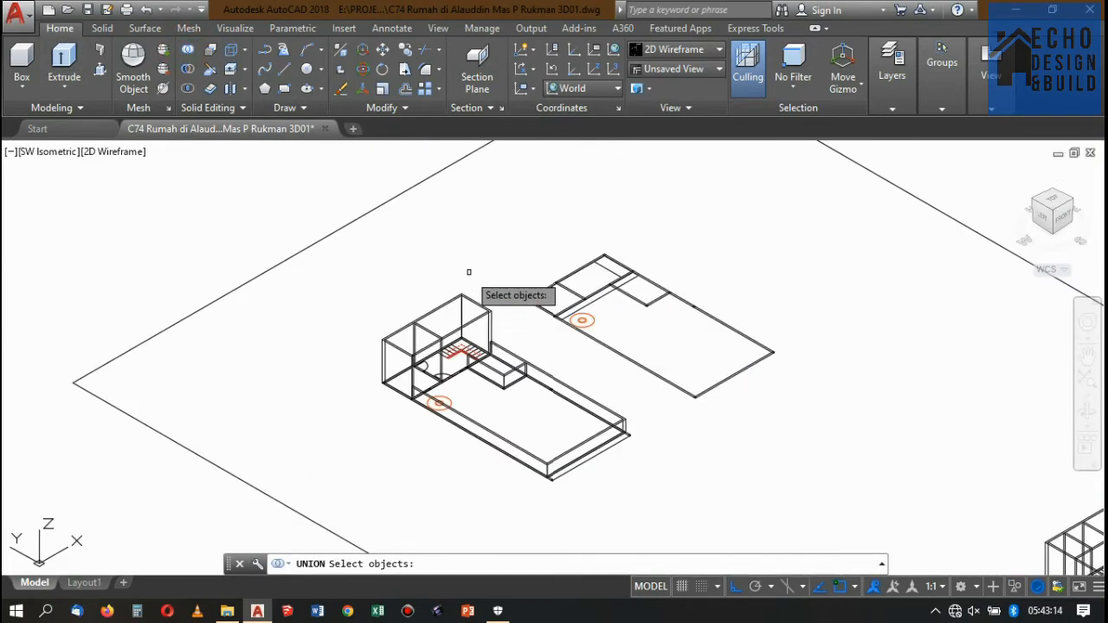
scroll(468, 272, up, 3)
drag(542, 252, 501, 210)
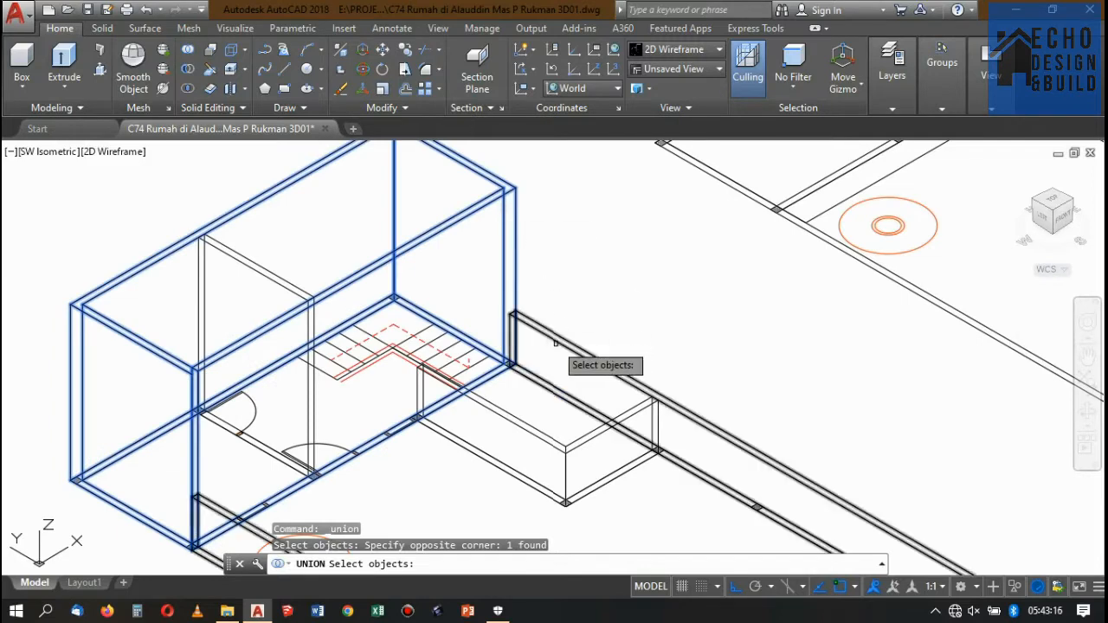
key(Escape)
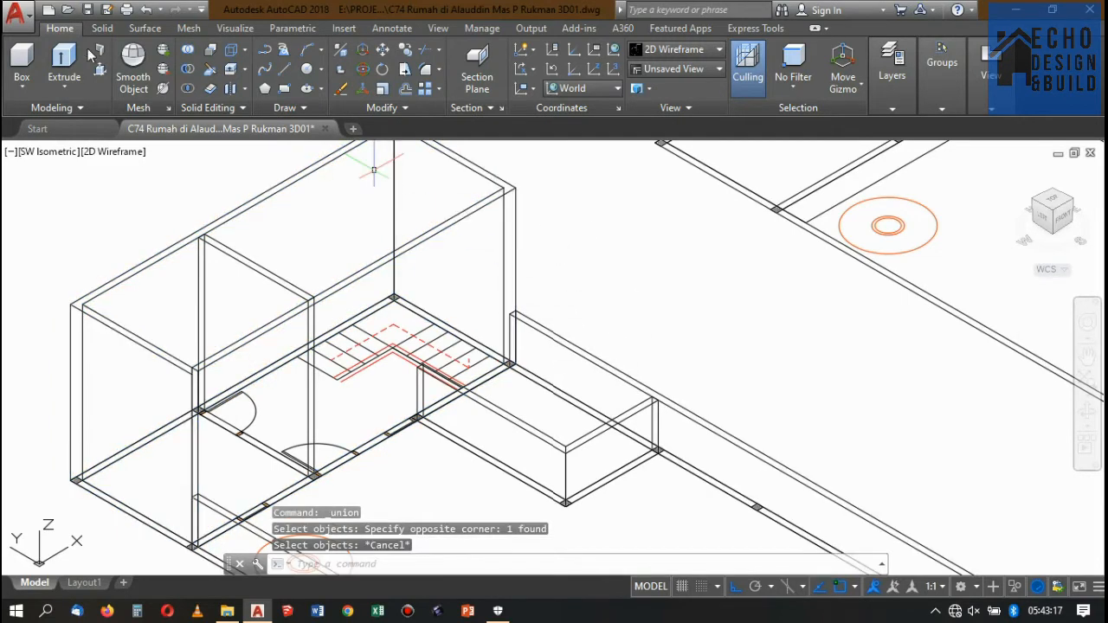
Start a union and select the top-storey stair-room enclosure, the long outer parapet and the small parapet beside the stairs
click(187, 49)
scroll(479, 317, up, 3)
click(536, 310)
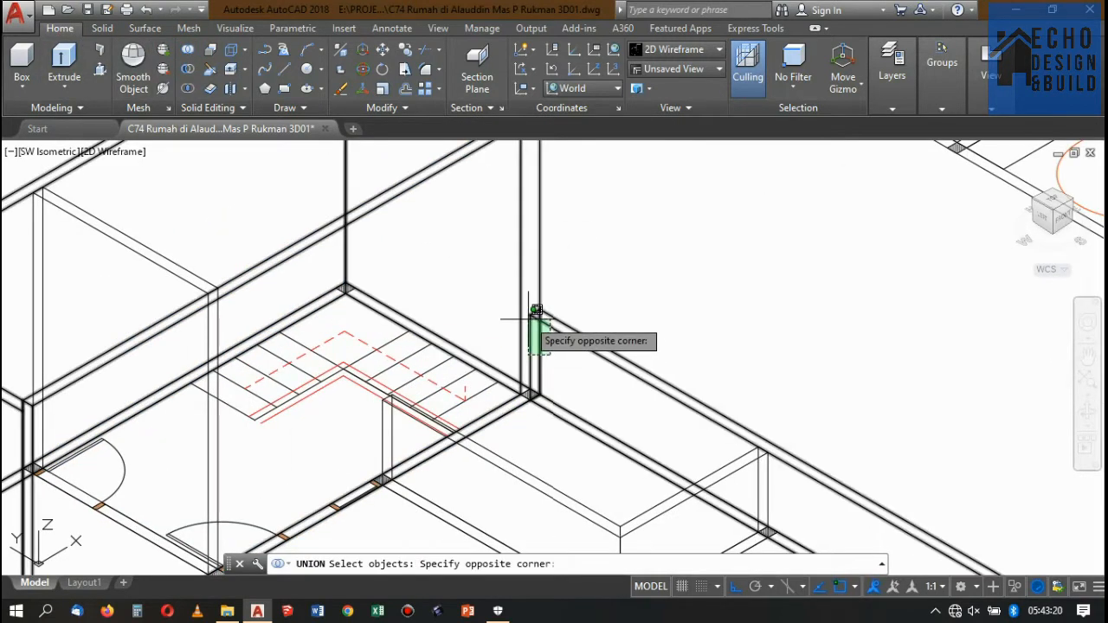
click(525, 344)
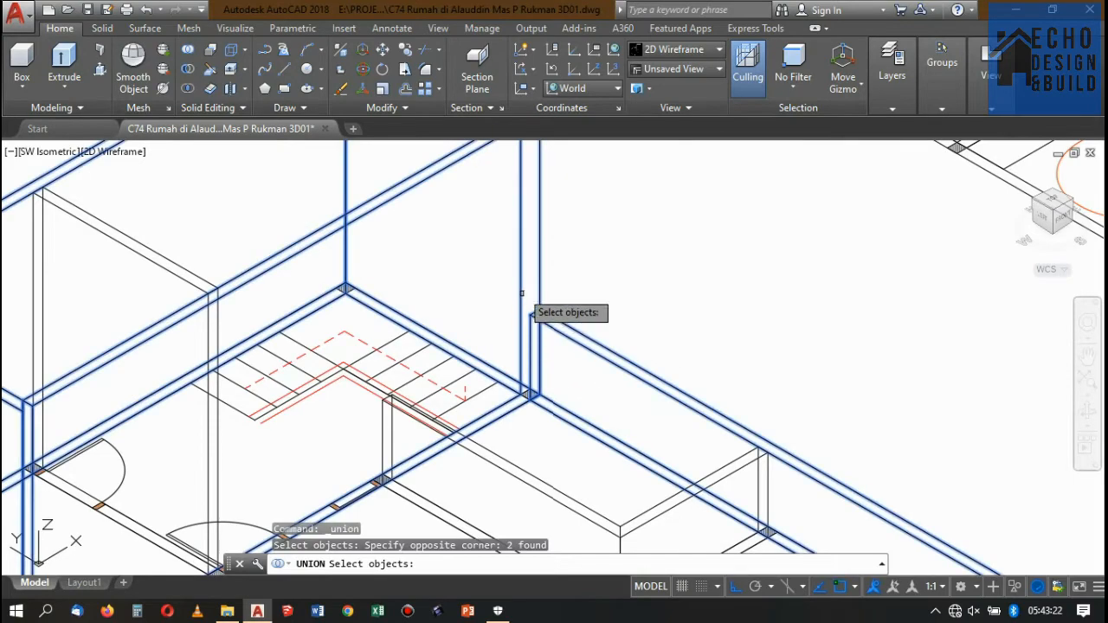
scroll(522, 295, down, 5)
scroll(572, 265, up, 6)
click(520, 308)
click(479, 233)
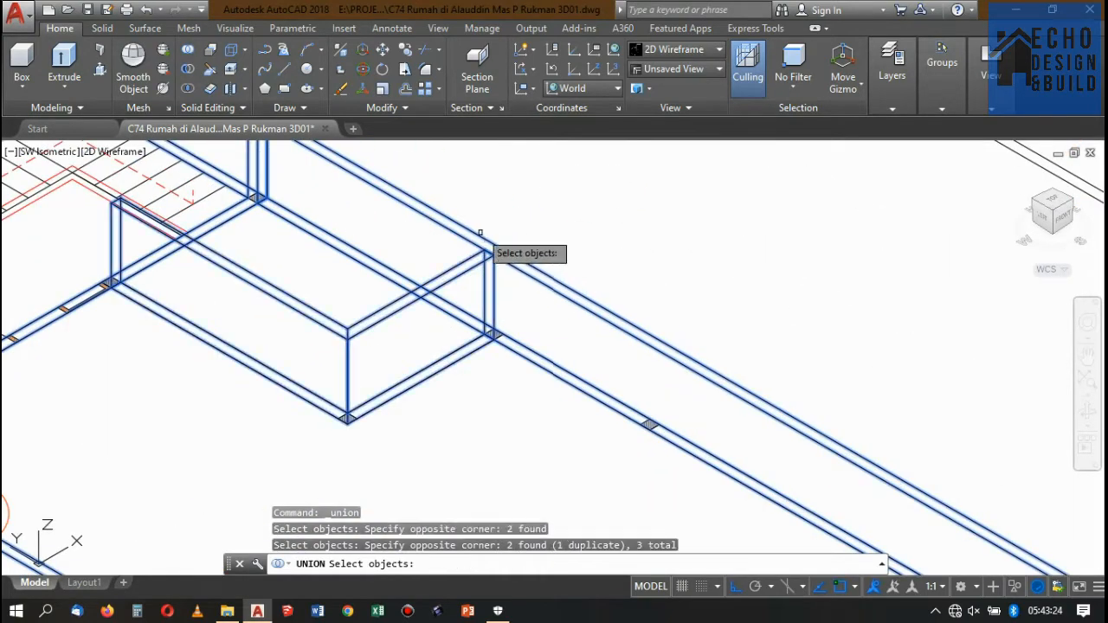
Add the stair-room's inner partition to the selection and complete the union of the top-storey walls
scroll(485, 232, down, 4)
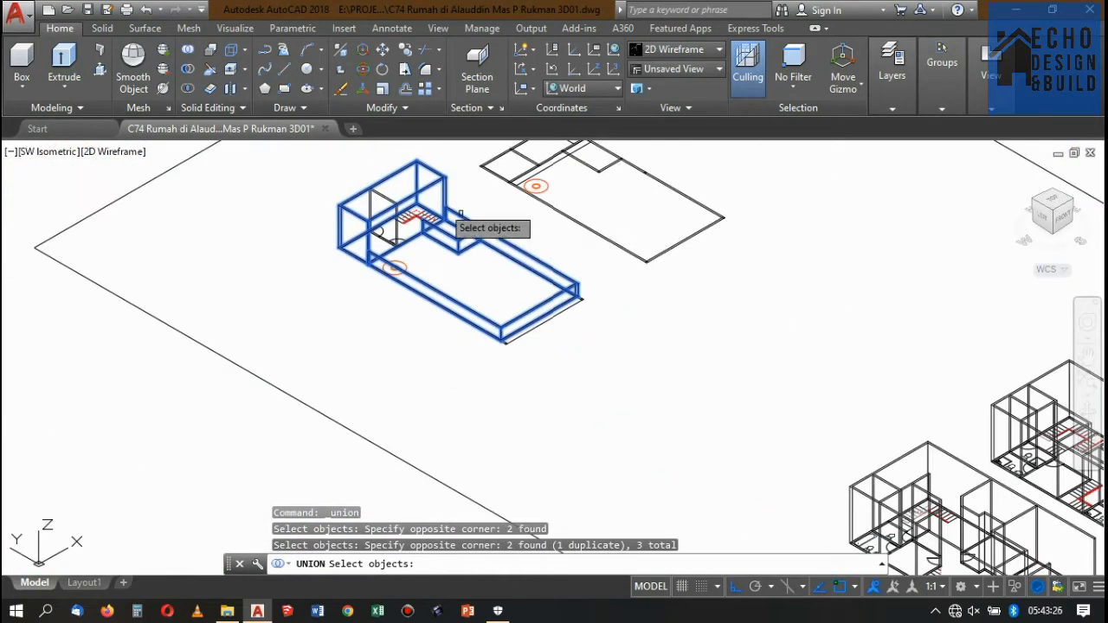
scroll(407, 195, up, 5)
click(398, 304)
click(354, 235)
key(space)
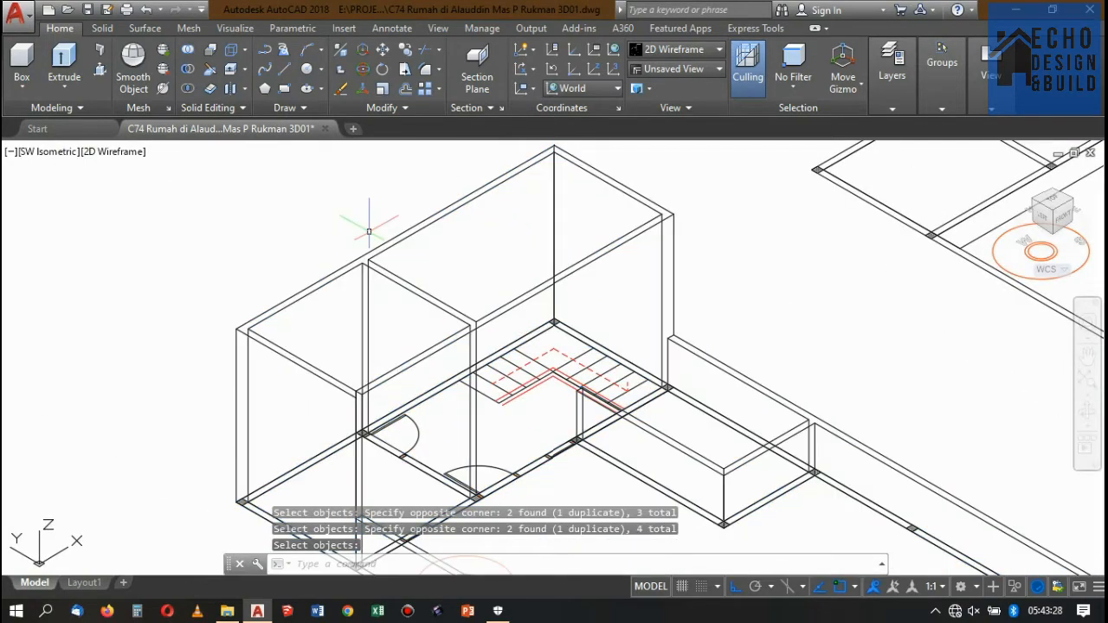
Start a union for the middle storey and select its outer walls and the two rear bathroom partitions
scroll(368, 194, down, 10)
key(space)
scroll(540, 256, up, 4)
scroll(540, 256, up, 4)
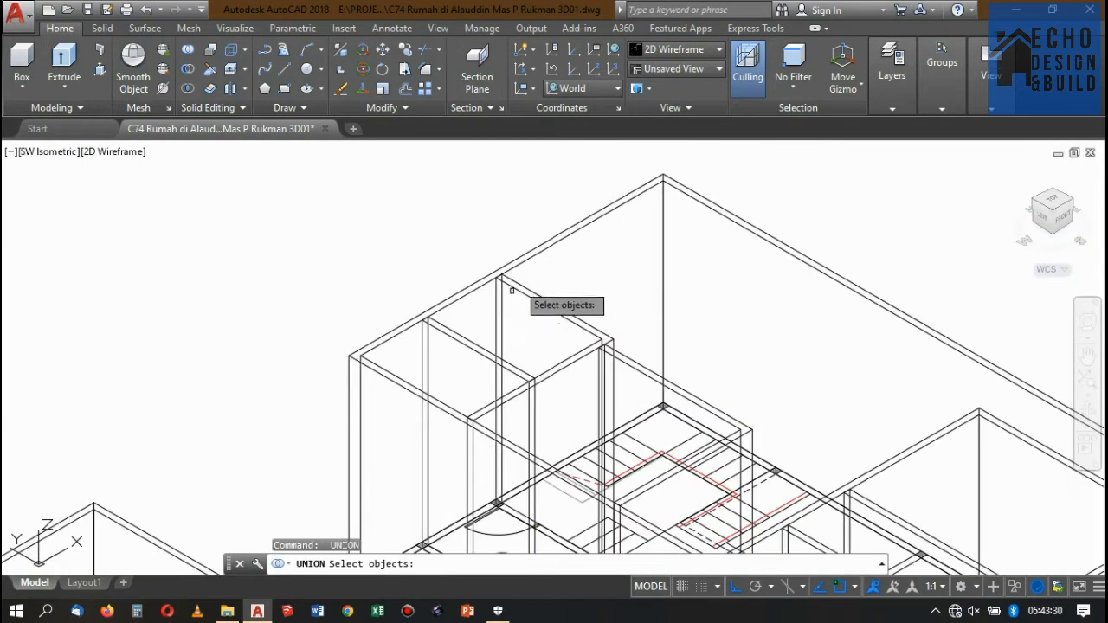
click(455, 354)
click(413, 295)
scroll(506, 233, down, 4)
scroll(506, 234, up, 4)
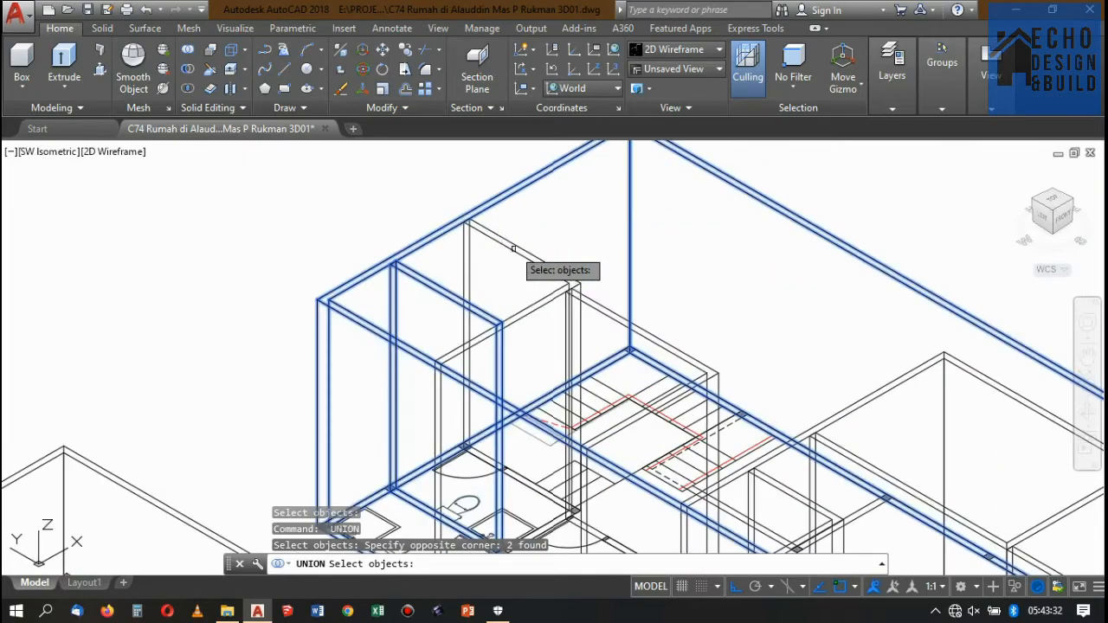
click(505, 240)
click(467, 201)
Add the wall beside the rear stairs and the large front room's walls to the middle-storey union selection
scroll(540, 268, down, 4)
scroll(546, 295, up, 4)
scroll(546, 294, up, 4)
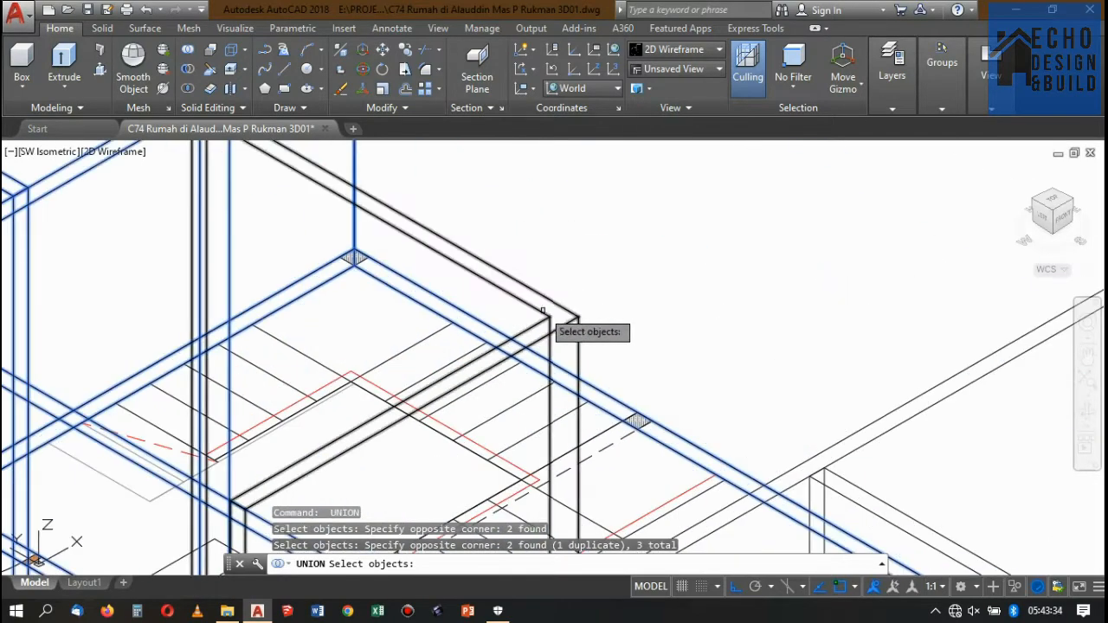
click(577, 319)
scroll(554, 251, down, 4)
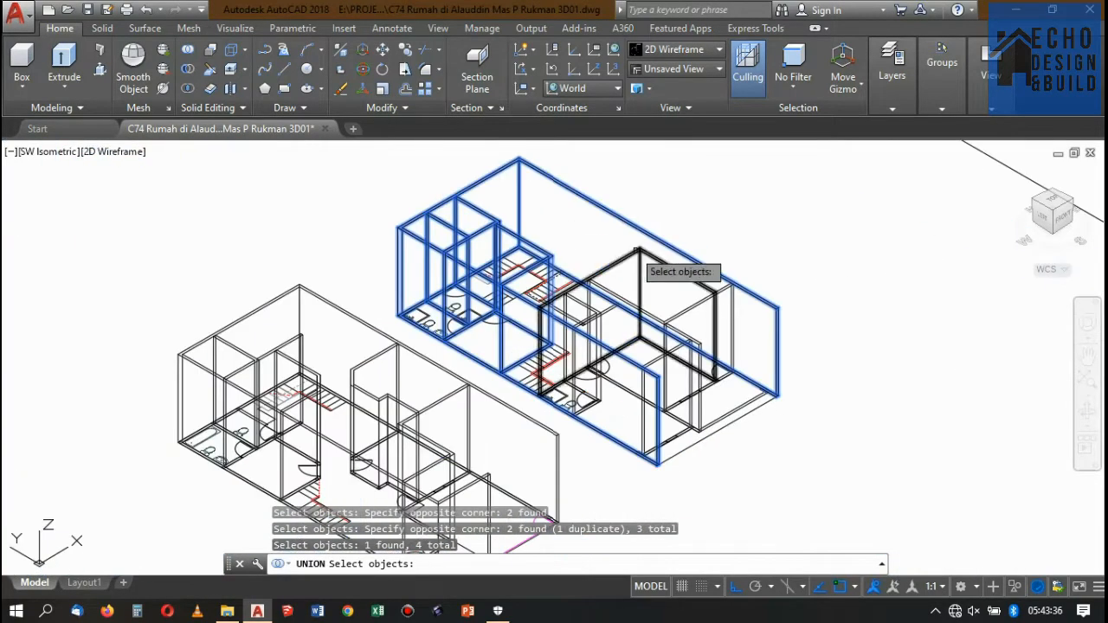
scroll(654, 277, up, 4)
click(650, 292)
click(610, 230)
Add the front cross wall, the angled front wall and the short wall joining them to the middle-storey union selection
scroll(684, 230, down, 4)
scroll(731, 259, up, 4)
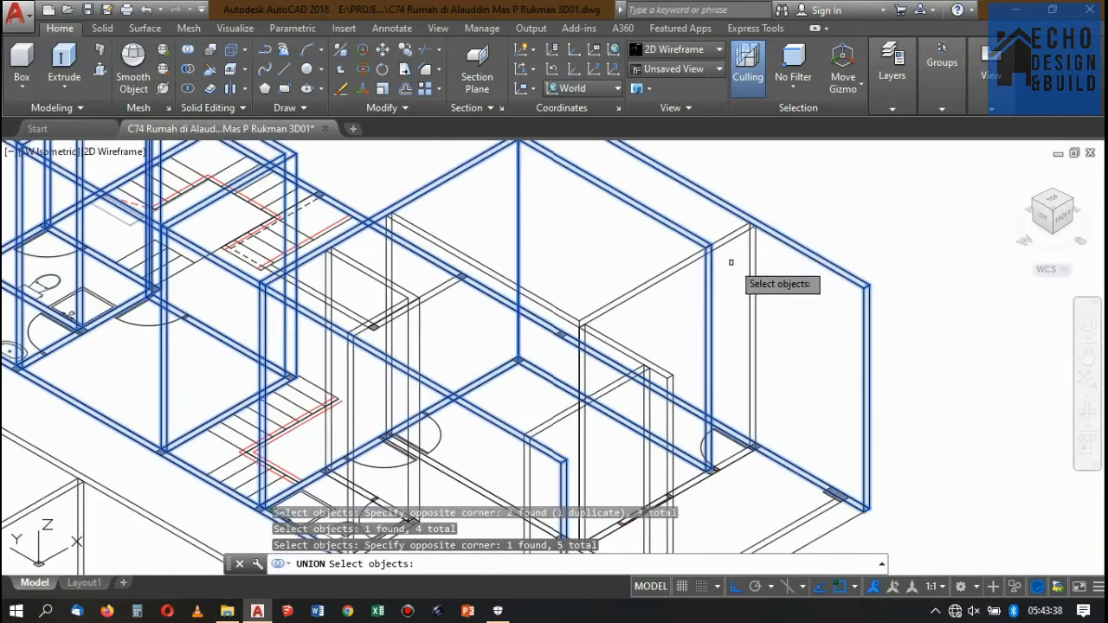
click(731, 260)
click(750, 234)
scroll(756, 246, down, 4)
scroll(684, 247, up, 6)
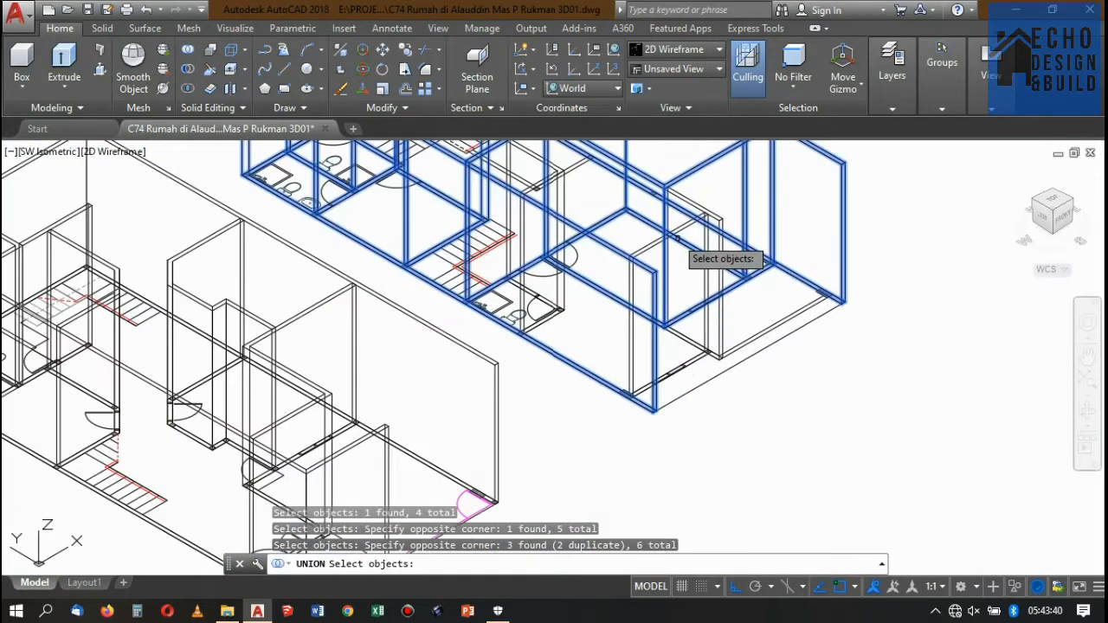
scroll(667, 268, down, 4)
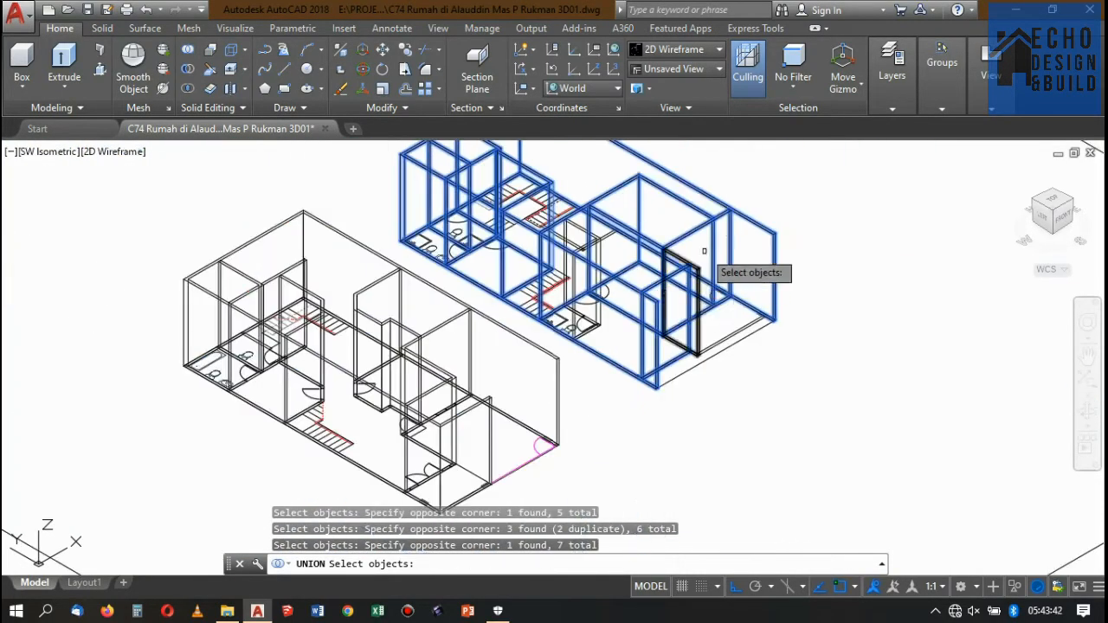
scroll(675, 347, up, 5)
click(705, 334)
click(705, 334)
click(710, 309)
scroll(771, 303, down, 5)
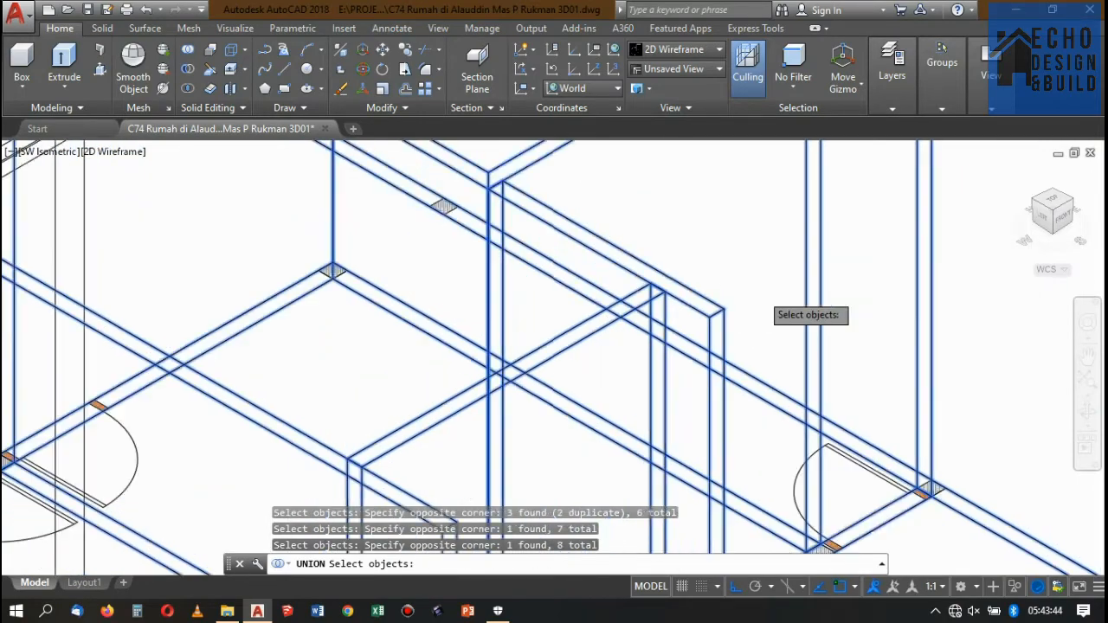
Add the front bathroom's inner walls to the selection and complete the union of the middle-storey walls
scroll(676, 267, up, 5)
scroll(667, 279, up, 3)
click(638, 265)
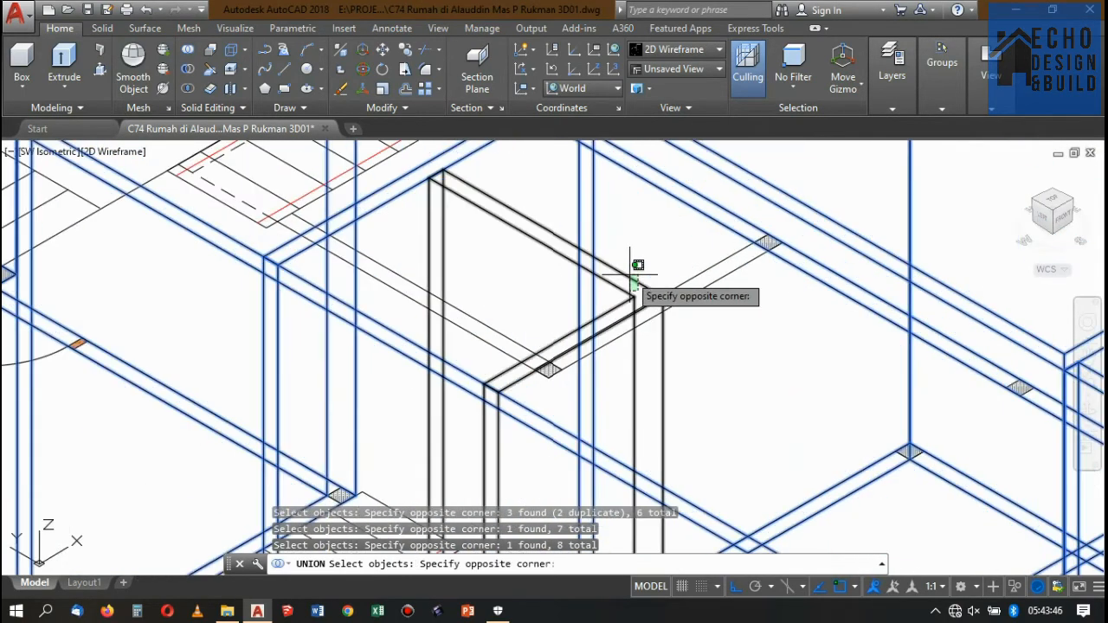
click(686, 279)
scroll(679, 255, down, 4)
scroll(681, 254, down, 5)
scroll(692, 251, up, 3)
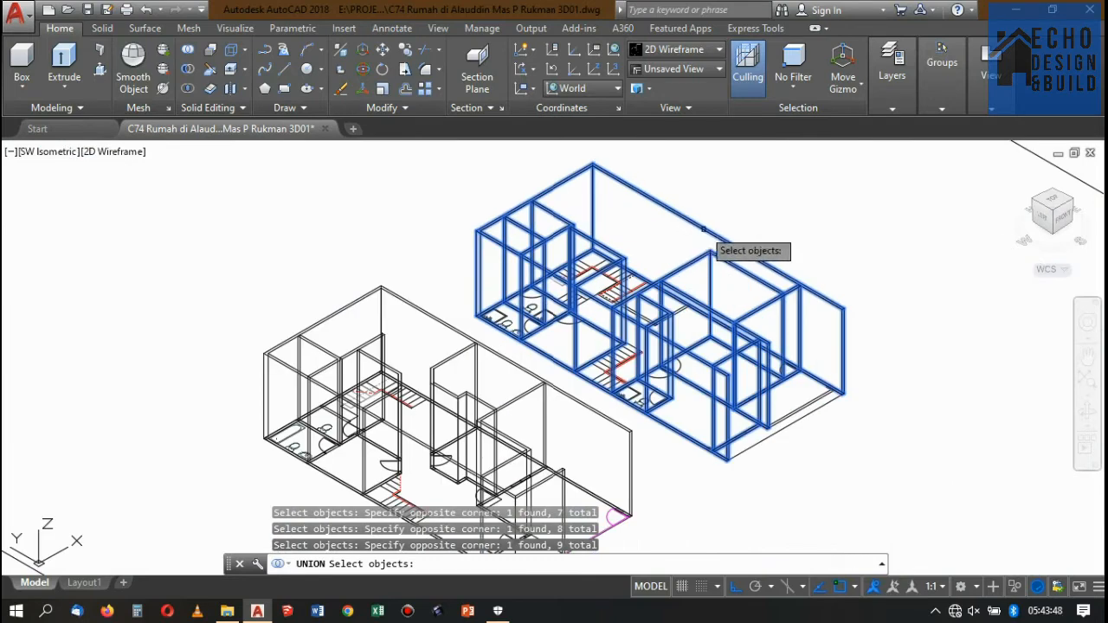
key(Return)
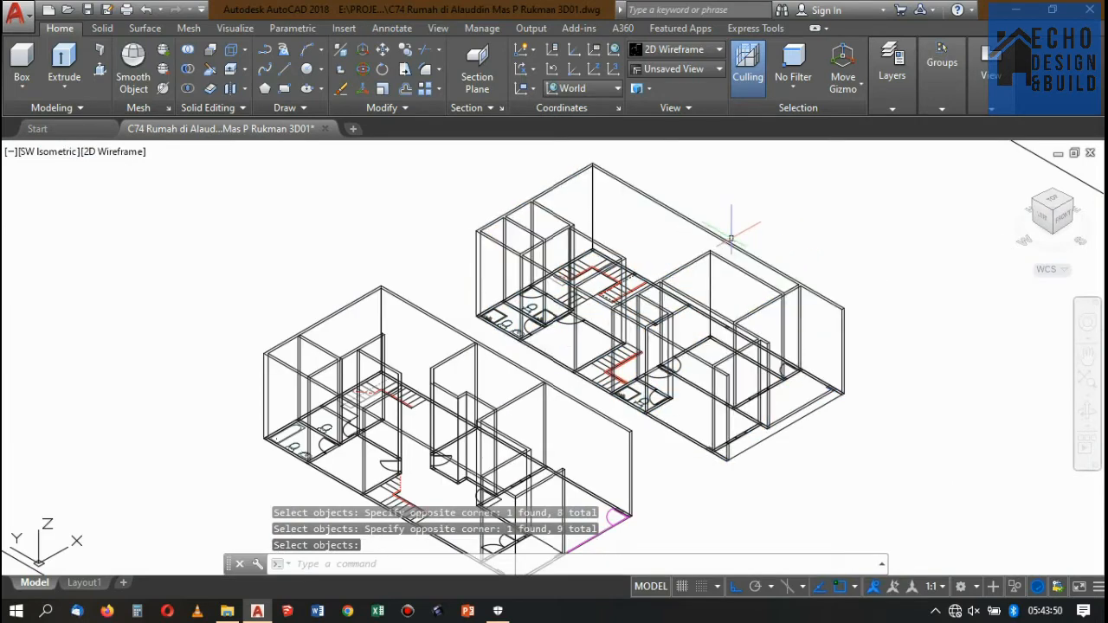
Start a union for the ground storey and select its outer walls and the rear bathroom walls
scroll(558, 219, down, 4)
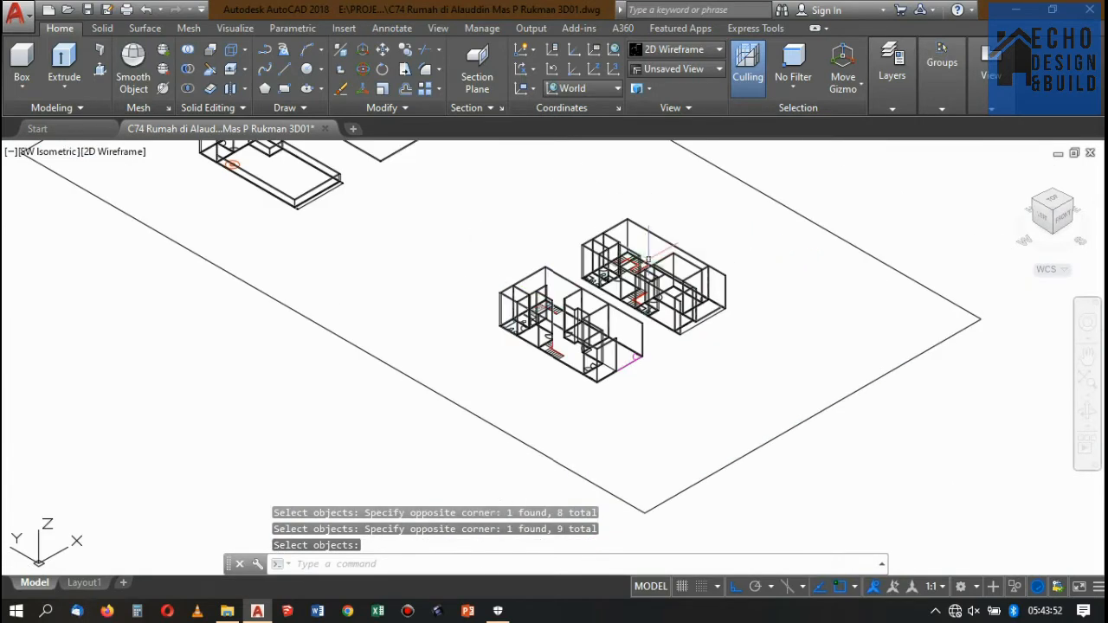
key(Return)
scroll(520, 329, up, 7)
click(517, 331)
click(464, 235)
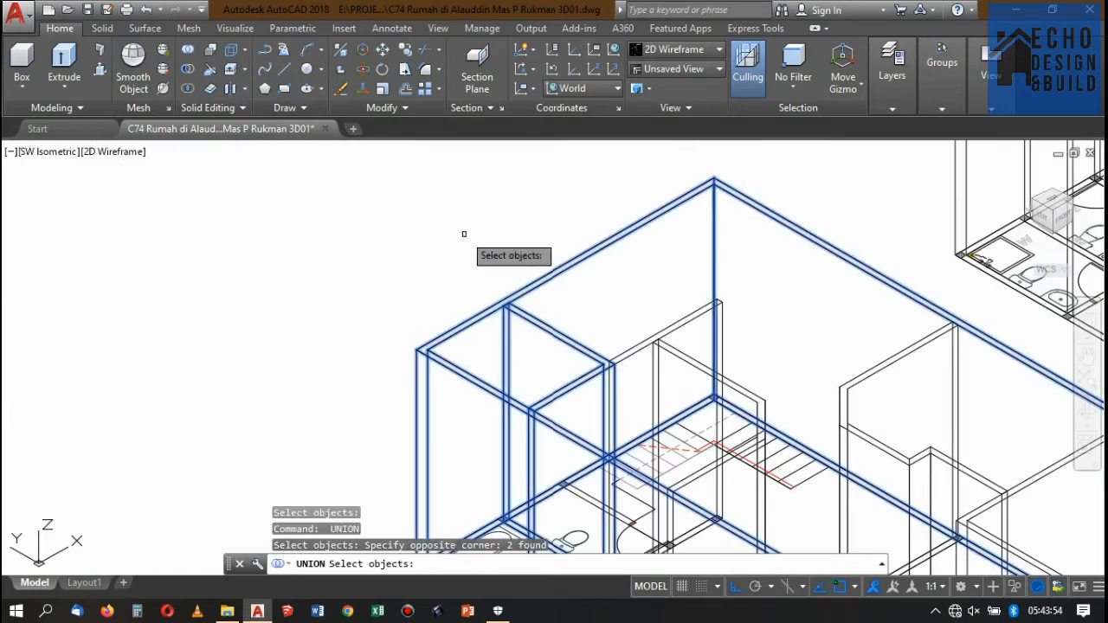
Add the walls beside the rear stairs and the adjoining inner room wall to the ground-storey union selection
scroll(527, 289, down, 4)
scroll(527, 292, up, 8)
click(534, 374)
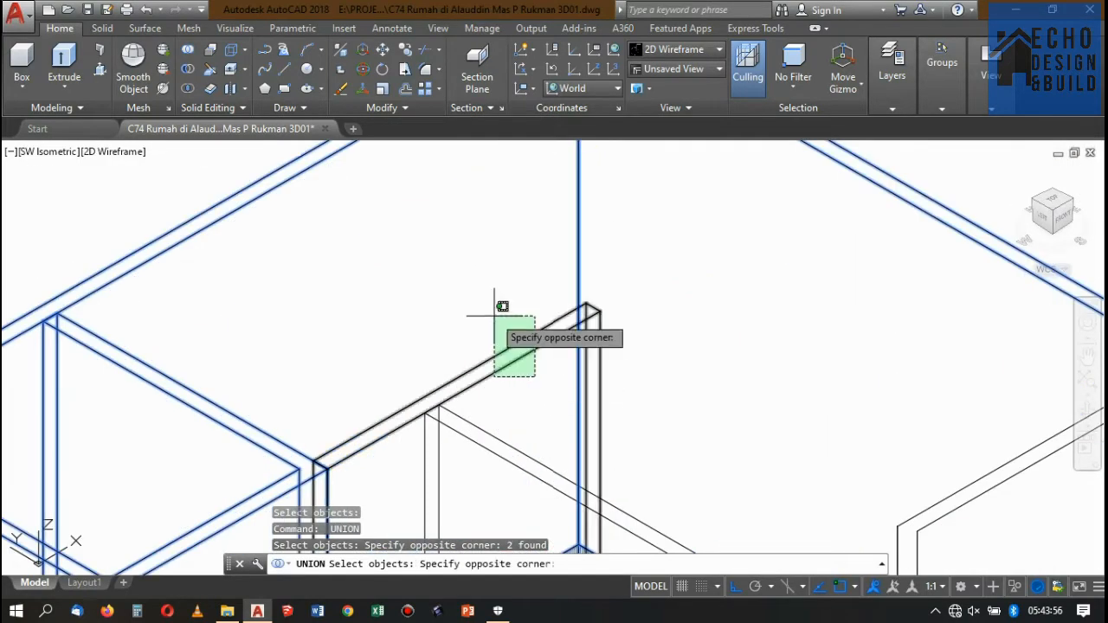
click(502, 309)
scroll(507, 322, down, 4)
scroll(497, 371, up, 4)
click(465, 420)
click(449, 344)
scroll(468, 277, down, 4)
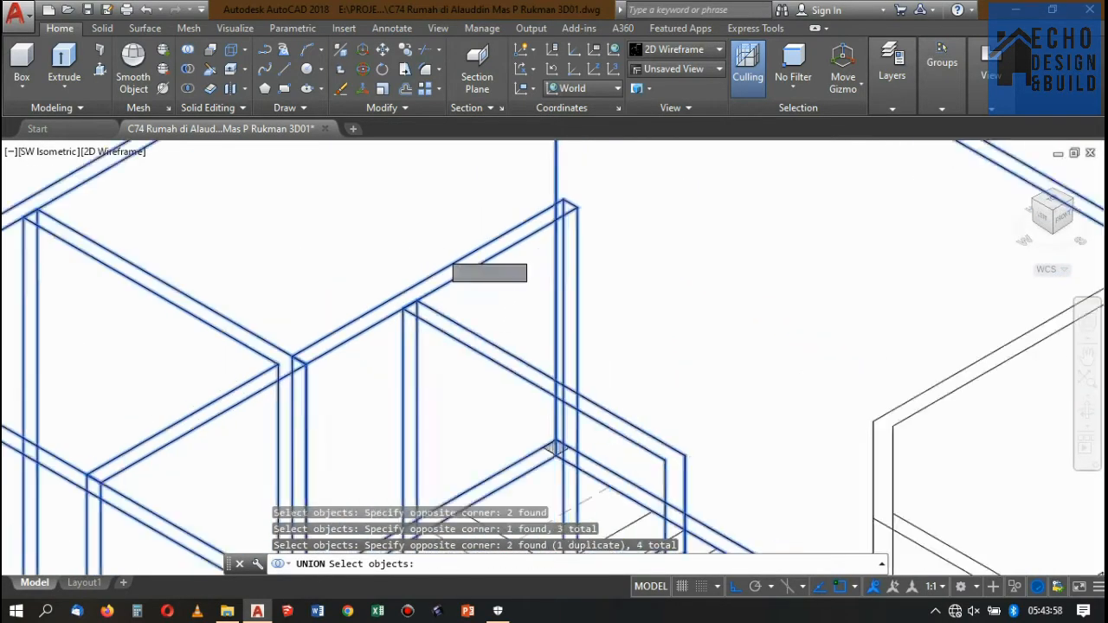
Add the middle room's stepped walls and the front room's inner walls to the ground-storey union selection
scroll(511, 277, up, 7)
click(513, 254)
click(471, 204)
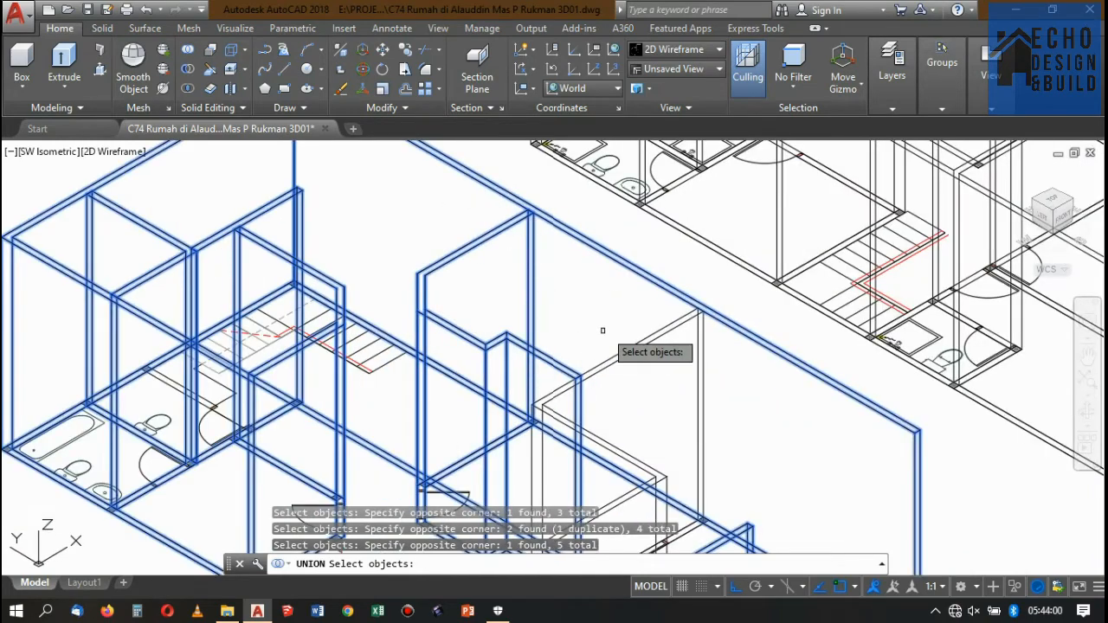
click(671, 368)
click(623, 260)
Check that every ground-storey wall is selected and complete the union
scroll(659, 348, down, 4)
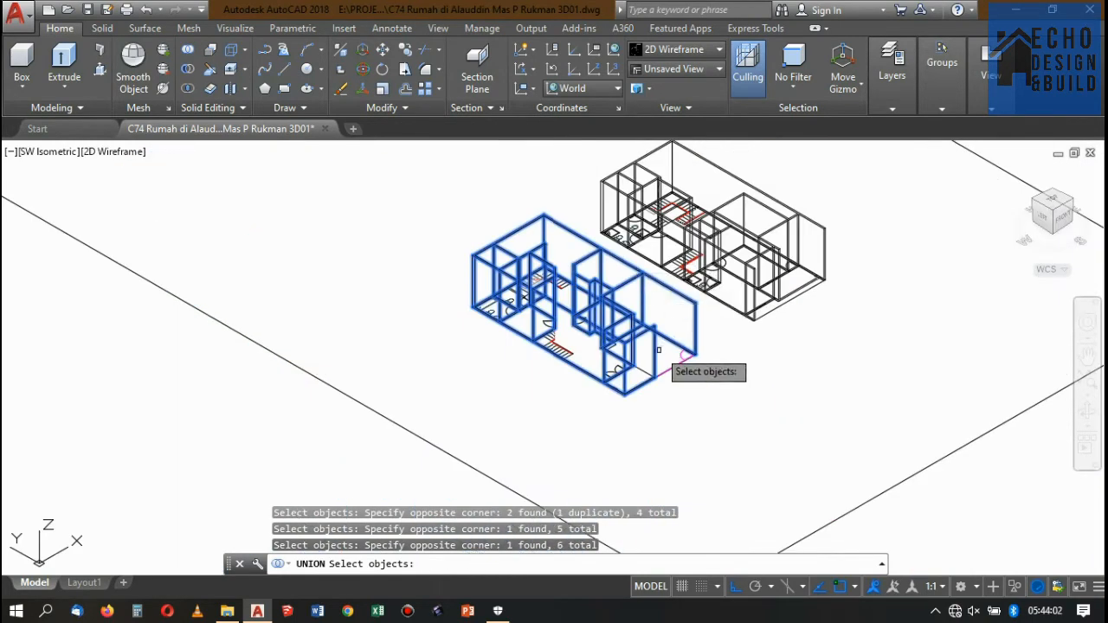
scroll(651, 325, up, 4)
scroll(579, 260, down, 4)
scroll(538, 227, up, 4)
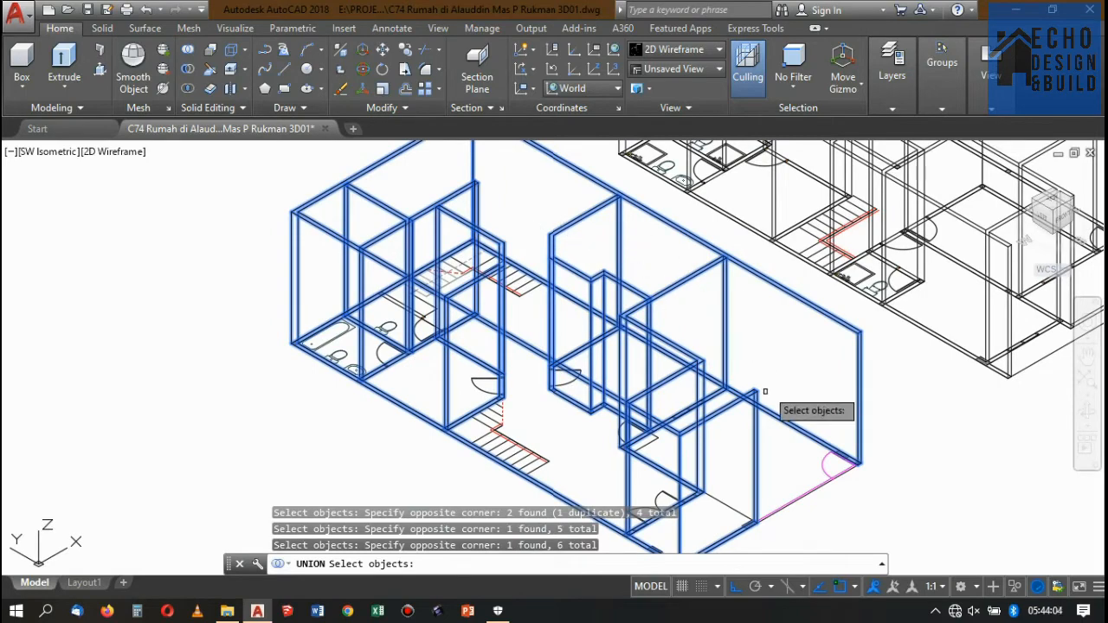
scroll(736, 364, down, 4)
scroll(701, 340, up, 4)
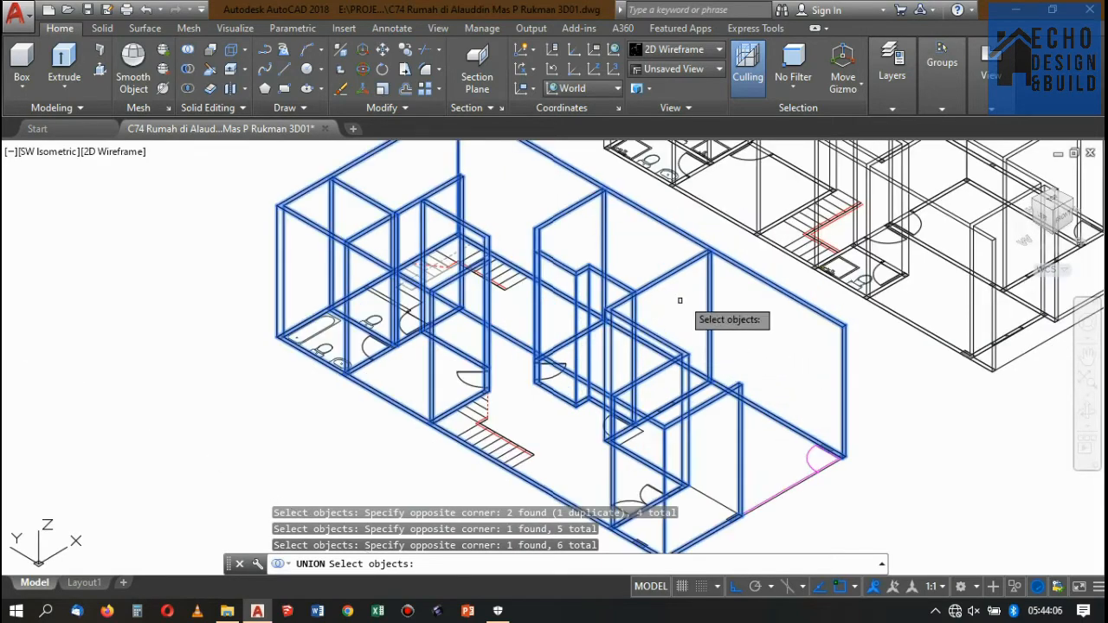
scroll(680, 302, down, 4)
scroll(823, 355, up, 3)
scroll(724, 372, down, 3)
key(Return)
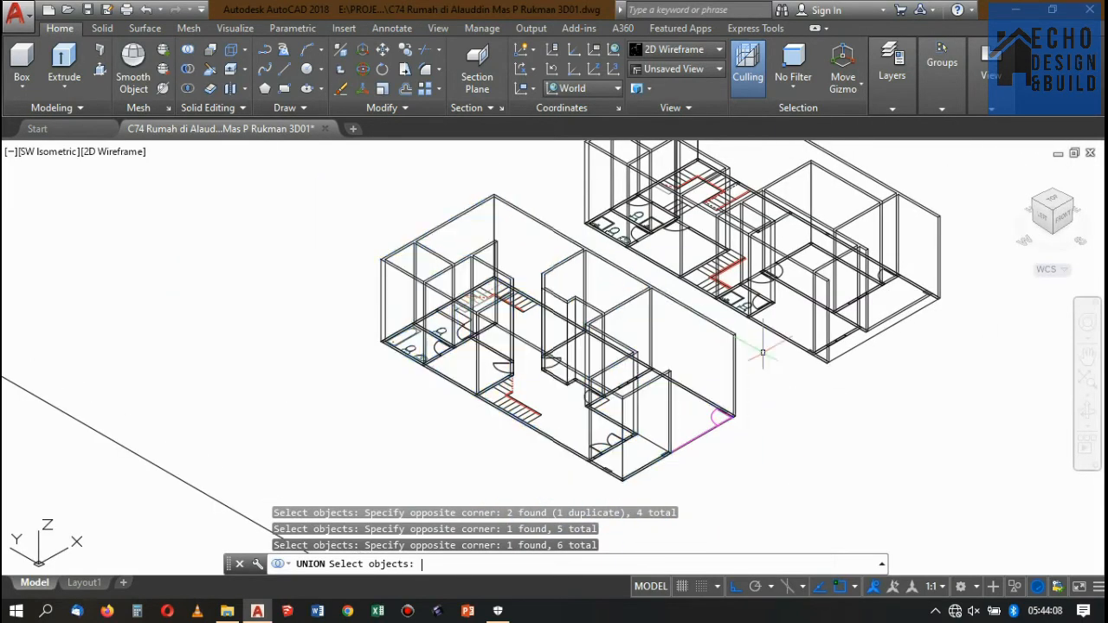
key(Return)
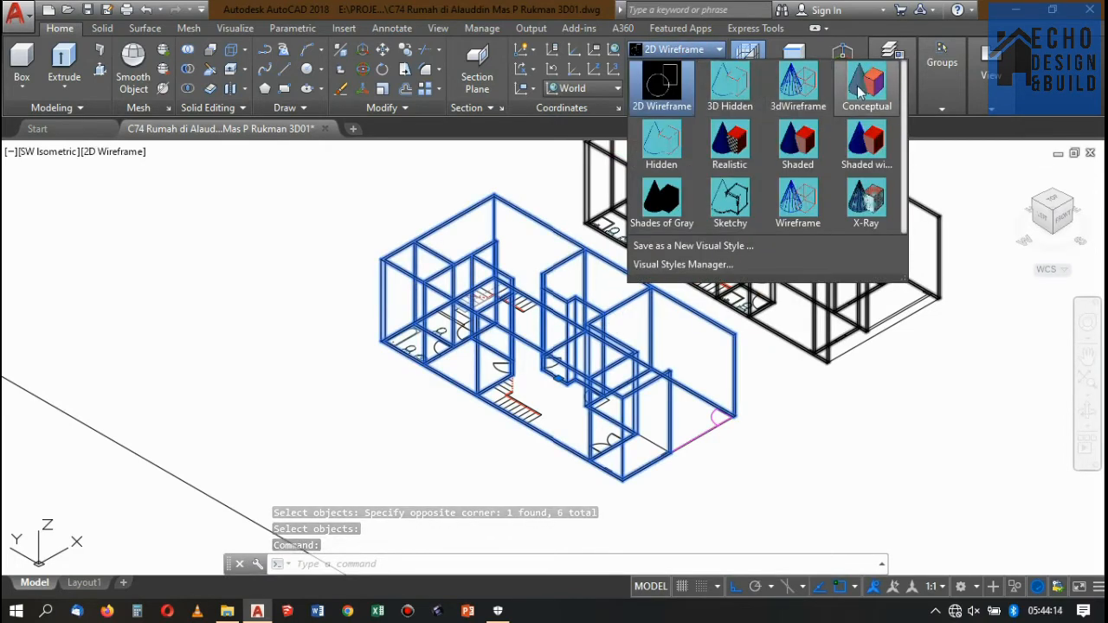
Set the visual style to Conceptual to shade the wall solids of all storeys
click(859, 90)
scroll(597, 277, down, 8)
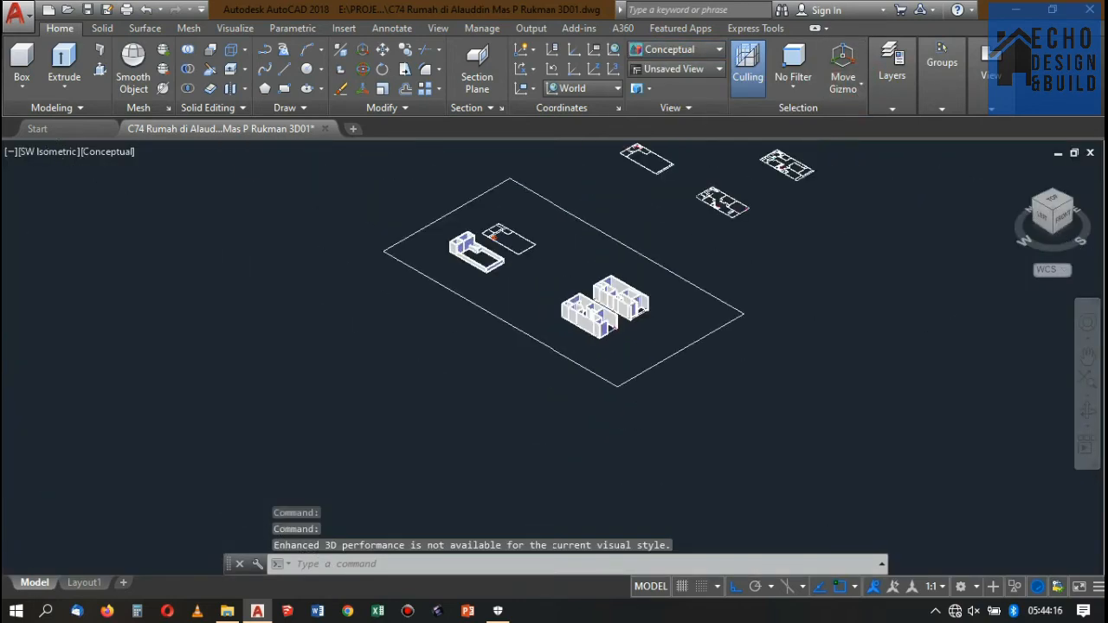
scroll(546, 275, up, 8)
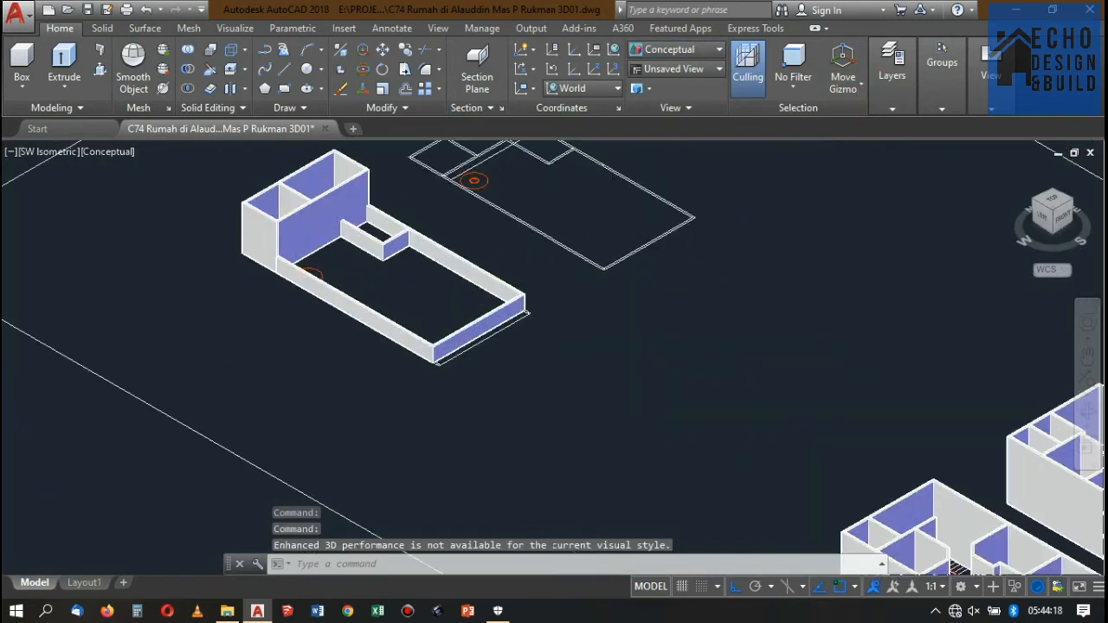
Create a layer named "dinding 1" and set its colour to index 52
mouse_move(901, 104)
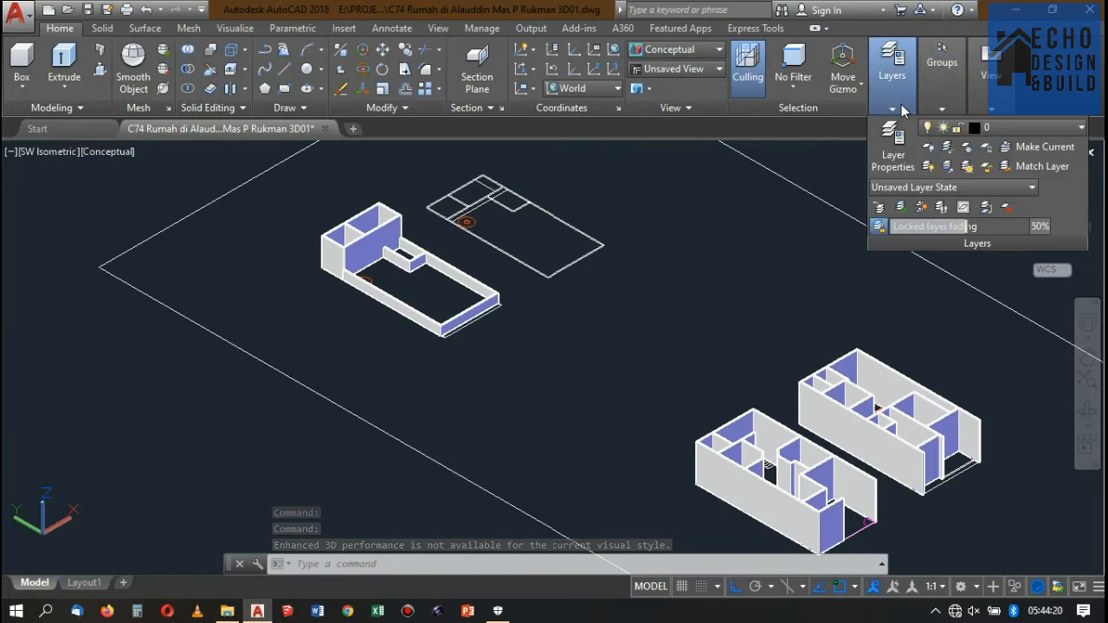
click(886, 139)
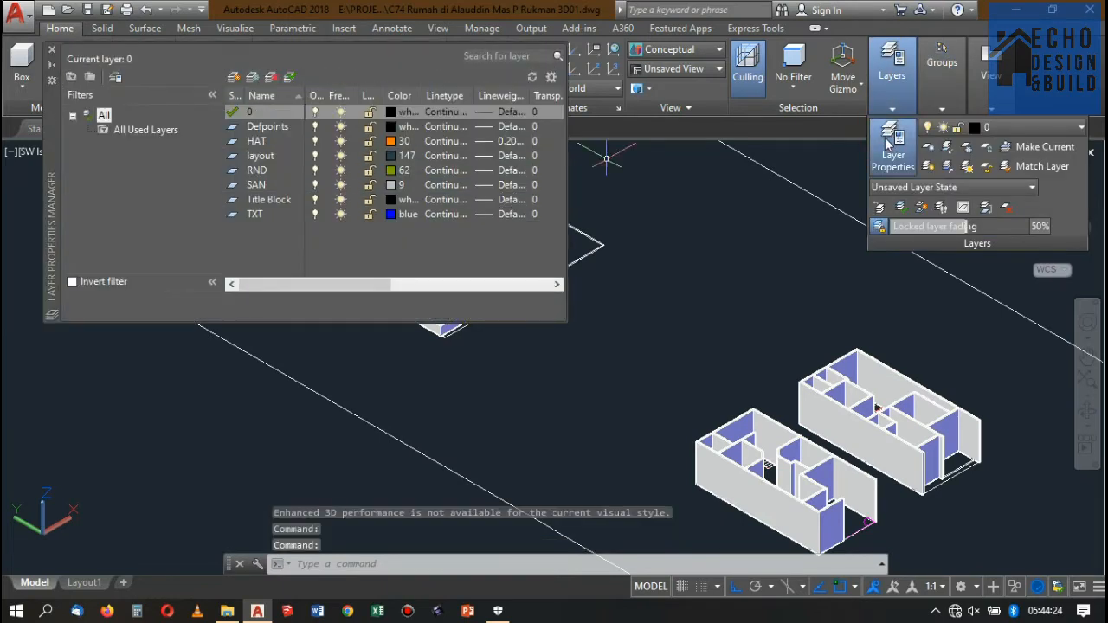
click(234, 77)
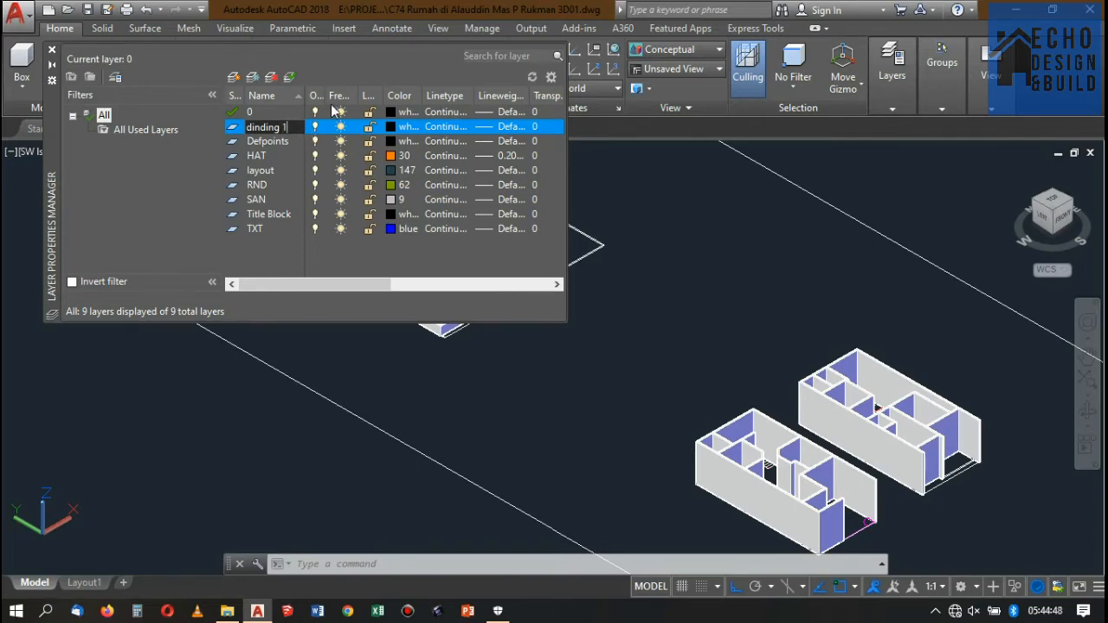
click(392, 128)
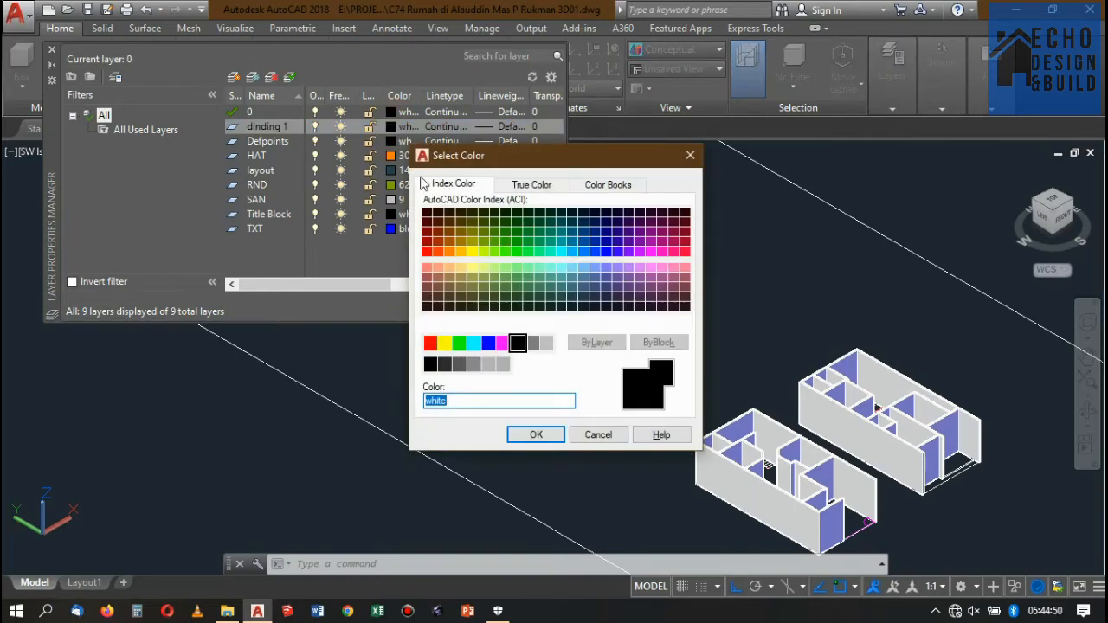
click(473, 241)
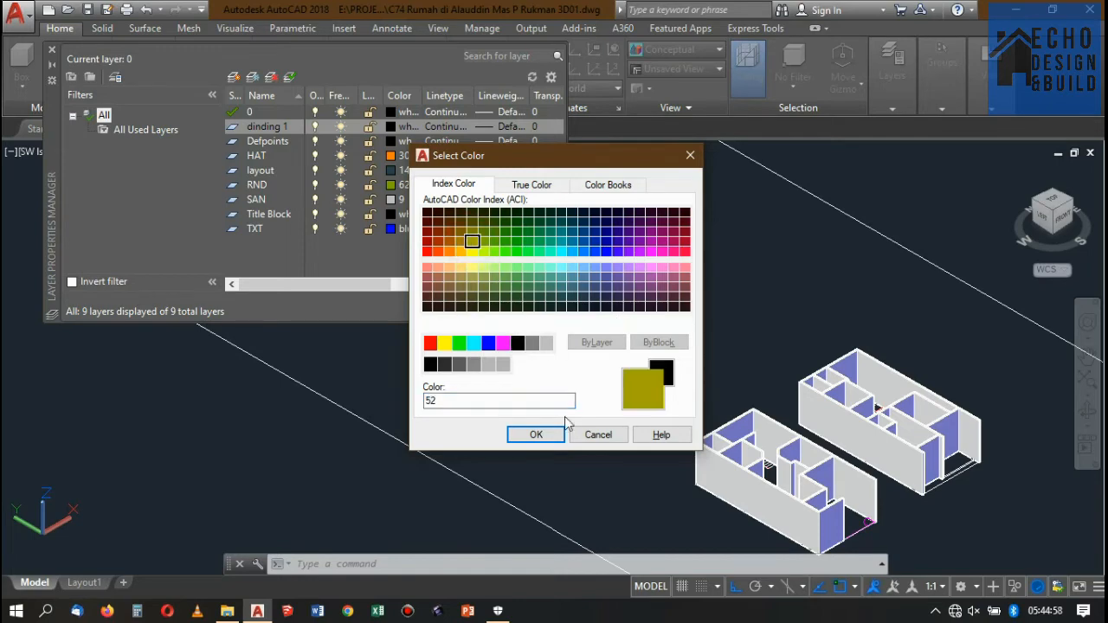
click(534, 440)
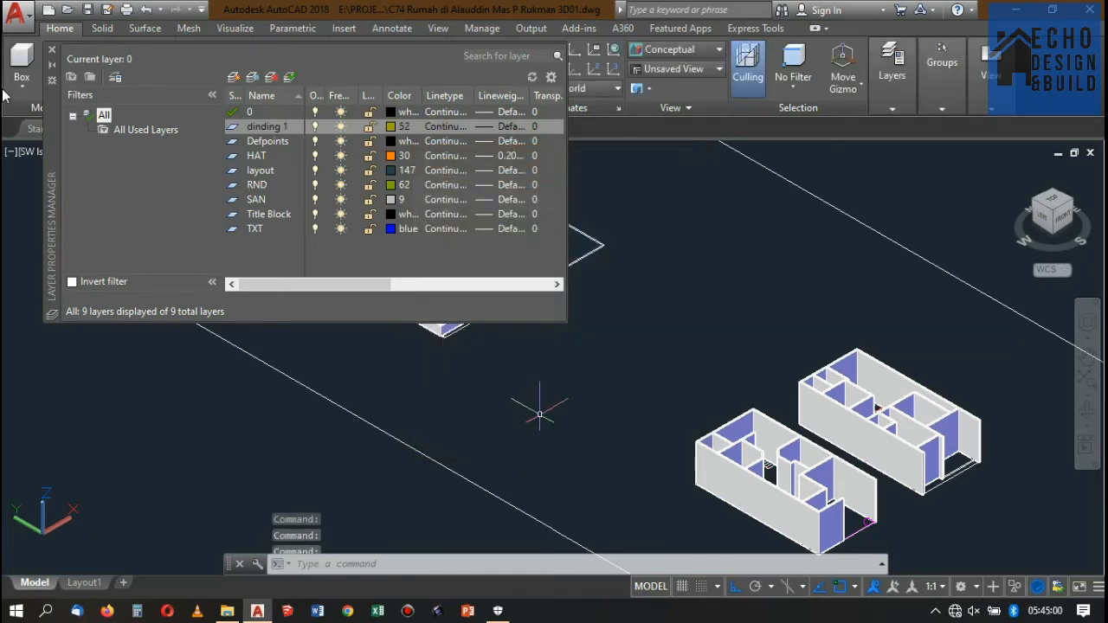
click(51, 49)
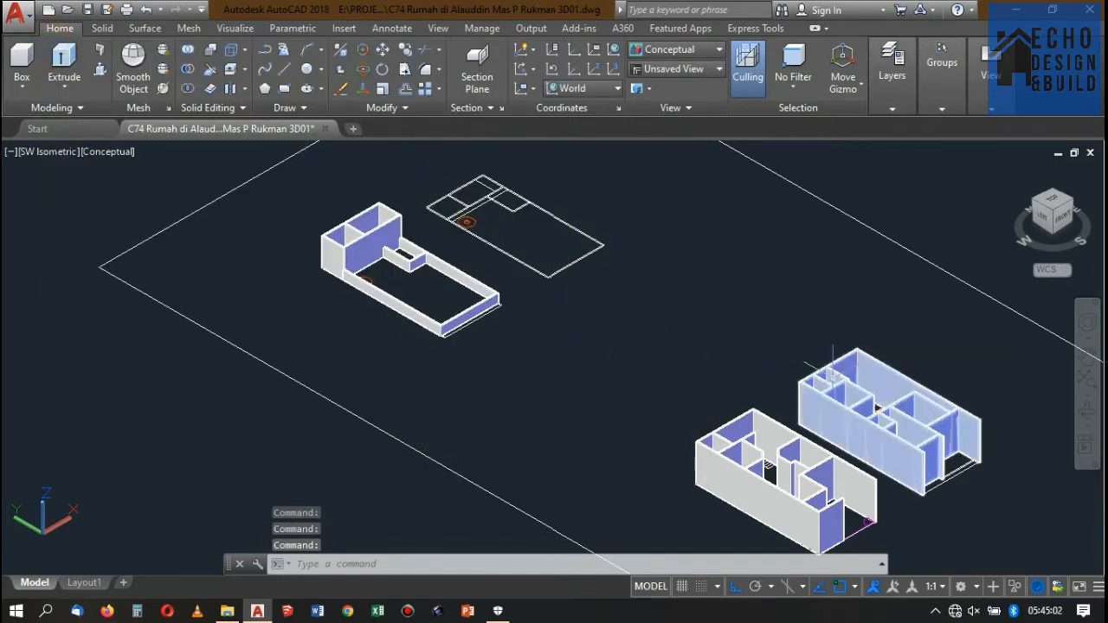
Assign the united wall solids of all three storeys to the layer "dinding 1"
click(876, 405)
click(744, 407)
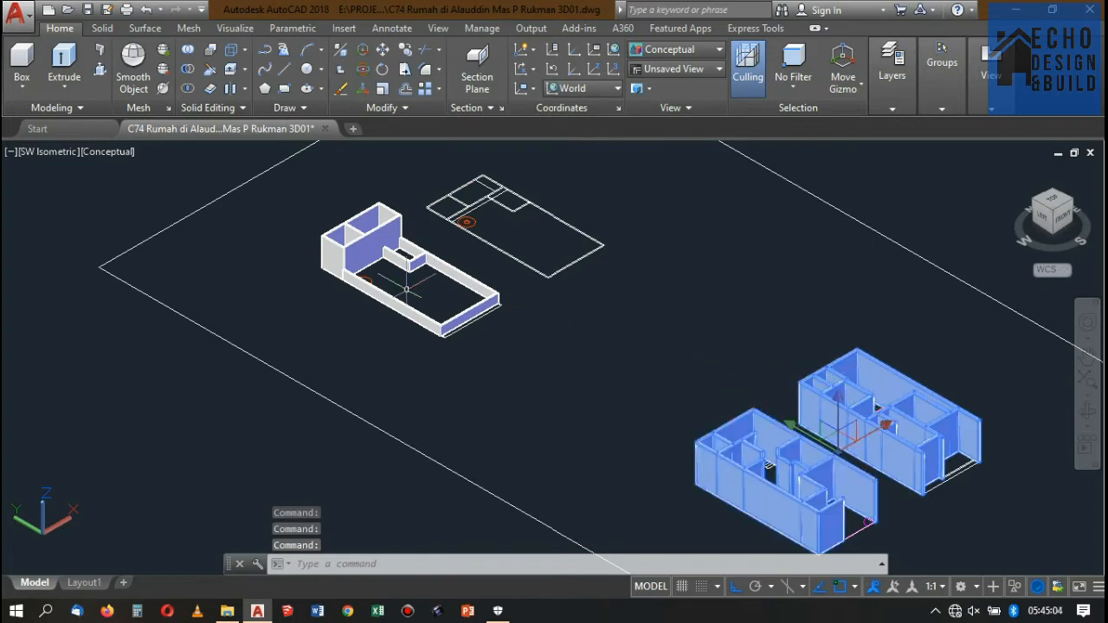
click(373, 216)
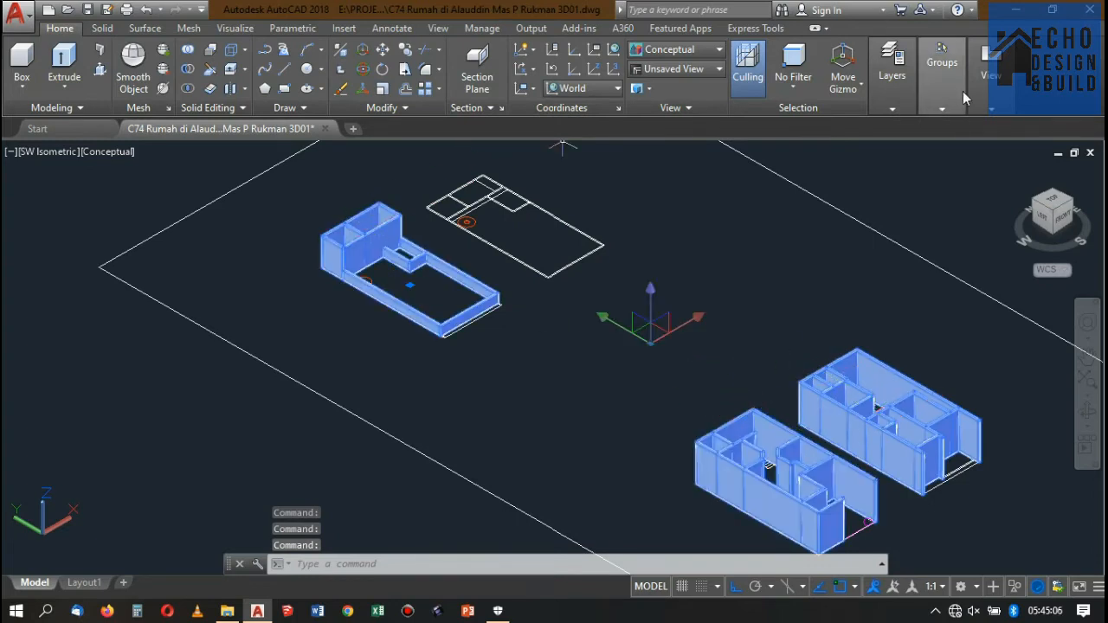
click(941, 111)
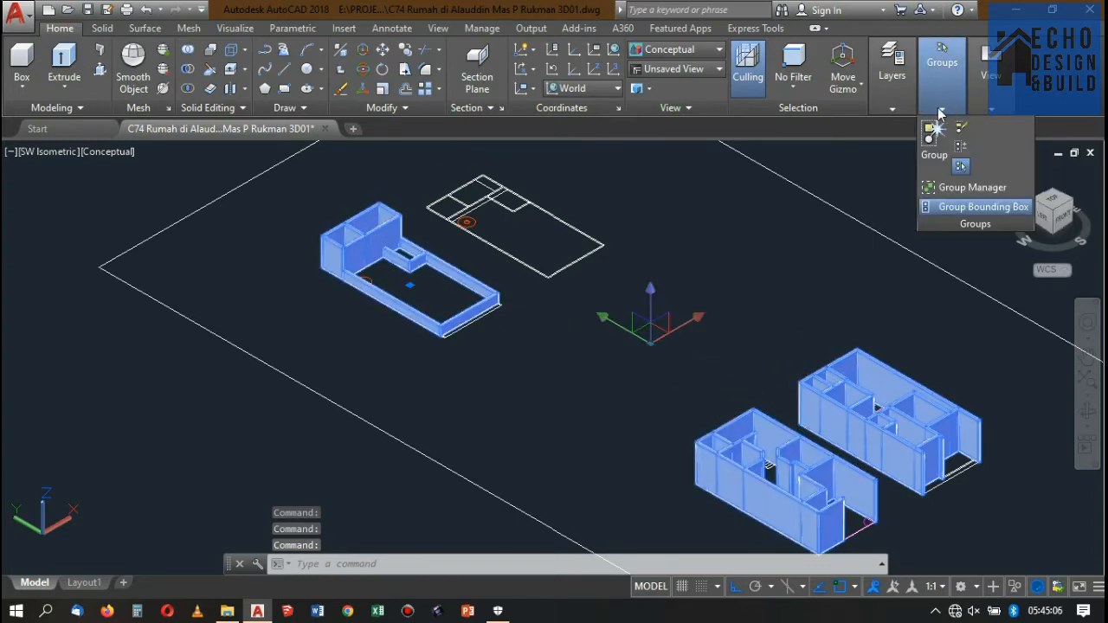
click(882, 105)
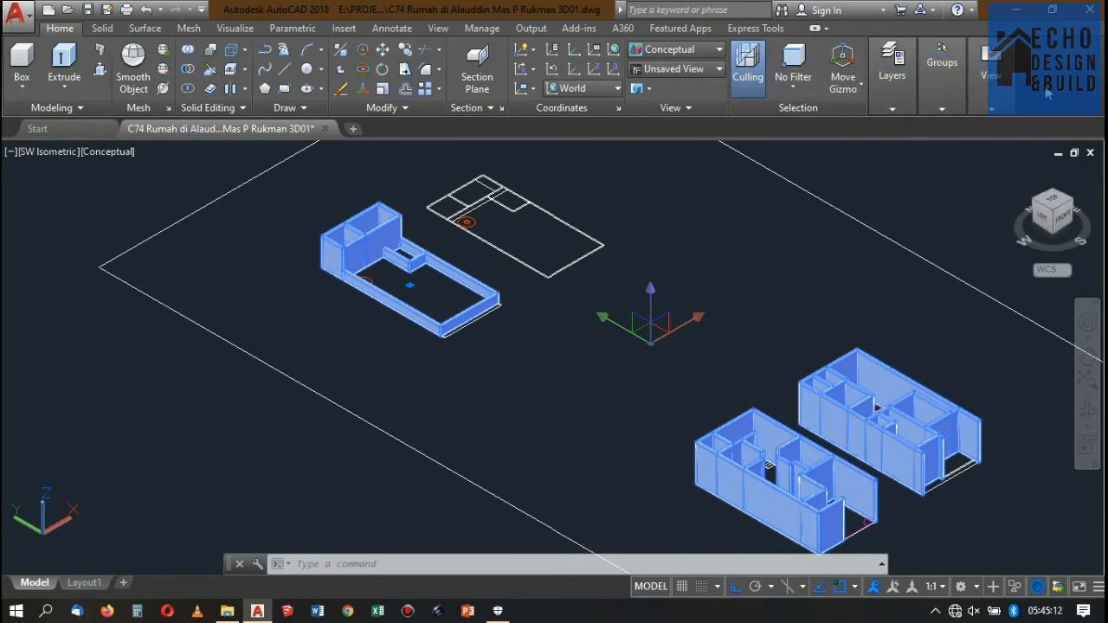
mouse_move(899, 83)
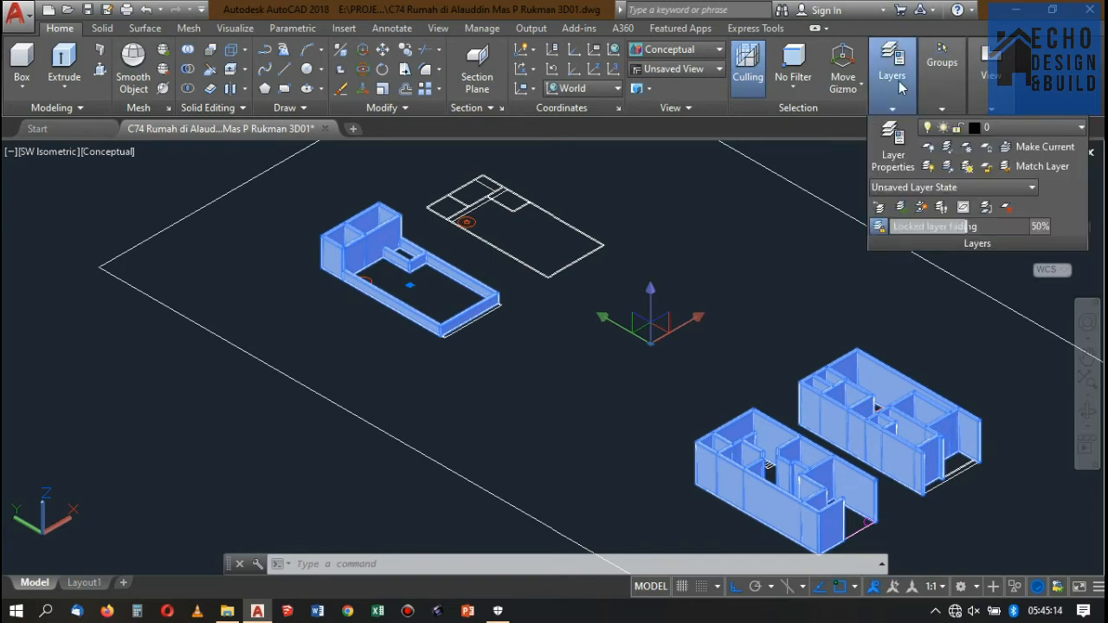
mouse_move(942, 69)
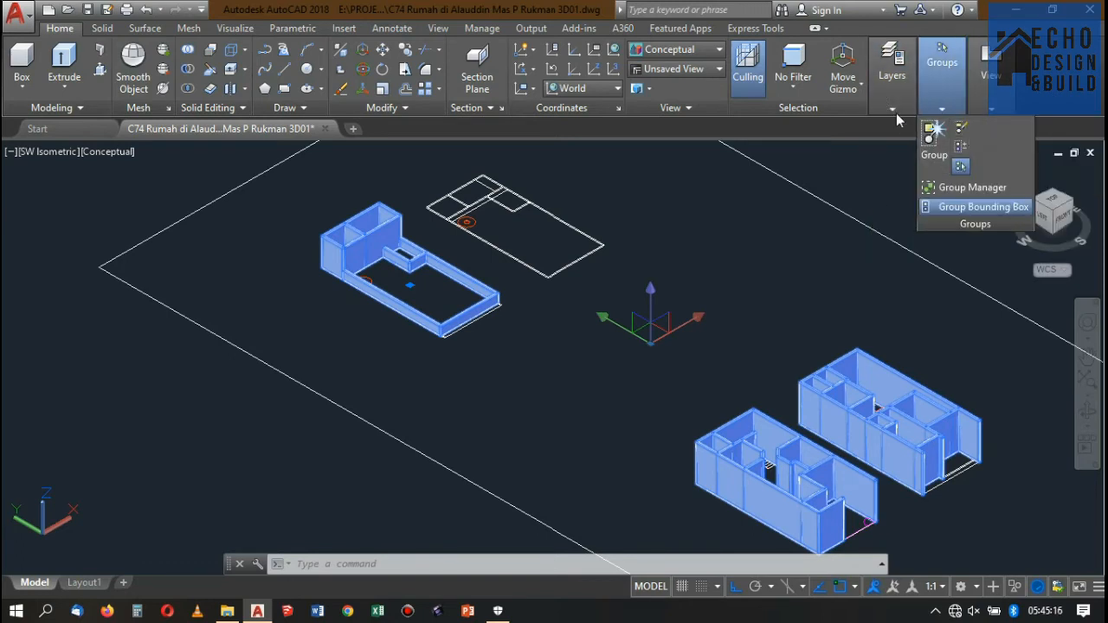
mouse_move(896, 113)
click(1022, 127)
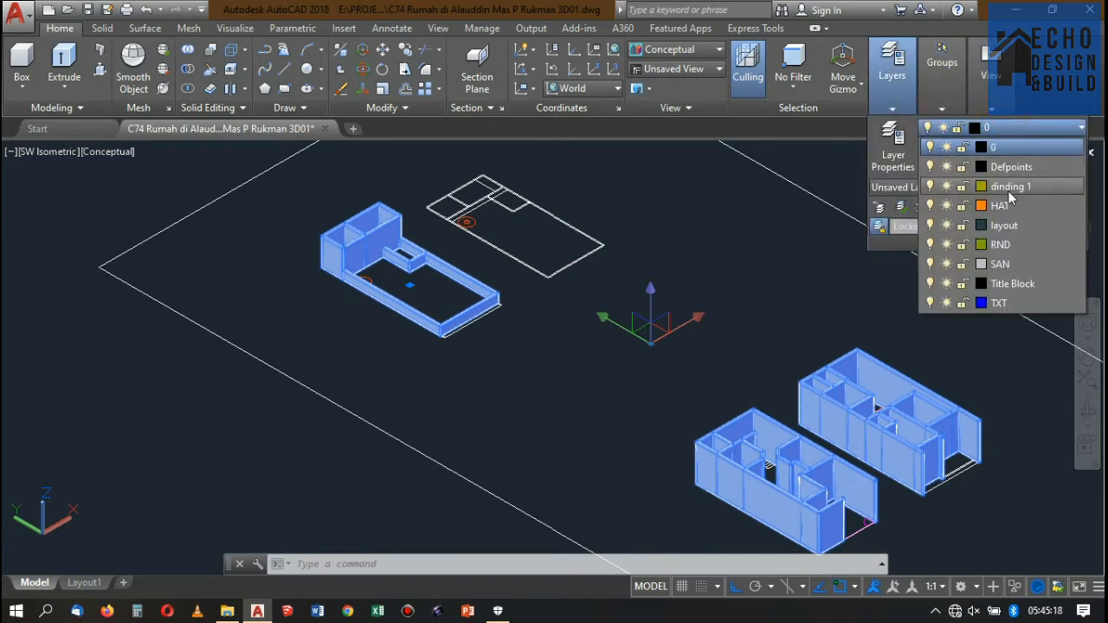
click(1013, 187)
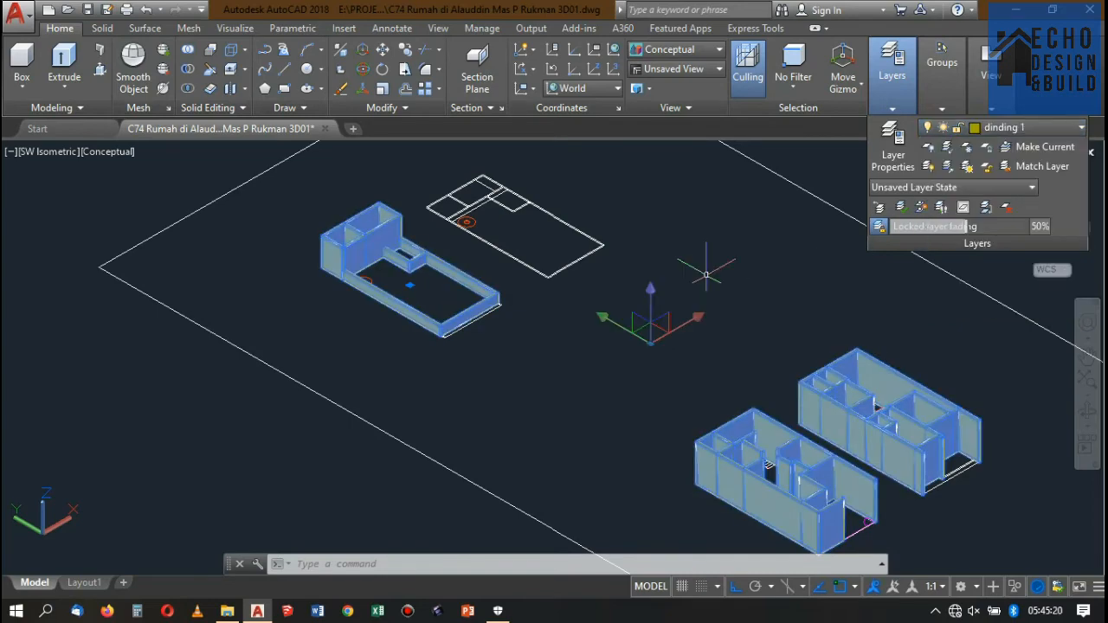
key(Escape)
Inspect the three storeys' walls in the layer colour and check whether the ground-storey walls select as one solid
scroll(910, 433, up, 3)
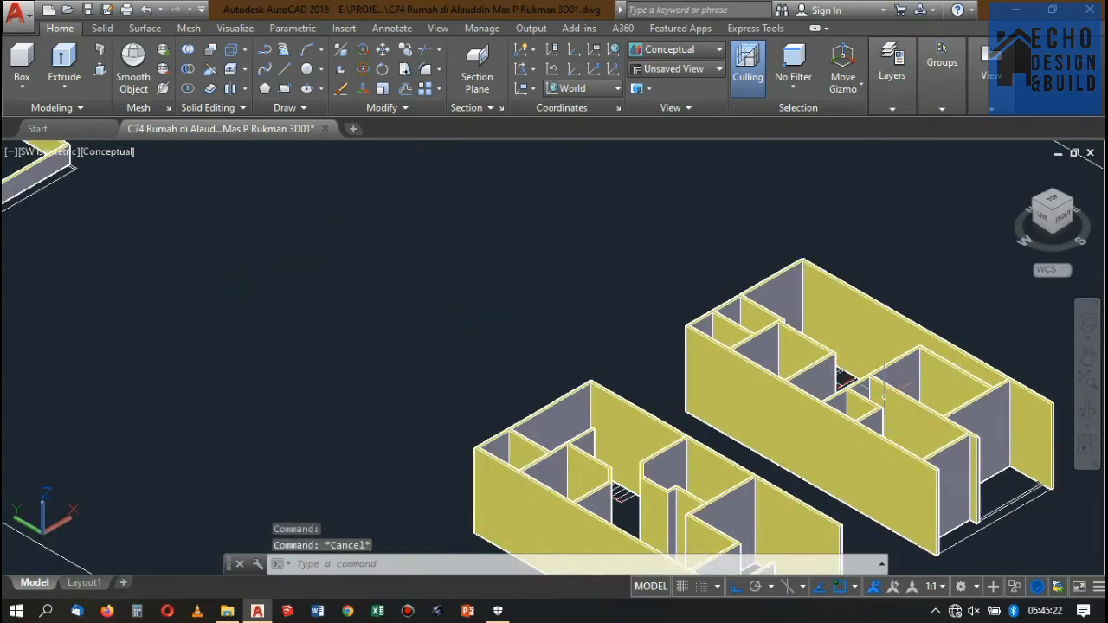
scroll(883, 394, up, 2)
scroll(883, 394, down, 6)
scroll(564, 305, up, 2)
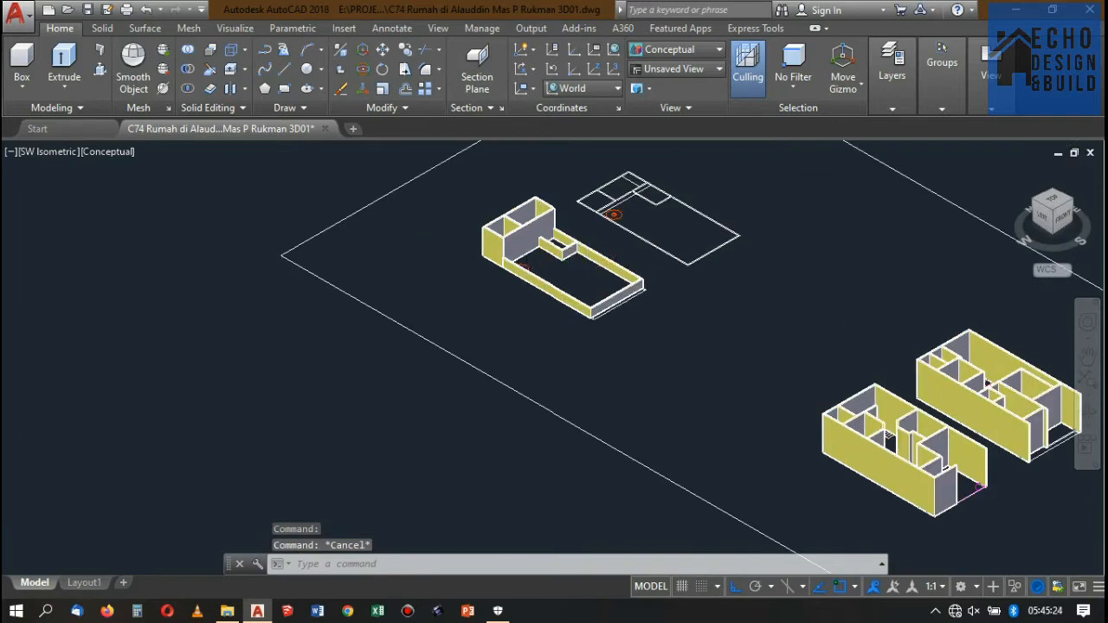
scroll(597, 329, down, 3)
scroll(628, 329, up, 4)
scroll(610, 360, down, 2)
scroll(617, 394, up, 4)
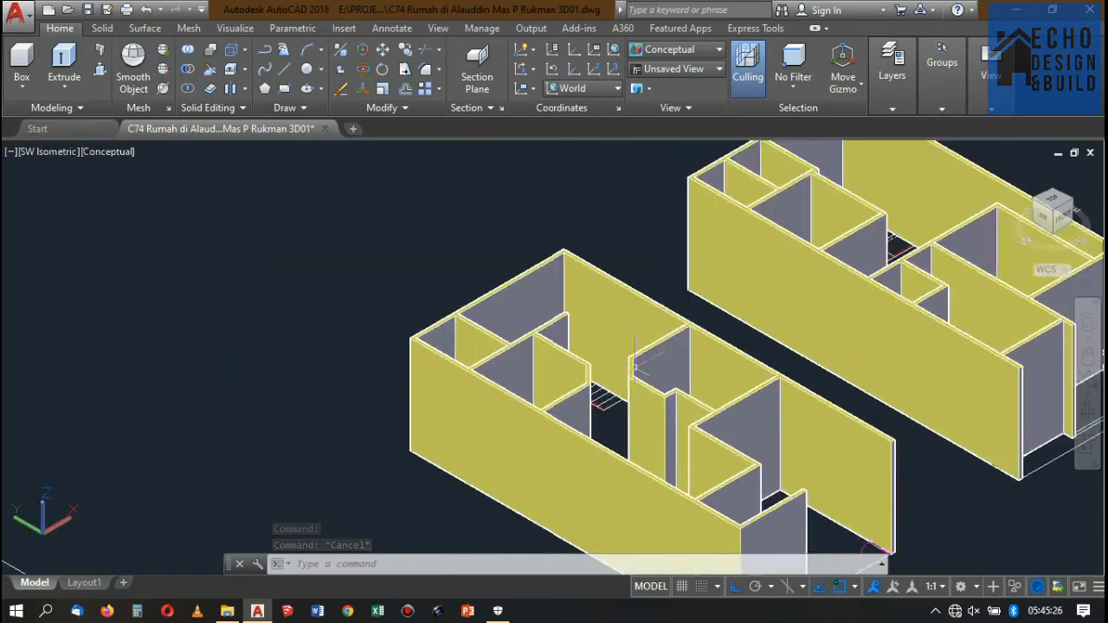
click(617, 394)
scroll(617, 394, down, 4)
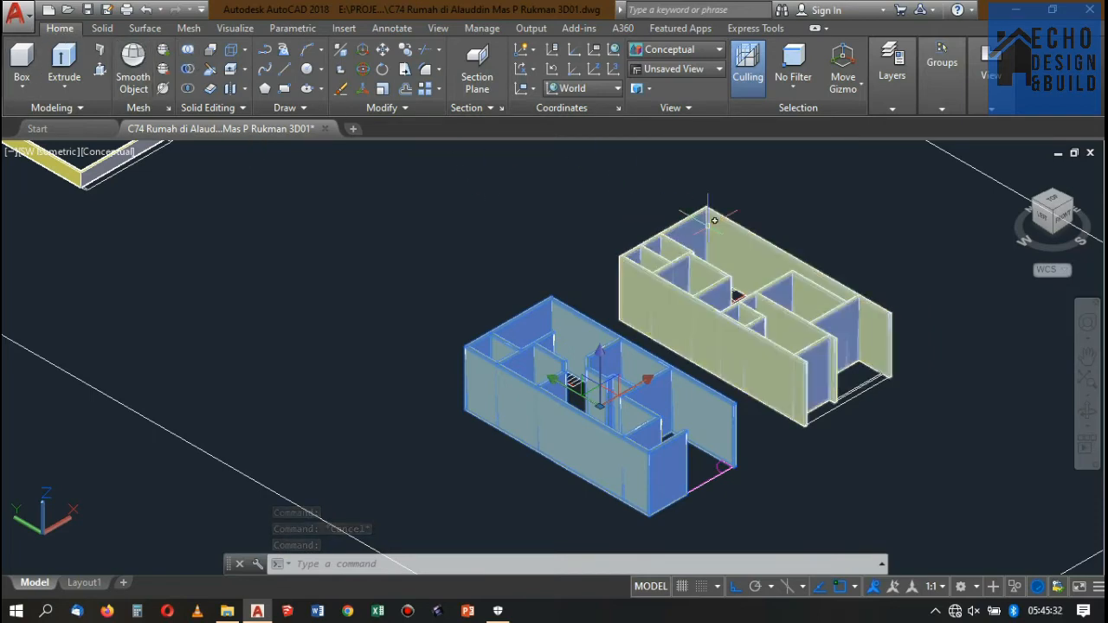
key(Escape)
key(Escape)
scroll(708, 224, down, 5)
scroll(587, 307, up, 6)
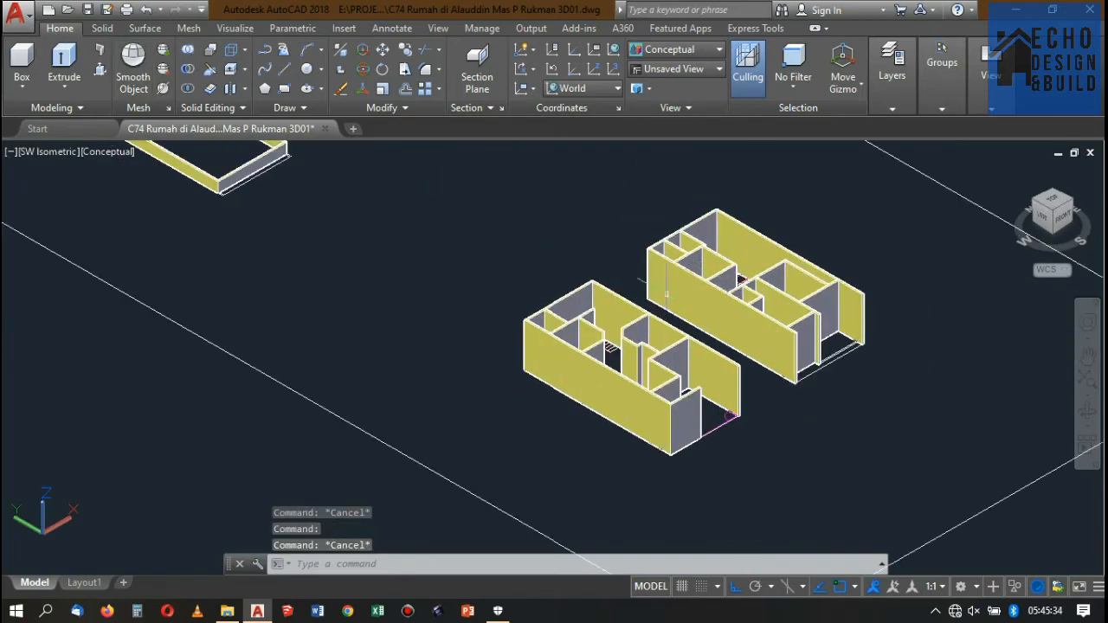
scroll(589, 305, up, 3)
scroll(606, 346, down, 5)
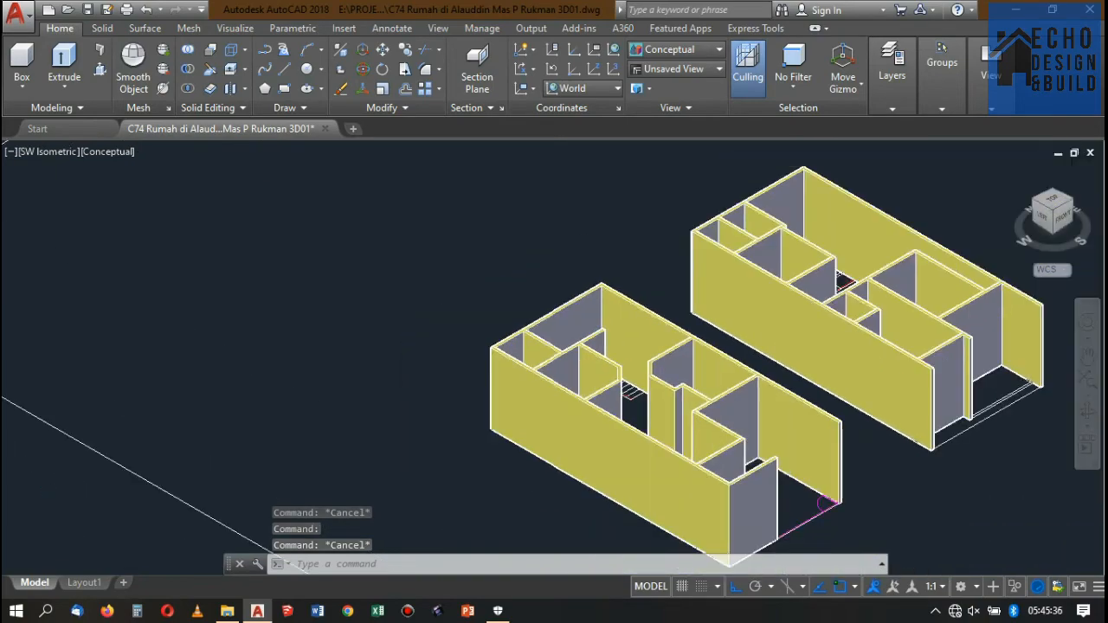
scroll(745, 347, up, 3)
scroll(745, 346, down, 7)
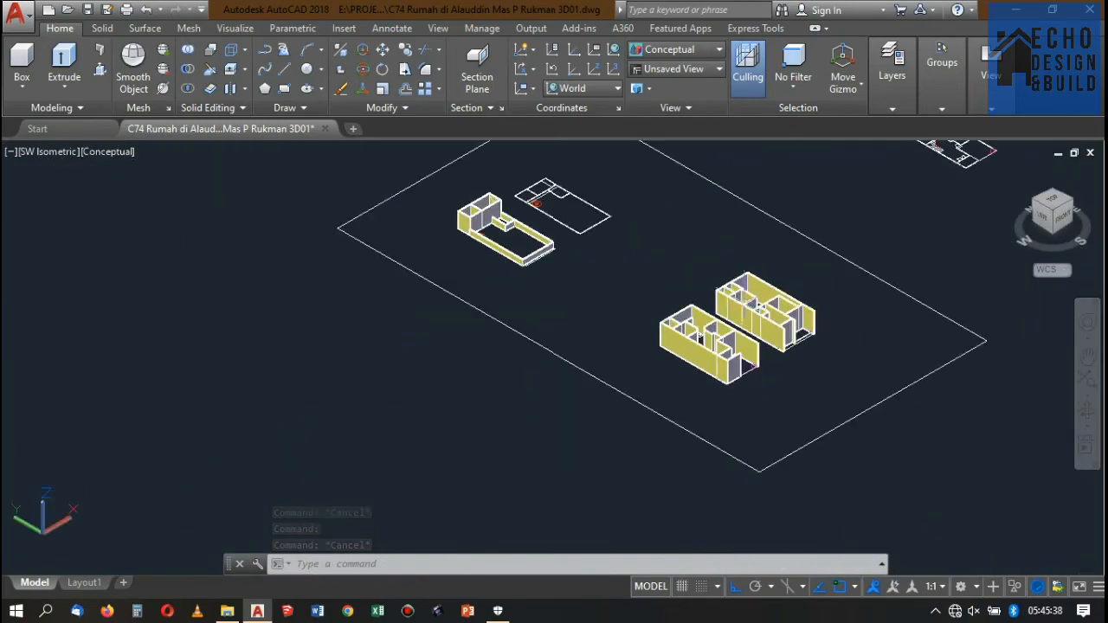
scroll(502, 199, up, 3)
scroll(497, 260, down, 6)
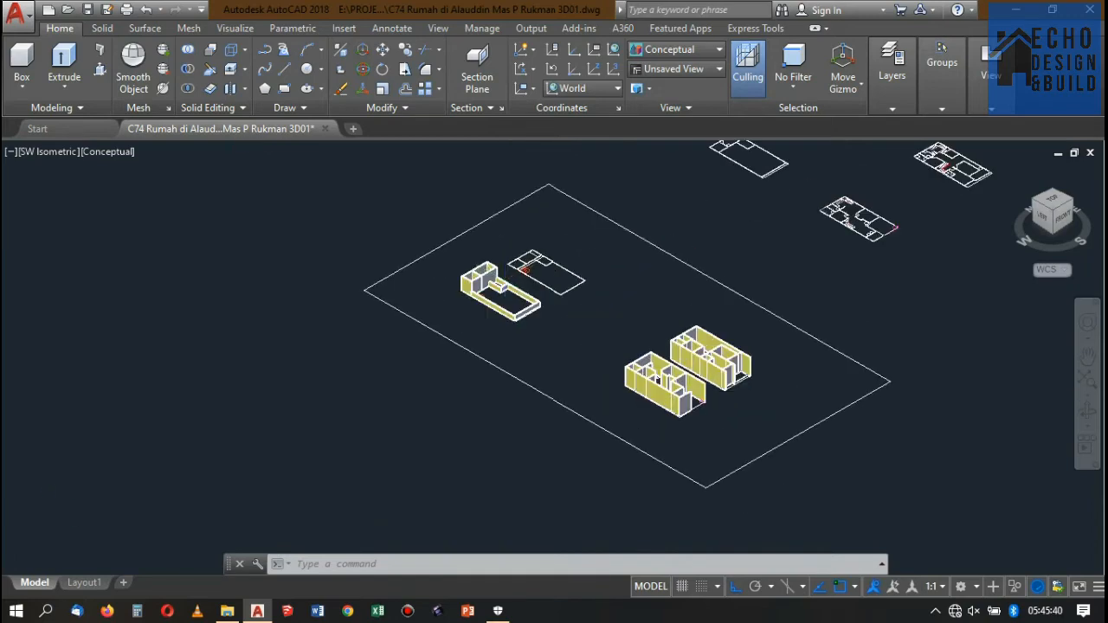
scroll(496, 284, up, 3)
scroll(496, 286, up, 3)
scroll(511, 281, down, 6)
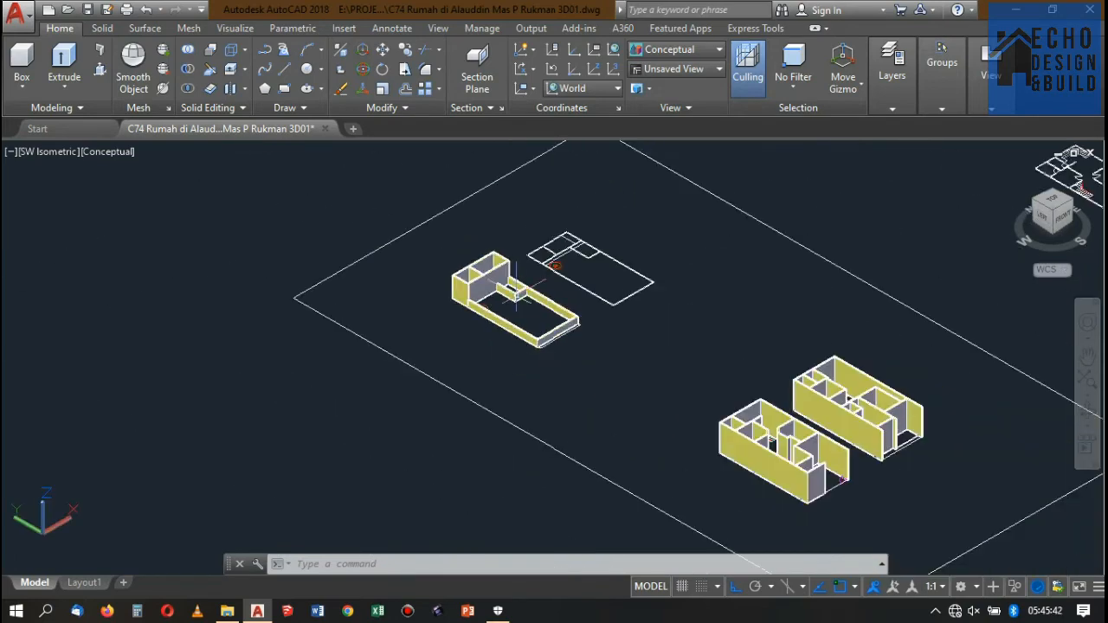
scroll(520, 285, up, 5)
scroll(545, 321, down, 2)
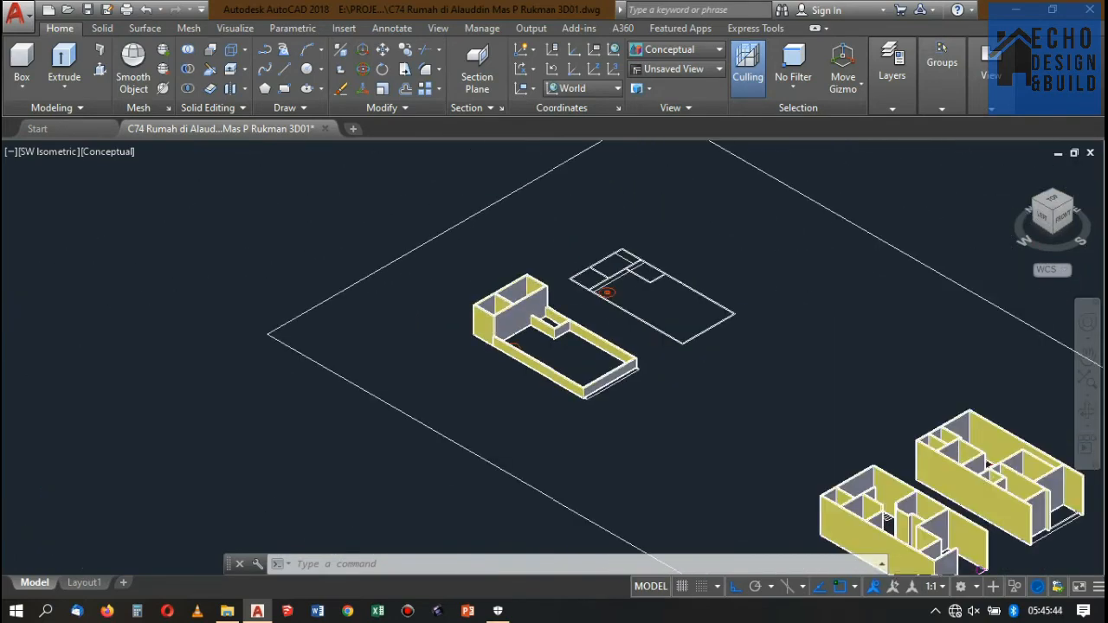
Examine the top storey's walls up close, checking the low parapet, the small enclosure and whether they highlight as one solid
scroll(551, 323, up, 2)
scroll(546, 281, down, 5)
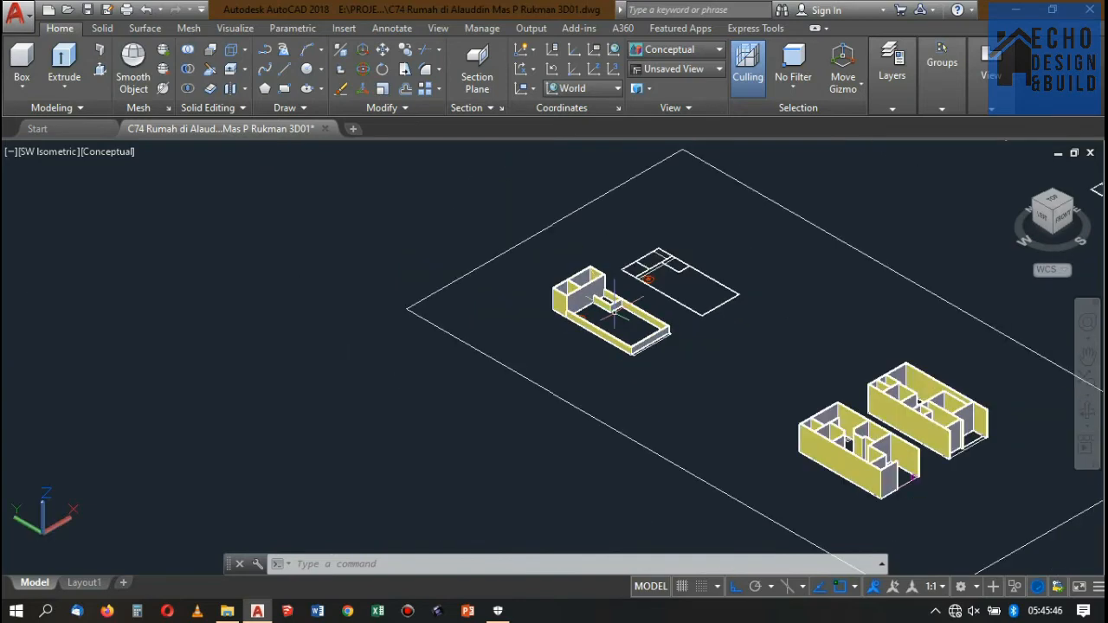
scroll(624, 294, up, 4)
scroll(651, 296, down, 3)
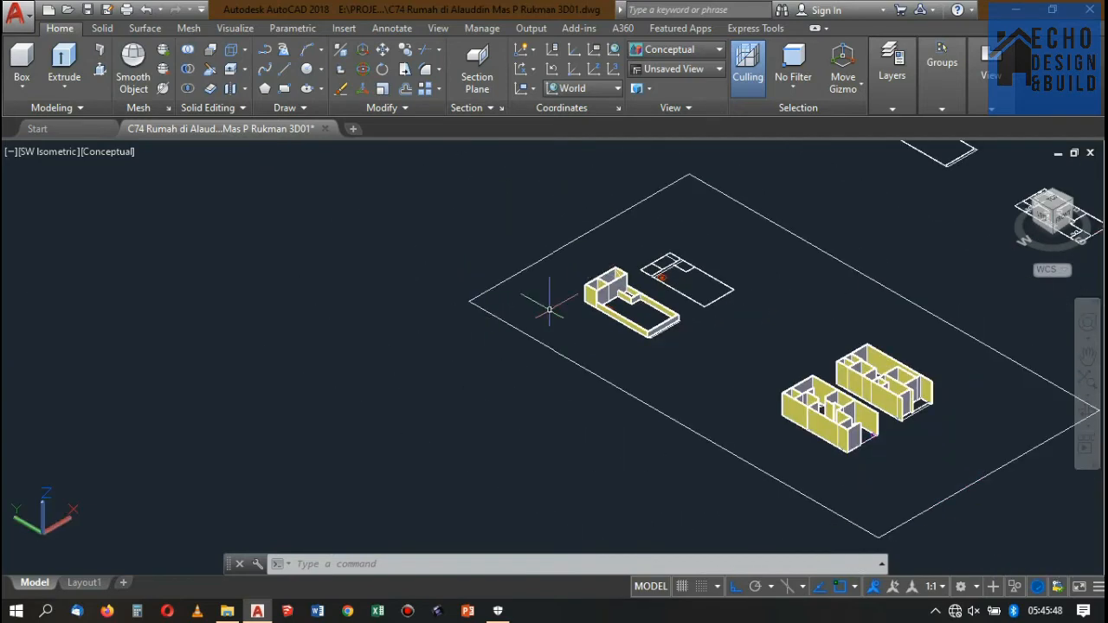
scroll(616, 303, up, 5)
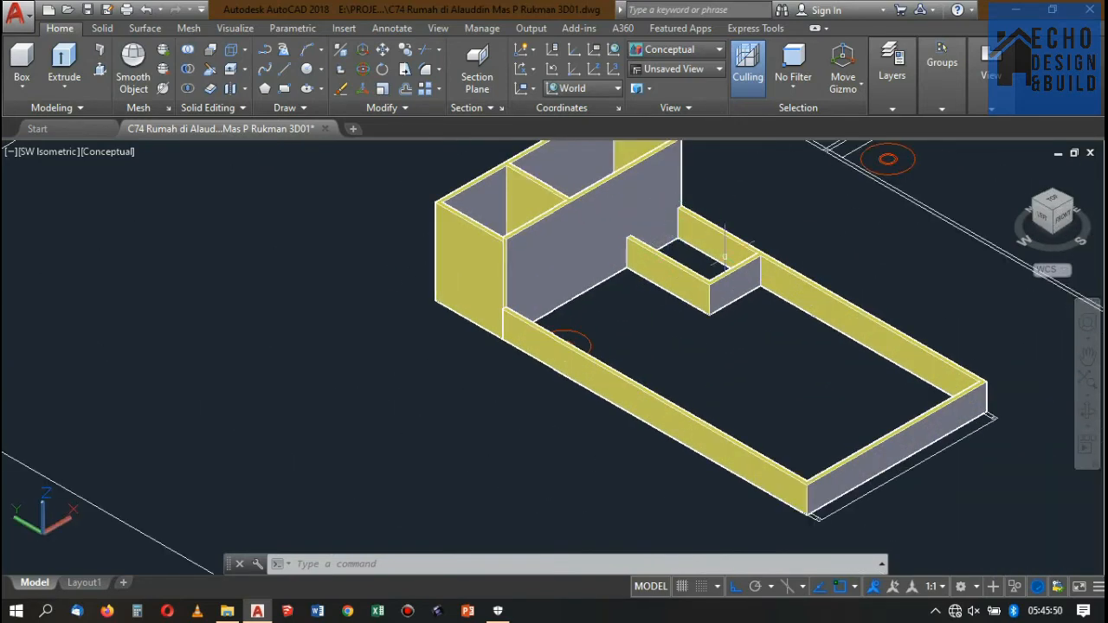
scroll(632, 256, down, 3)
scroll(692, 247, up, 1)
scroll(649, 260, down, 5)
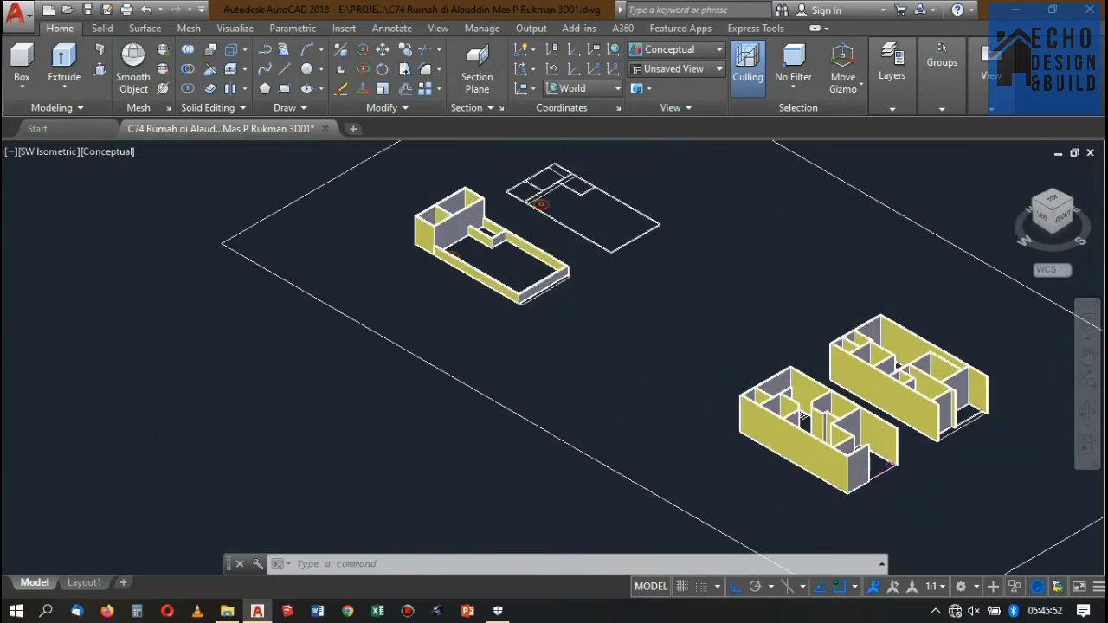
scroll(866, 364, up, 4)
scroll(740, 329, down, 3)
scroll(290, 183, up, 4)
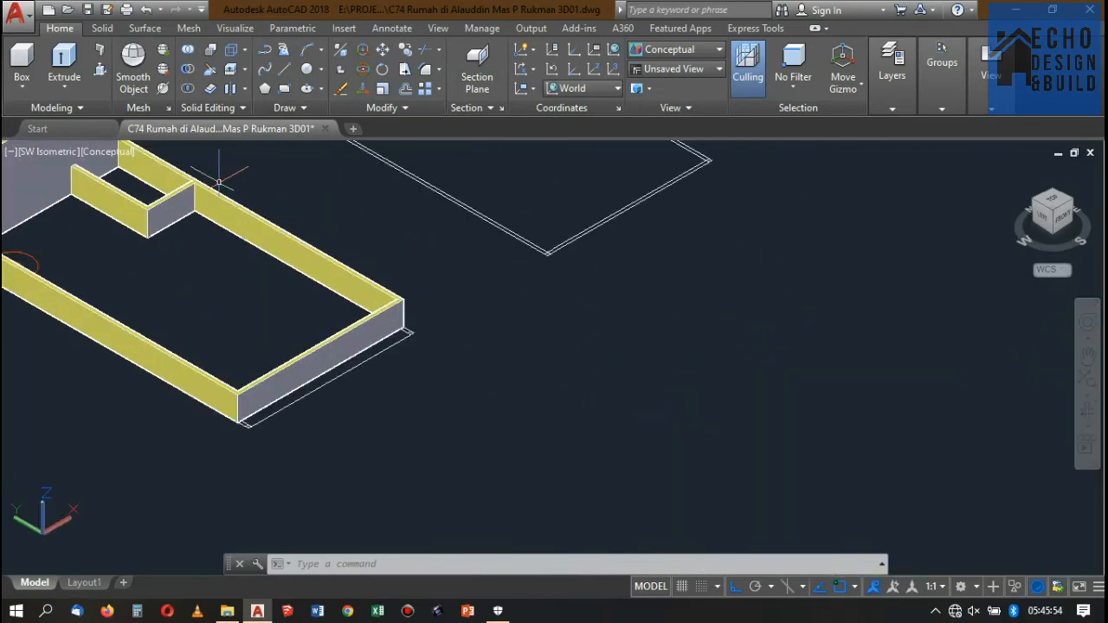
scroll(222, 177, down, 2)
scroll(347, 225, up, 4)
click(230, 223)
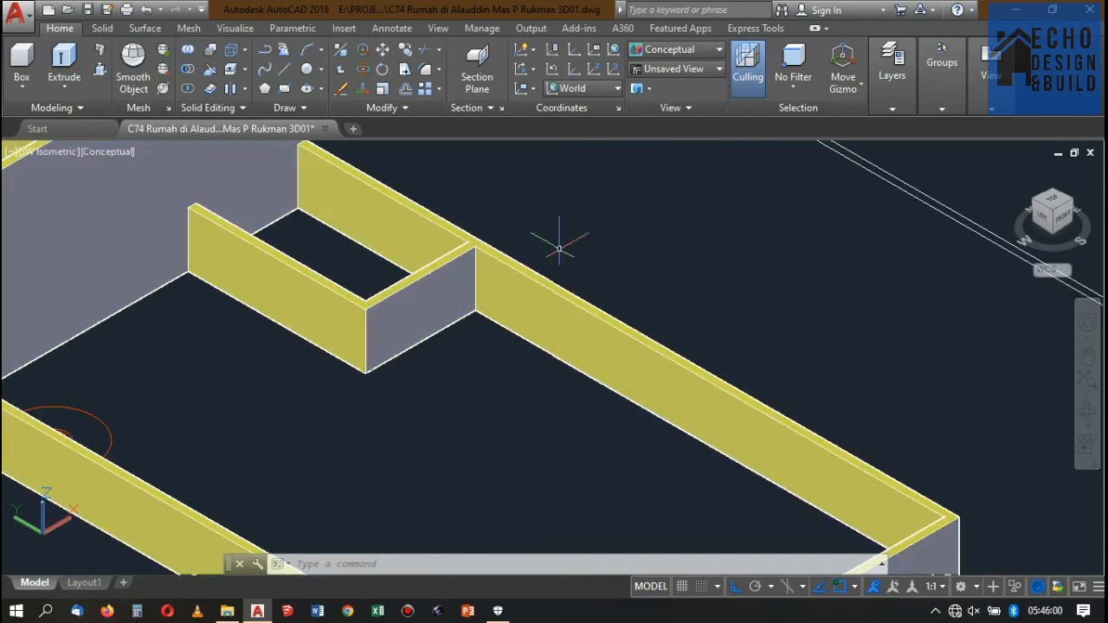
scroll(439, 271, down, 4)
scroll(366, 262, up, 4)
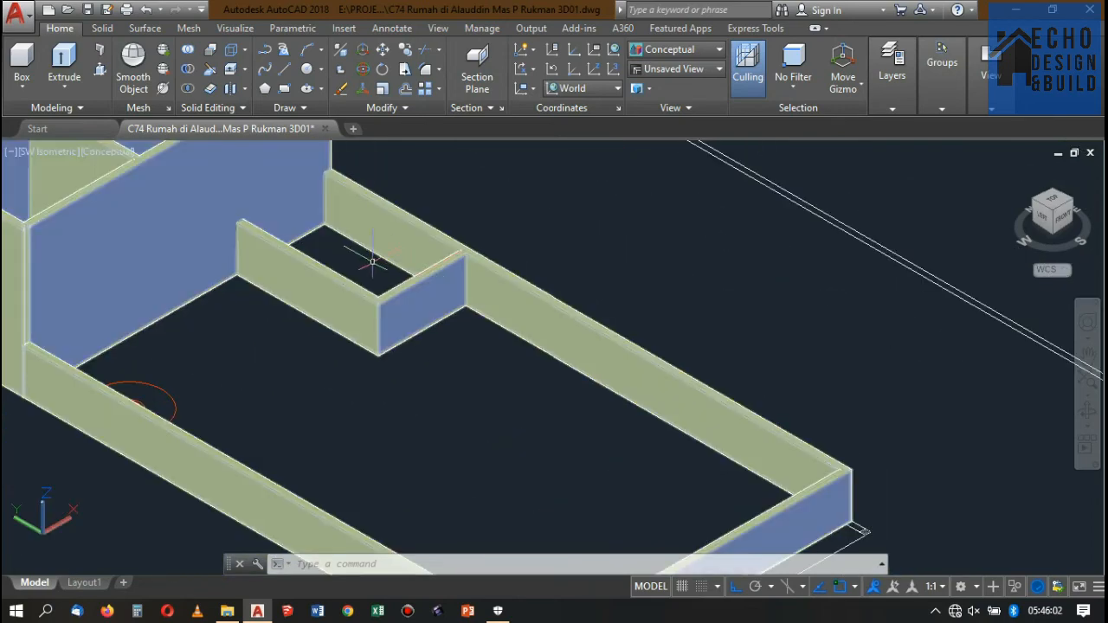
scroll(368, 263, down, 4)
scroll(372, 261, up, 5)
scroll(373, 261, down, 2)
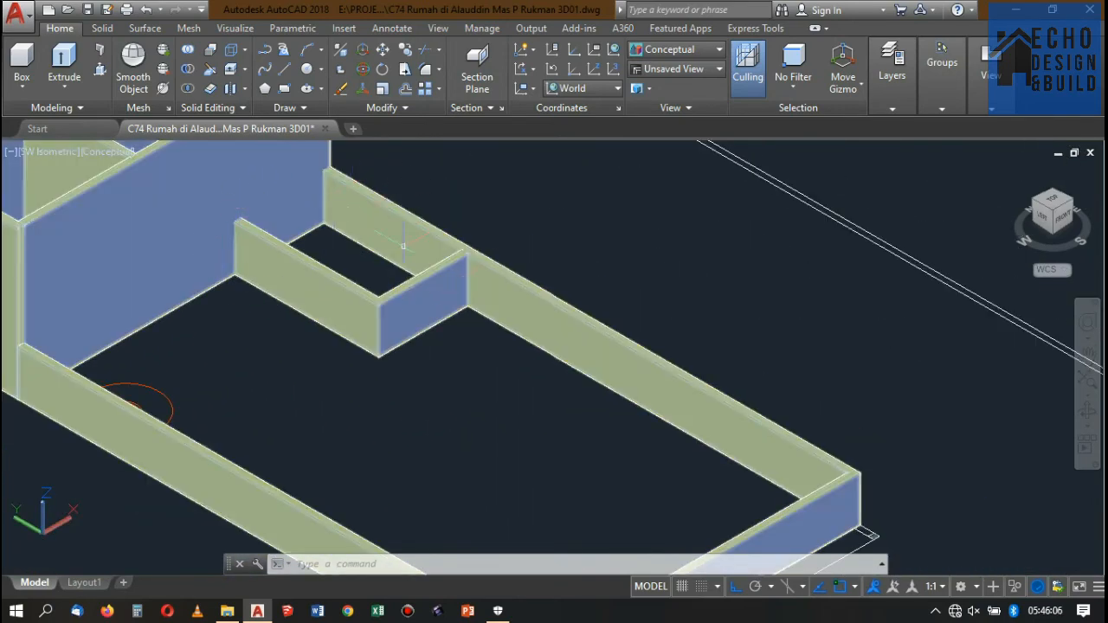
Review the wall models of all three storeys together with the 2D floor plans around them
scroll(403, 246, down, 8)
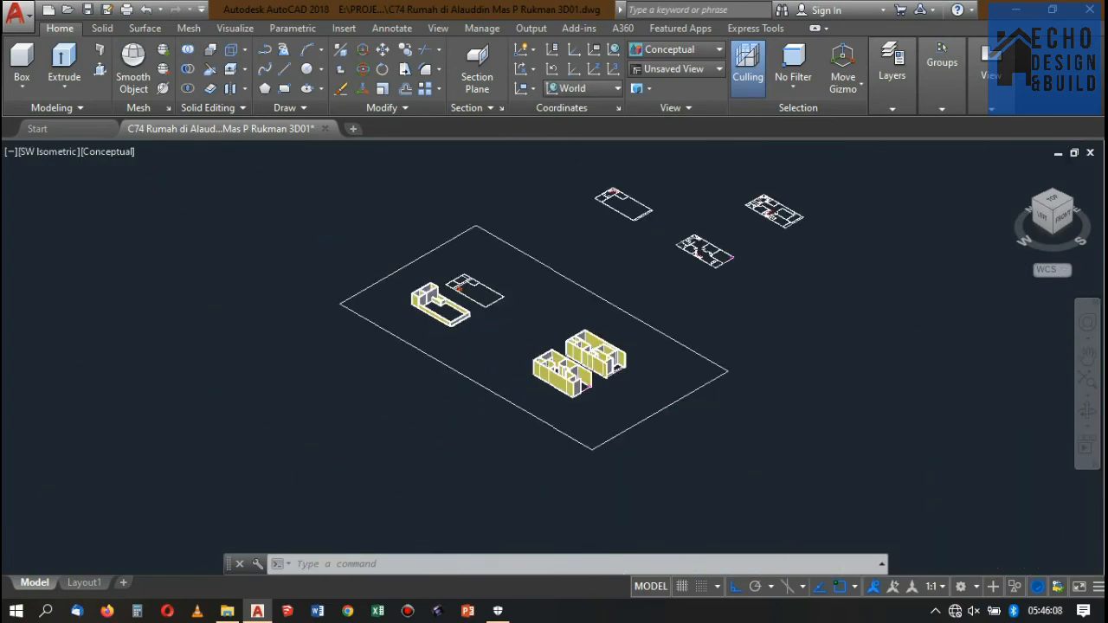
scroll(461, 290, down, 1)
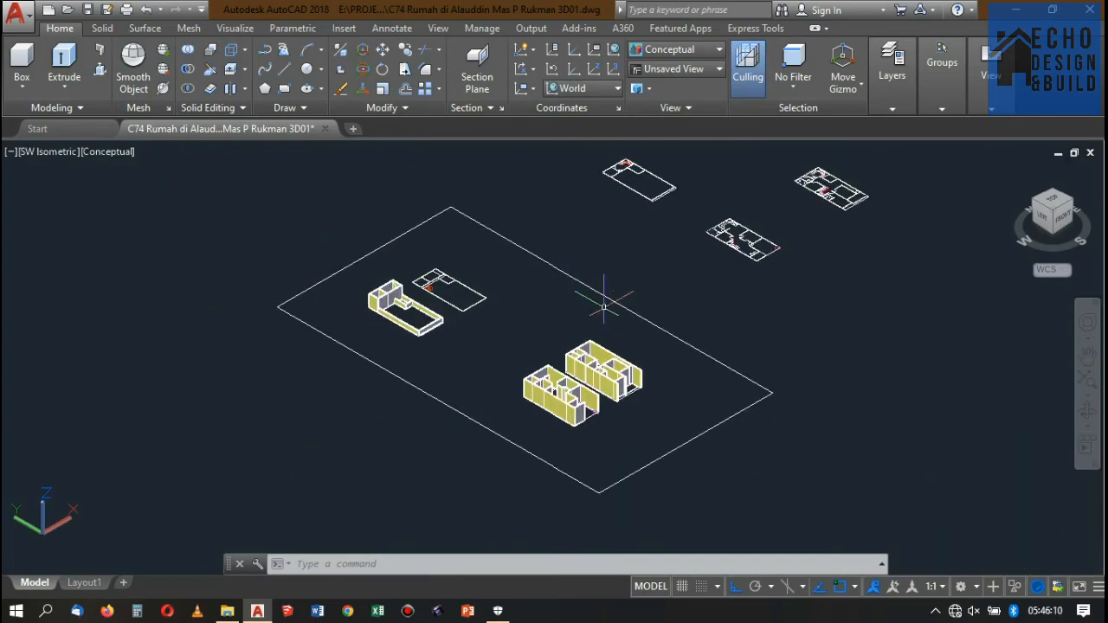
scroll(610, 341, up, 3)
scroll(624, 333, down, 2)
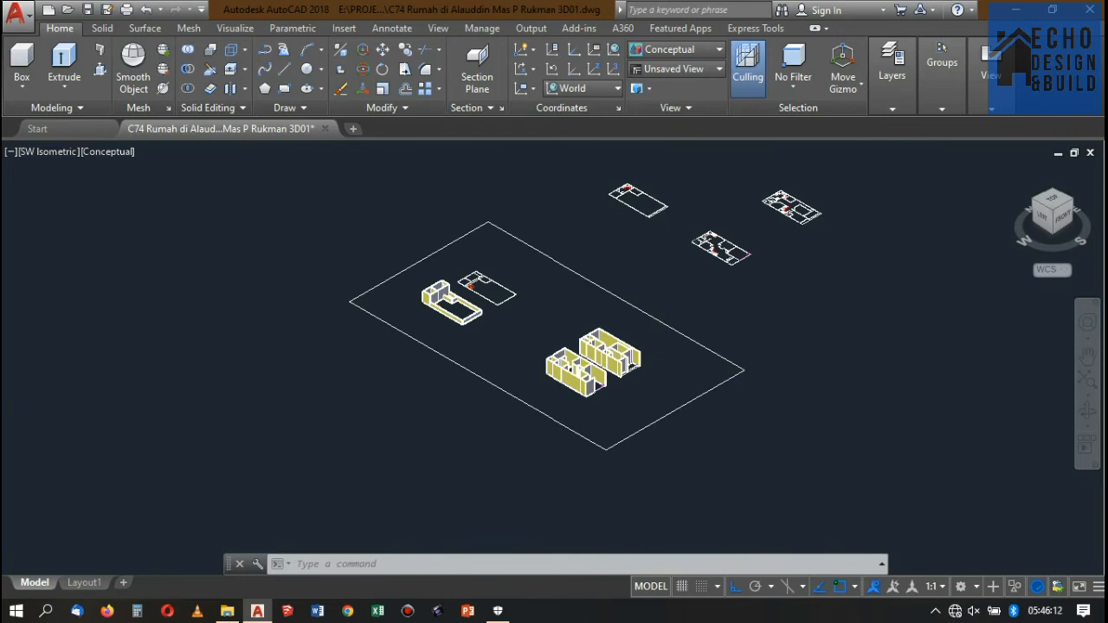
scroll(624, 318, down, 1)
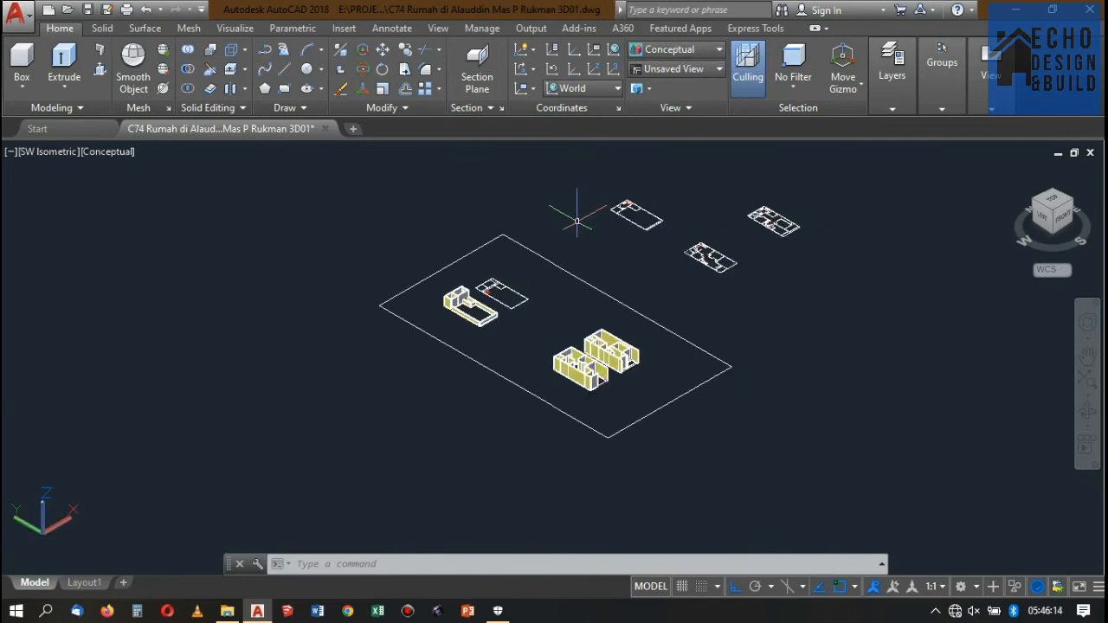
scroll(573, 363, up, 5)
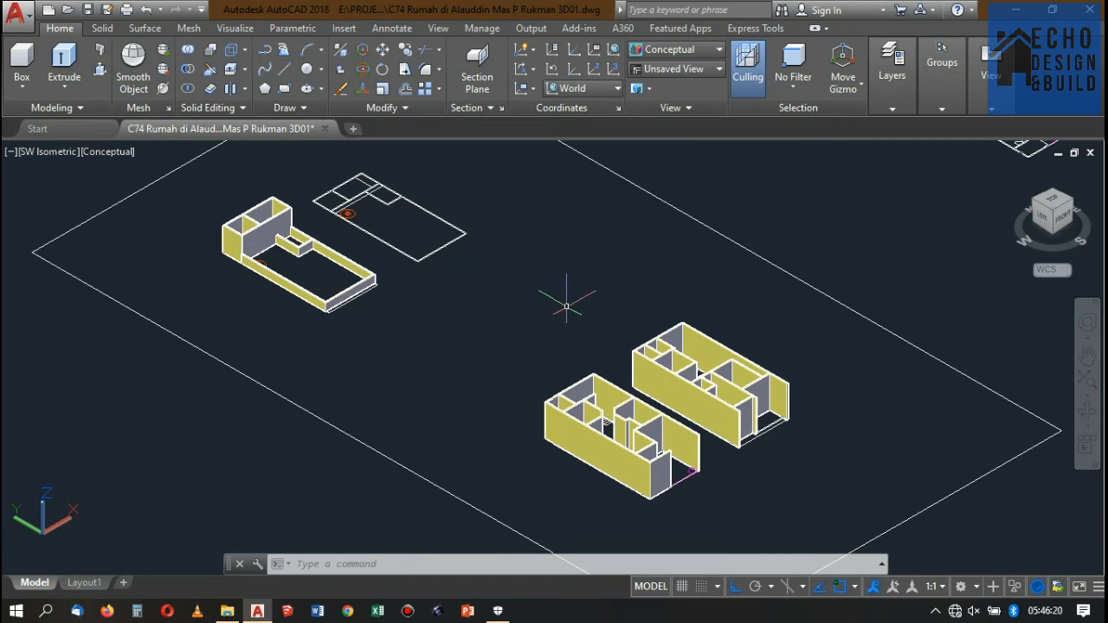
scroll(497, 312, up, 3)
scroll(532, 295, down, 4)
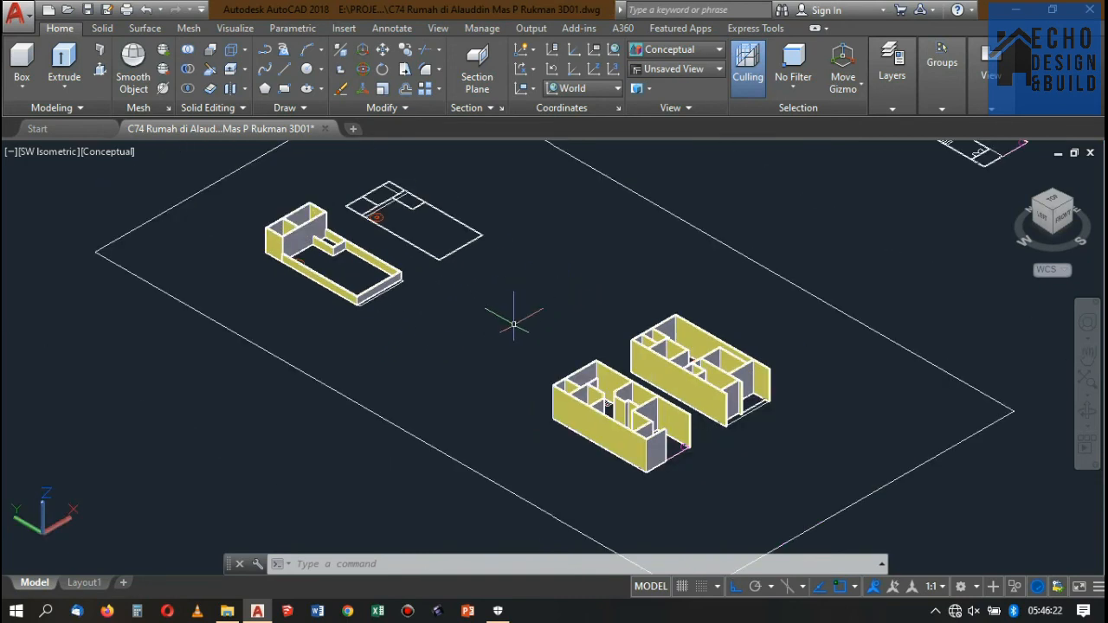
scroll(592, 355, up, 2)
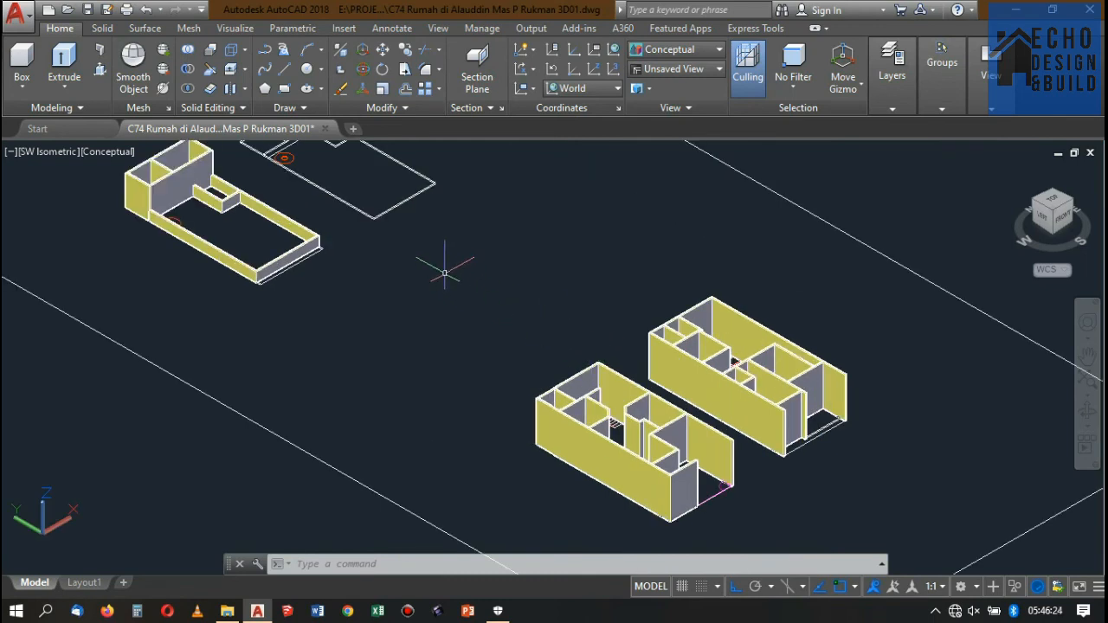